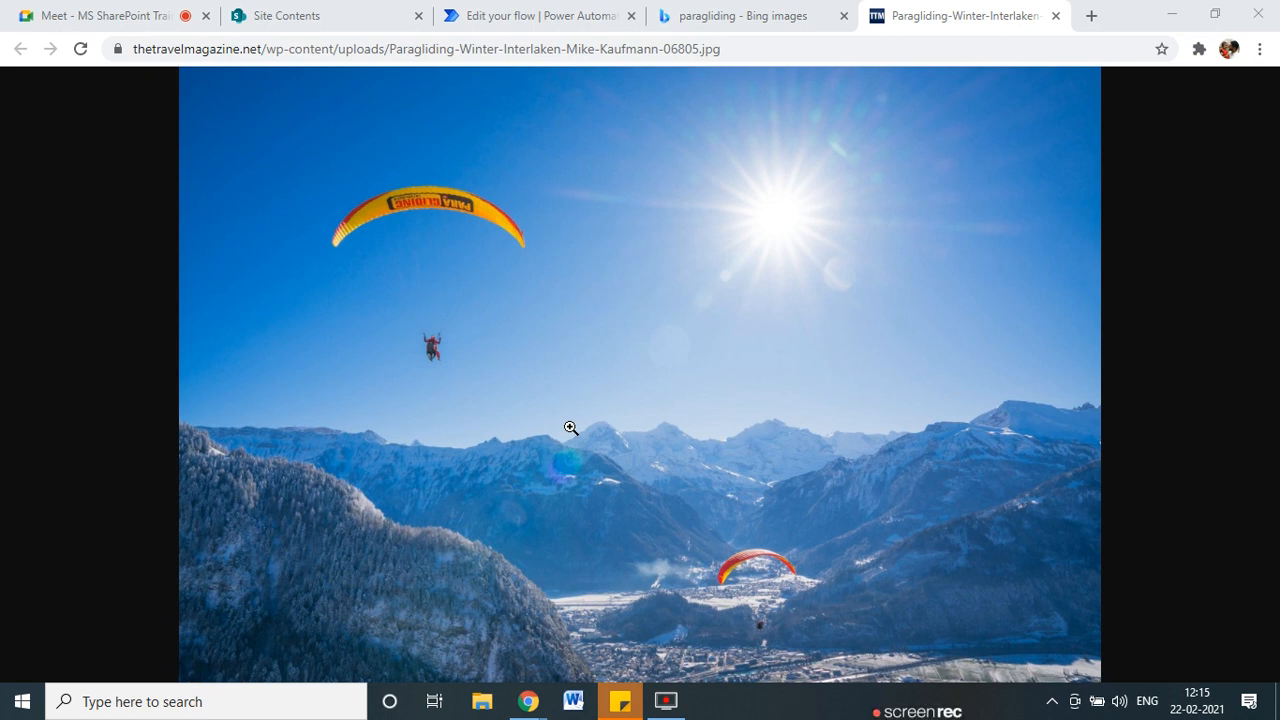
Enlarge the Interlaken paragliding photo to full size, then return to the SharePoint site contents.
left_click(679, 252)
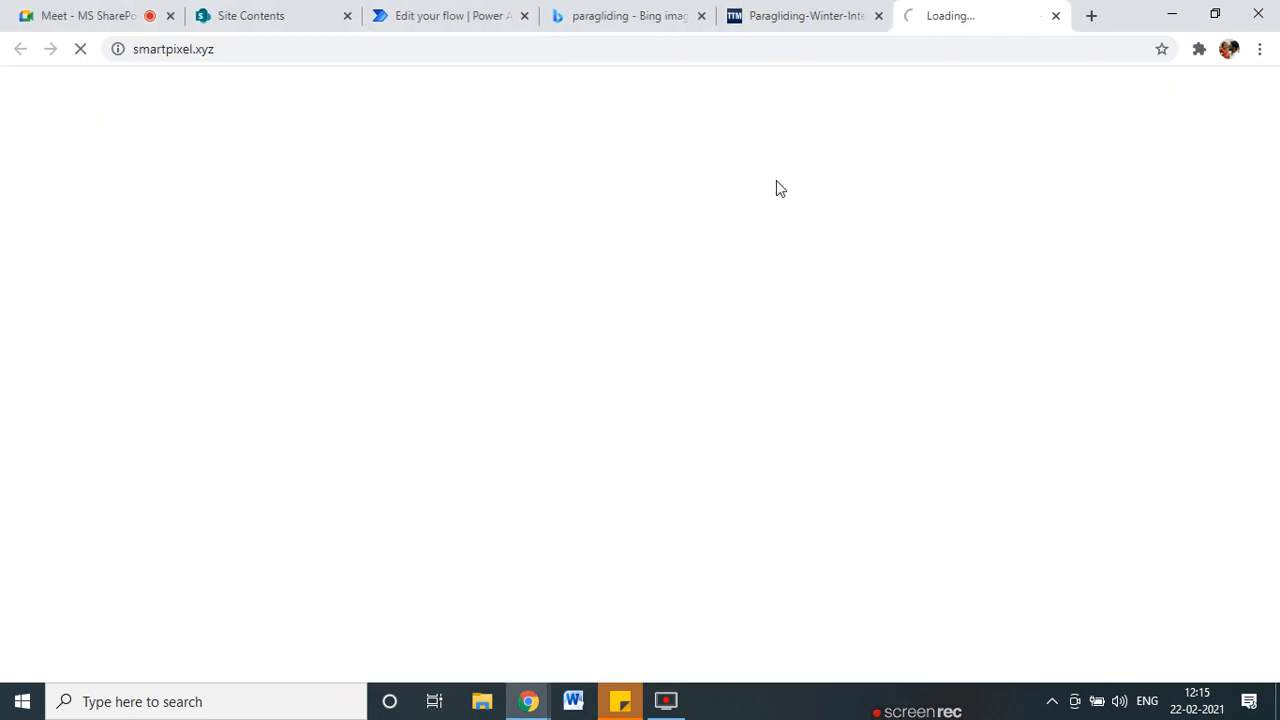
left_click(1055, 15)
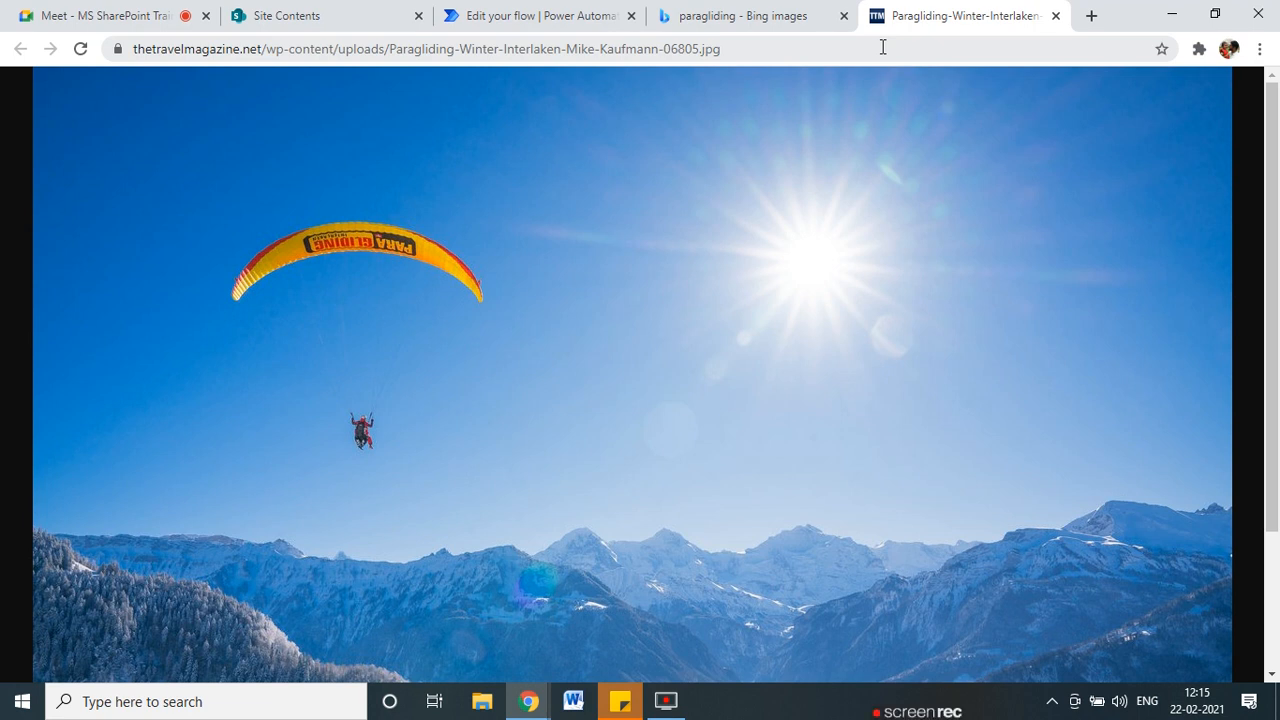
left_click(275, 14)
From Site Contents, create a blank list called ParaglidingApproval.
left_click(315, 209)
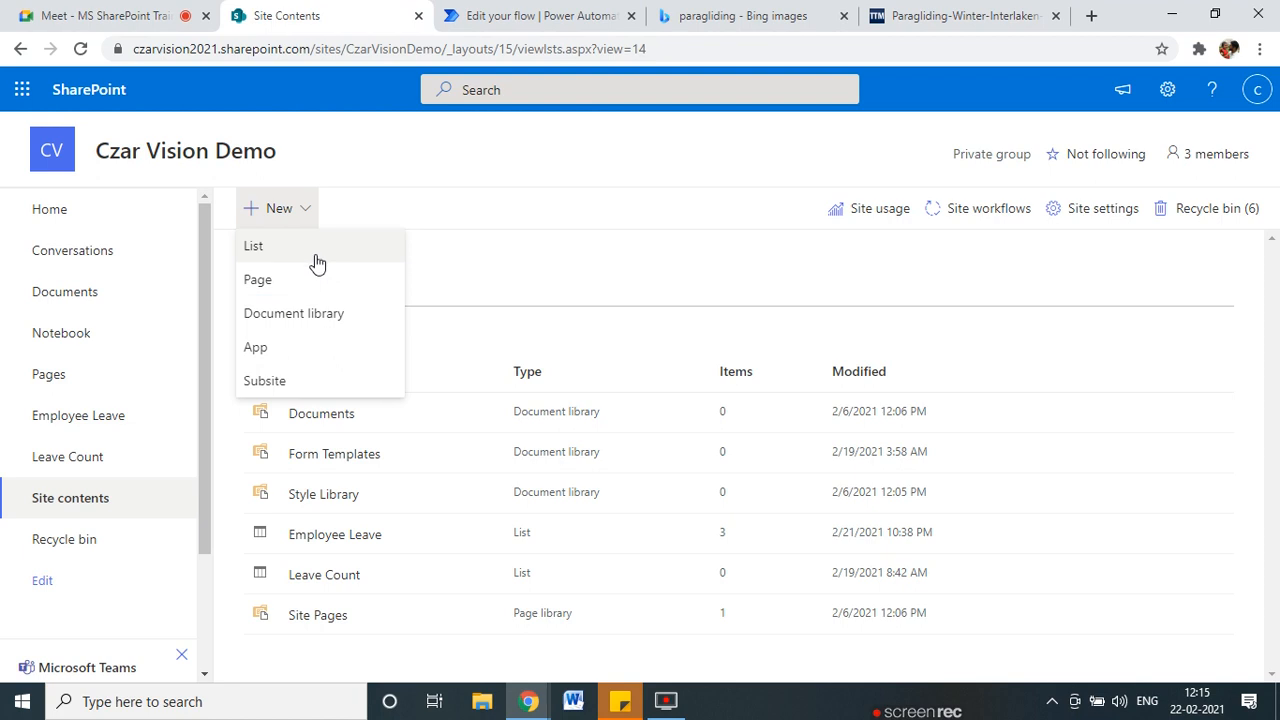
left_click(312, 250)
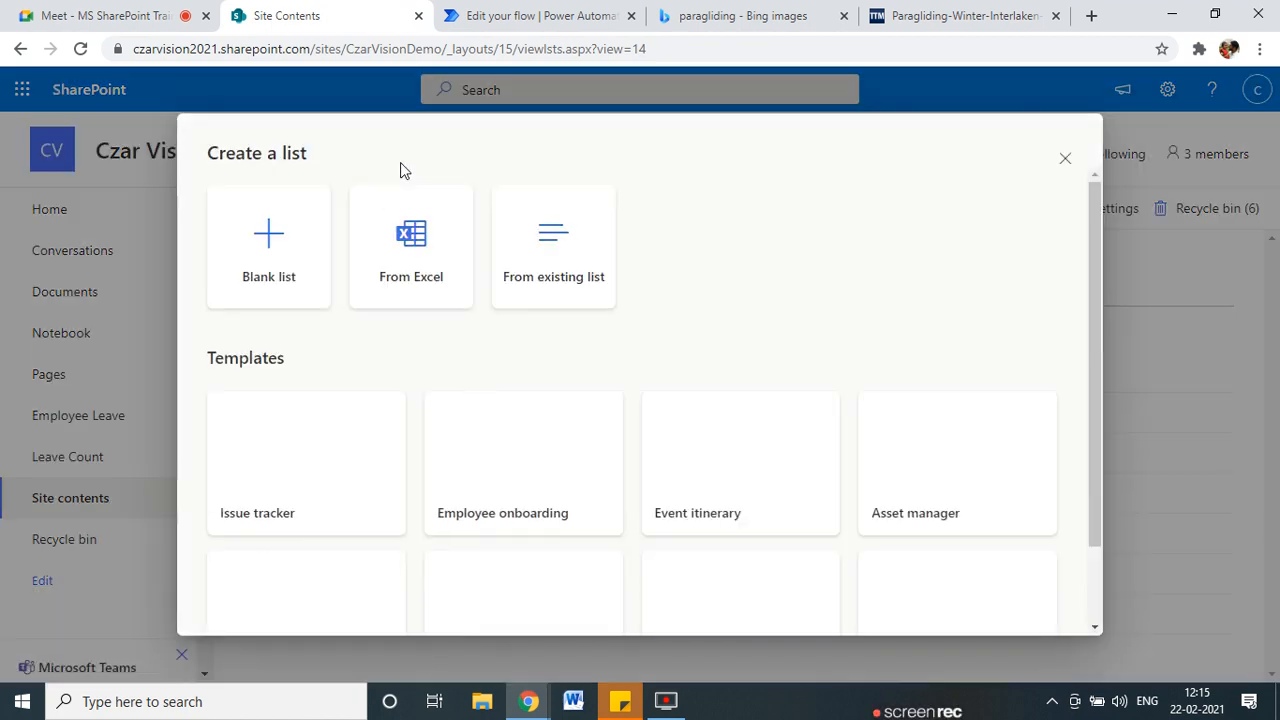
left_click(250, 268)
left_click(505, 277)
type("Parag")
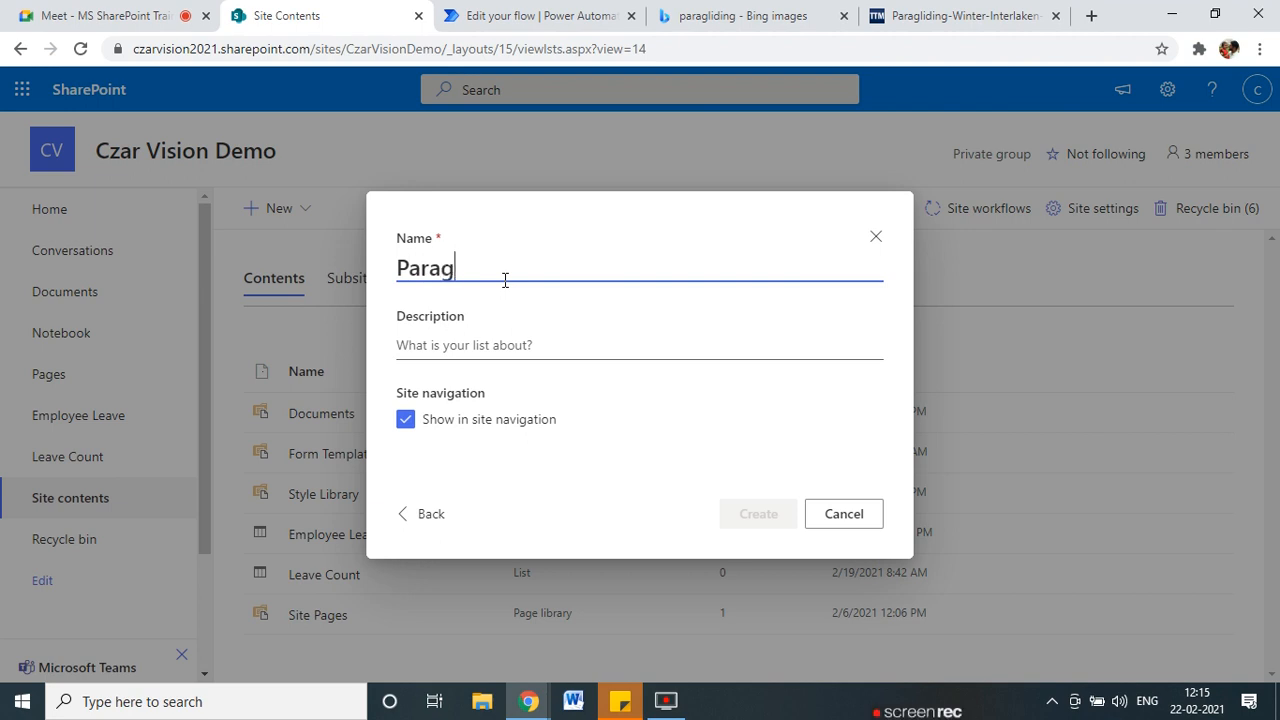
type("lidingApproval")
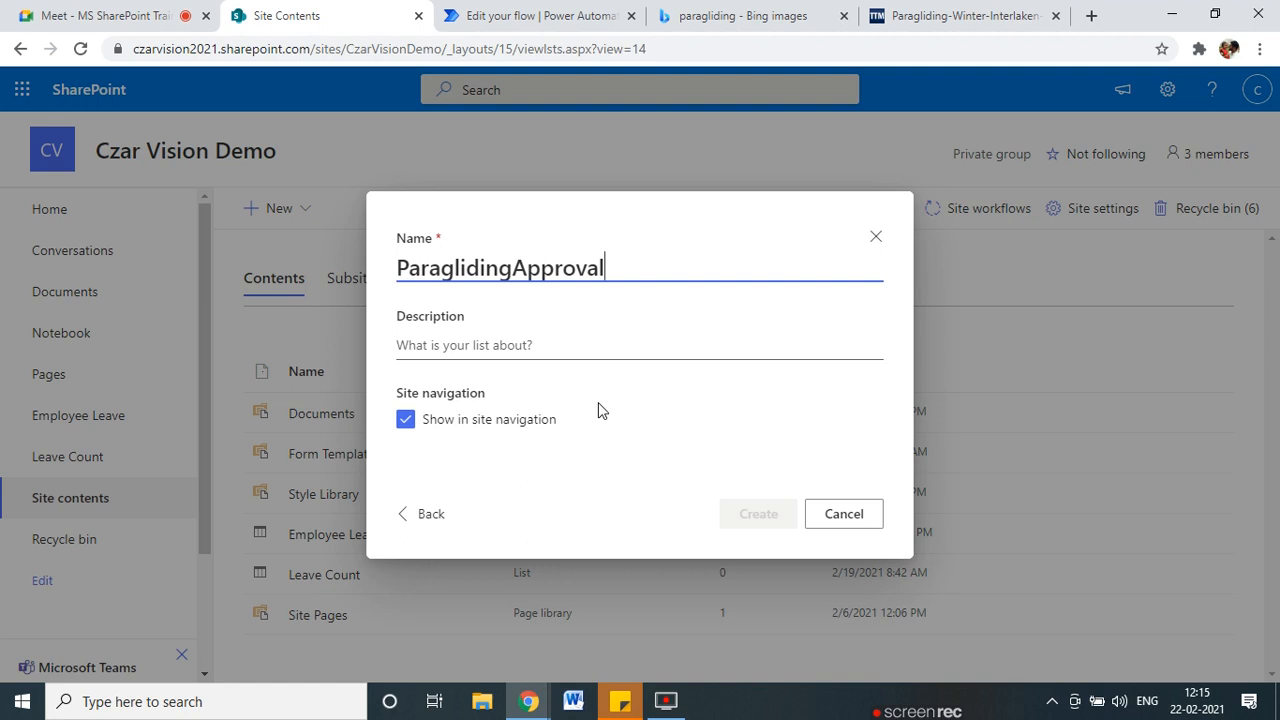
left_click(758, 514)
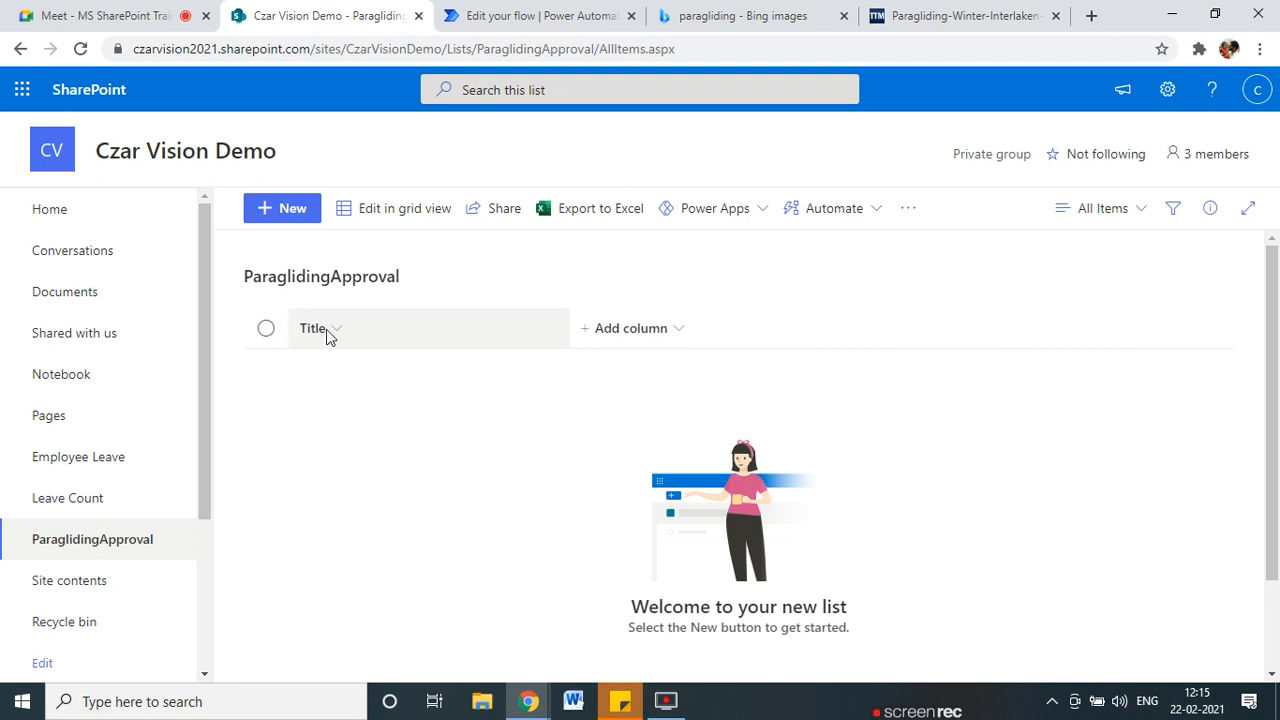
In List settings, rename the Title column to RequestID and close both image tabs.
left_click(1167, 90)
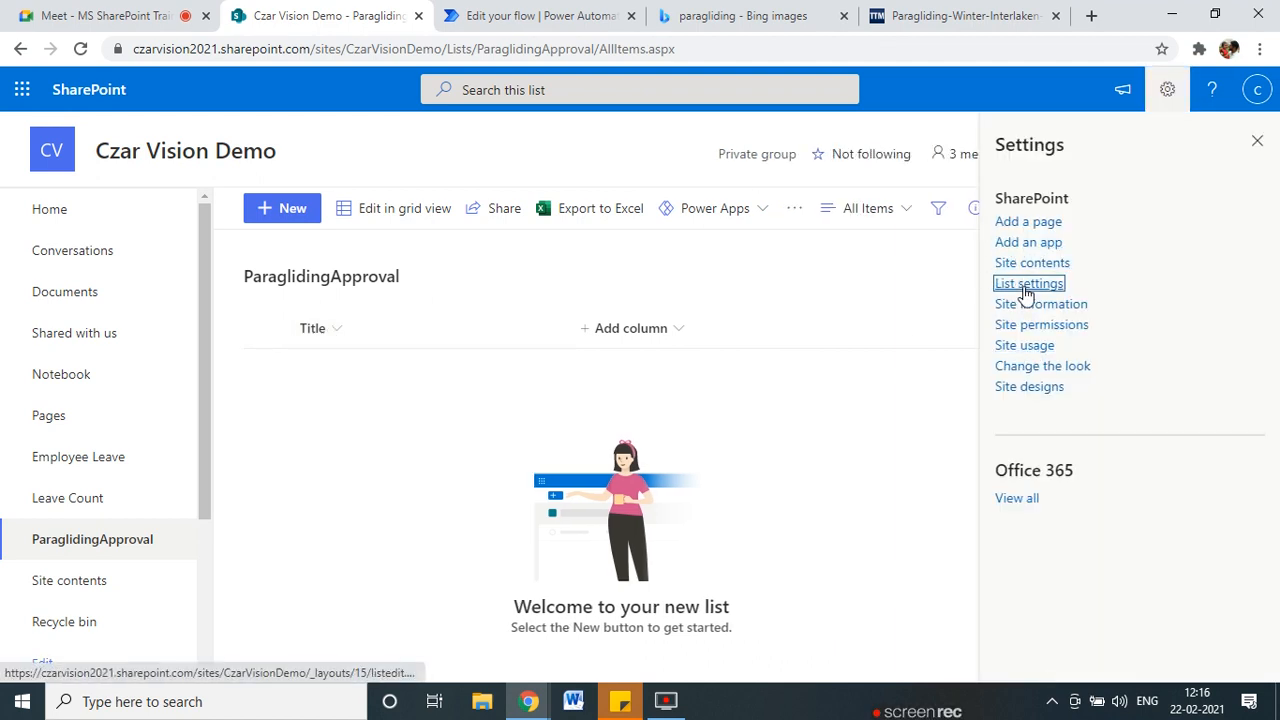
left_click(1027, 285)
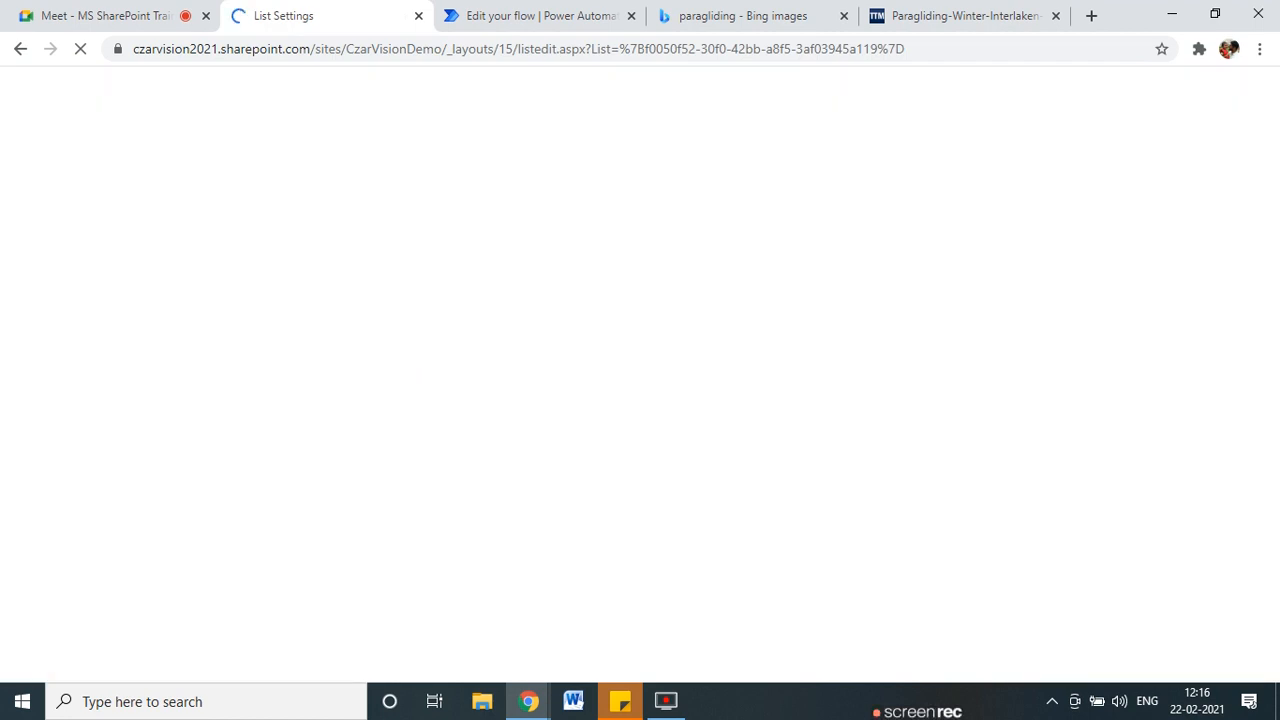
scroll(260, 535, "down", 4)
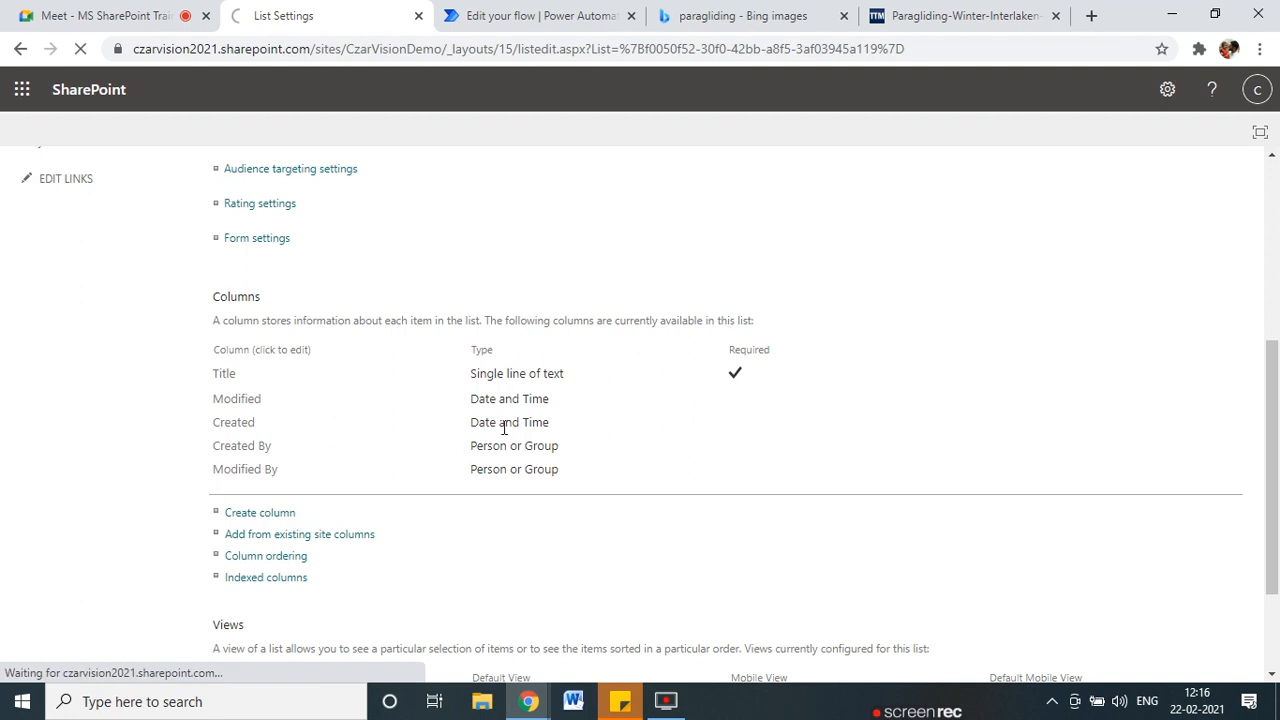
left_click(841, 18)
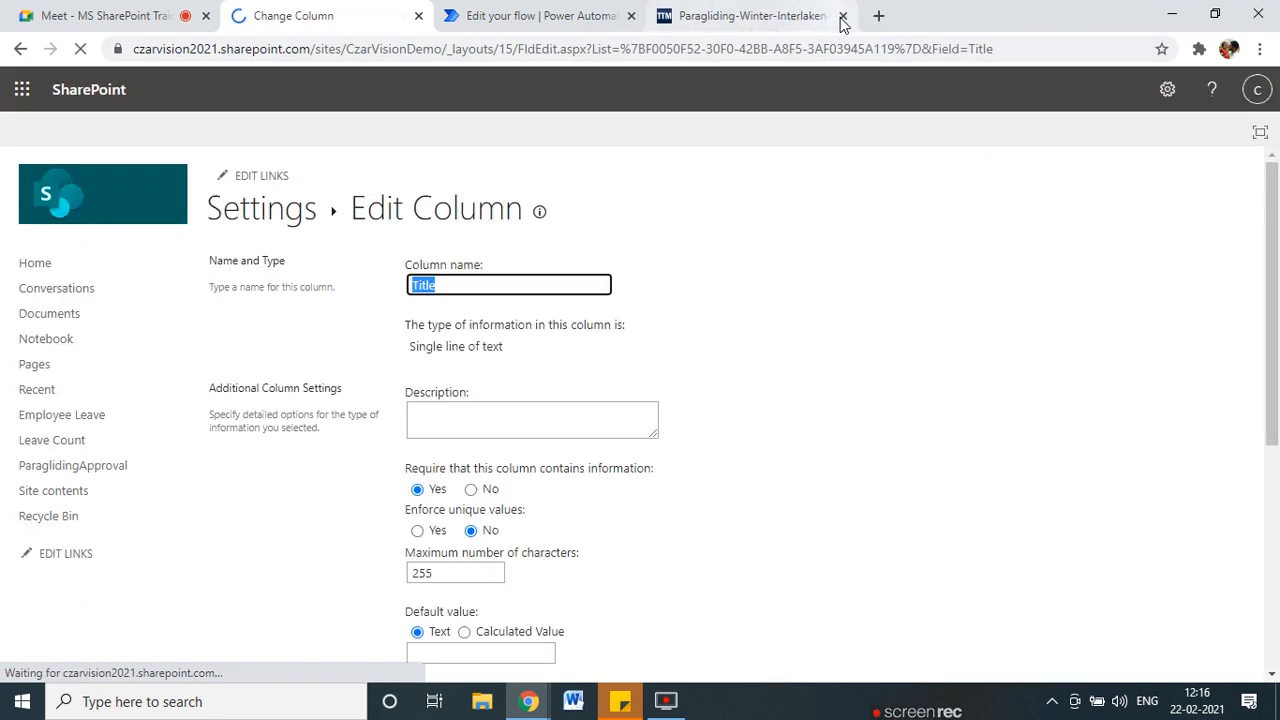
left_click(841, 18)
type("RequestID")
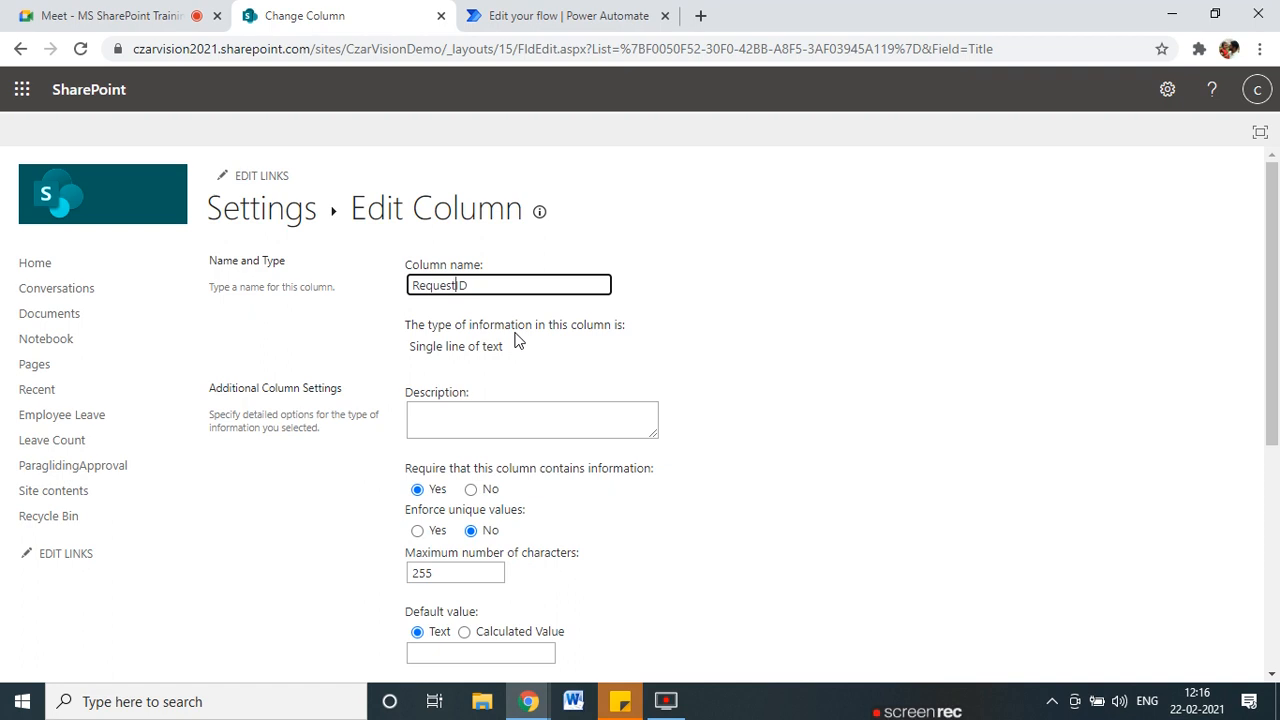
scroll(517, 341, "down", 5)
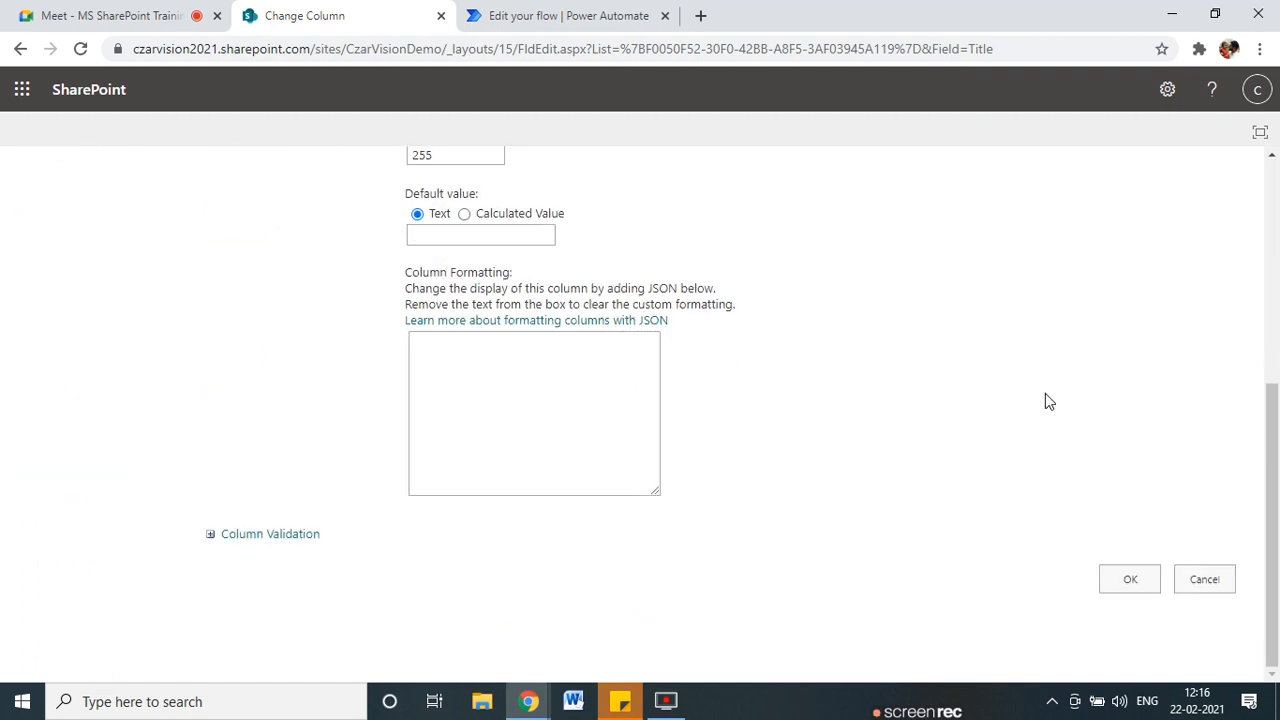
left_click(1121, 590)
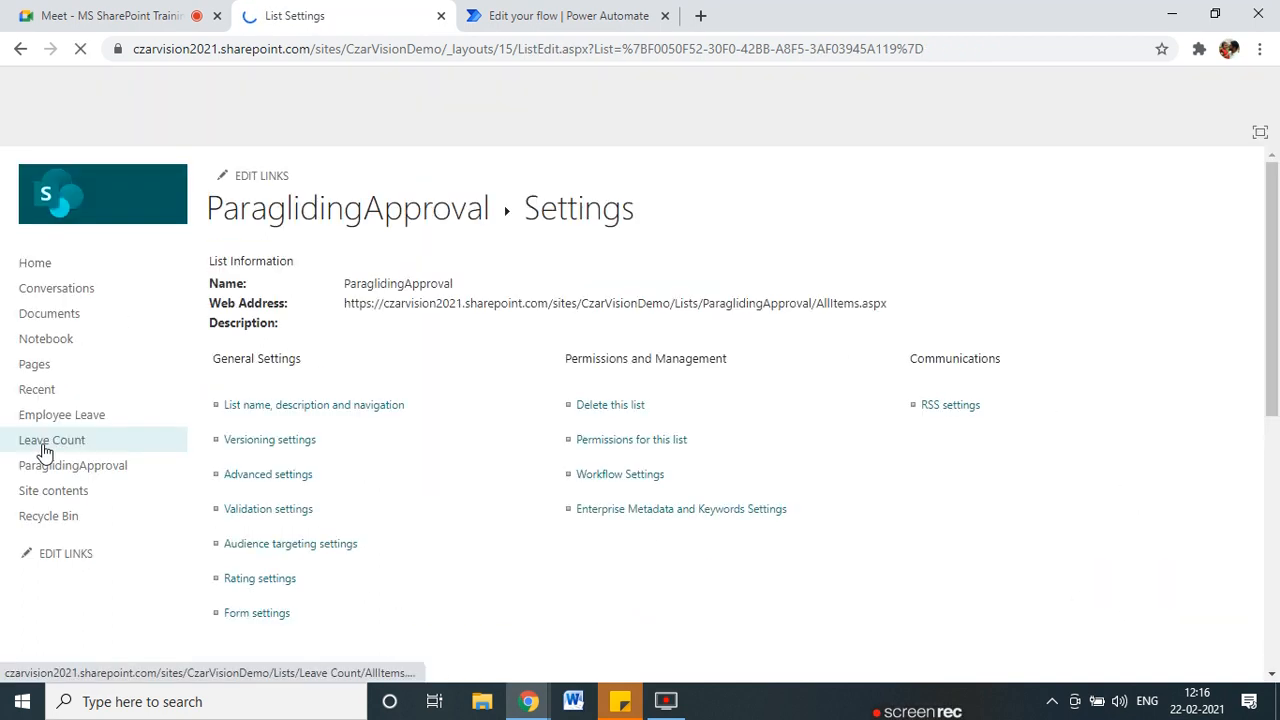
Add a single-line text column named Requester Name to the list.
scroll(323, 494, "down", 5)
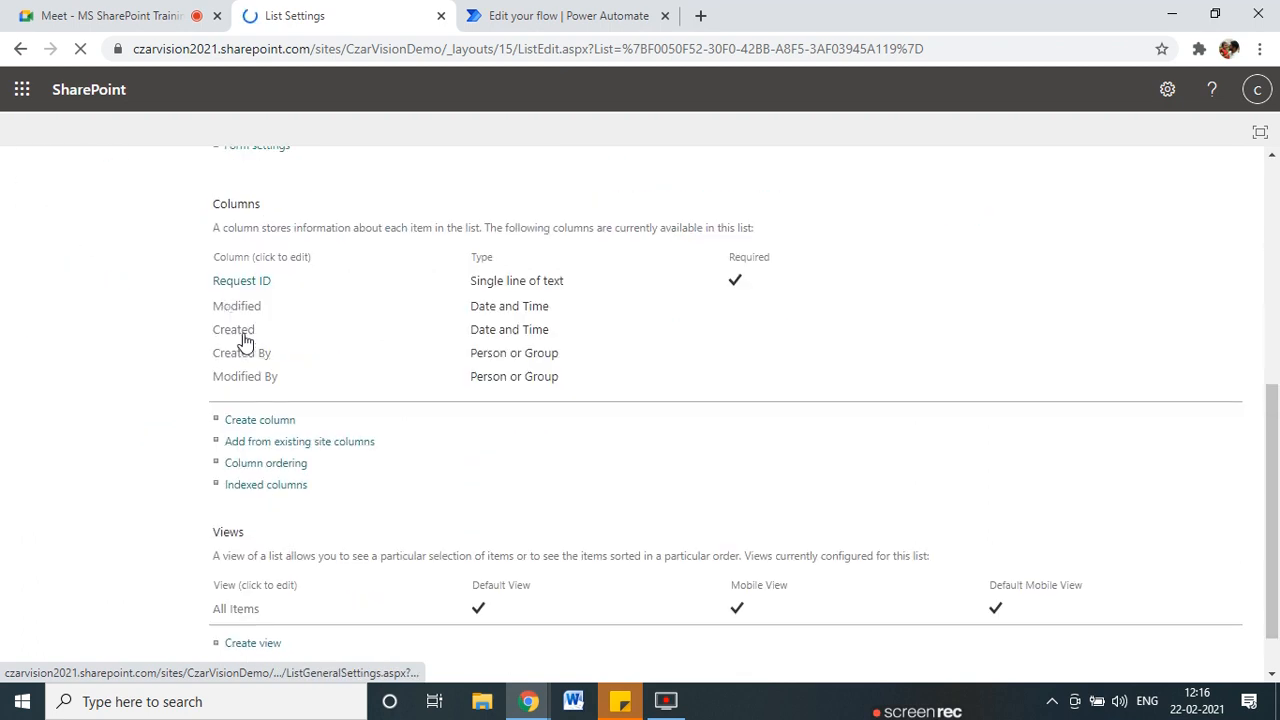
left_click(229, 420)
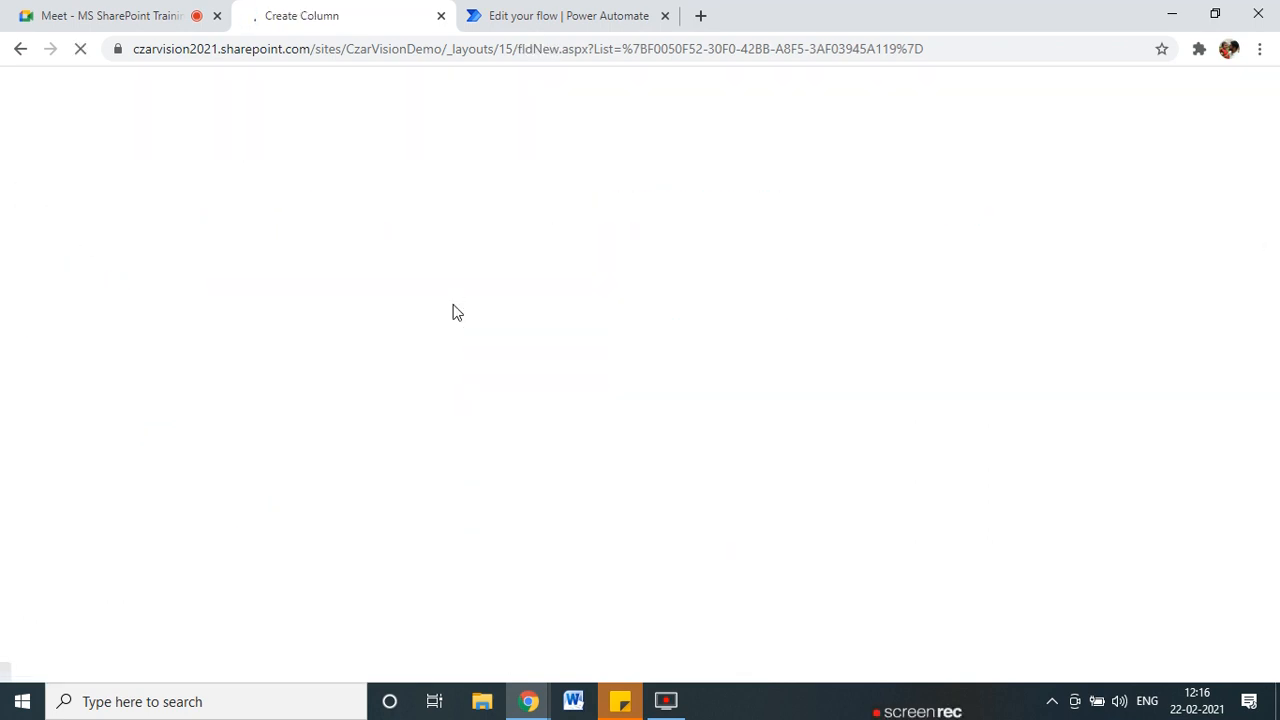
type("Requester Name")
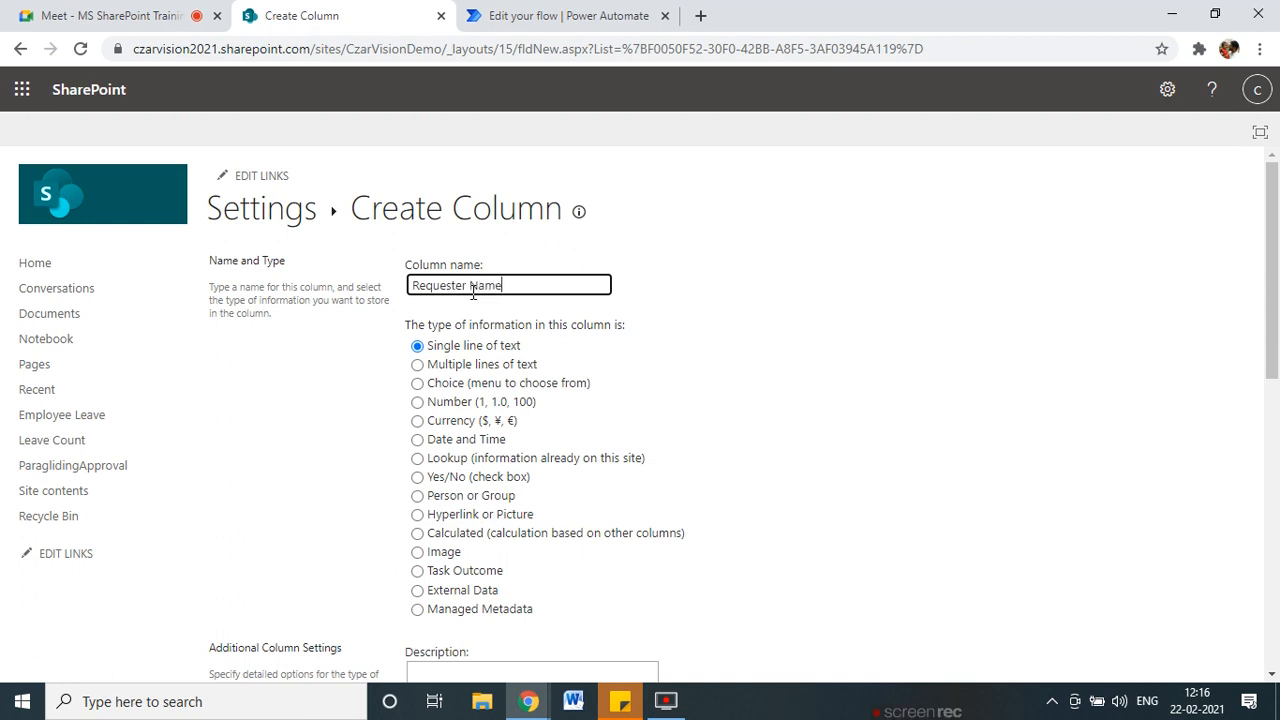
scroll(977, 457, "down", 5)
scroll(737, 571, "up", 4)
scroll(691, 557, "down", 1)
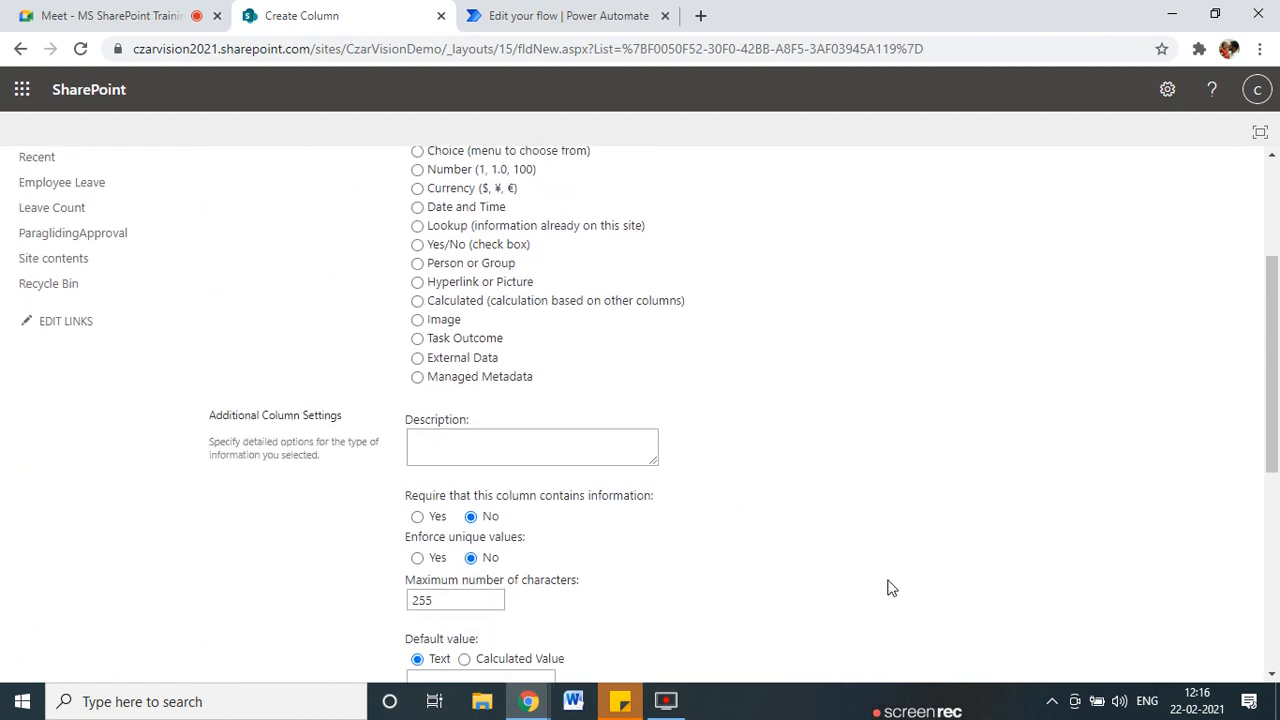
scroll(890, 588, "down", 5)
left_click(1120, 578)
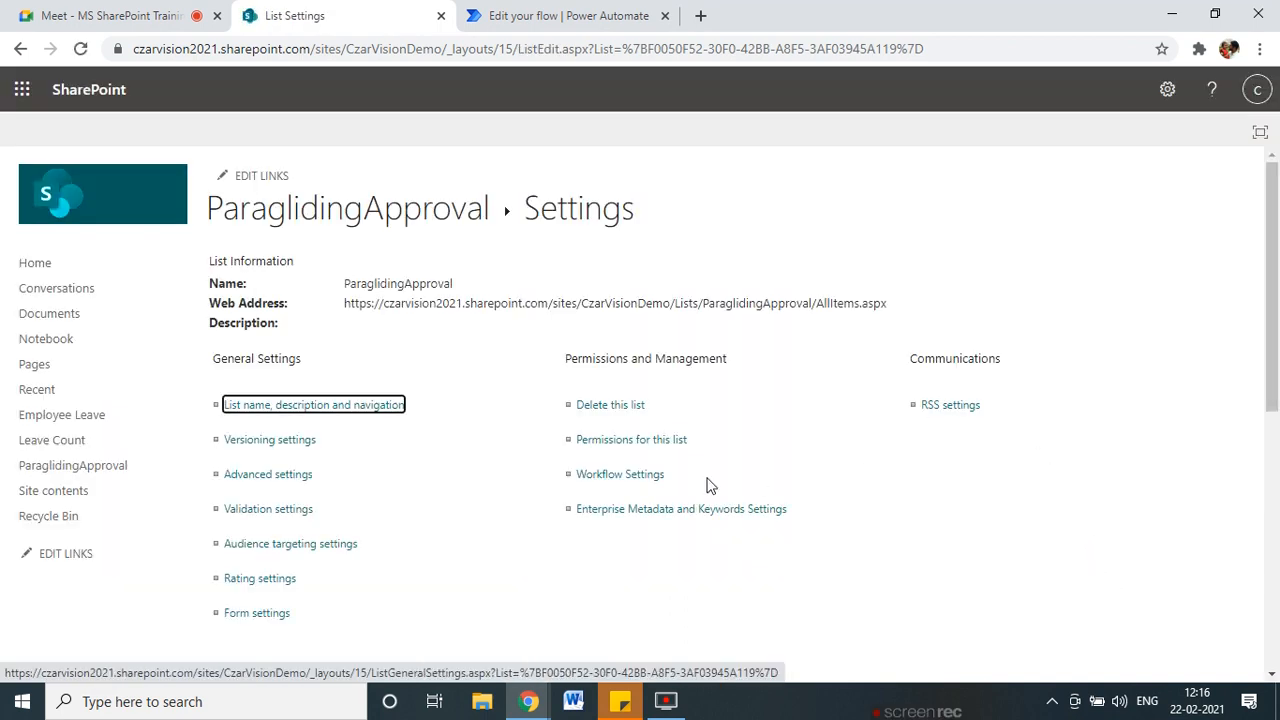
Add a single-line text column named Temperature to the list.
scroll(756, 483, "down", 5)
left_click(257, 441)
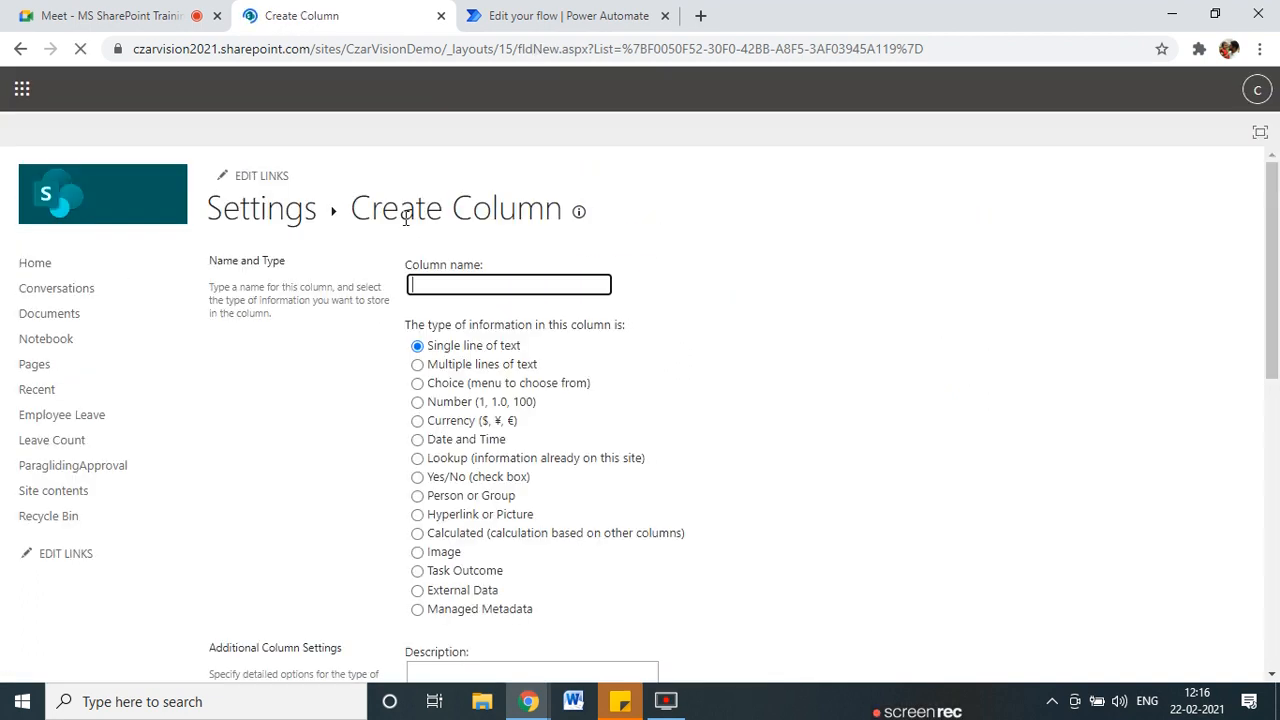
left_click(473, 283)
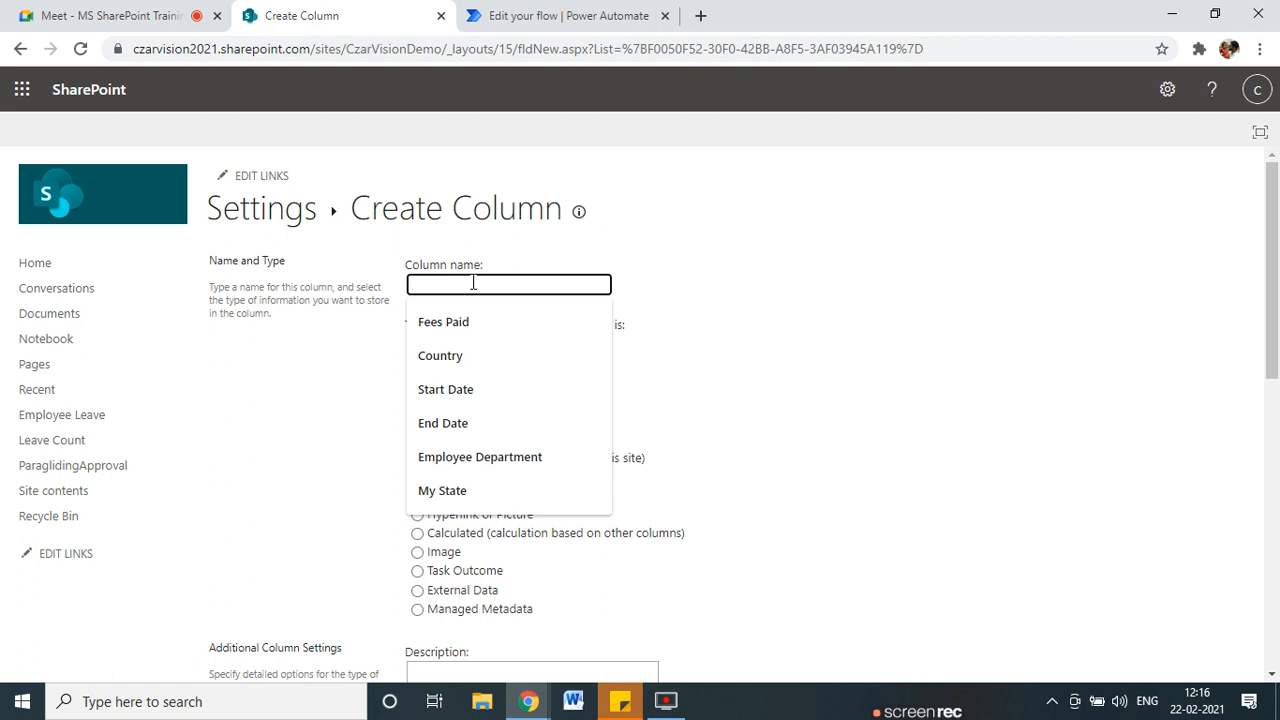
type("Tem")
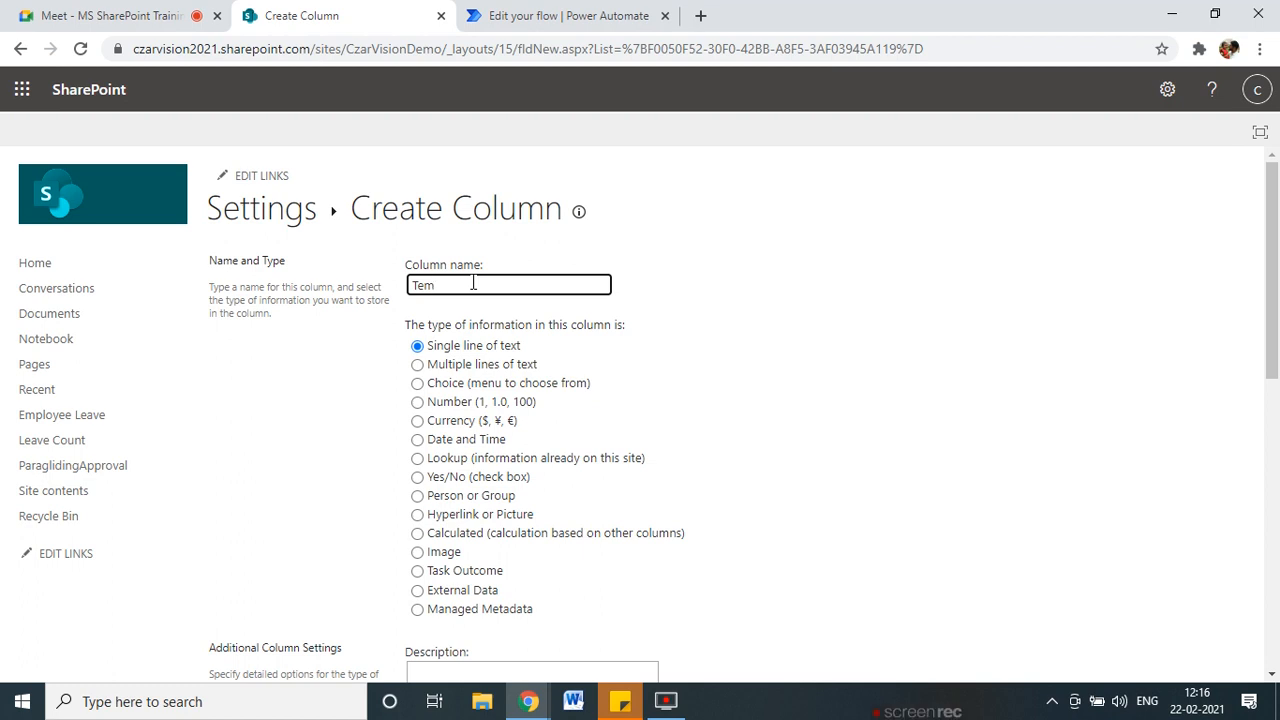
type("perature")
left_click(697, 301)
scroll(697, 463, "down", 1)
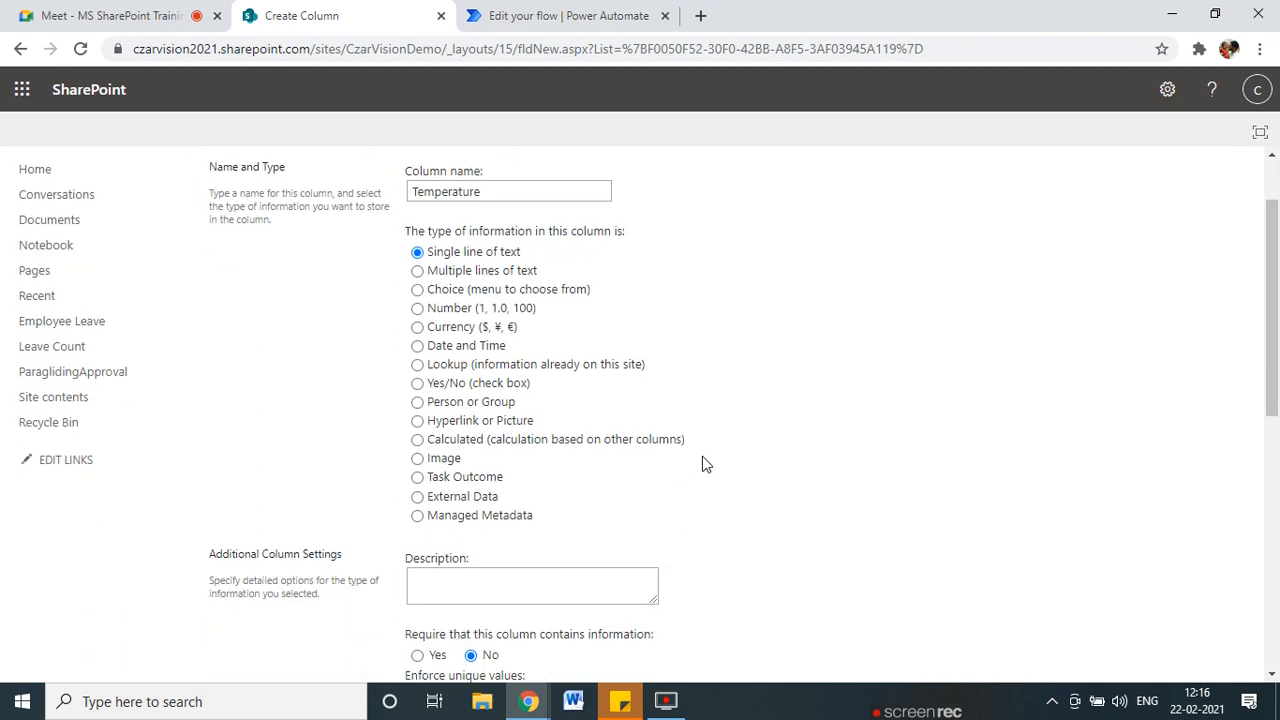
scroll(700, 463, "down", 6)
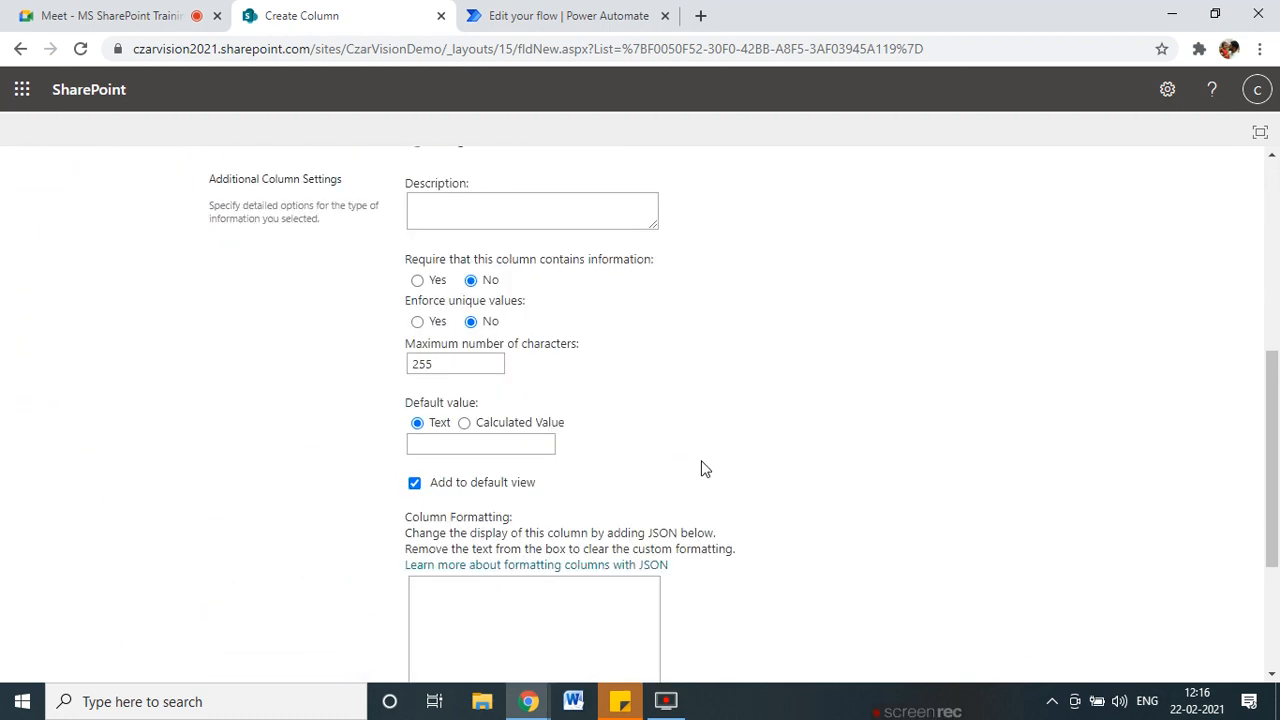
left_click(1128, 586)
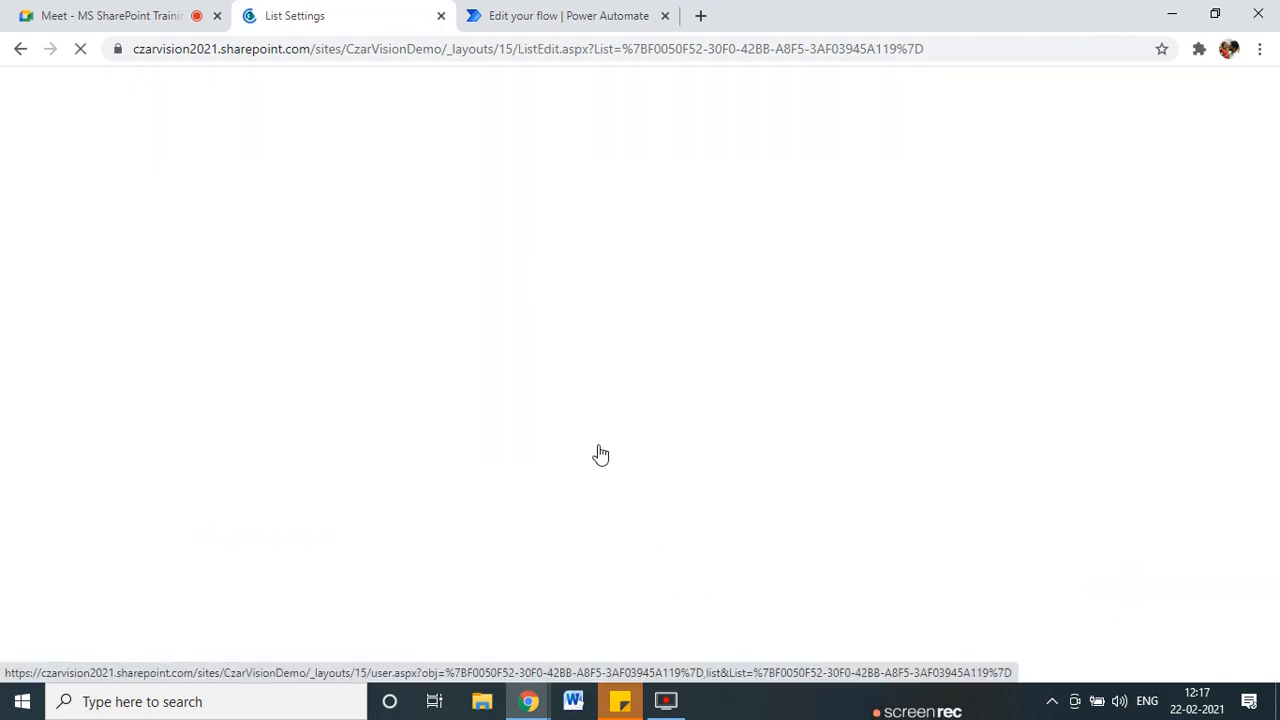
scroll(380, 400, "down", 3)
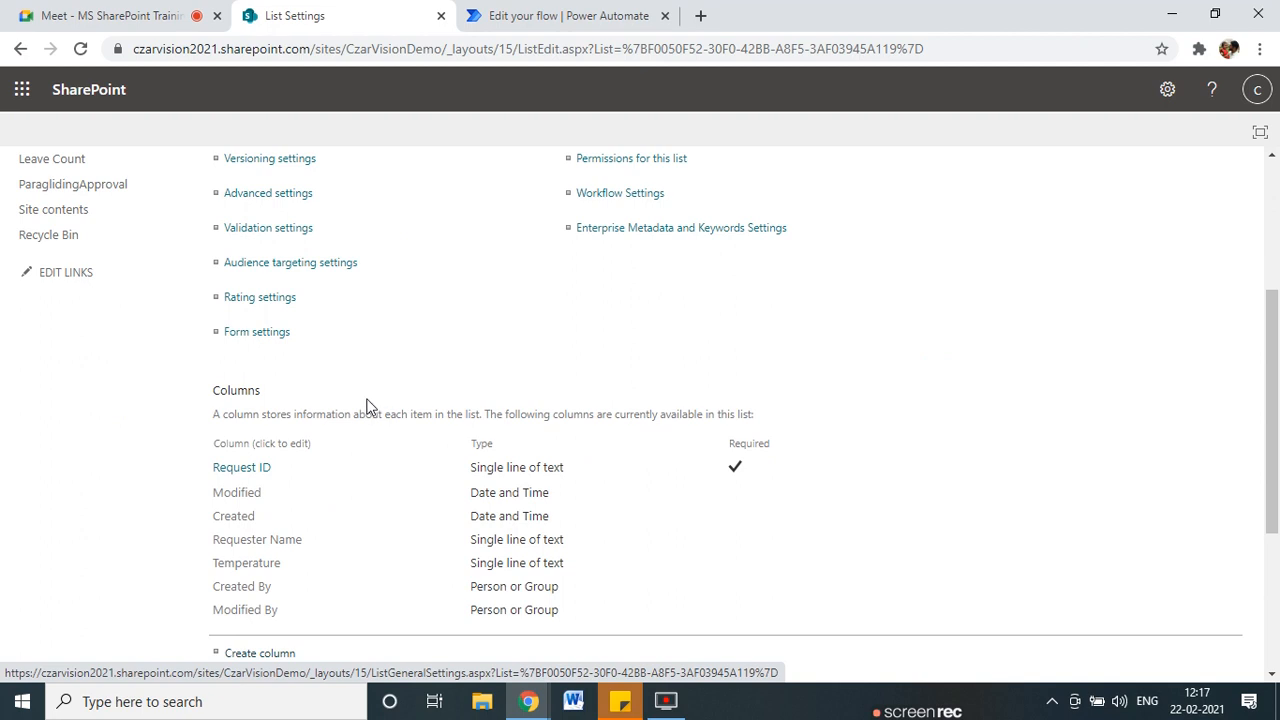
scroll(257, 371, "down", 3)
Add a single-line text column named 'Win and Gust'.
left_click(253, 364)
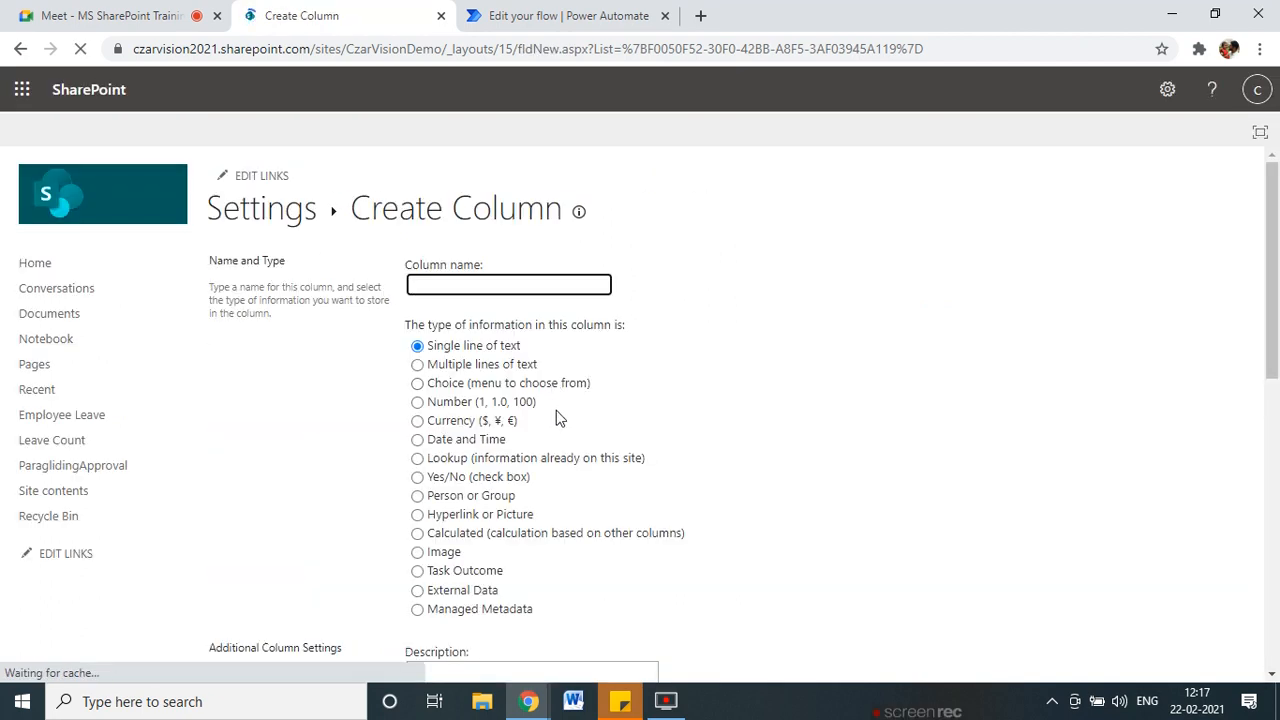
type("Win and Gust")
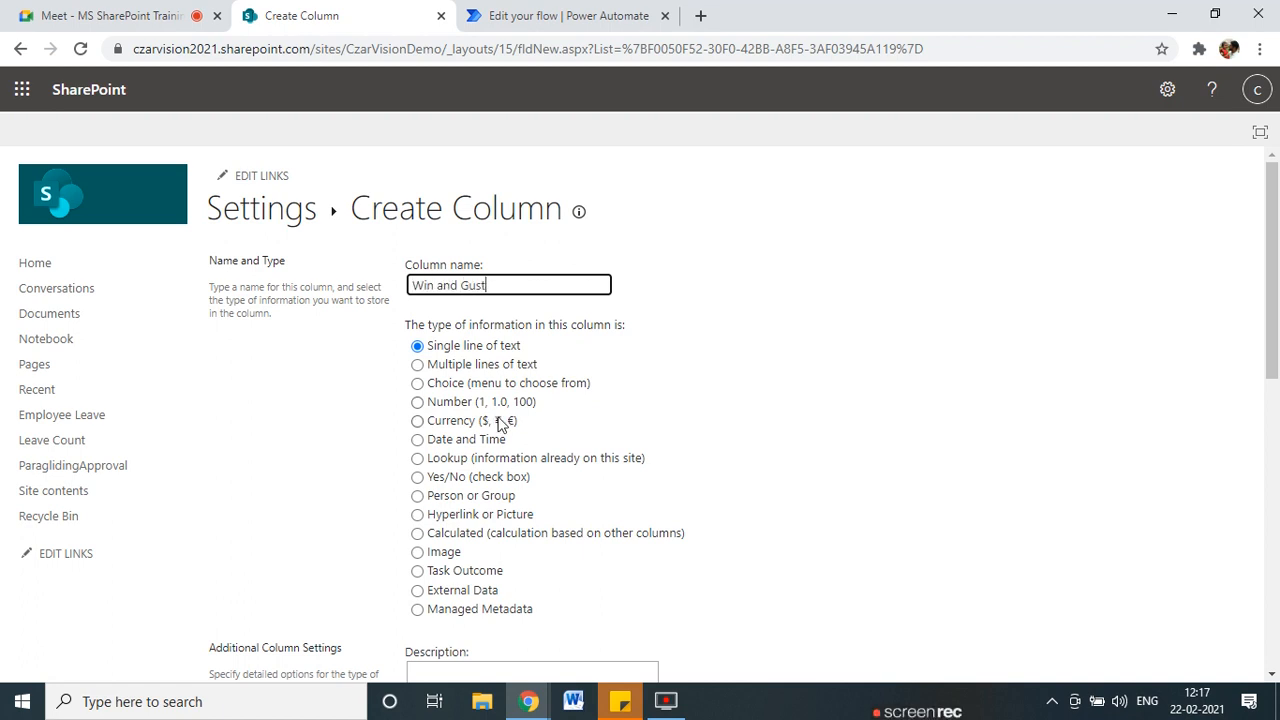
scroll(666, 440, "down", 7)
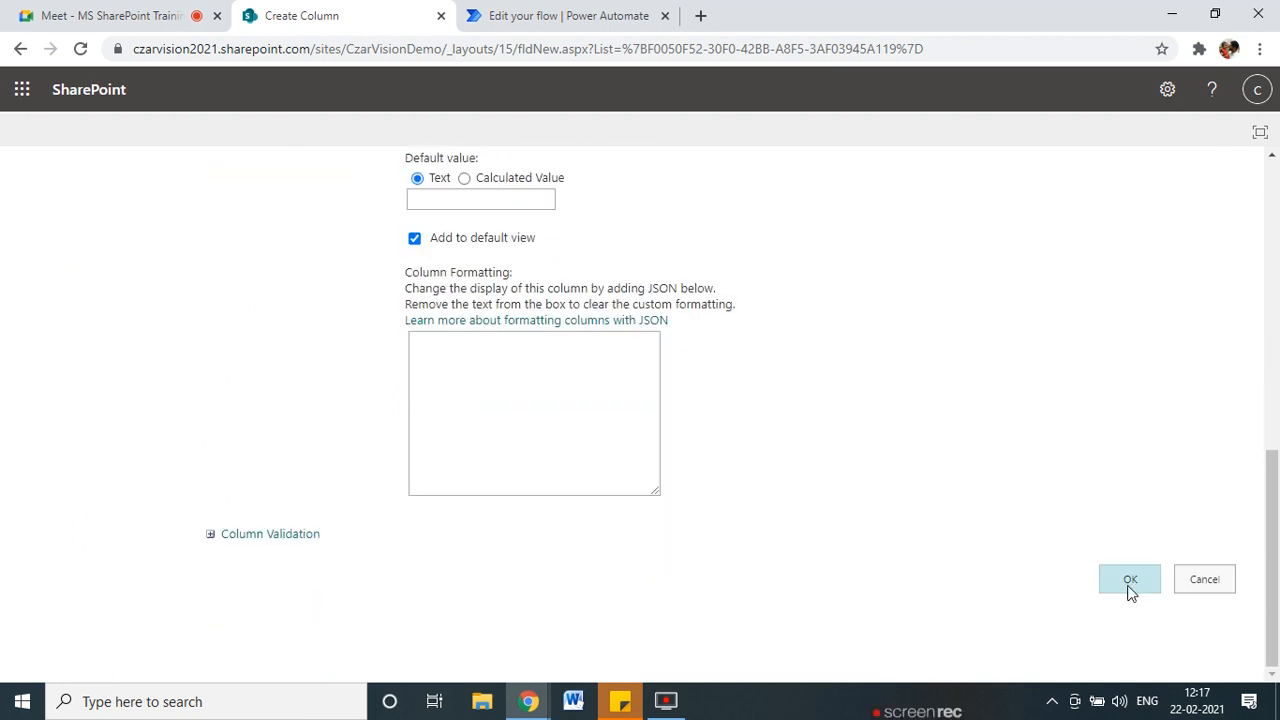
left_click(1130, 588)
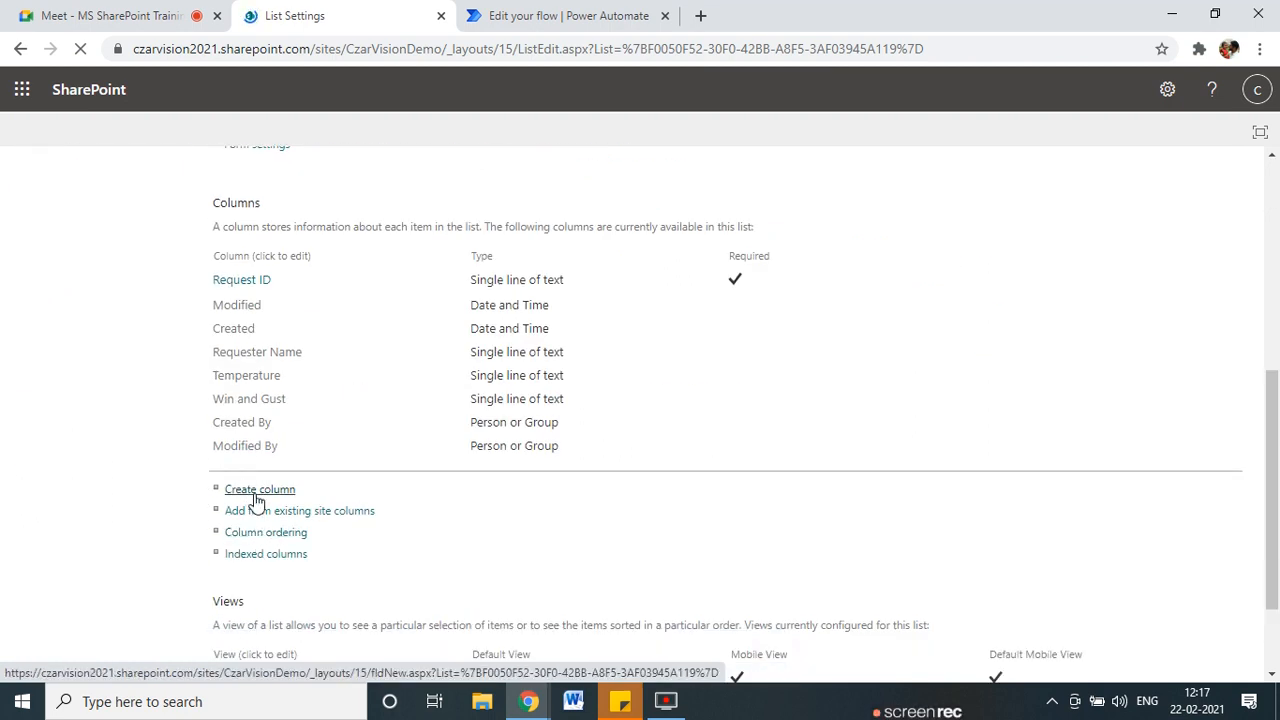
Add another single-line text column named Wind Speed.
left_click(256, 492)
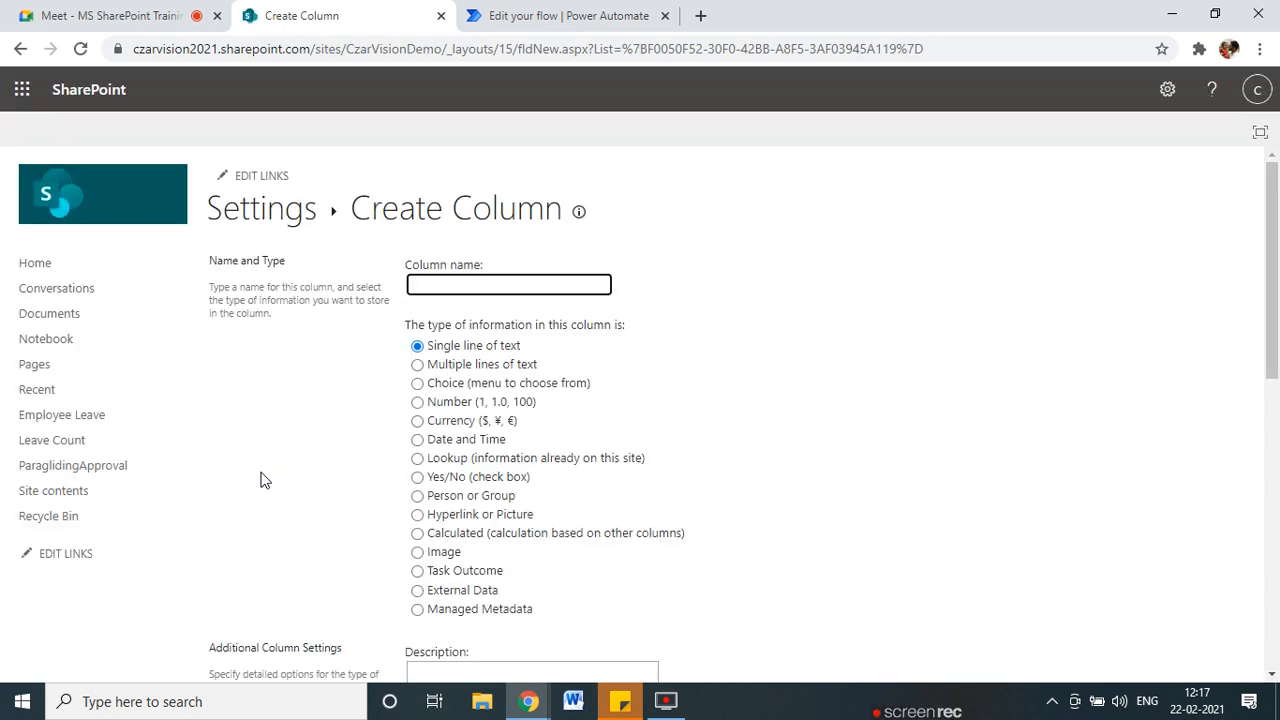
type("E")
key("BackSpace")
type("Wind Sp")
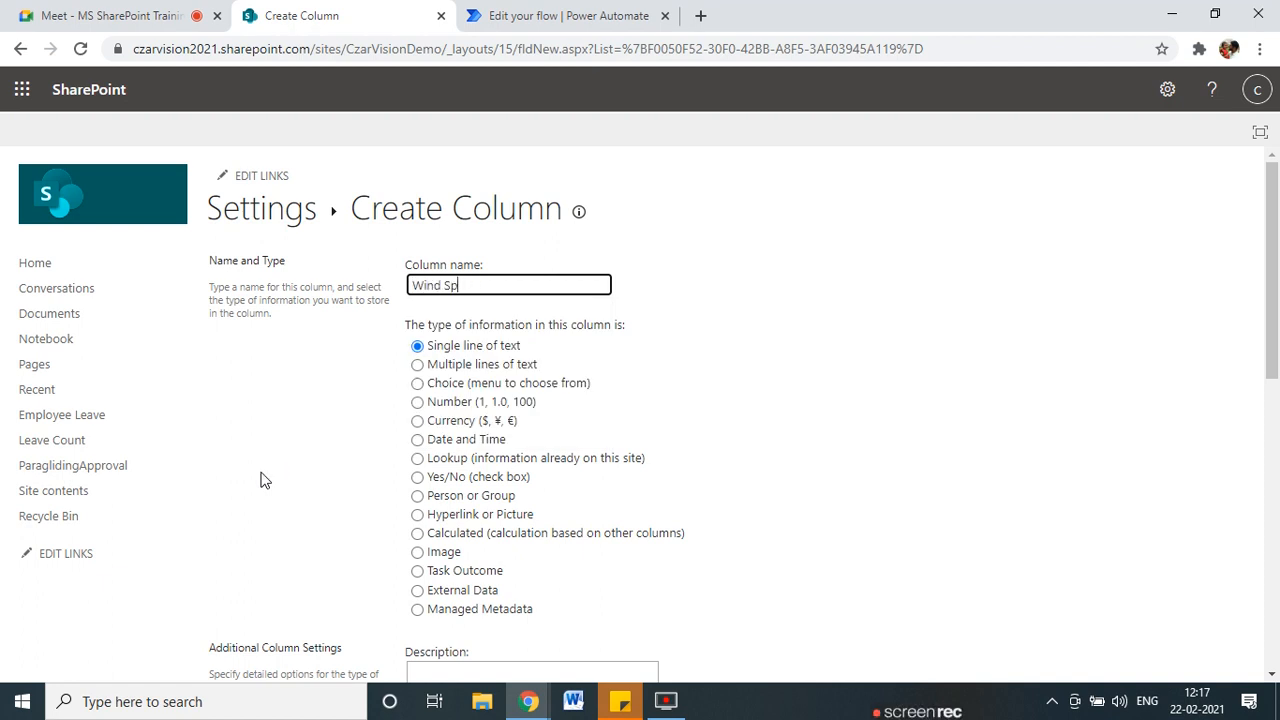
scroll(280, 474, "down", 10)
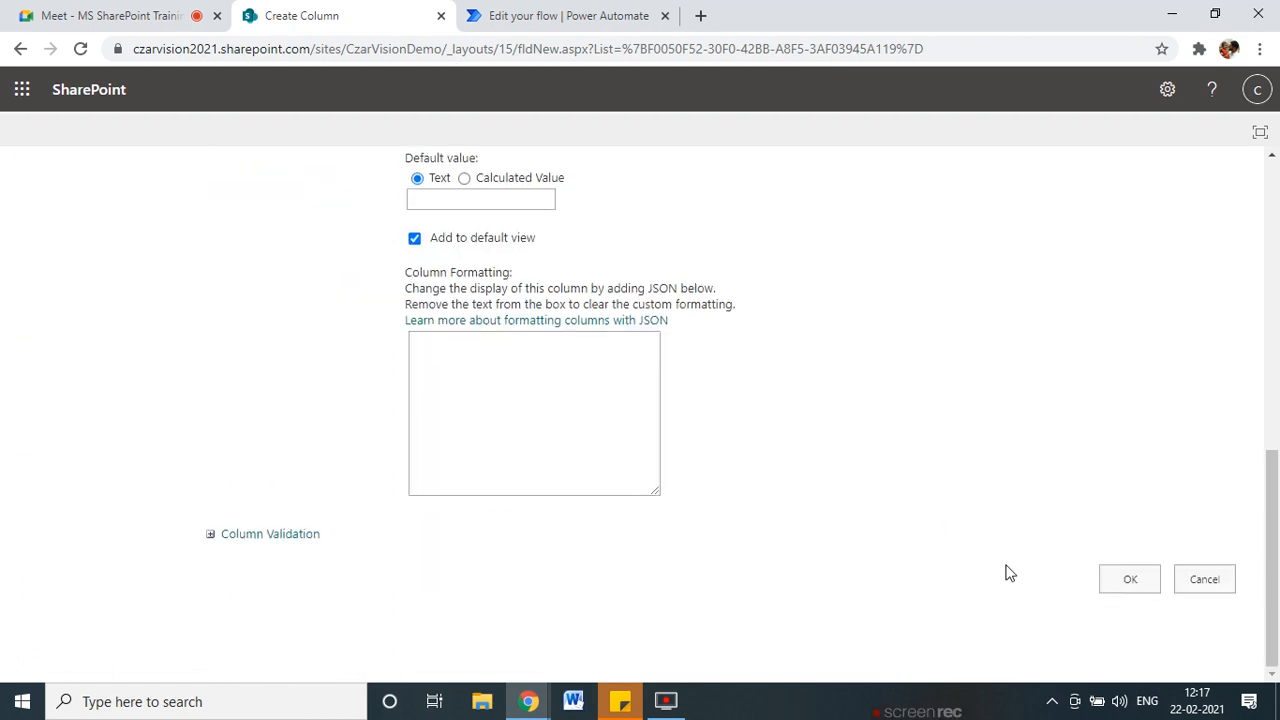
left_click(1131, 579)
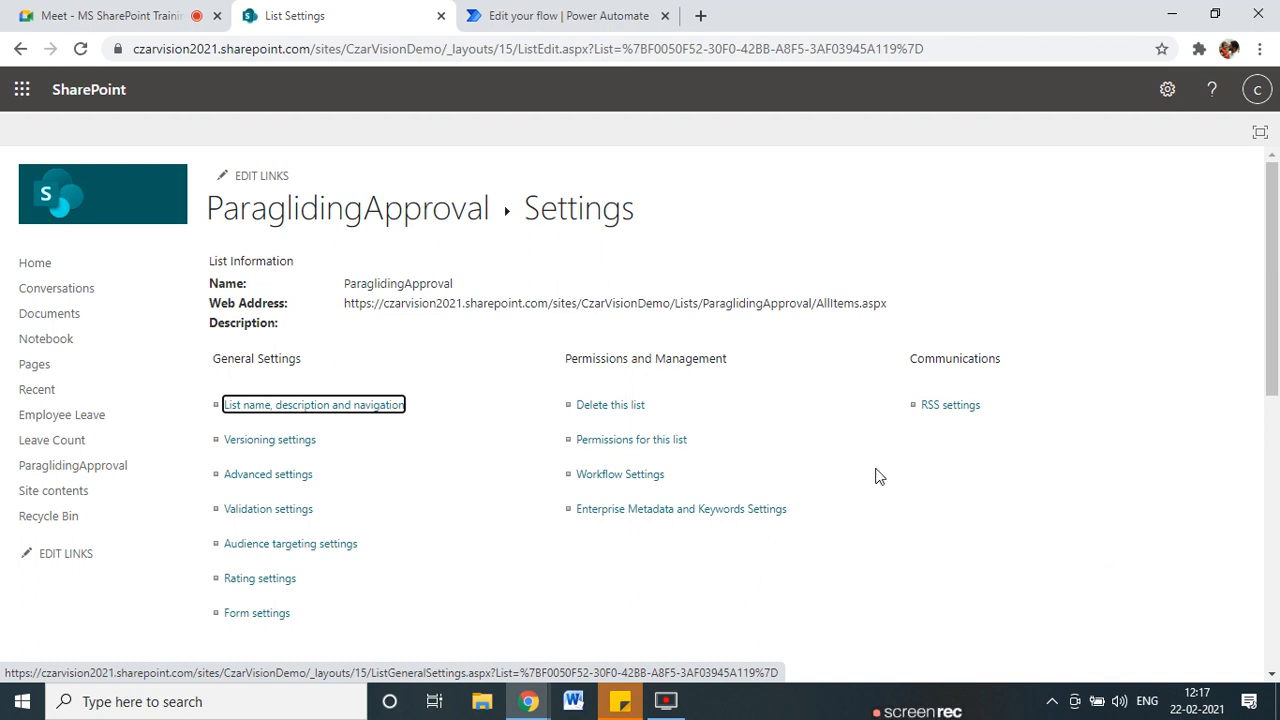
scroll(450, 420, "down", 6)
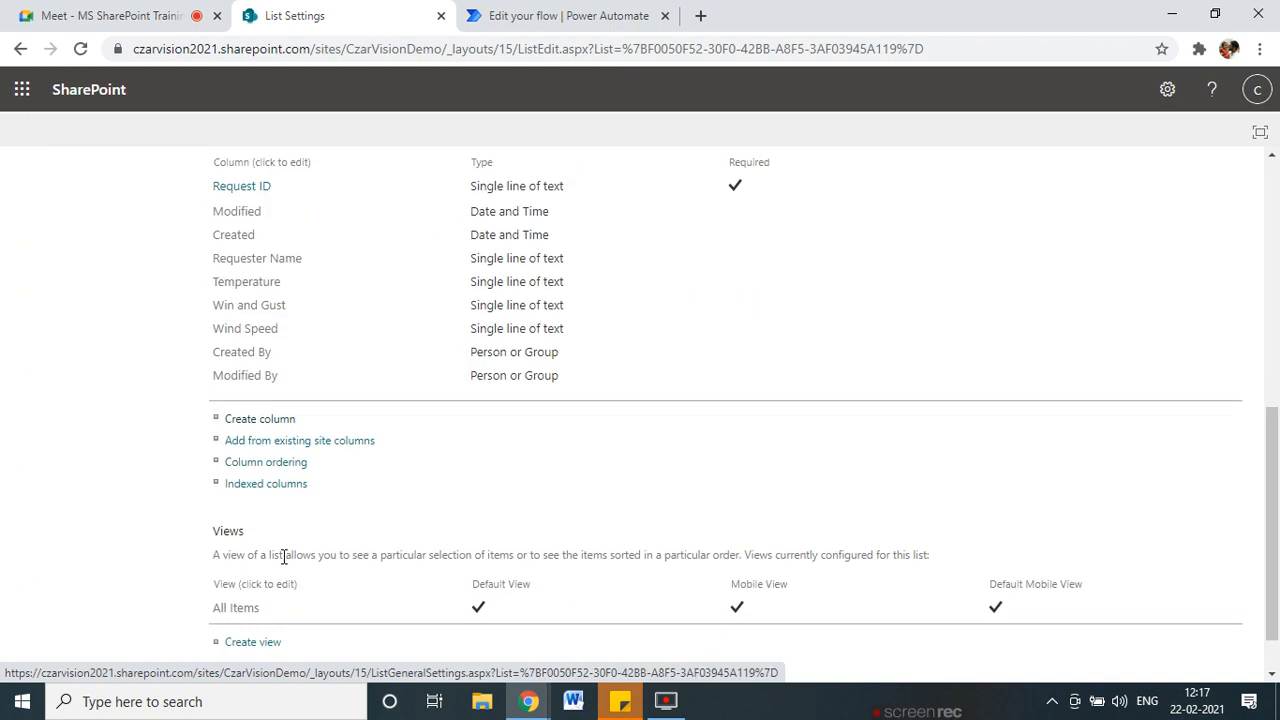
Add a single-line text column named Visibility to the list.
left_click(264, 421)
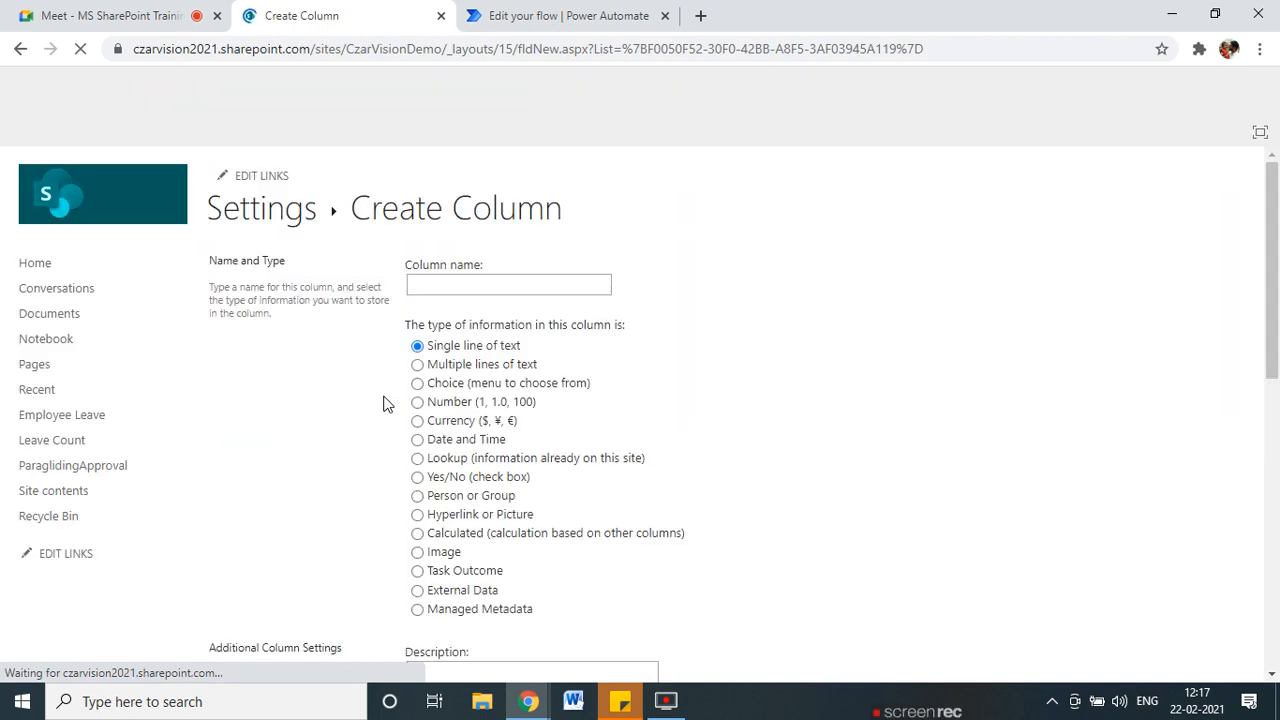
type("Visib")
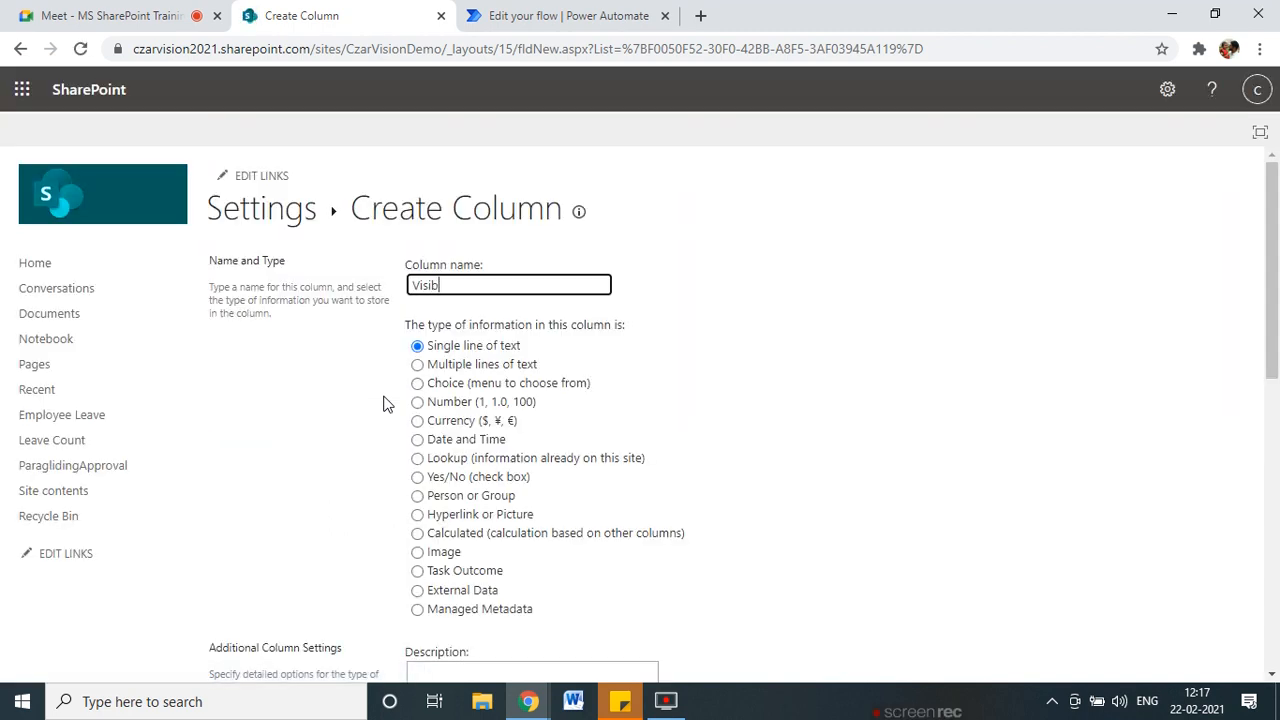
type("ility")
scroll(680, 620, "down", 10)
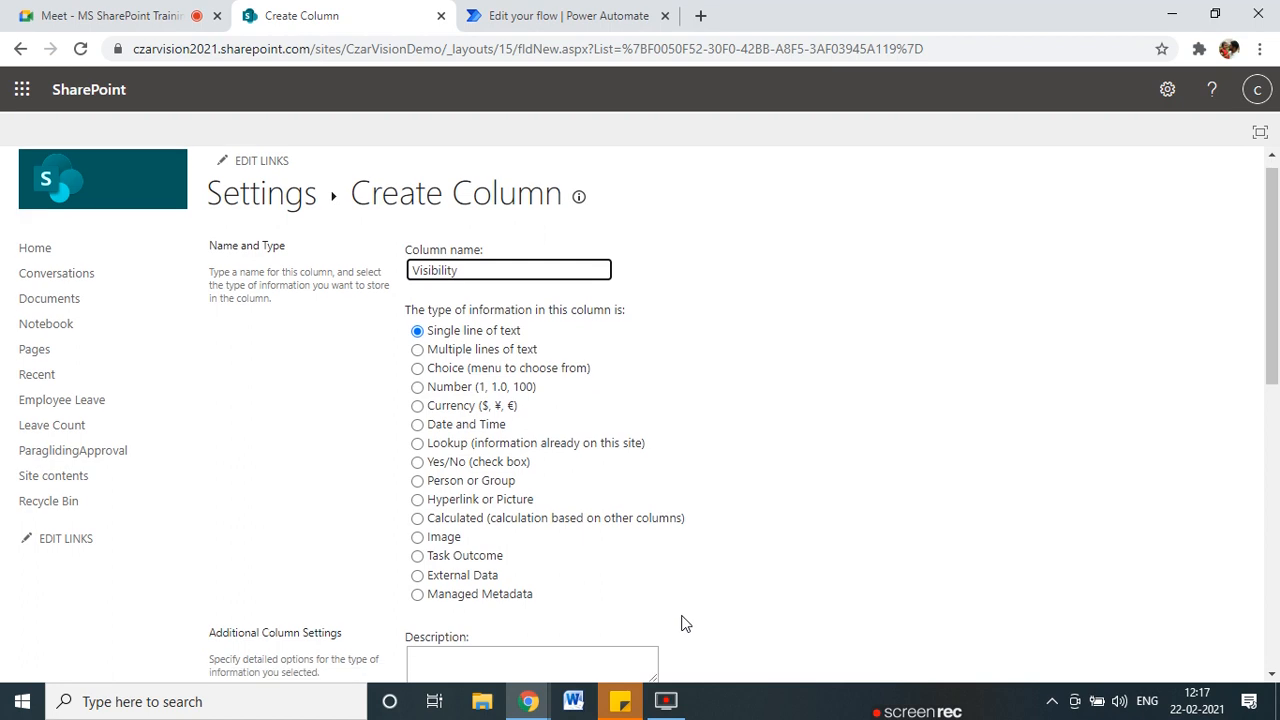
left_click(1130, 585)
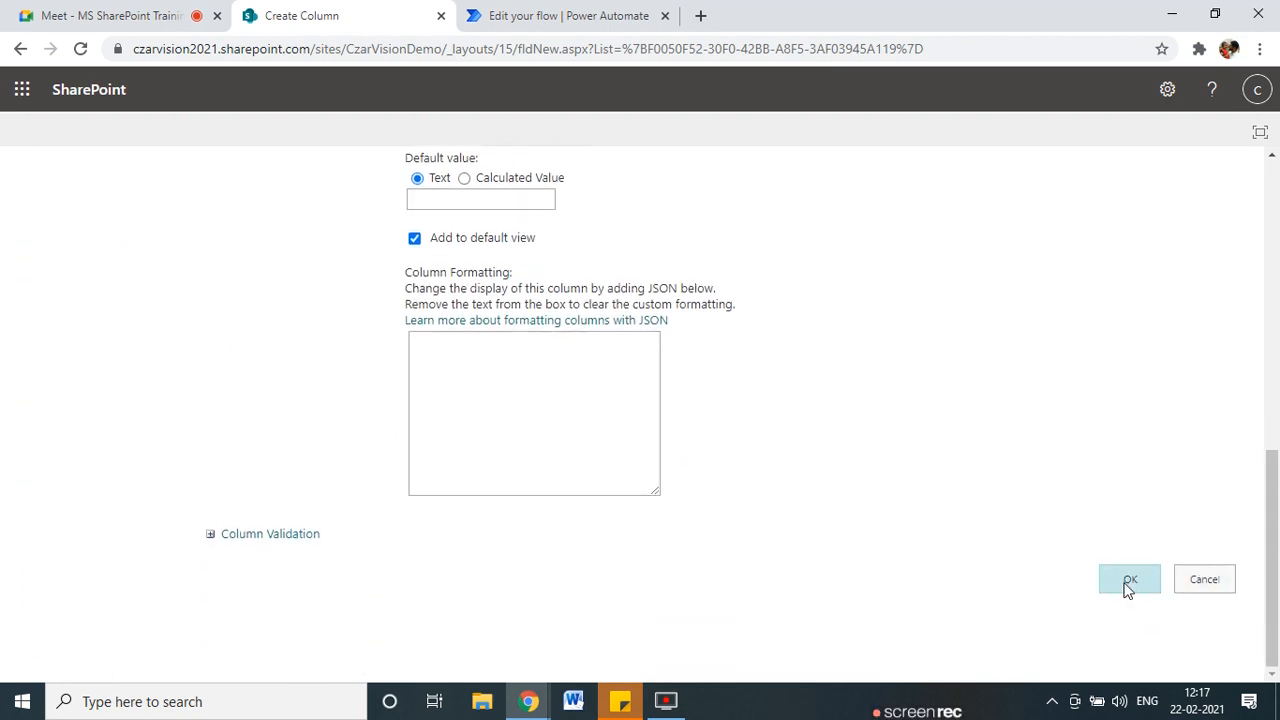
left_click(1128, 586)
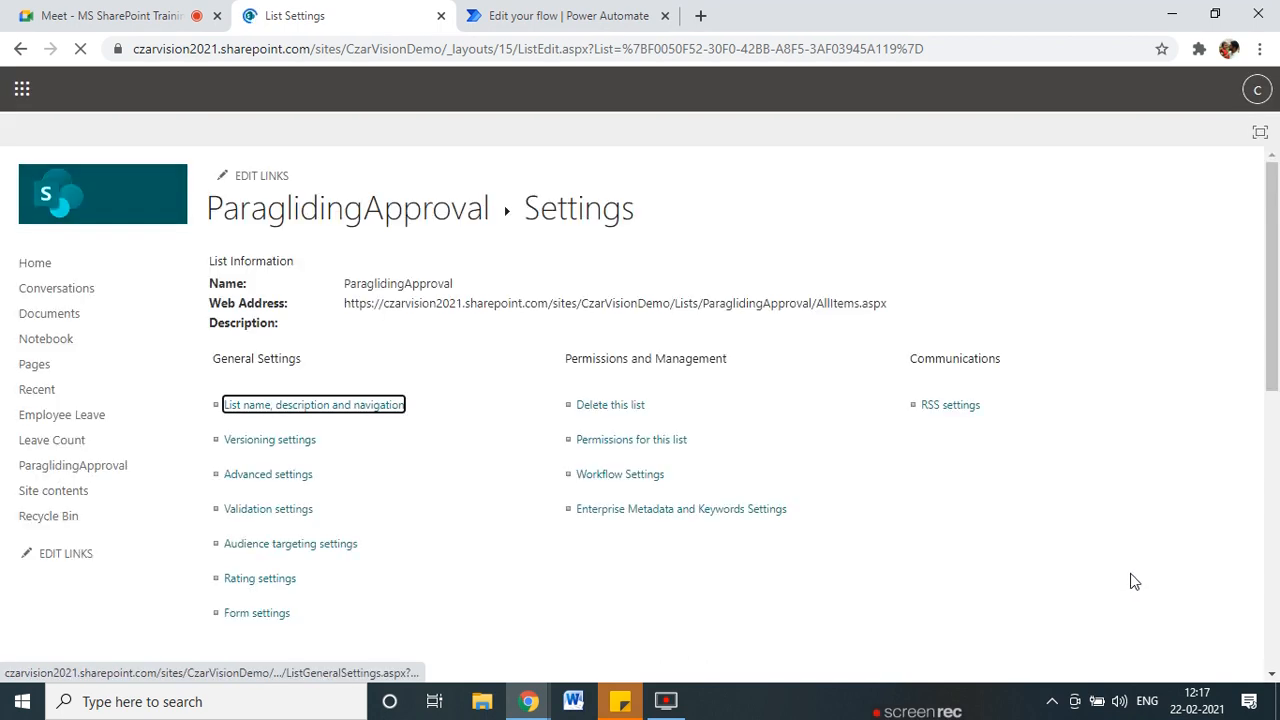
Add a DewPoint text column, then return to the Power Automate flow editor.
scroll(160, 445, "down", 5)
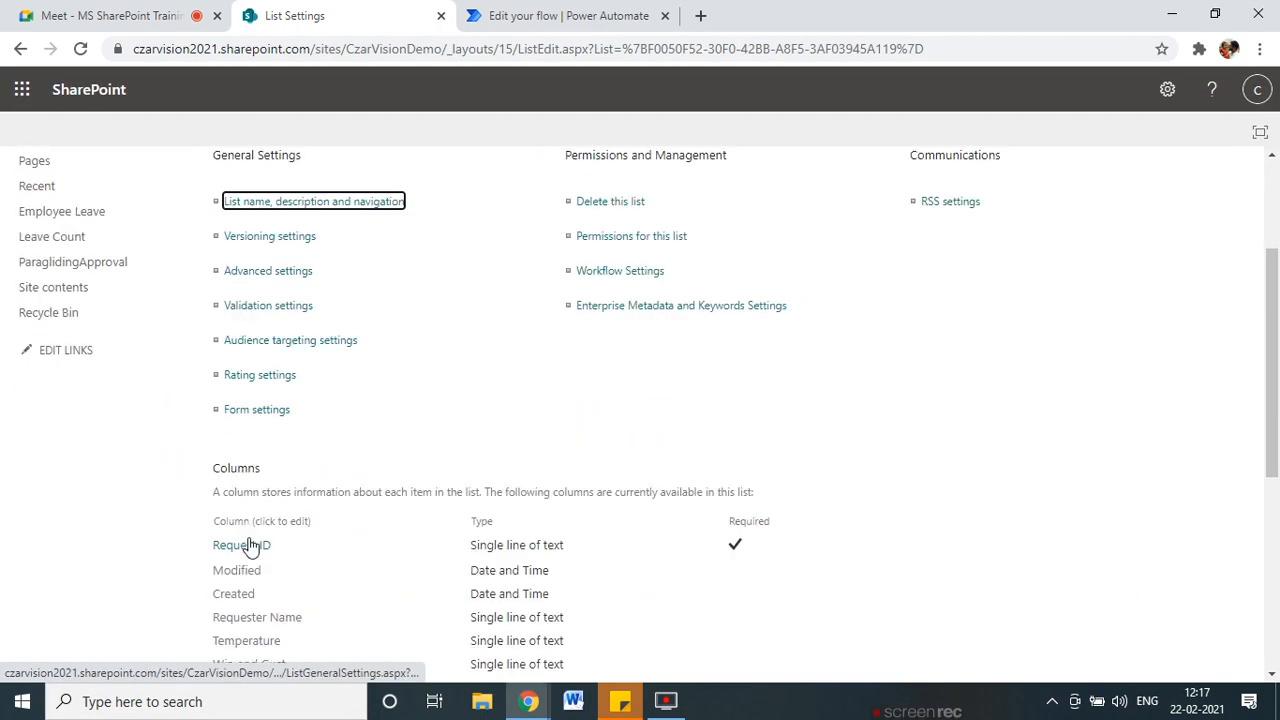
left_click(262, 442)
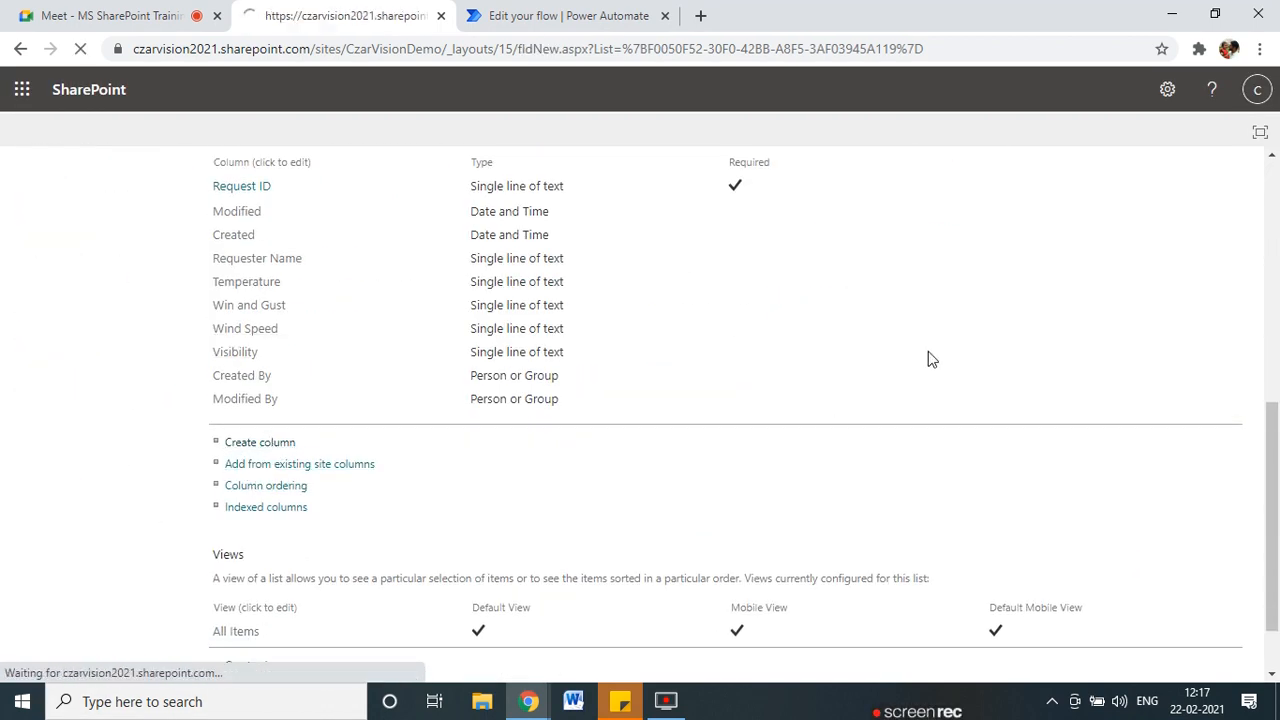
type("Dw")
type("w")
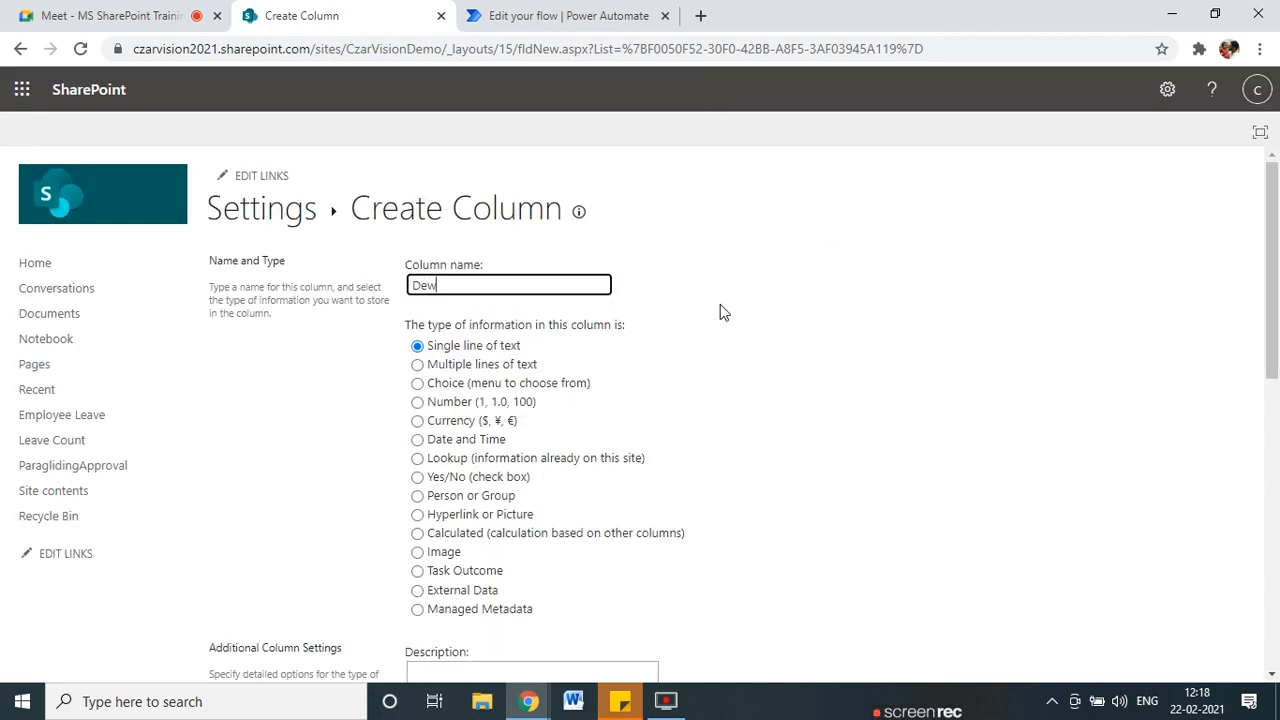
type("Point")
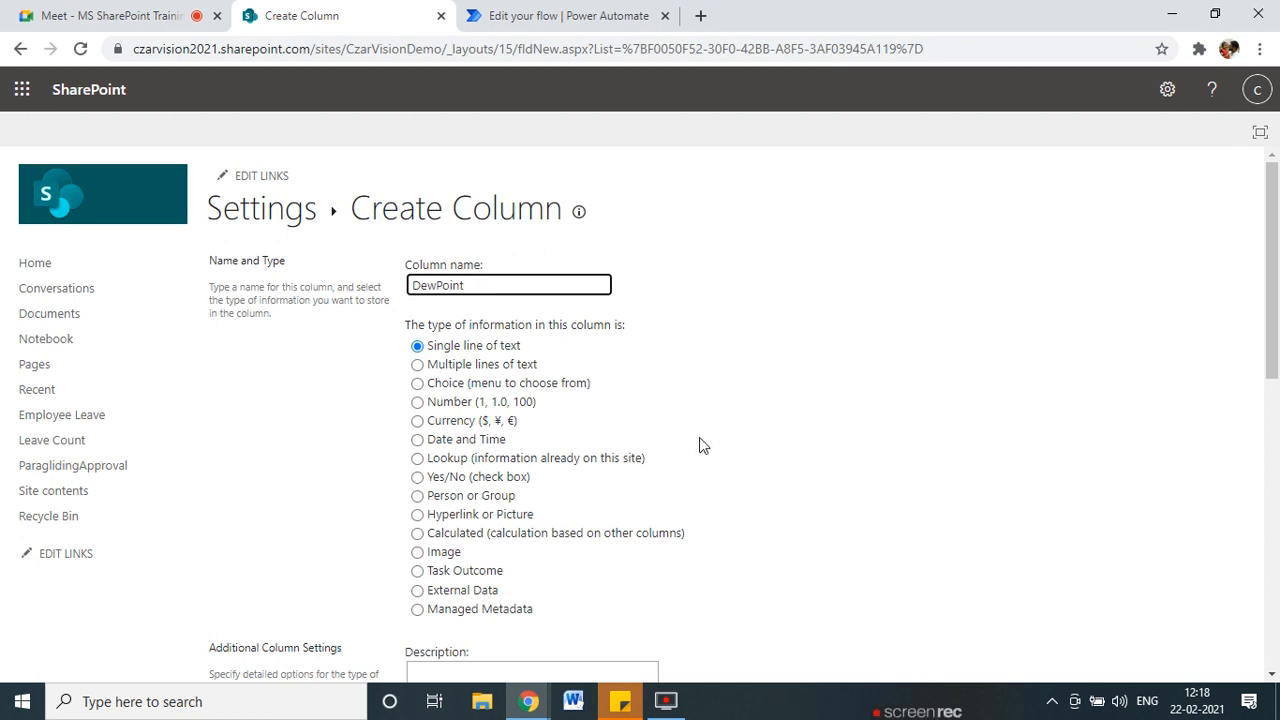
scroll(699, 437, "down", 10)
left_click(1113, 588)
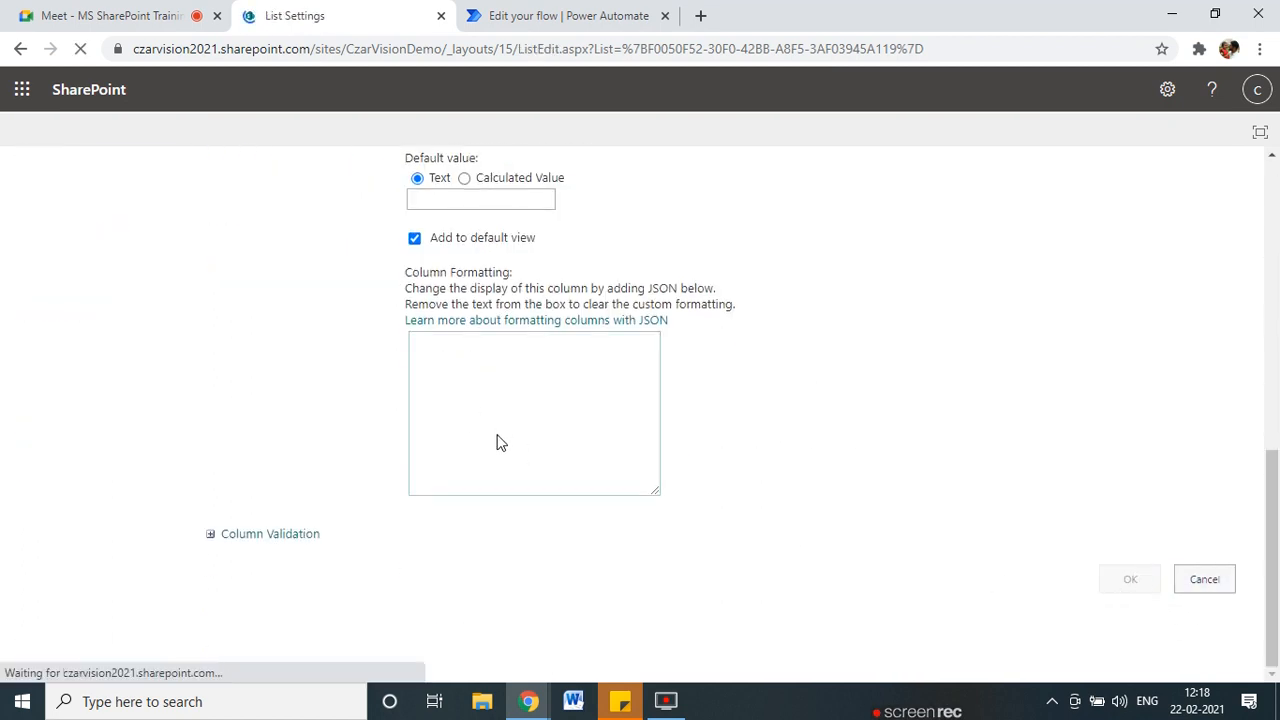
left_click(556, 12)
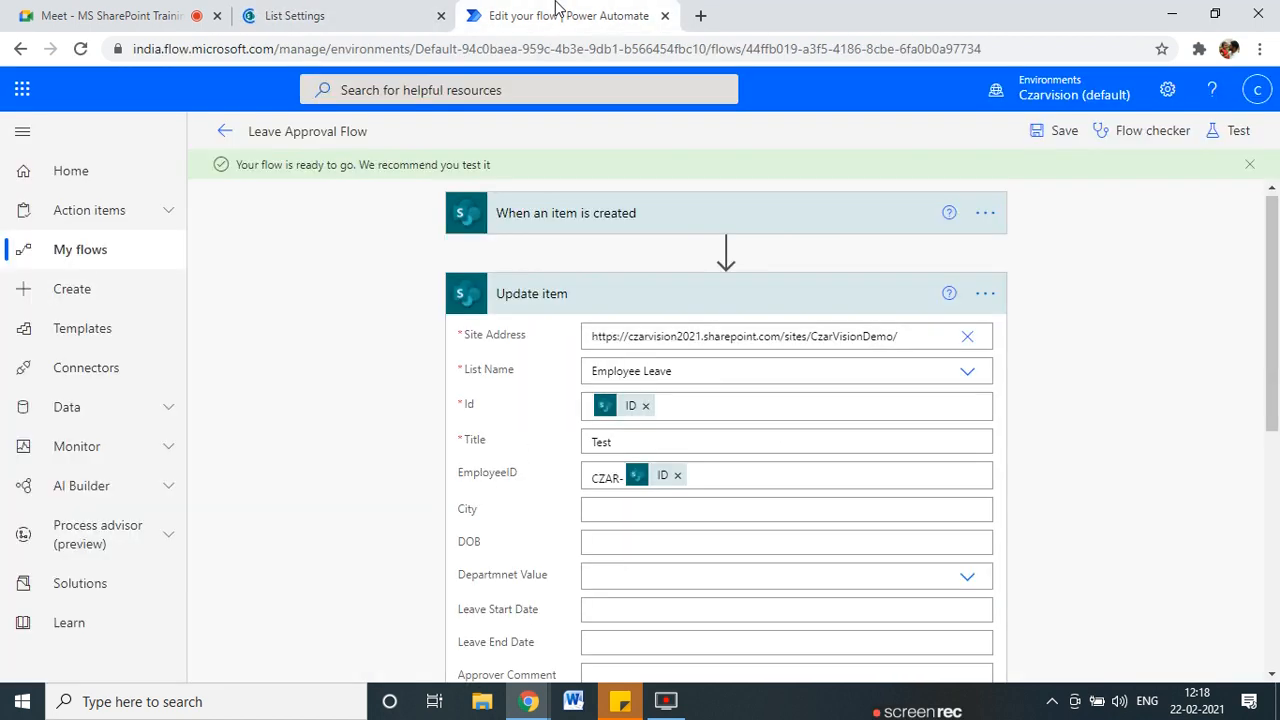
Exit the Leave Approval Flow editor without saving and go to the Create page.
left_click(220, 132)
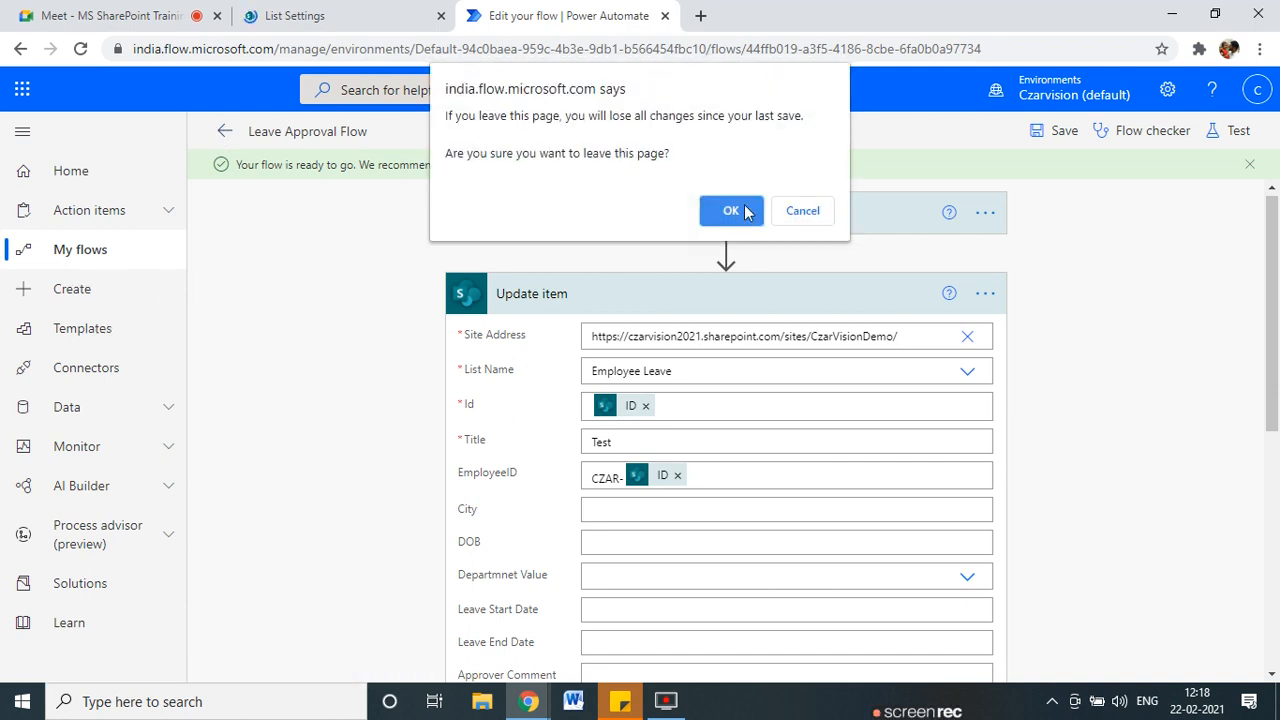
left_click(708, 218)
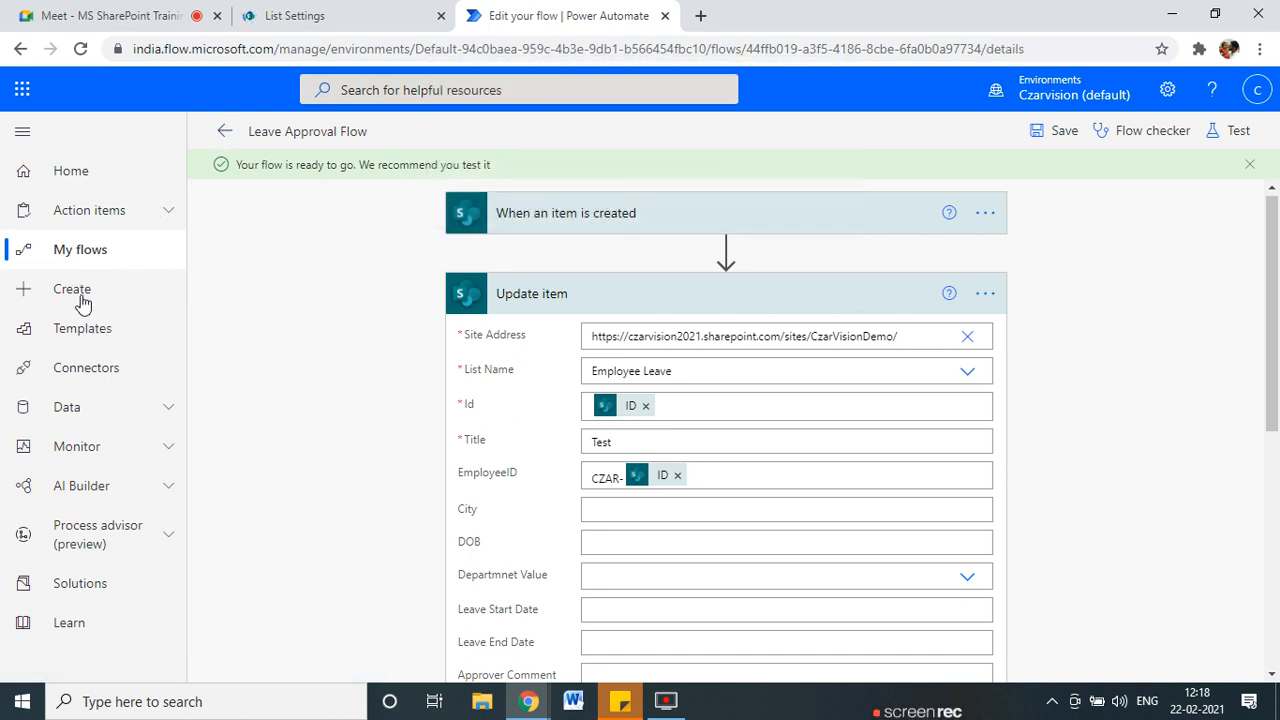
left_click(83, 300)
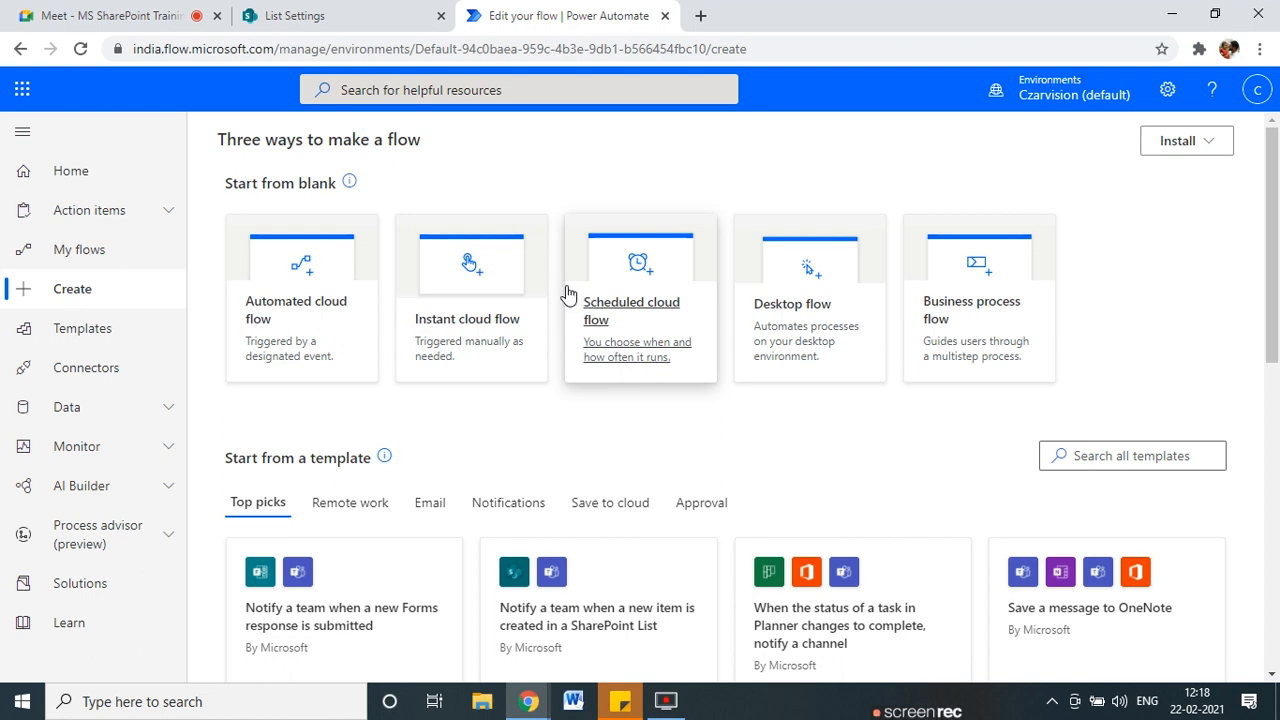
Create an instant cloud flow with the 'Manually trigger a flow' trigger, named Paragliding Approval Flow.
left_click(449, 352)
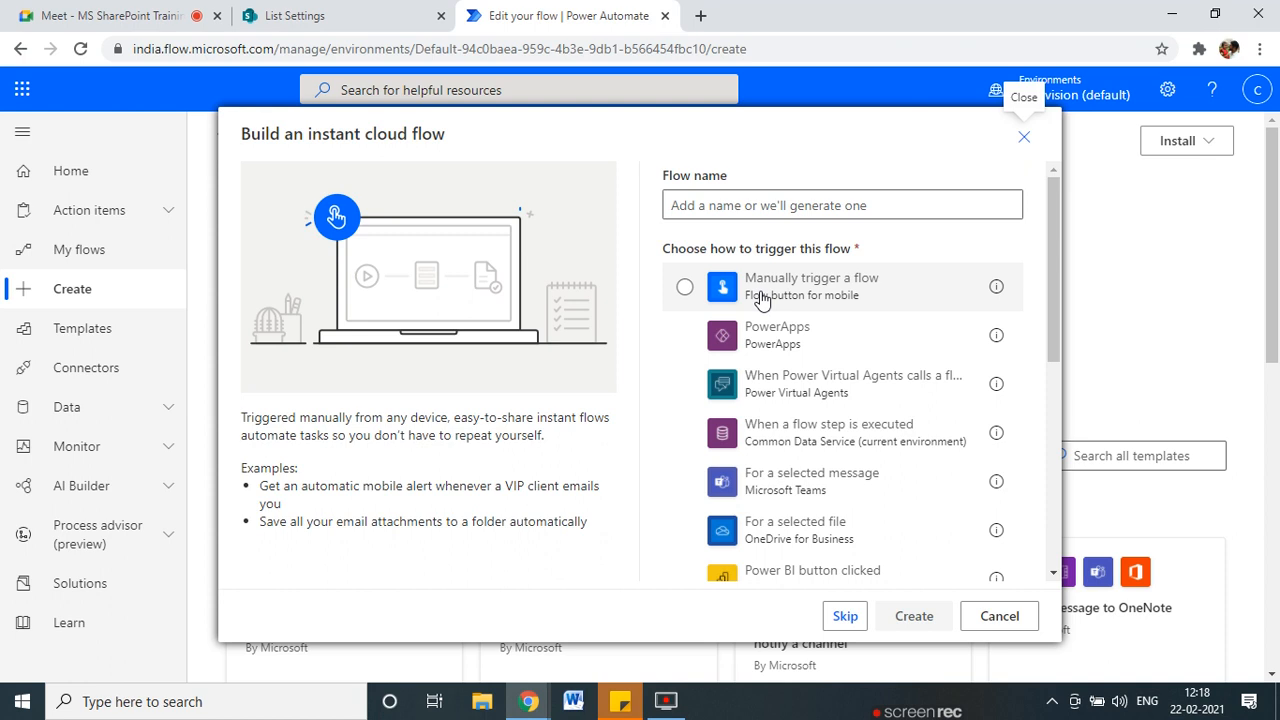
left_click(763, 291)
left_click(742, 205)
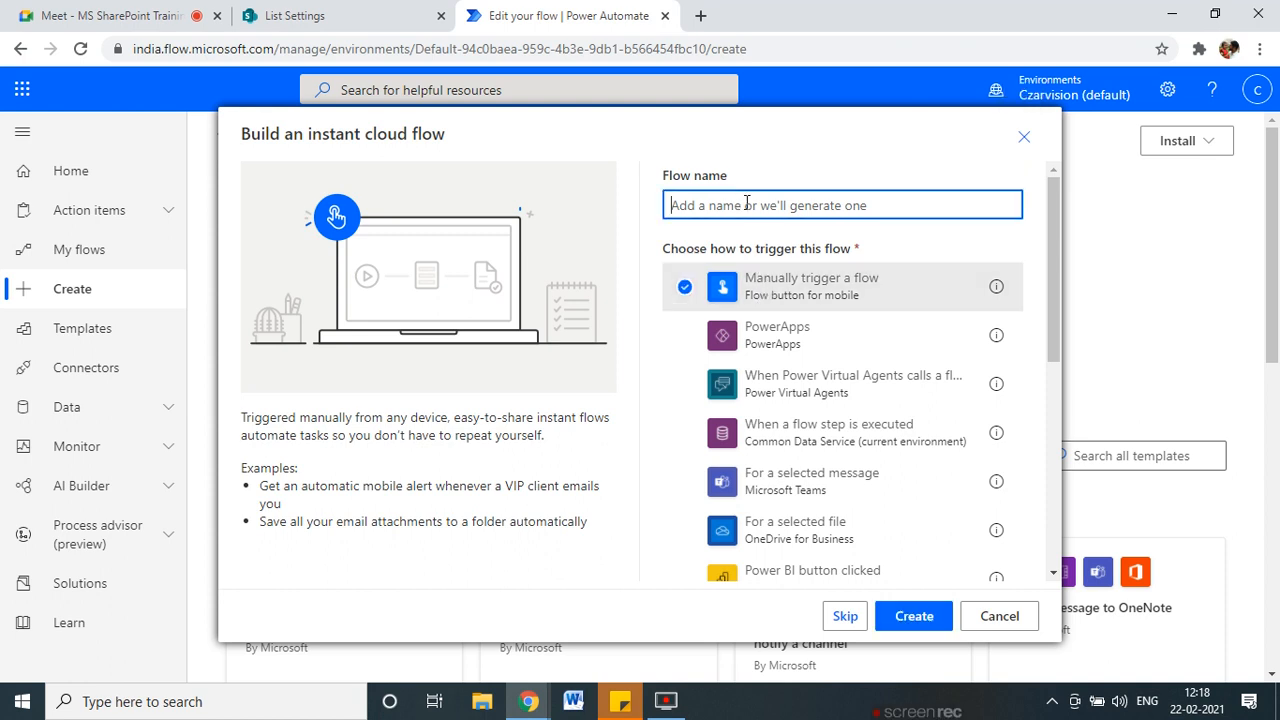
type("Parag")
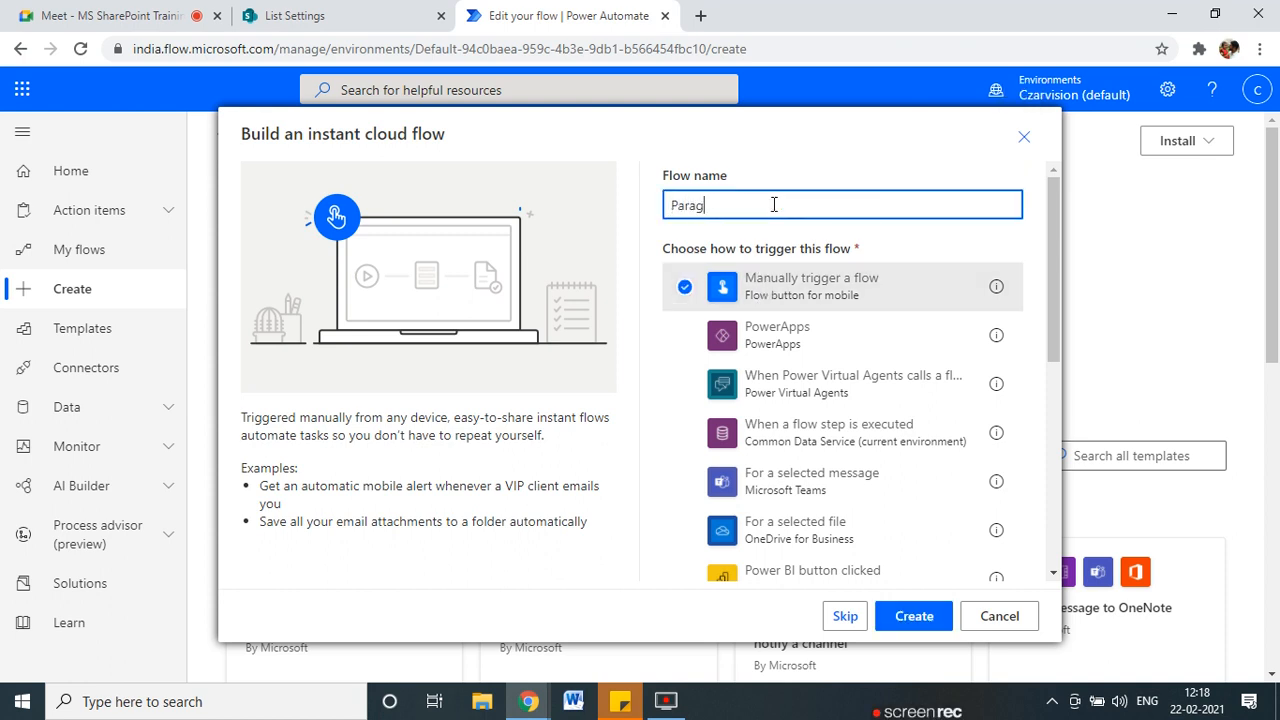
type("liding Approval Flow")
left_click(928, 616)
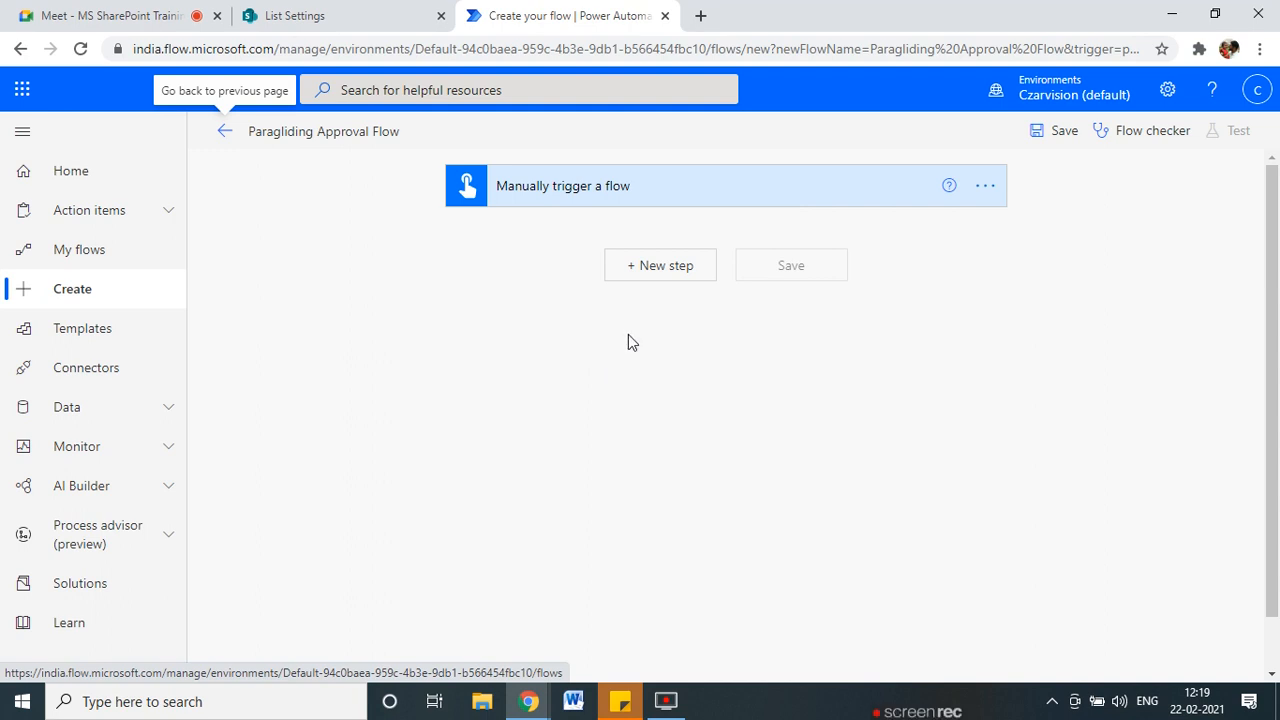
Open and then close the account details panel.
left_click(1257, 90)
left_click_drag(1117, 210, 1196, 212)
left_click(997, 369)
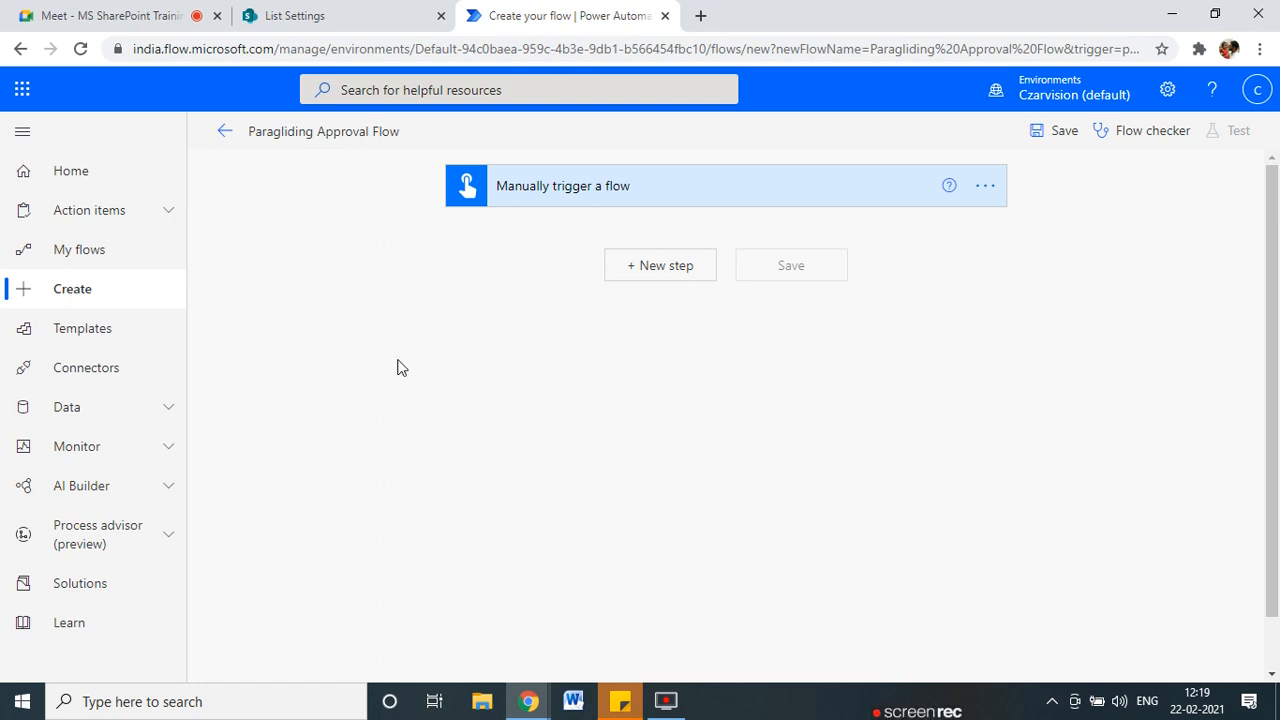
Expand the manual trigger, review its input types, and add a new step below it.
left_click(660, 192)
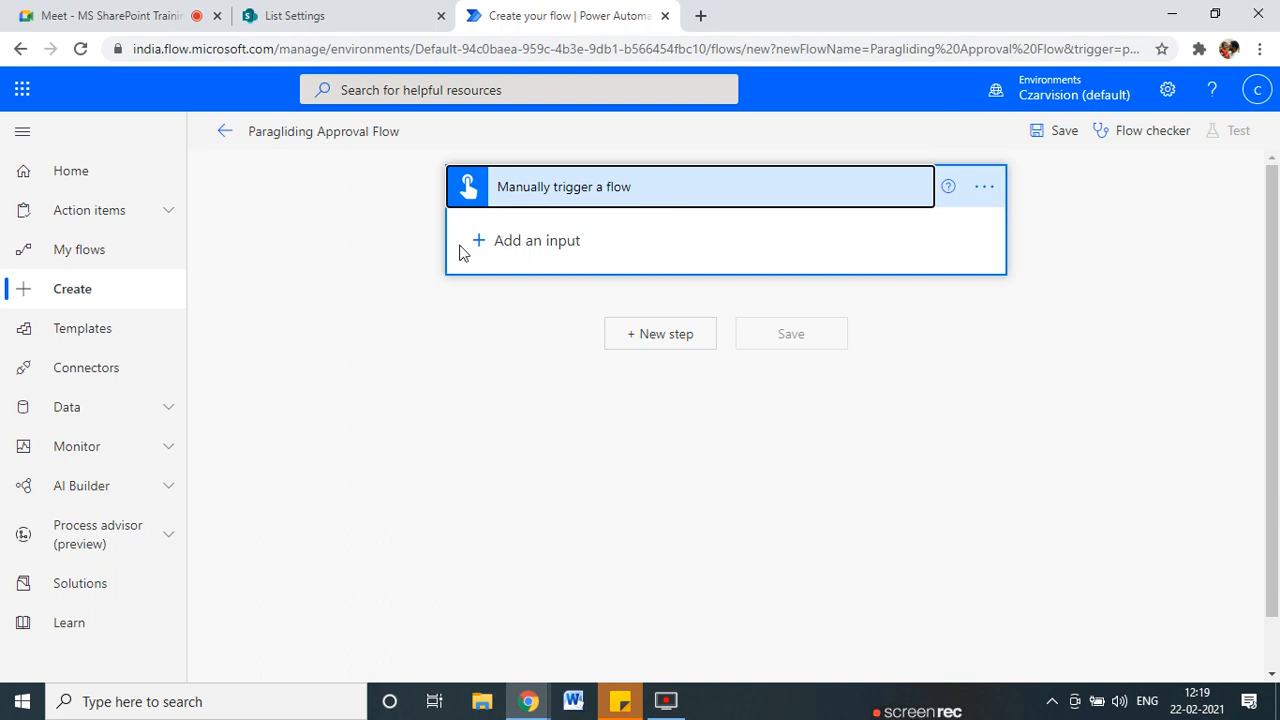
left_click(515, 242)
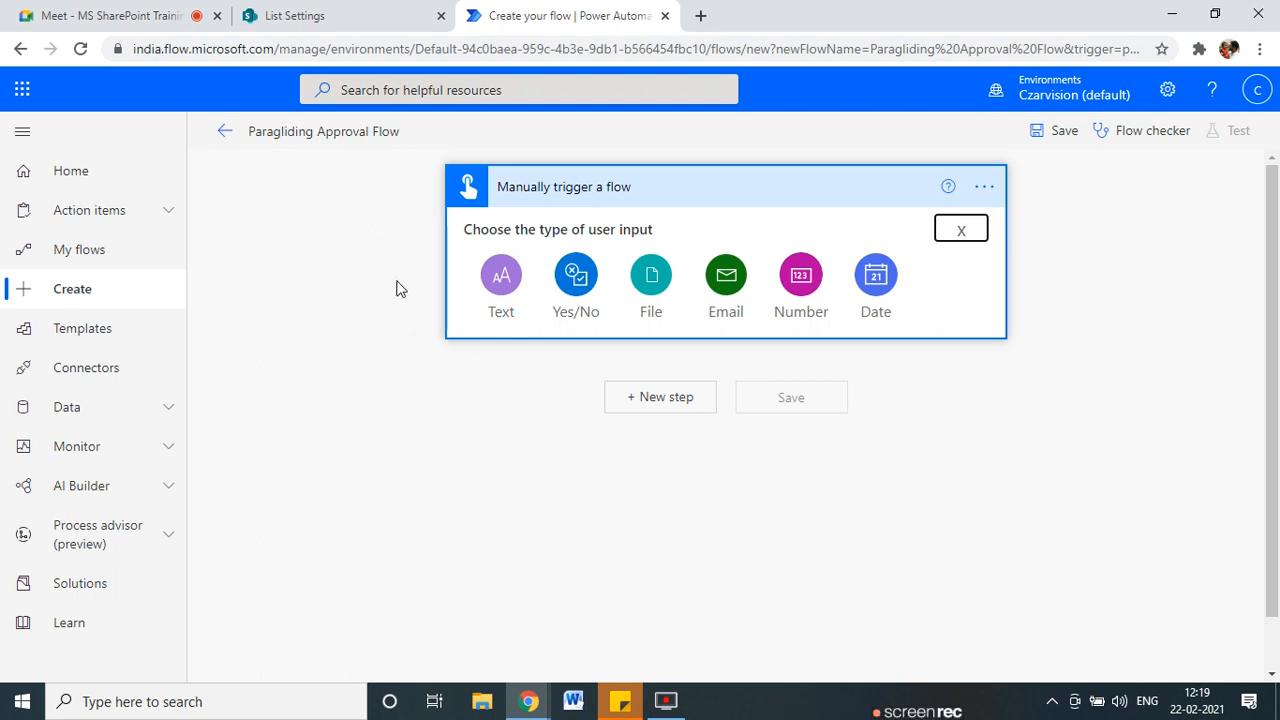
left_click(961, 229)
left_click(673, 333)
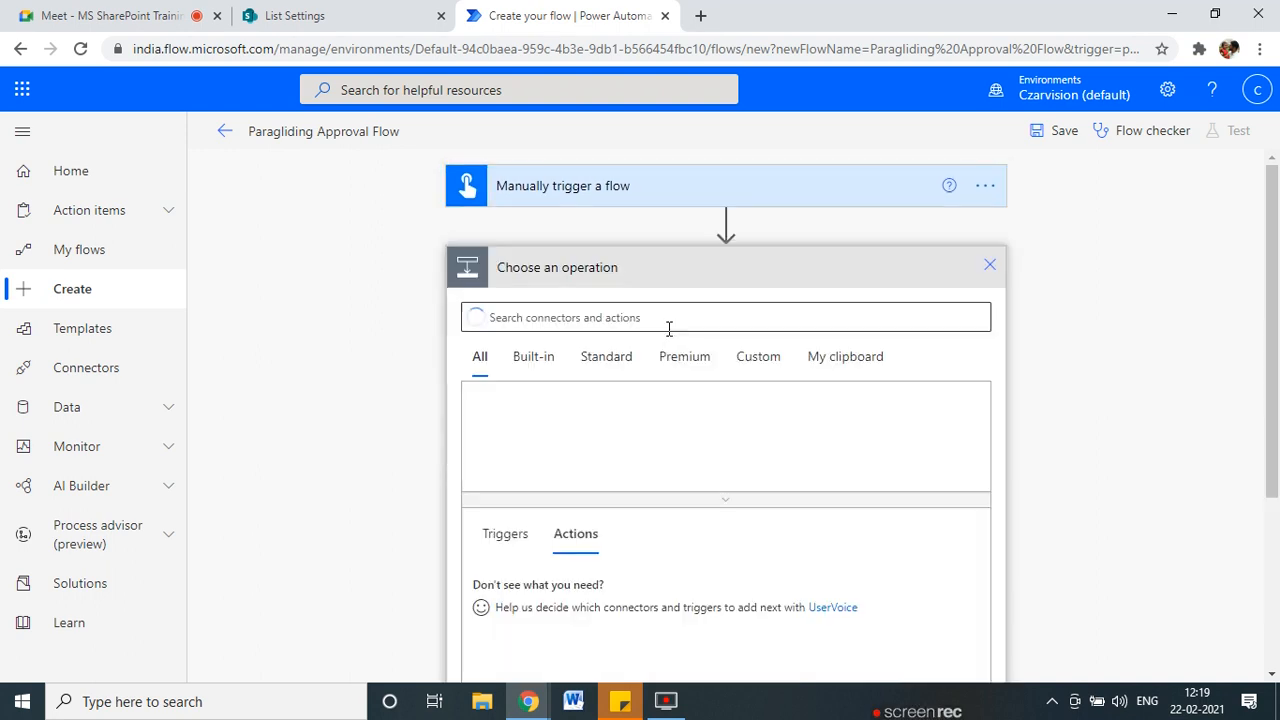
left_click(543, 198)
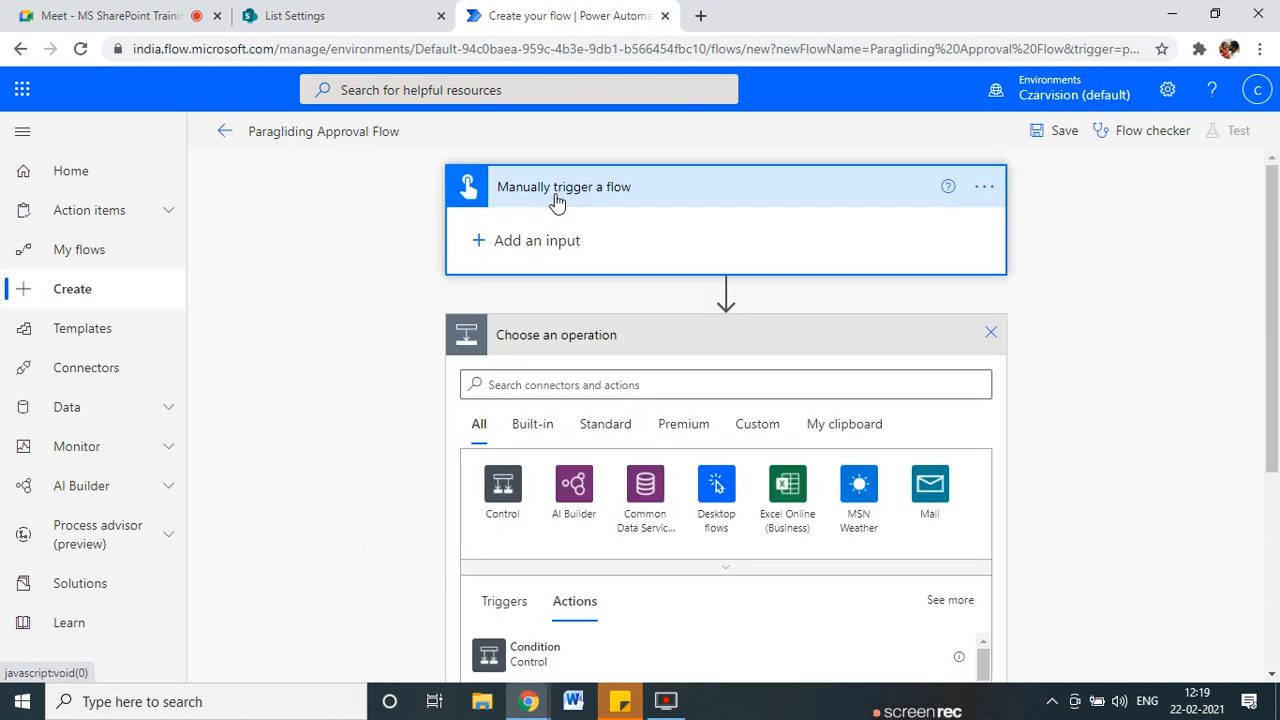
Go back to the ParaglidingApproval list settings page in SharePoint.
left_click(290, 15)
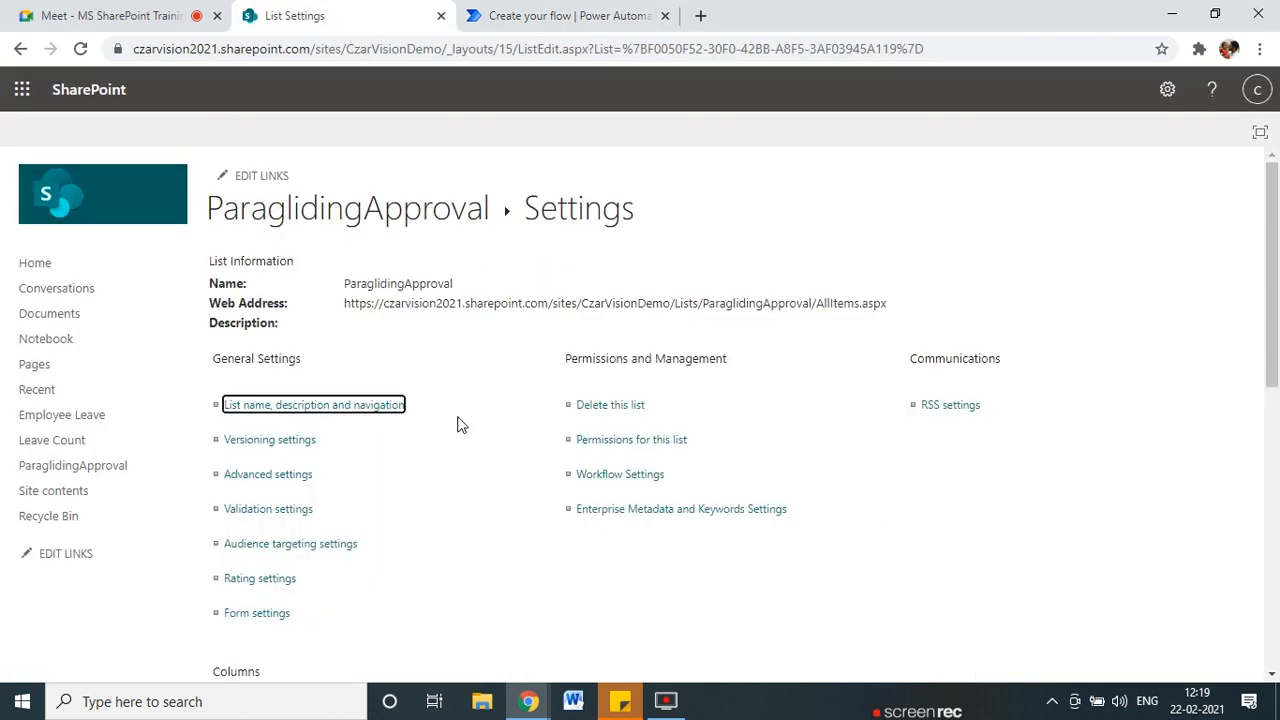
scroll(440, 440, "down", 2)
scroll(418, 460, "down", 2)
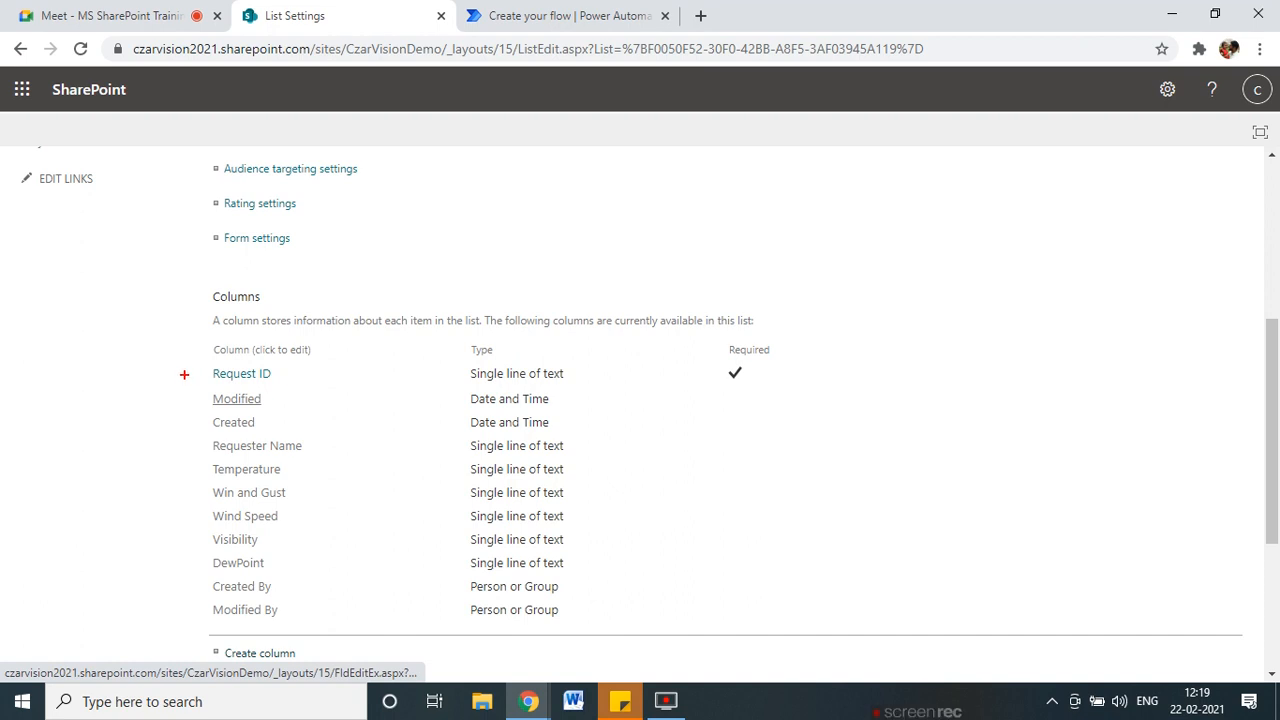
mouse_move(185, 451)
left_mouse_down()
mouse_move(268, 472)
mouse_move(330, 436)
mouse_move(210, 441)
left_mouse_up()
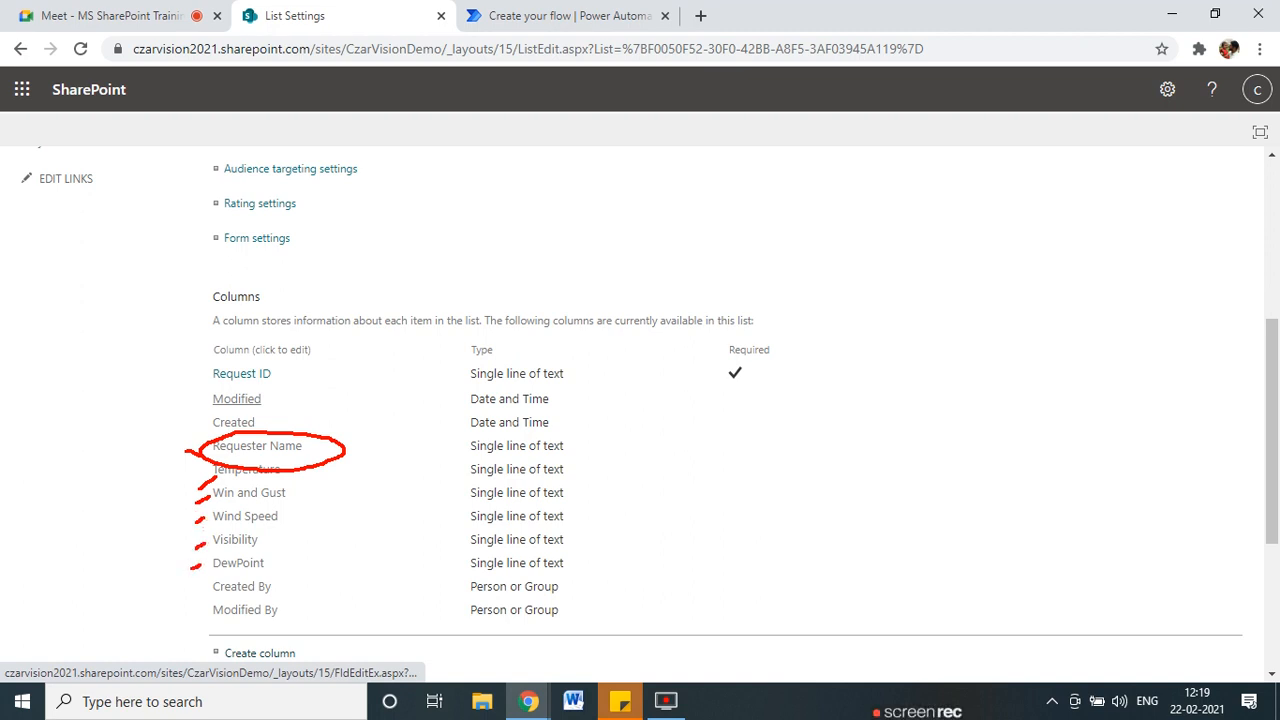
key("Escape")
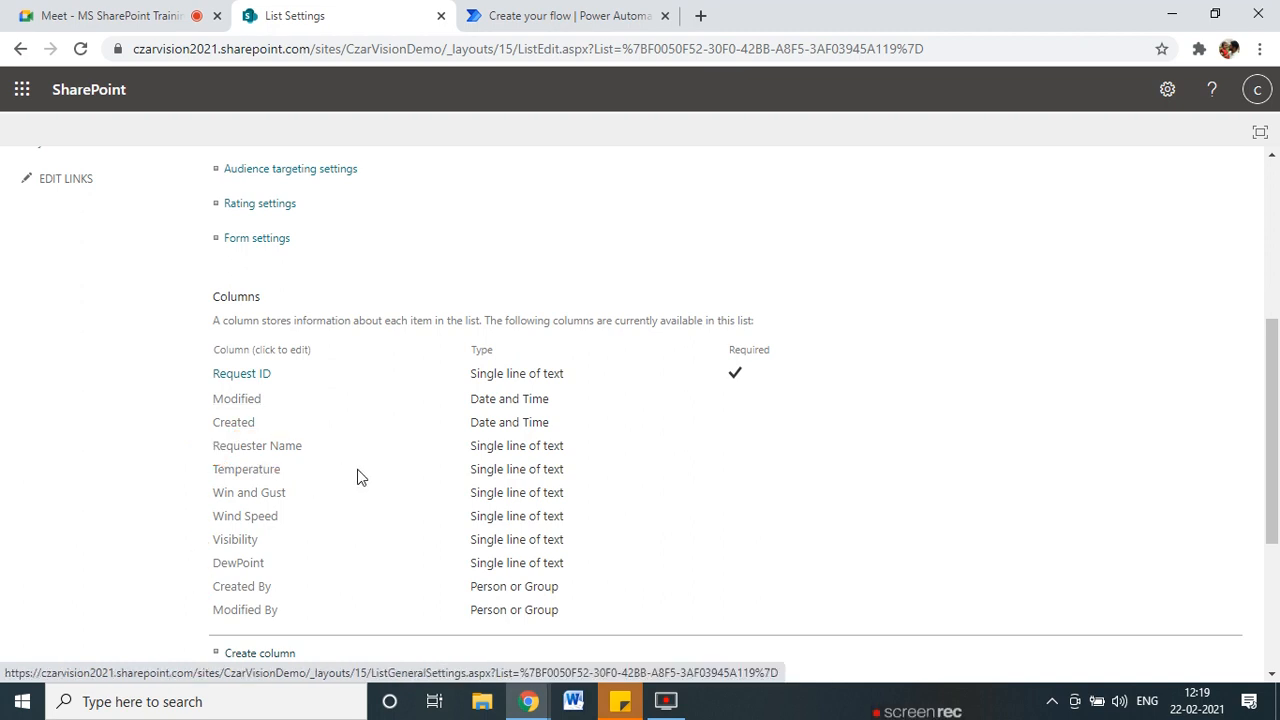
scroll(360, 478, "up", 4)
left_click(590, 14)
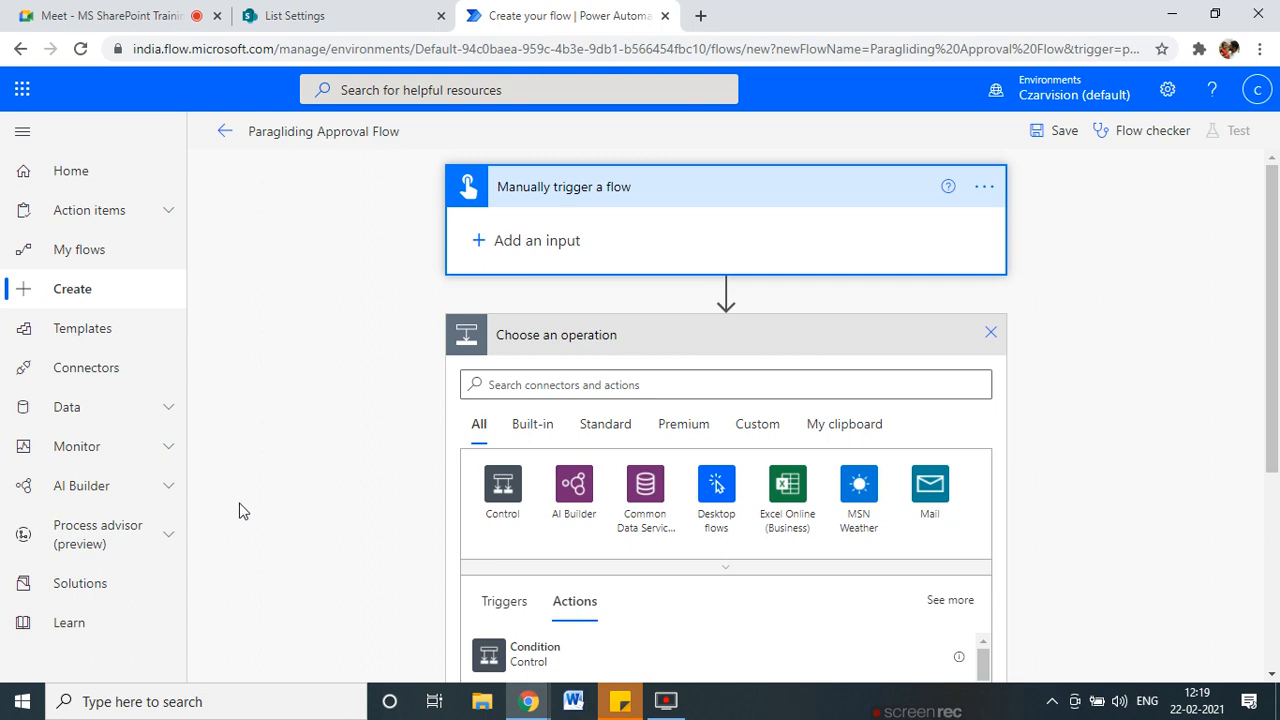
left_click(378, 20)
scroll(349, 569, "down", 5)
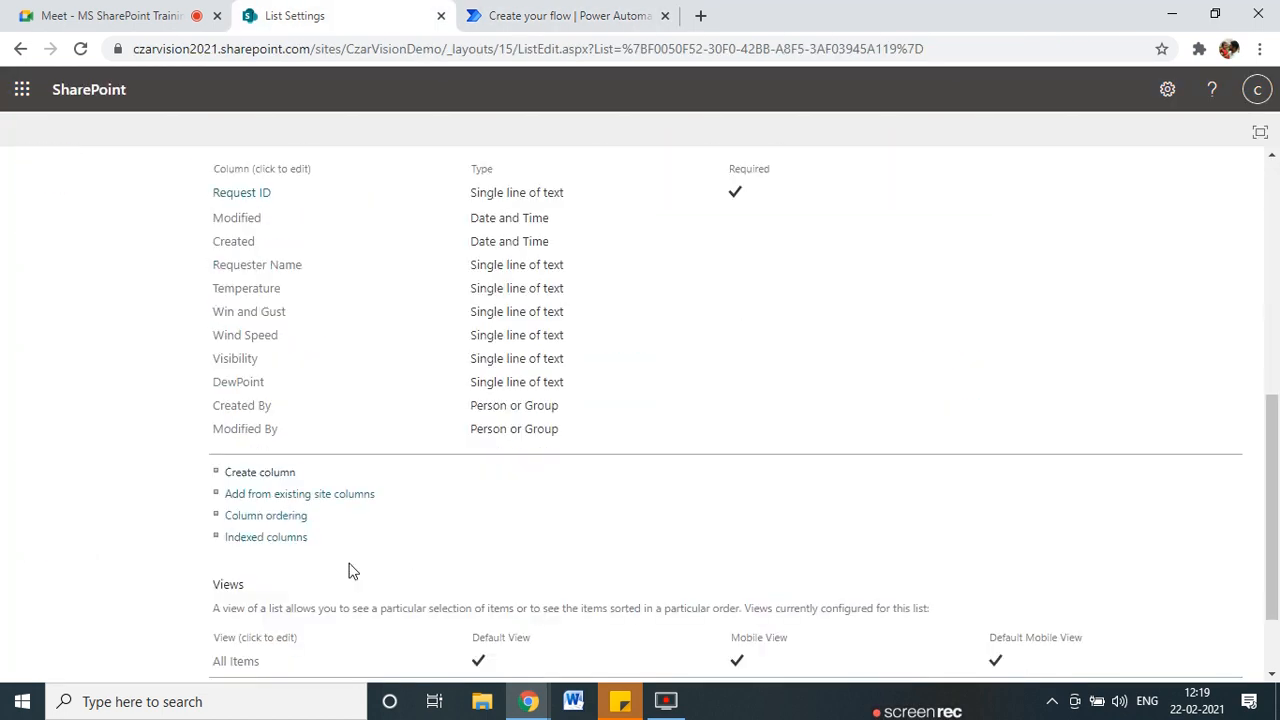
Add a single-line text column named 'Type of Parchute', then return to the flow editor.
left_click(280, 465)
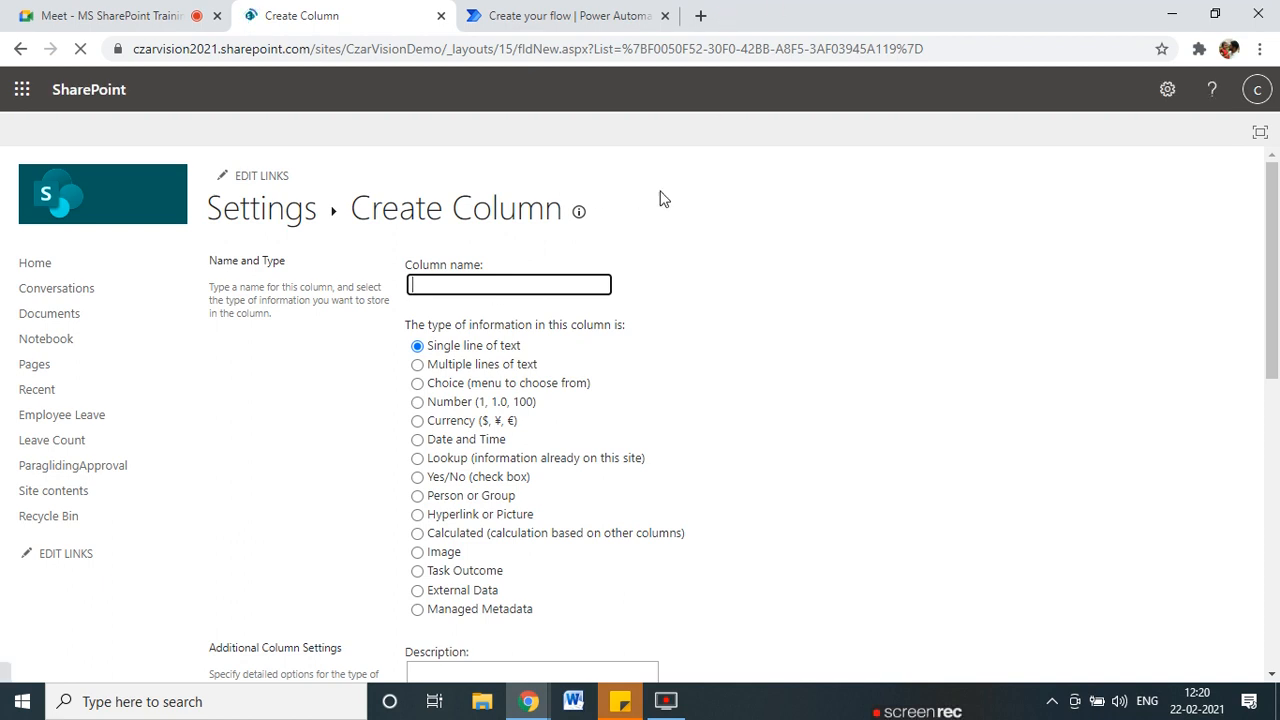
type("TYpe")
key("BackSpace")
key("BackSpace")
key("BackSpace")
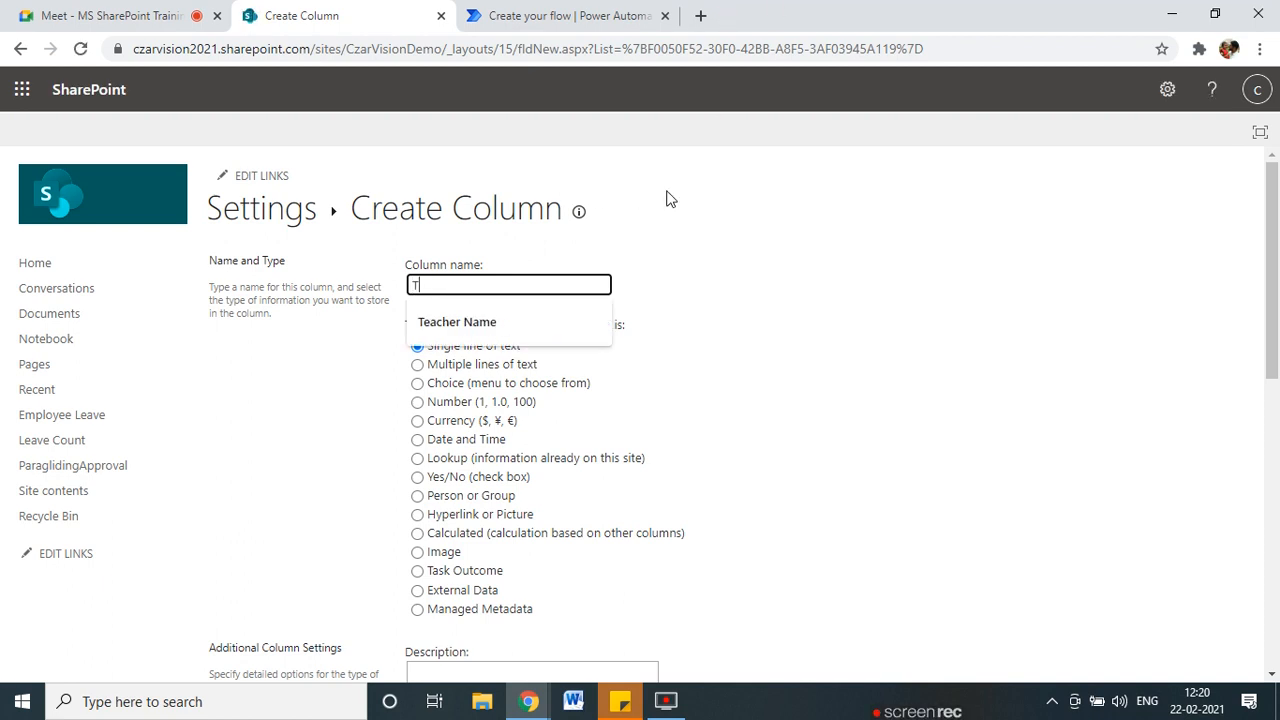
type("ype of Parchute")
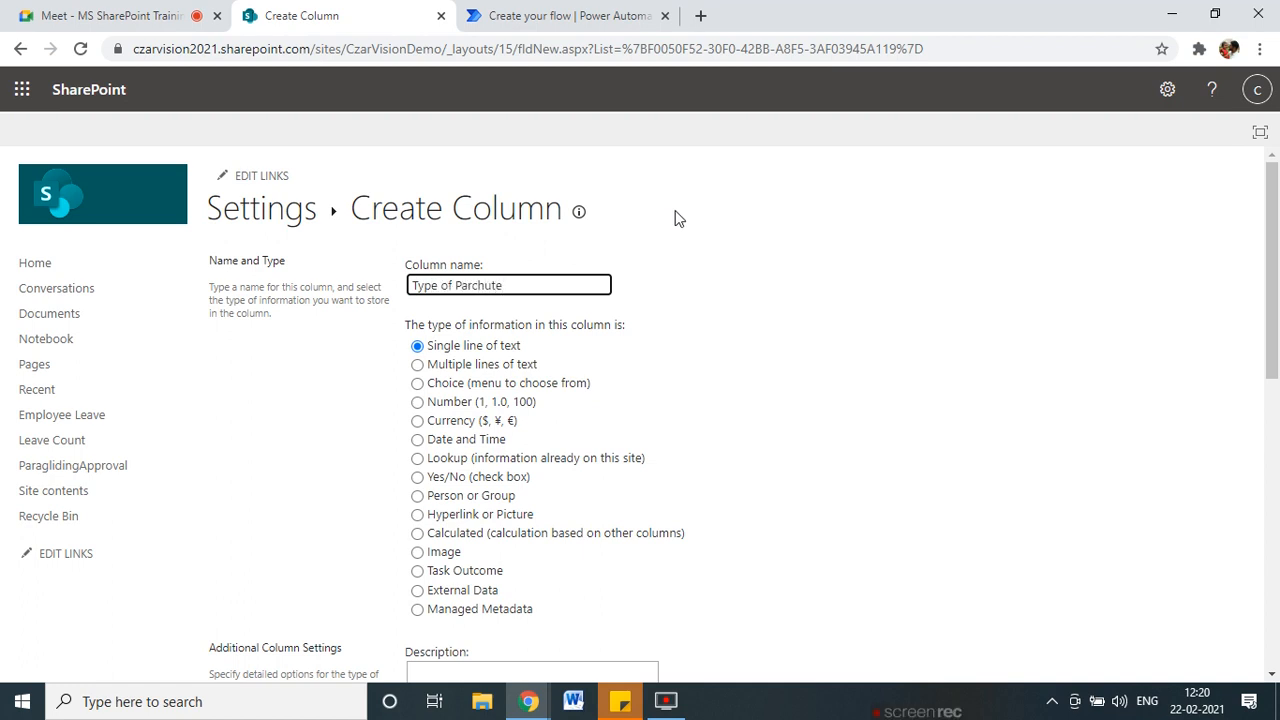
left_click(755, 338)
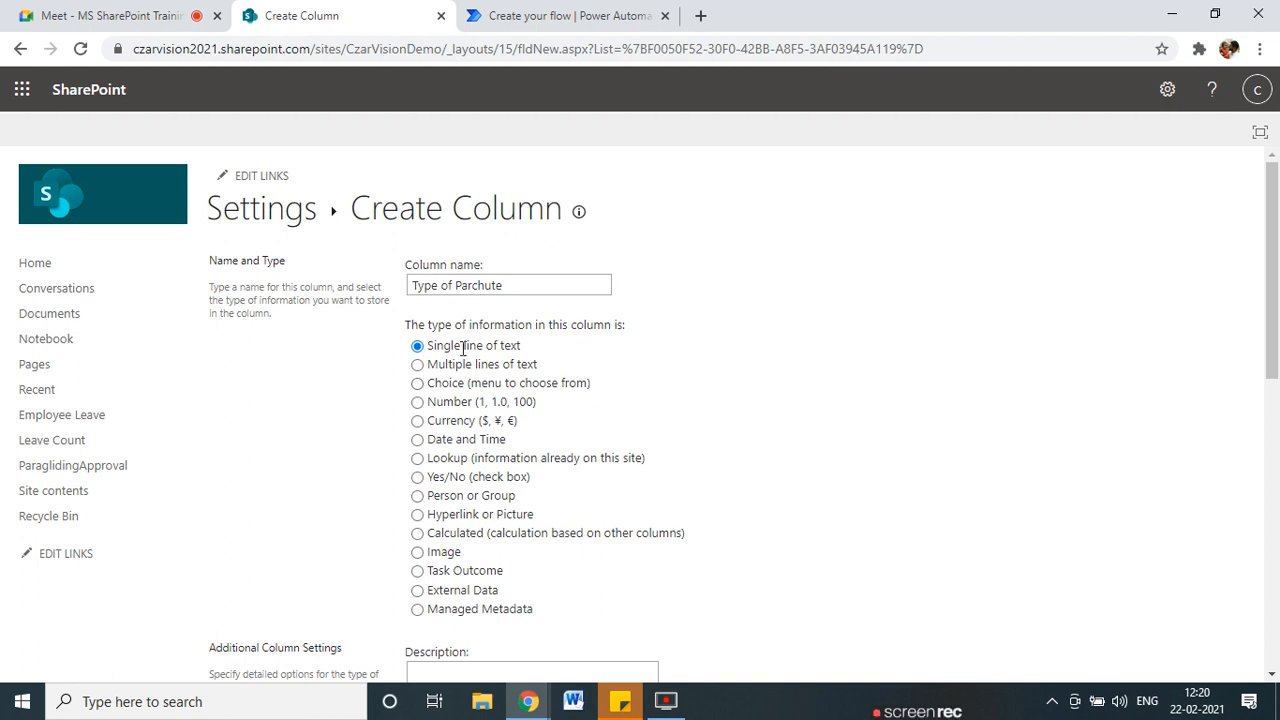
scroll(418, 392, "down", 7)
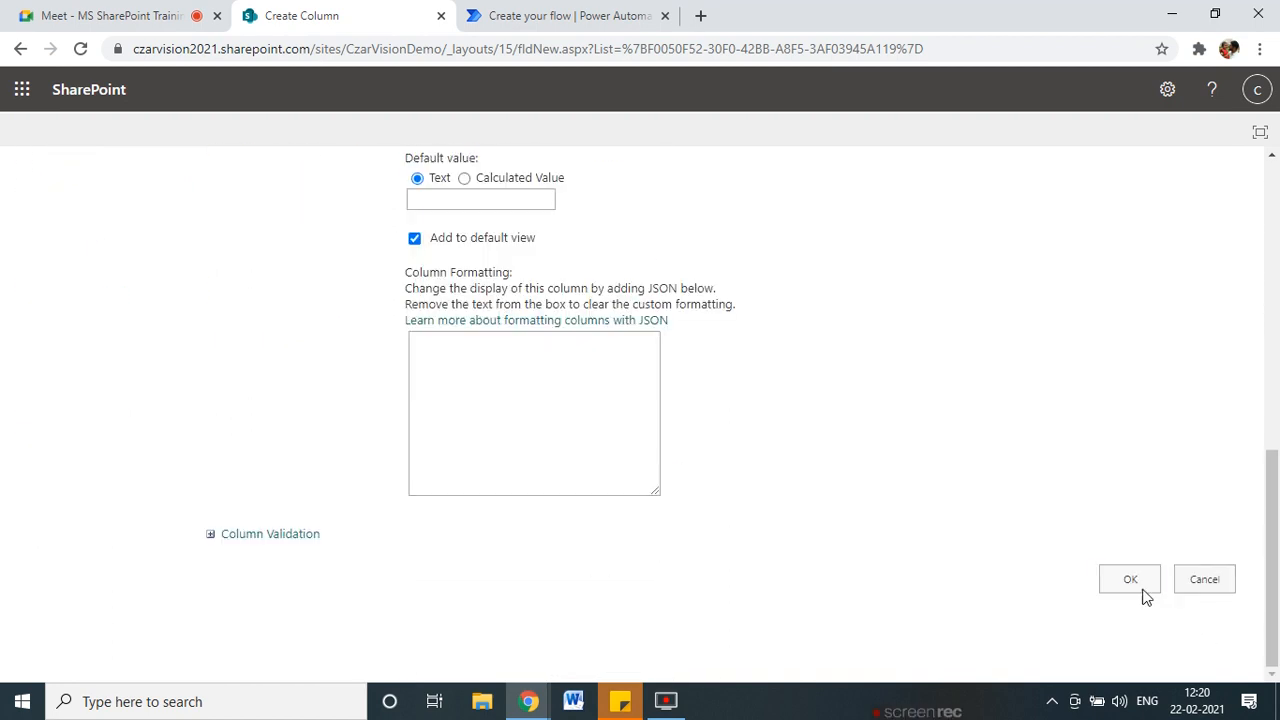
left_click(1135, 584)
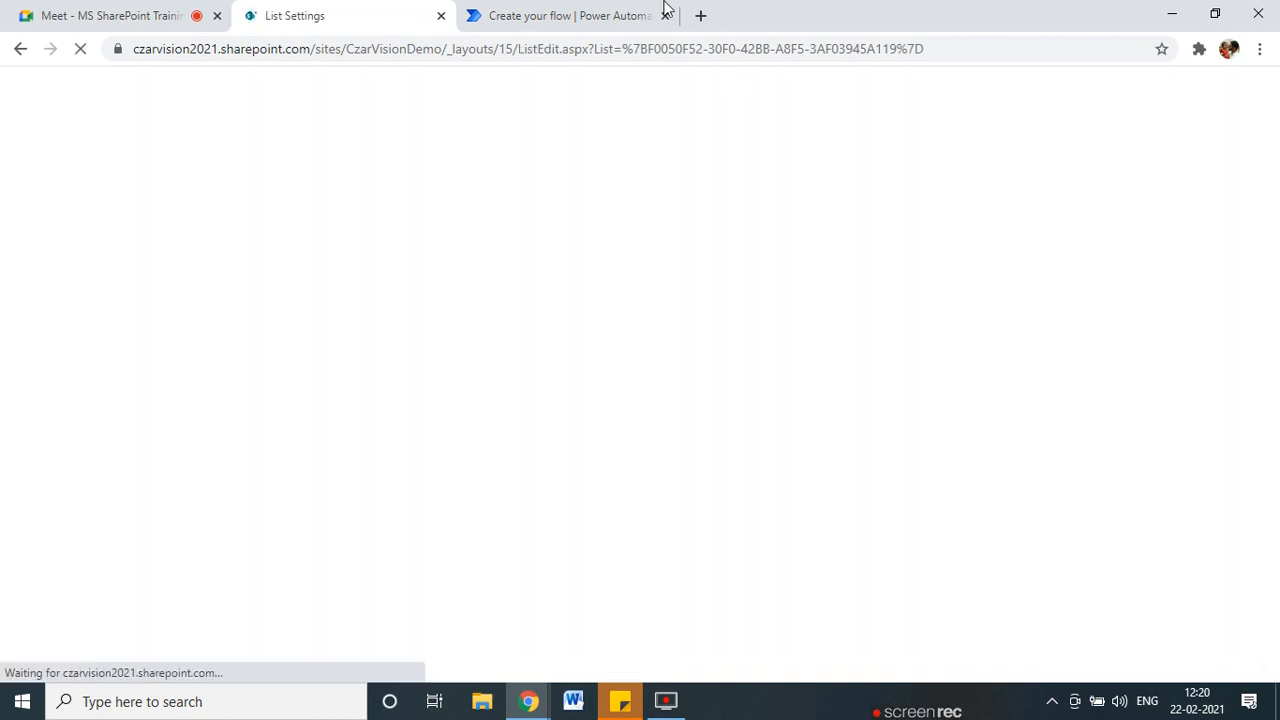
left_click(600, 14)
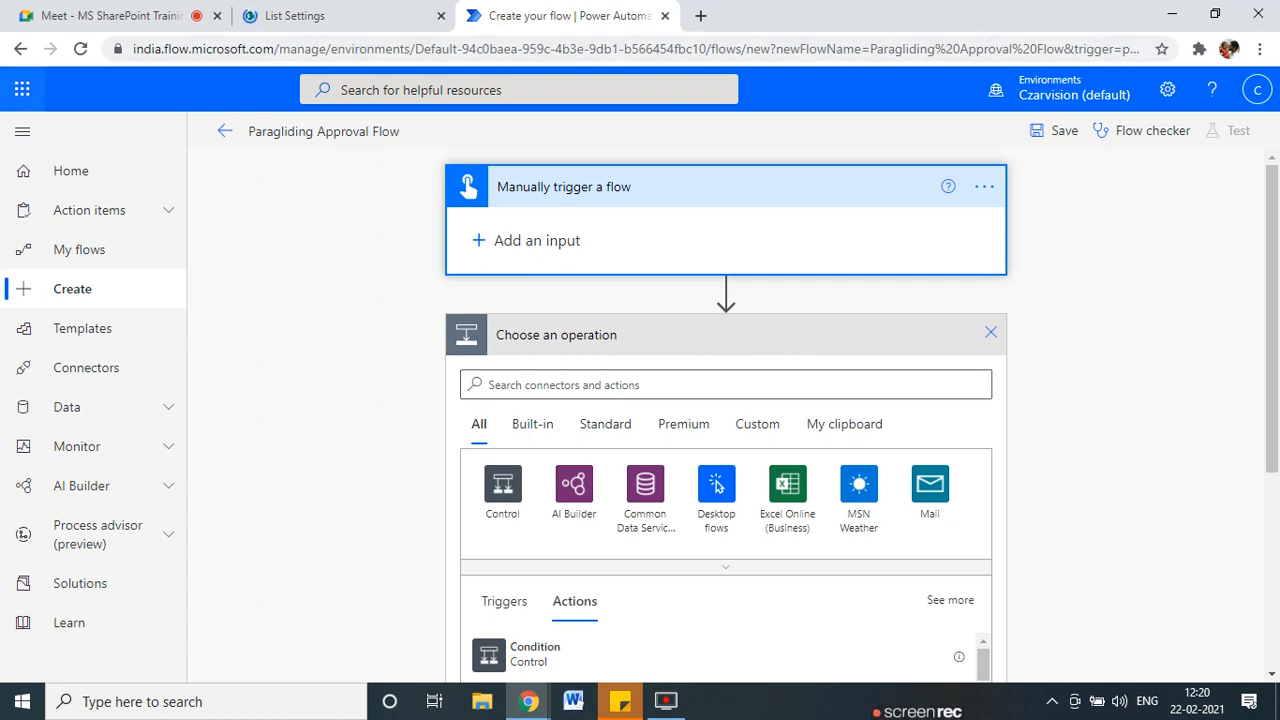
Reload the flow and add a text input named Requester Name to the manual trigger.
left_click(78, 50)
left_click(726, 154)
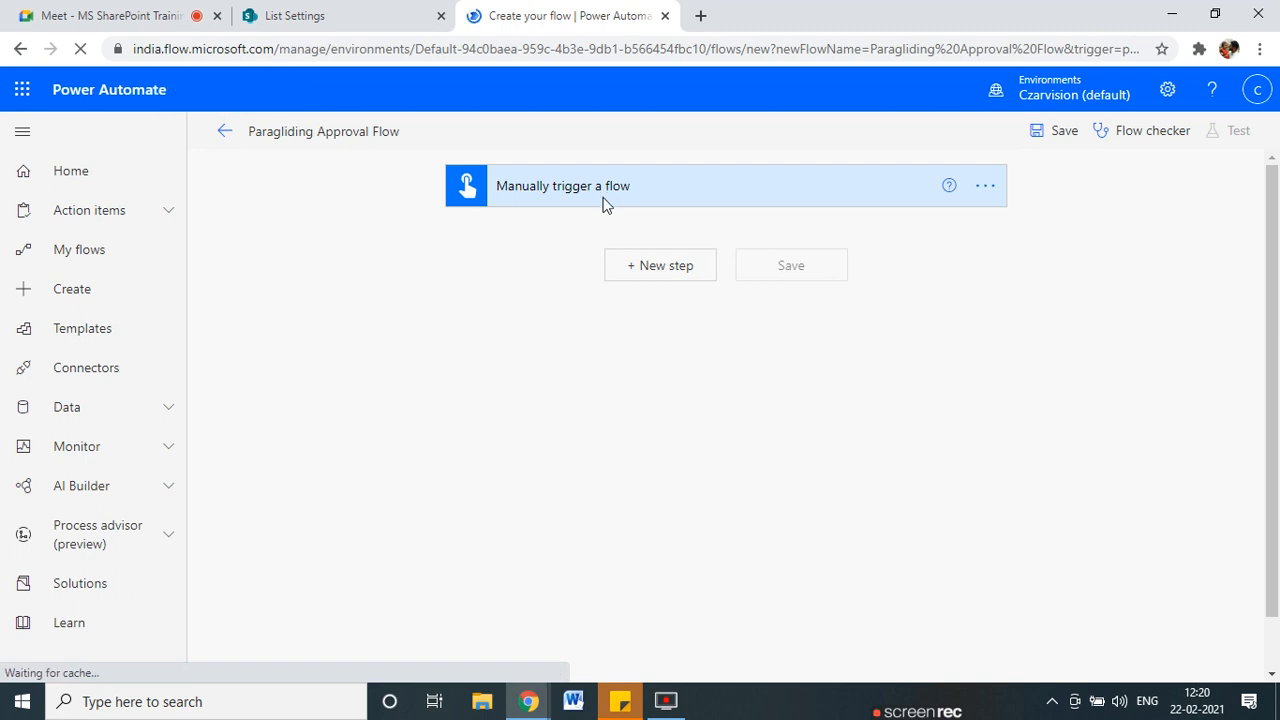
left_click(603, 204)
left_click(540, 241)
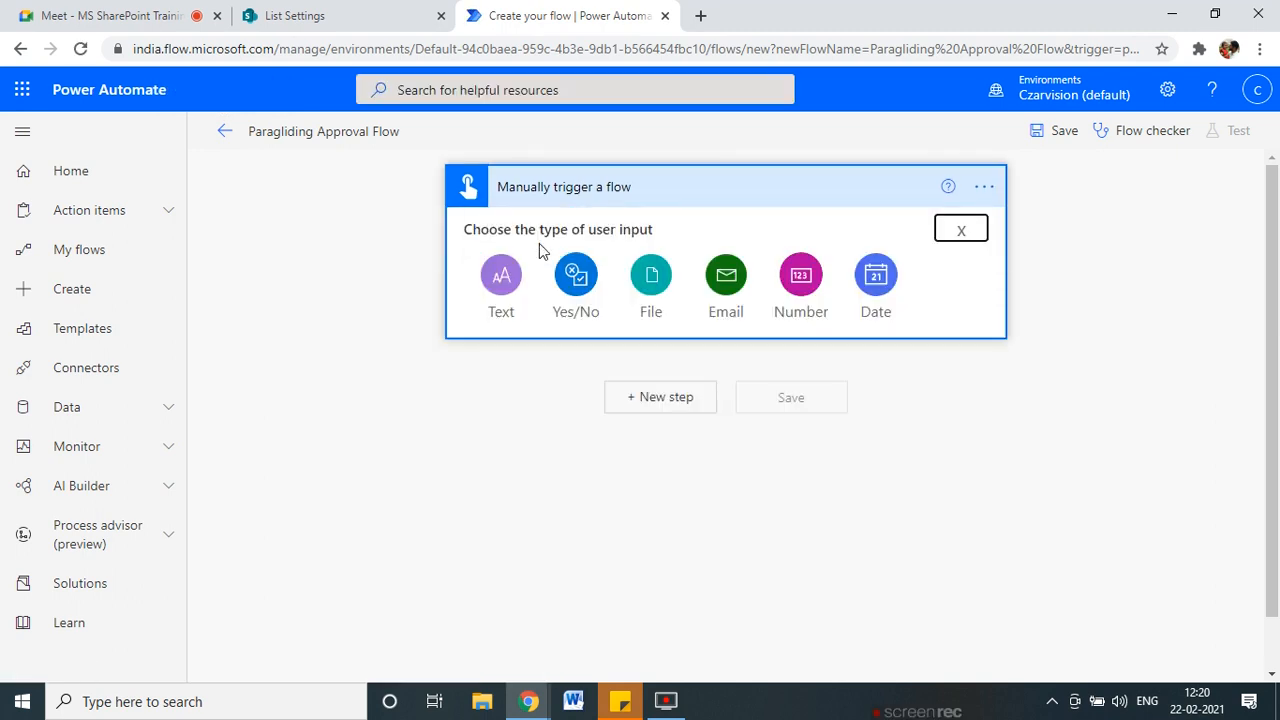
left_click(501, 276)
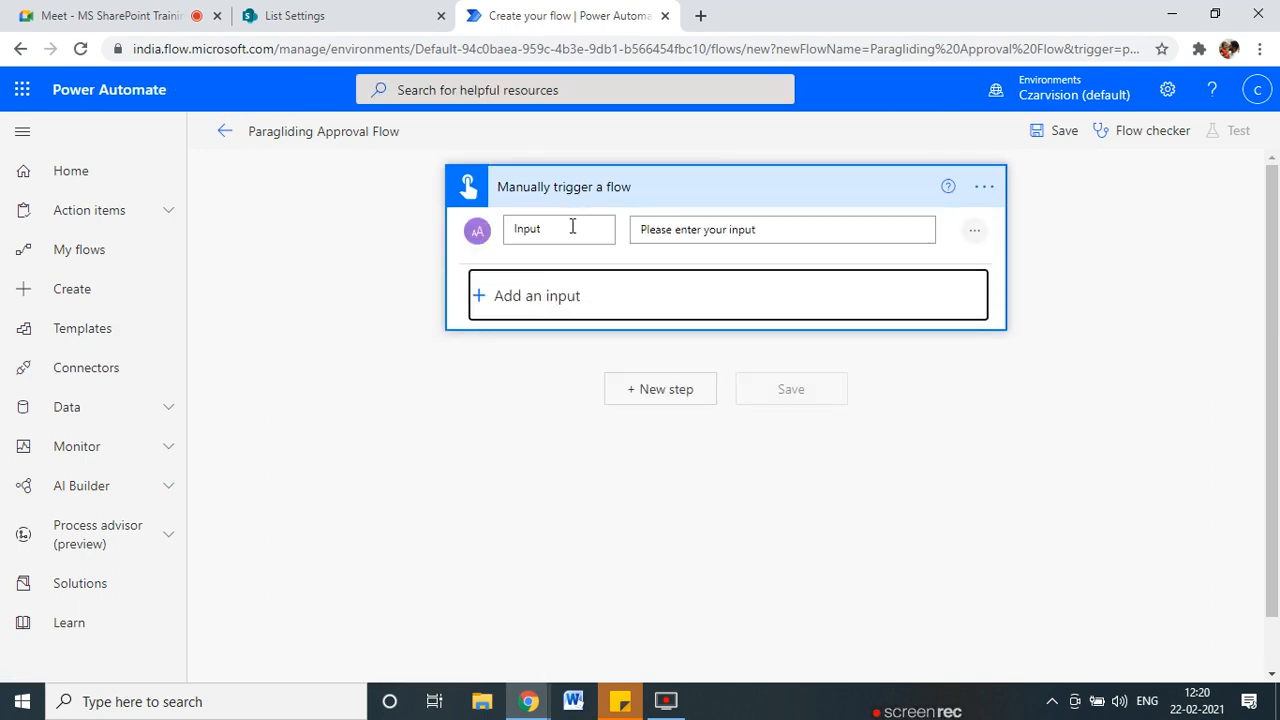
left_click(688, 229)
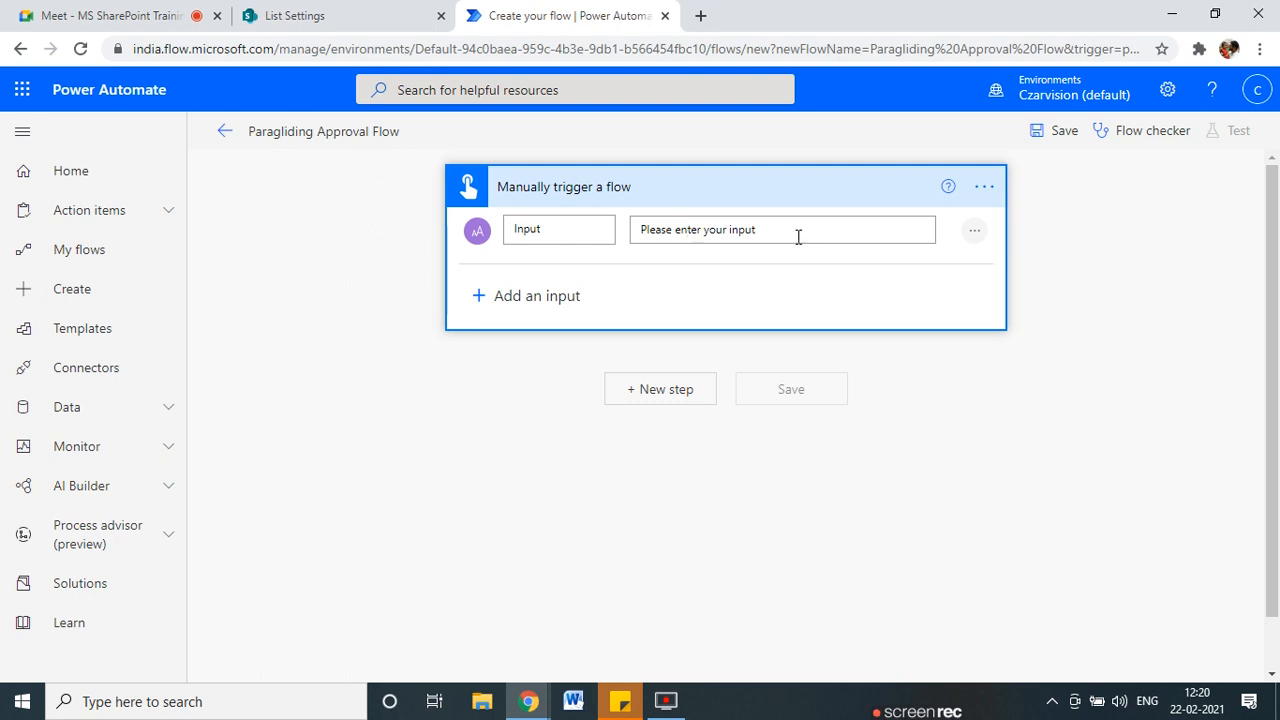
left_click(572, 237)
left_click_drag(574, 235, 495, 240)
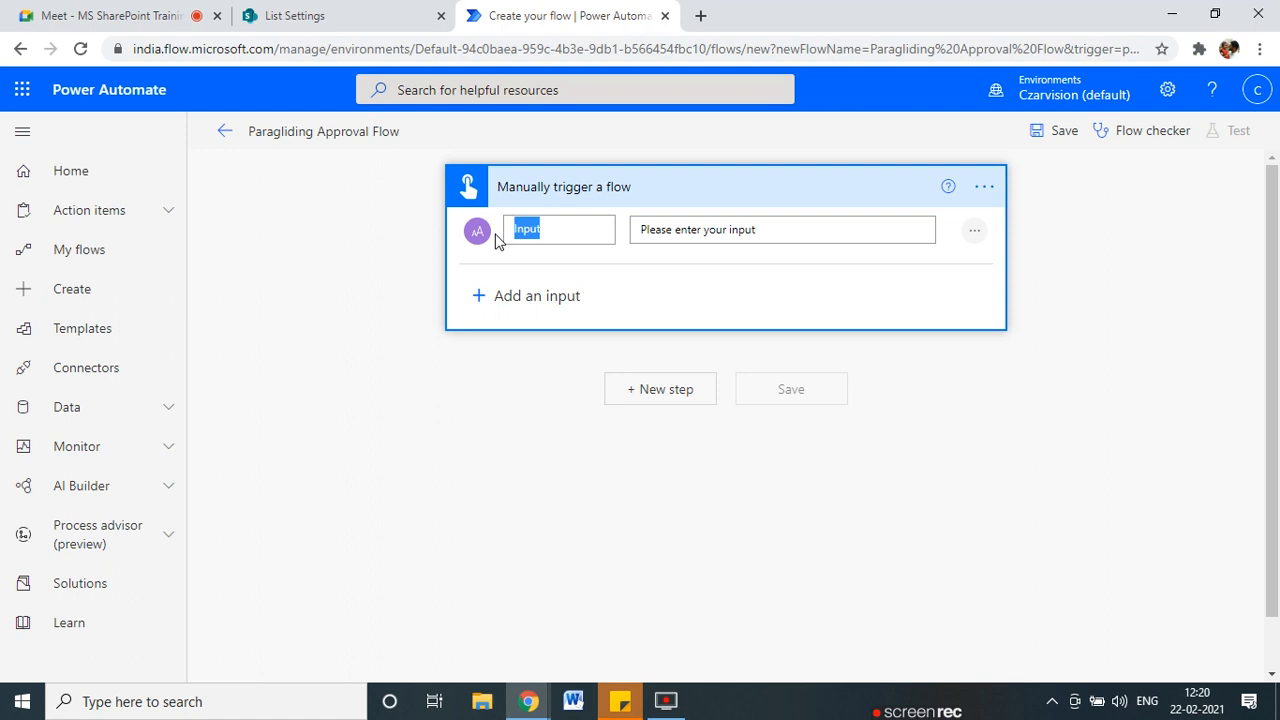
key("BackSpace")
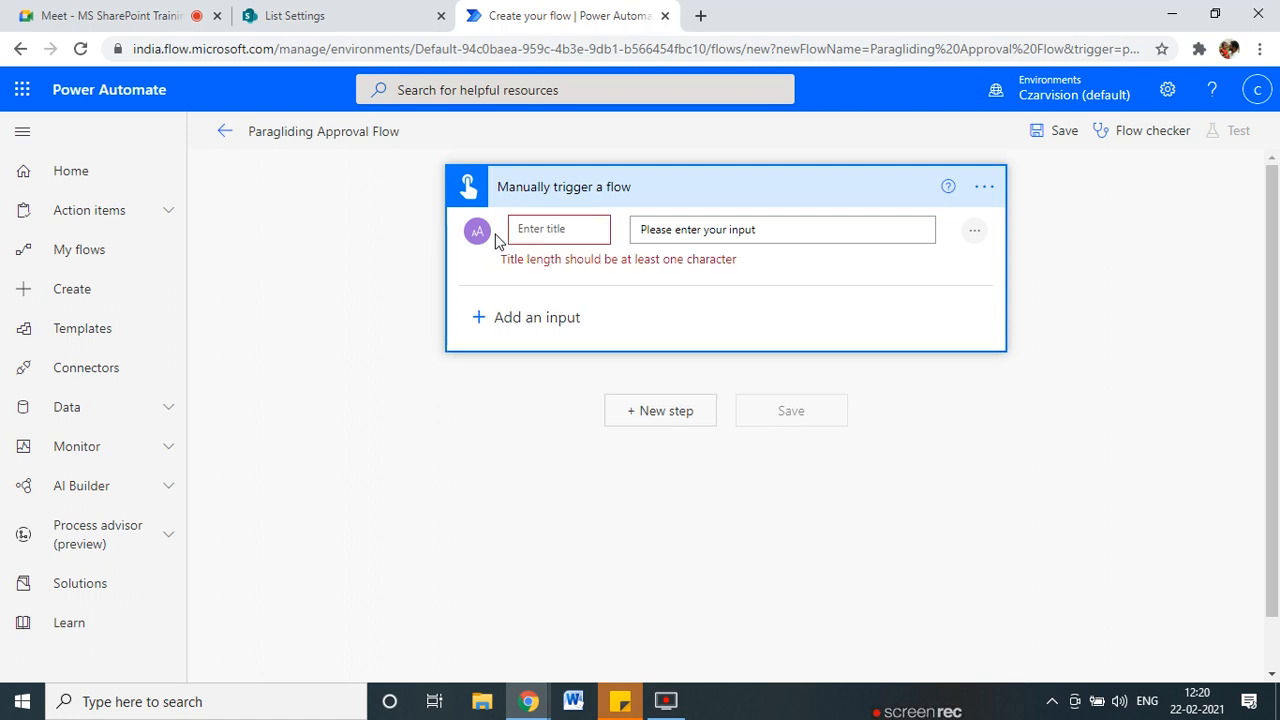
type("R")
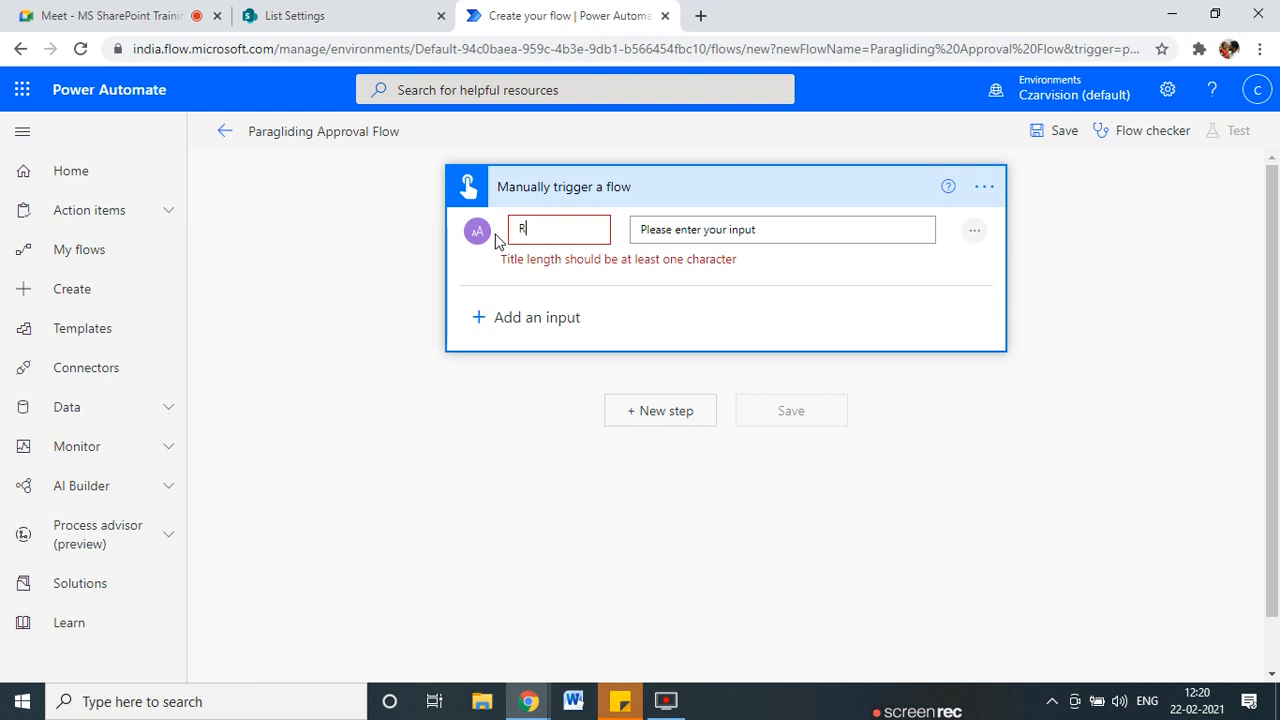
type("equester ")
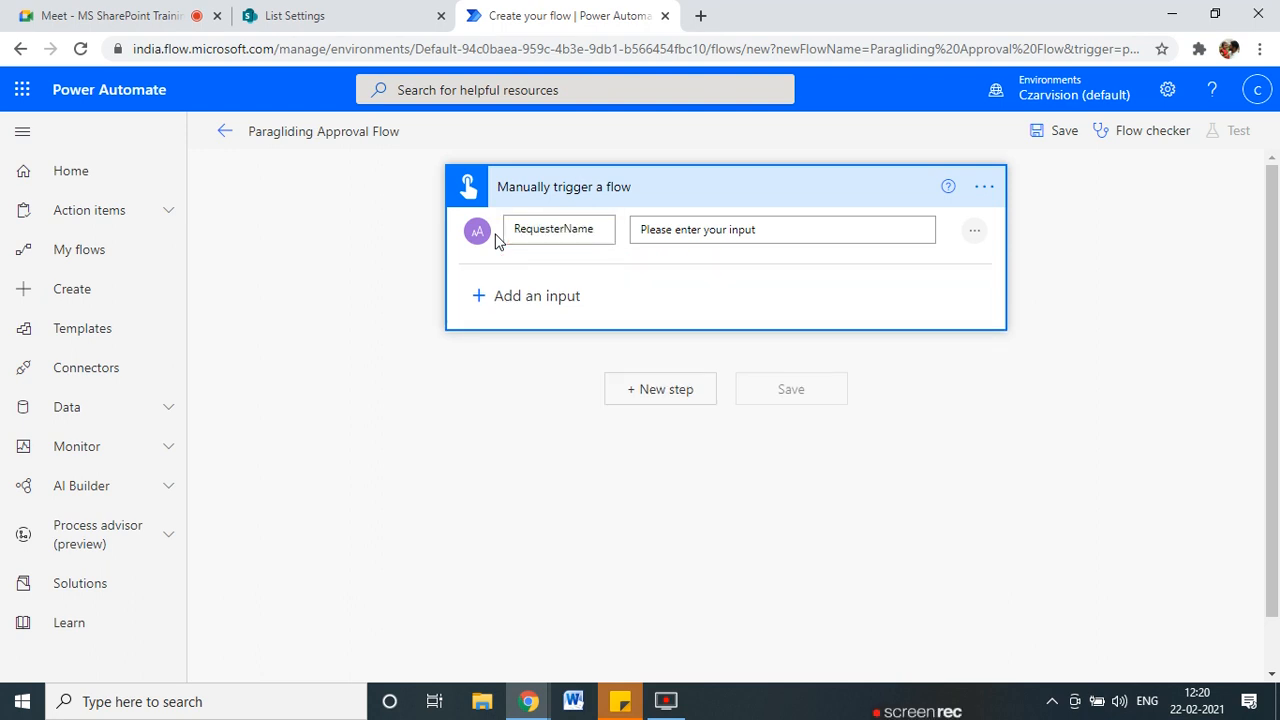
type("Name")
key("Left")
key("Left")
key("Left")
key("Left")
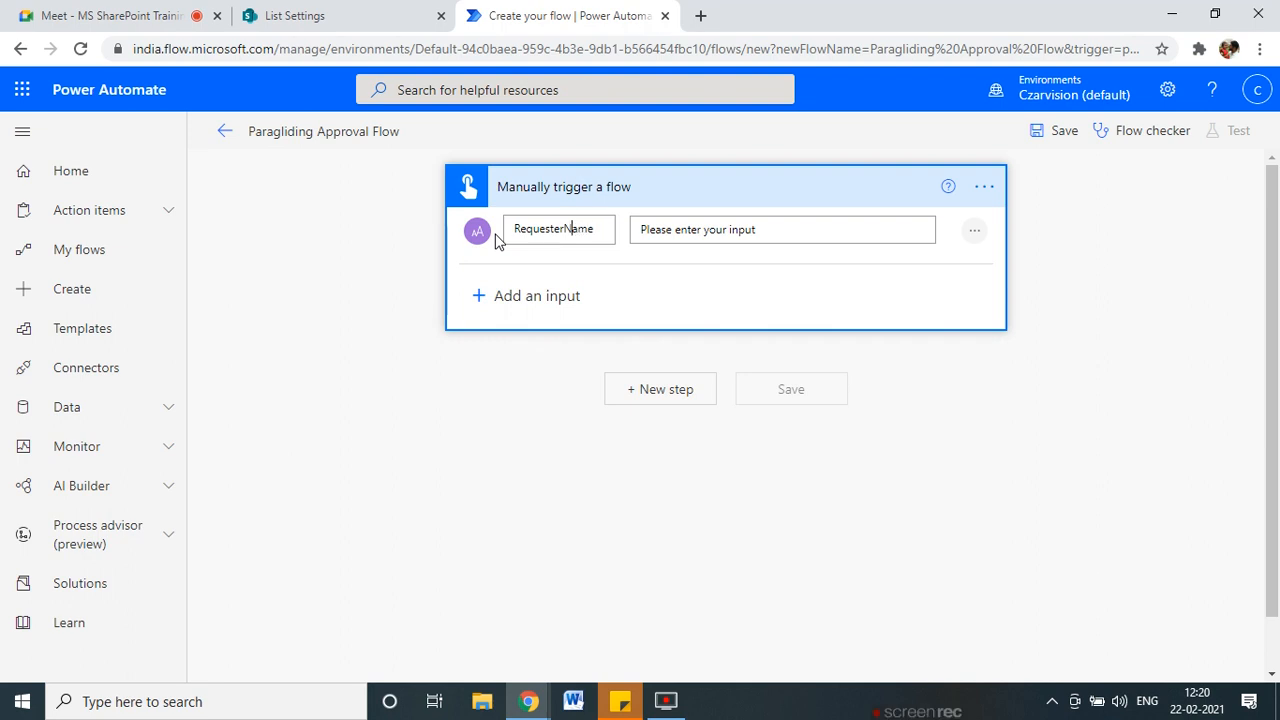
Add a second text input and begin renaming it Parachute Type.
left_click(537, 299)
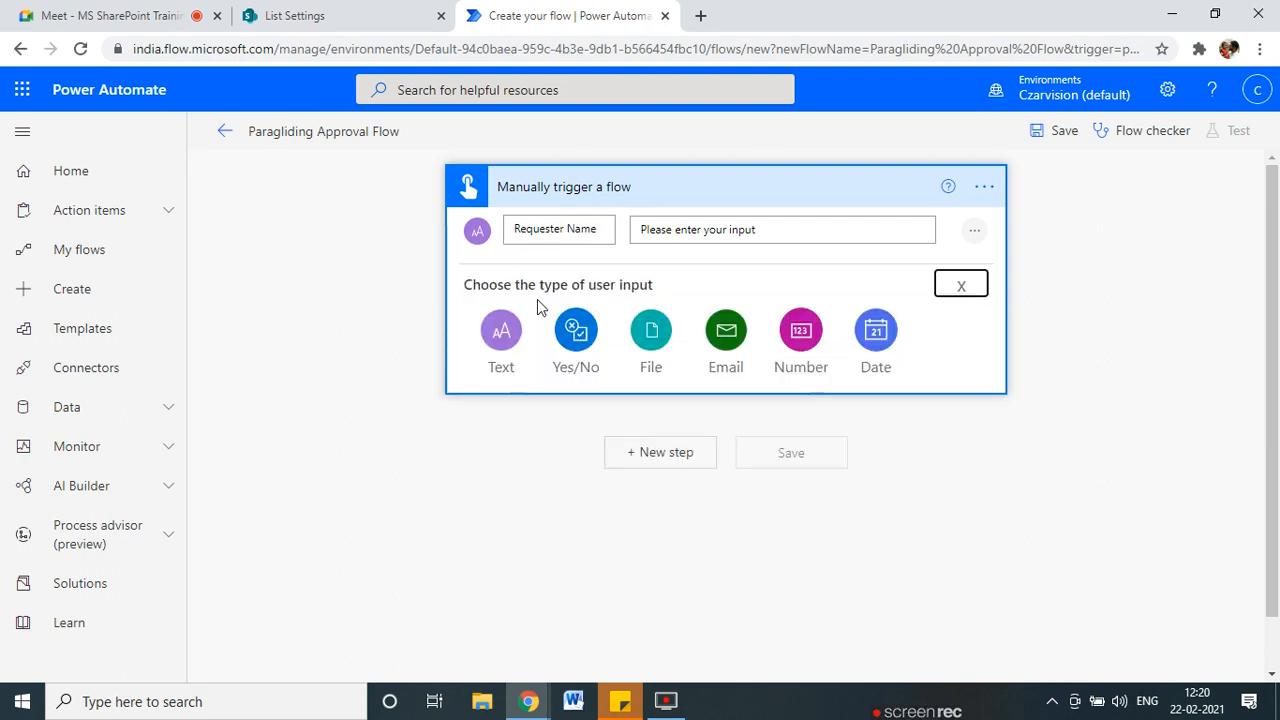
left_click(505, 325)
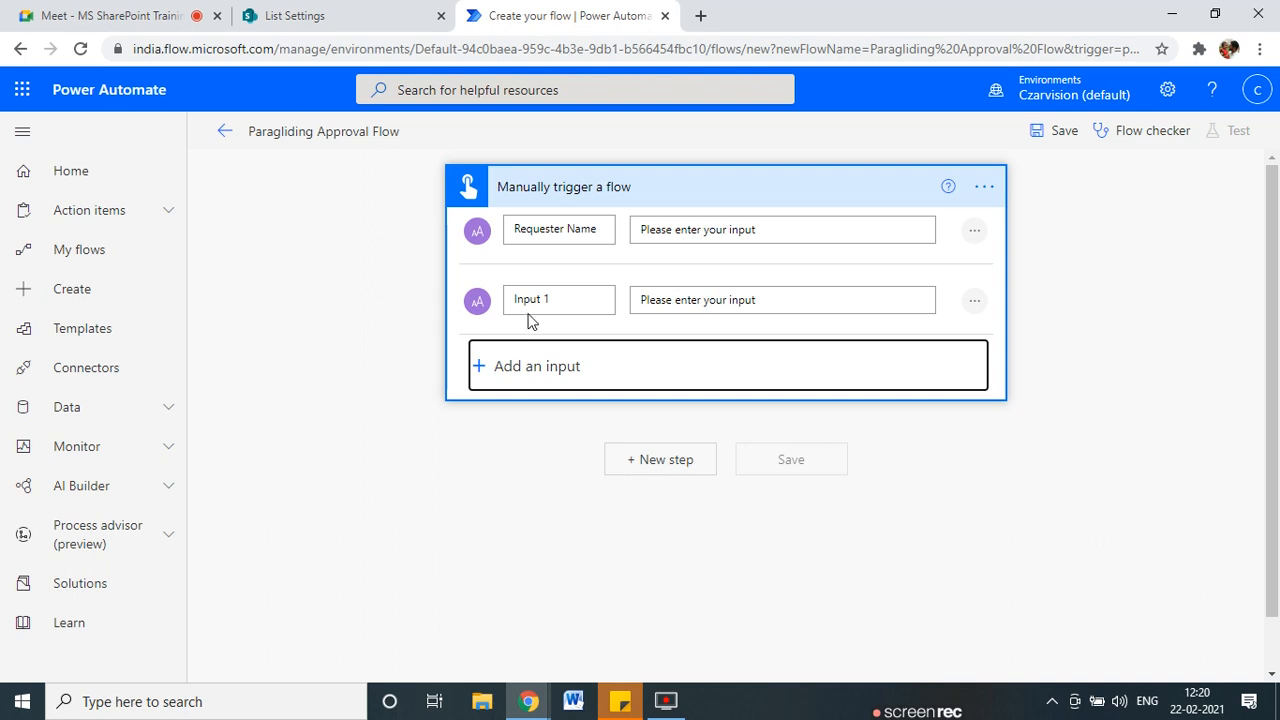
left_click(560, 366)
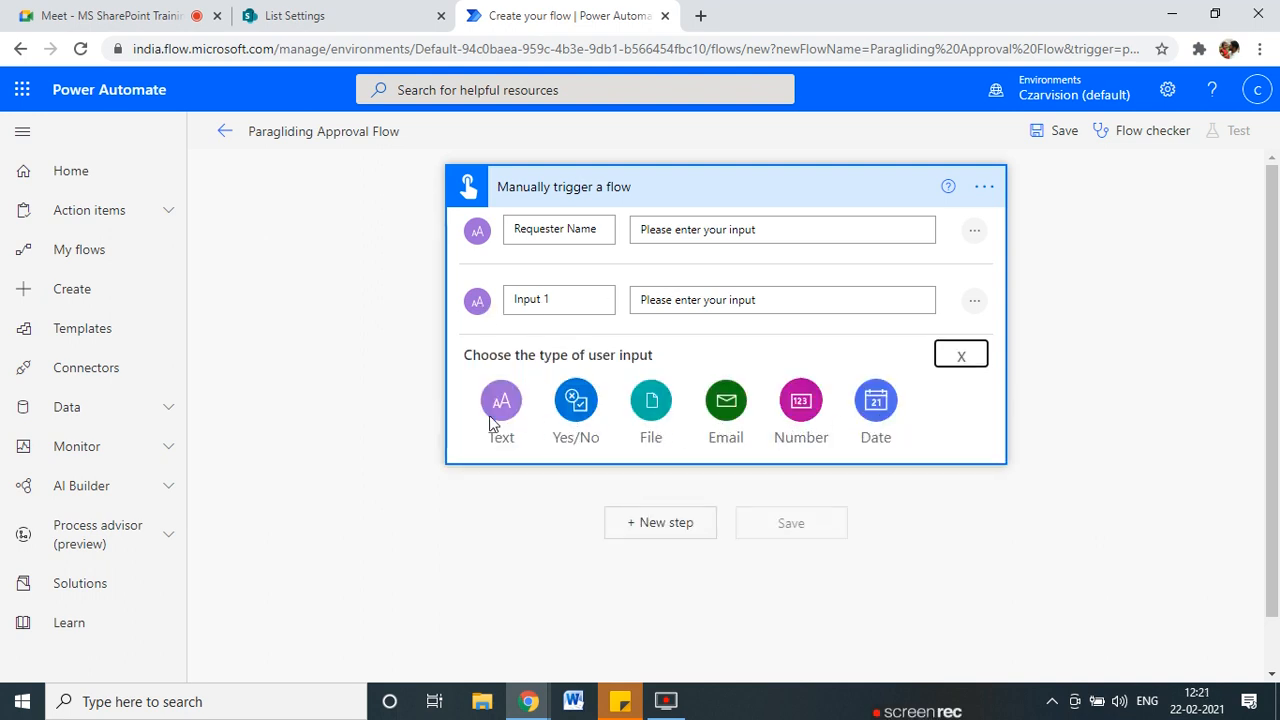
left_click(964, 365)
left_click(576, 301)
key("ctrl+a")
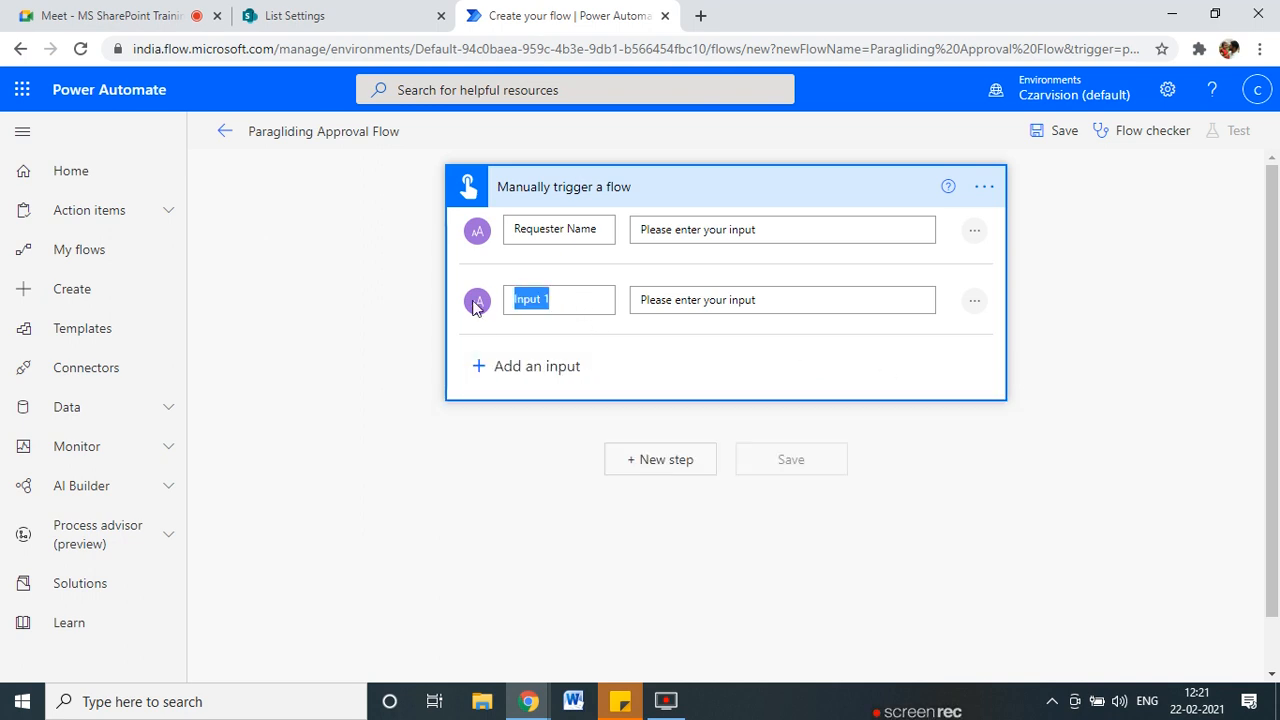
key("BackSpace")
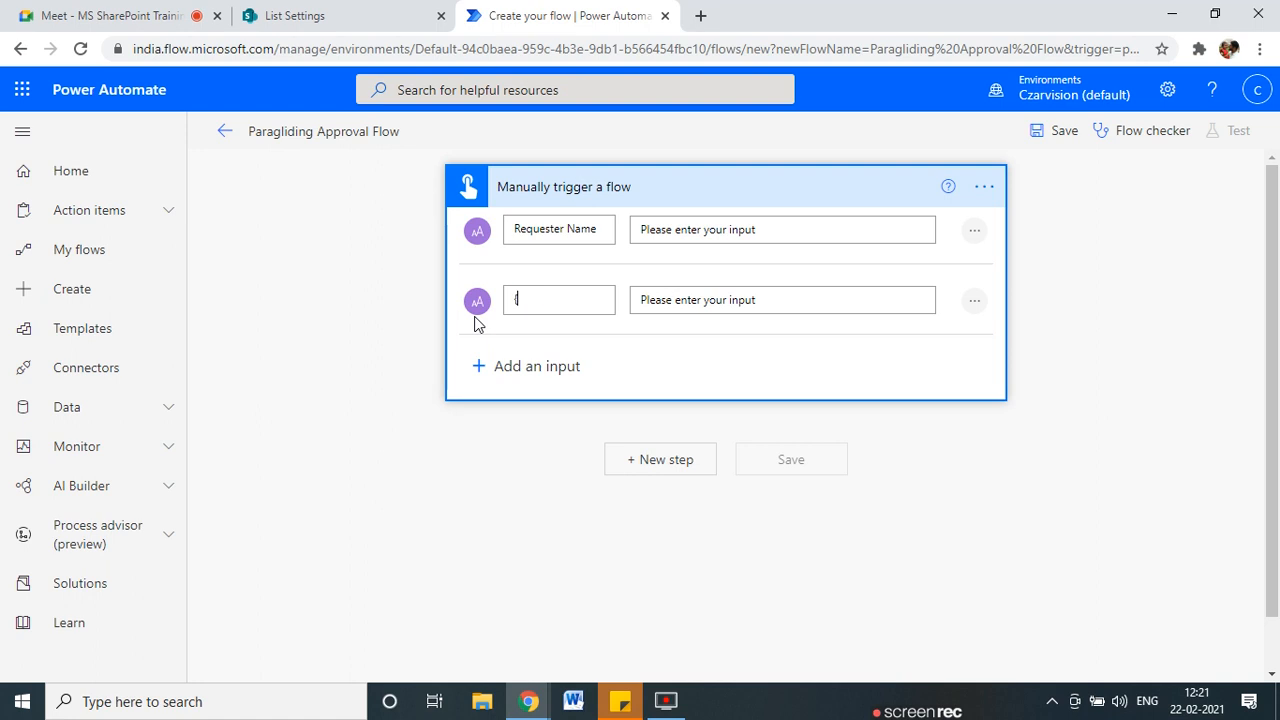
type("Parachute Type")
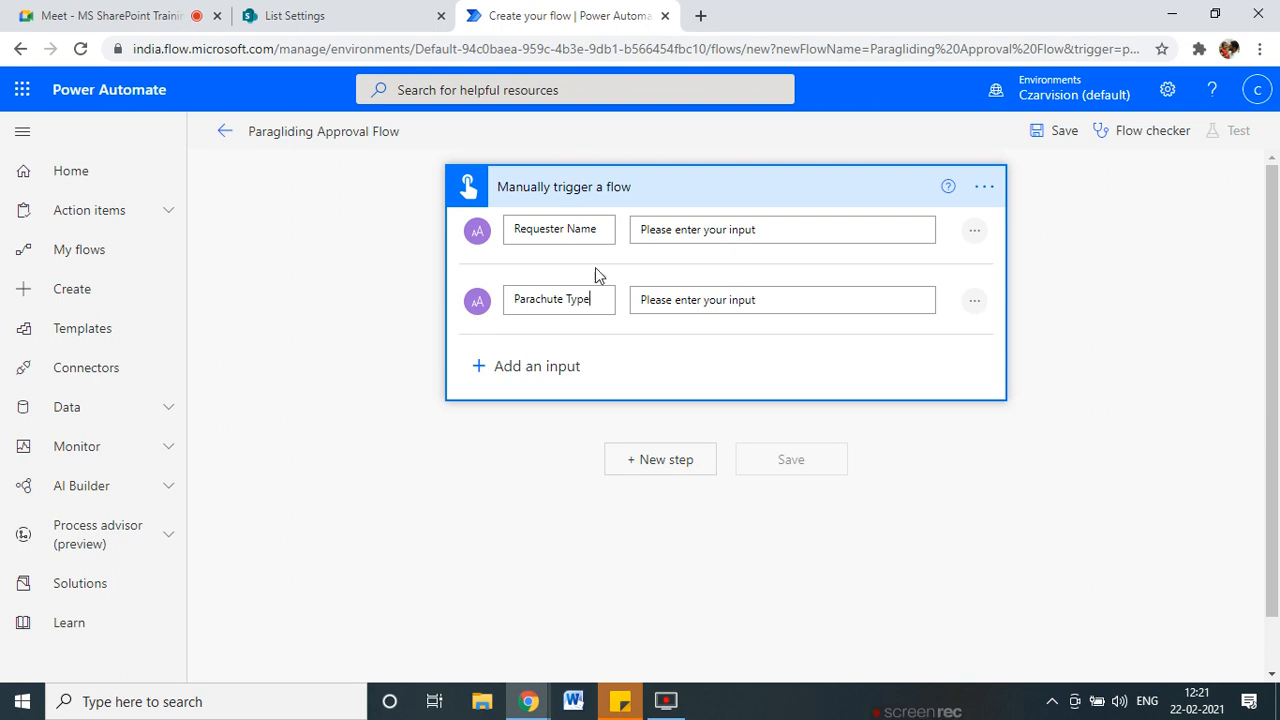
Save the flow with the trigger's inputs in place.
left_click(652, 464)
left_click(563, 187)
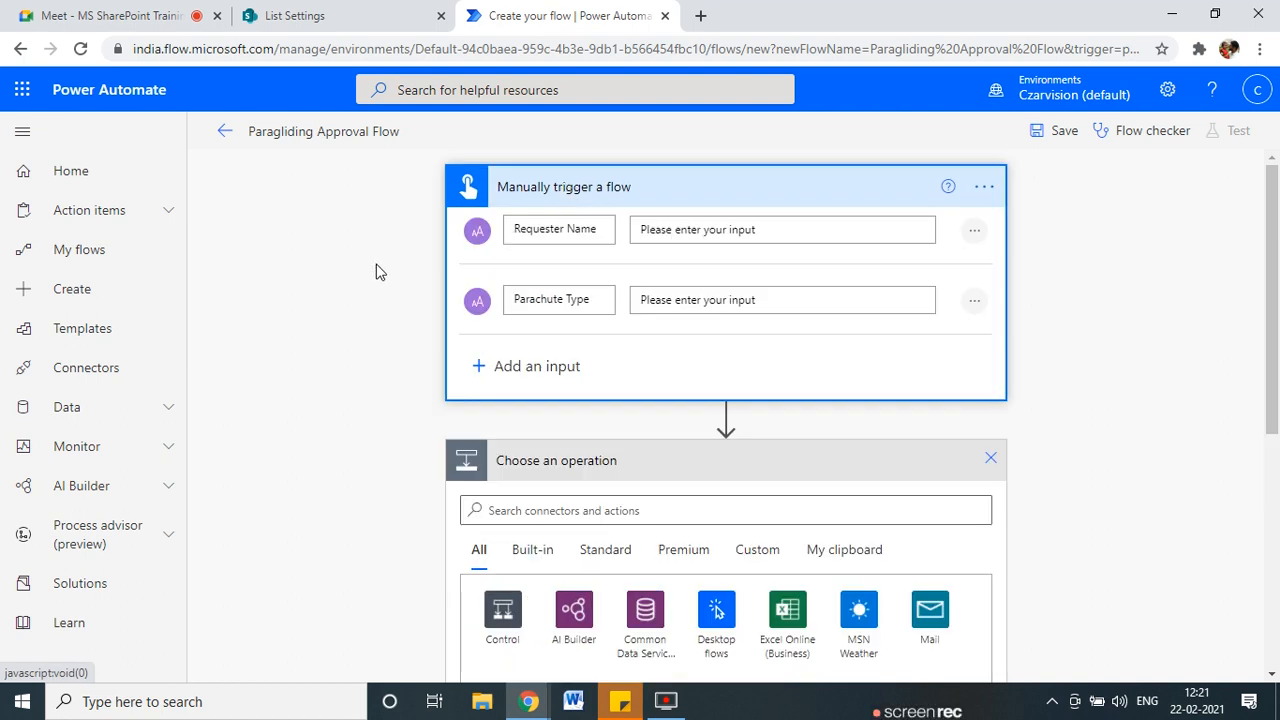
left_click(1040, 130)
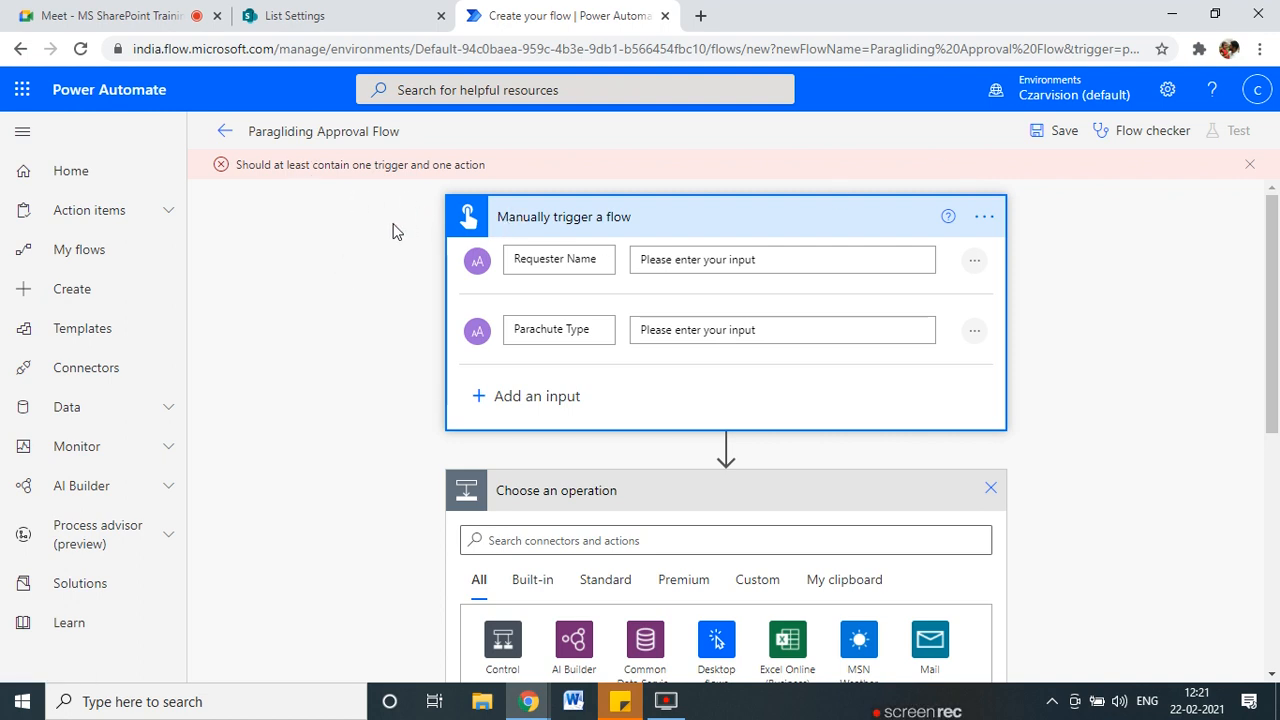
scroll(337, 426, "down", 2)
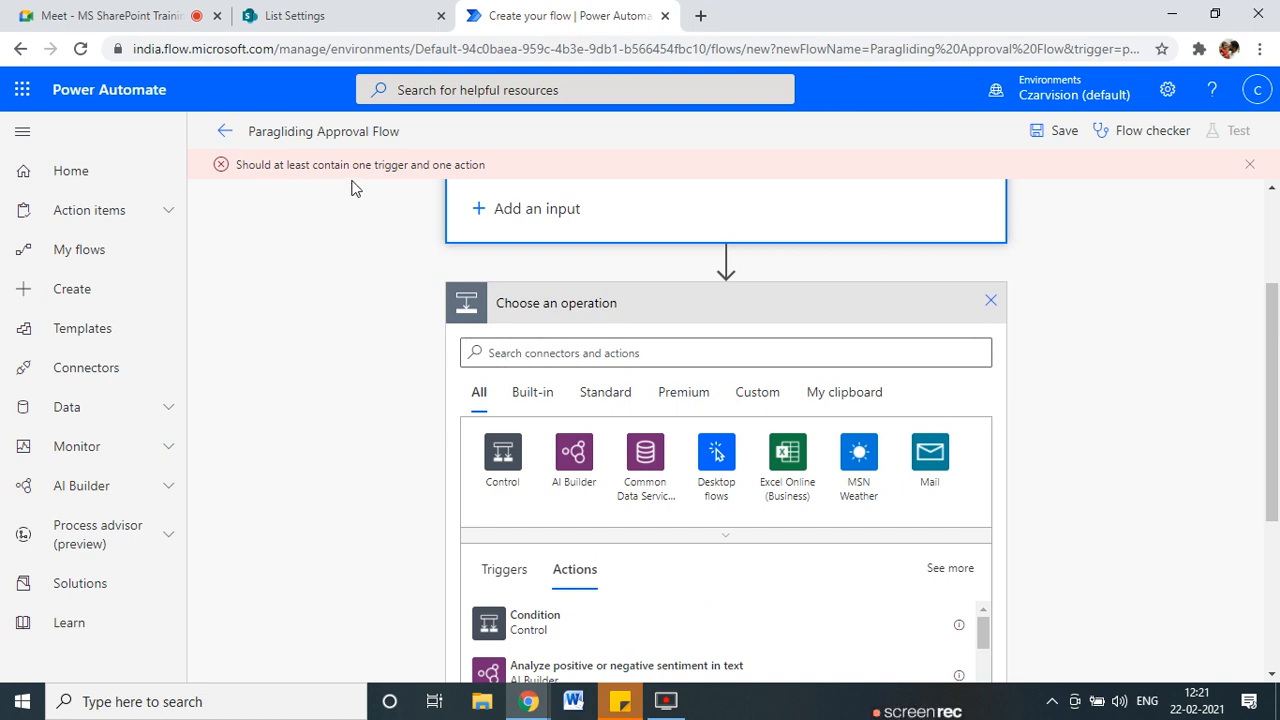
Search operations for 'create' and add the SharePoint Create item action.
left_click(522, 352)
scroll(249, 429, "up", 2)
scroll(422, 511, "down", 3)
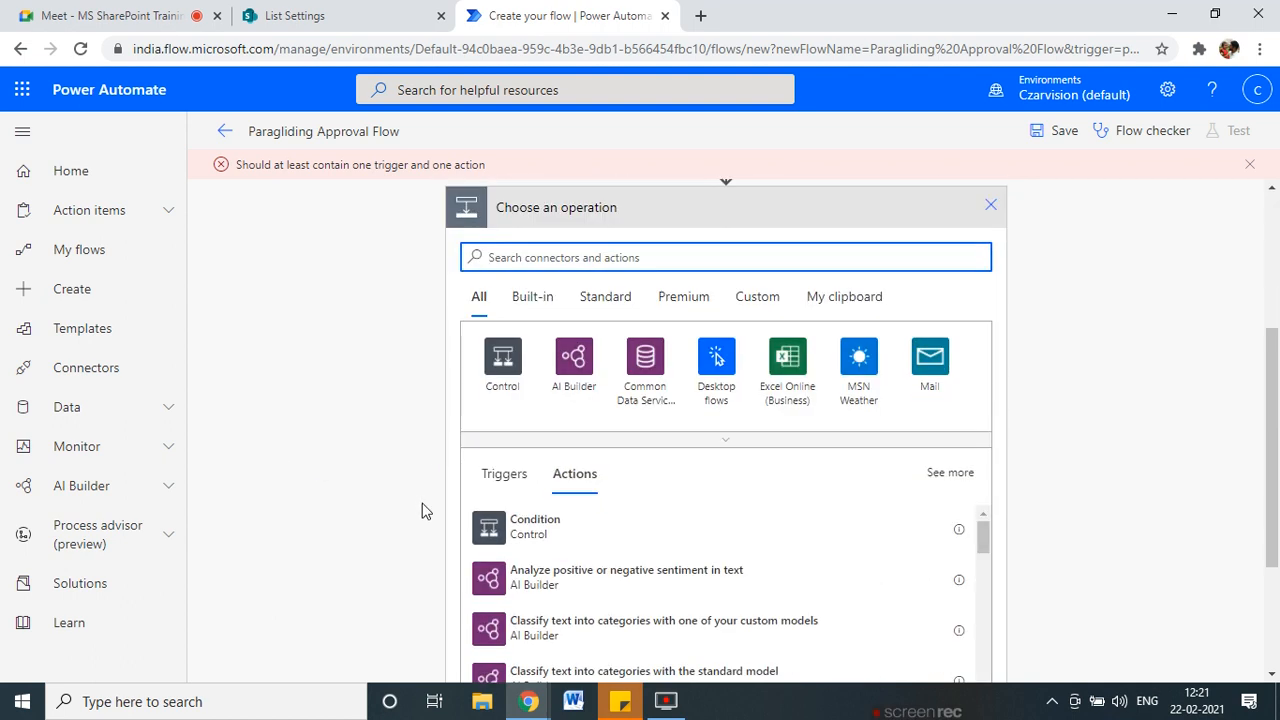
left_click(513, 256)
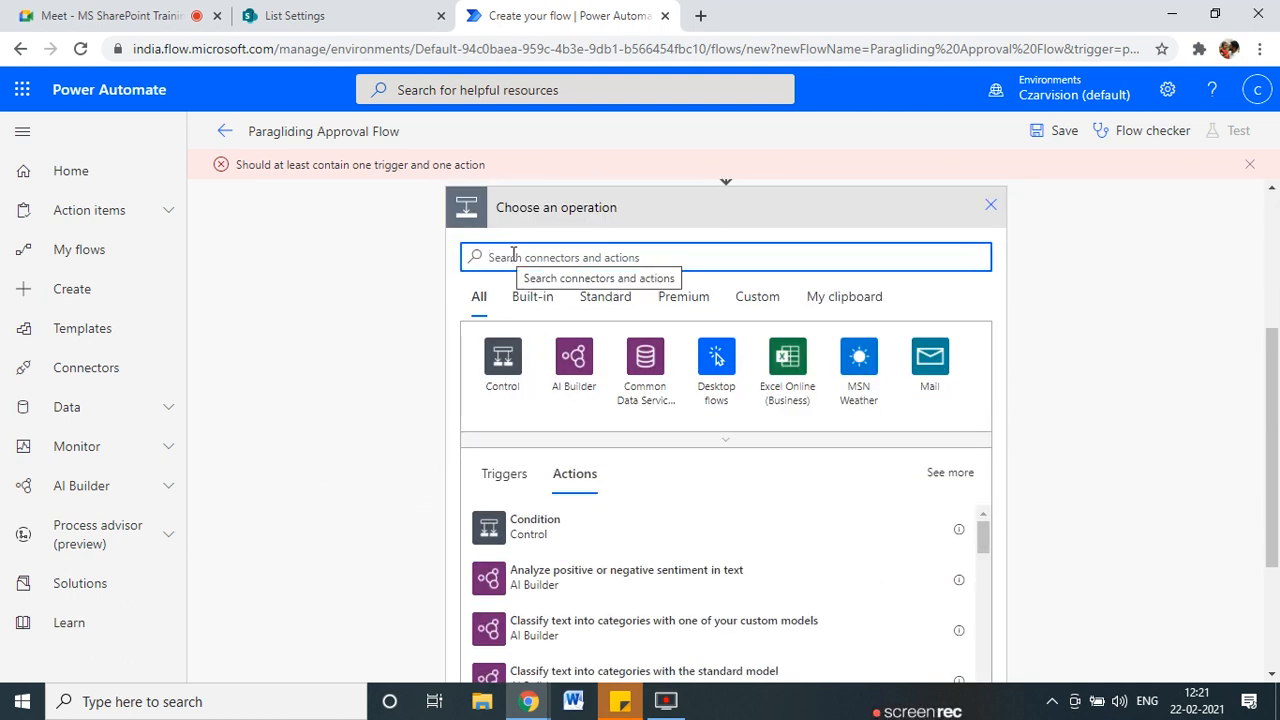
type("cre")
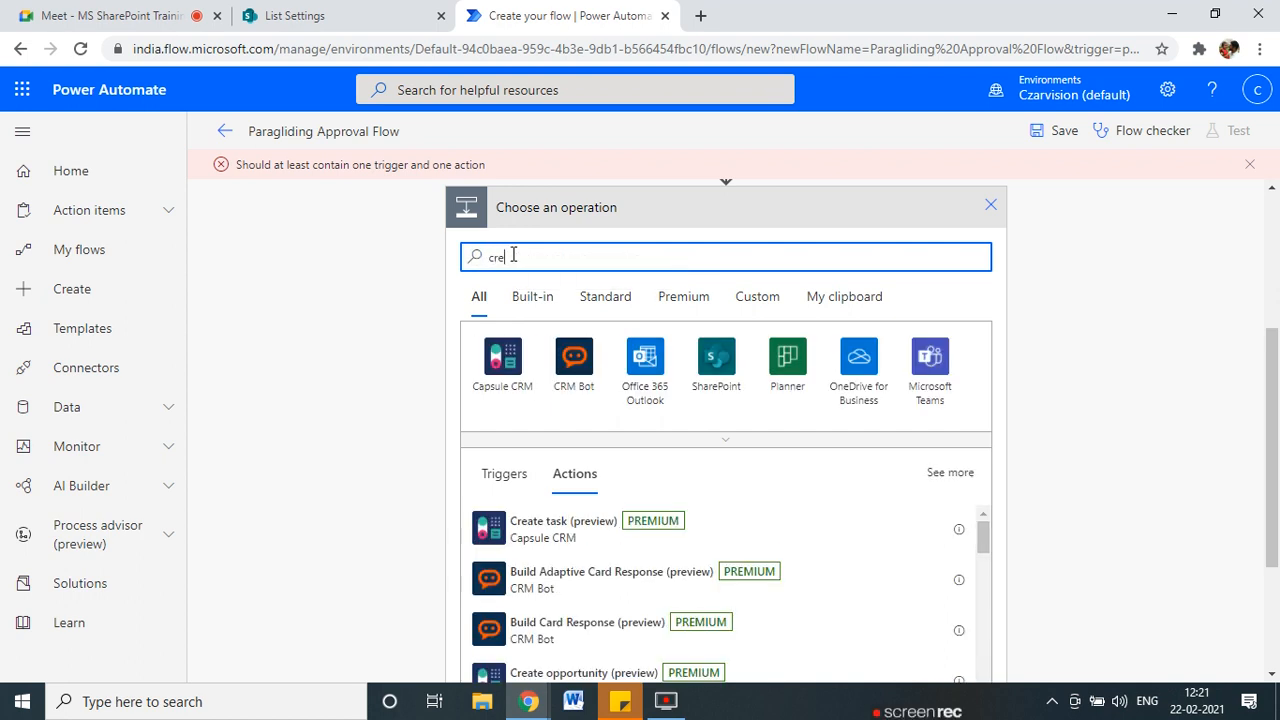
type("ate")
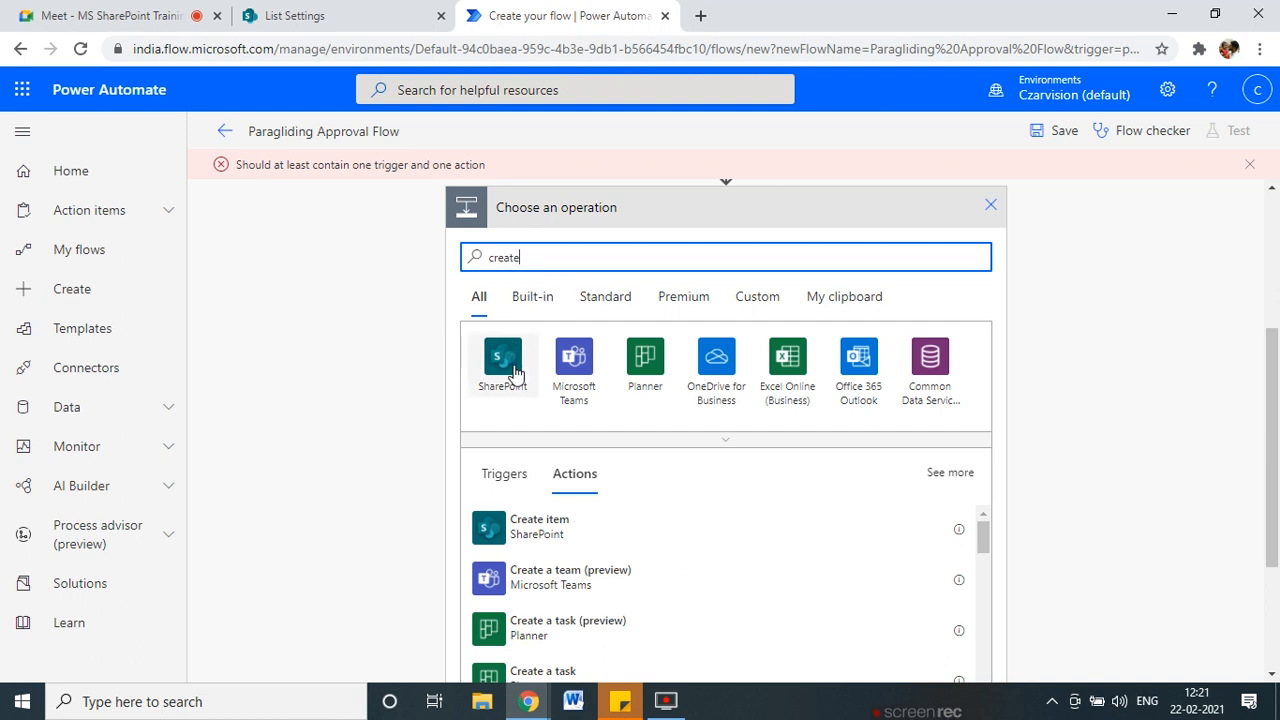
left_click(565, 527)
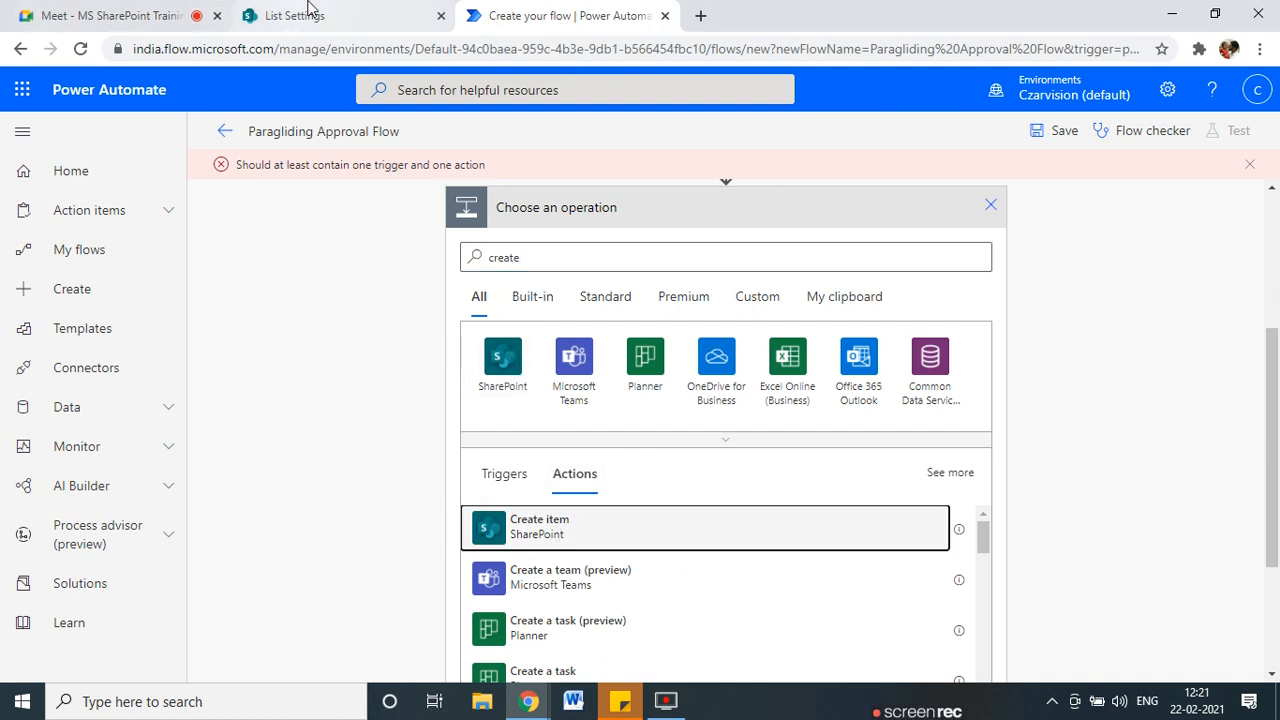
left_click(270, 15)
Open the ParaglidingApproval list and select its web address up to CzarVisionDemo.
left_click(362, 218)
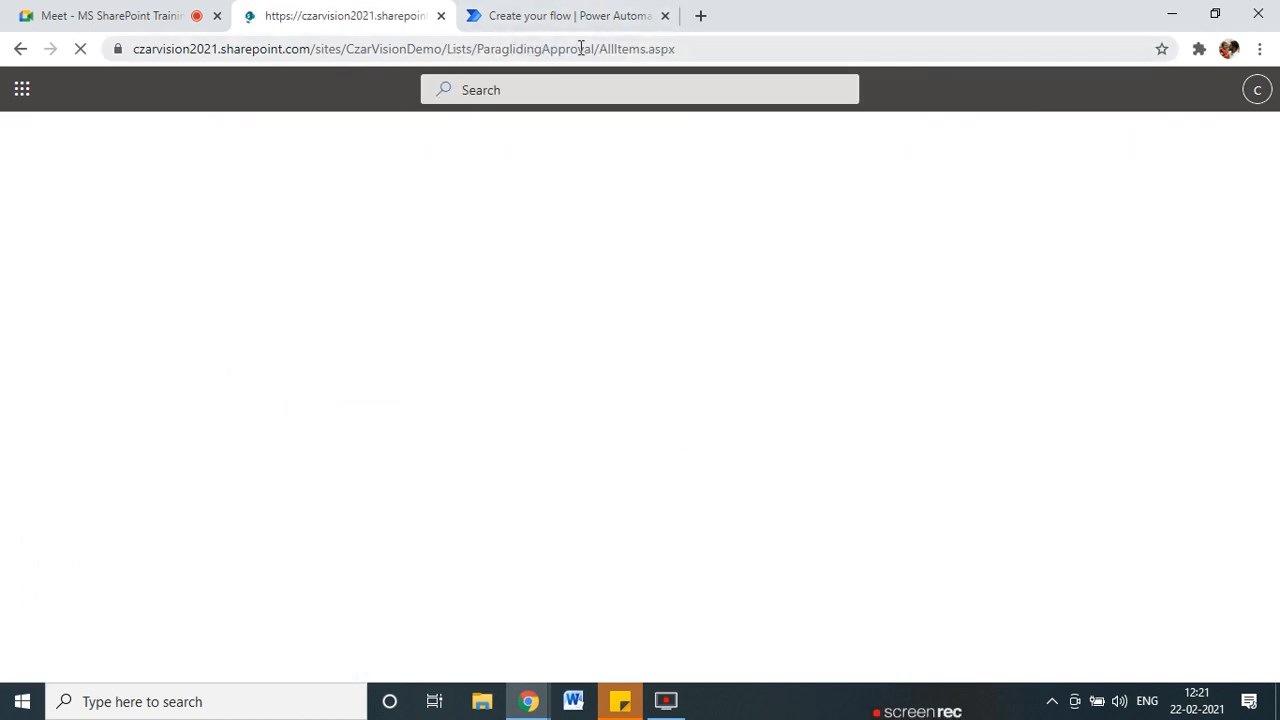
left_click_drag(595, 48, 14, 57)
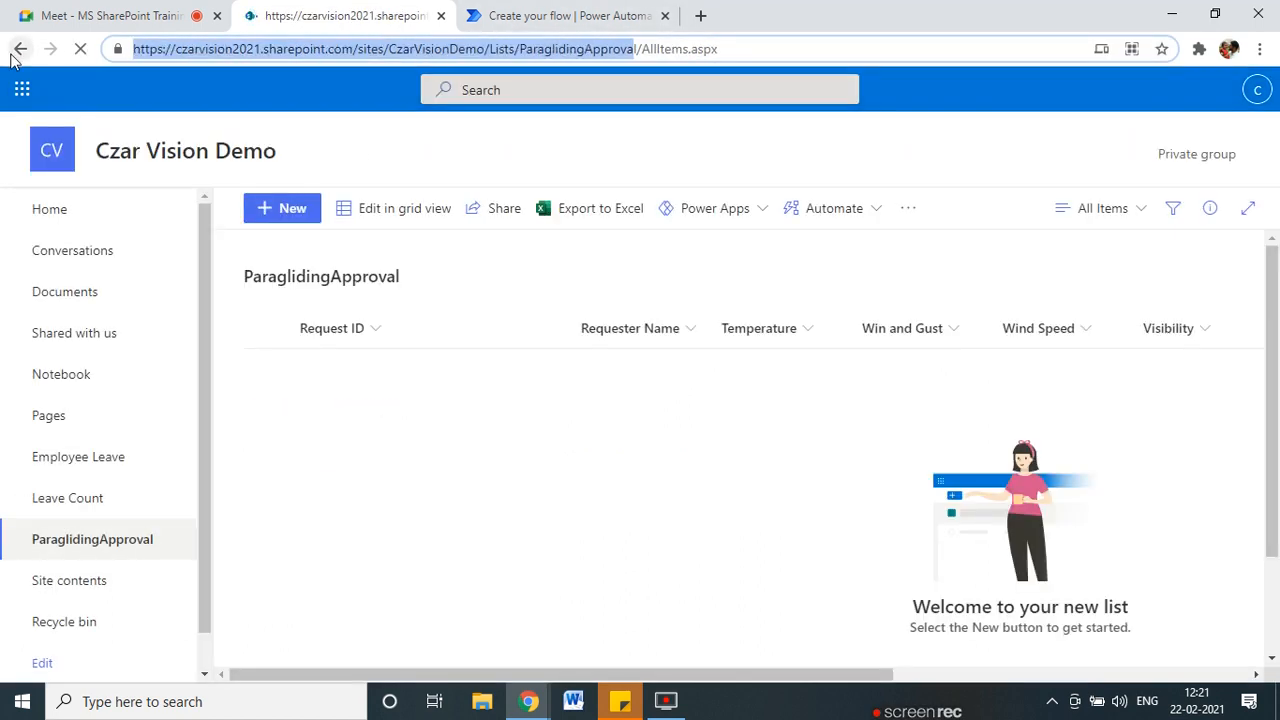
left_click(372, 57)
left_click_drag(486, 46, 47, 50)
key("ctrl+c")
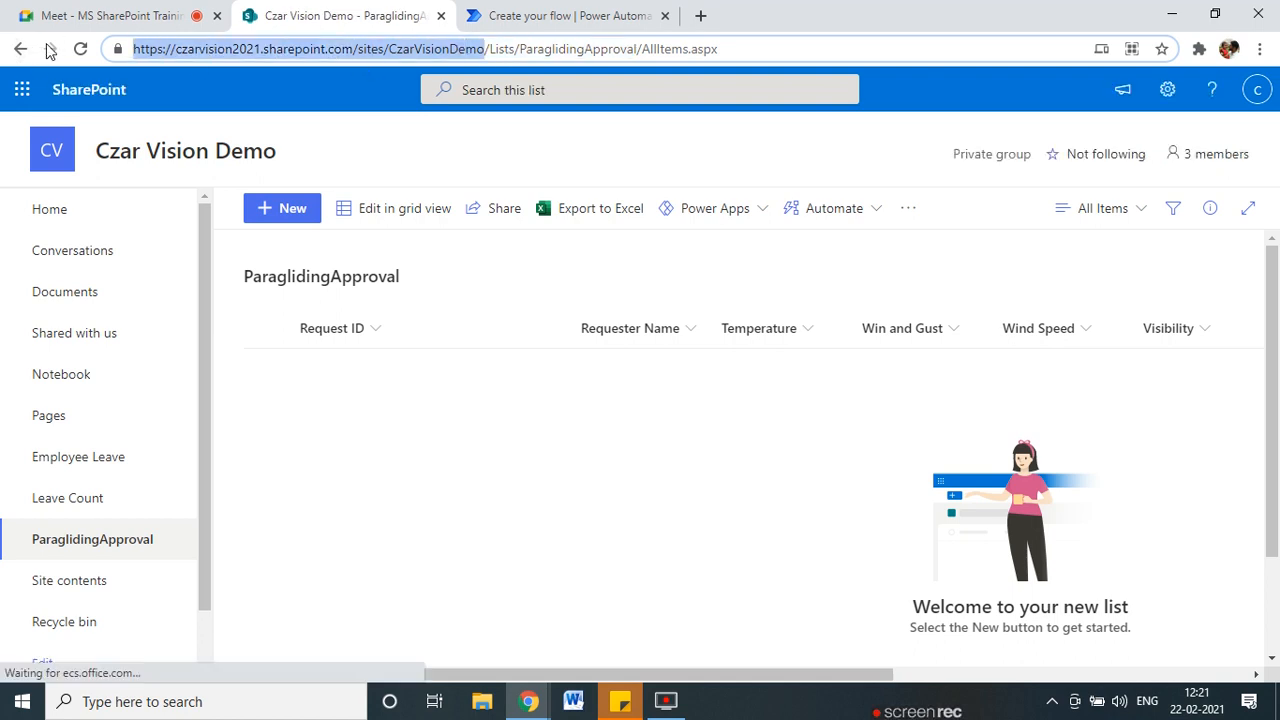
left_click(475, 12)
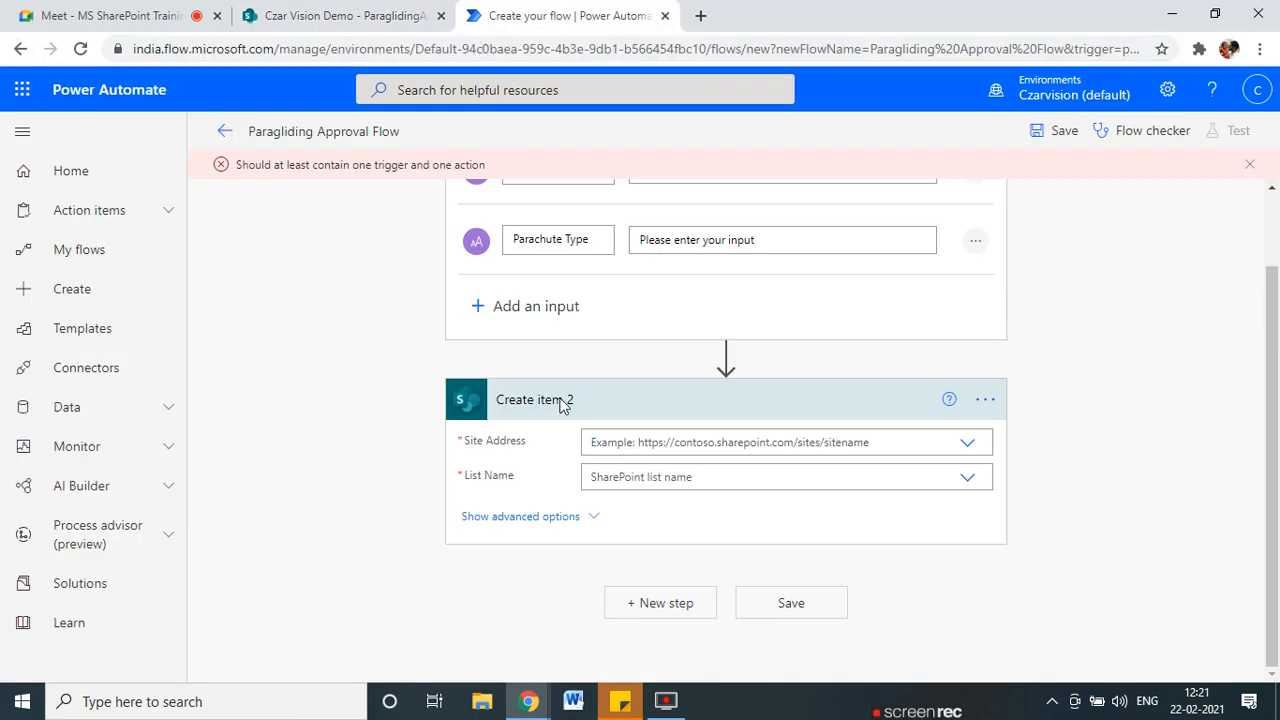
Set Create item's site address to the pasted CzarVisionDemo URL and its list to ParaglidingApproval.
left_click(650, 449)
left_click(634, 495)
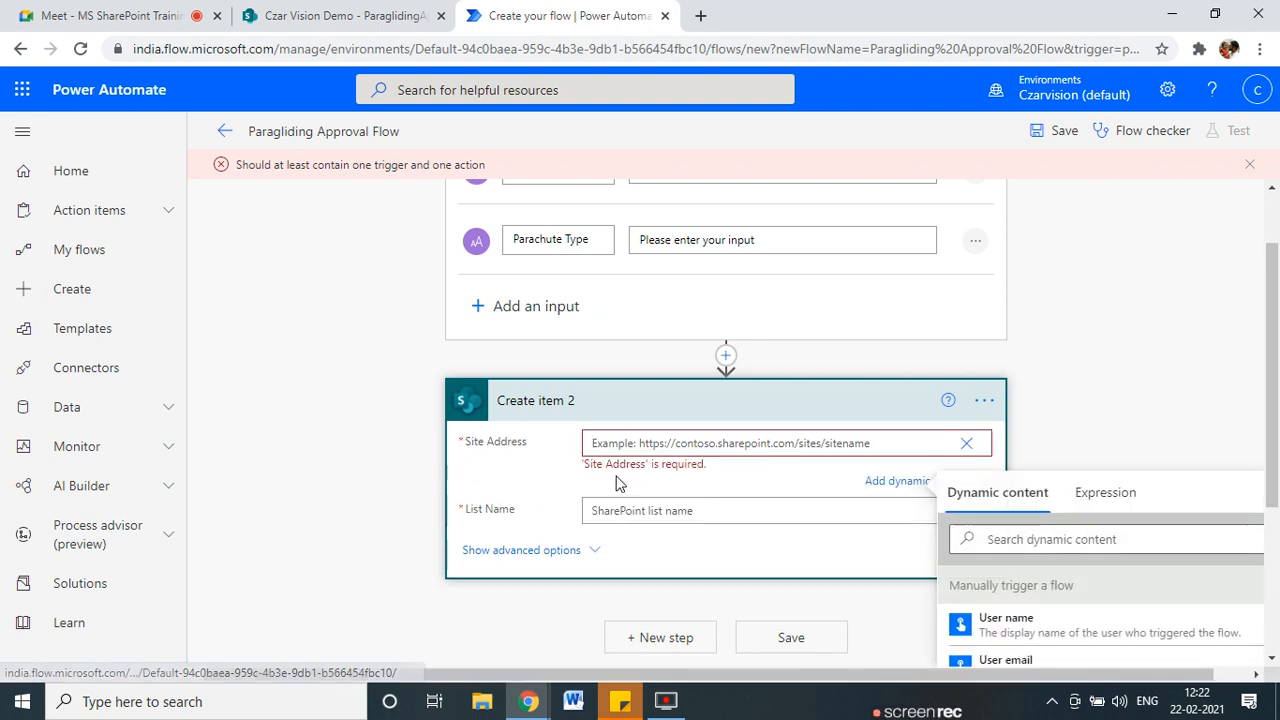
key("ctrl+v")
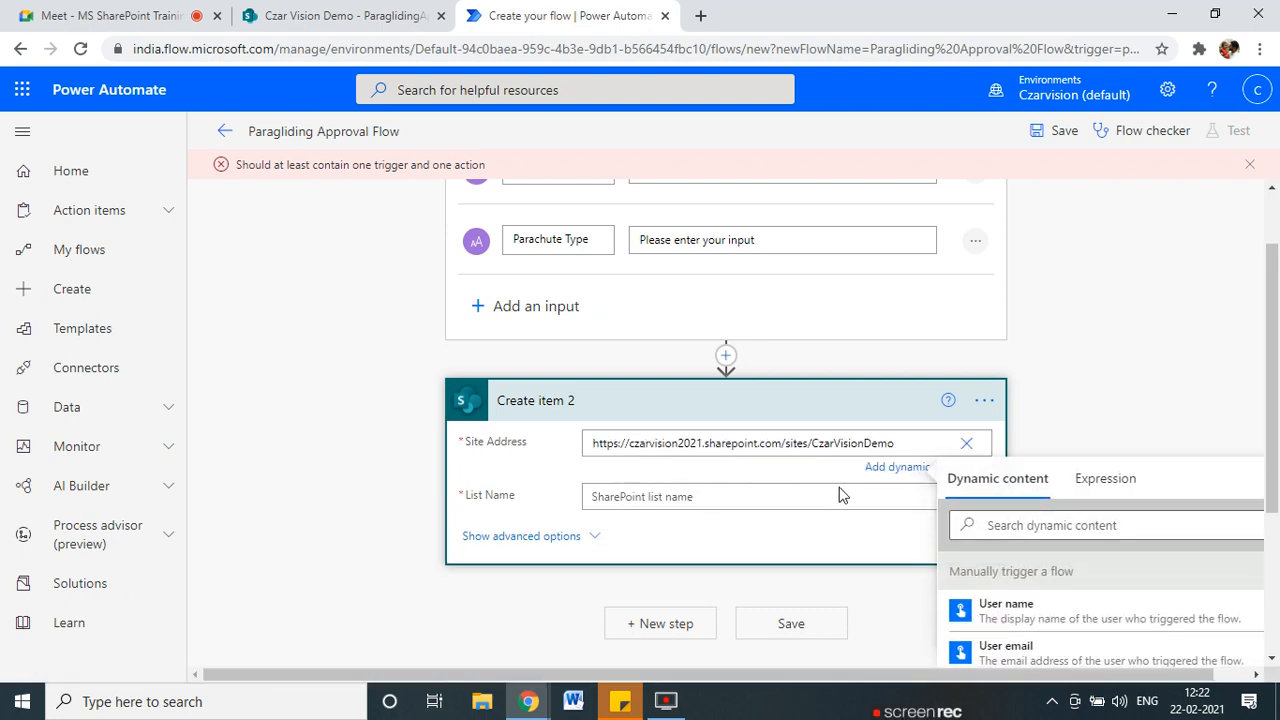
left_click(911, 500)
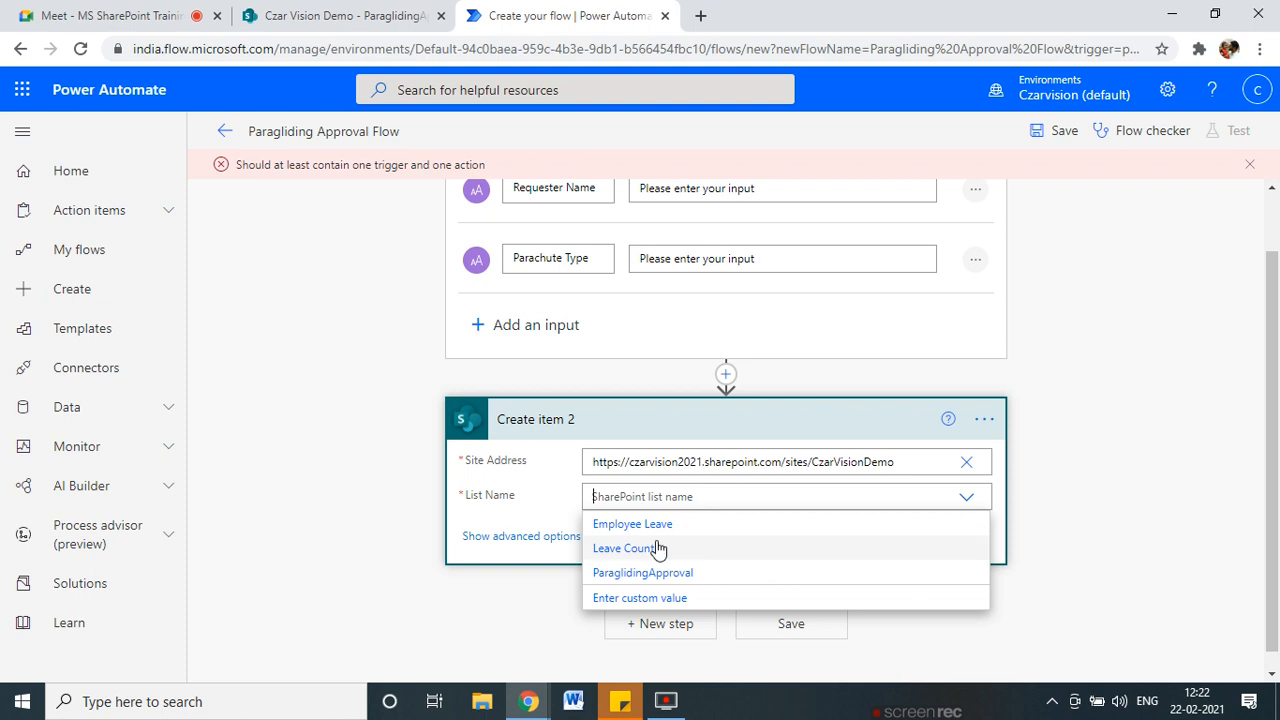
left_click(643, 573)
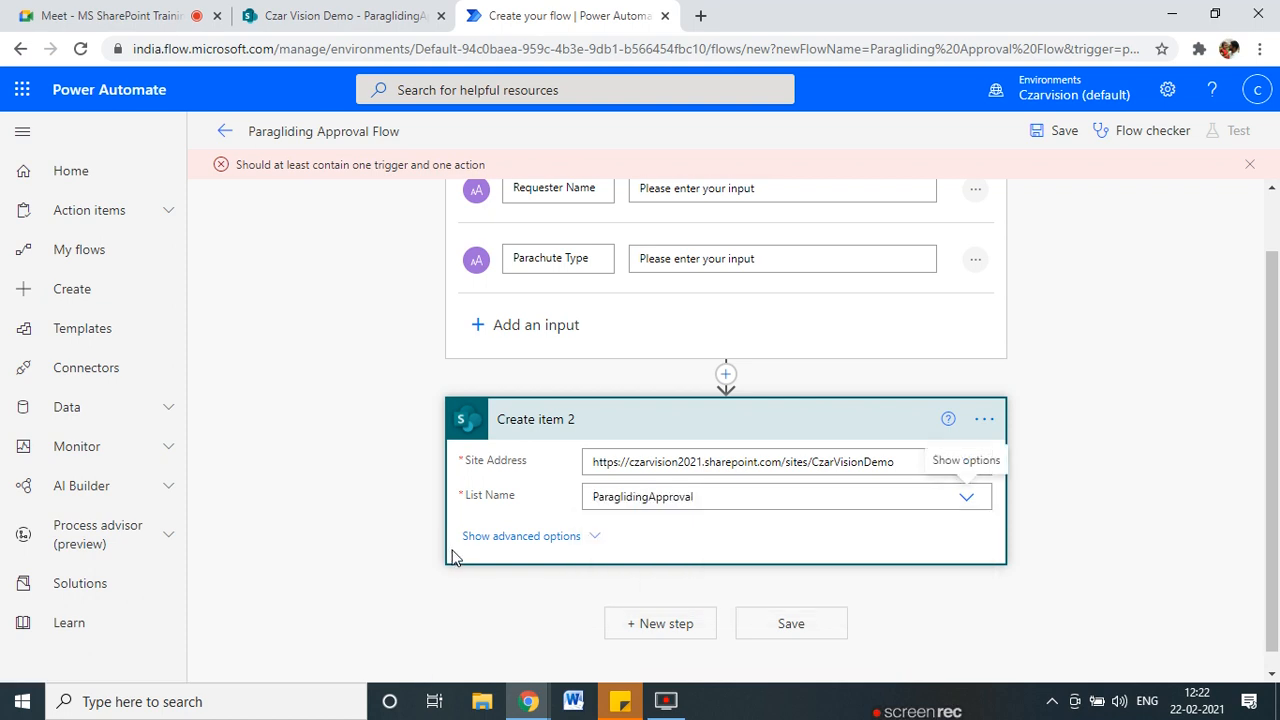
scroll(452, 556, "down", 2)
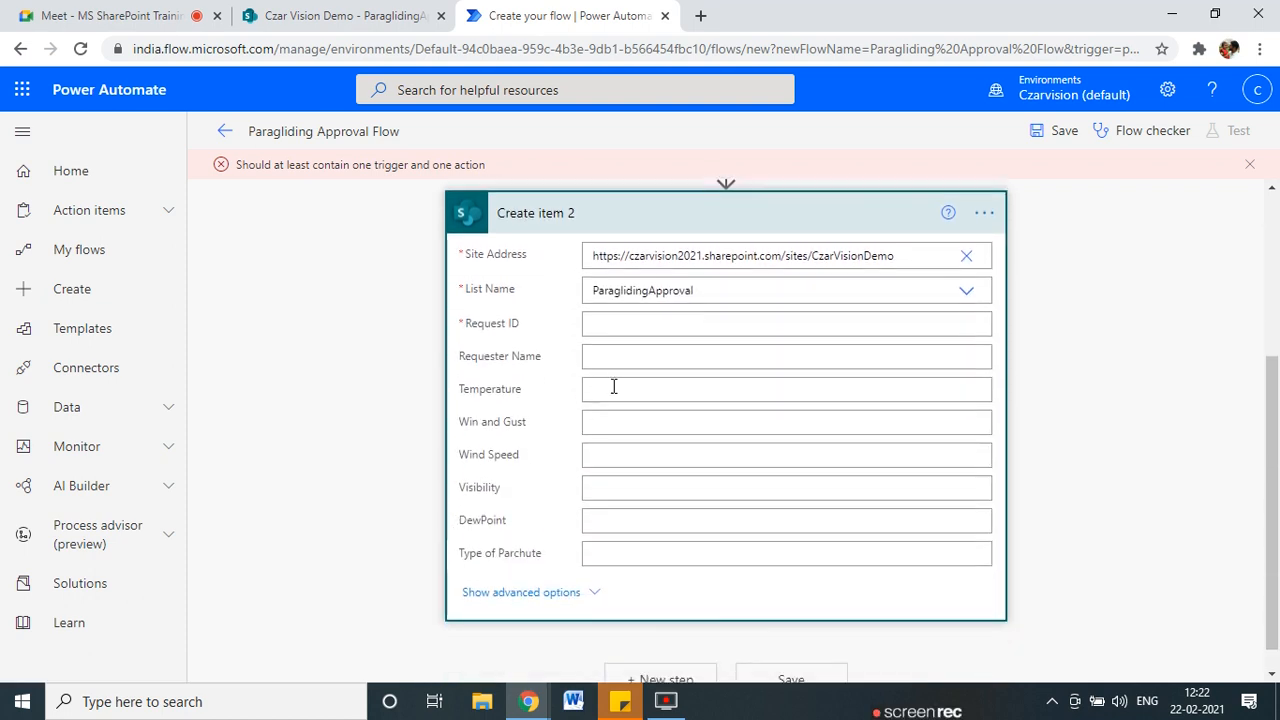
scroll(509, 409, "up", 2)
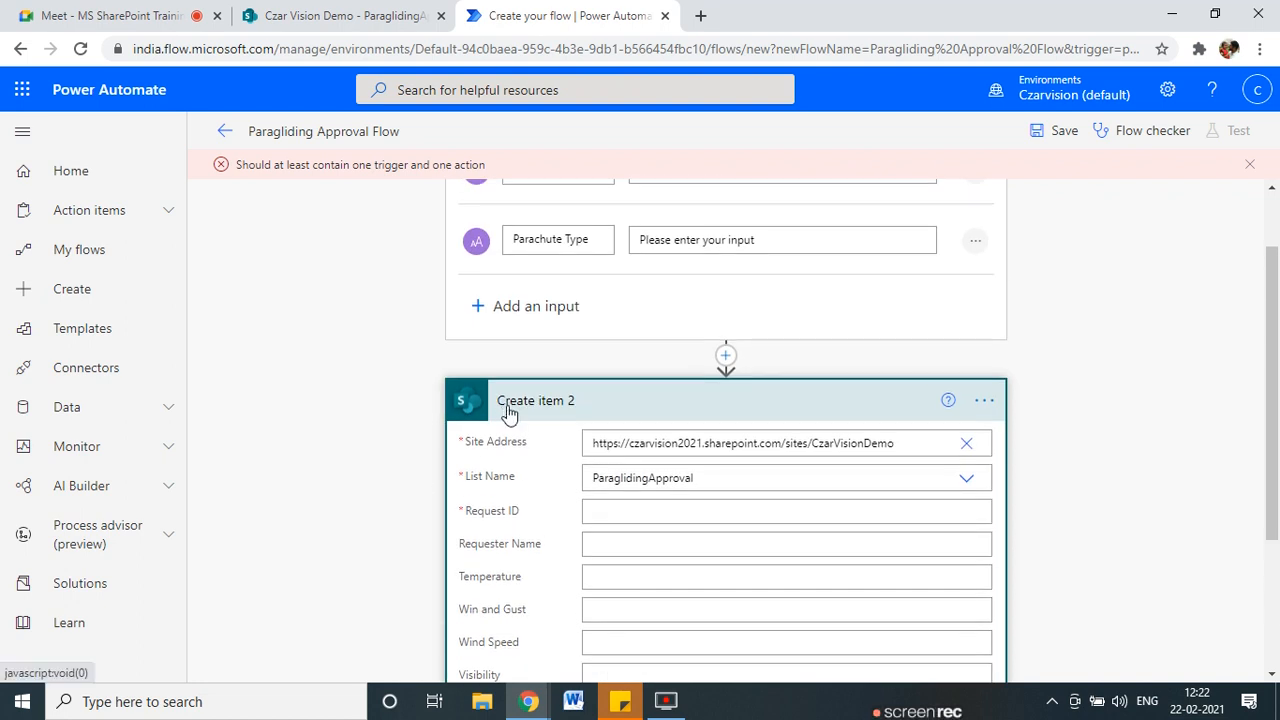
mouse_move(525, 371)
left_mouse_down()
mouse_move(602, 424)
mouse_move(533, 377)
left_mouse_up()
key("Escape")
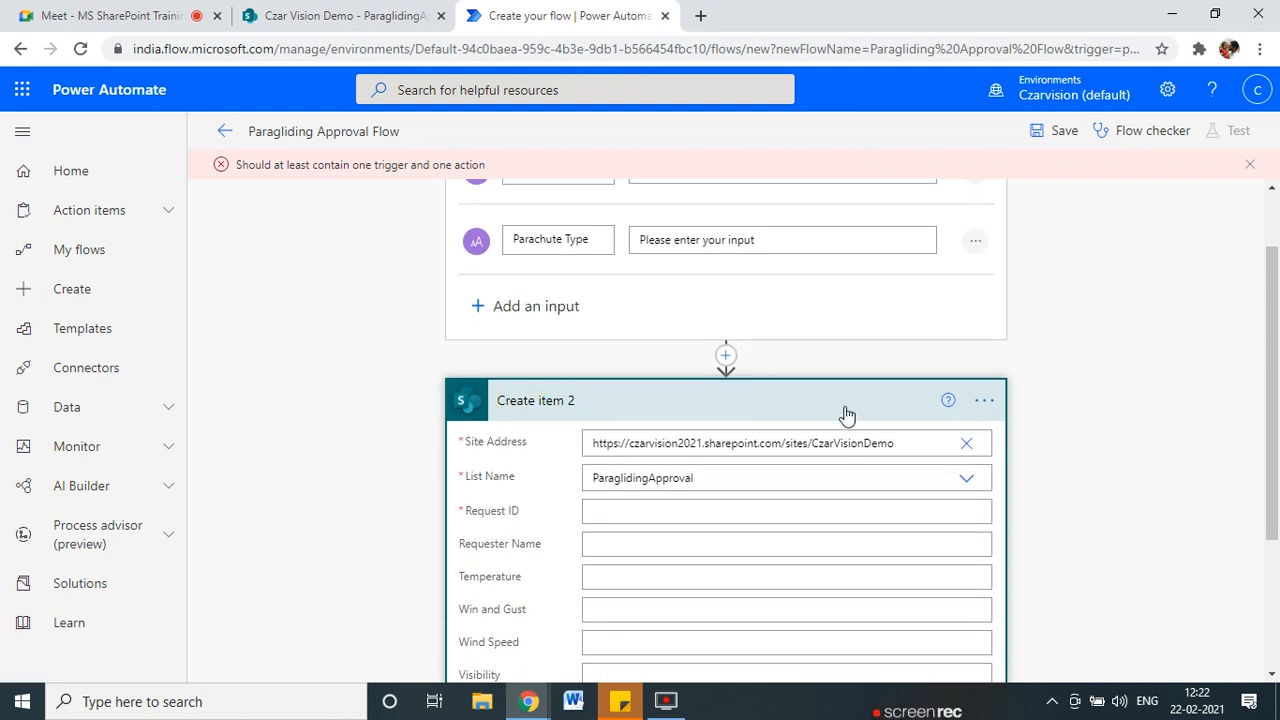
Rename the Create item 2 step to 'New Request'.
left_click(565, 405)
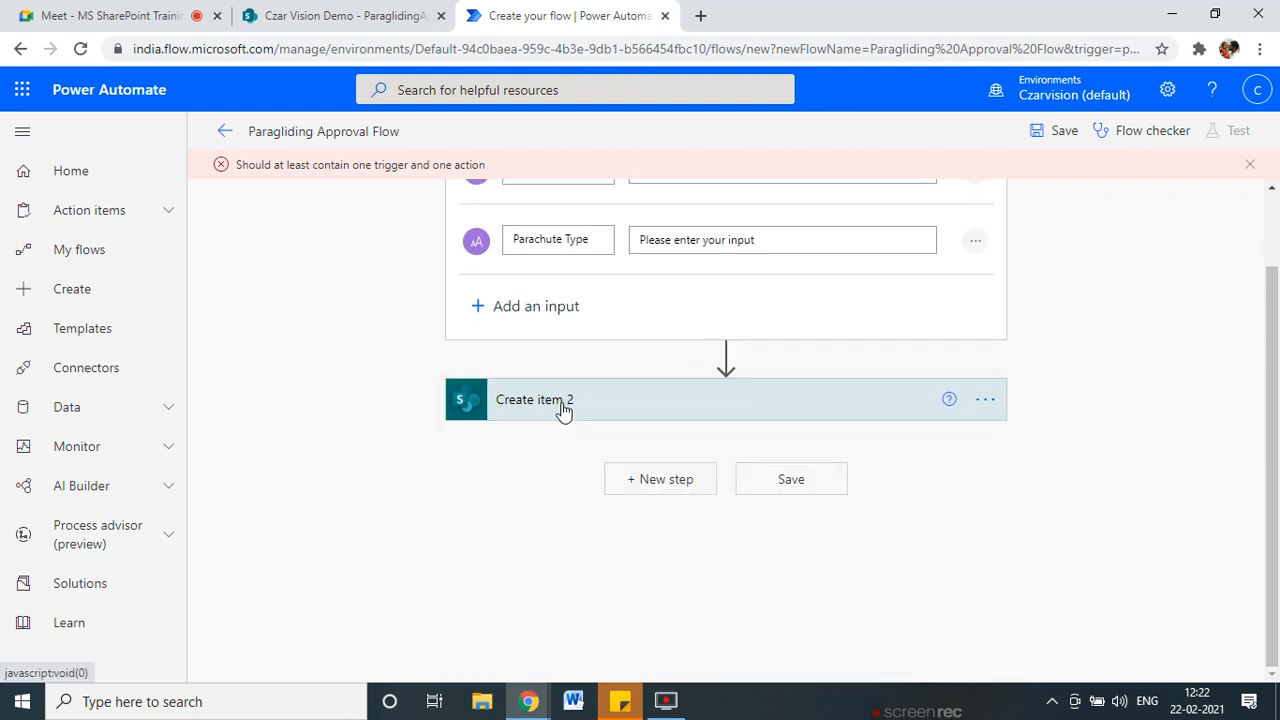
left_click(985, 399)
left_click(1066, 354)
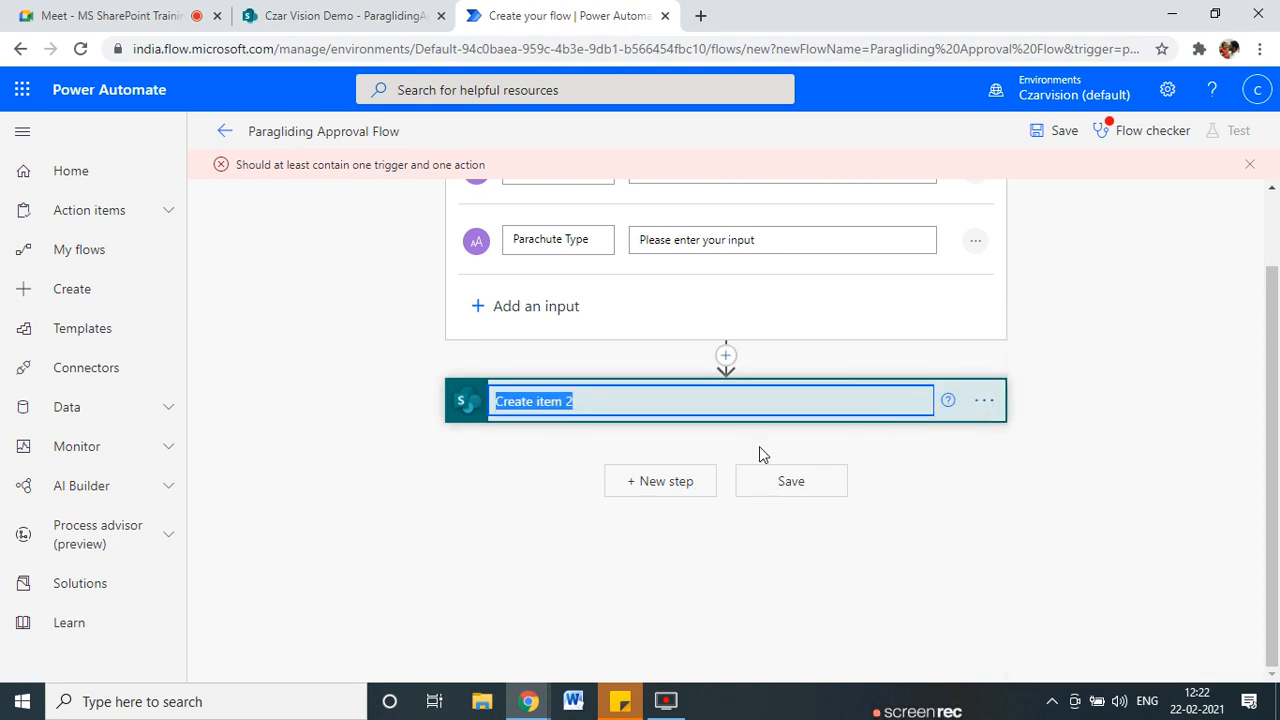
type("New Request")
left_click(452, 594)
left_click(560, 398)
scroll(522, 312, "up", 1)
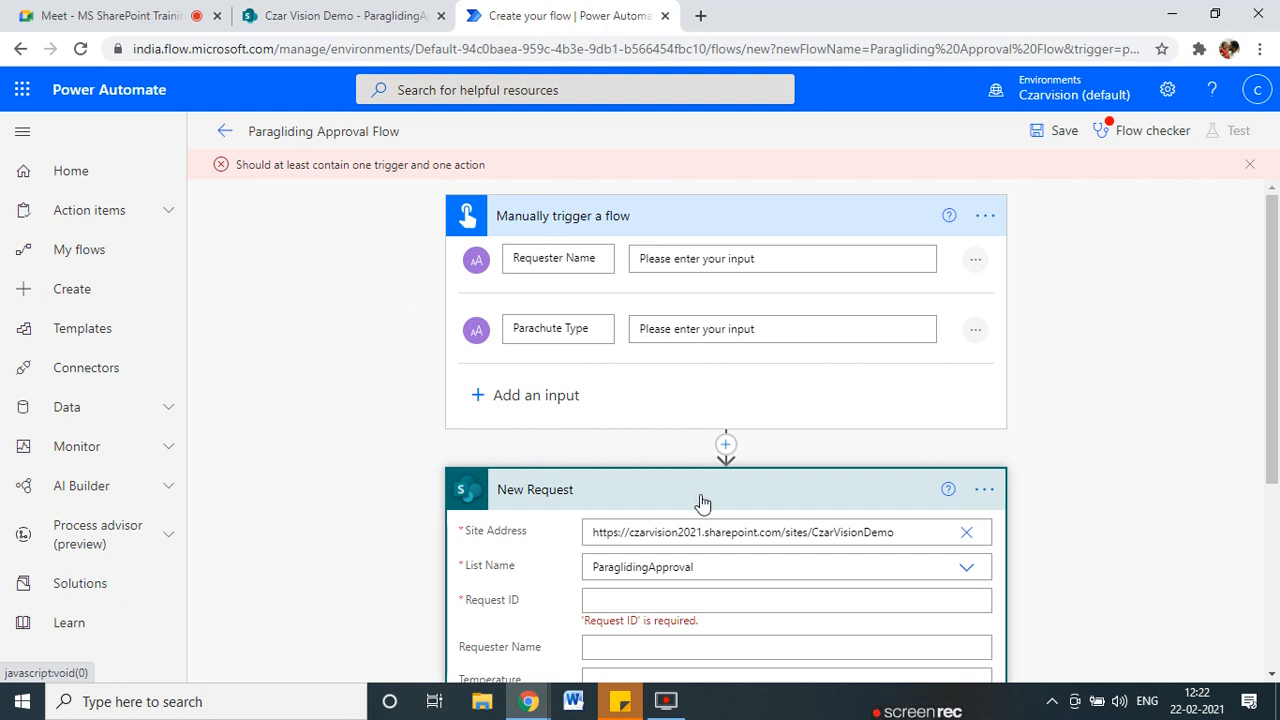
Inspect the Request ID field's dynamic content options, leaving New Request's fields empty.
scroll(572, 510, "down", 1)
left_click(658, 507)
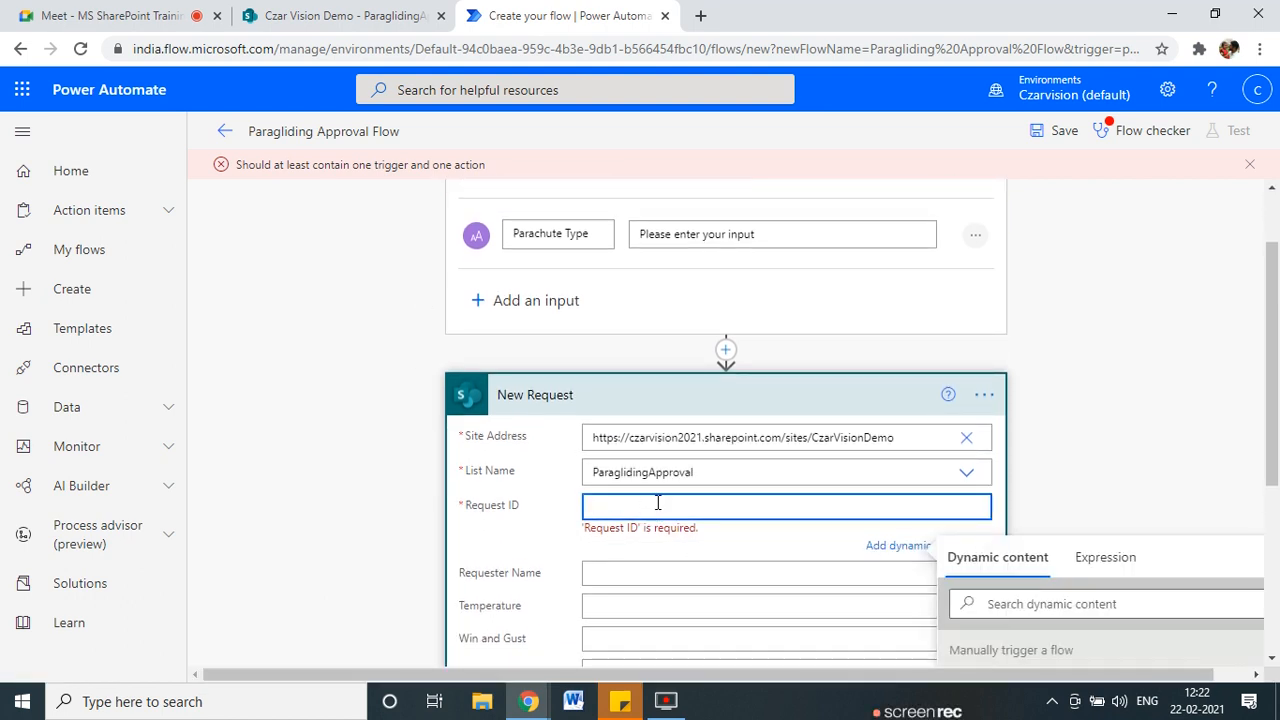
scroll(562, 300, "up", 1)
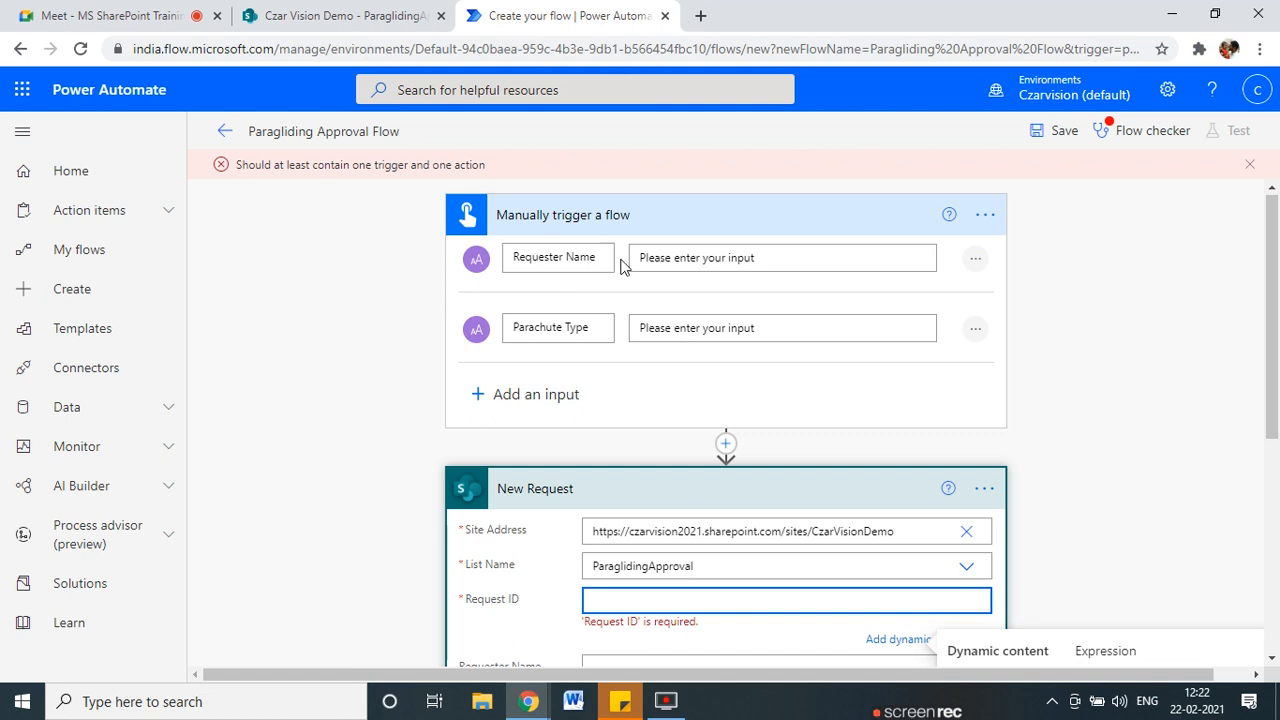
scroll(551, 540, "down", 1)
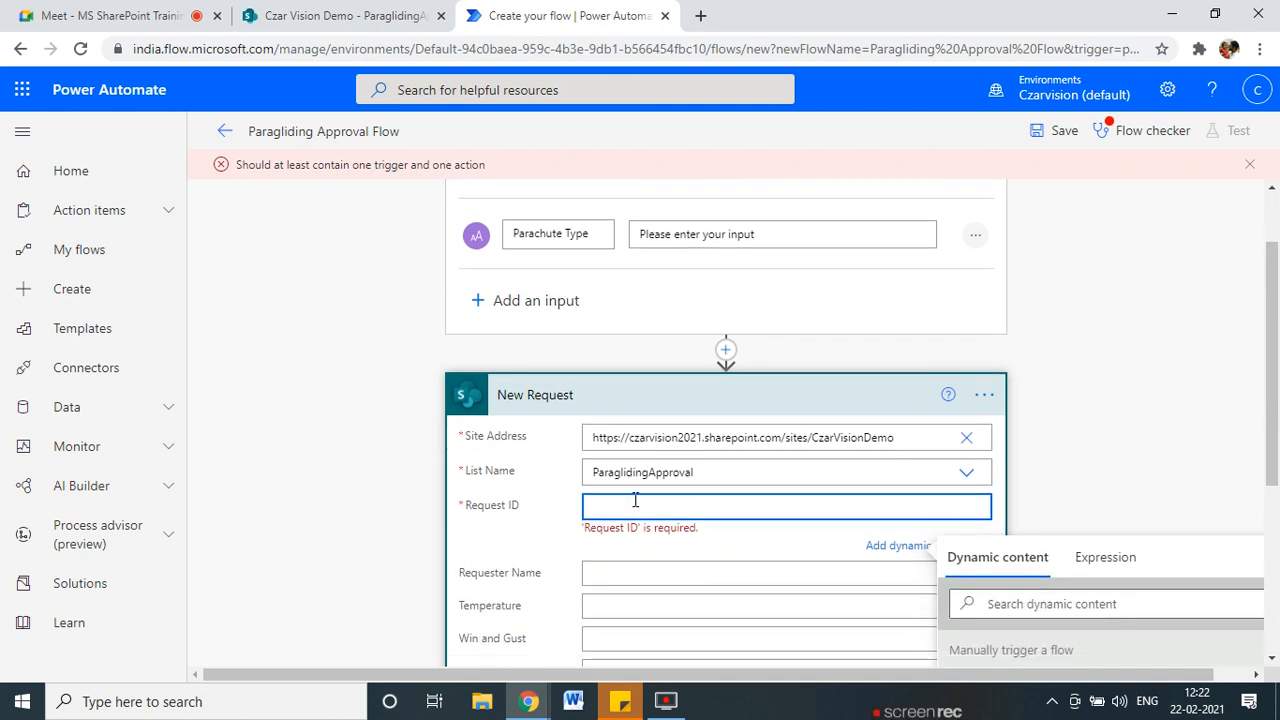
scroll(635, 500, "down", 1)
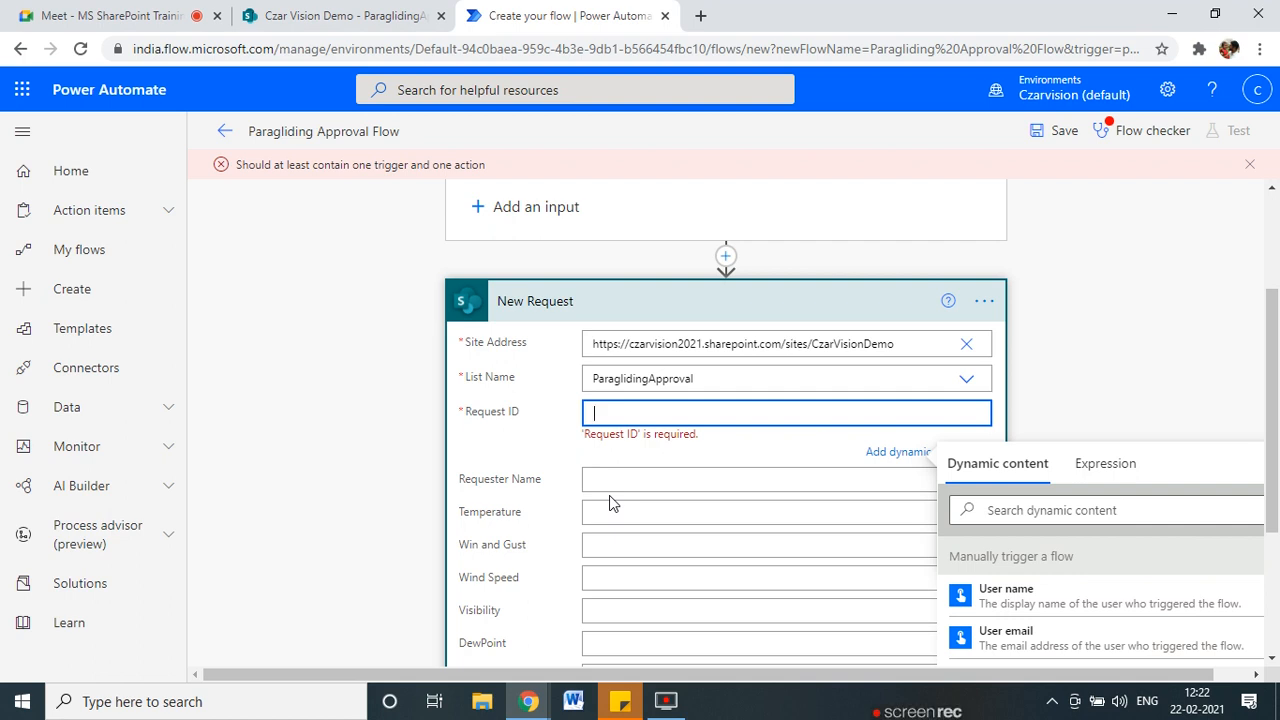
scroll(609, 495, "up", 2)
scroll(363, 598, "down", 1)
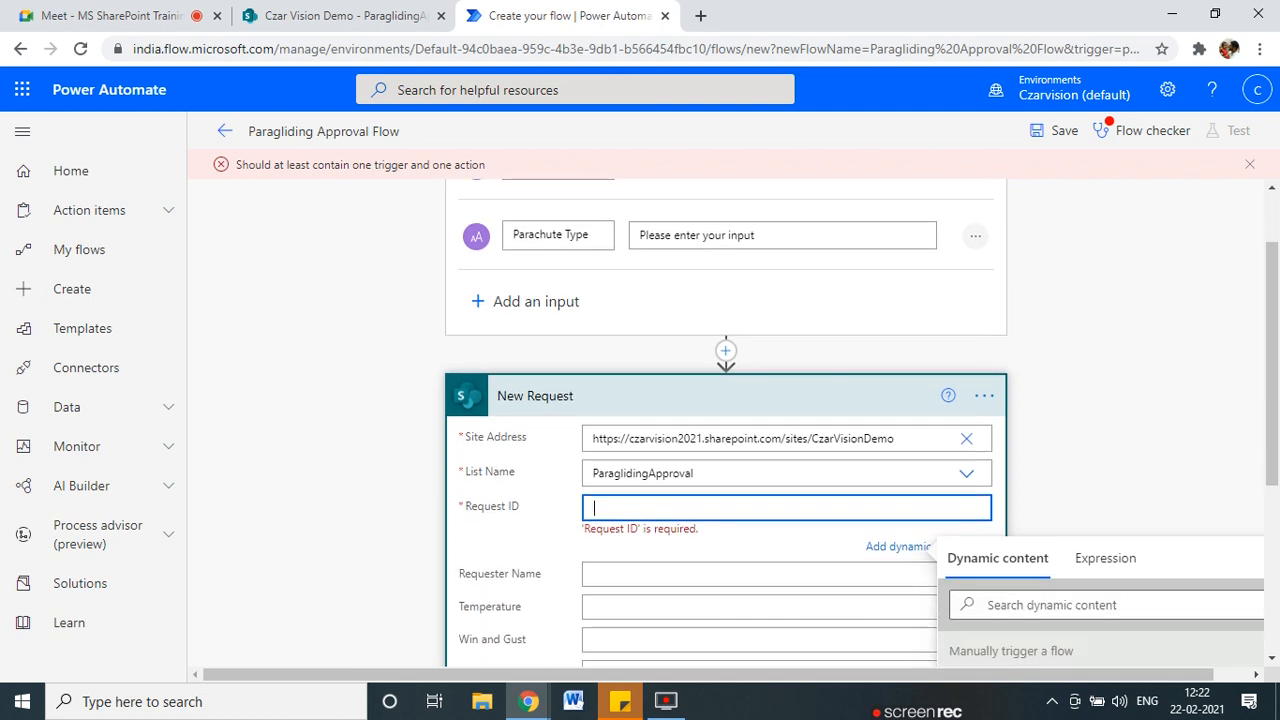
mouse_move(540, 397)
left_mouse_down()
mouse_move(574, 405)
mouse_move(490, 386)
mouse_move(578, 419)
left_mouse_up()
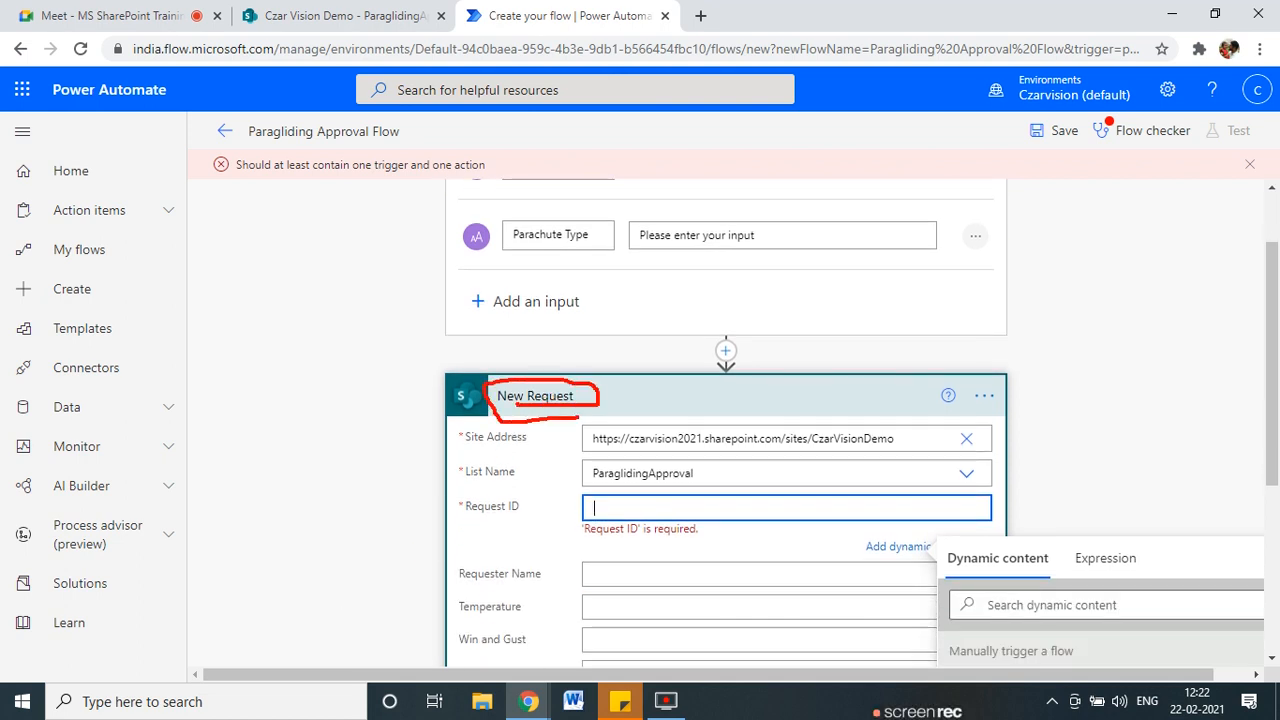
key("Escape")
left_click(292, 10)
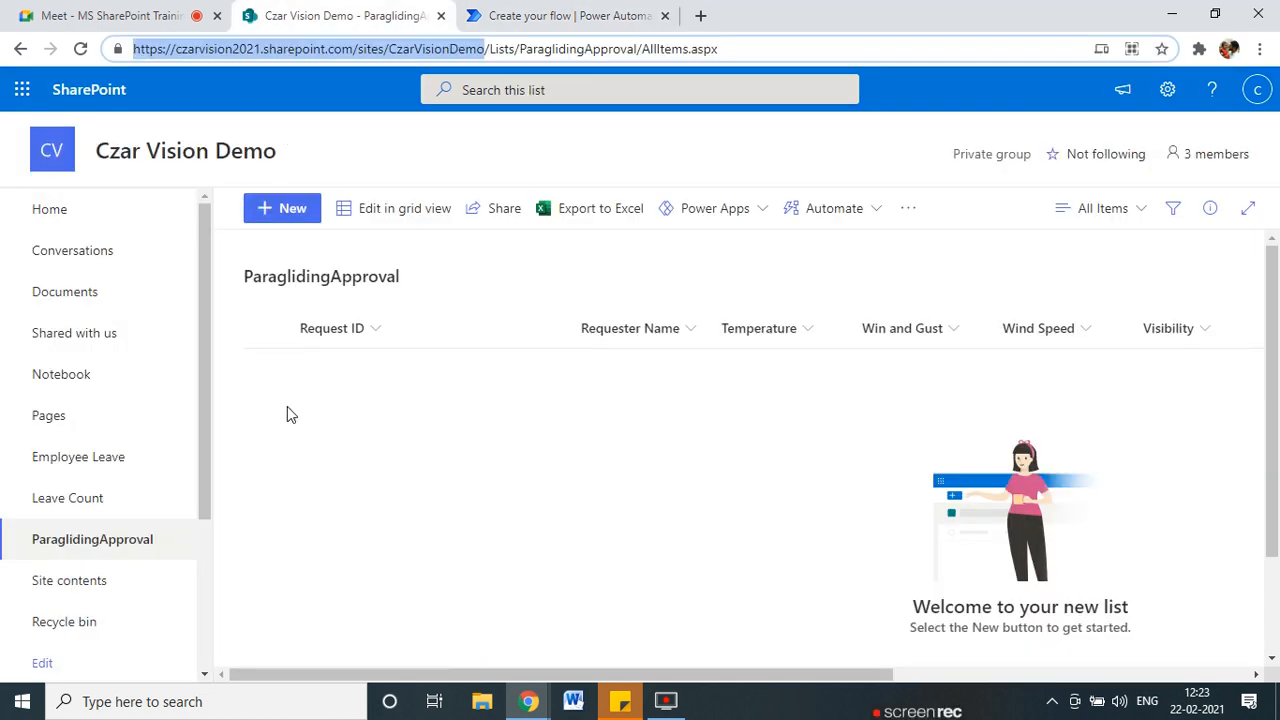
Point out the empty list, then dismiss the dynamic content suggestions in the flow.
mouse_move(228, 372)
left_mouse_down()
mouse_move(318, 368)
mouse_move(267, 390)
left_mouse_up()
key("Escape")
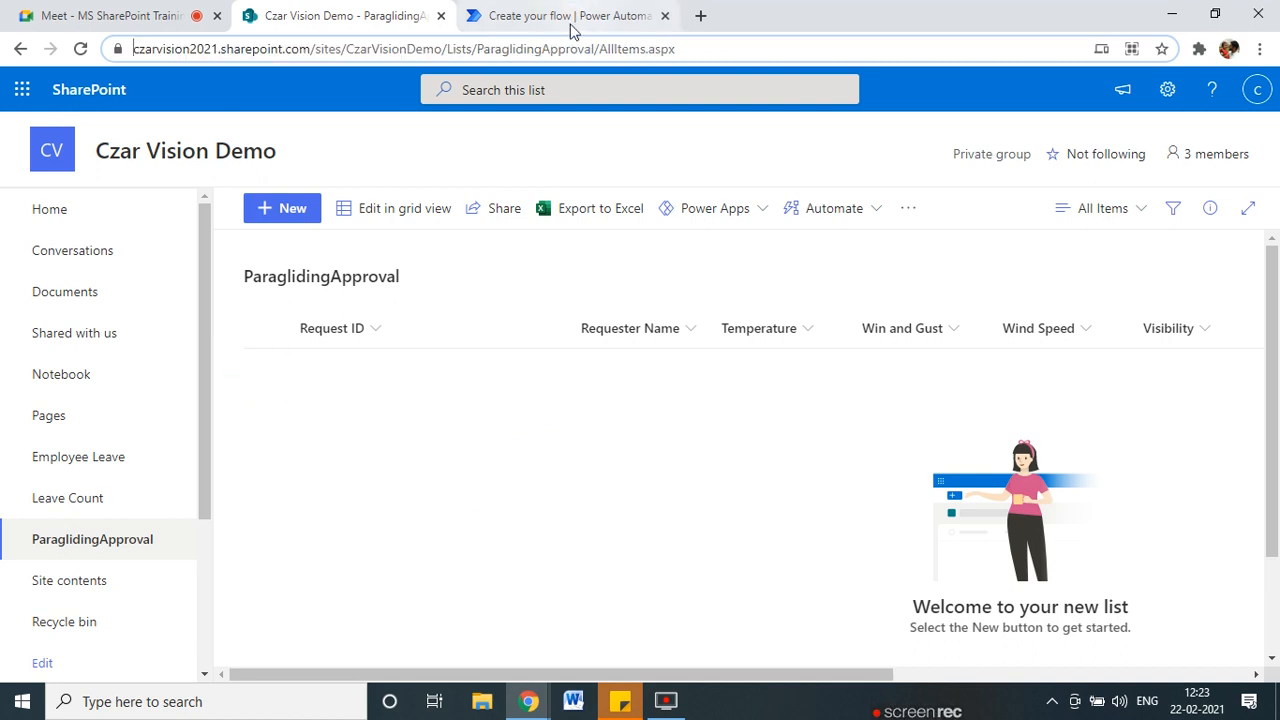
left_click(571, 20)
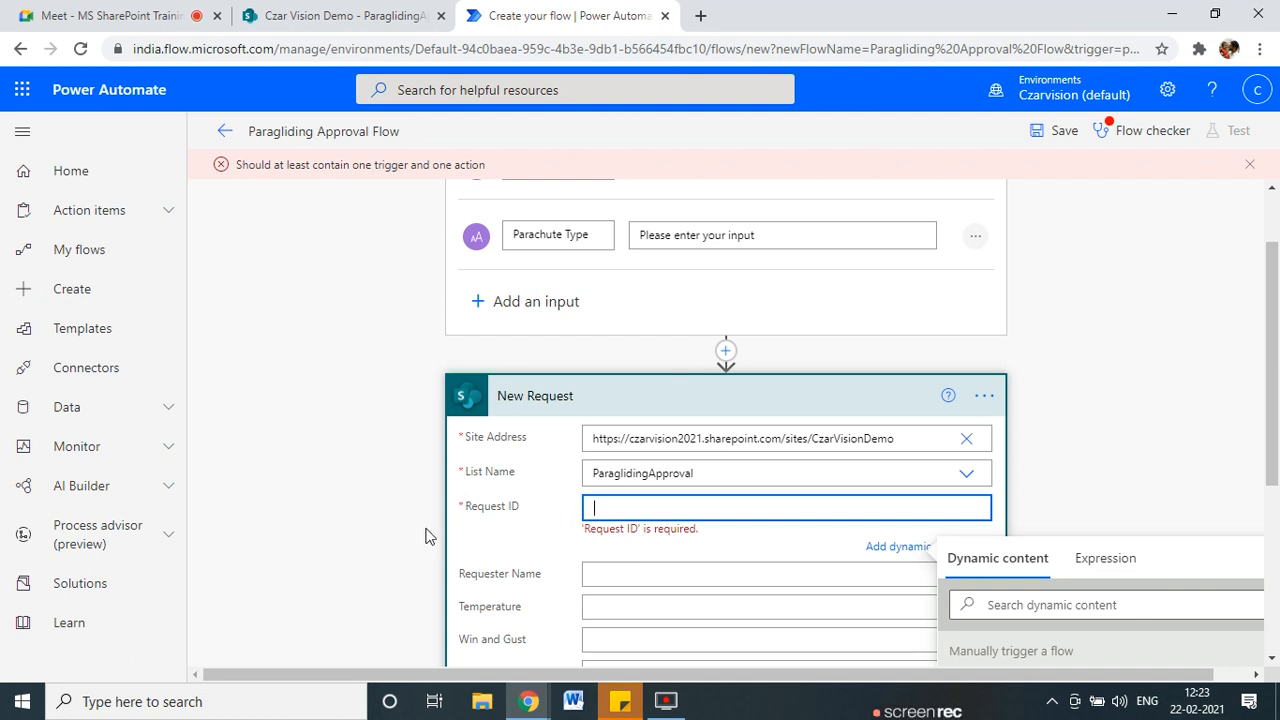
left_click(347, 511)
scroll(315, 575, "down", 2)
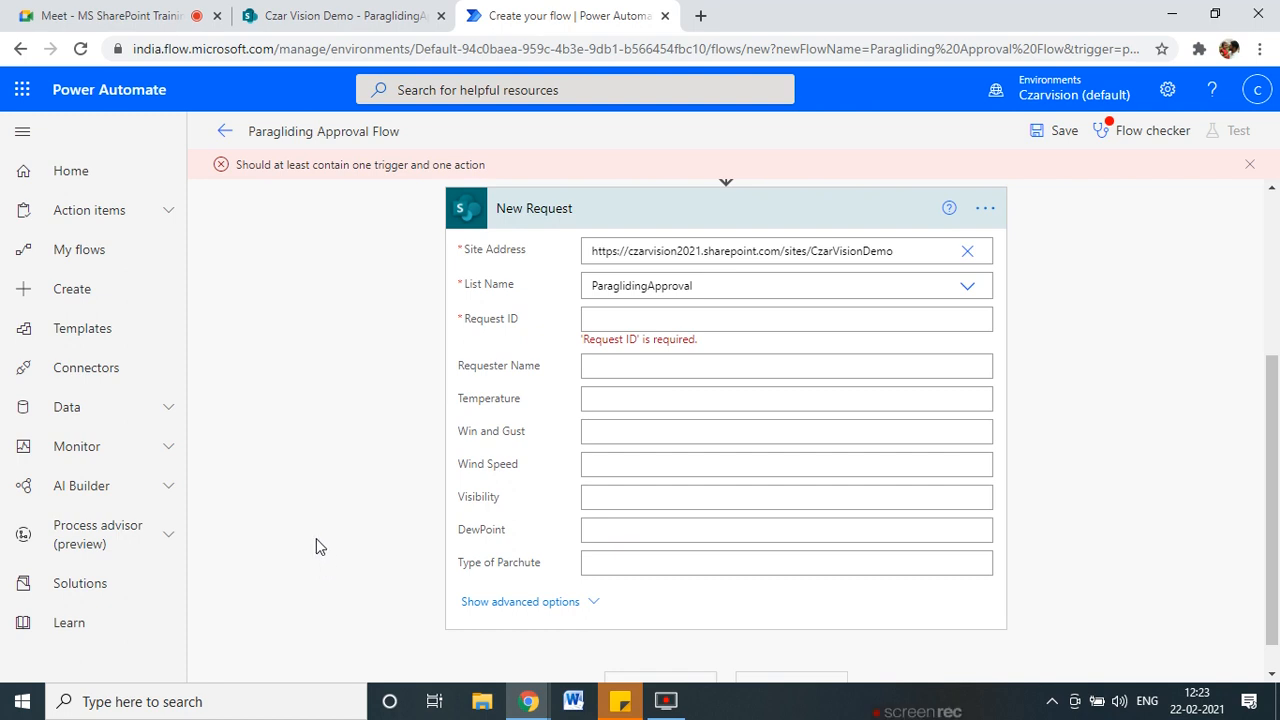
In List settings, set the Request ID column's 'Require that this column contains information' to No.
left_click(345, 15)
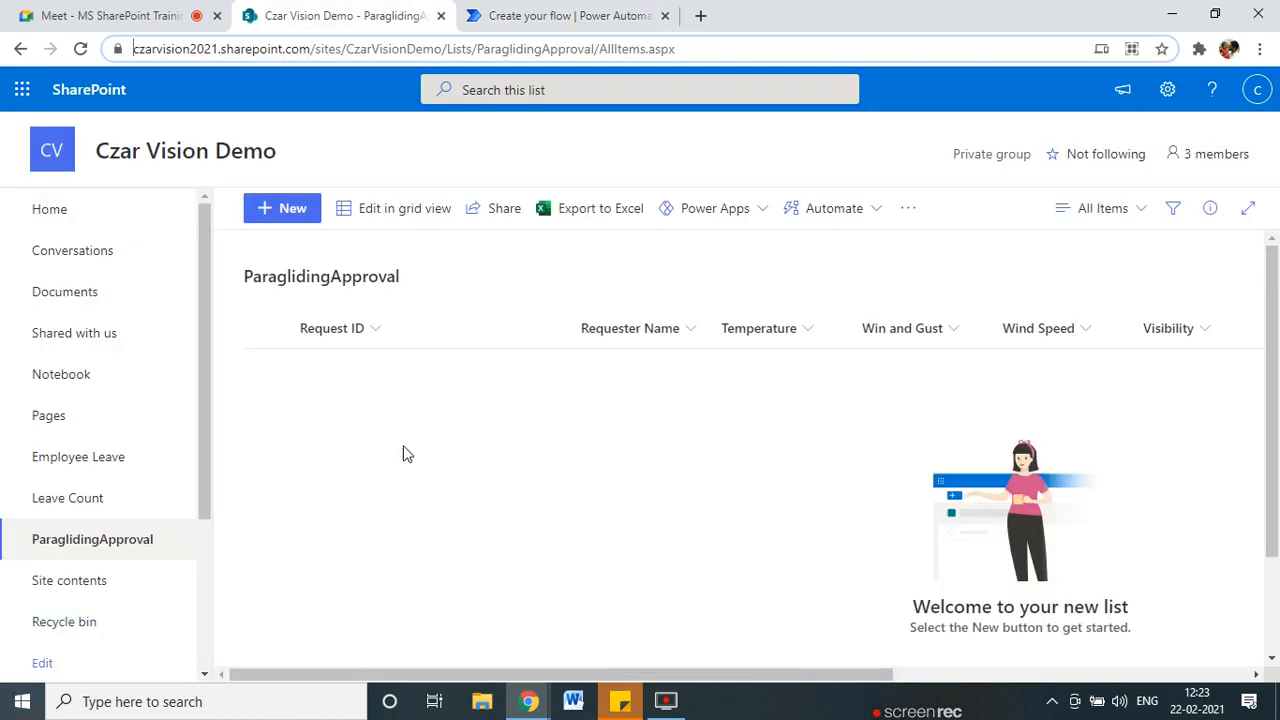
left_click(1168, 90)
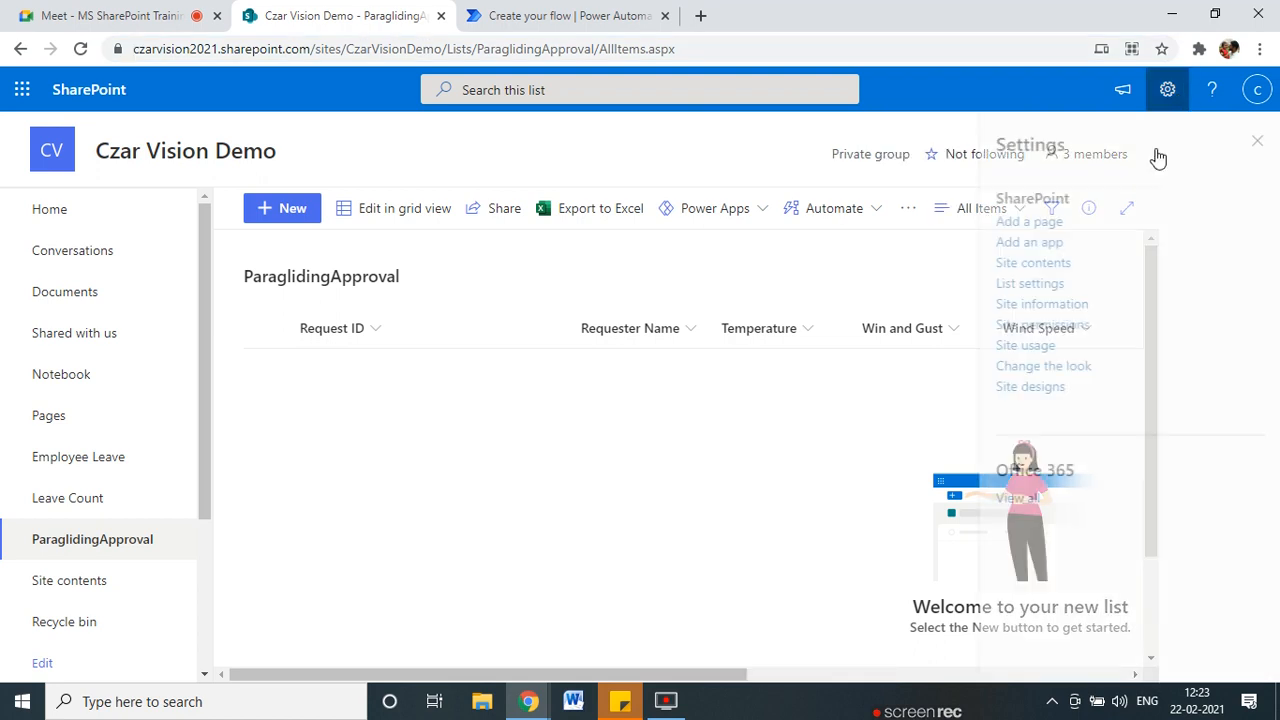
left_click(1024, 284)
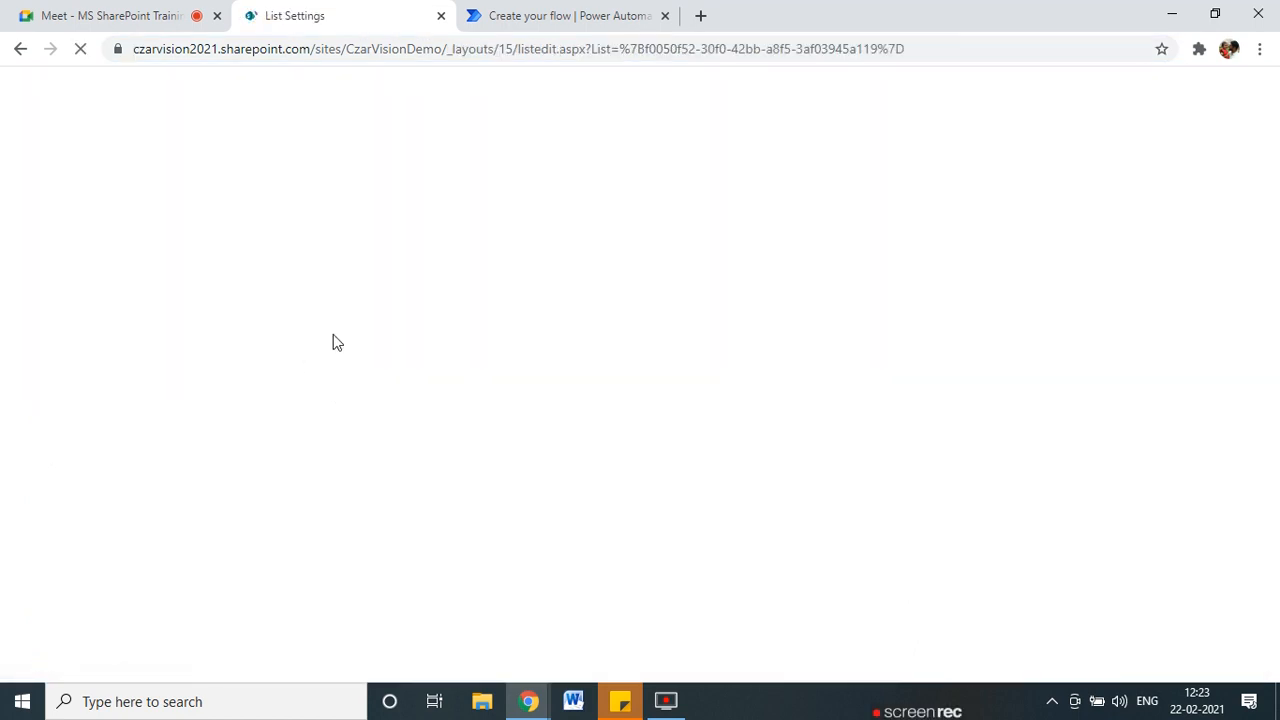
scroll(388, 588, "down", 4)
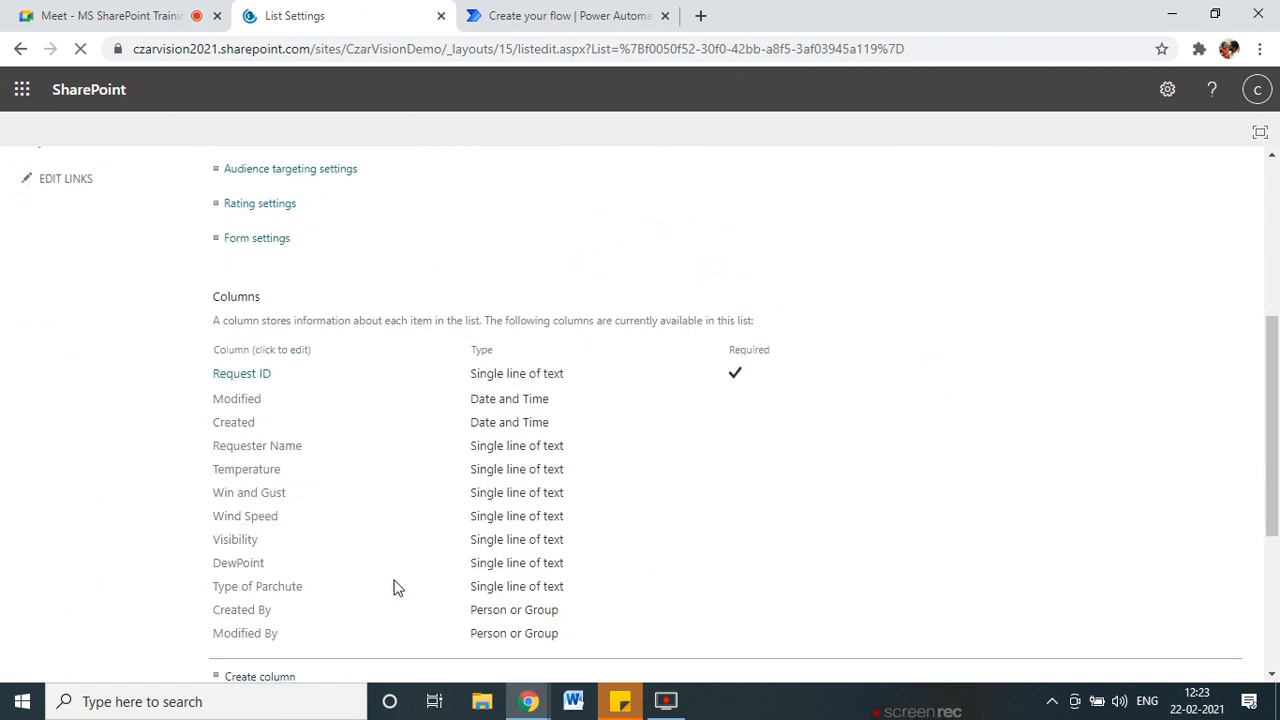
scroll(255, 370, "down", 2)
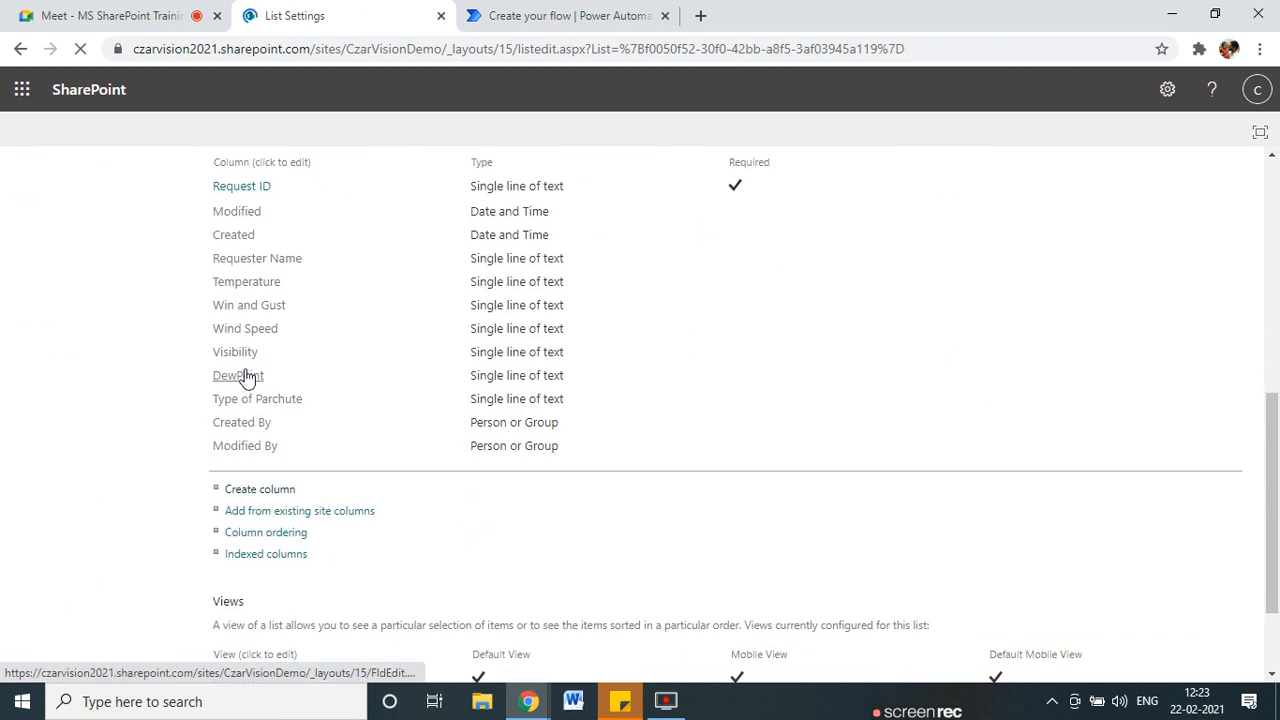
left_click(250, 187)
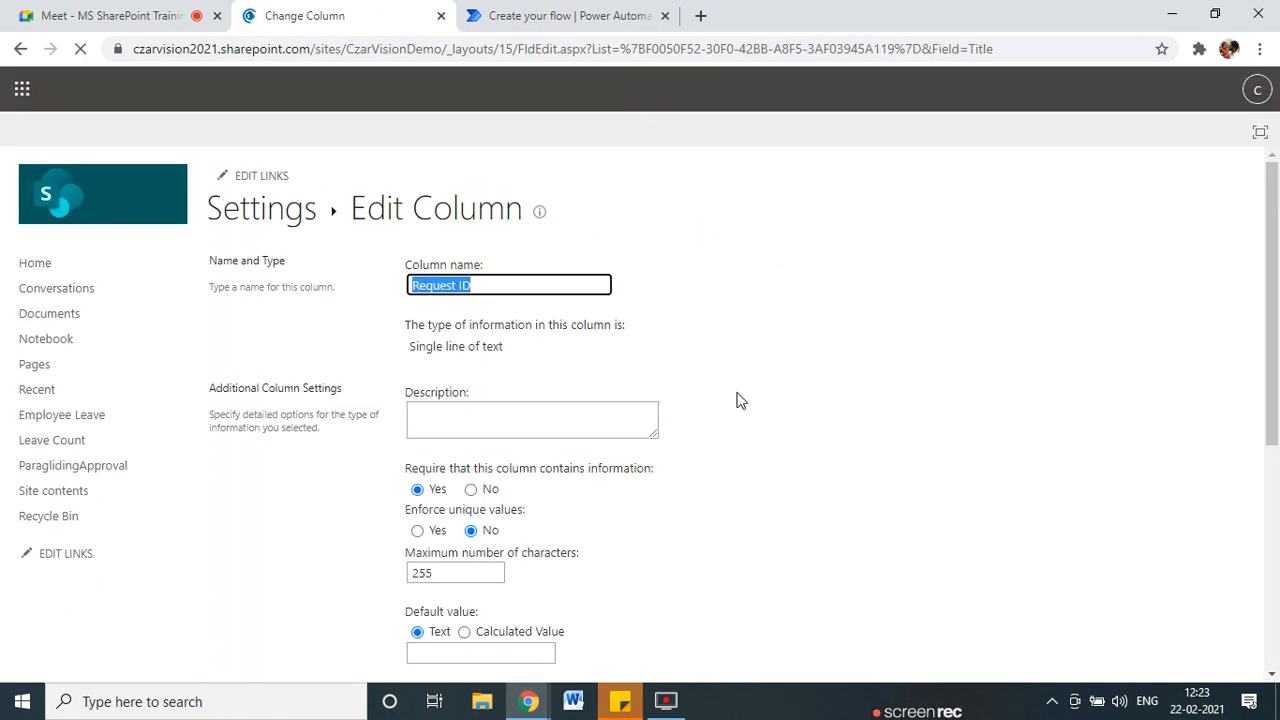
scroll(618, 558, "down", 2)
left_click(487, 300)
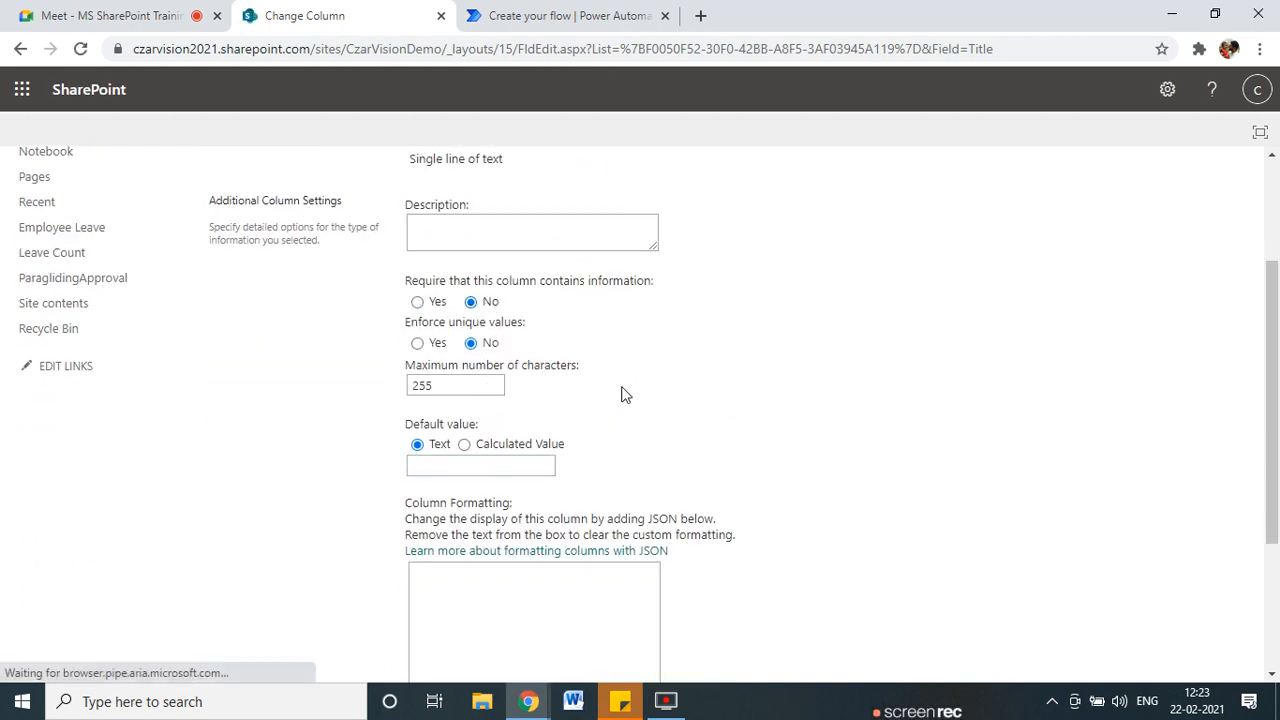
scroll(626, 392, "down", 3)
left_click(1150, 578)
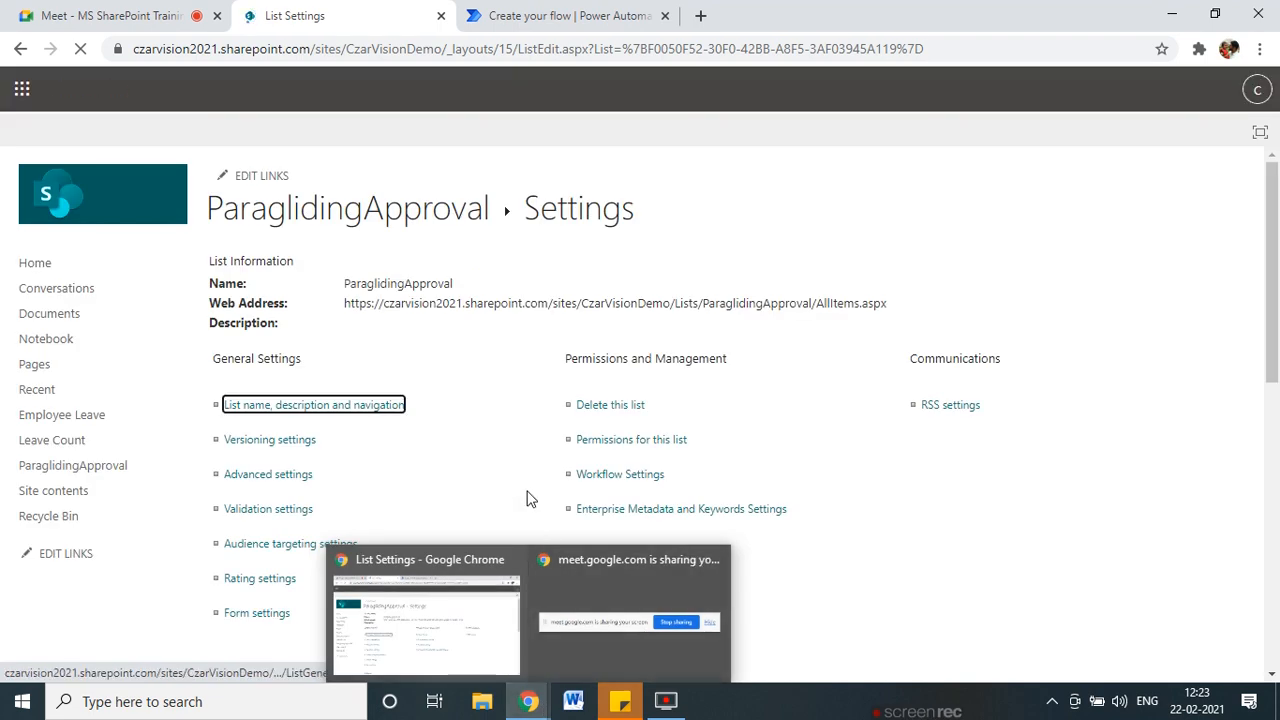
left_click(475, 16)
Refresh and reload the flow, discarding the unsaved New Request step.
left_click(80, 48)
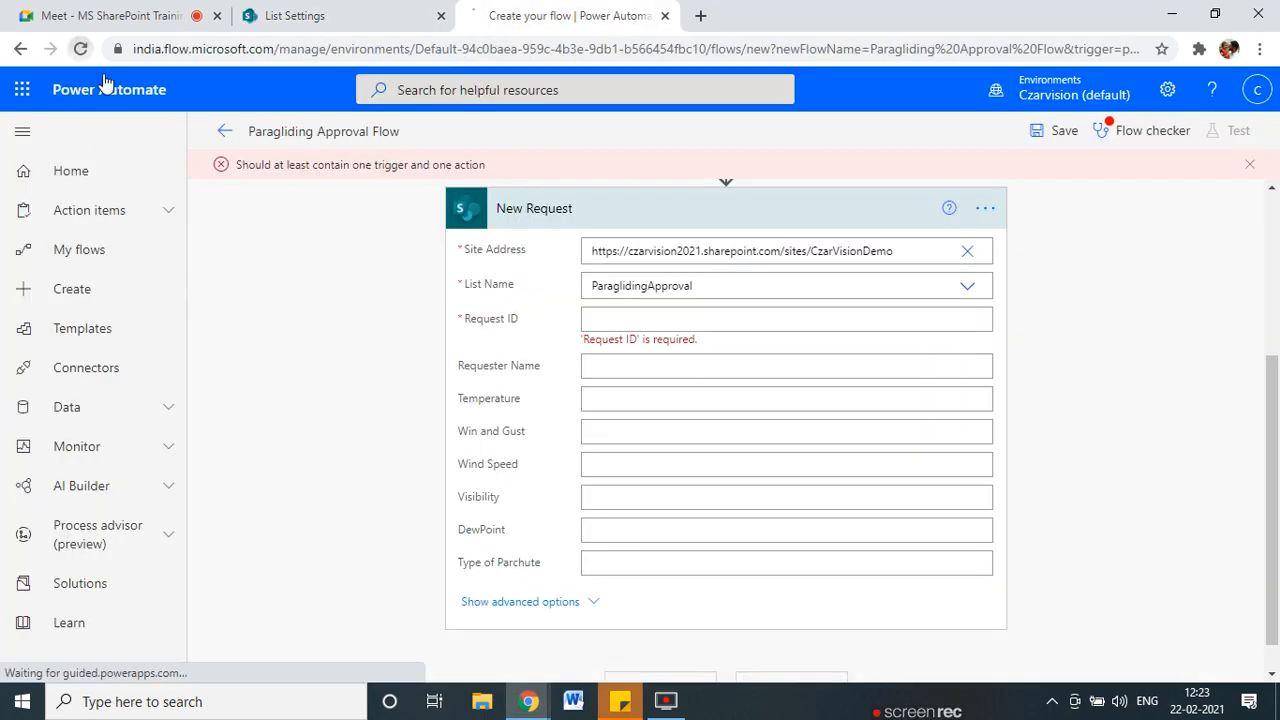
left_click(740, 154)
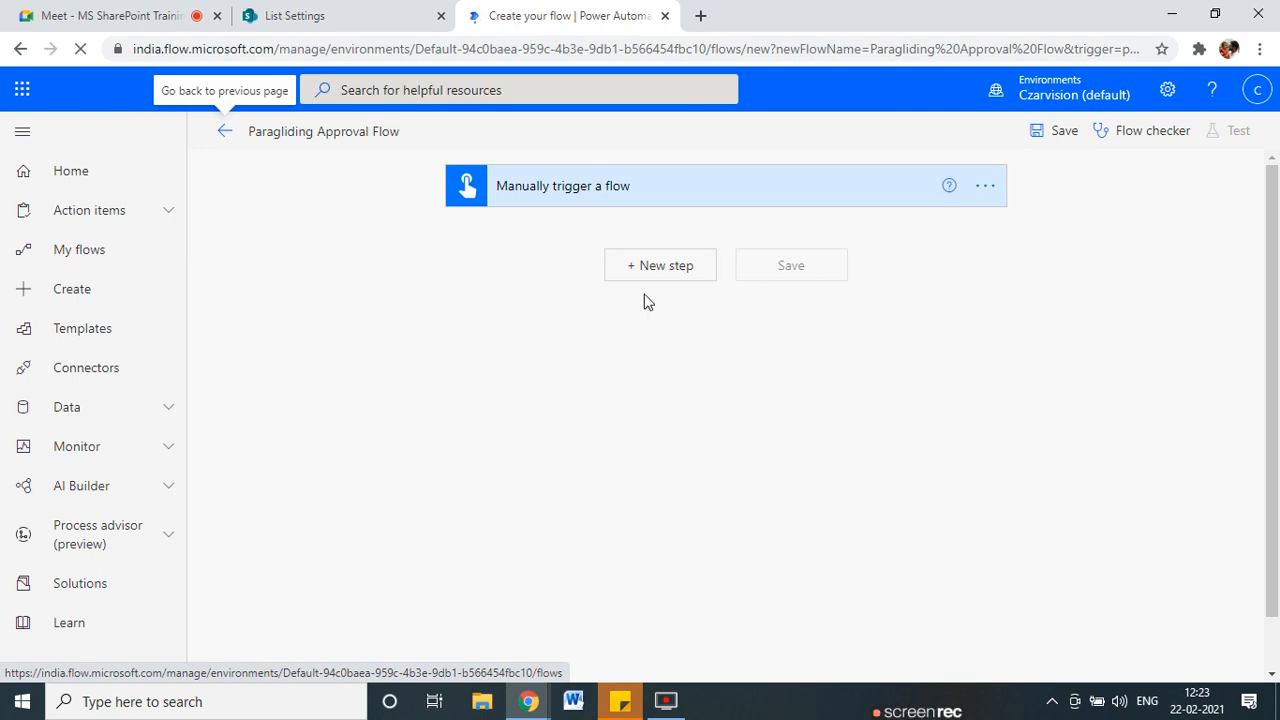
Add a SharePoint Create item step on the CzarVisionDemo site's ParaglidingApproval list with advanced options shown.
left_click(662, 275)
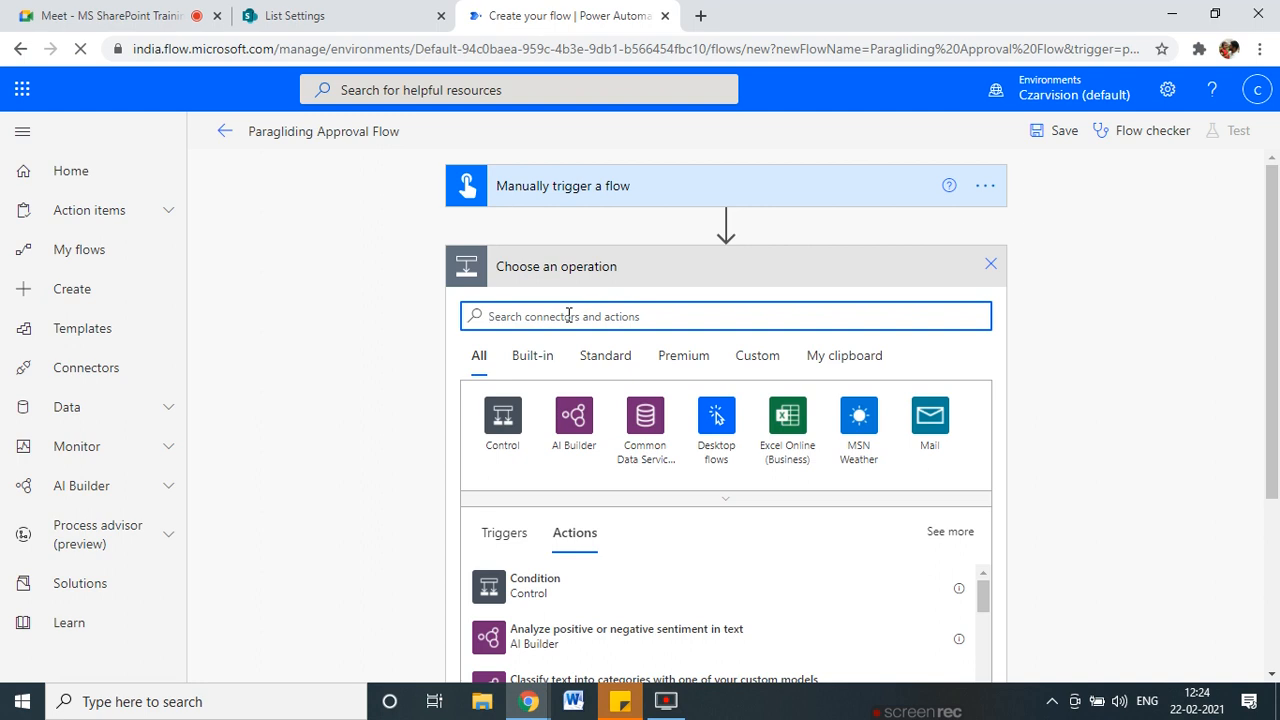
type("create")
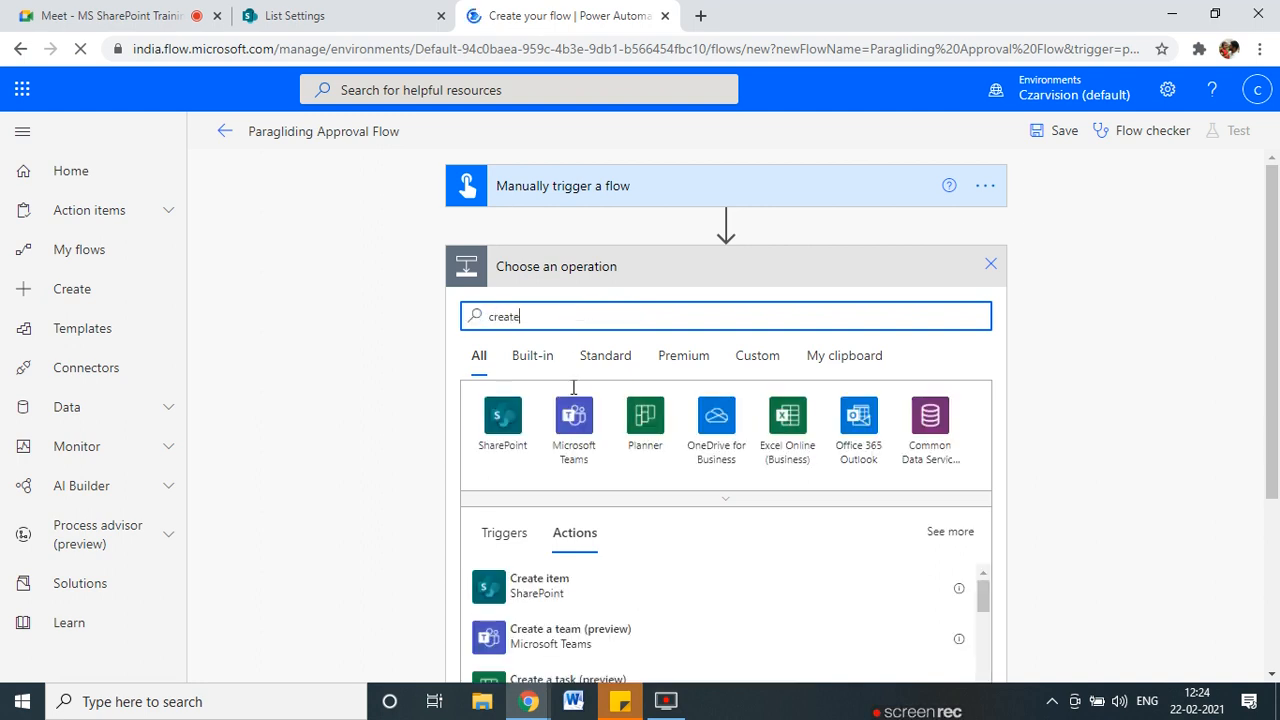
scroll(575, 505, "down", 1)
left_click(543, 500)
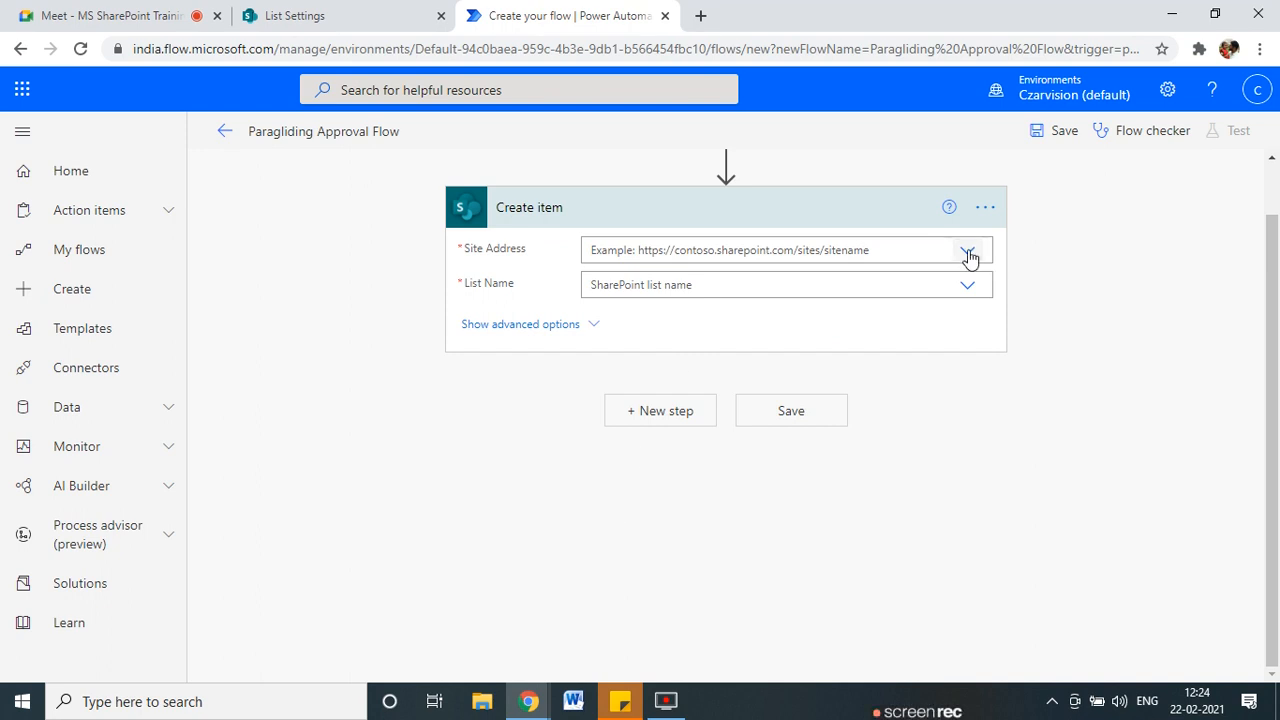
left_click(969, 254)
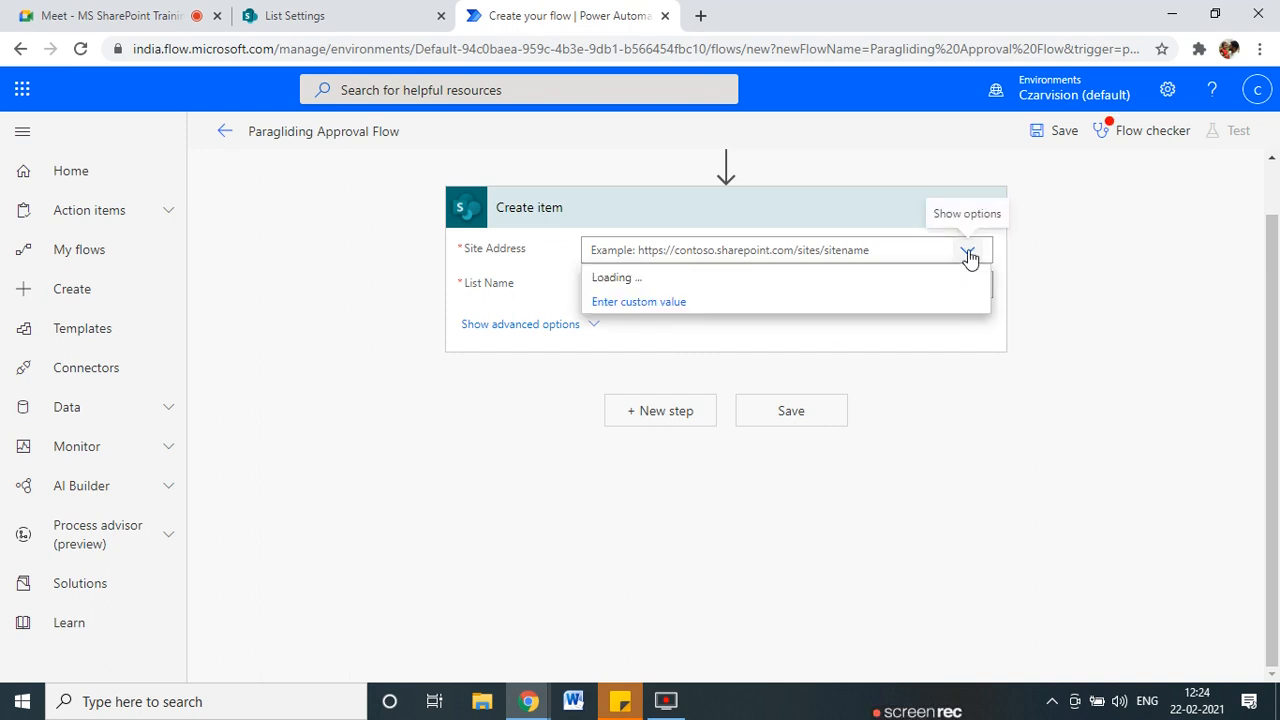
left_click(659, 310)
type("https://czarvision2021.sharepoint.com/sites/CzarVisionDemo")
left_click(680, 304)
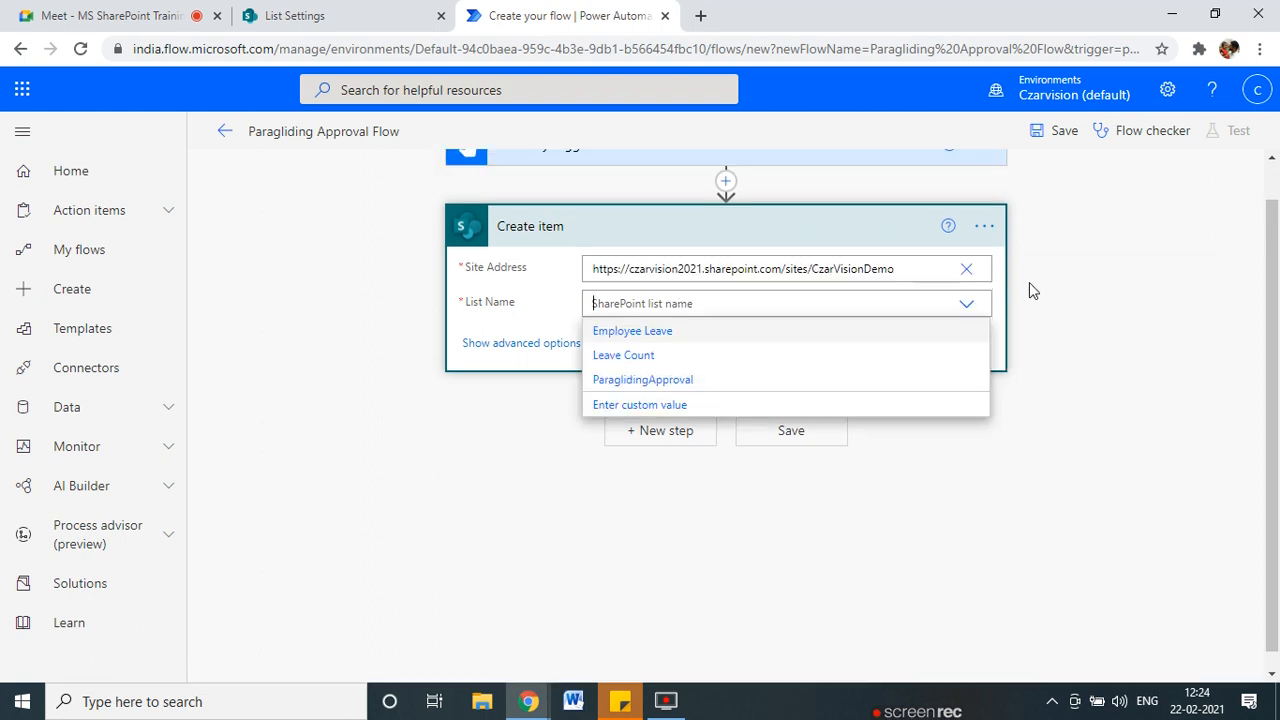
left_click(645, 381)
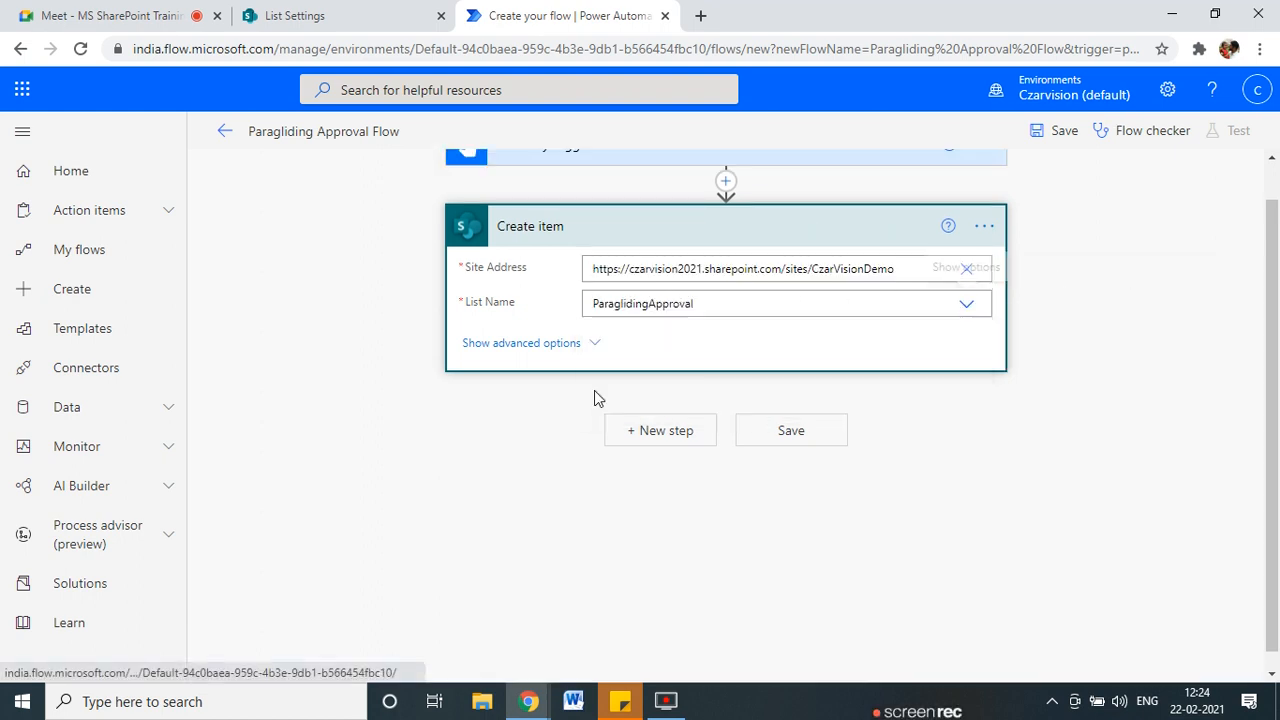
left_click(571, 346)
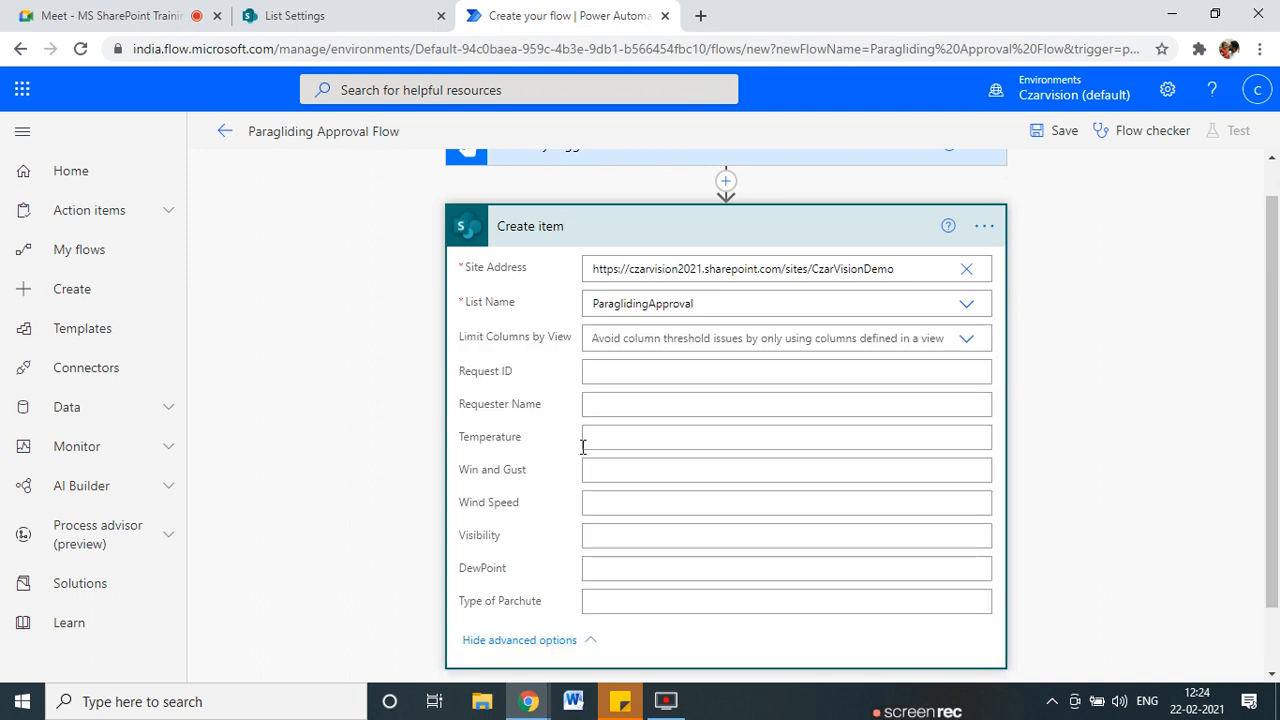
Add a text input named Requester Name to the manual trigger.
scroll(590, 215, "down", 1)
left_click(609, 326)
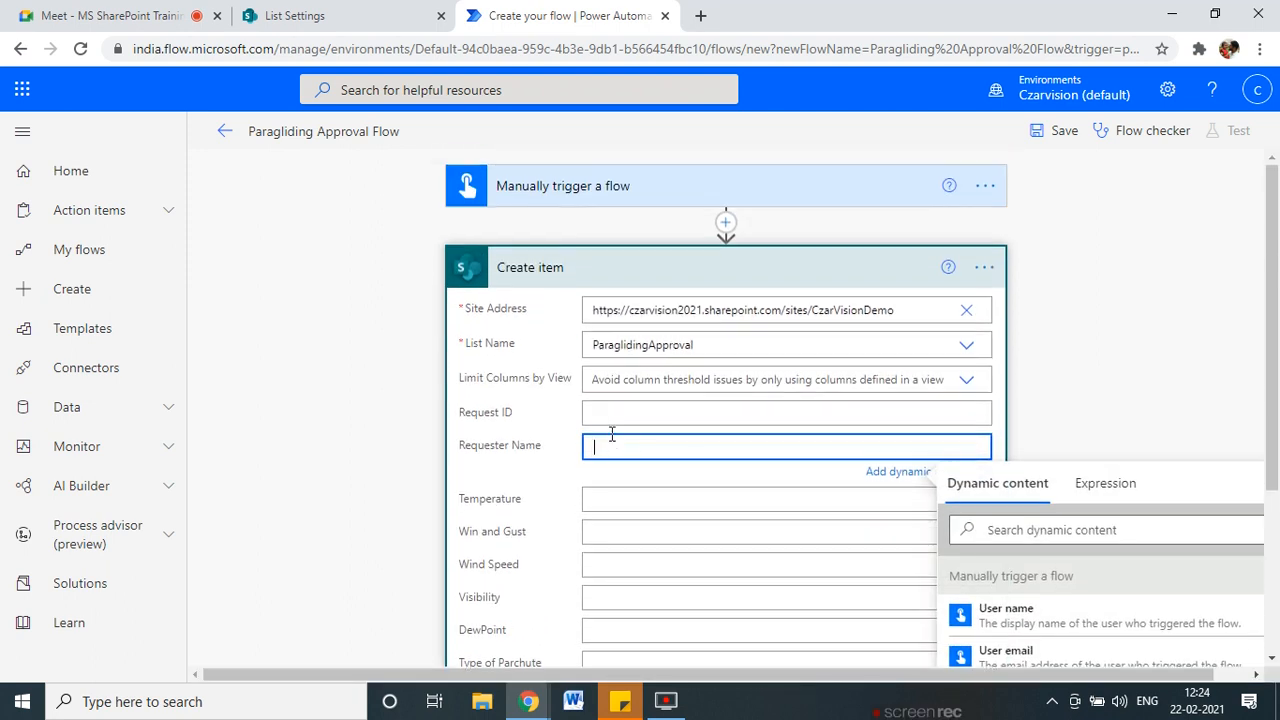
scroll(900, 525, "down", 2)
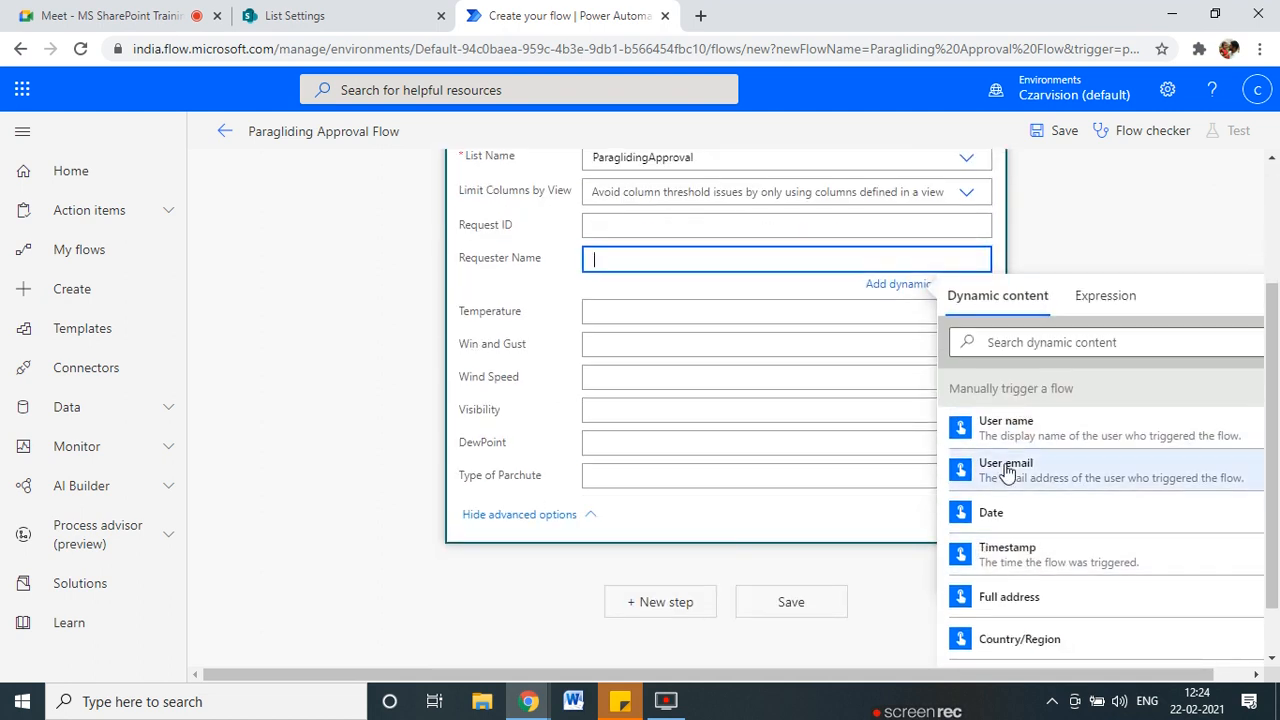
scroll(1008, 410, "up", 2)
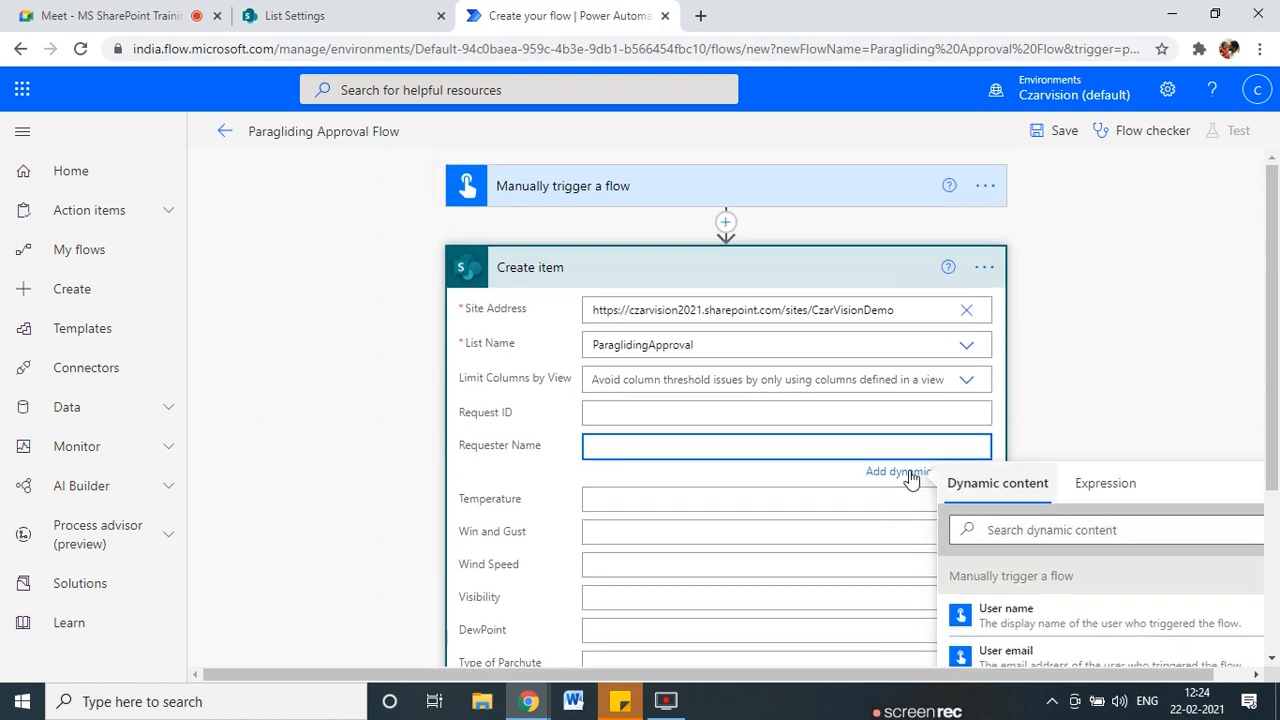
left_click(551, 197)
left_click(530, 248)
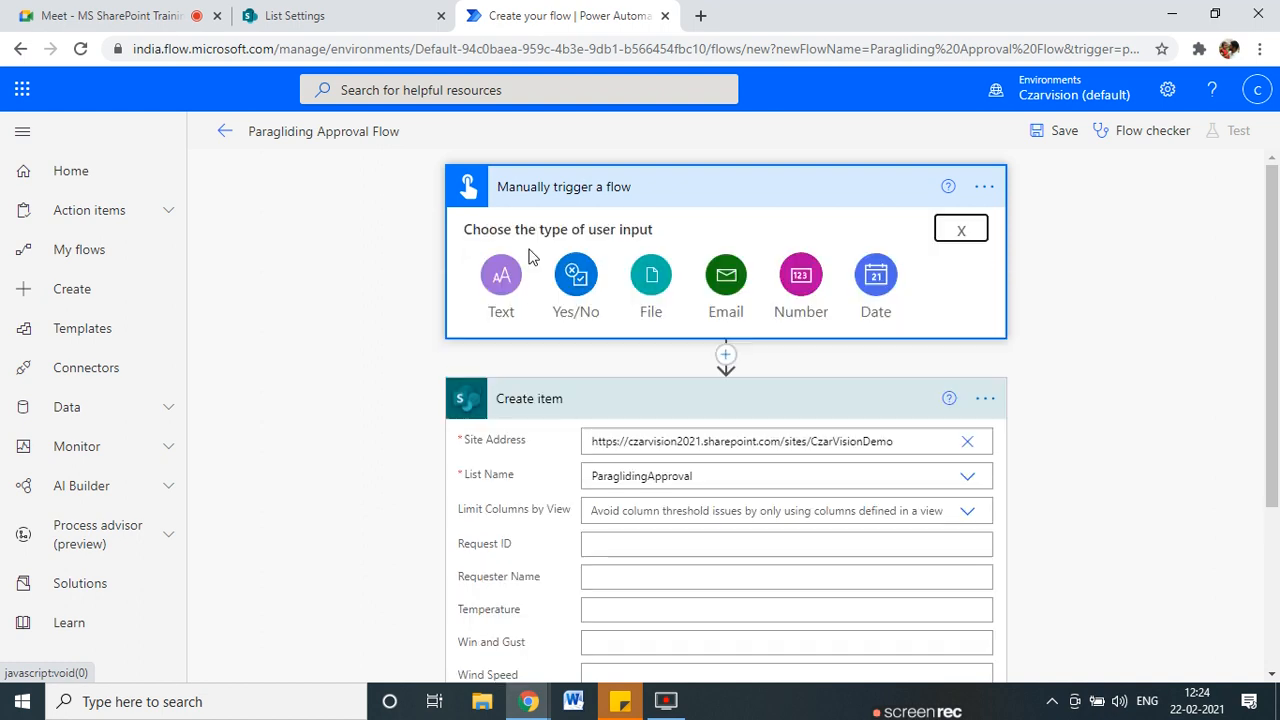
left_click(518, 284)
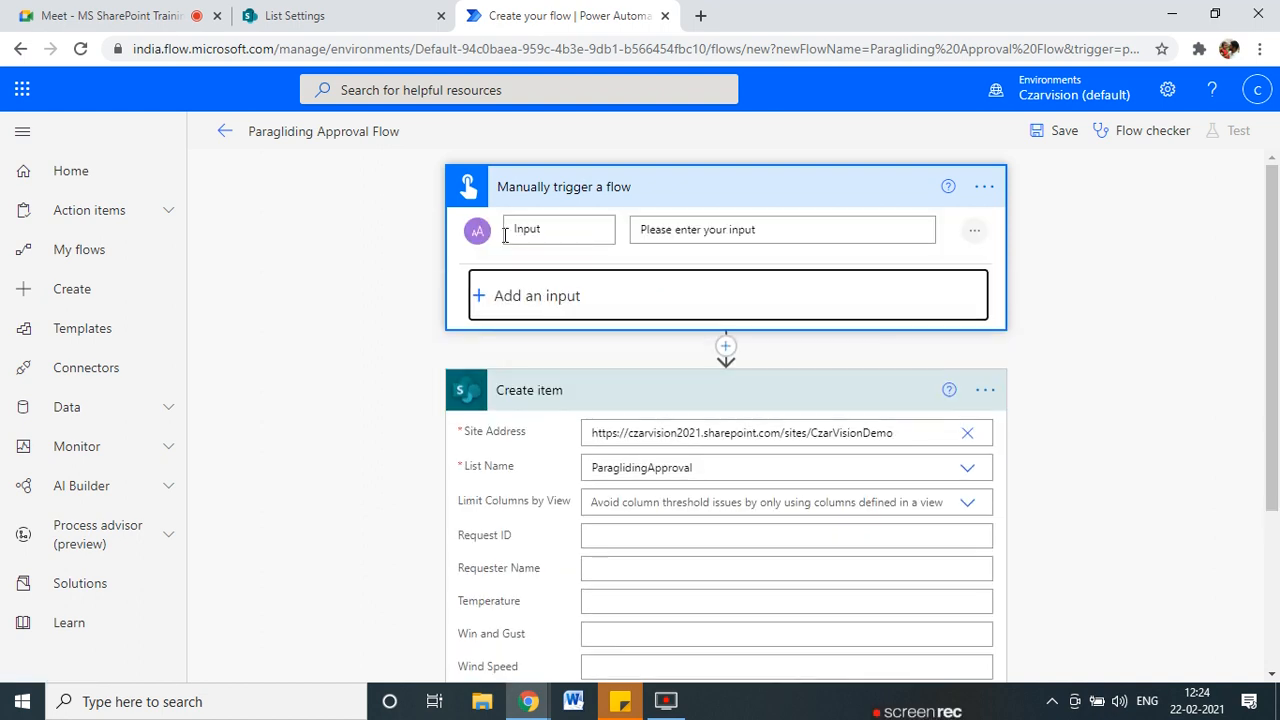
type("Re")
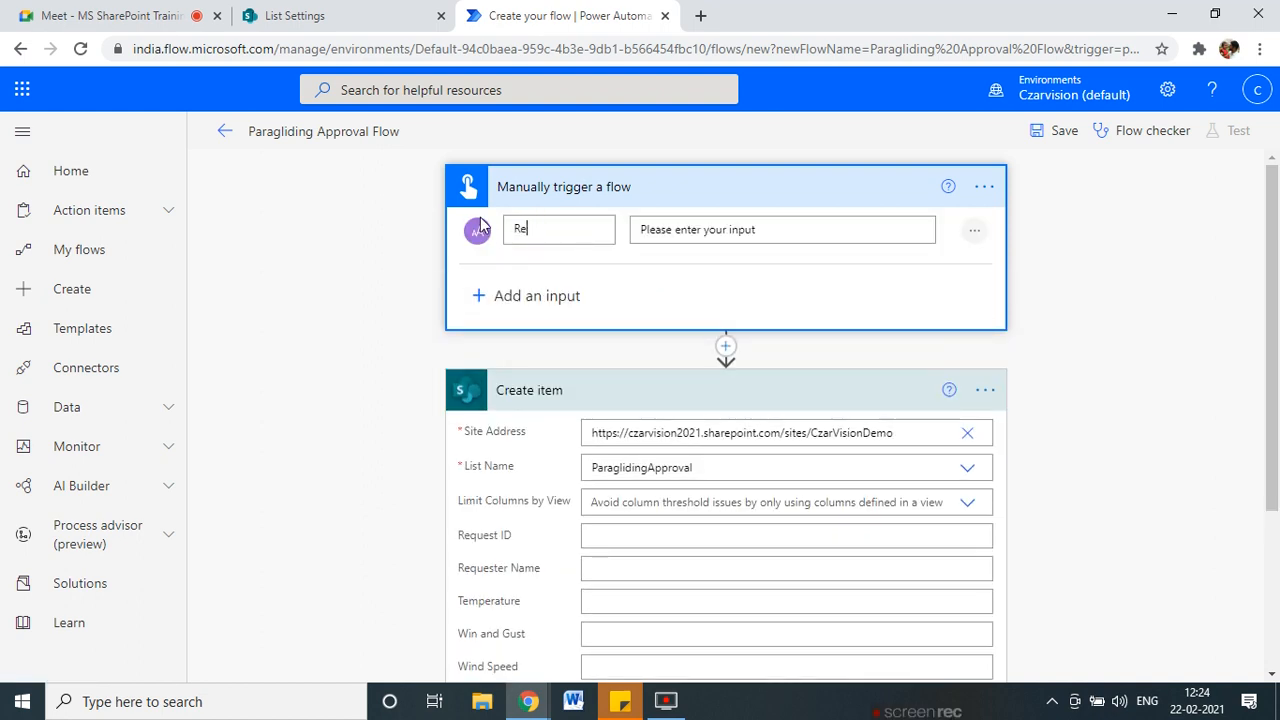
type("quester Name")
Add a second text input named Parachute Type.
left_click(562, 306)
left_click(510, 330)
type("Parachute Type")
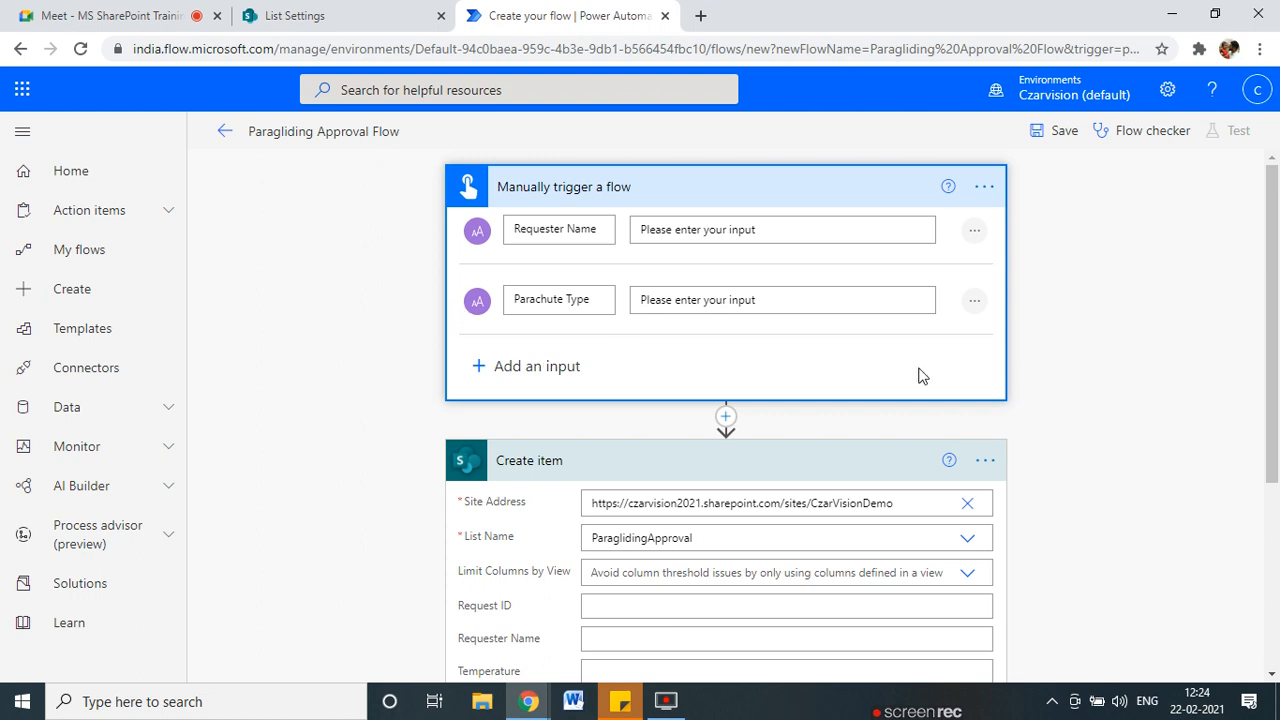
scroll(920, 376, "down", 3)
Fill Create item's Requester Name field with the trigger's Requester Name value.
left_click(638, 332)
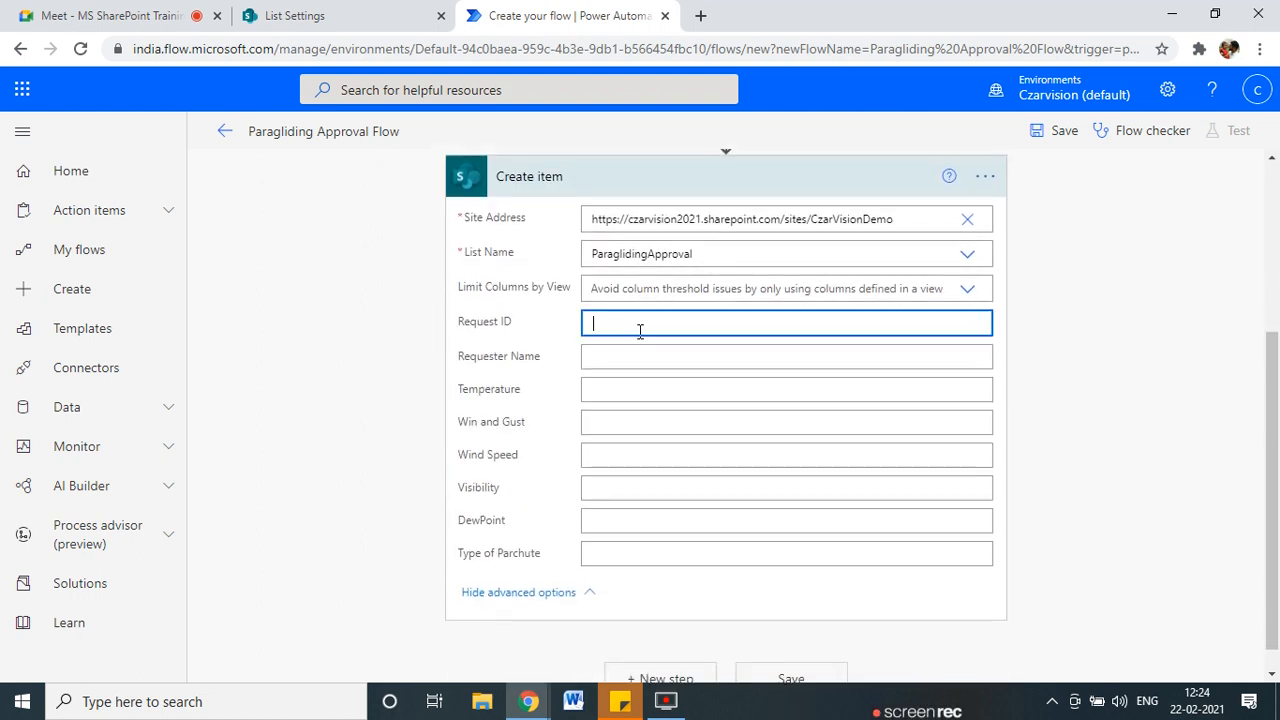
left_click(600, 370)
scroll(1078, 540, "down", 2)
scroll(1073, 569, "down", 1)
scroll(1050, 600, "down", 2)
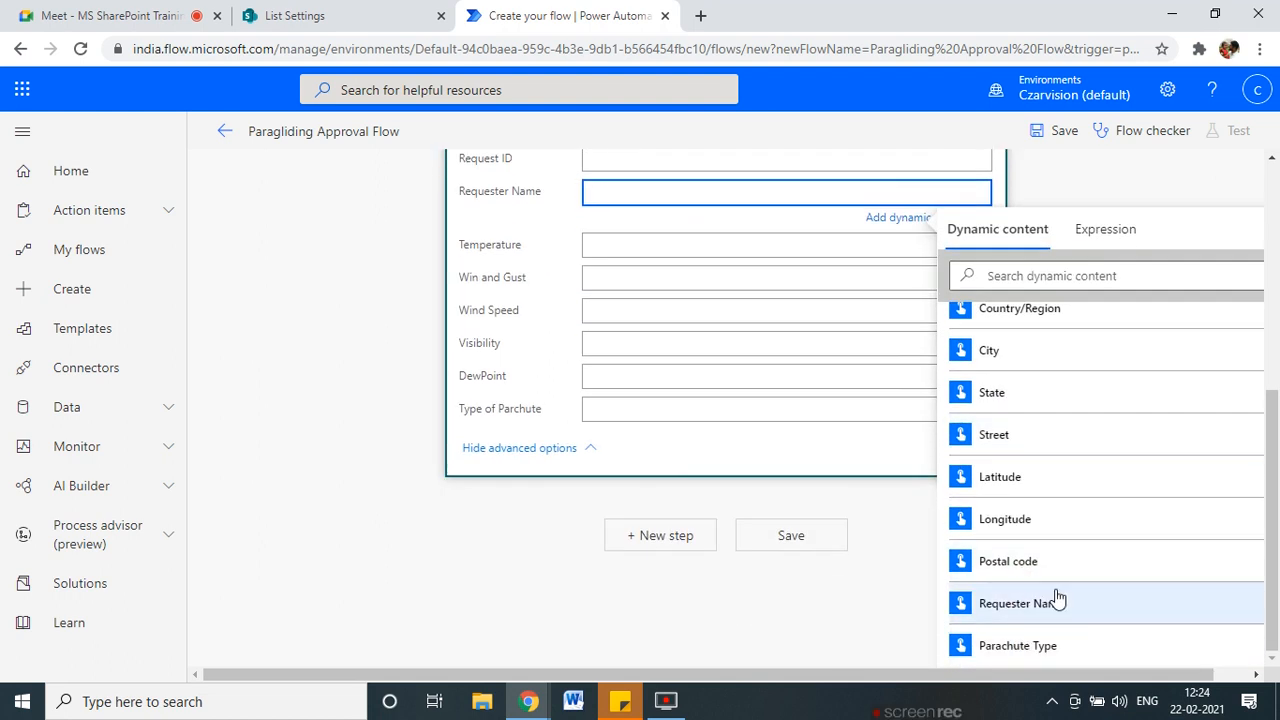
scroll(1278, 562, "up", 2)
scroll(1278, 562, "down", 2)
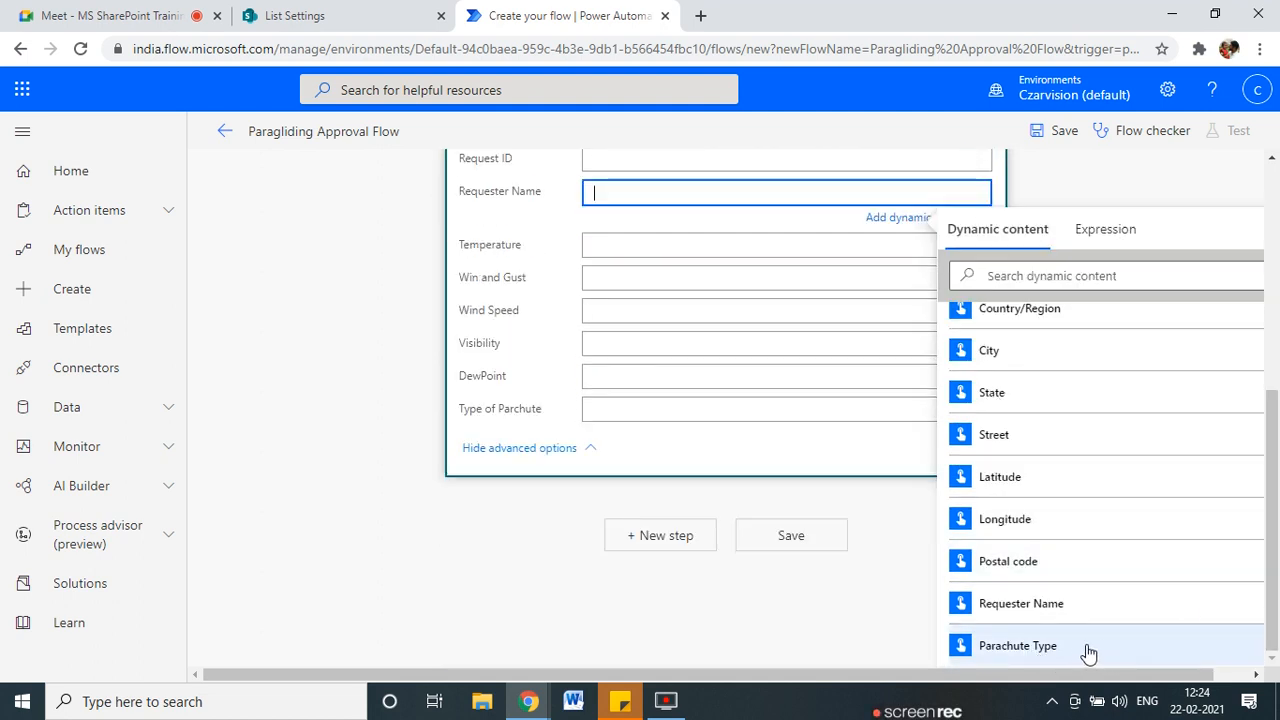
left_click(1050, 605)
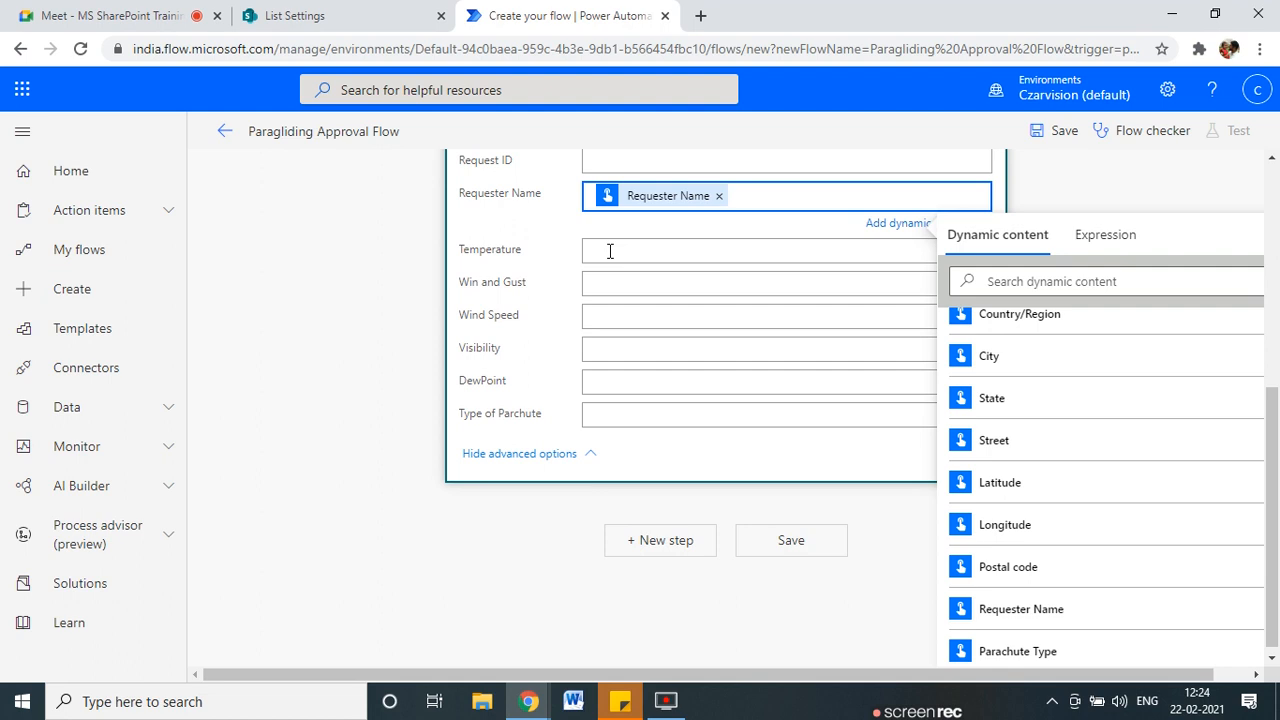
scroll(610, 251, "up", 1)
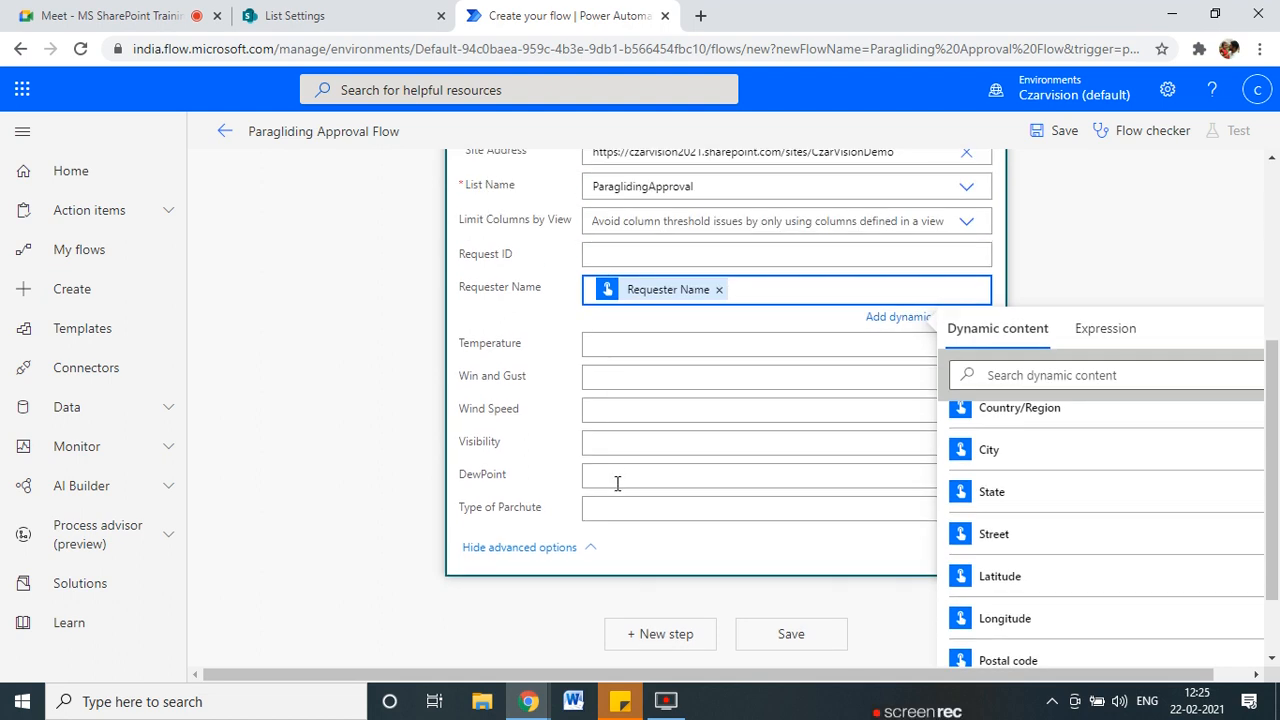
scroll(617, 483, "up", 2)
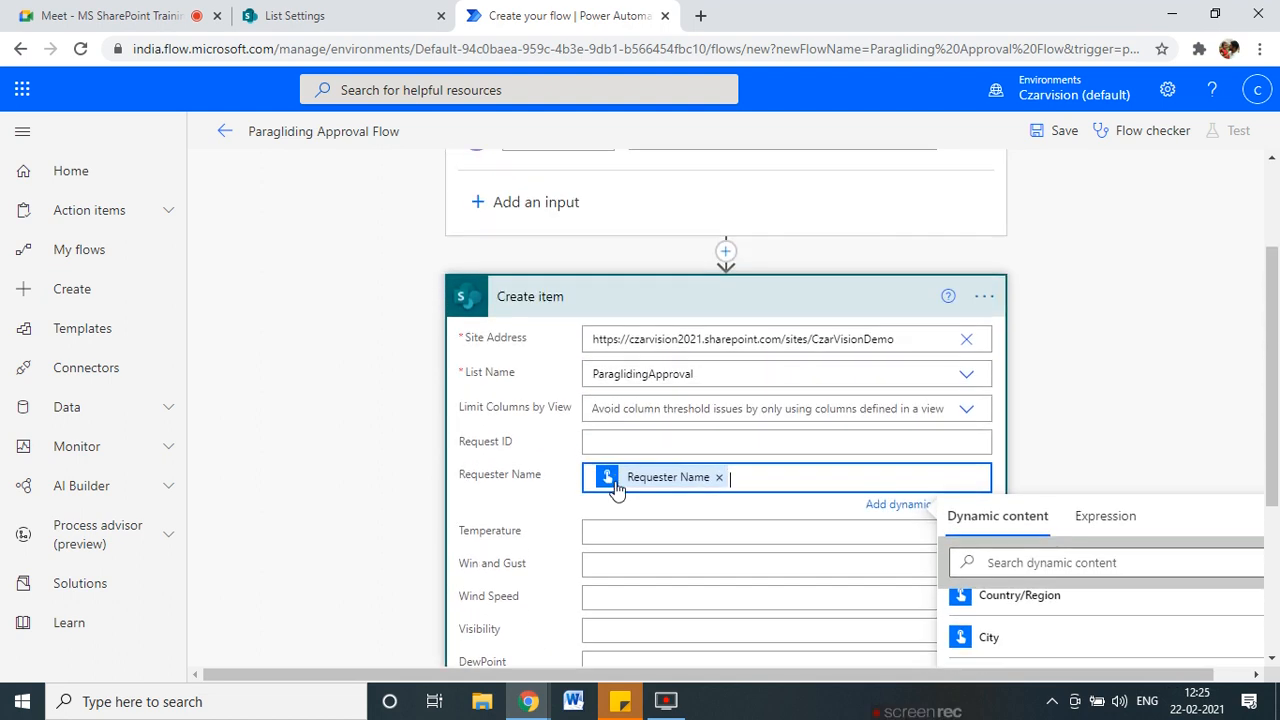
scroll(645, 455, "down", 2)
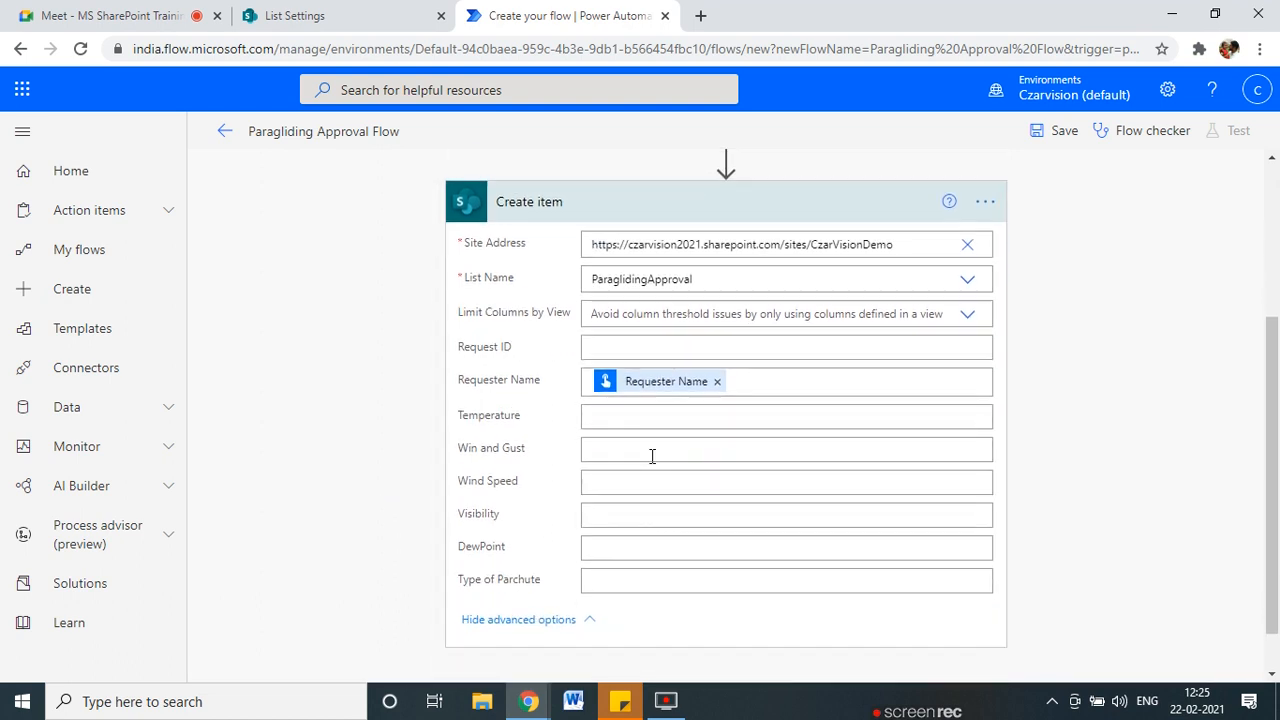
Map the trigger's Parachute Type value into Type of Parchute, then save the flow.
left_click(617, 526)
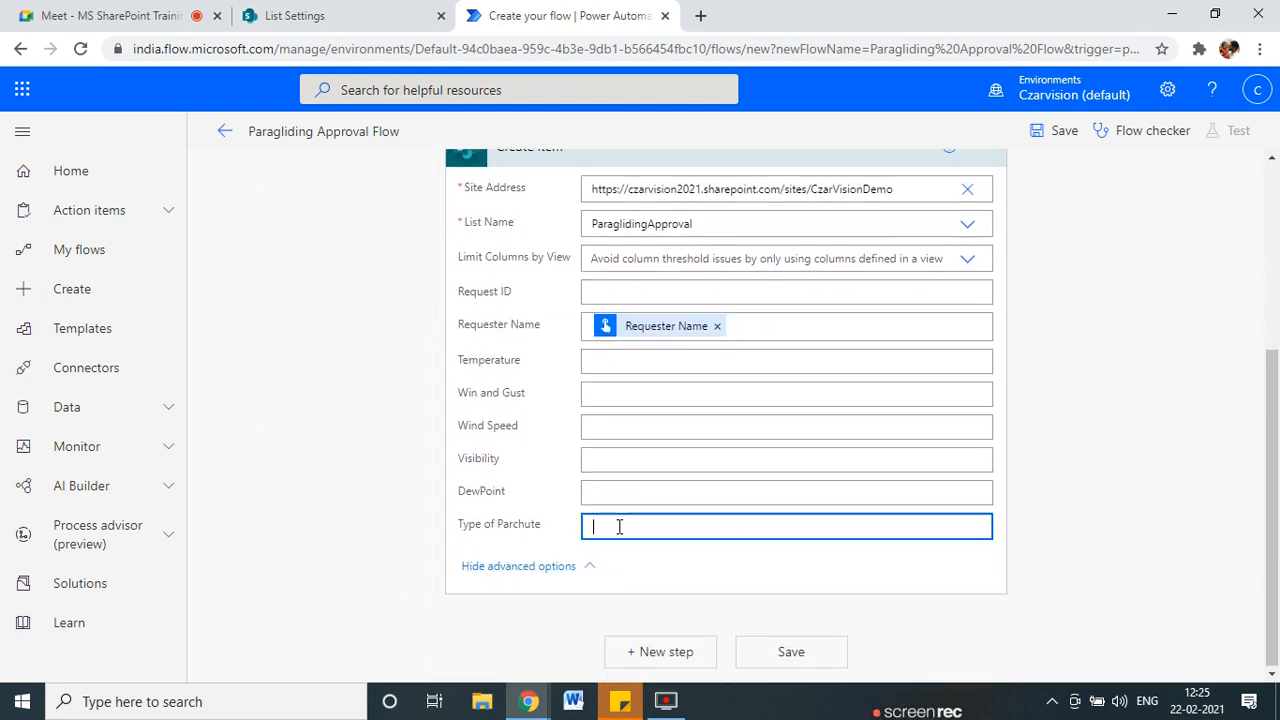
scroll(1100, 540, "down", 3)
scroll(1092, 543, "down", 3)
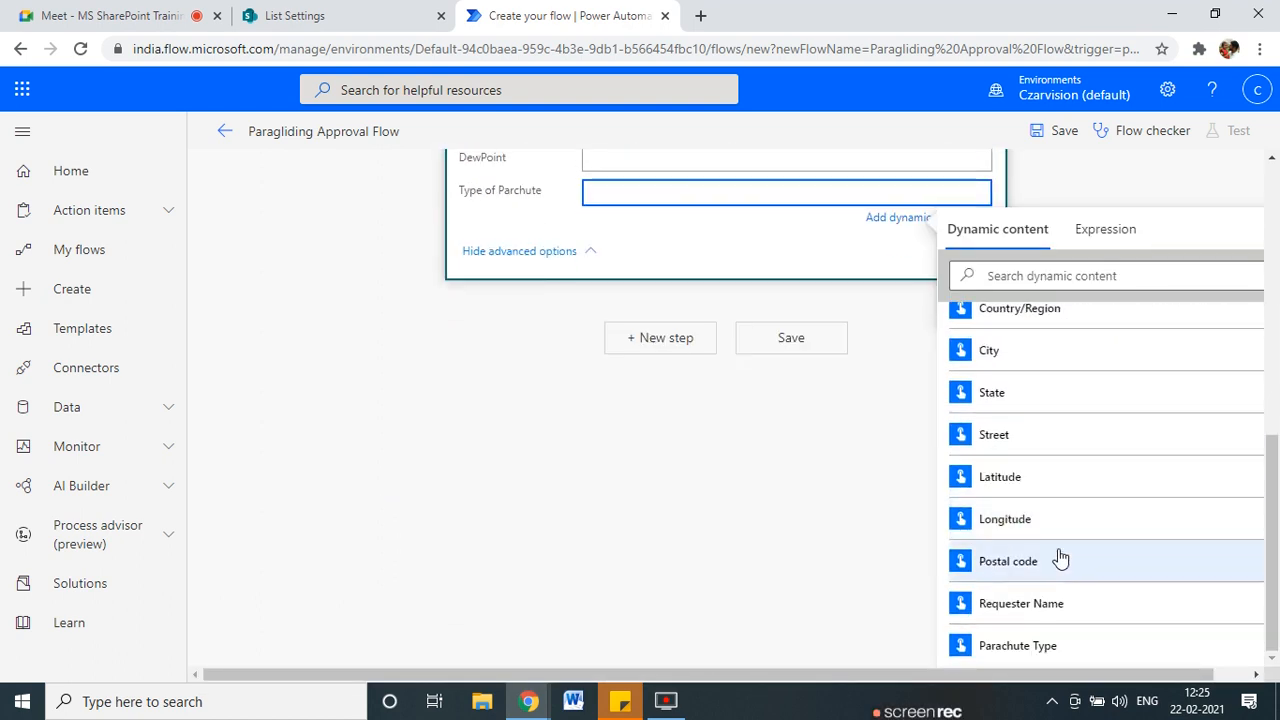
left_click(1048, 648)
scroll(580, 583, "up", 6)
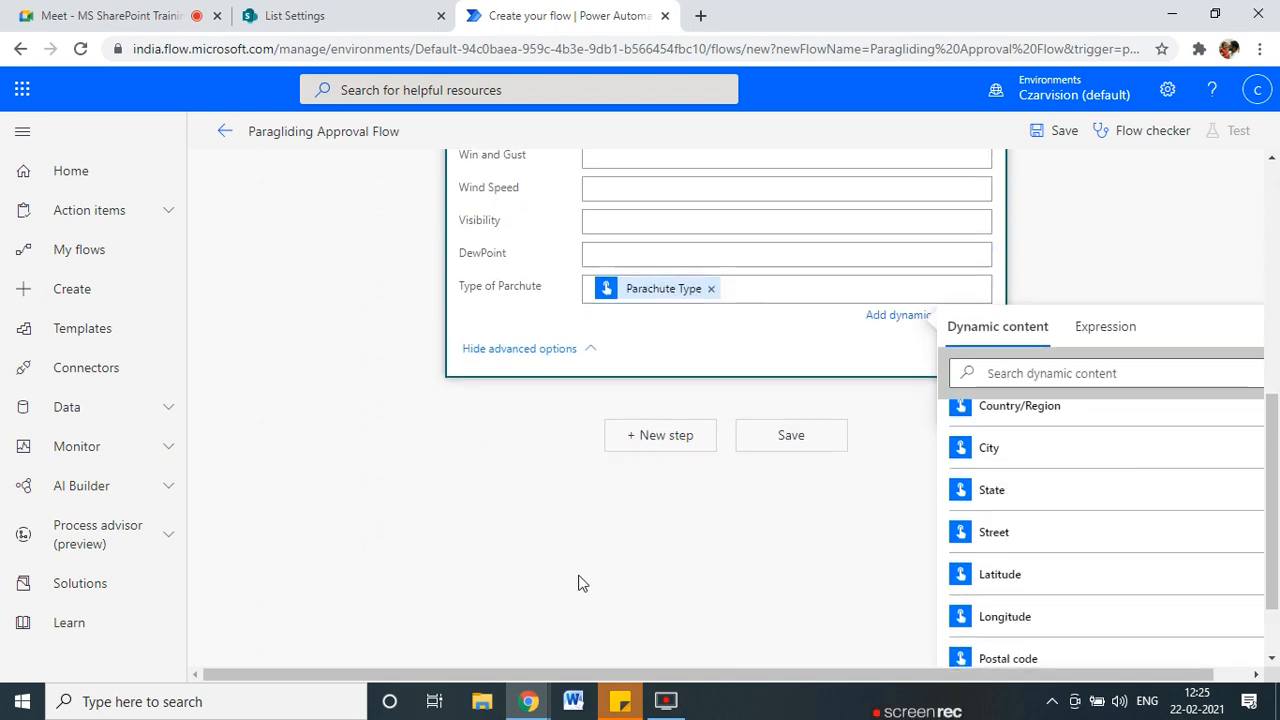
scroll(630, 615, "down", 2)
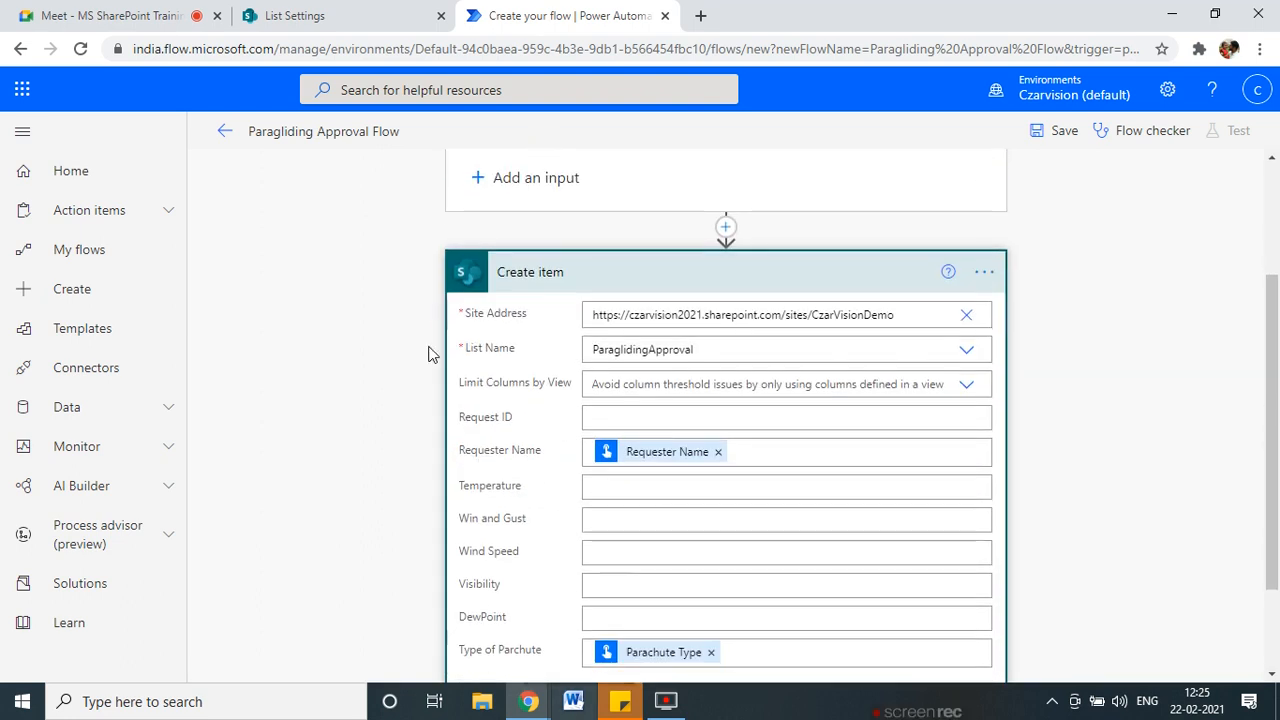
scroll(603, 423, "down", 2)
left_click(827, 658)
Return to the Paragliding Approval Flow details page and dismiss the 'Your flow is ready to go' message.
scroll(322, 423, "up", 5)
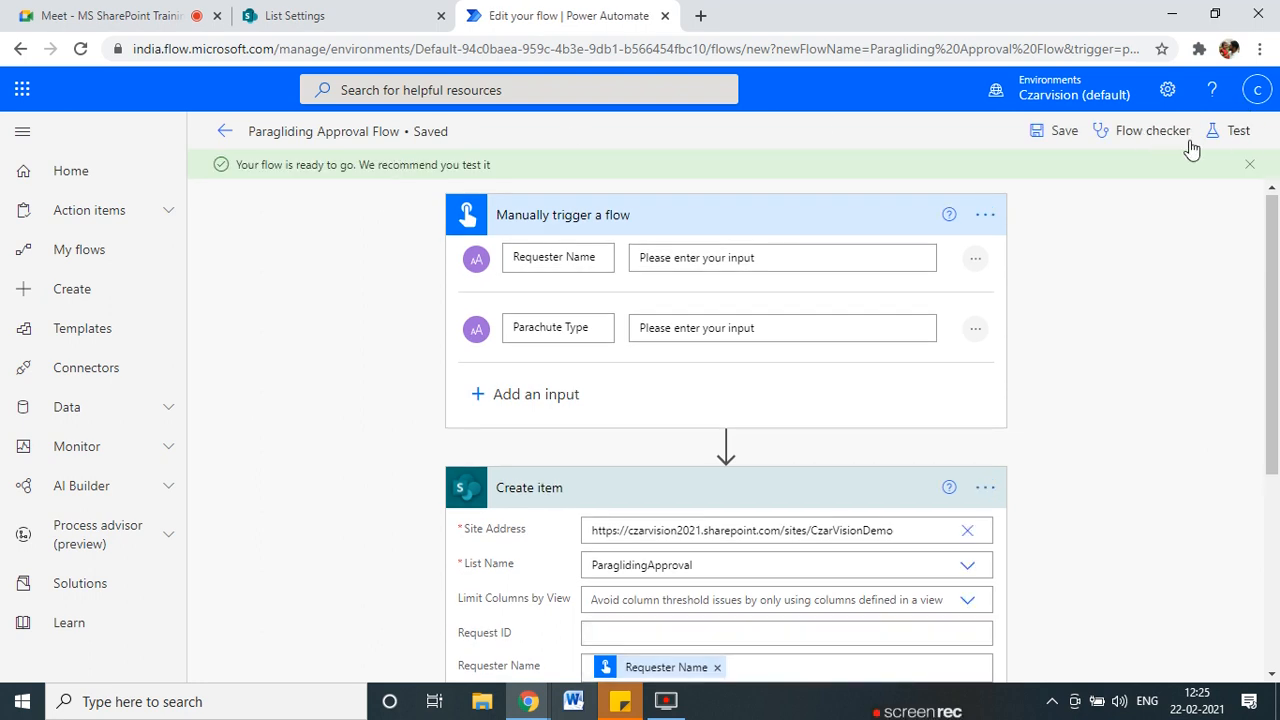
left_click(218, 136)
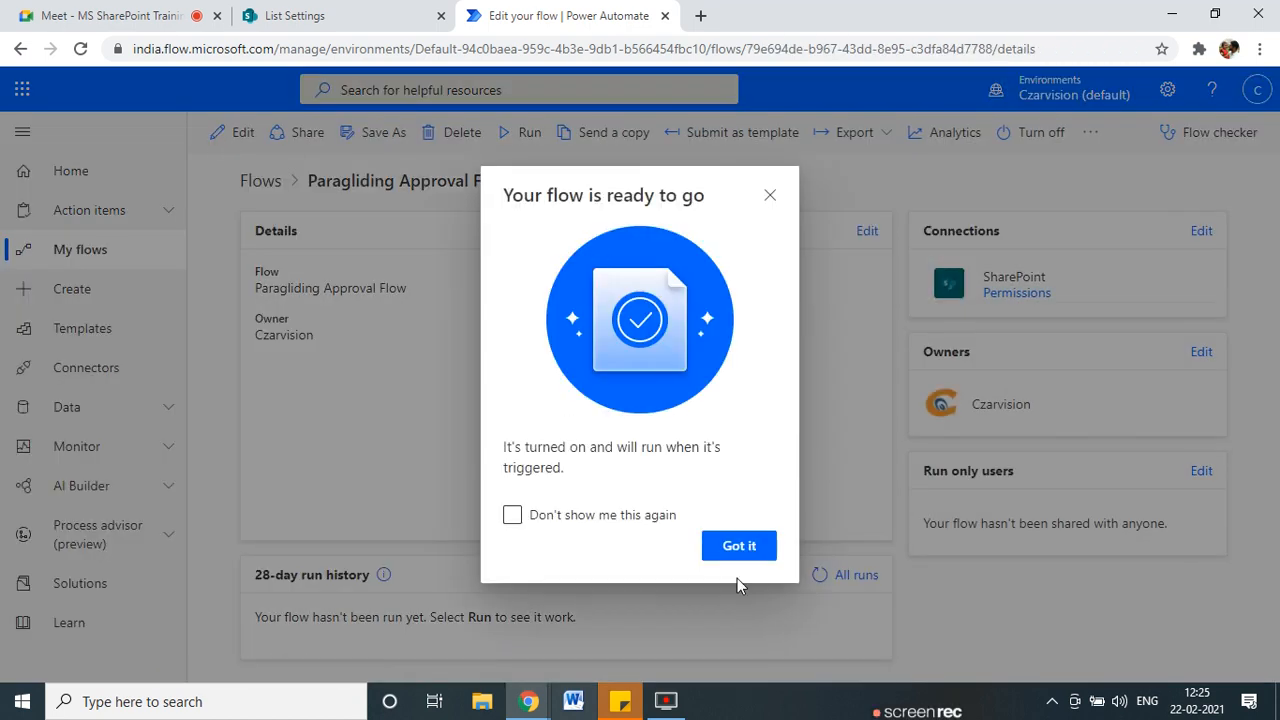
left_click(740, 548)
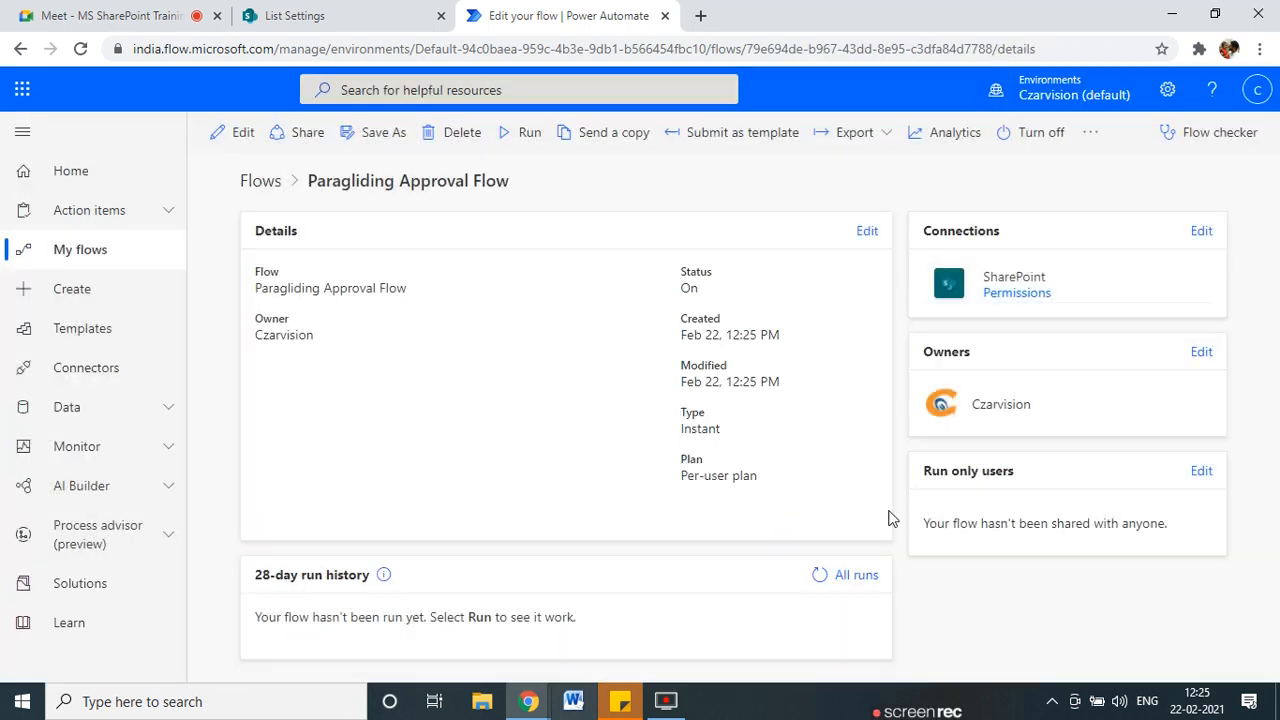
Run the flow manually with the requester's name and parachute type 'XY', then switch to SharePoint.
left_click(529, 134)
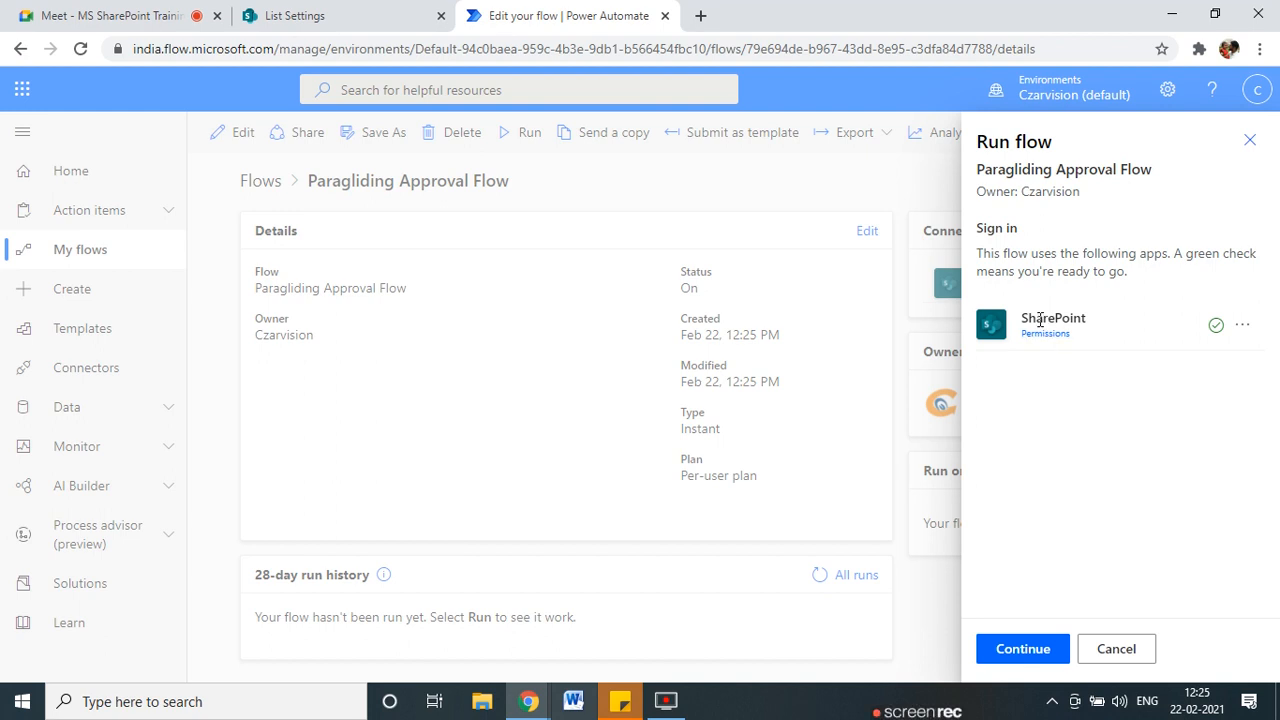
left_click(1025, 652)
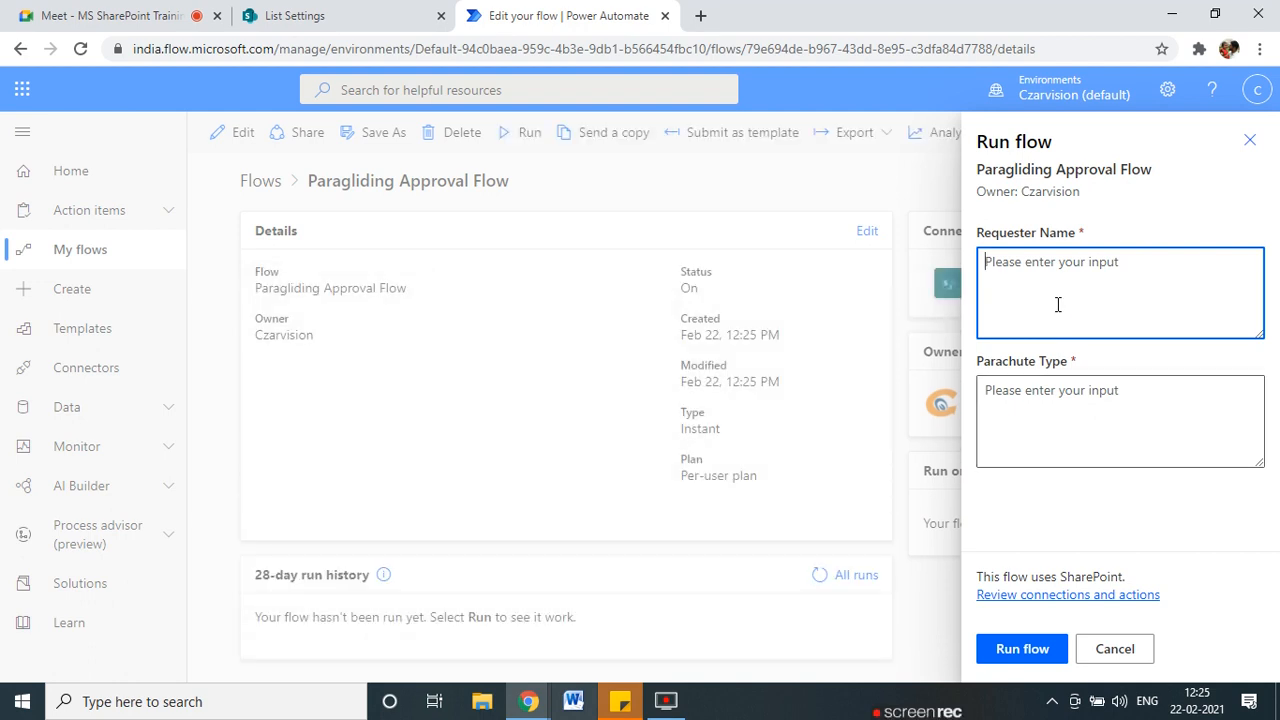
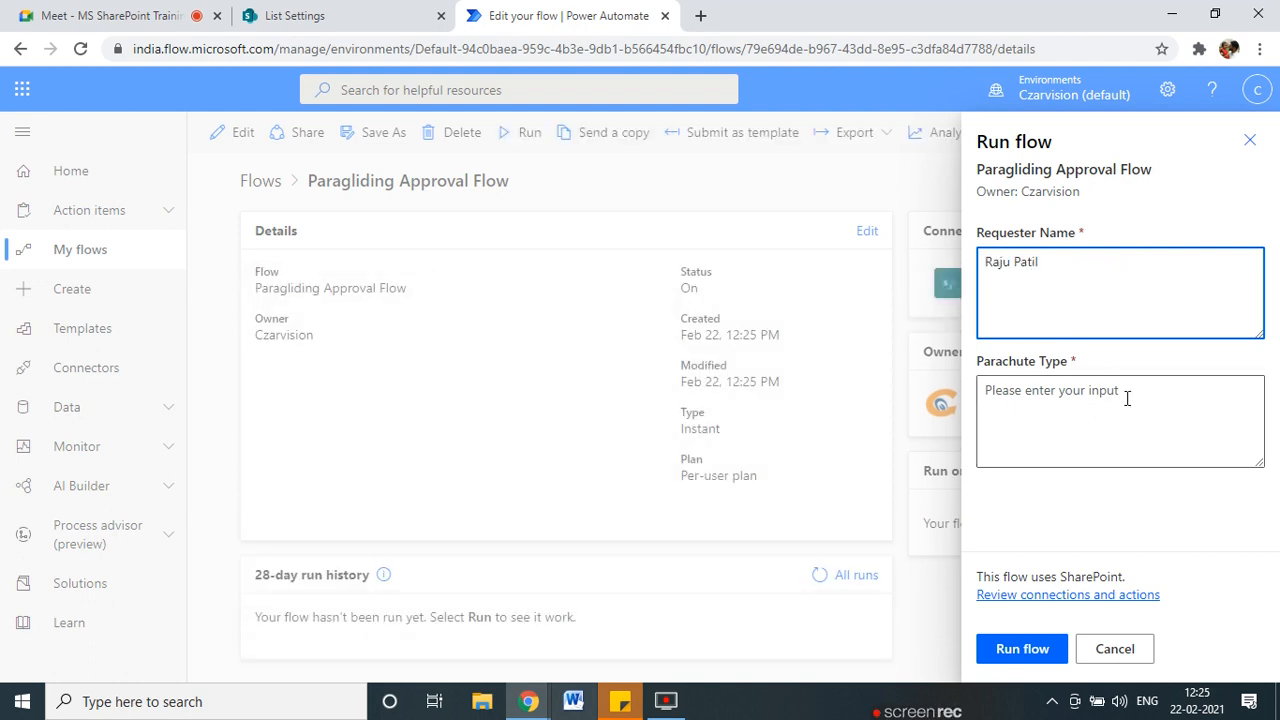
left_click(1149, 416)
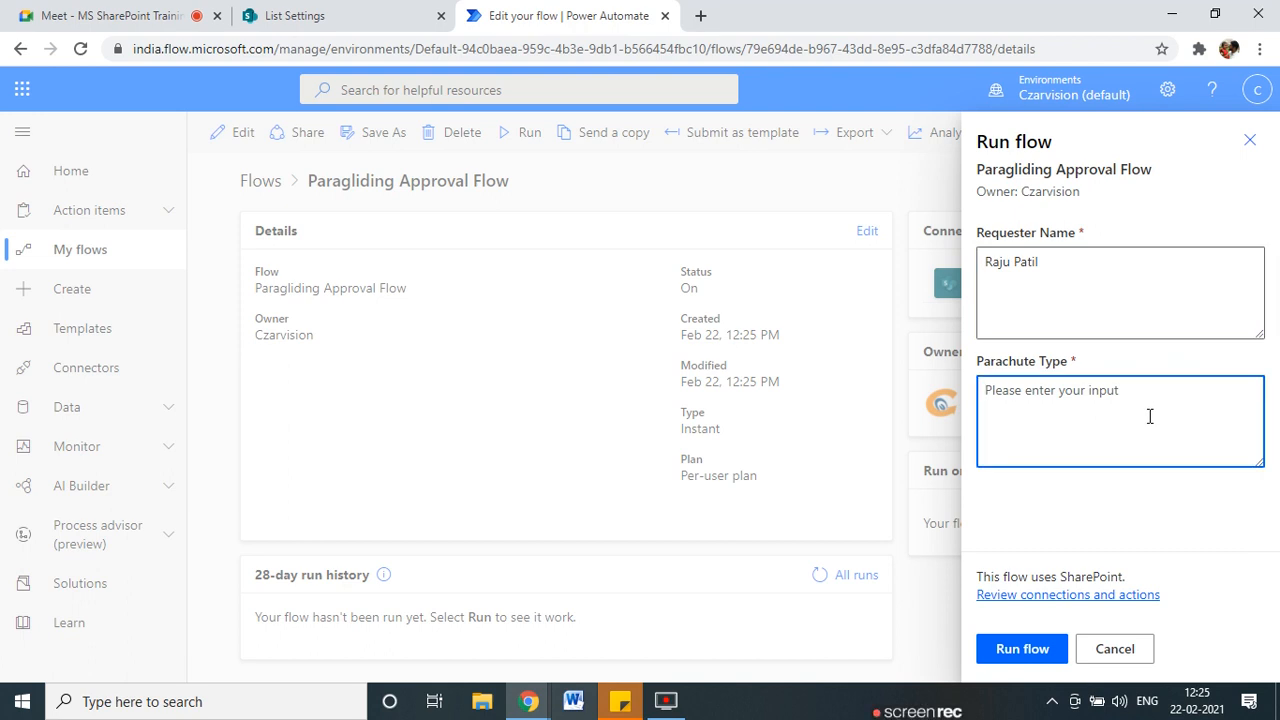
type("XYZ")
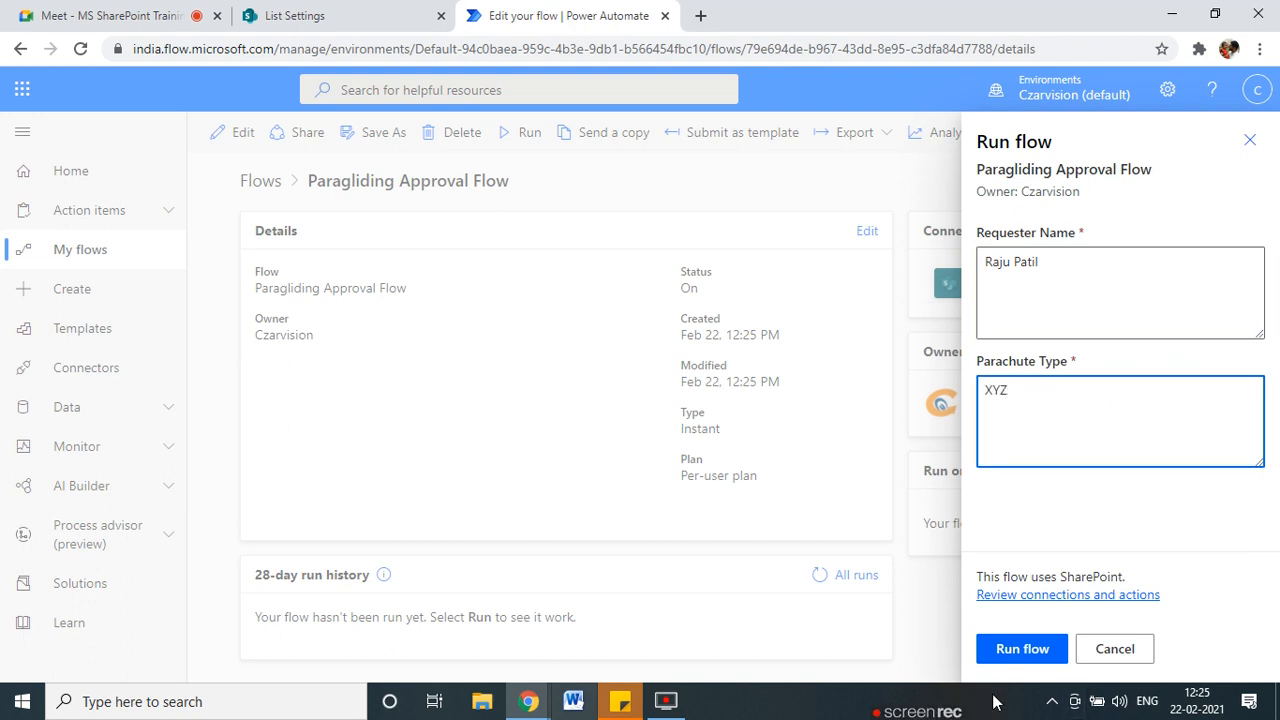
left_click(1033, 661)
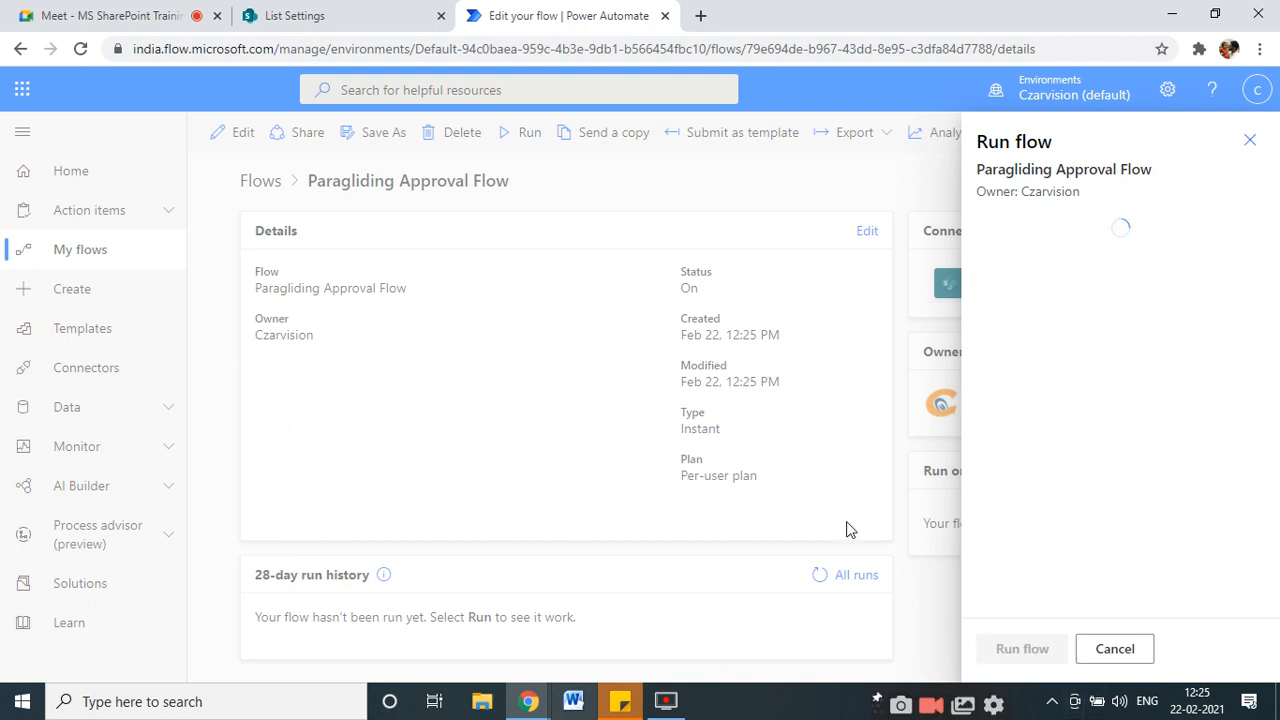
left_click(1000, 649)
scroll(363, 480, "down", 1)
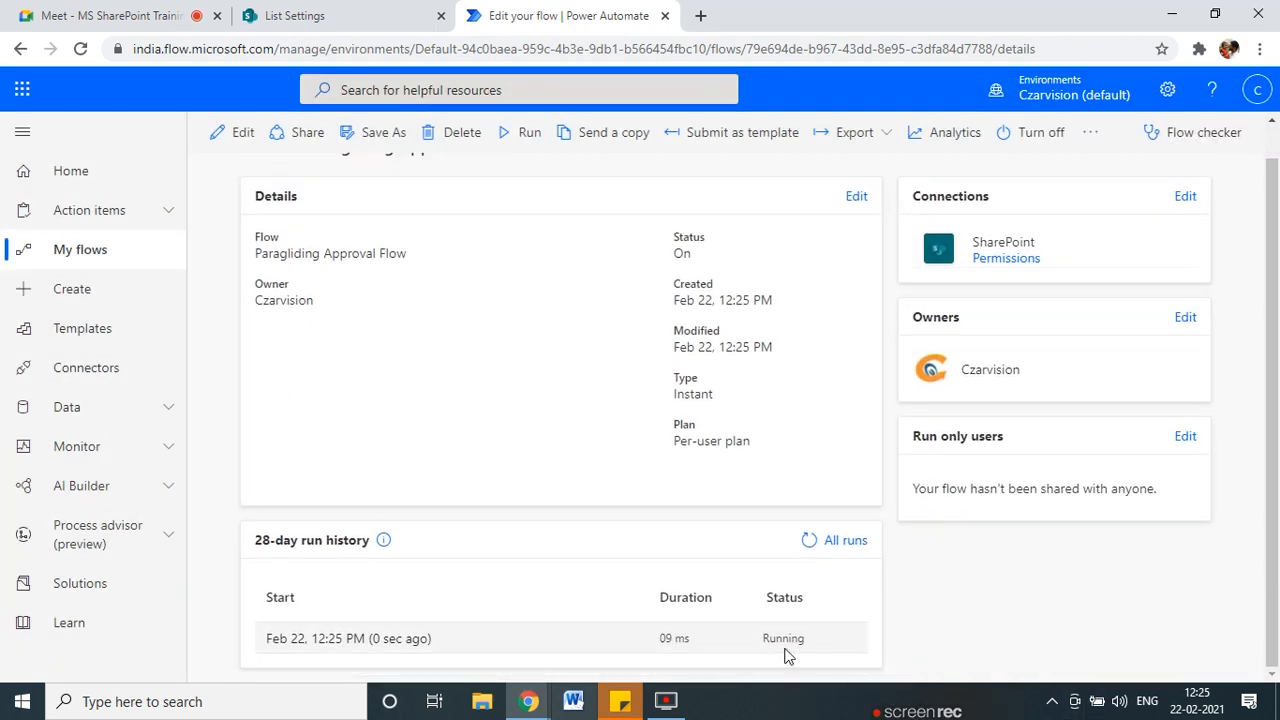
left_click(293, 17)
Open the ParaglidingApproval list, scroll across its columns to inspect the new item, then go back.
left_click(303, 225)
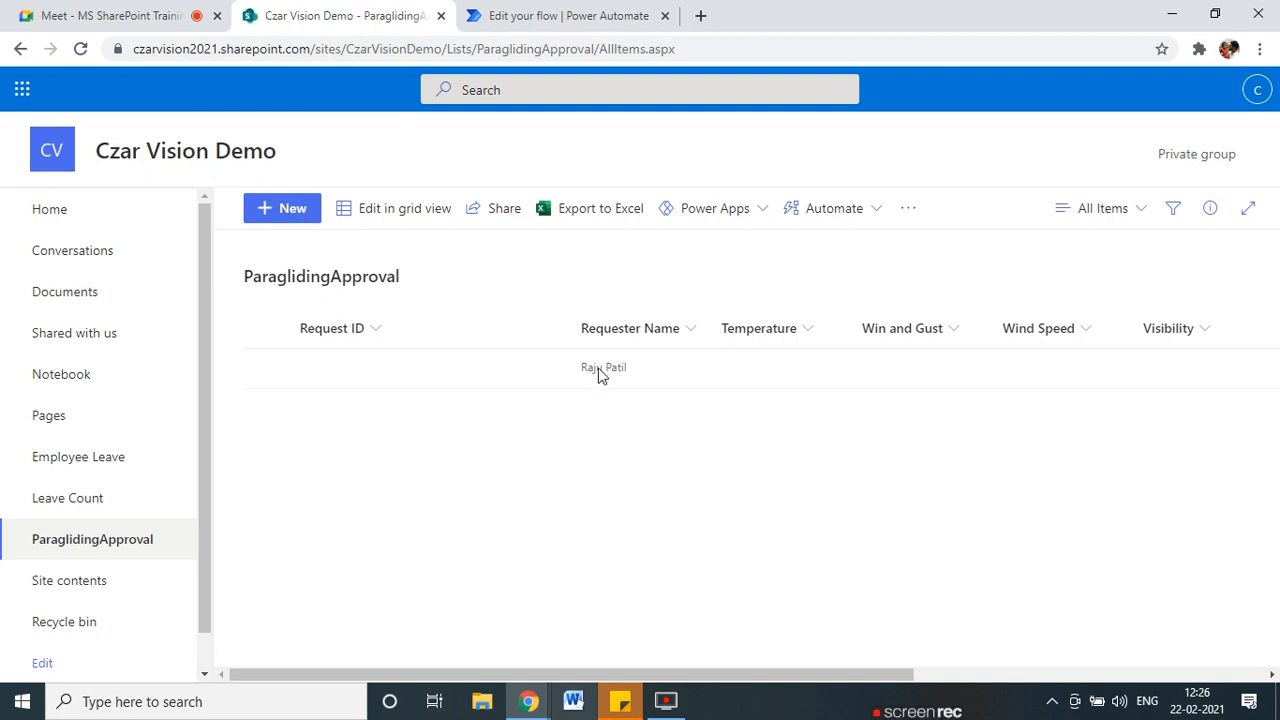
left_click_drag(789, 674, 1194, 678)
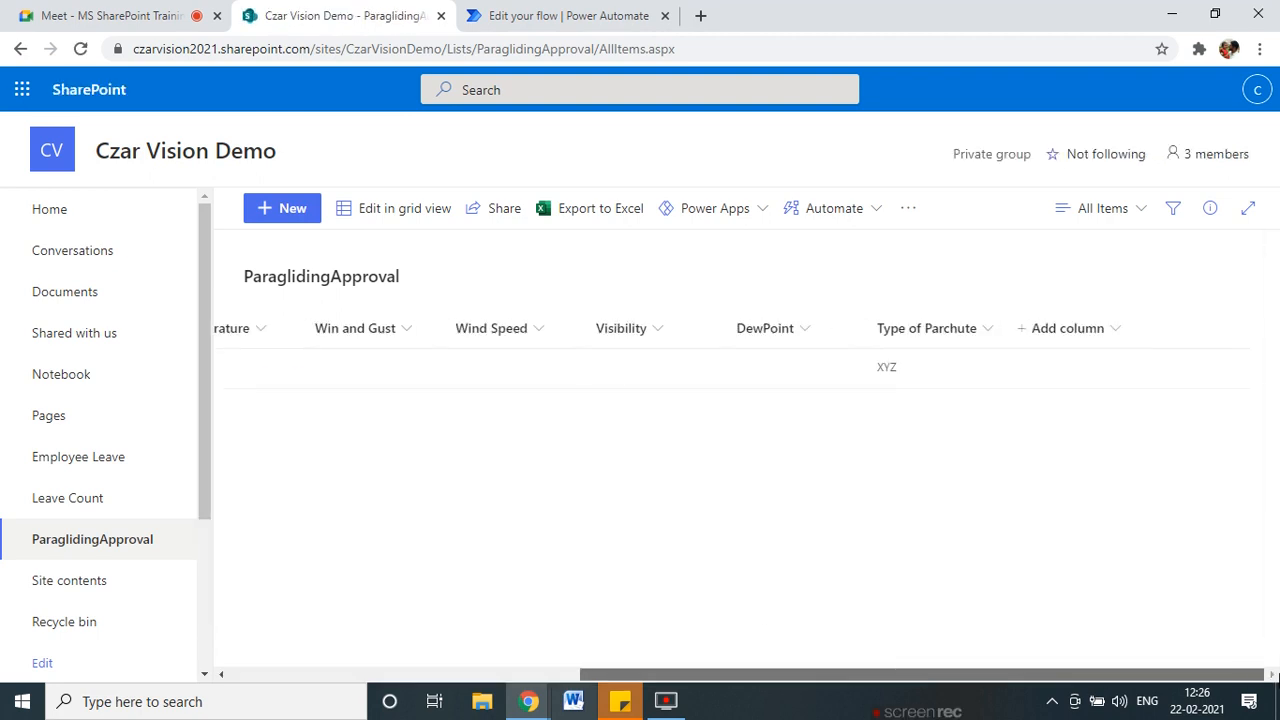
left_click_drag(1029, 676, 420, 643)
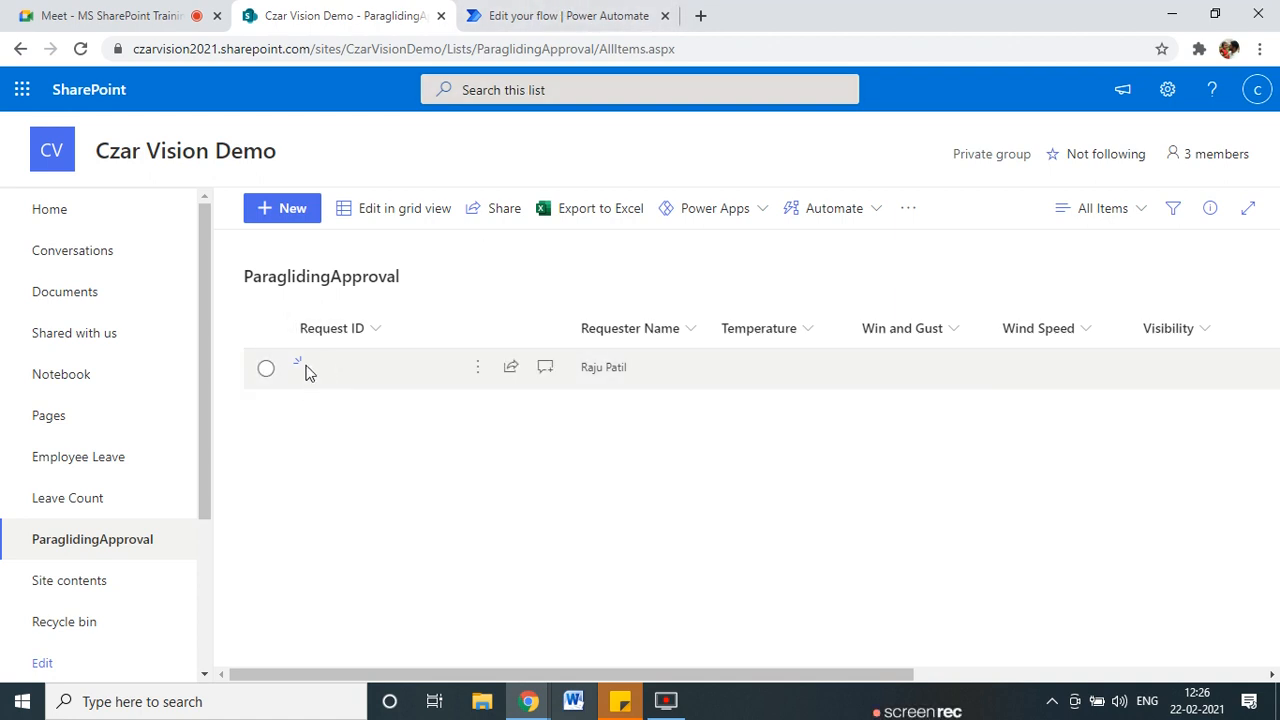
left_click(565, 15)
Reopen the flow and add a SharePoint Update item action after Create item.
scroll(320, 457, "up", 2)
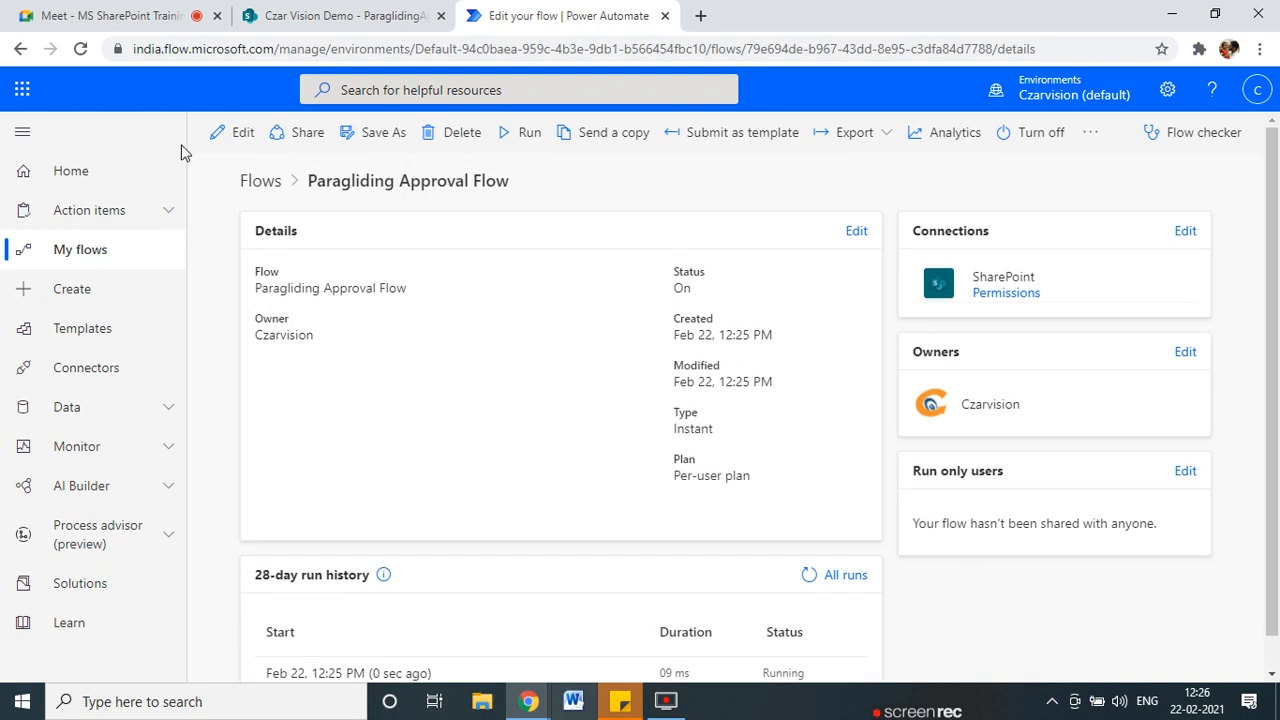
left_click(234, 133)
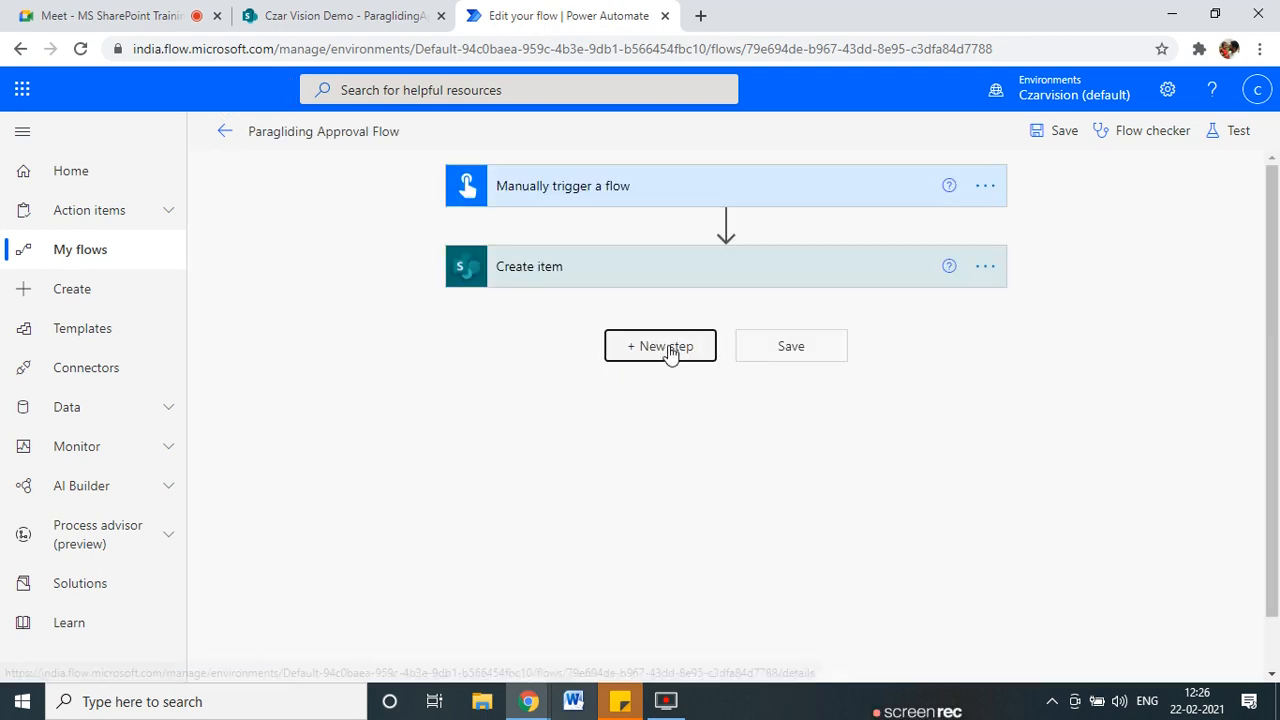
left_click(670, 348)
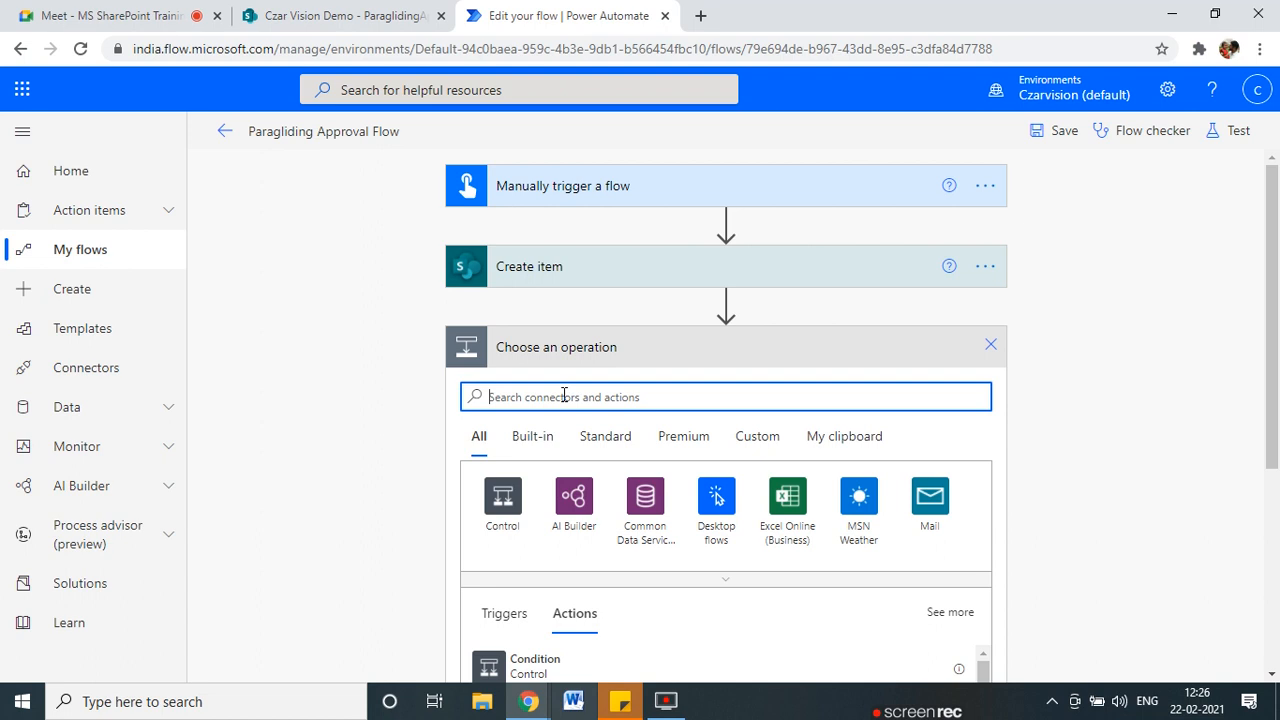
type("update")
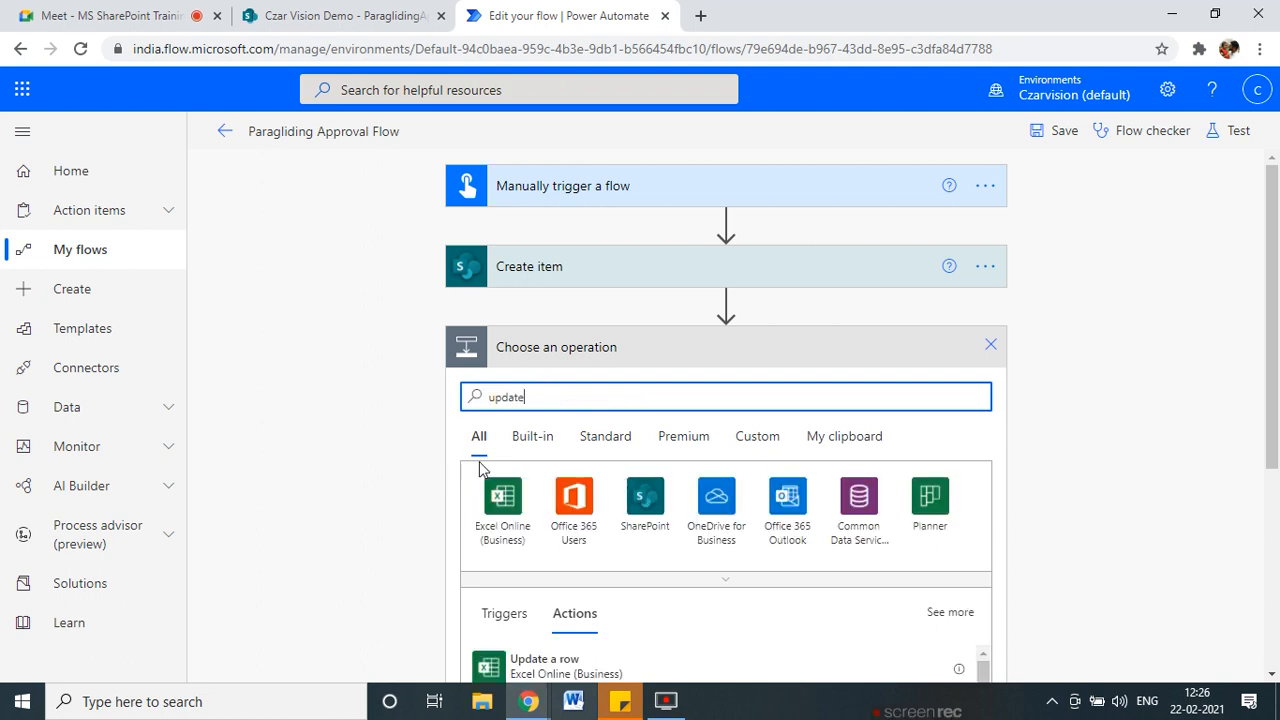
scroll(587, 546, "down", 2)
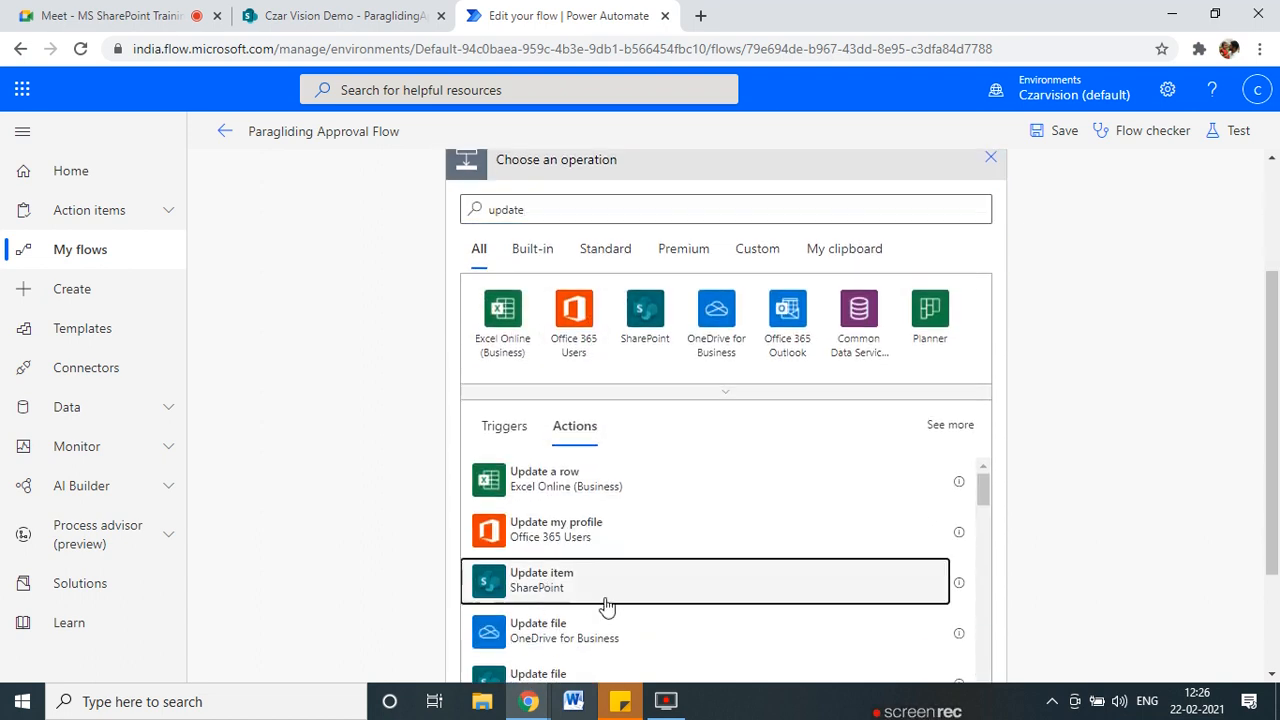
left_click(603, 606)
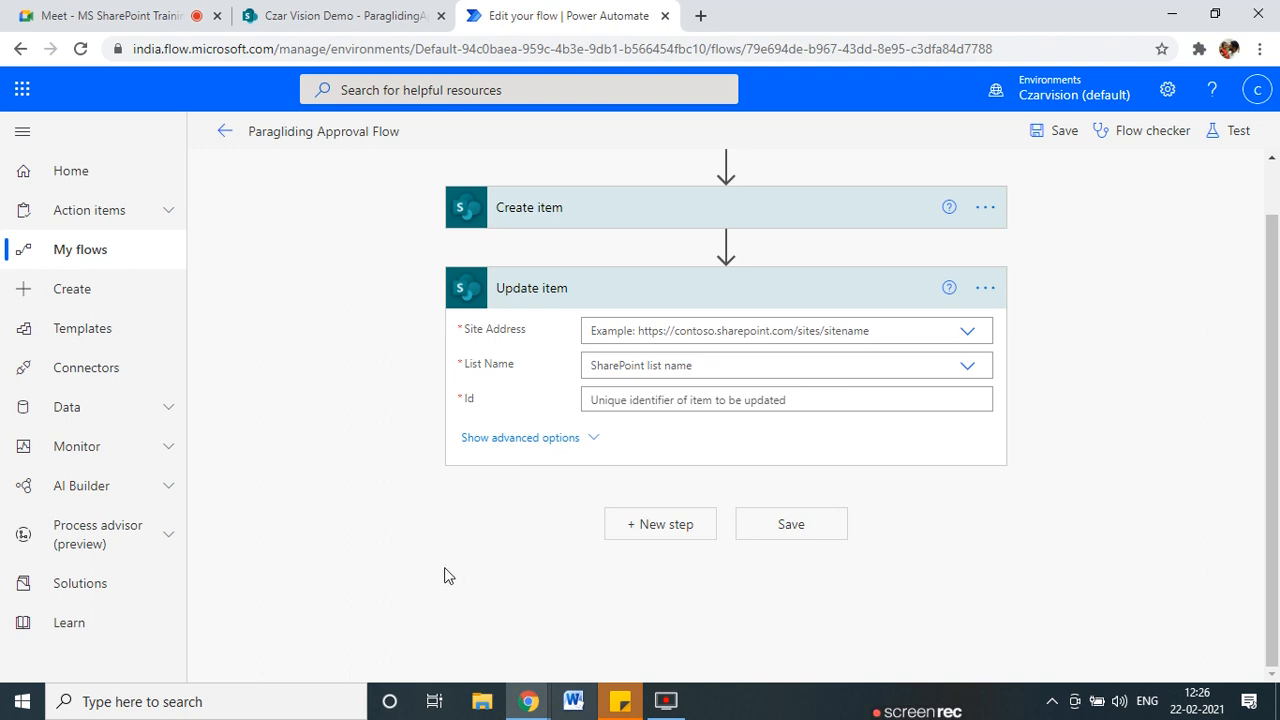
Point Update item at the pasted custom site address and the ParaglidingApproval list.
scroll(911, 467, "up", 1)
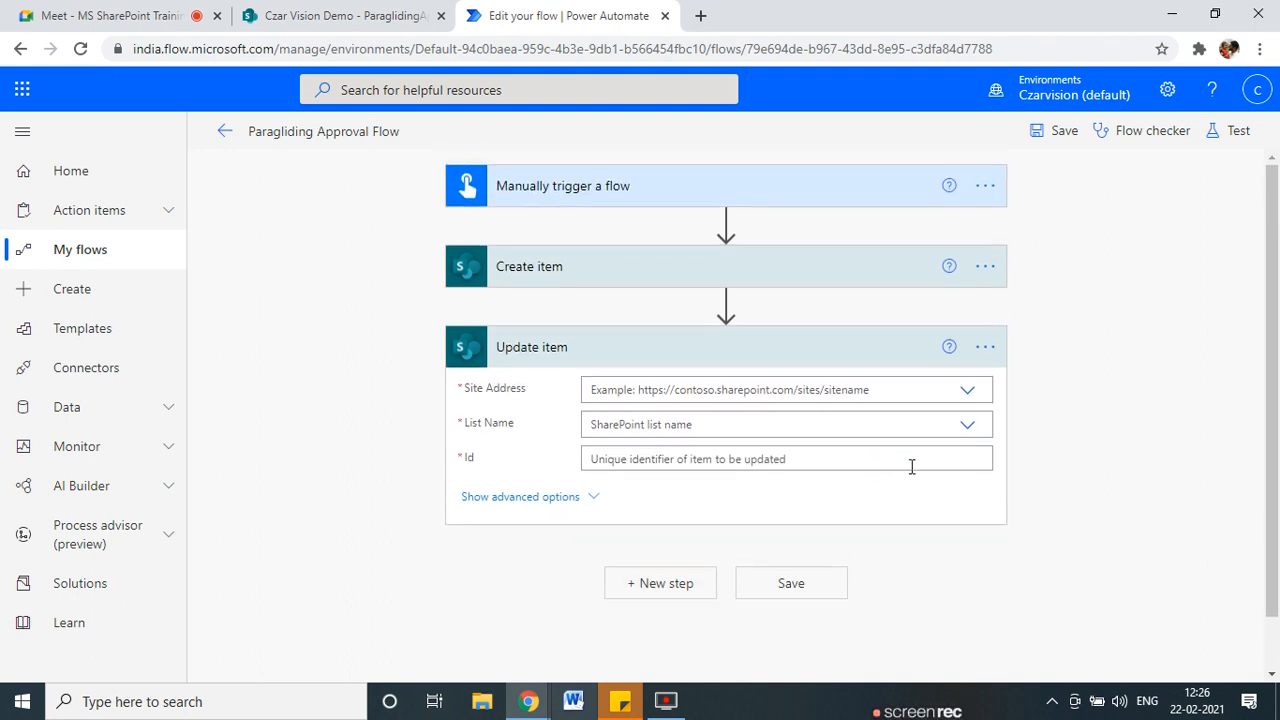
left_click(966, 392)
left_click(636, 443)
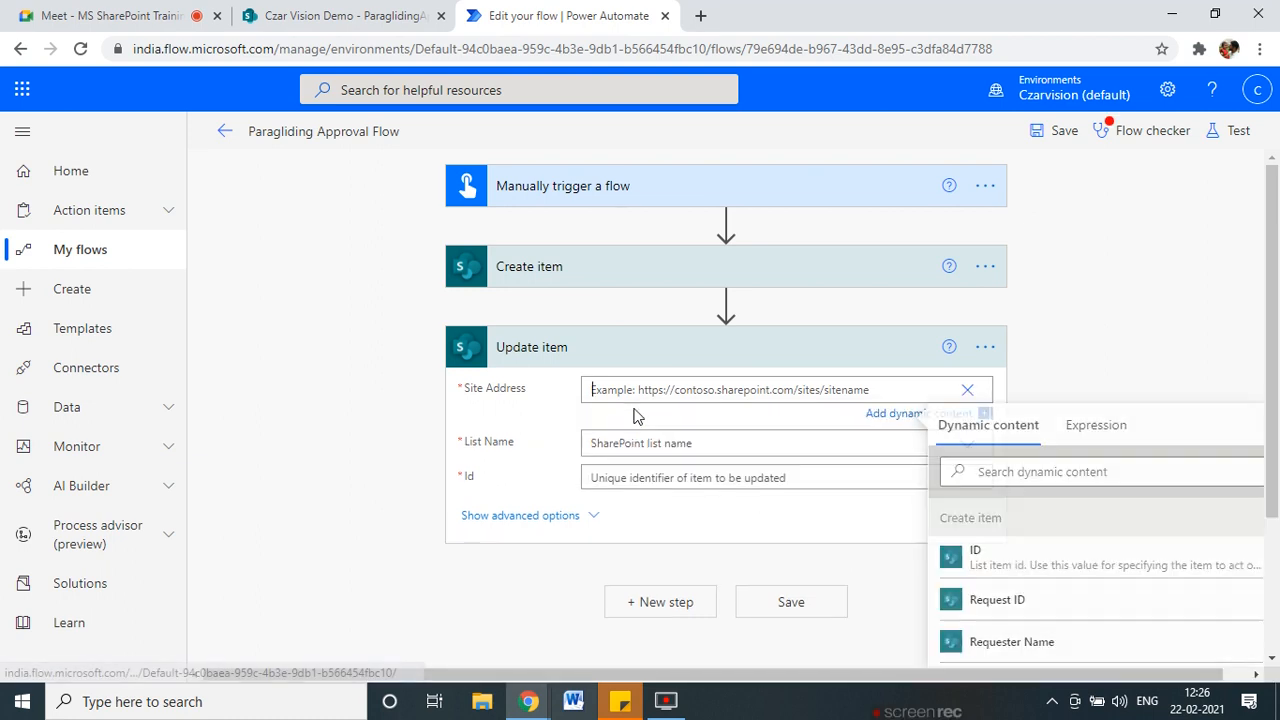
type("https://czarvision2021.sharepoint.com/sites/CzarVisionDemo")
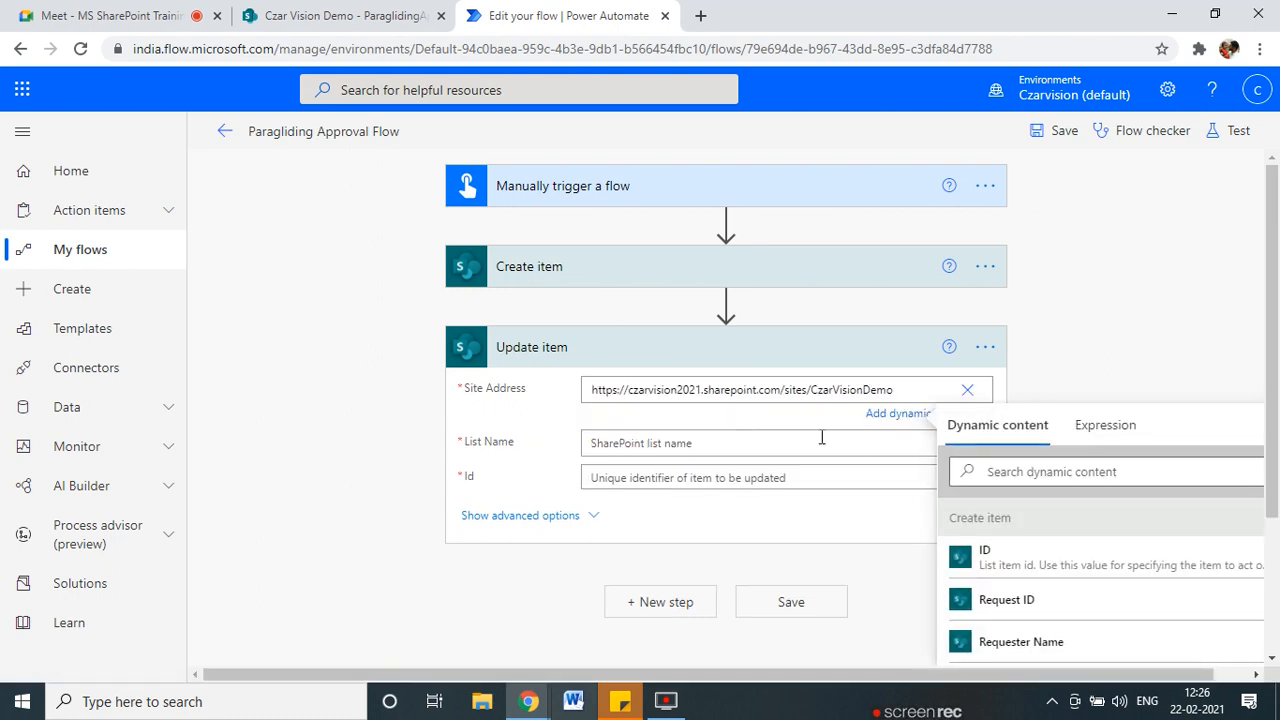
left_click(824, 440)
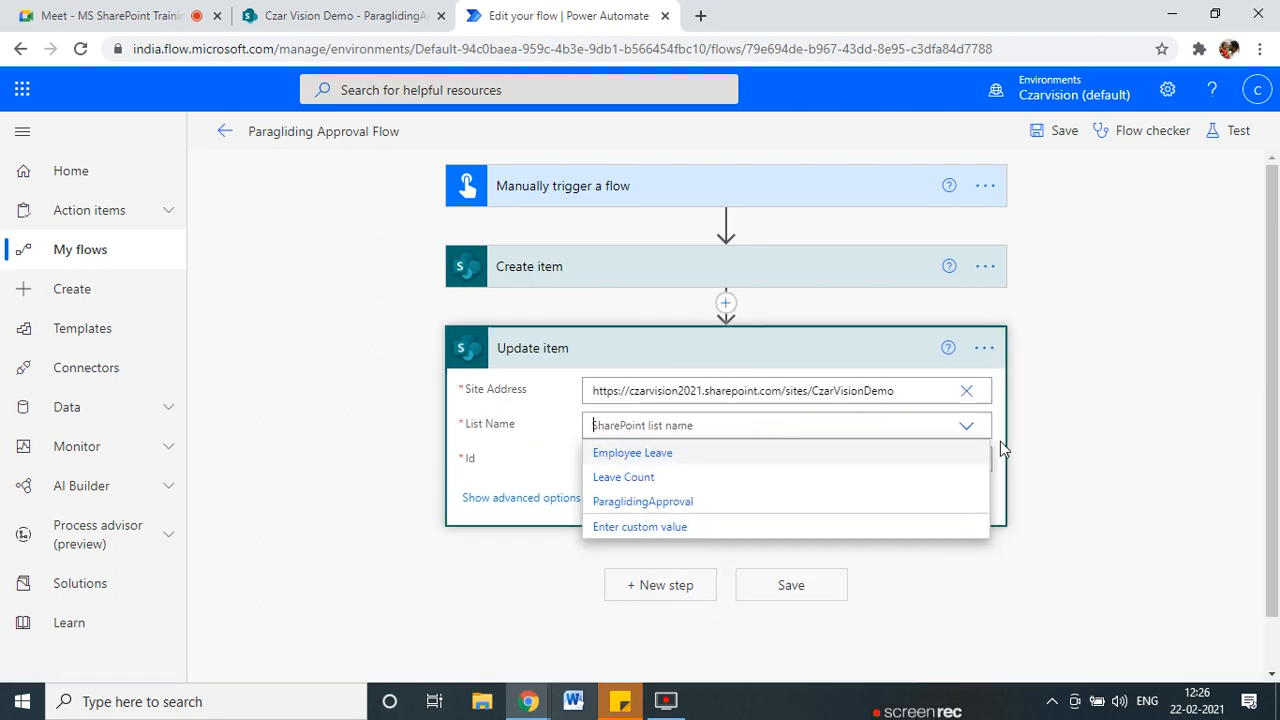
left_click(648, 502)
Set Update item's Id to the ID output of Create item.
left_click(590, 460)
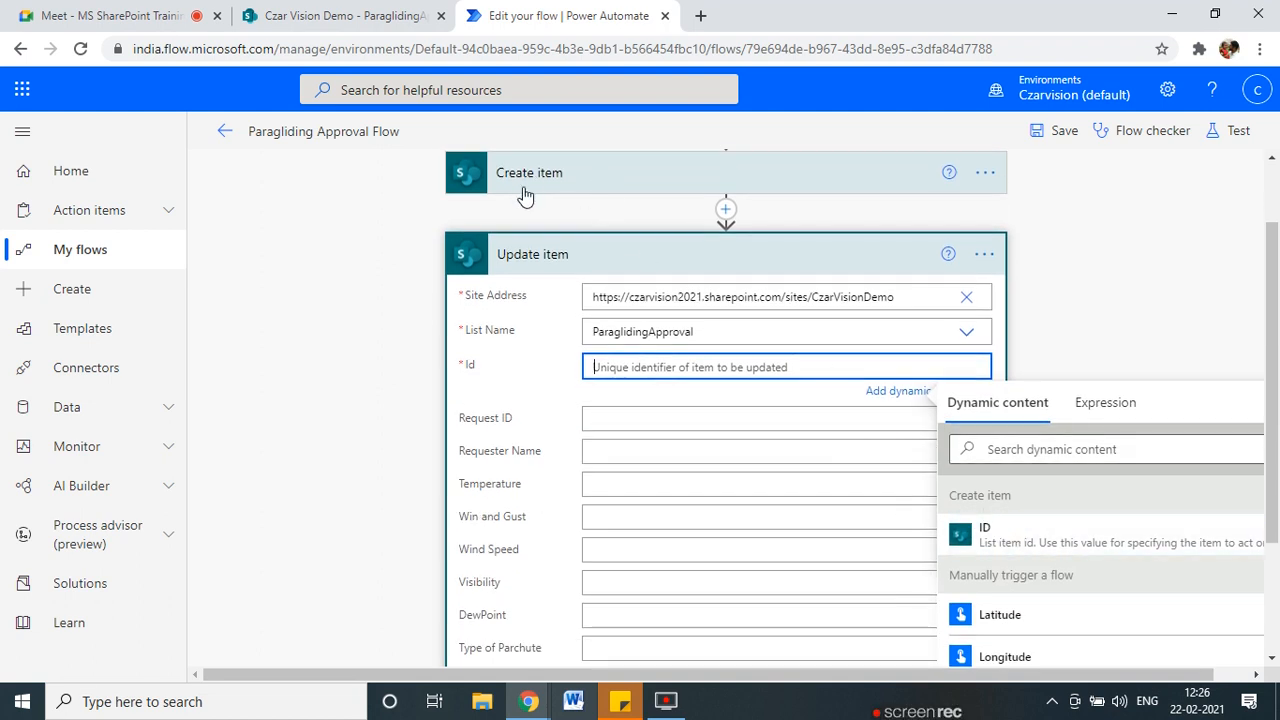
left_click_drag(443, 172, 340, 250)
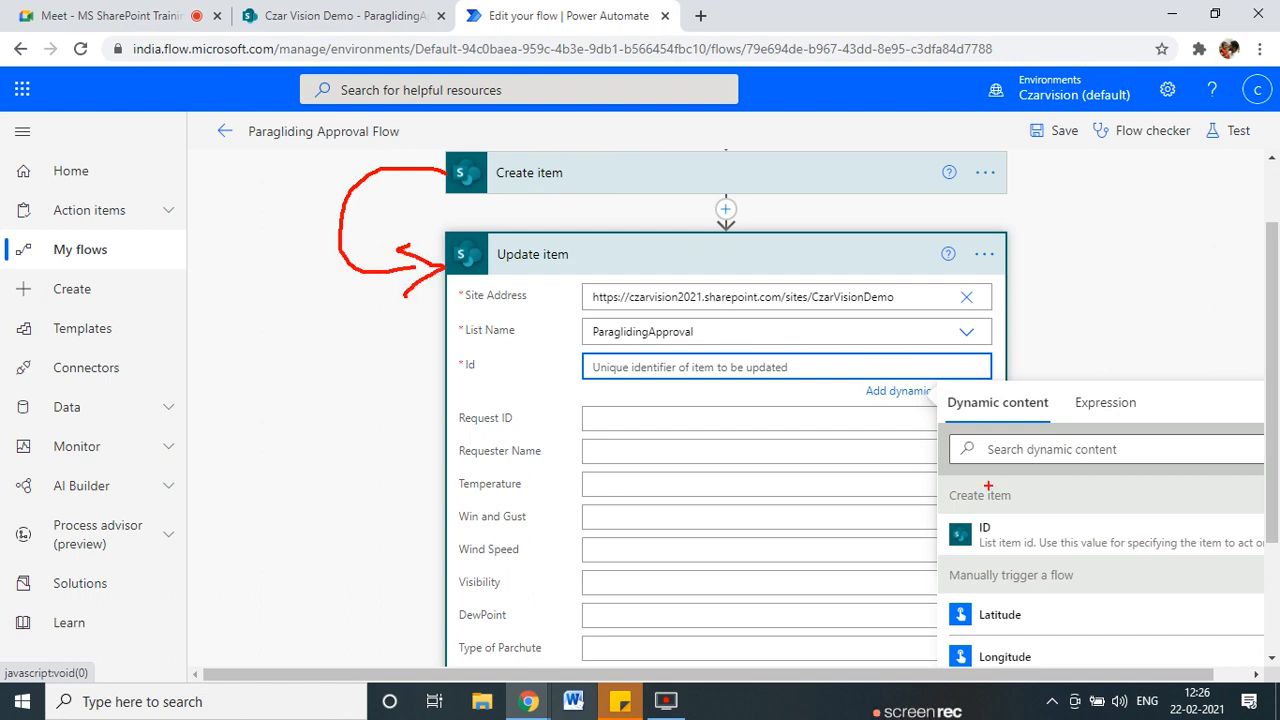
left_click_drag(983, 505, 1015, 540)
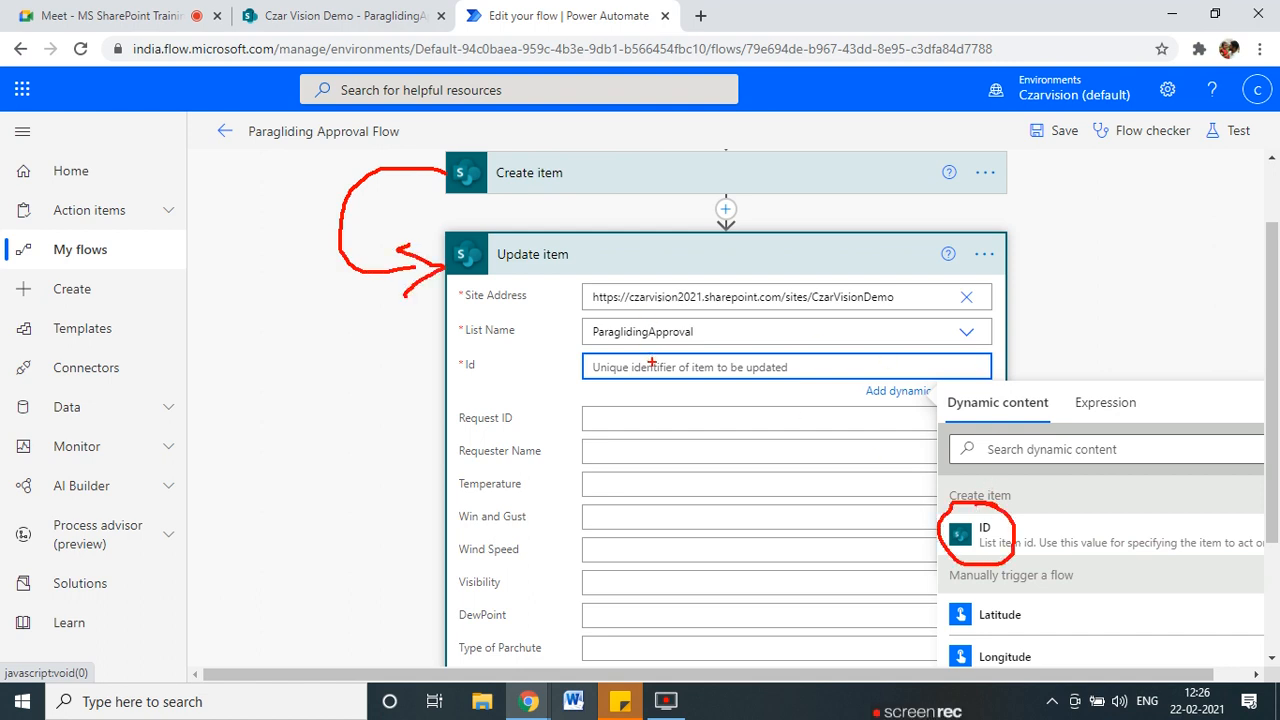
left_click(1000, 535)
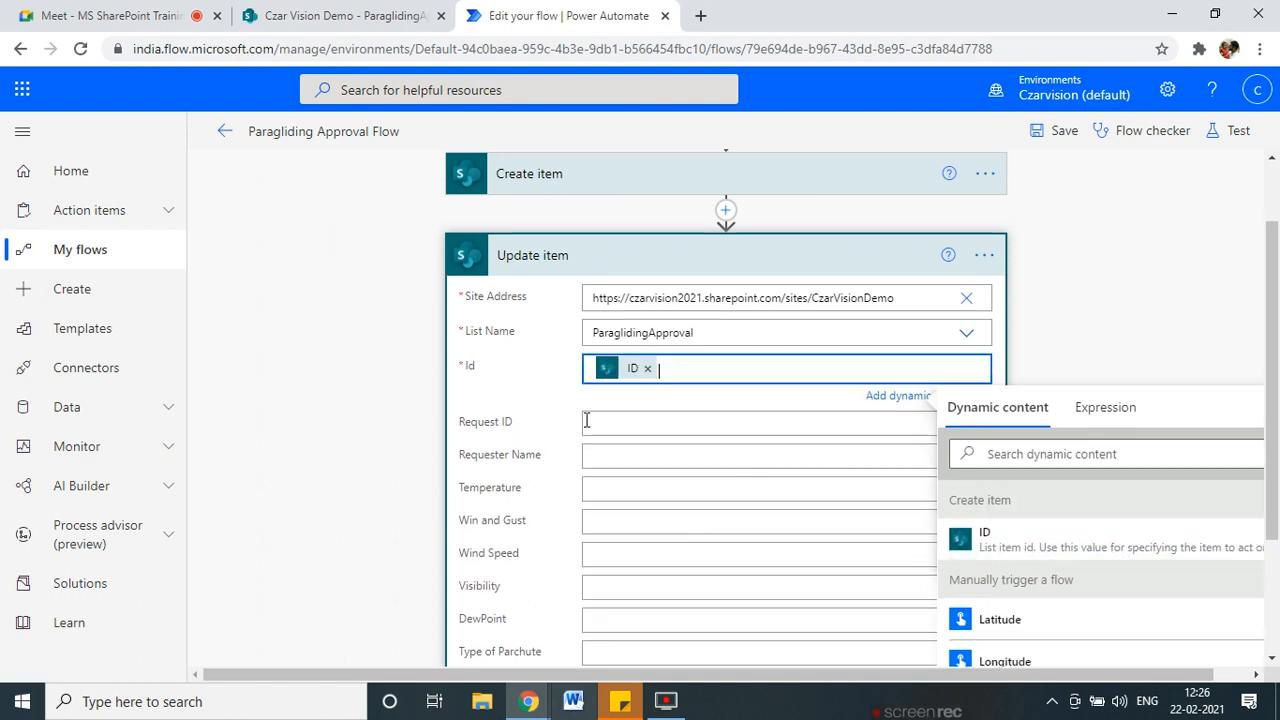
scroll(620, 410, "down", 2)
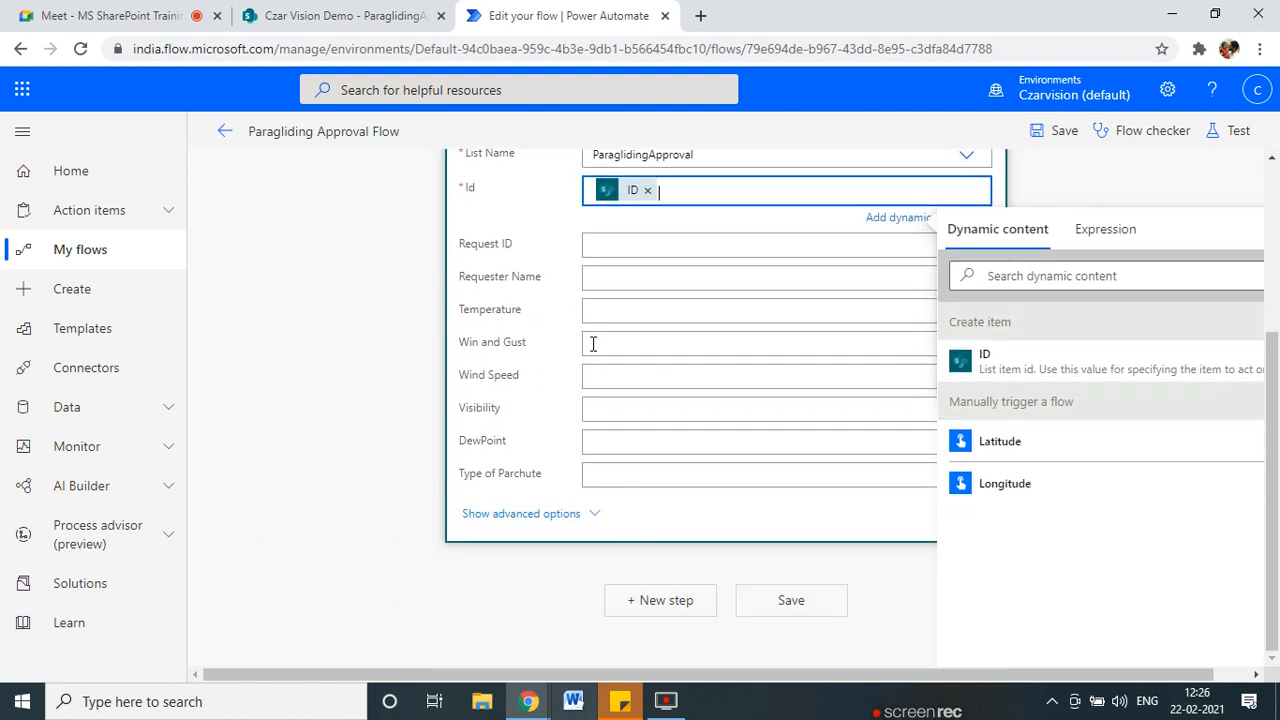
Make Request ID 'PARA-' followed by the created item's ID, and save the flow.
left_click(600, 246)
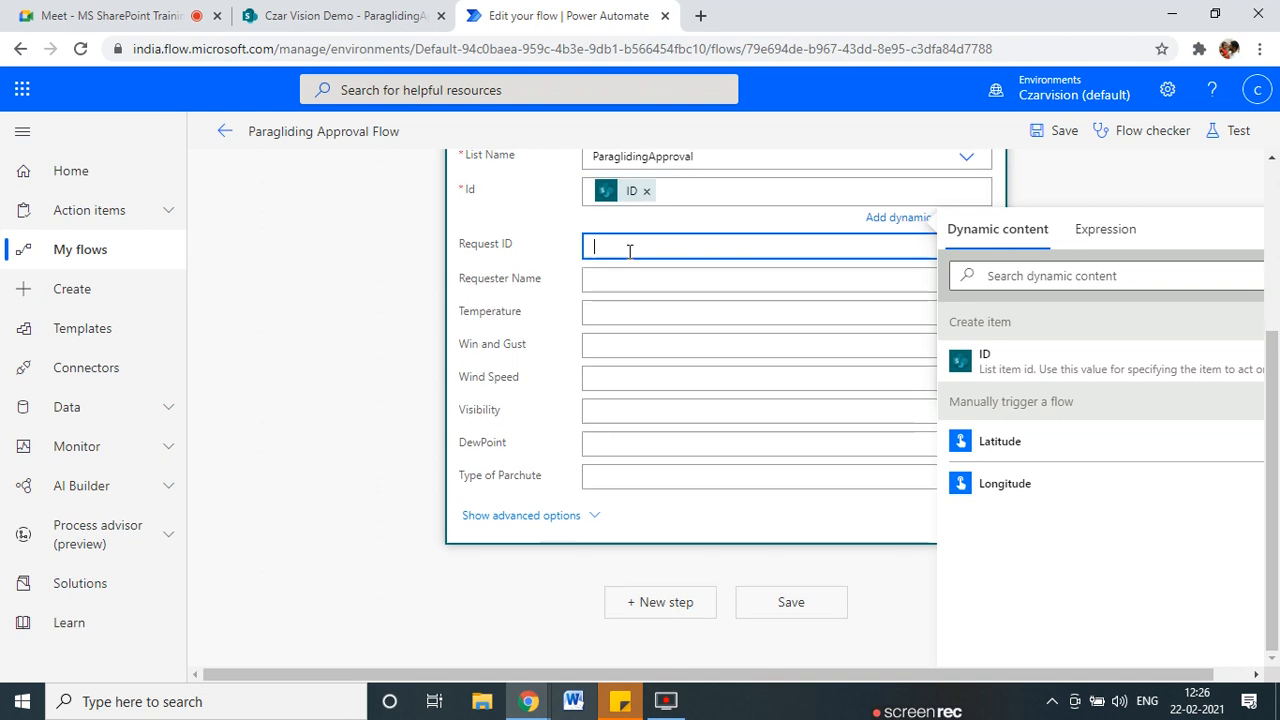
scroll(500, 423, "up", 2)
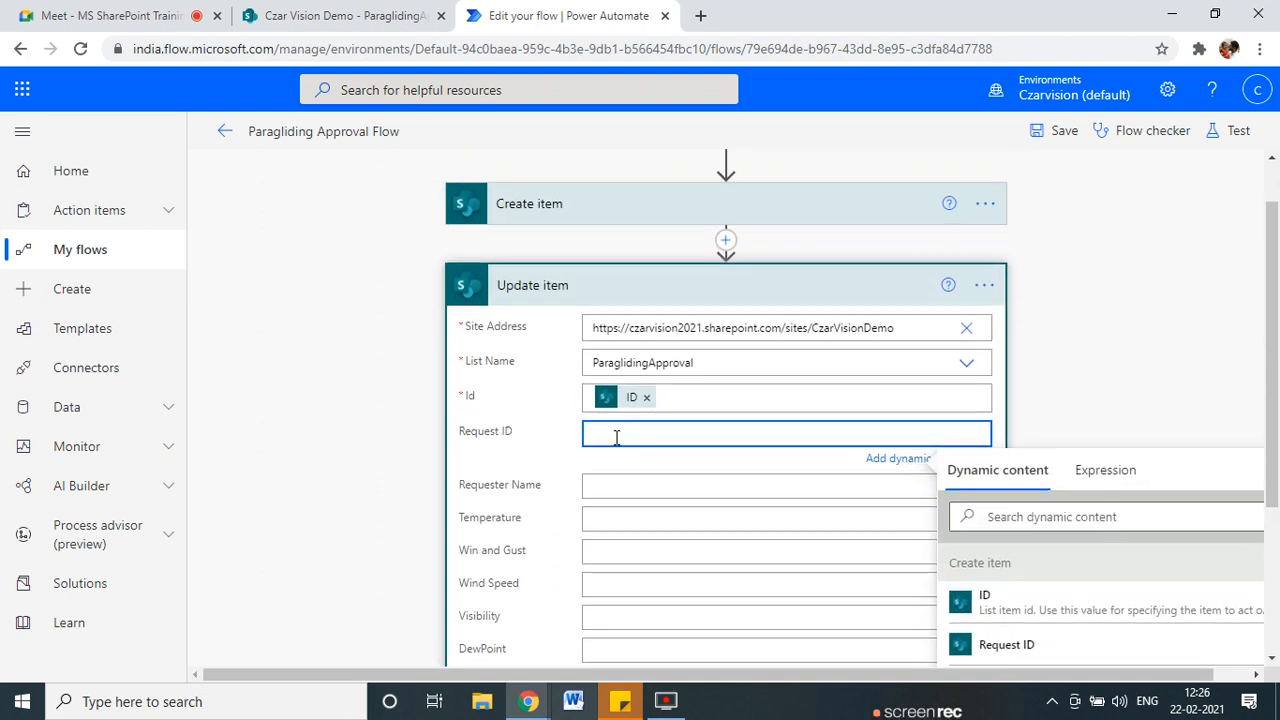
type("PARA-")
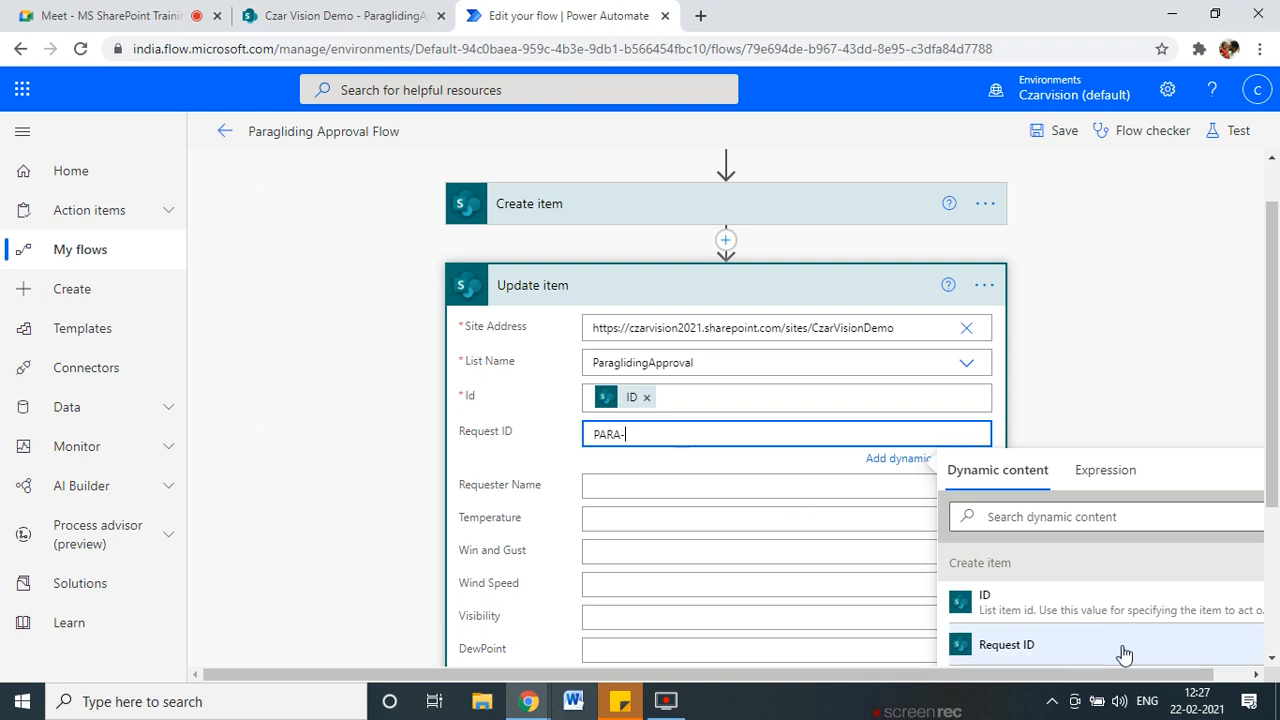
left_click(995, 603)
left_click(1050, 131)
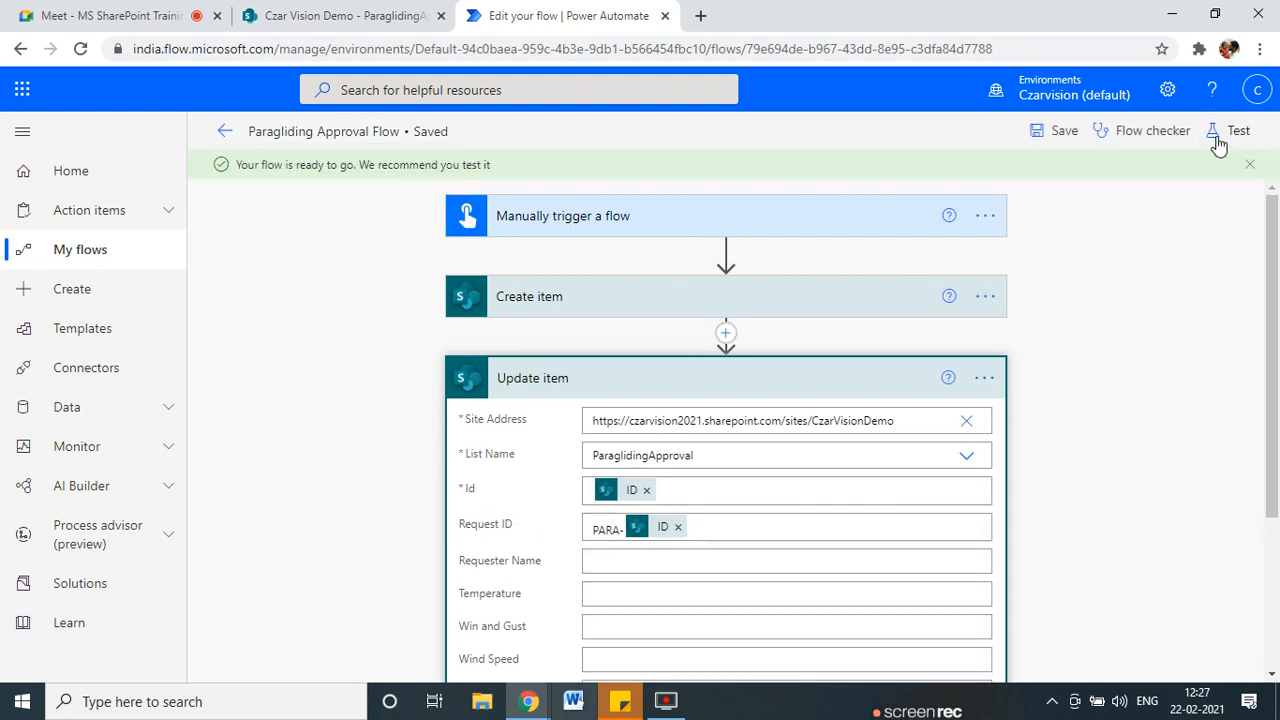
Test the flow automatically using the recently used trigger from the earlier successful run.
left_click(1232, 130)
left_click(1004, 231)
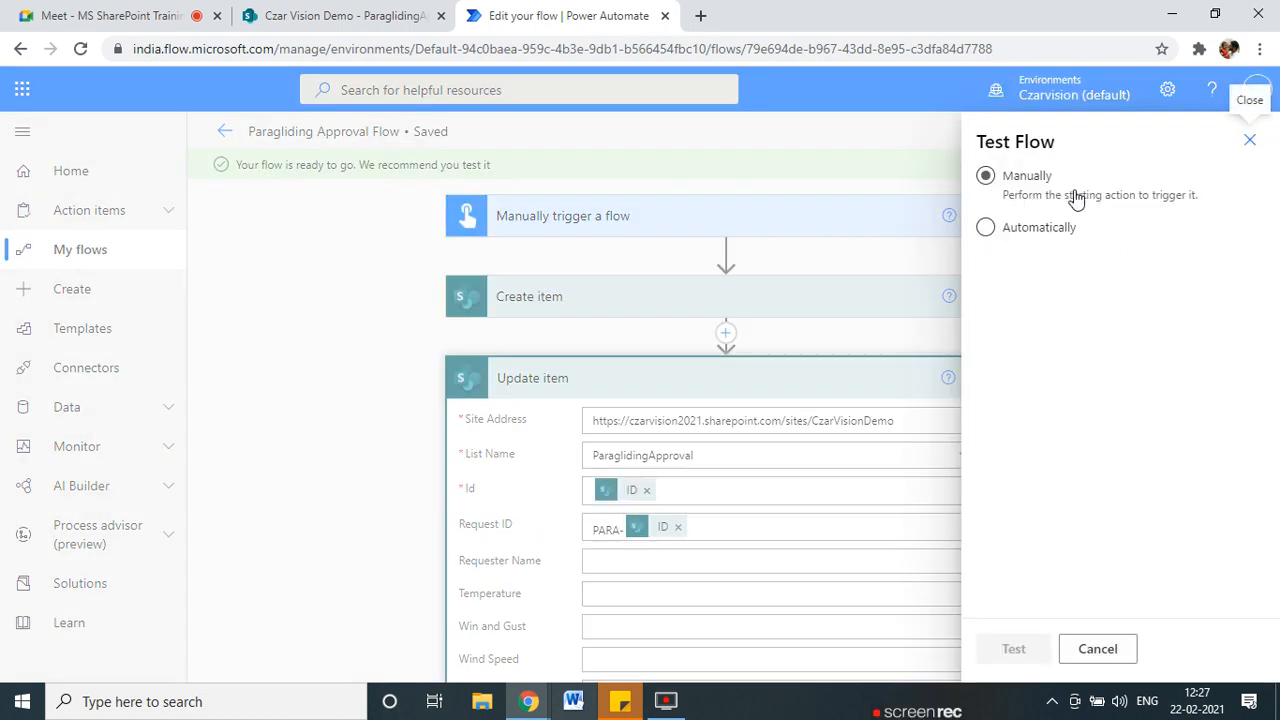
left_click(1000, 230)
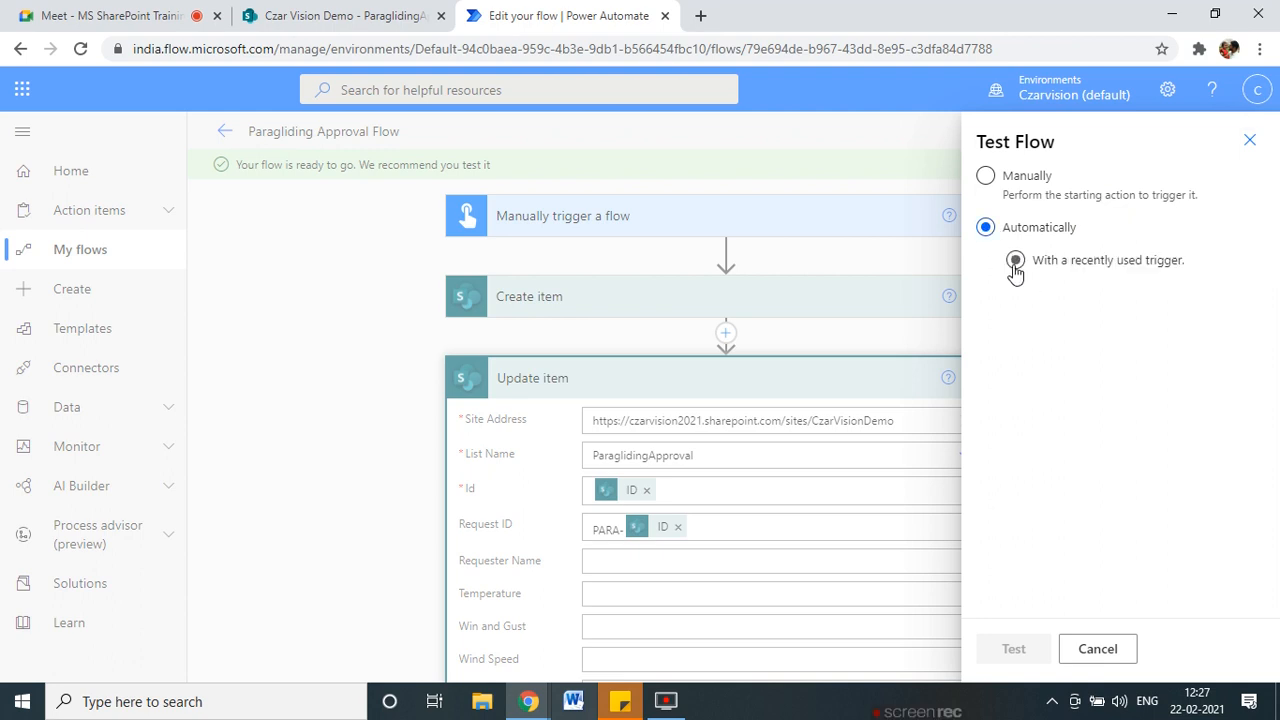
left_click(1015, 262)
left_click(993, 297)
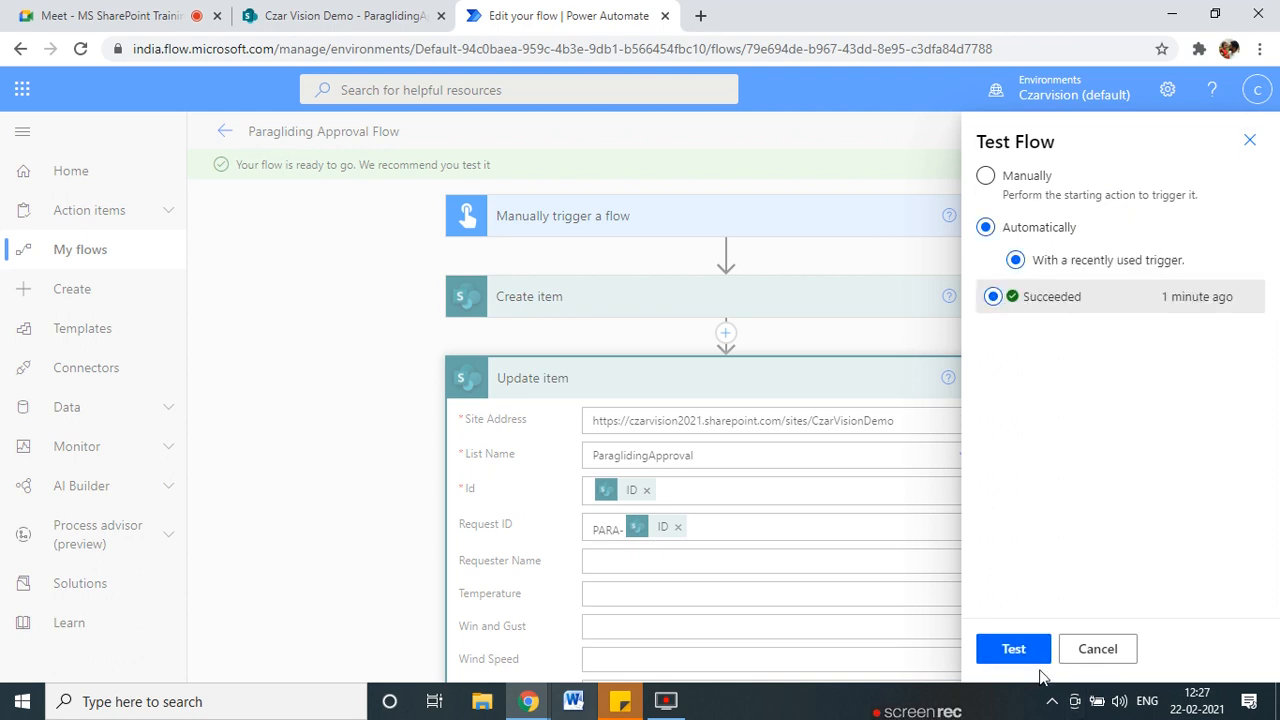
left_click(1013, 649)
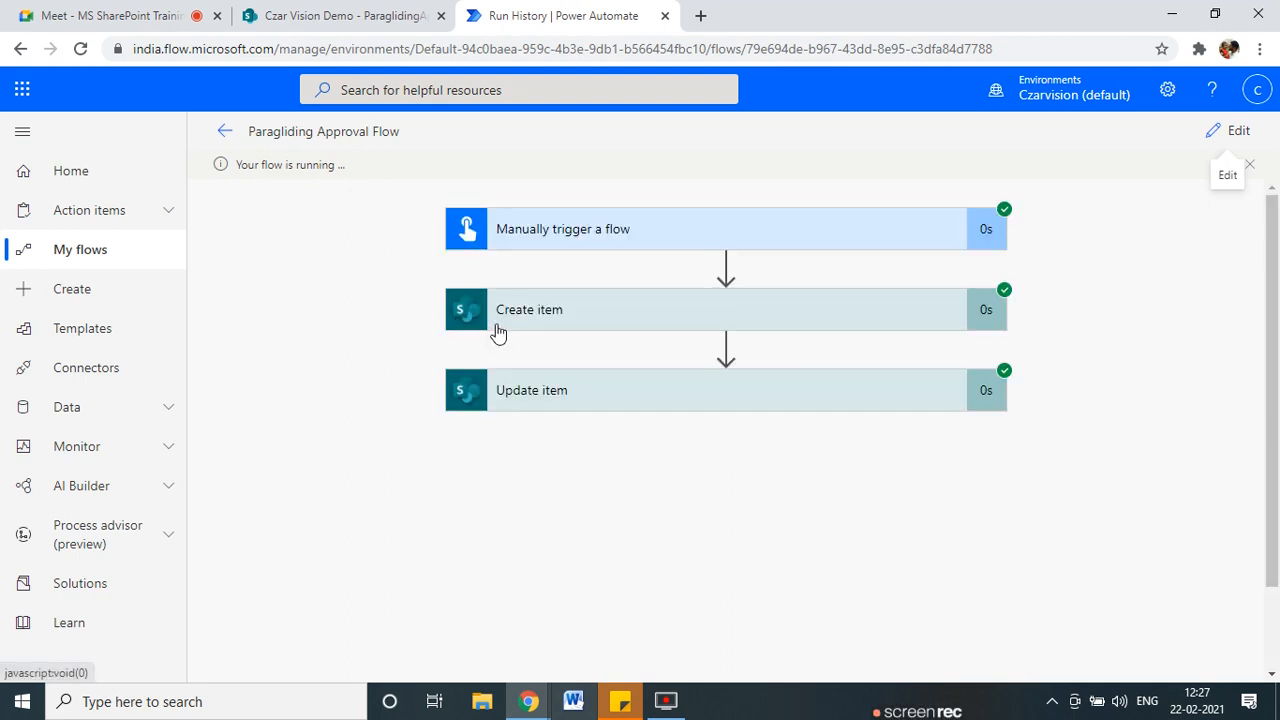
Check the refreshed ParaglidingApproval list and the run's Create item inputs, then return to editing.
left_click(315, 12)
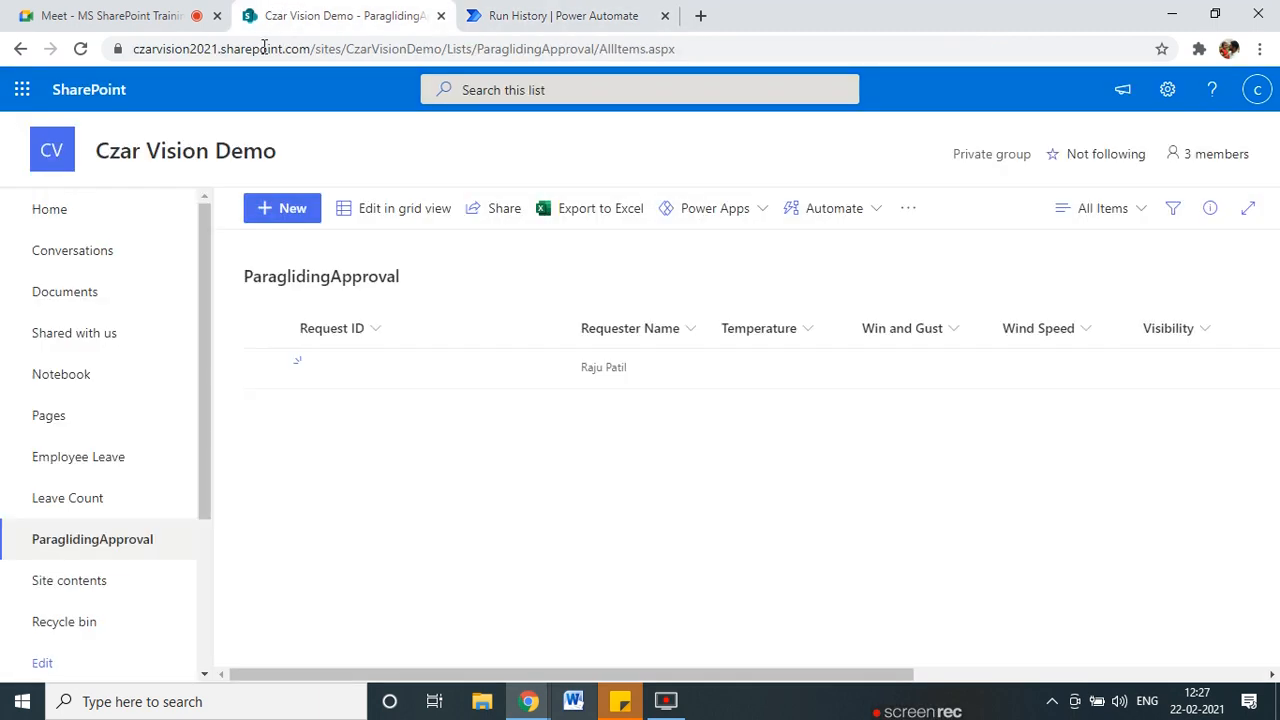
left_click(80, 48)
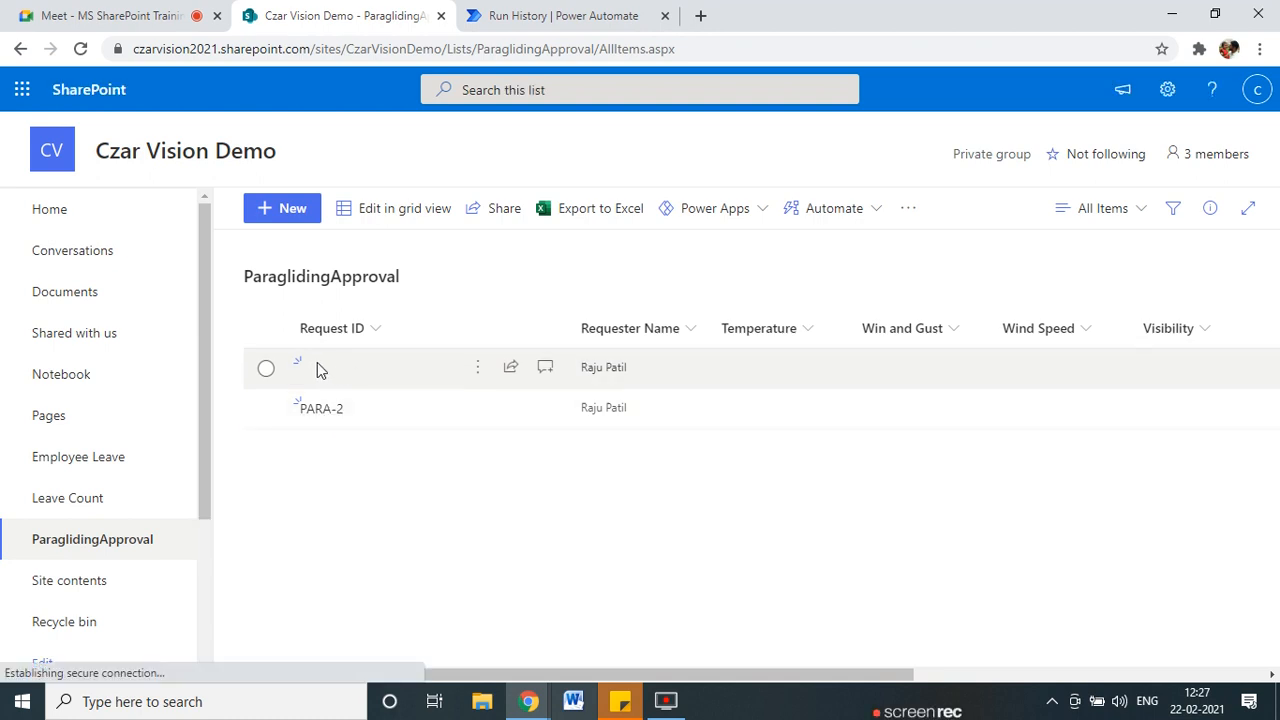
left_click(520, 16)
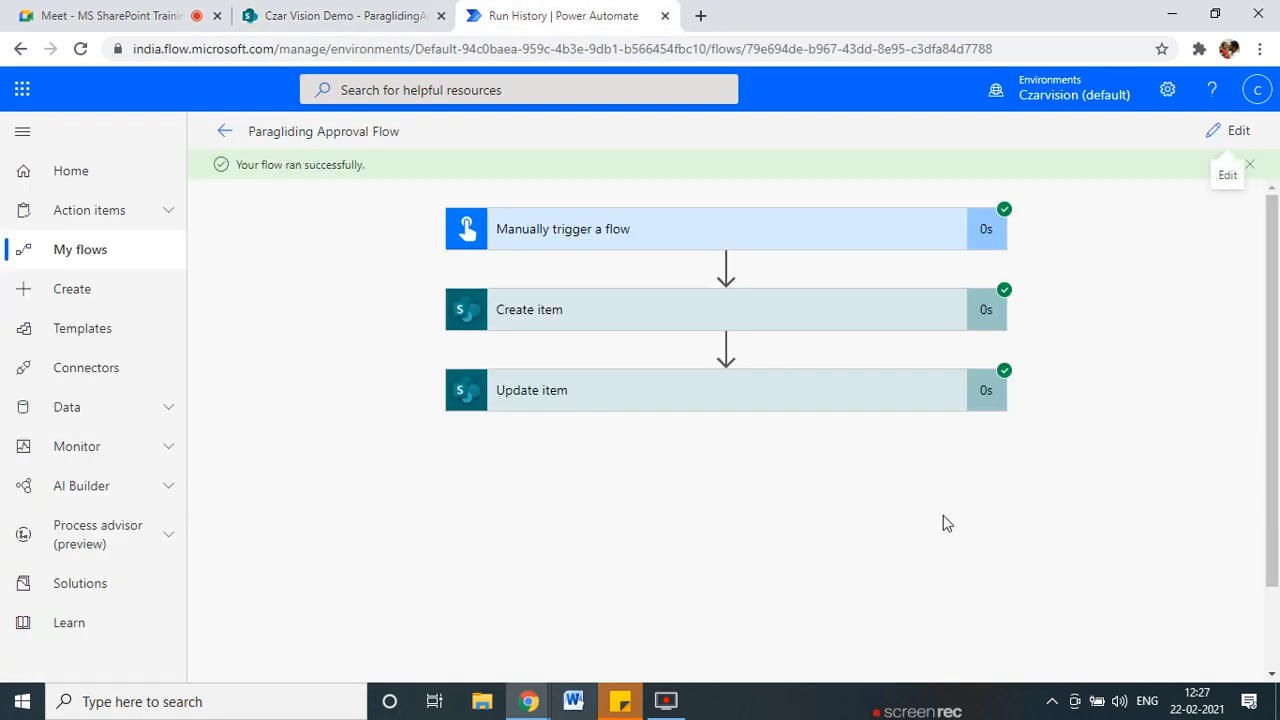
left_click(588, 325)
scroll(555, 460, "down", 3)
scroll(709, 383, "up", 4)
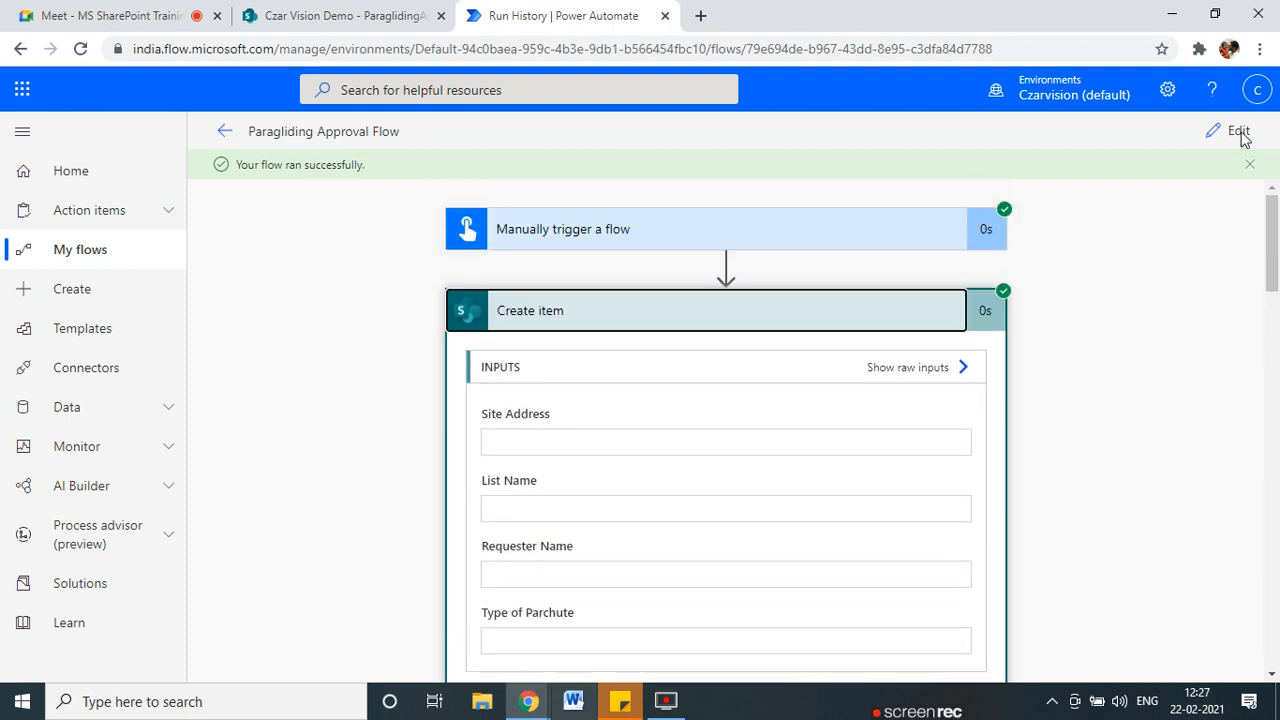
left_click(1230, 136)
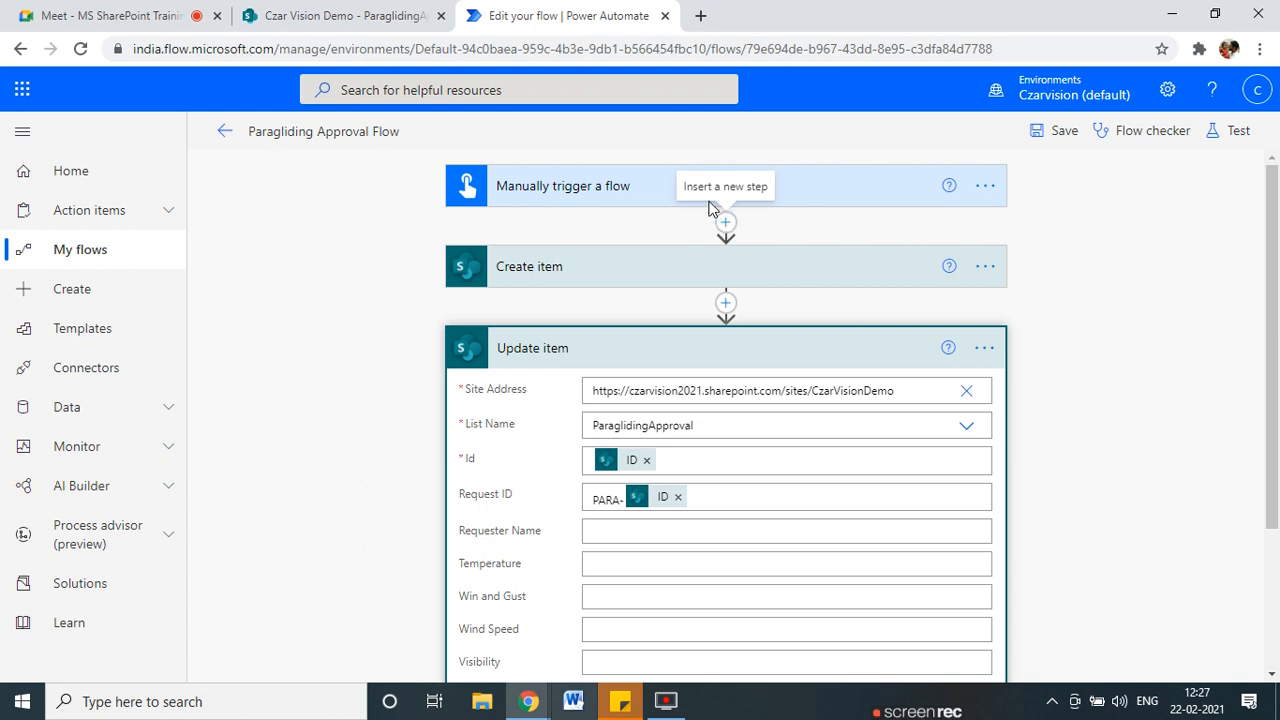
Insert an MSN Weather 'Get current weather' action directly after the manual trigger.
left_click(726, 222)
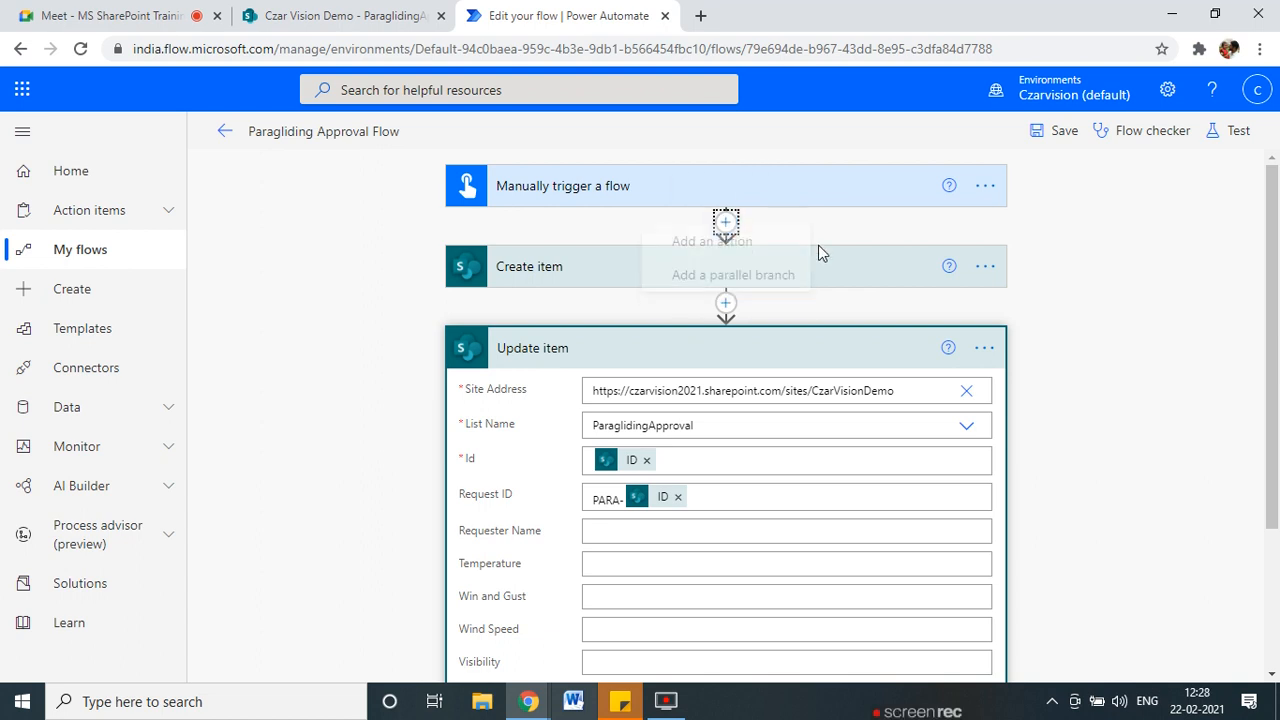
left_click(718, 252)
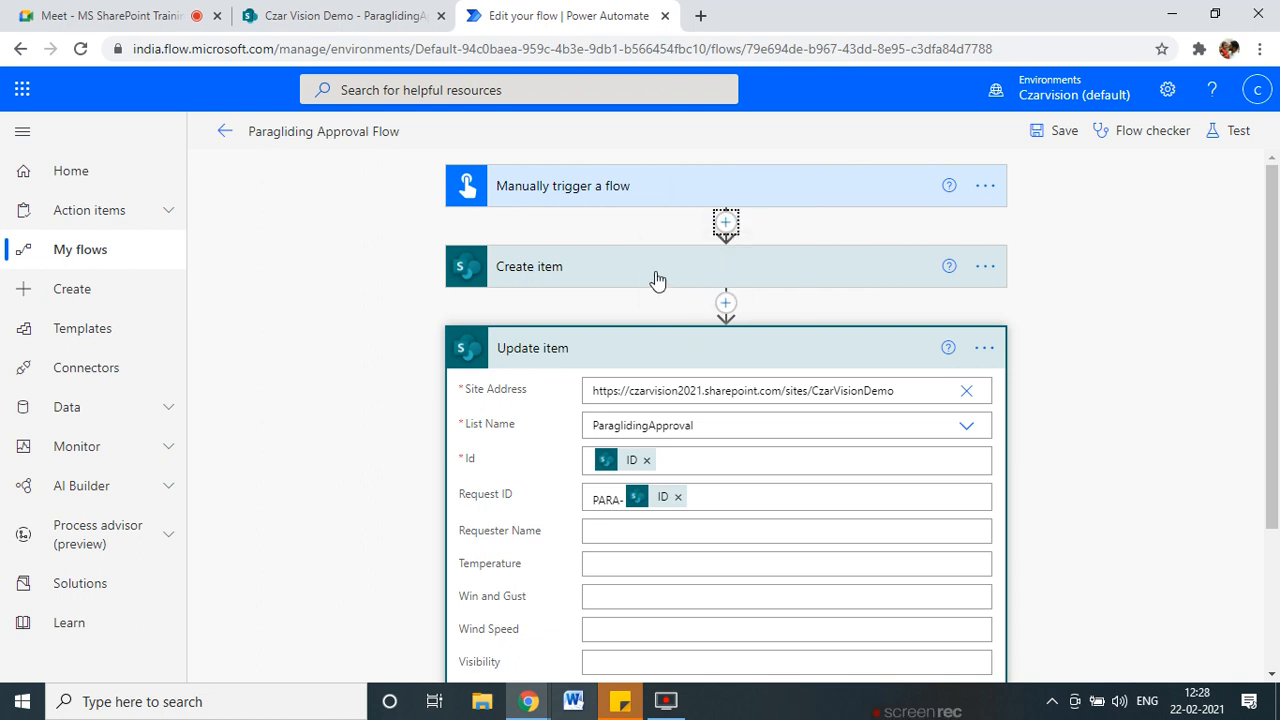
type("weath")
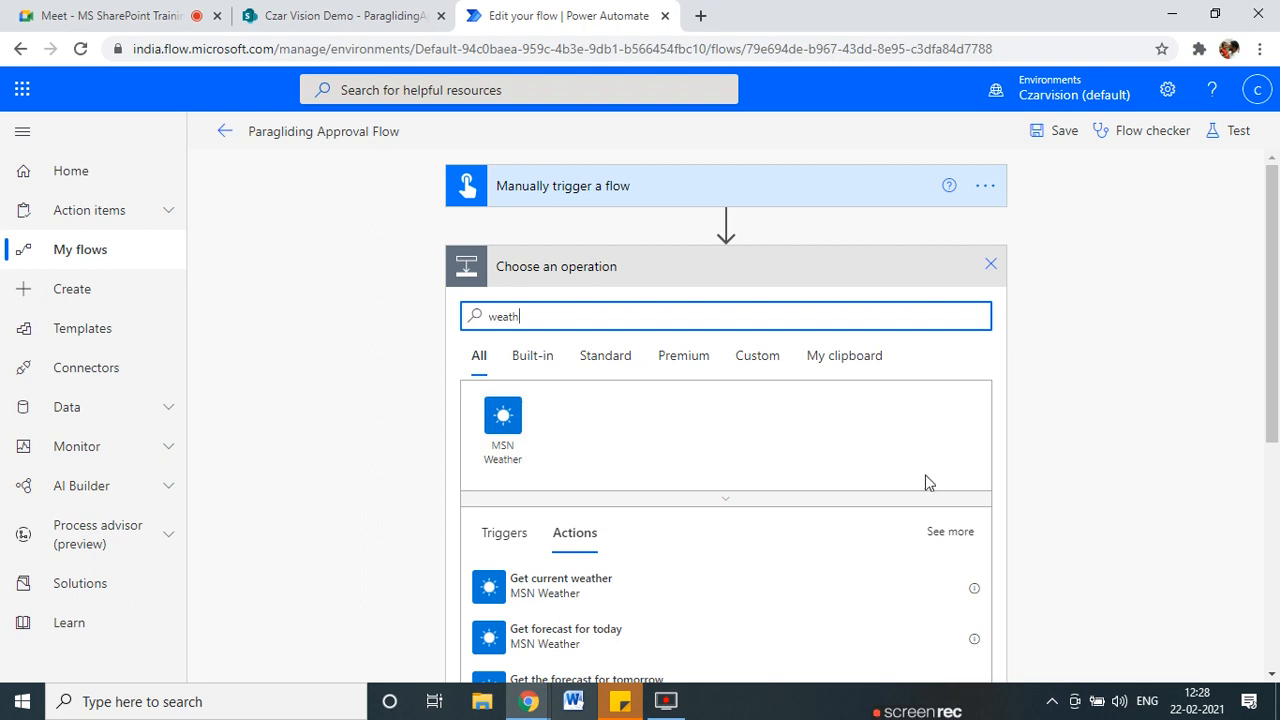
scroll(925, 480, "down", 1)
scroll(932, 474, "down", 1)
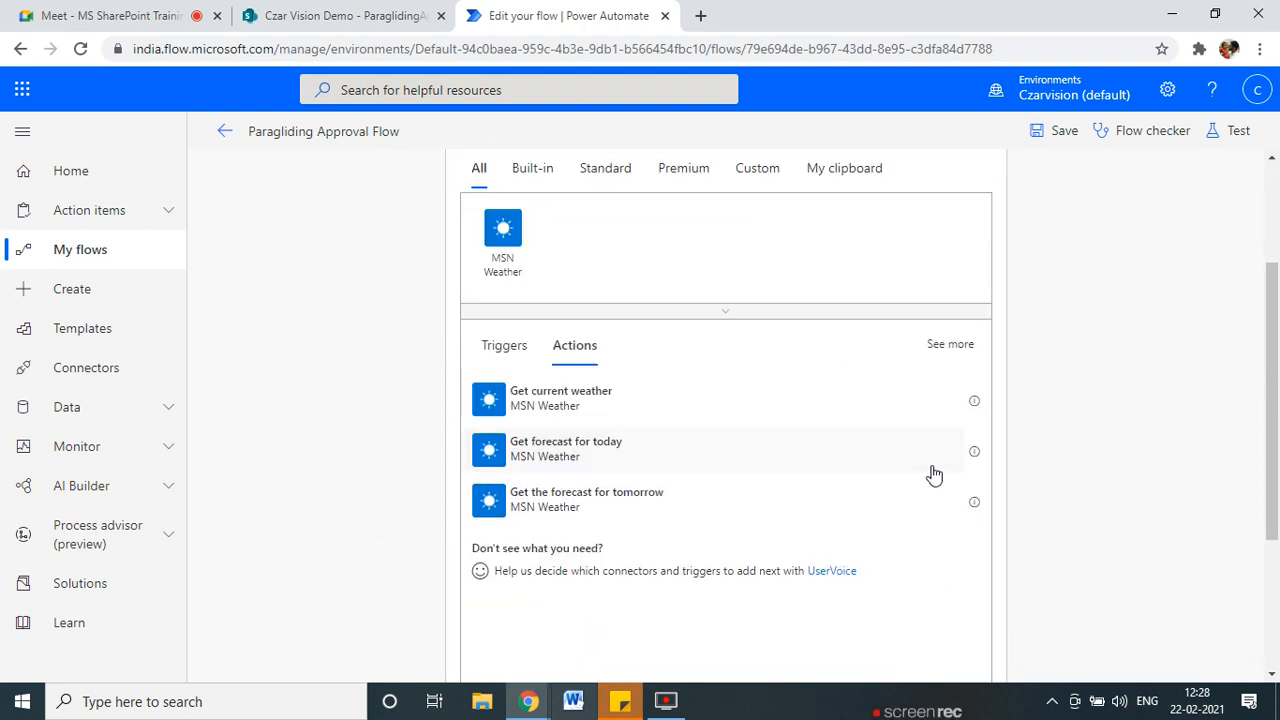
left_click(504, 232)
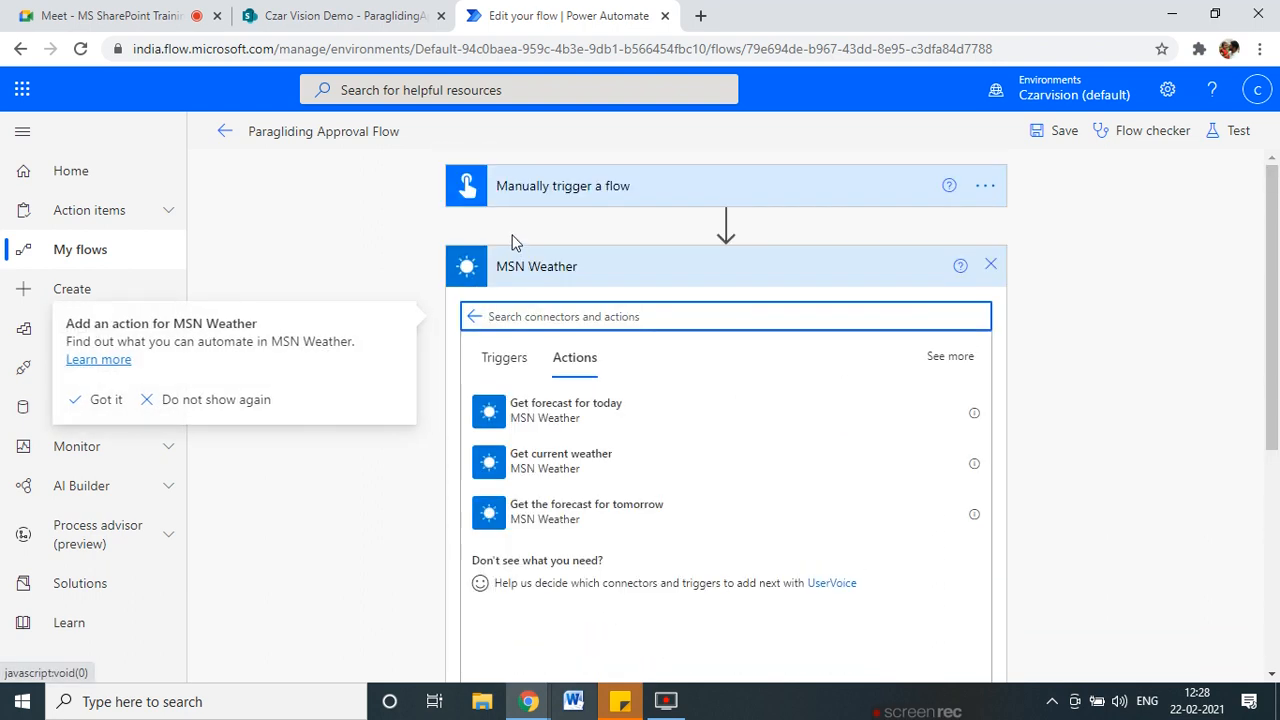
scroll(760, 505, "down", 1)
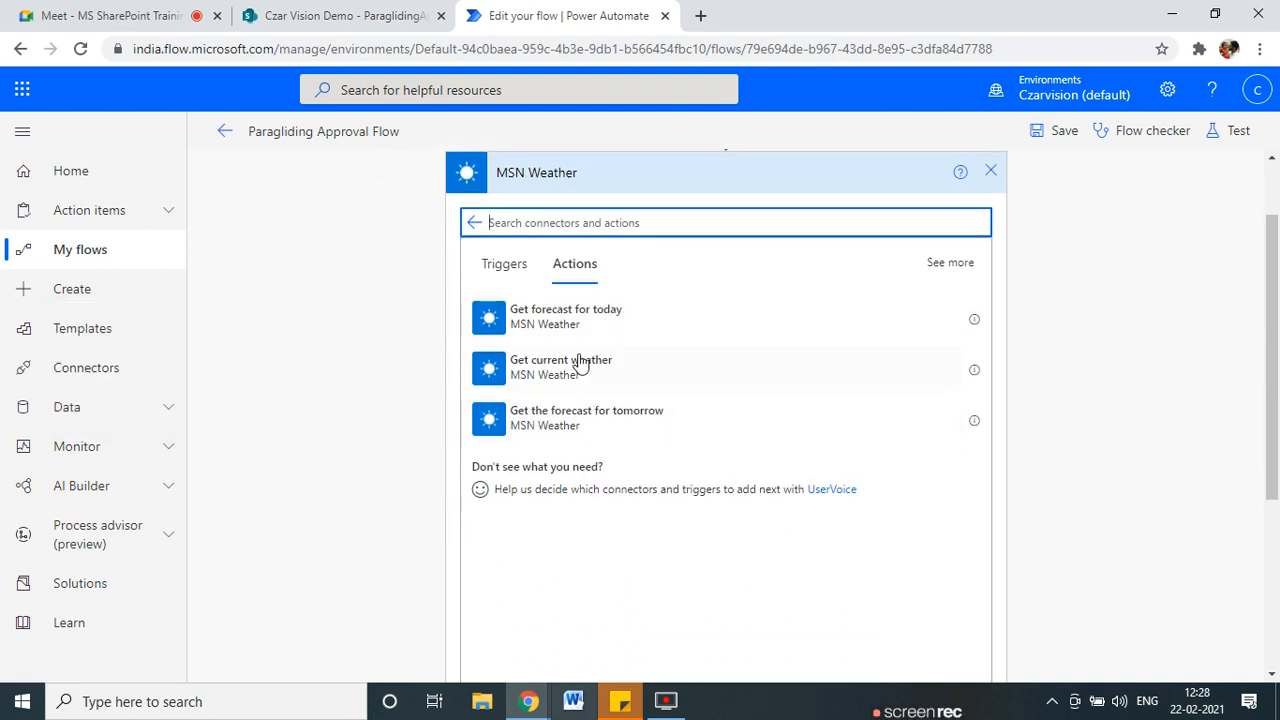
left_click(551, 386)
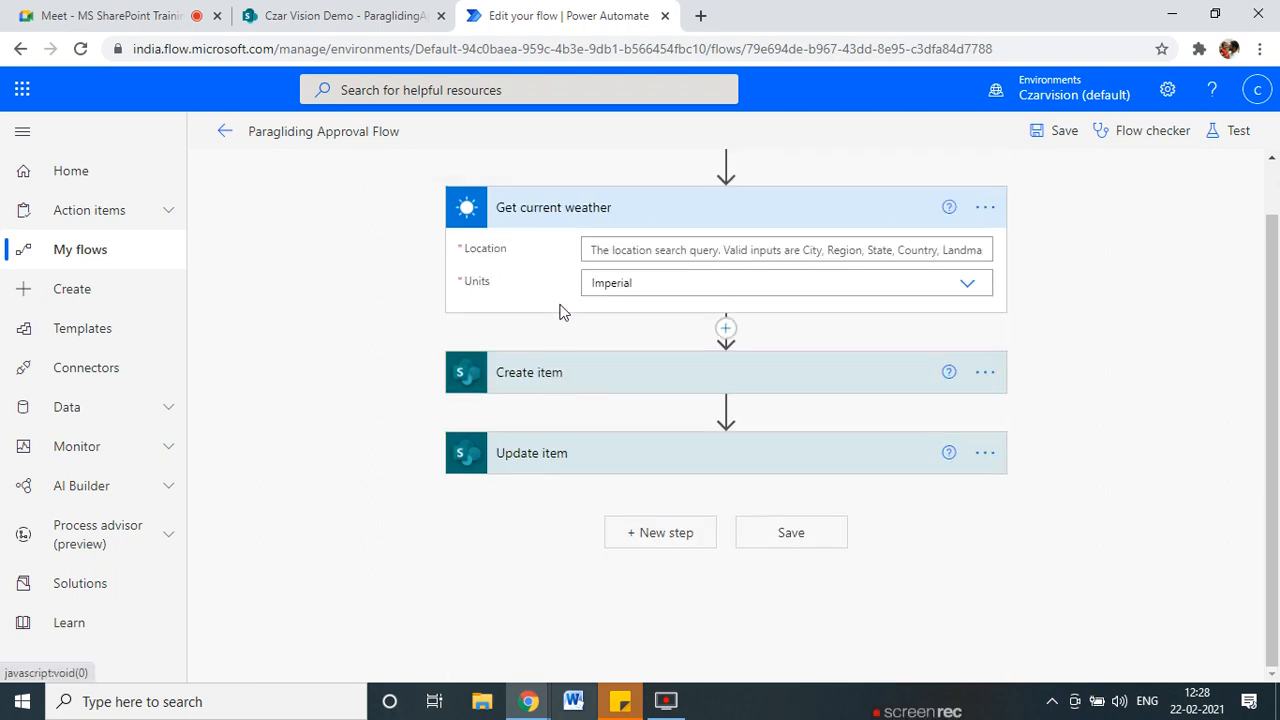
left_click(610, 248)
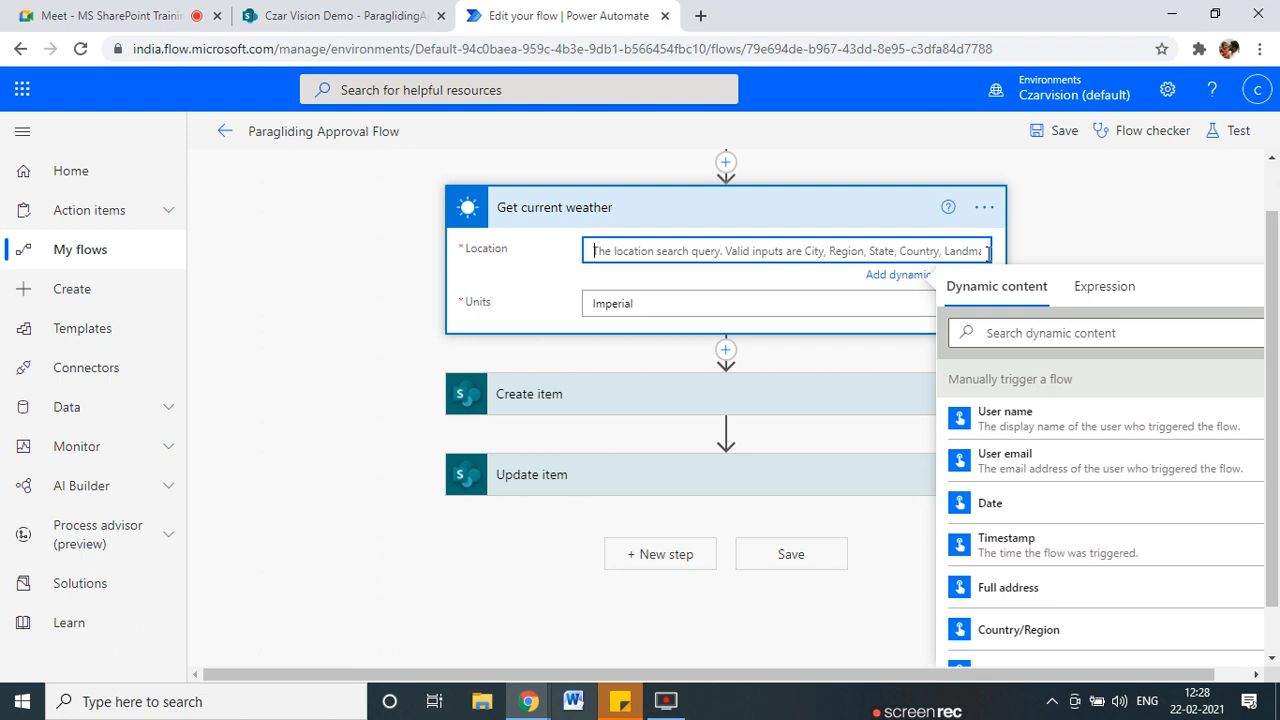
Fill the weather Location with the trigger's Latitude value, added twice.
scroll(975, 625, "up", 1)
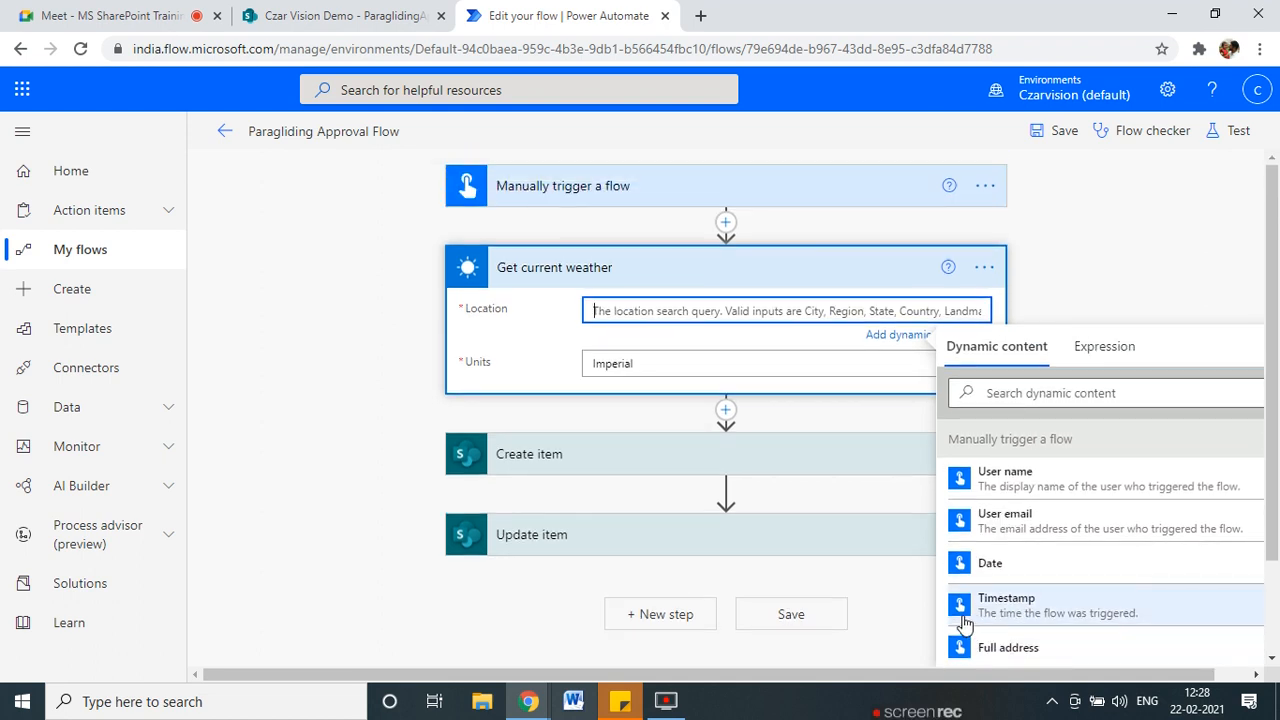
mouse_move(475, 206)
left_mouse_down()
mouse_move(655, 150)
mouse_move(386, 160)
mouse_move(560, 212)
left_mouse_up()
key("Escape")
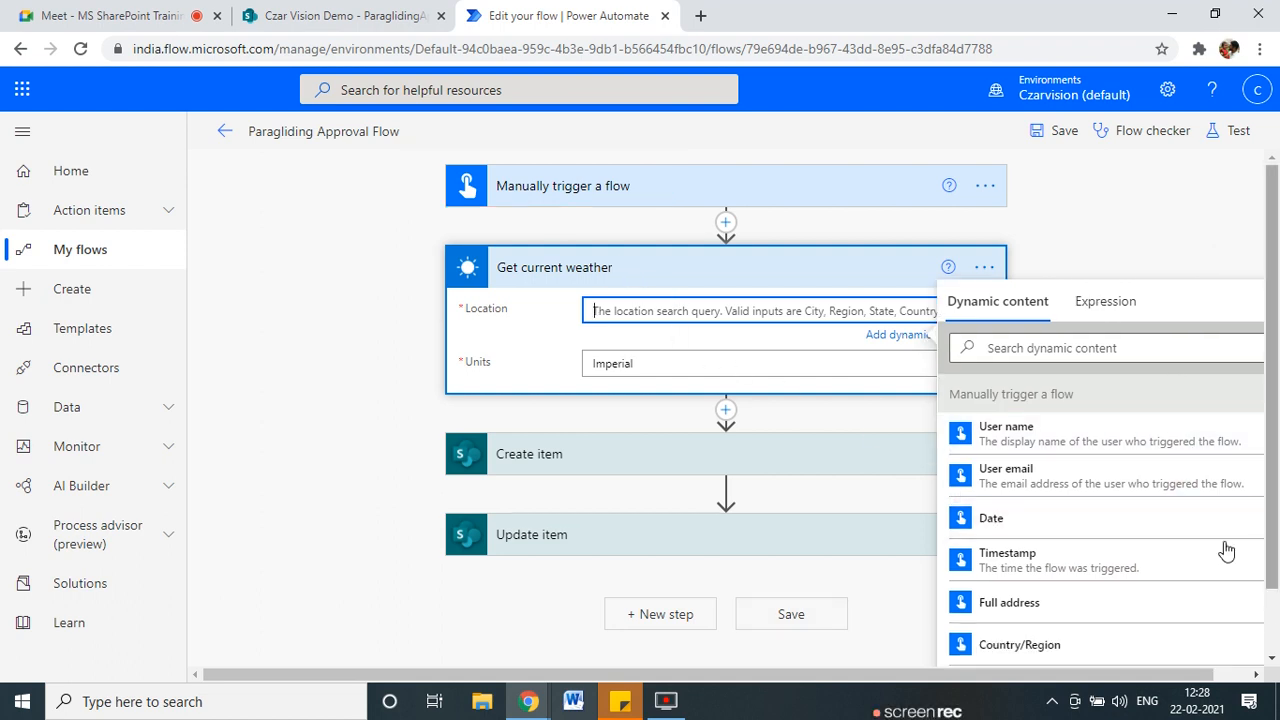
scroll(1100, 530, "down", 1)
scroll(1057, 511, "down", 1)
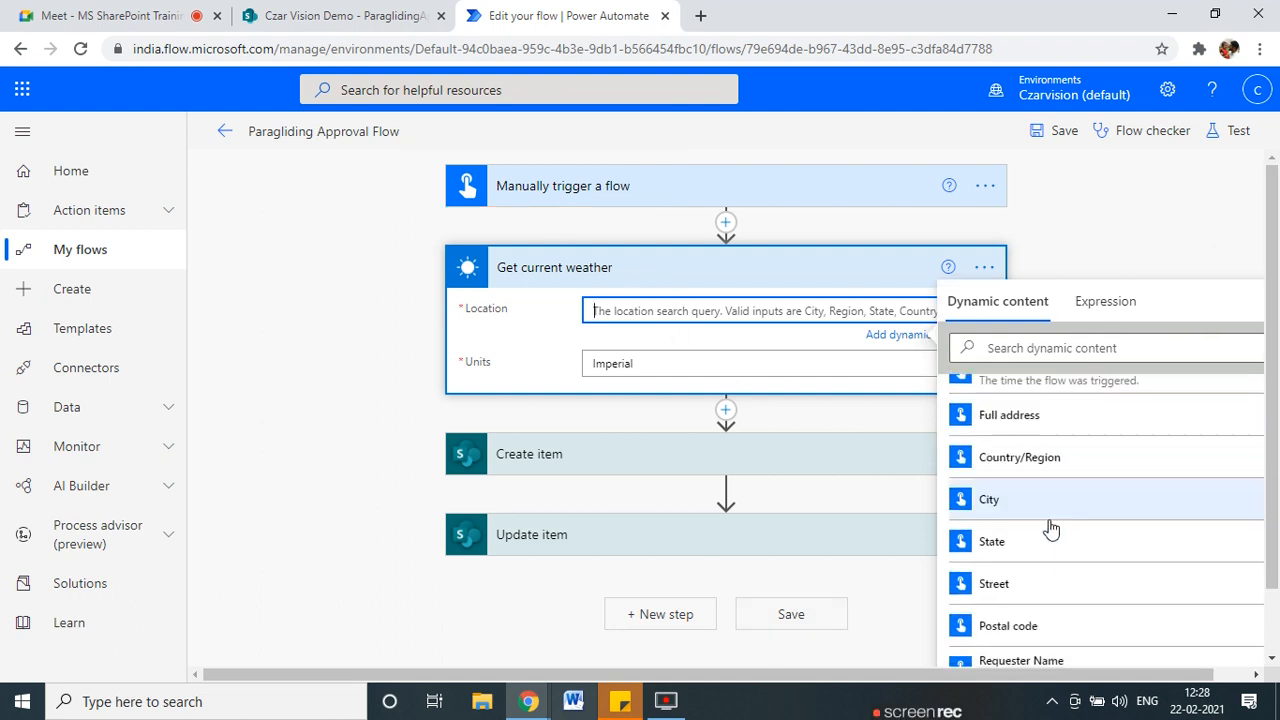
scroll(1008, 557, "down", 1)
scroll(1008, 557, "down", 1)
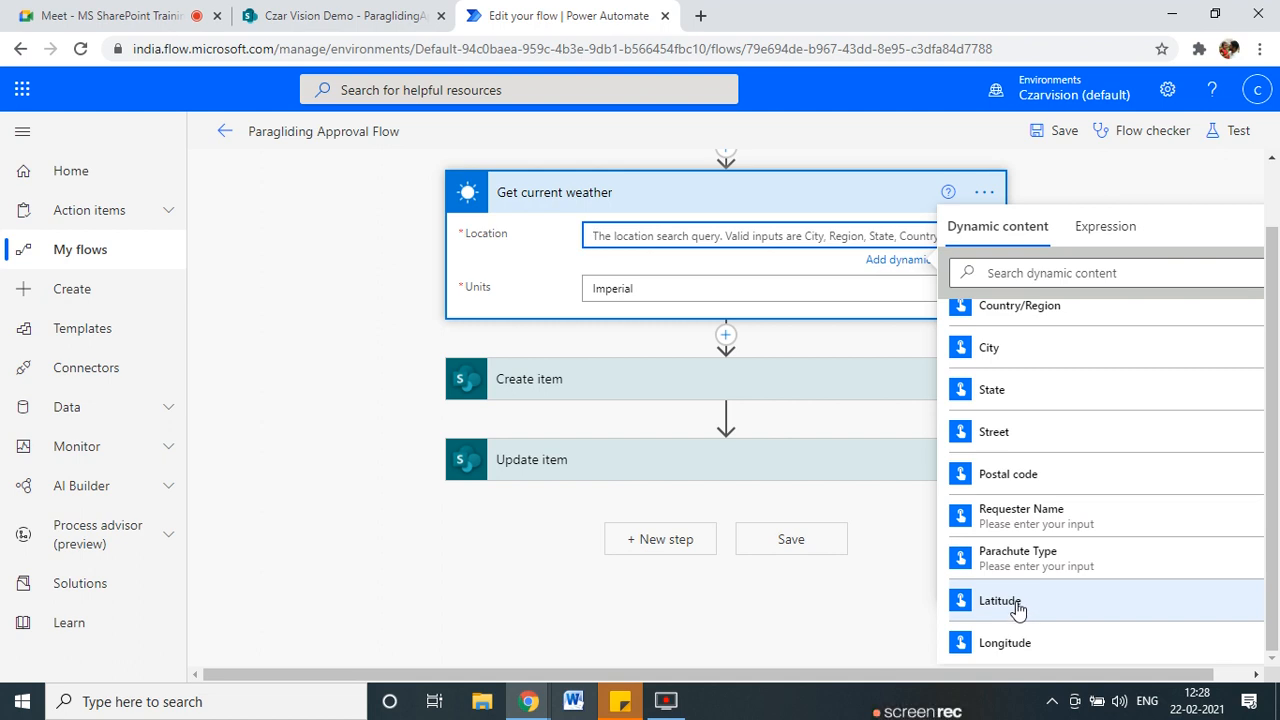
left_click(1016, 604)
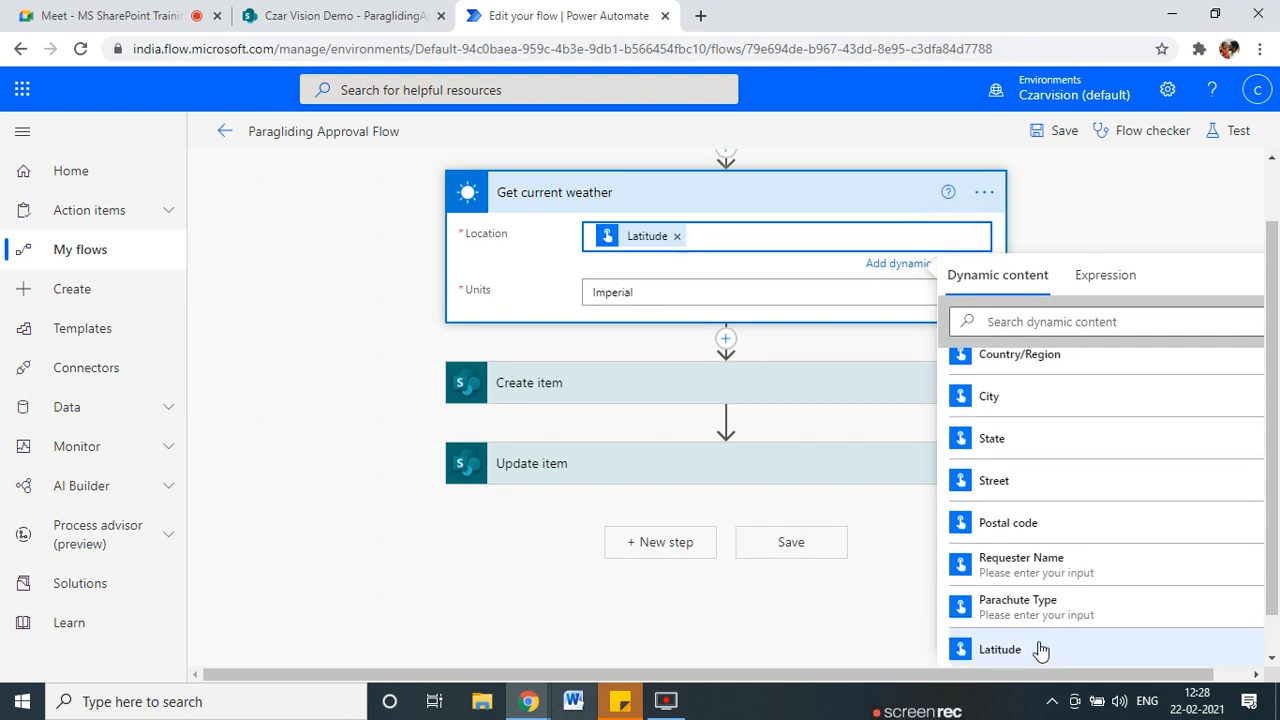
left_click(1040, 650)
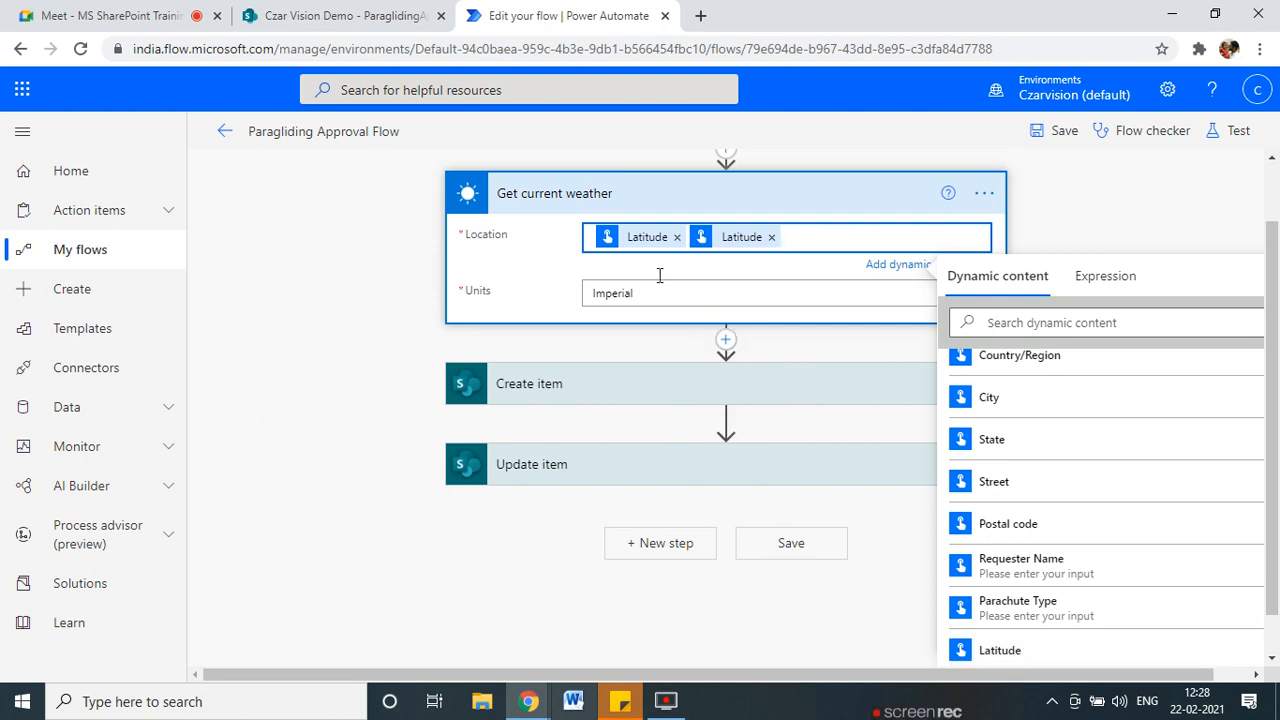
left_click_drag(828, 676, 891, 667)
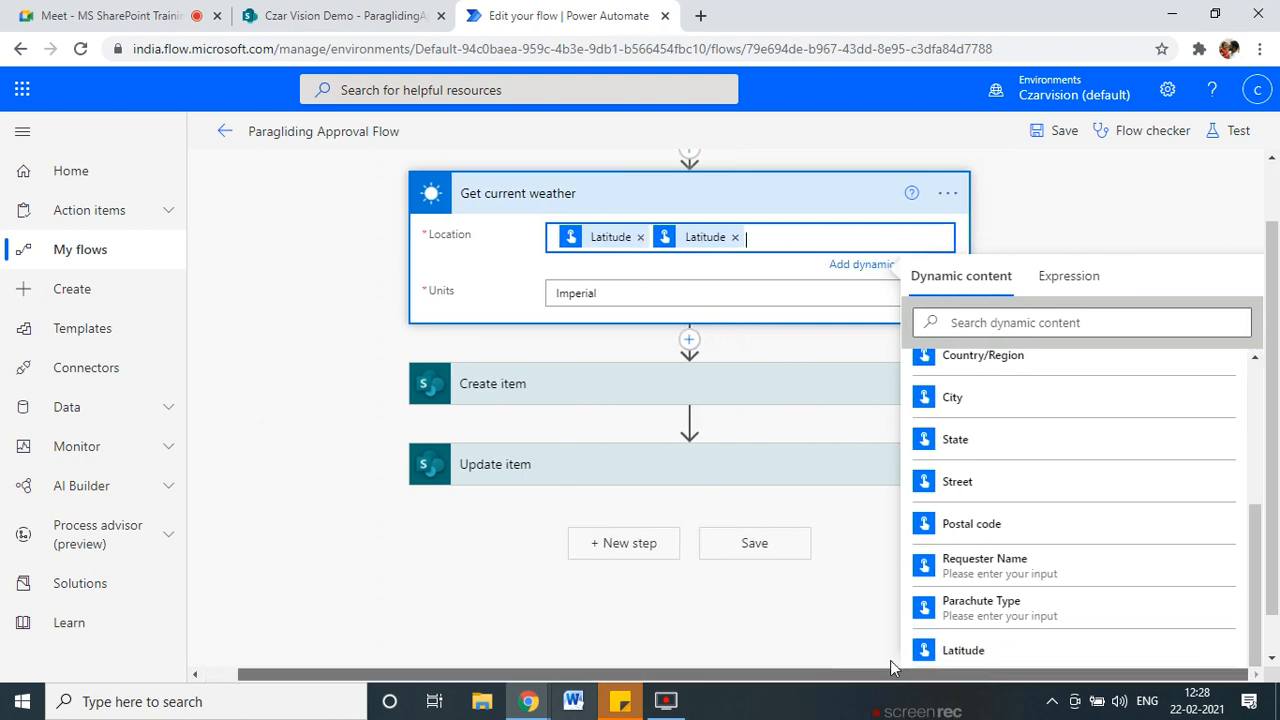
Choose Metric in the Get current weather Units dropdown and finish editing the step.
left_click(626, 290)
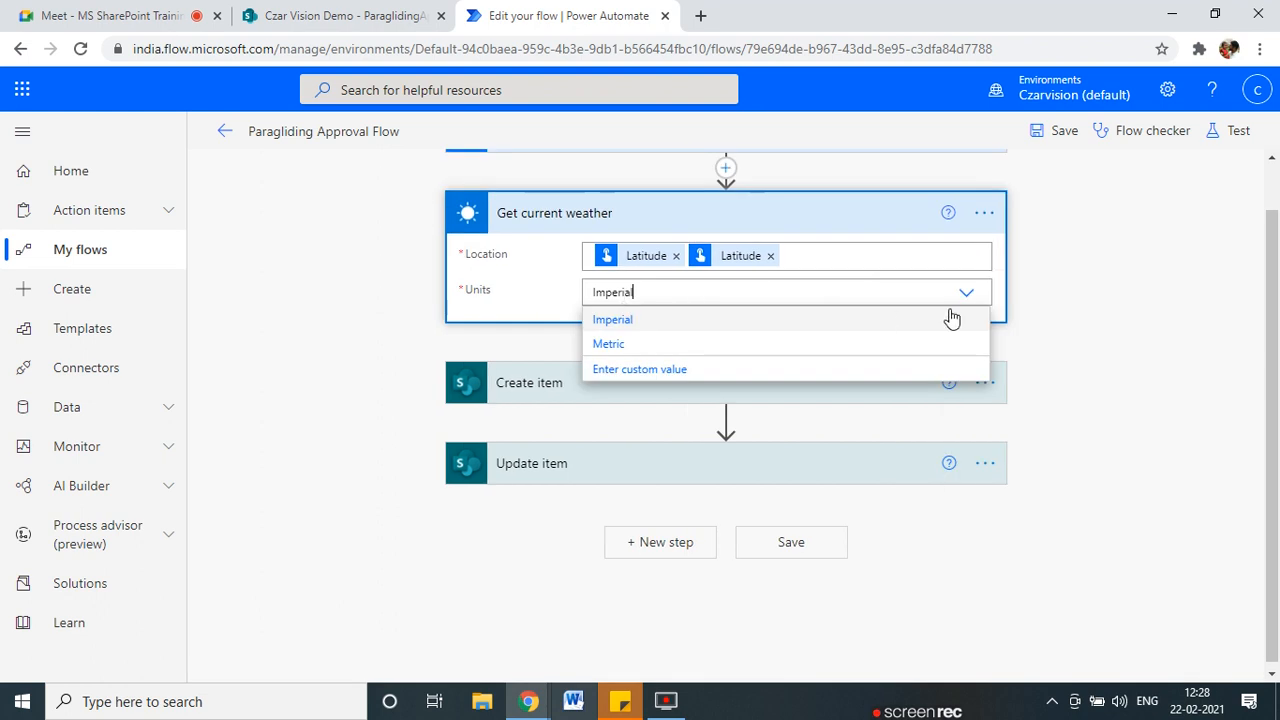
left_click(652, 345)
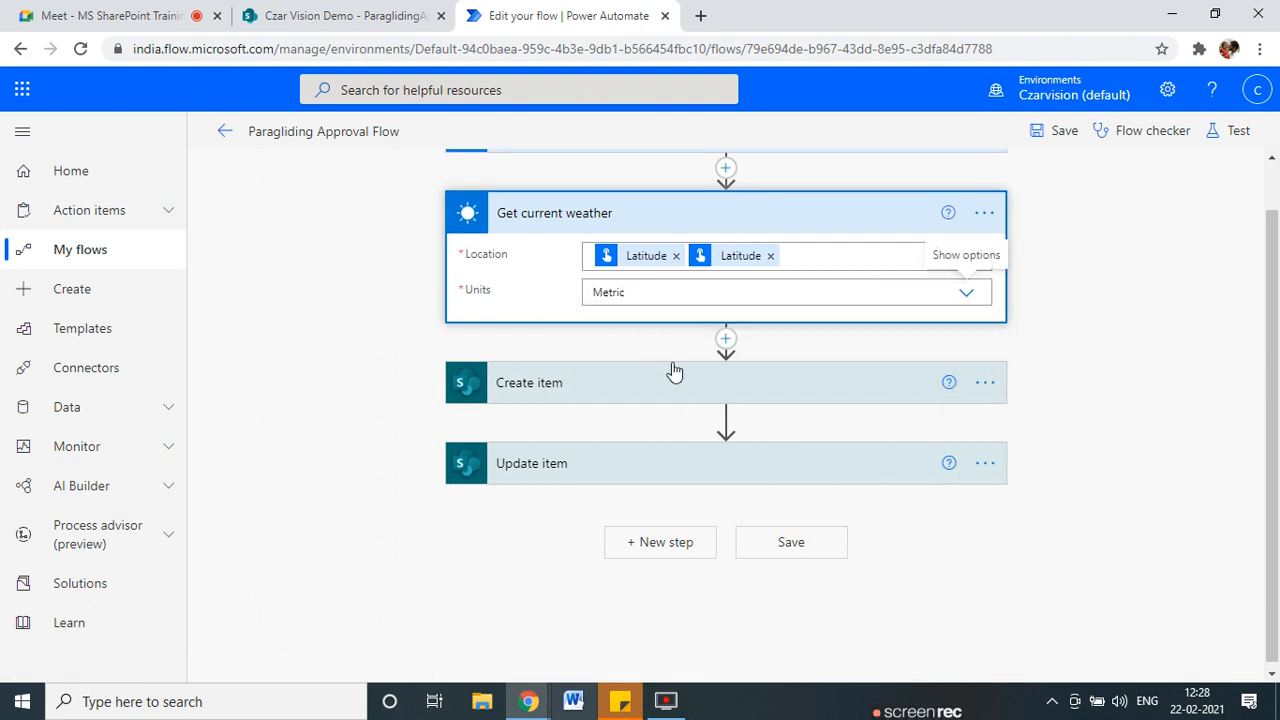
left_click(347, 378)
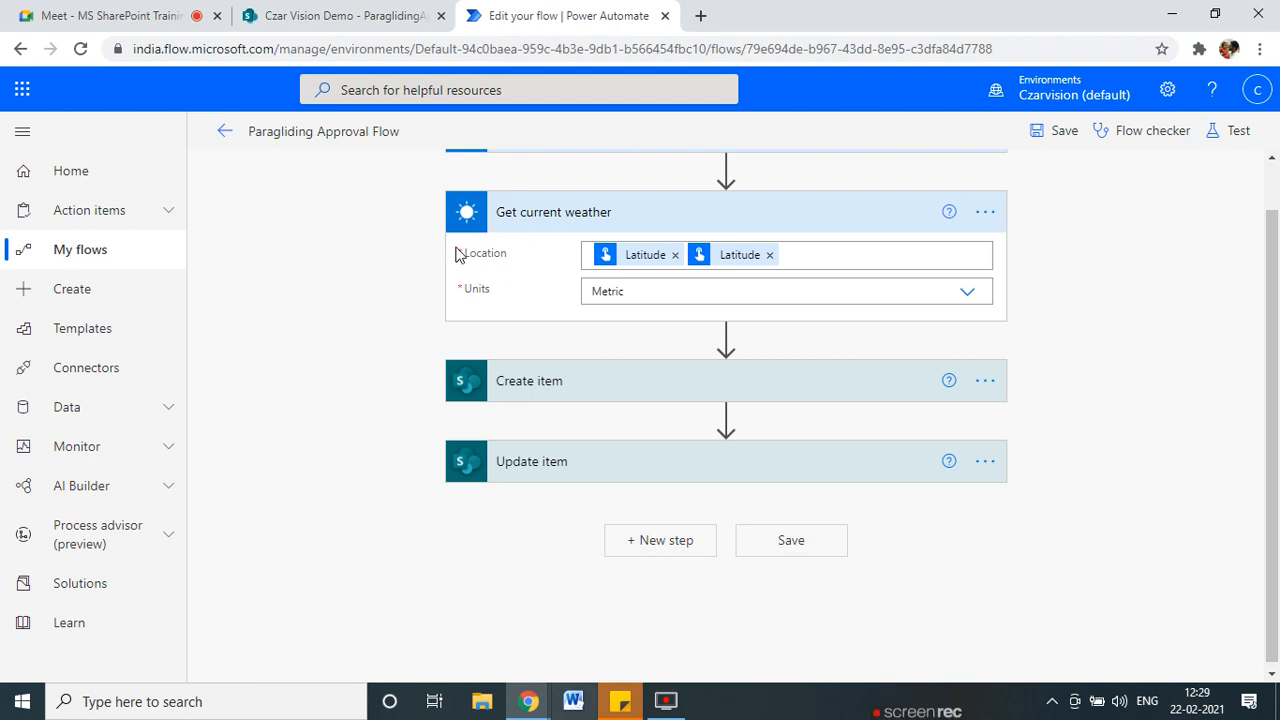
mouse_move(684, 232)
left_mouse_down()
mouse_move(604, 230)
mouse_move(660, 270)
mouse_move(740, 228)
mouse_move(640, 226)
left_mouse_up()
key("Escape")
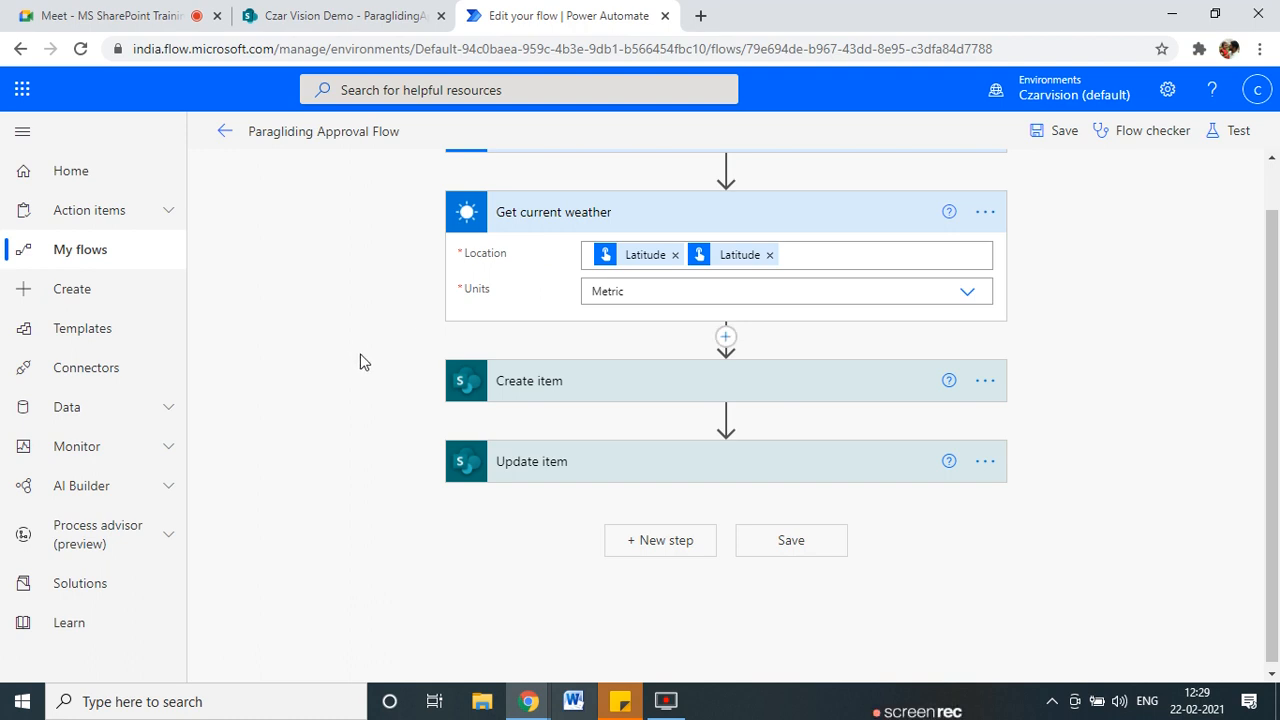
Expand Create item and map its Temperature field to the weather Temperature.
left_click(648, 376)
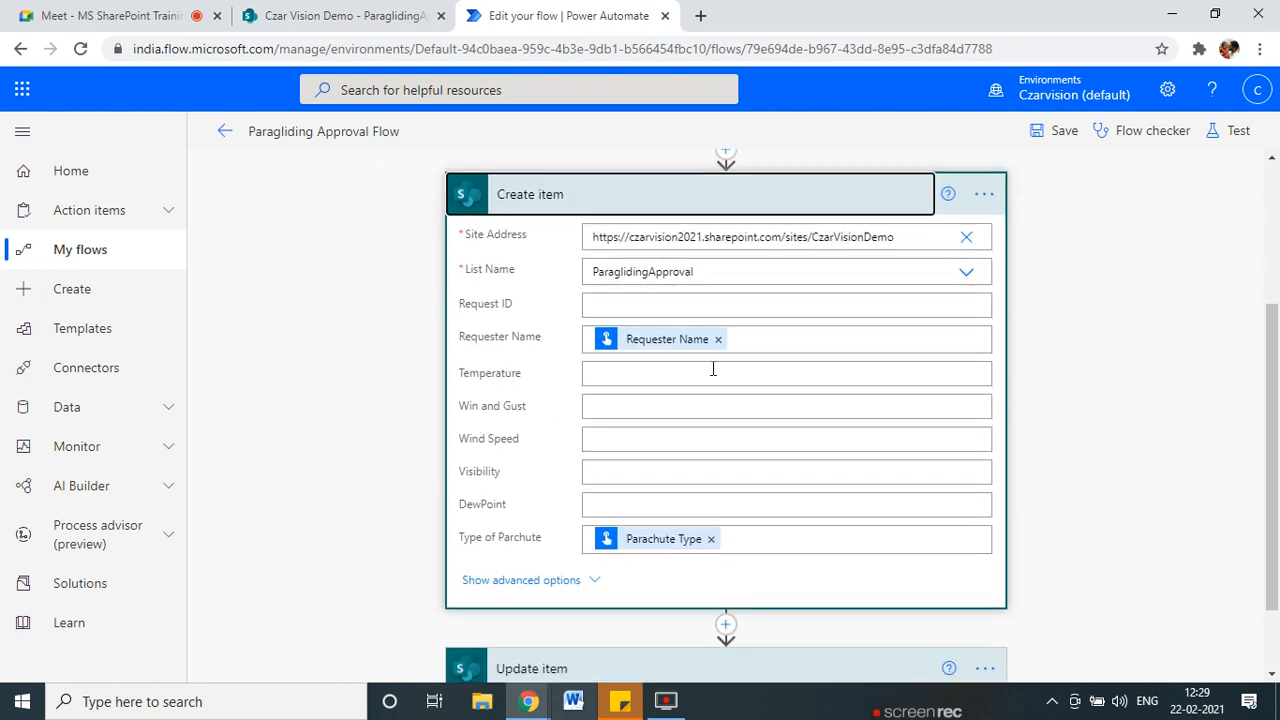
left_click(700, 376)
scroll(1117, 571, "down", 1)
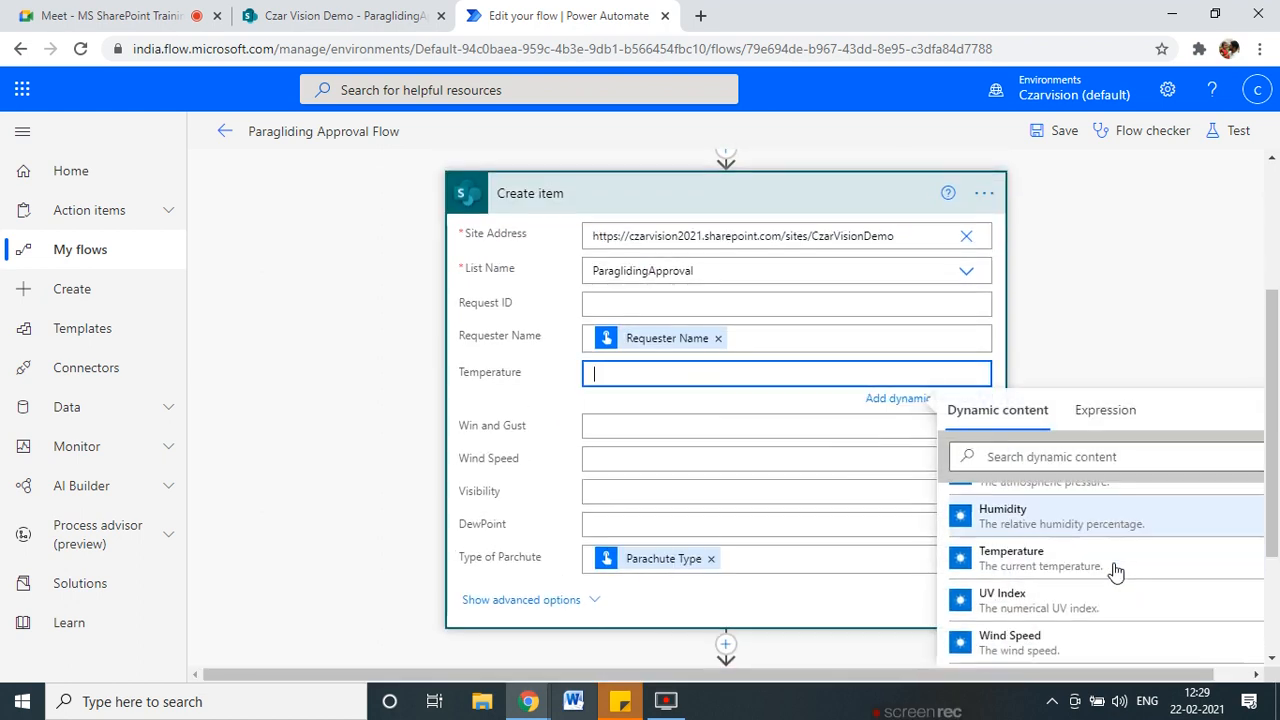
scroll(1023, 529, "up", 1)
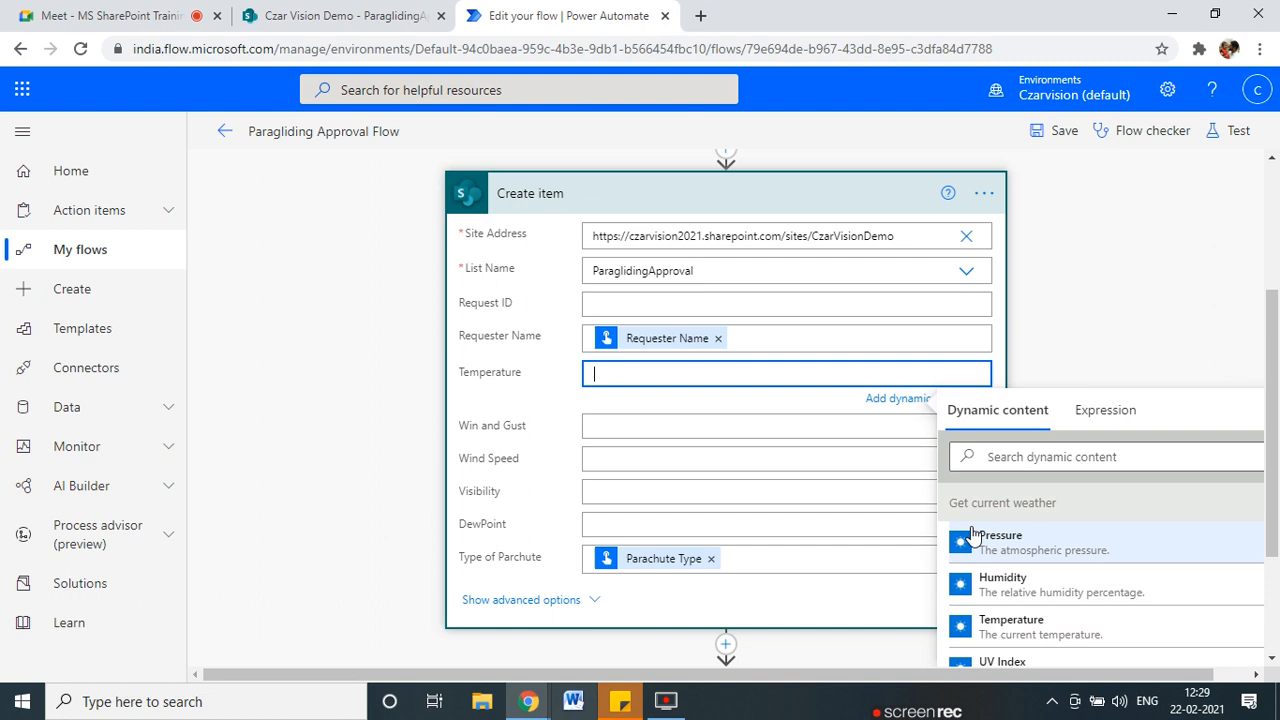
scroll(760, 300, "up", 1)
scroll(1151, 554, "down", 2)
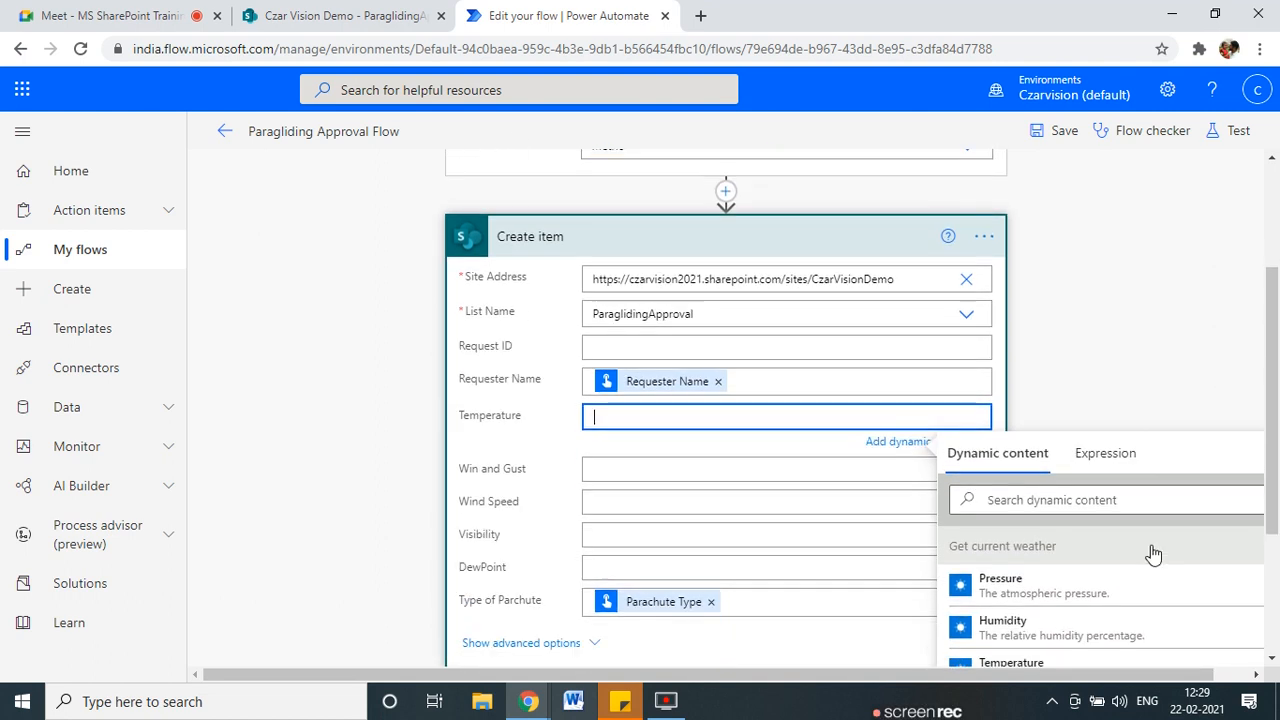
scroll(1028, 551, "down", 1)
left_click(1028, 450)
Replace the duplicated Latitude in the weather Location with Longitude, giving Latitude, Longitude.
left_click(637, 340)
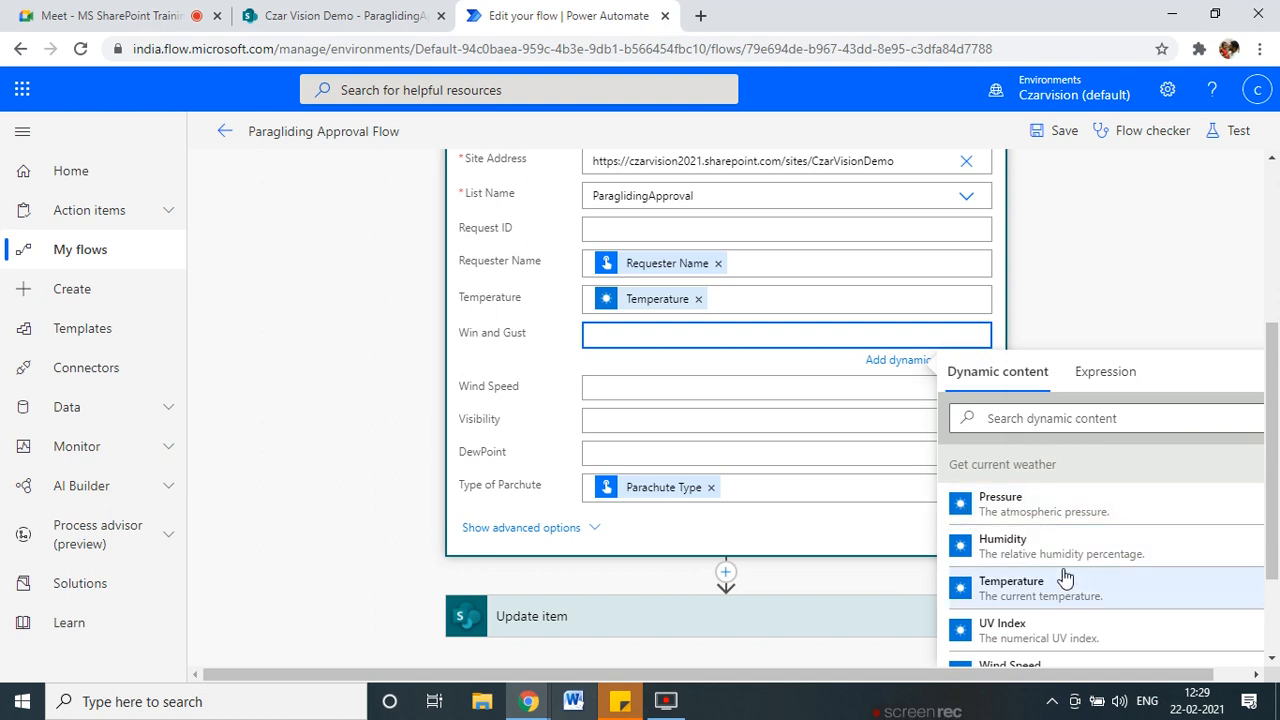
scroll(1063, 575, "down", 2)
scroll(1038, 540, "down", 1)
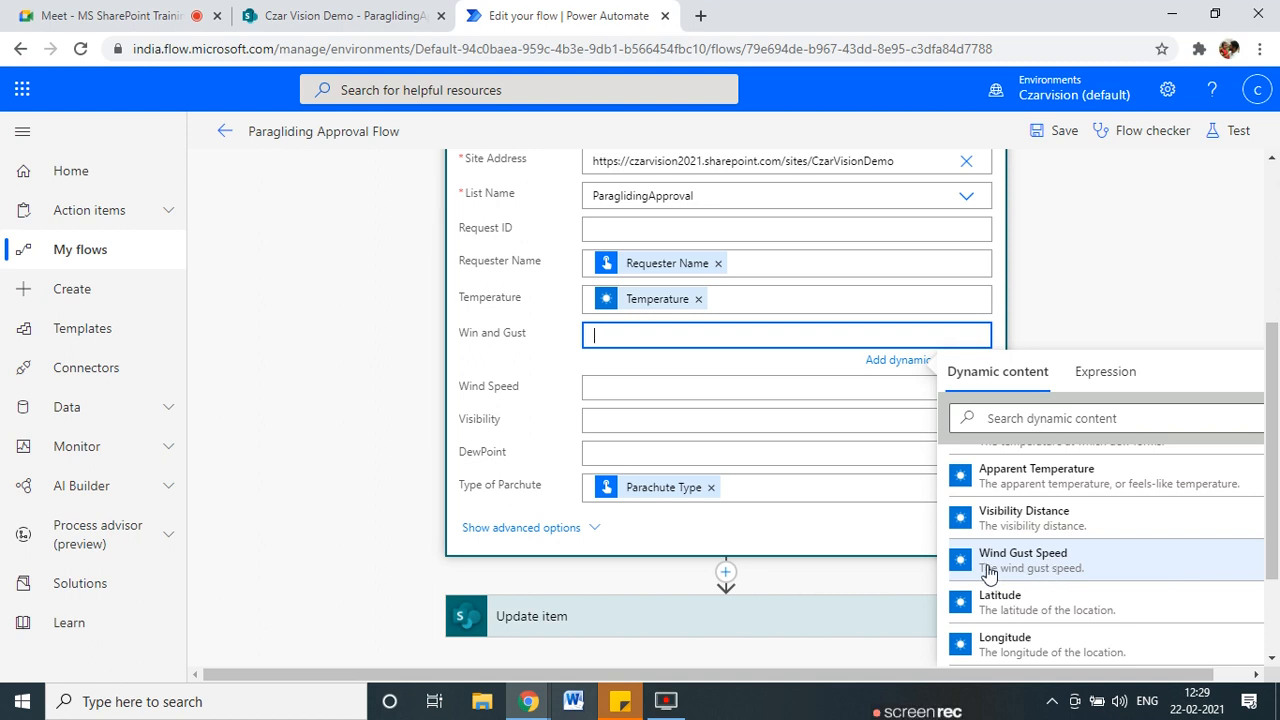
scroll(720, 378, "up", 2)
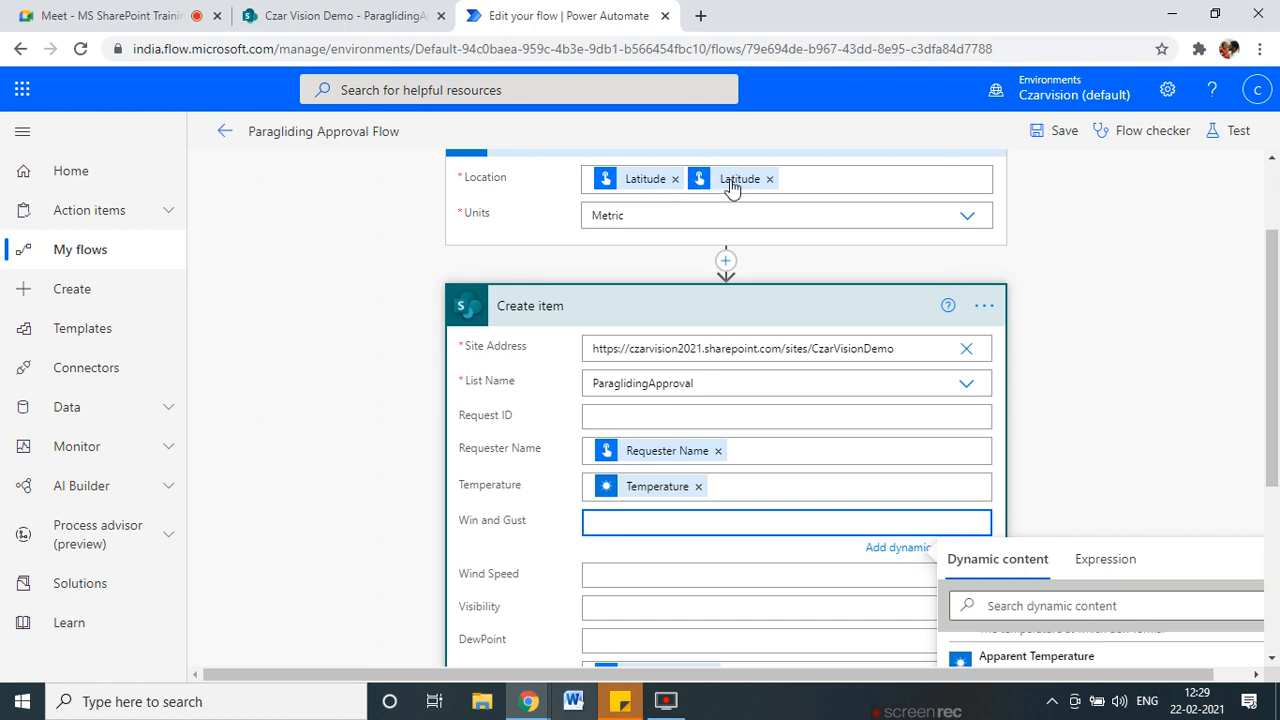
left_click(768, 180)
left_click(768, 180)
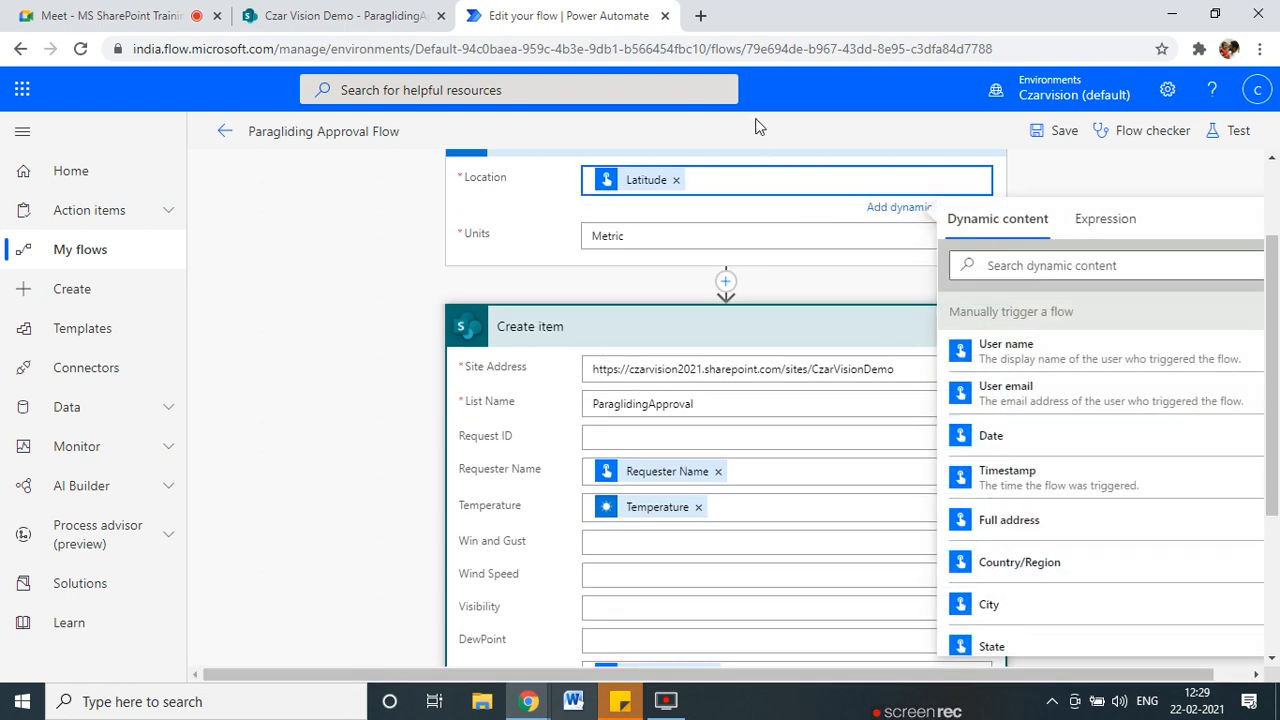
scroll(1047, 550, "down", 3)
scroll(1014, 406, "down", 5)
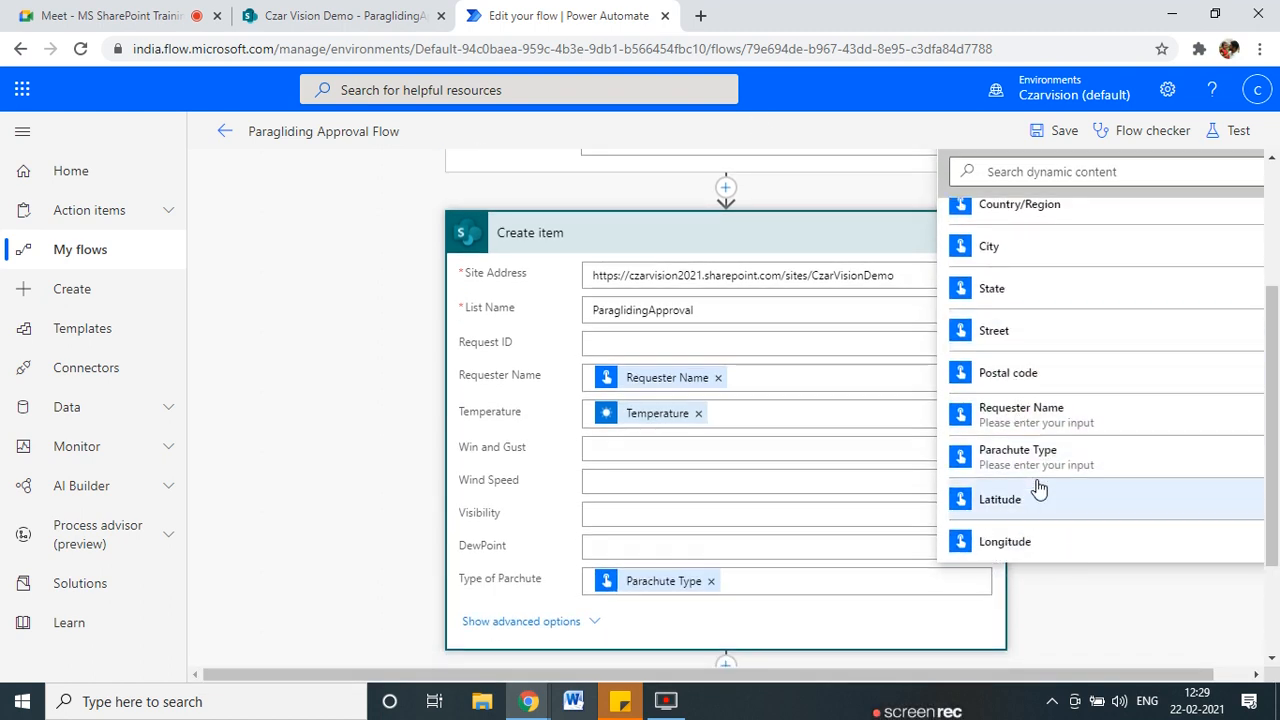
scroll(900, 489, "up", 5)
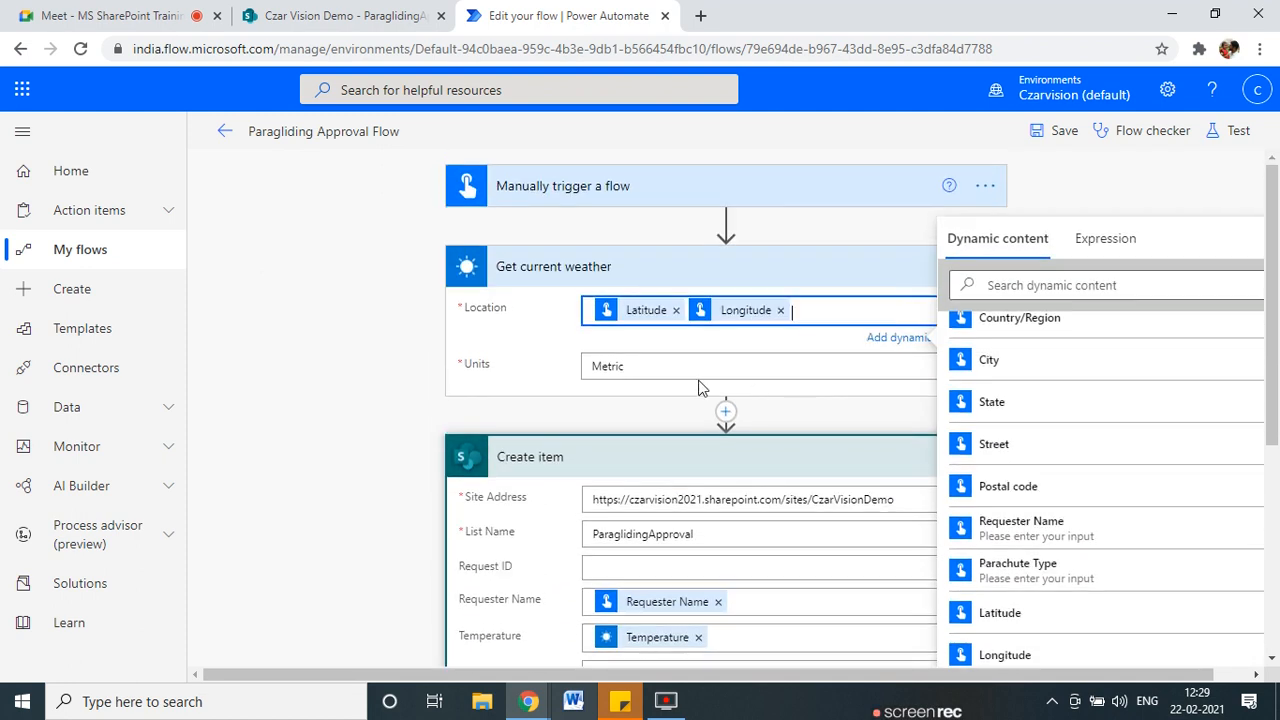
left_click(1034, 303)
Put the weather Wind Speed into Create item's Win and Gust field.
scroll(512, 474, "down", 2)
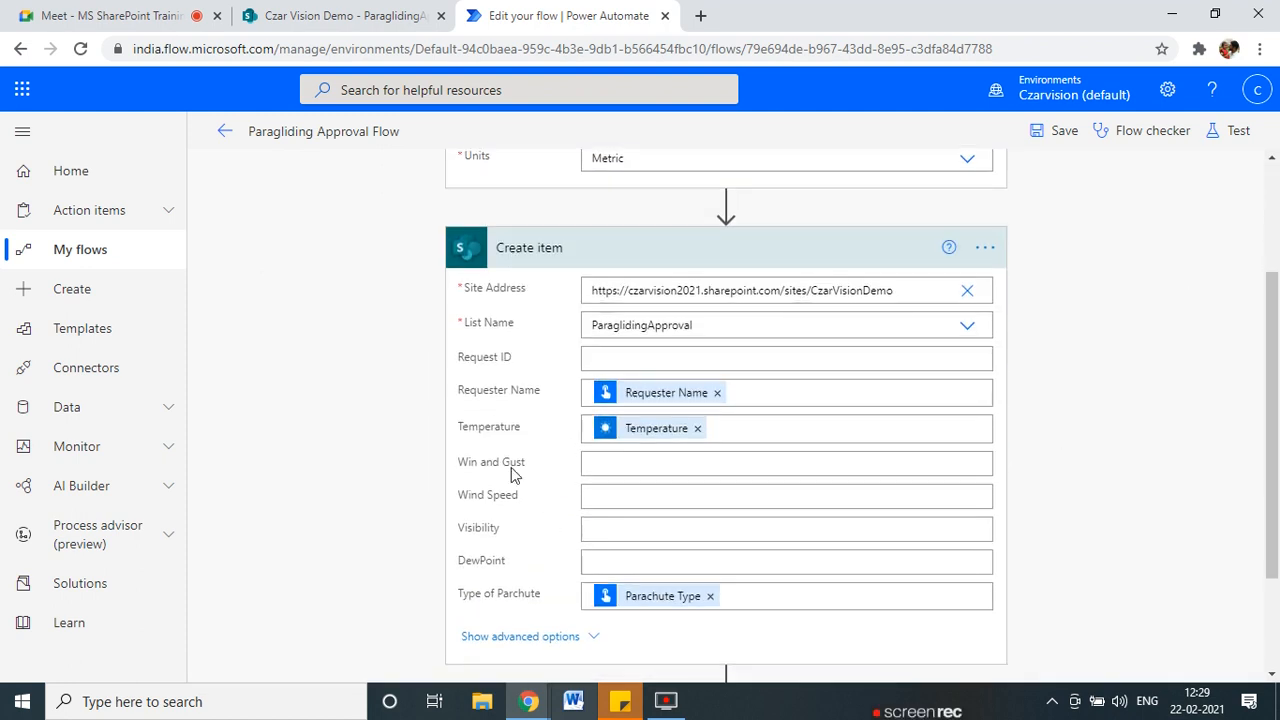
left_click(610, 467)
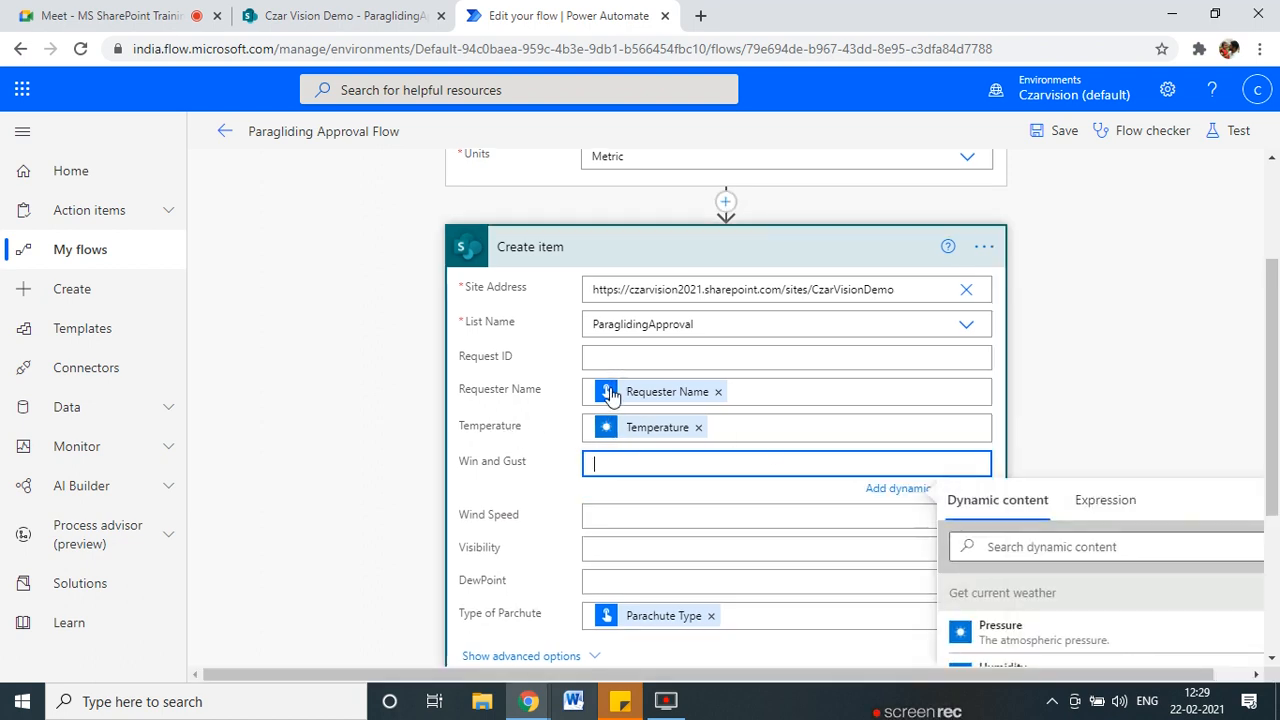
scroll(1114, 609, "down", 3)
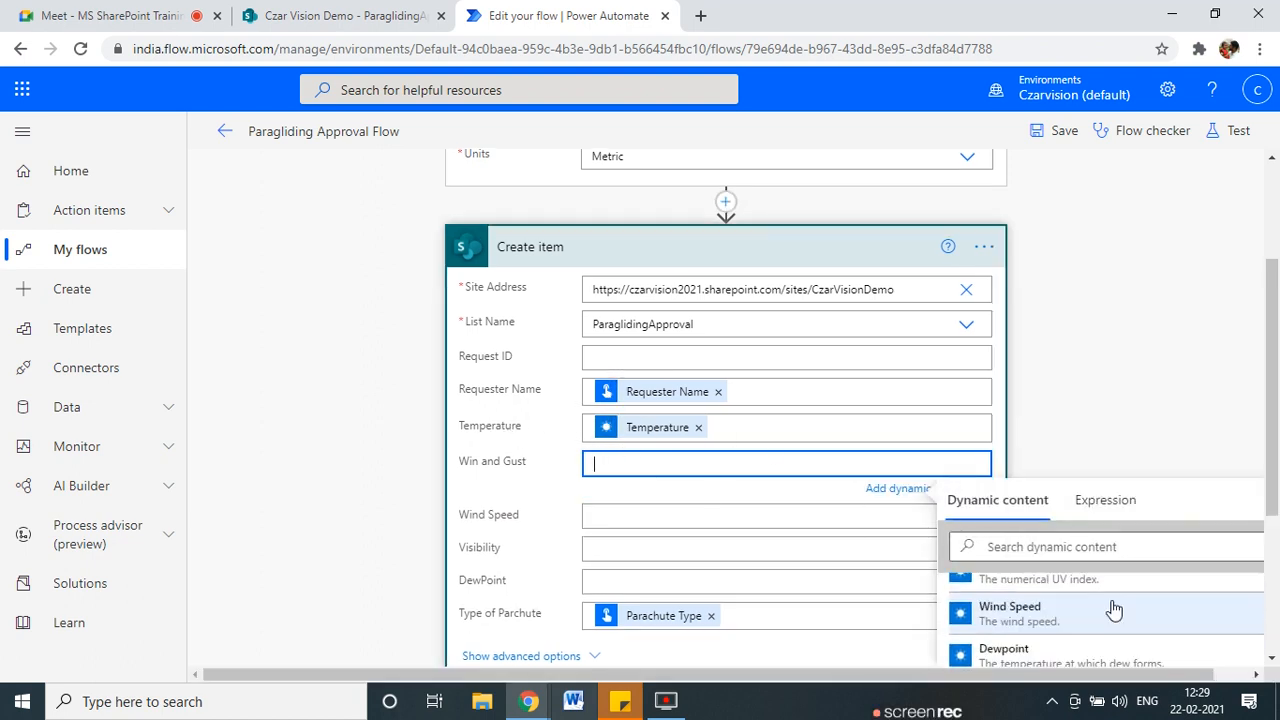
scroll(1277, 513, "down", 1)
scroll(1277, 513, "down", 1)
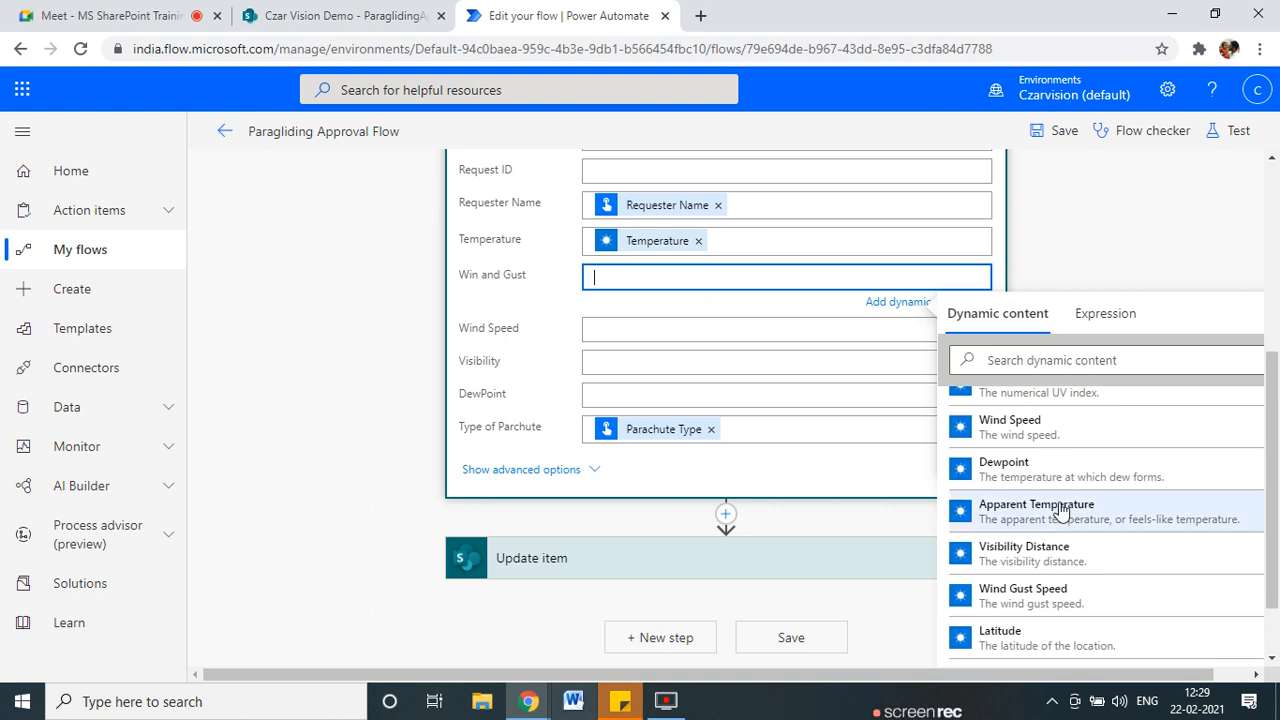
scroll(1055, 513, "down", 4)
scroll(1048, 520, "up", 5)
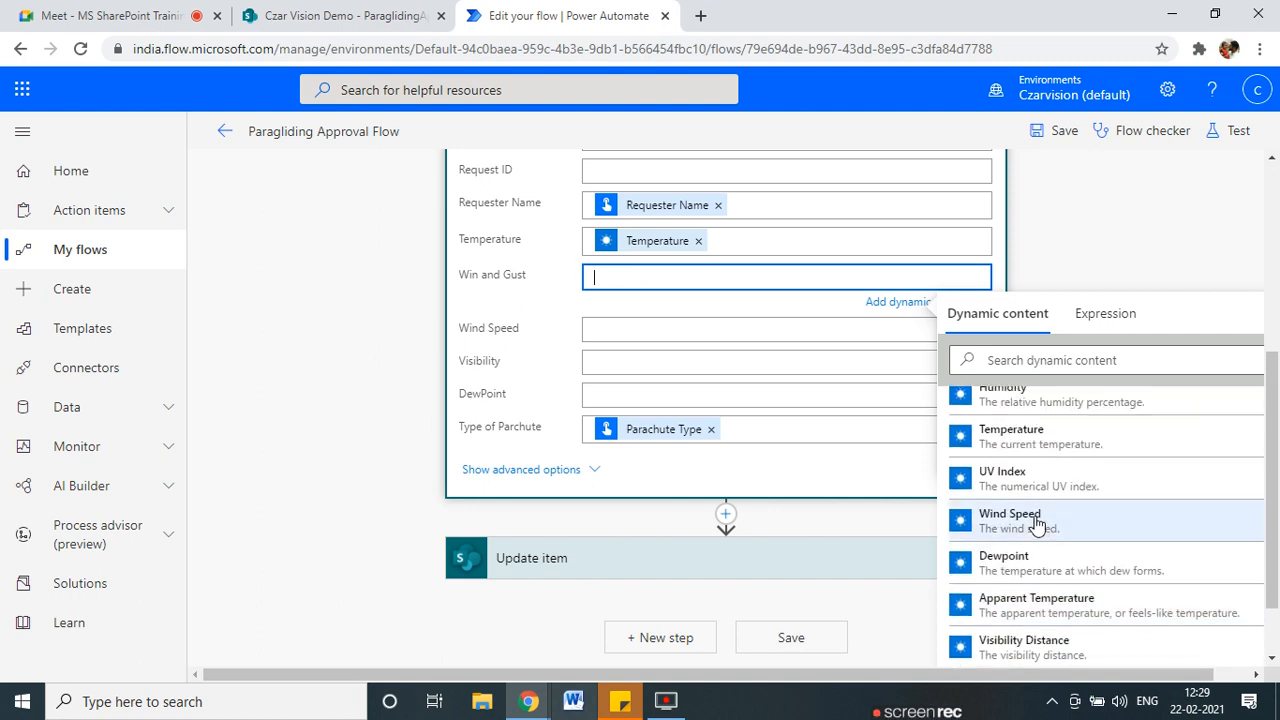
left_click(1036, 522)
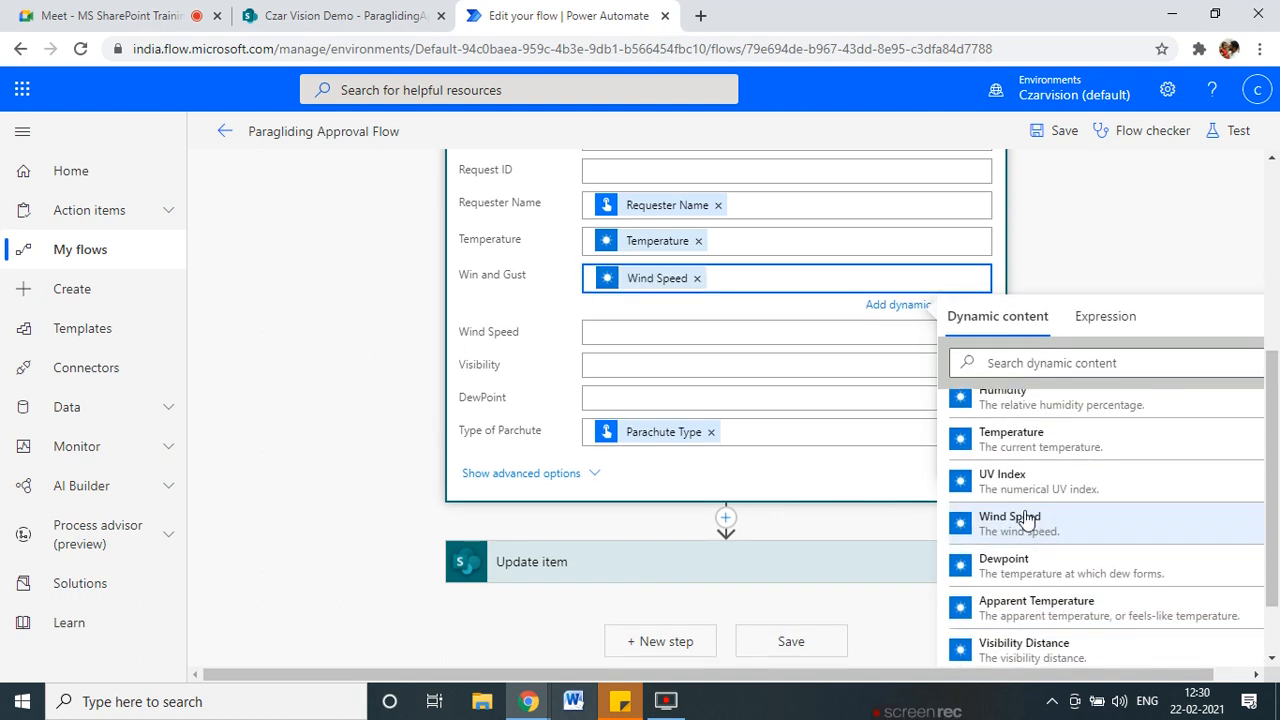
Append Wind Gust Speed and Wind Direction to the Win and Gust field.
scroll(1025, 522, "down", 3)
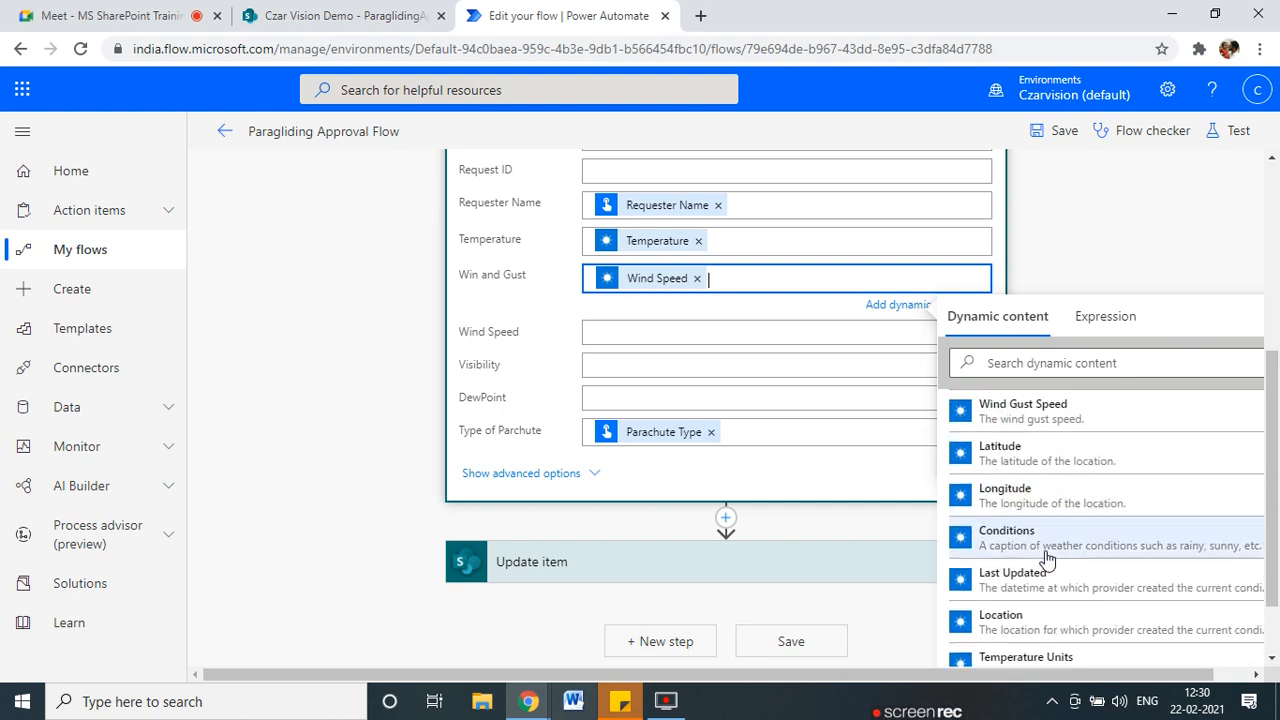
scroll(1046, 557, "down", 2)
scroll(1046, 557, "up", 4)
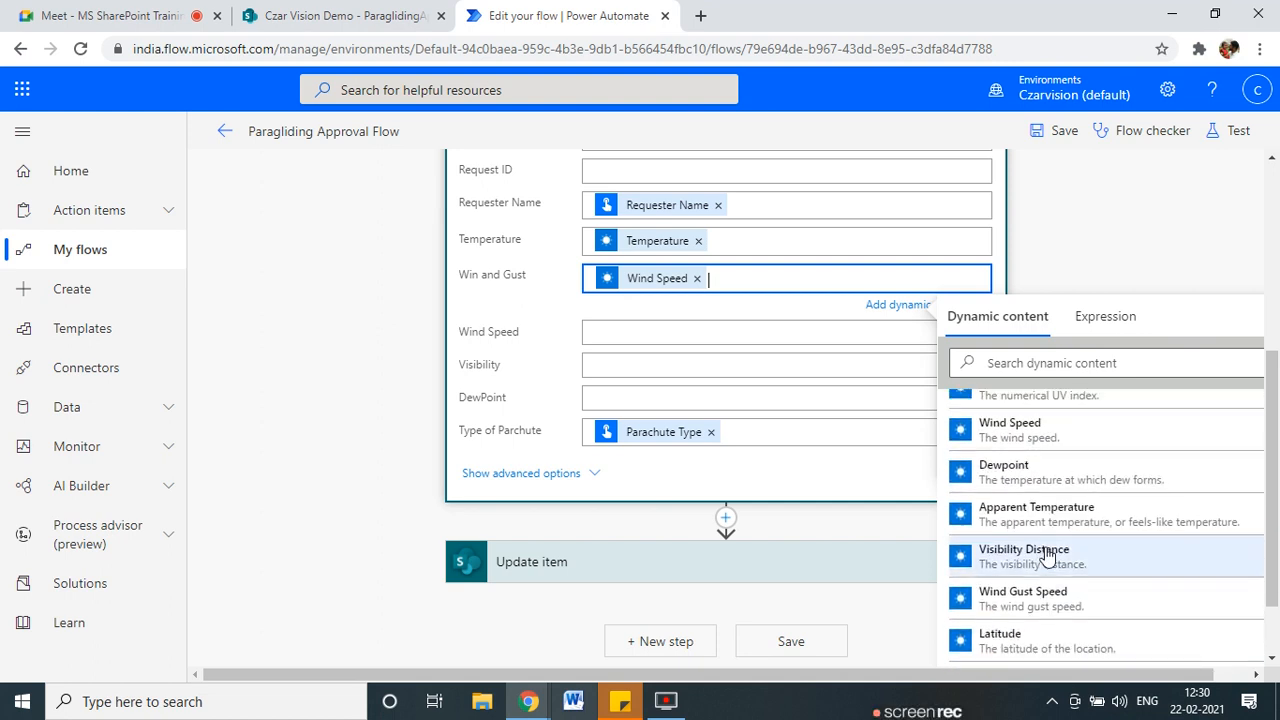
scroll(1040, 540, "up", 2)
scroll(1048, 566, "down", 2)
left_click(1045, 598)
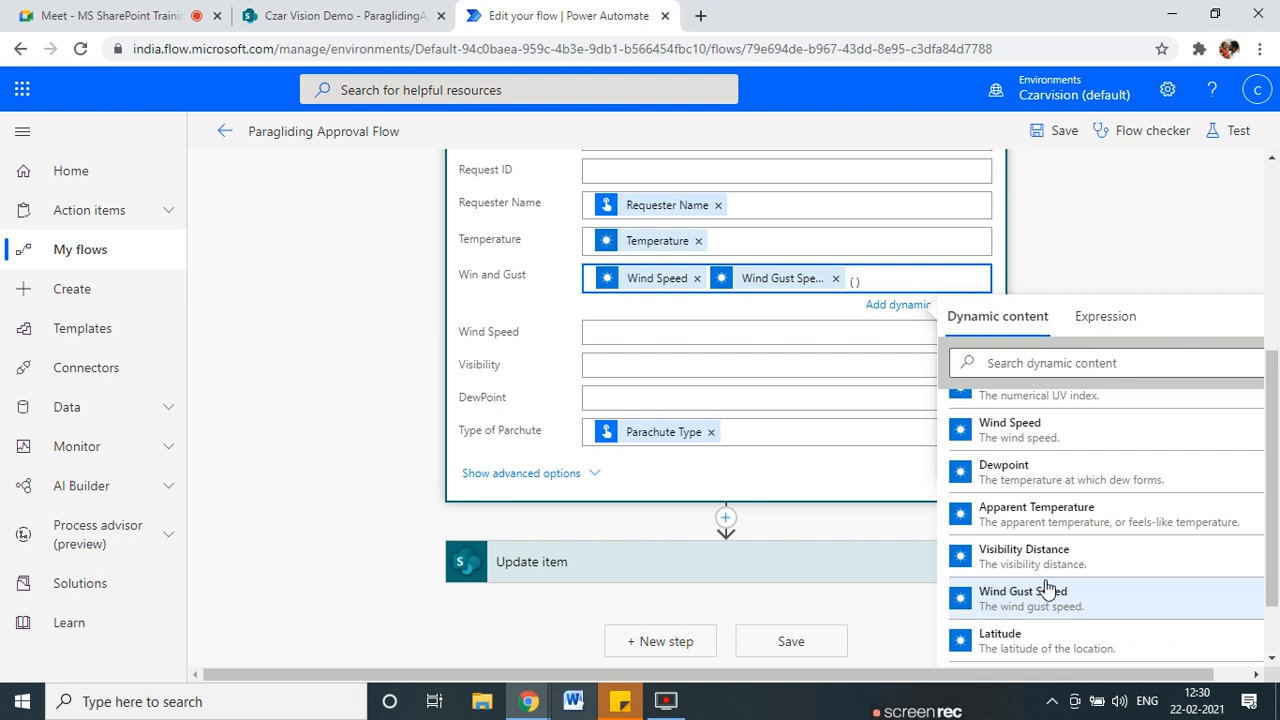
scroll(1089, 552, "down", 2)
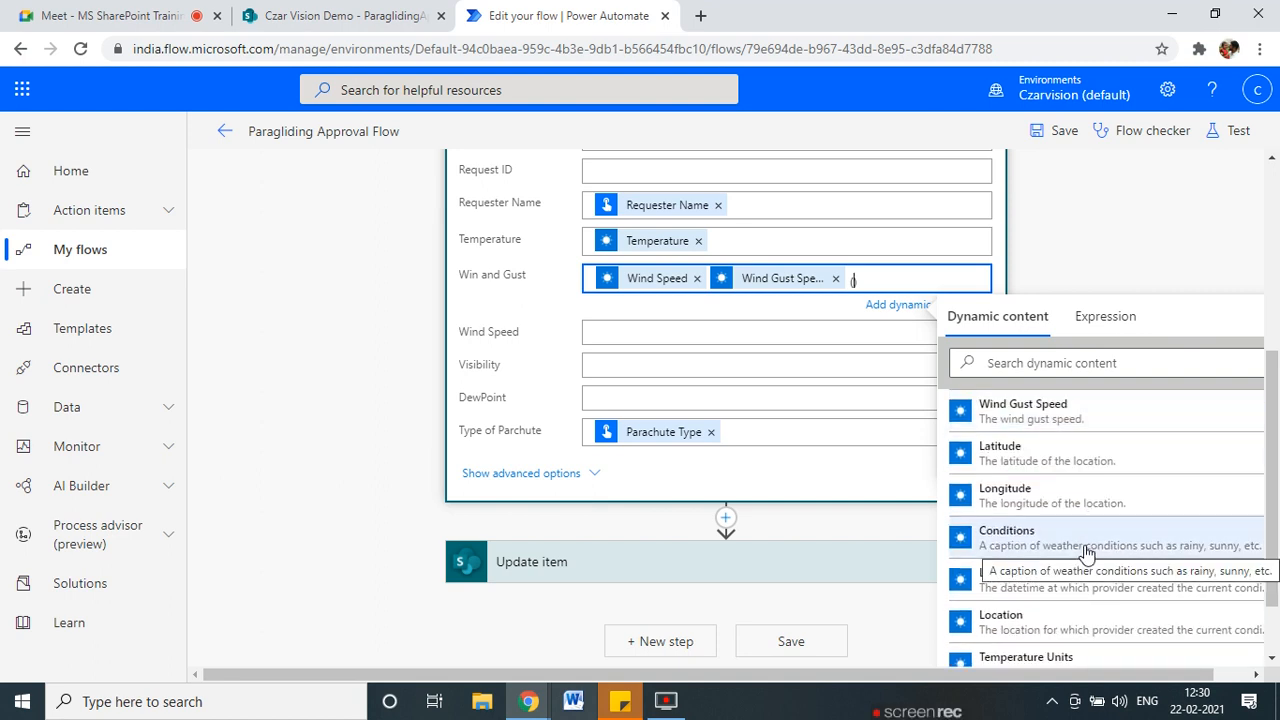
scroll(1087, 552, "down", 1)
scroll(1075, 556, "up", 2)
scroll(1075, 556, "up", 3)
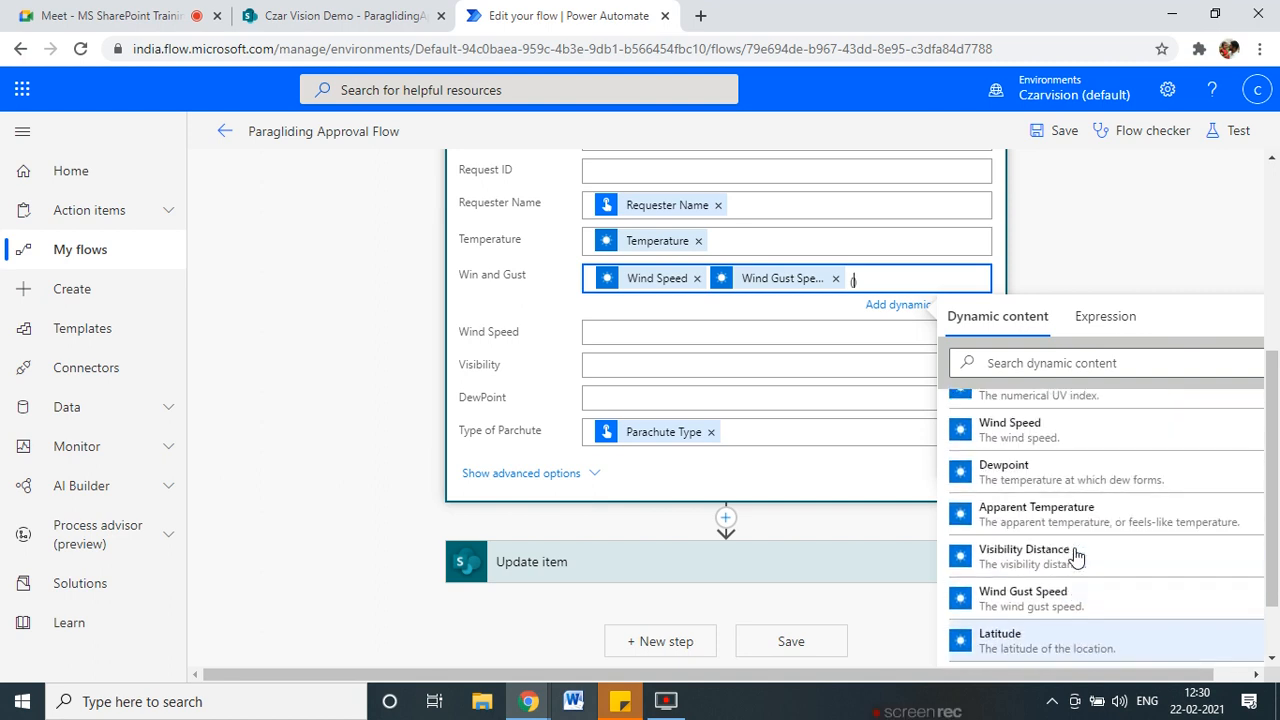
scroll(1076, 556, "down", 2)
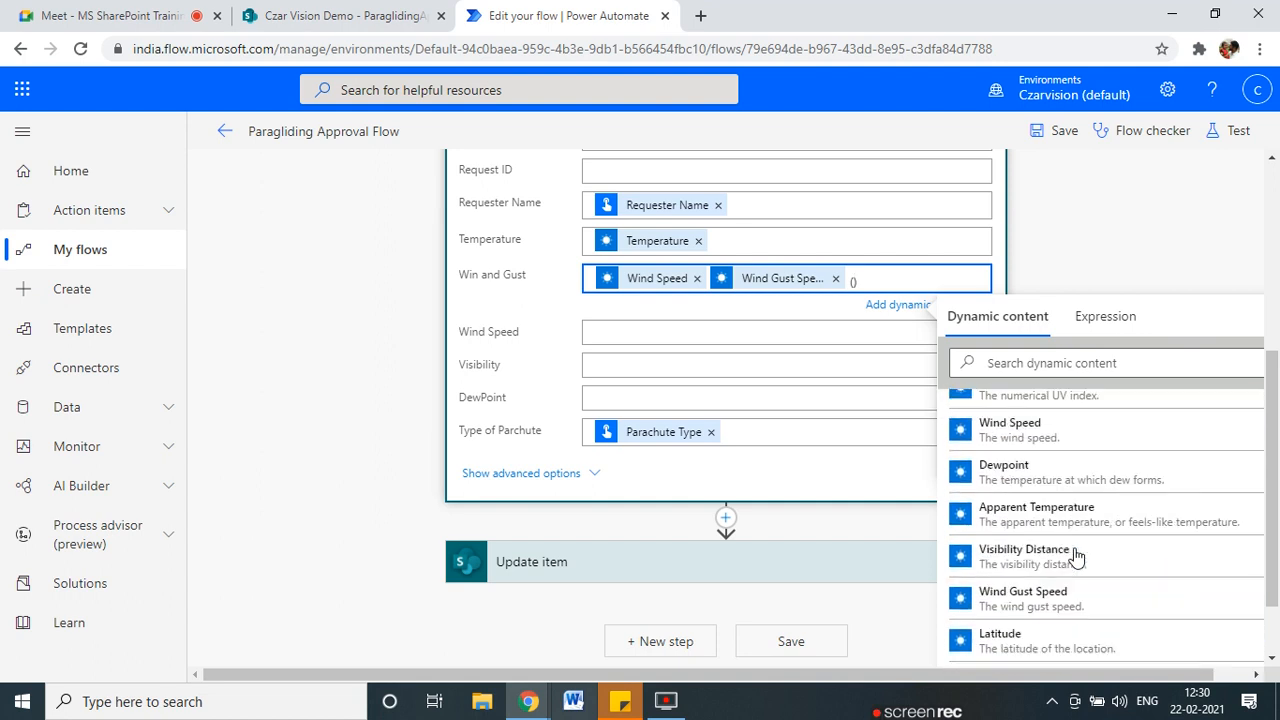
scroll(1076, 556, "down", 3)
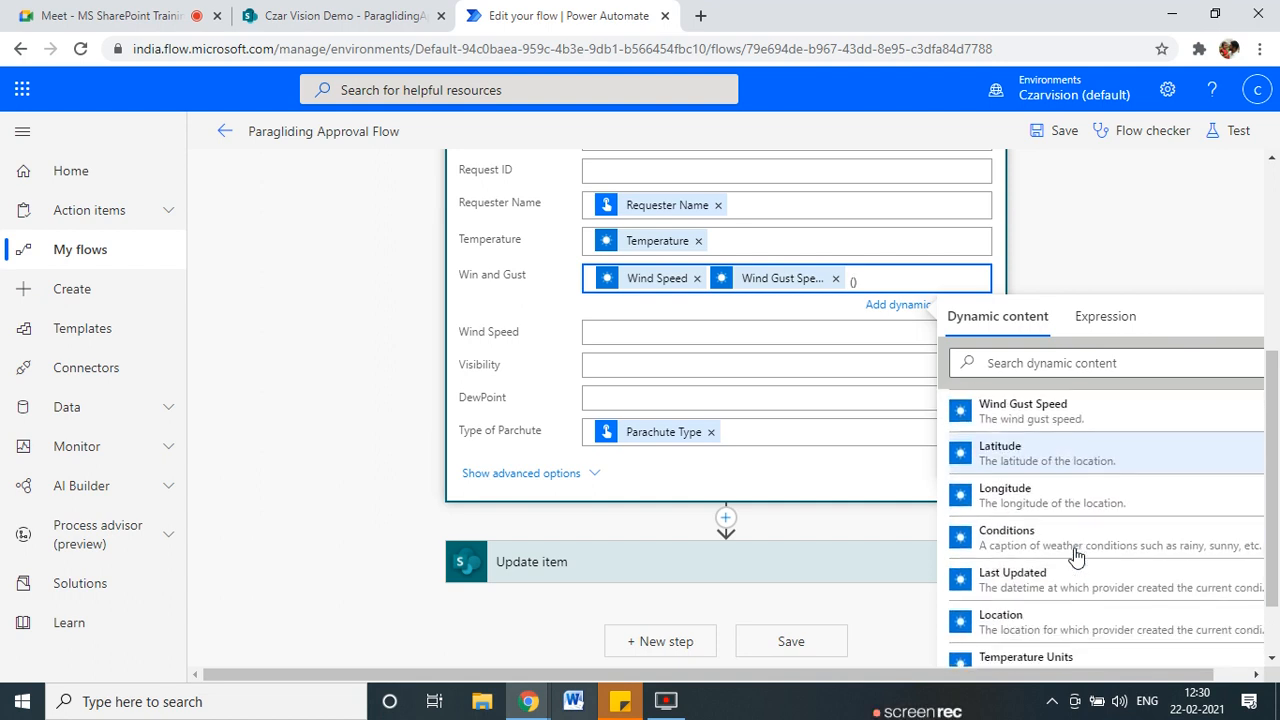
scroll(1076, 556, "down", 1)
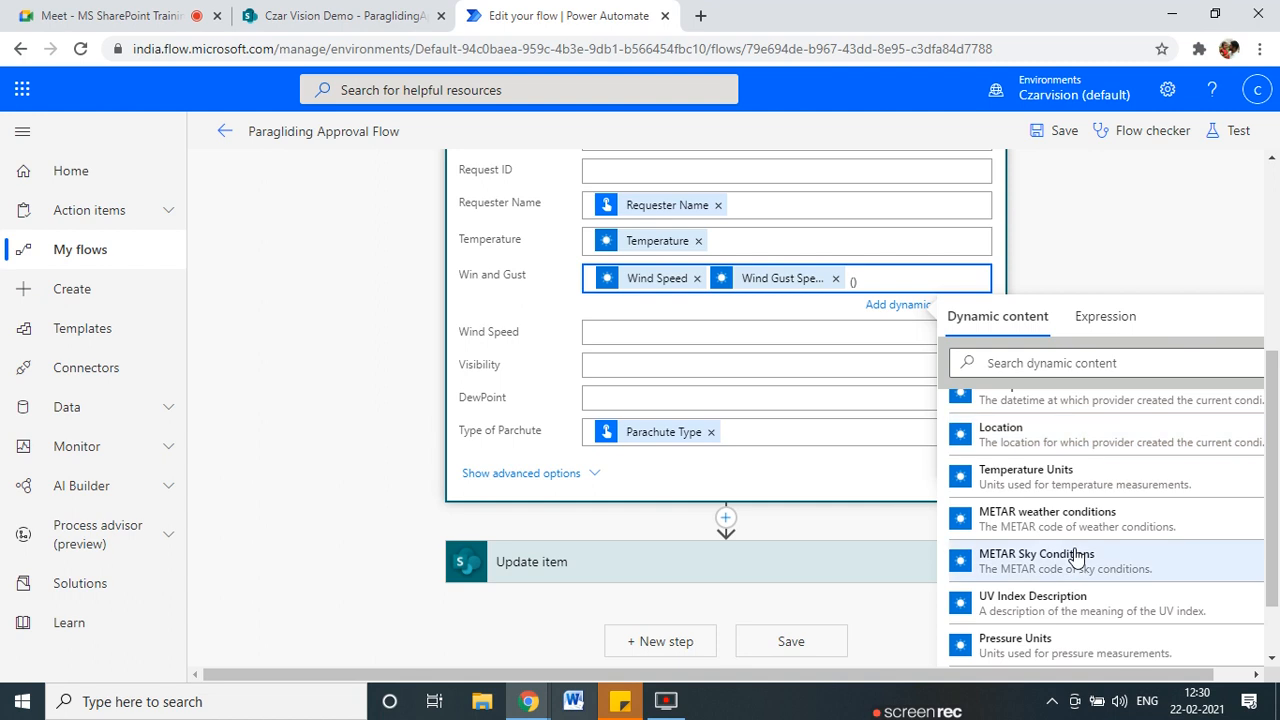
scroll(1076, 556, "down", 1)
scroll(1076, 556, "down", 1)
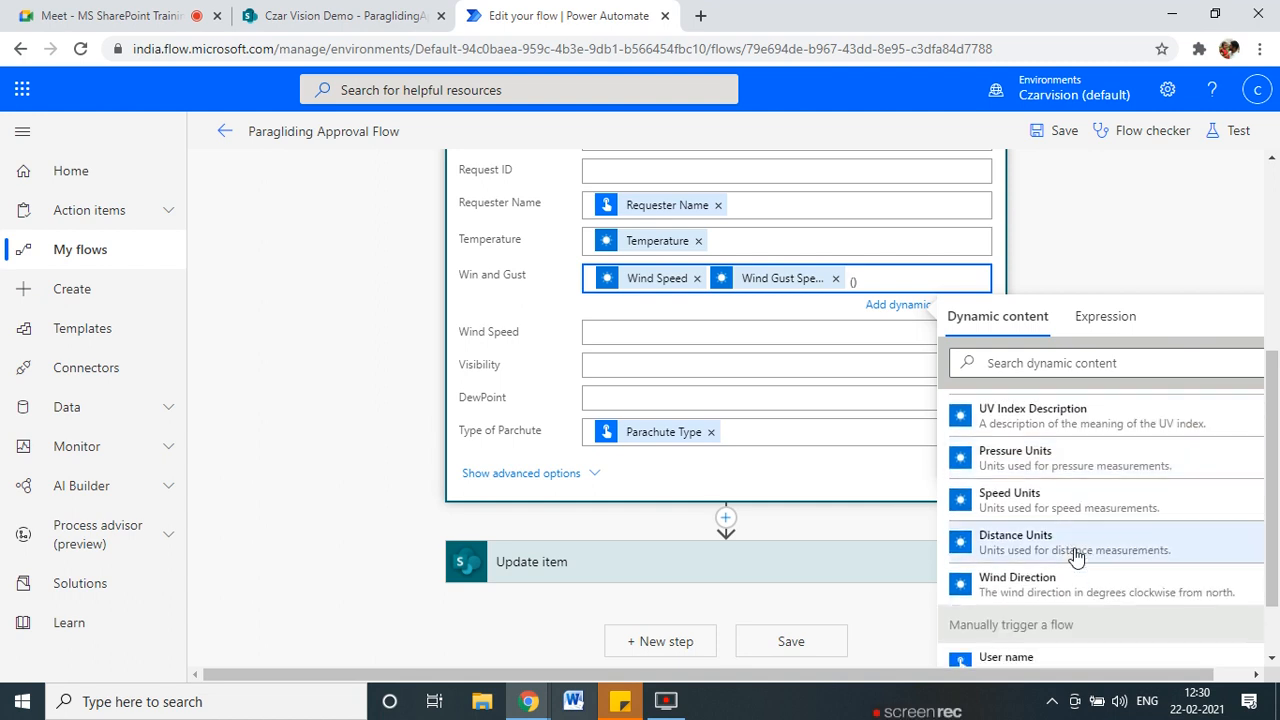
left_click(1072, 590)
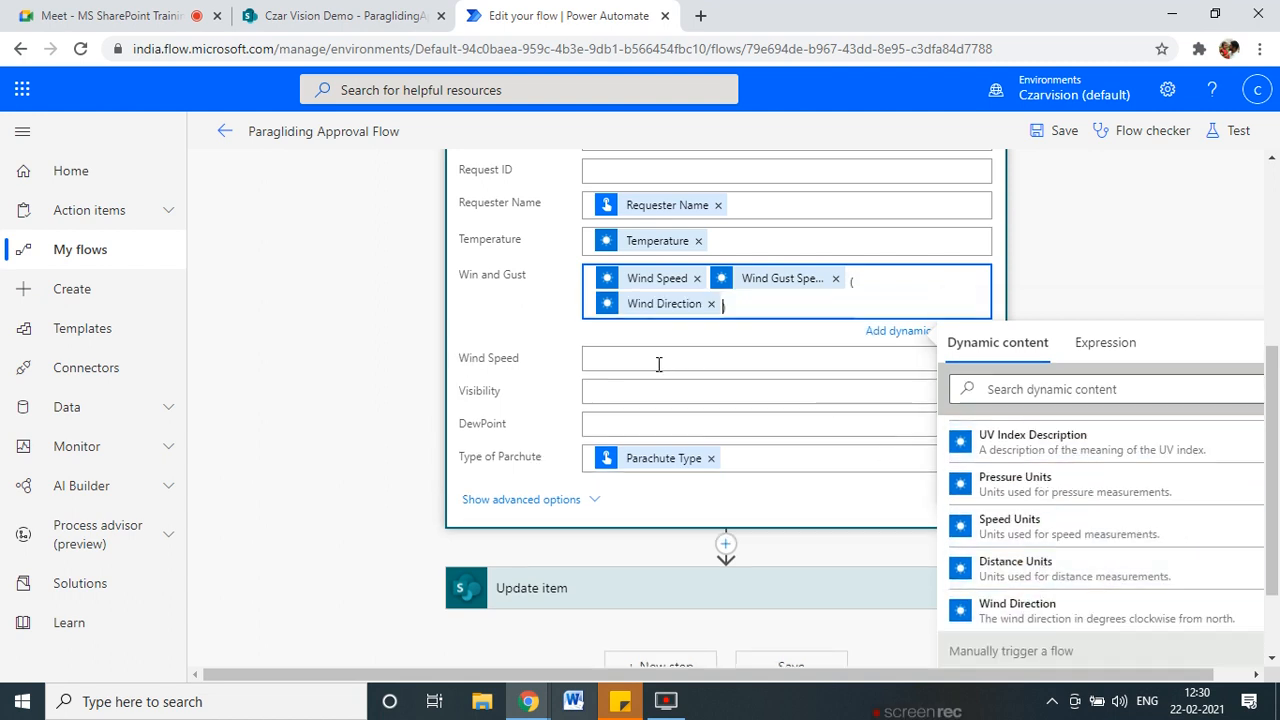
left_click(644, 356)
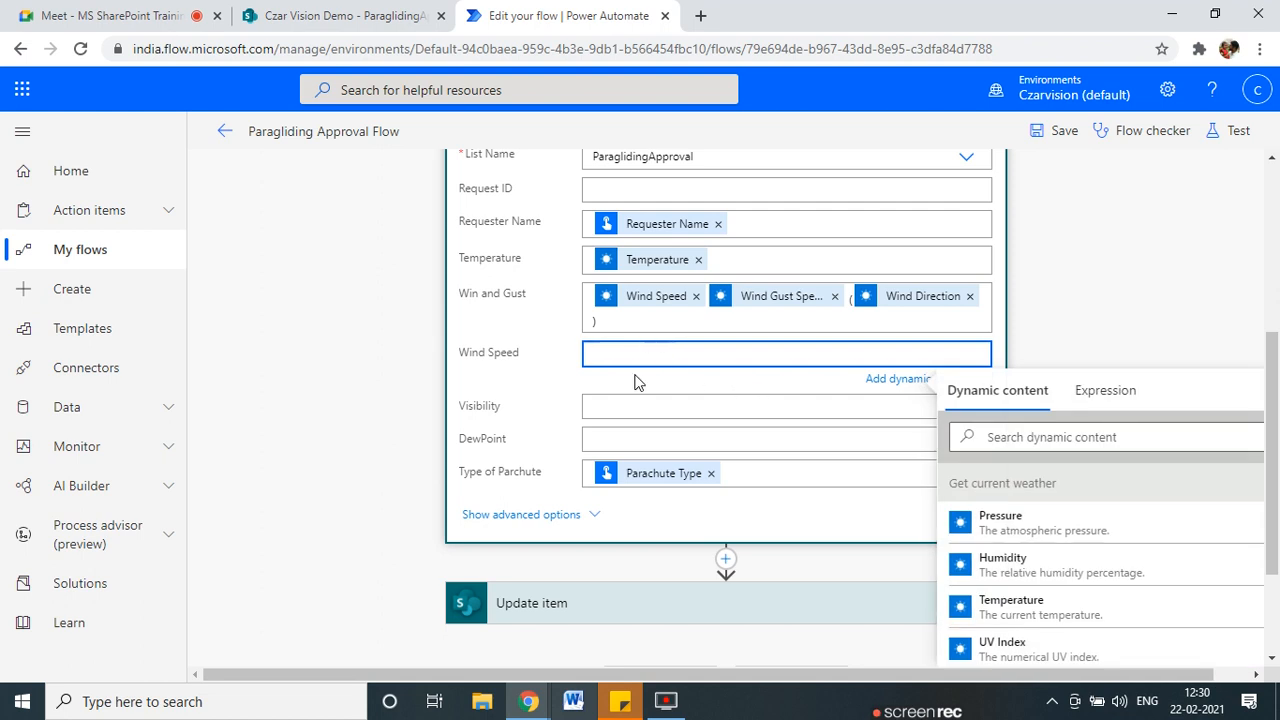
Map weather Wind Speed, Visibility Distance and Dewpoint into Create item's Wind Speed, Visibility and DewPoint.
scroll(1034, 574, "down", 2)
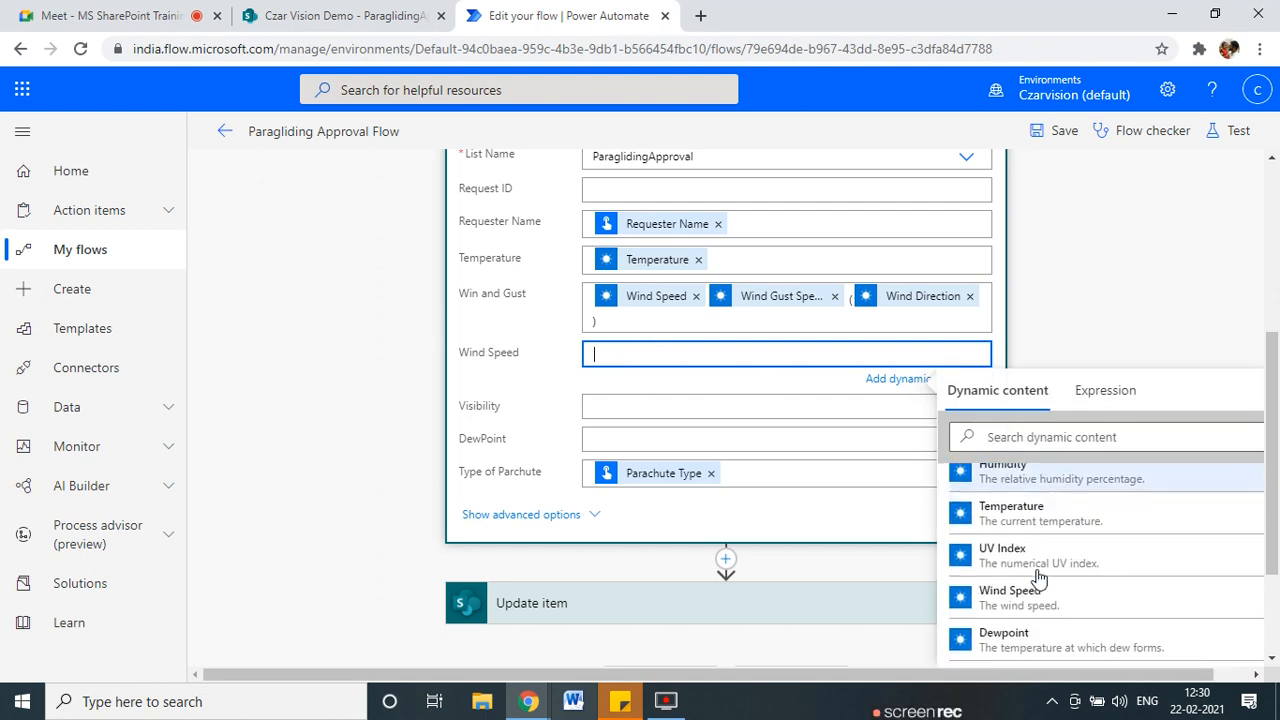
left_click(1015, 510)
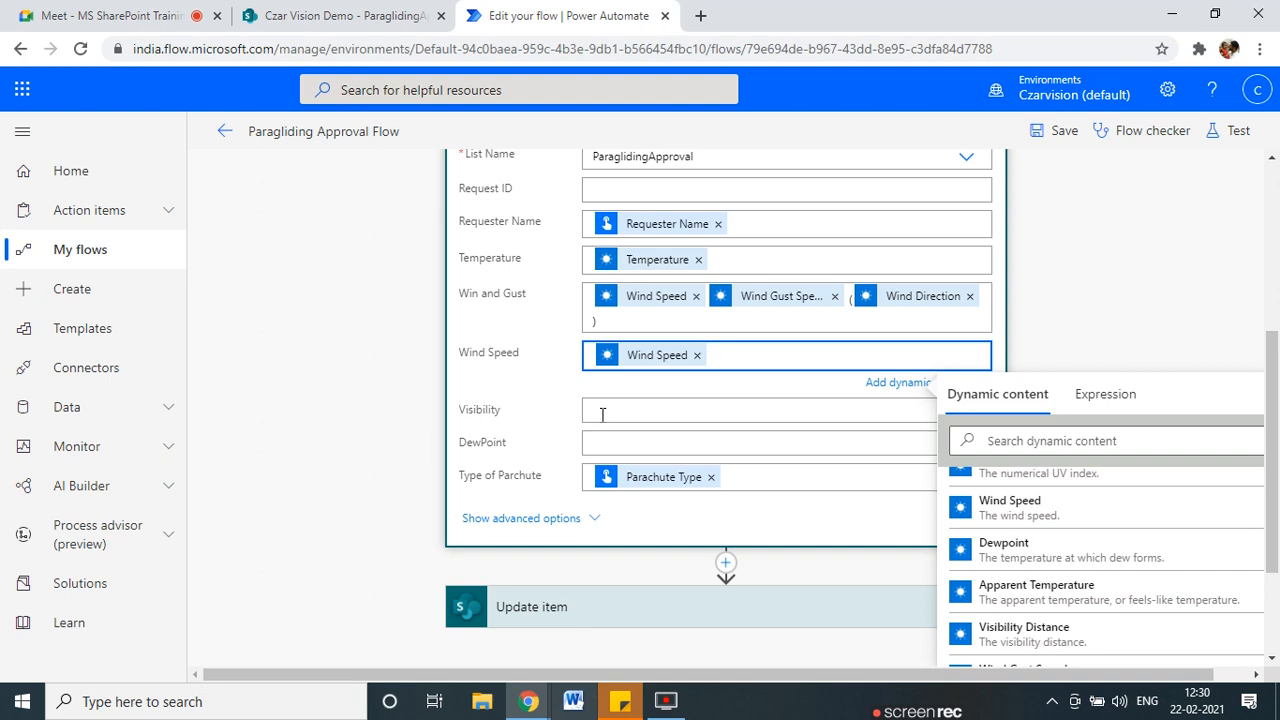
left_click(681, 408)
scroll(1108, 594, "down", 3)
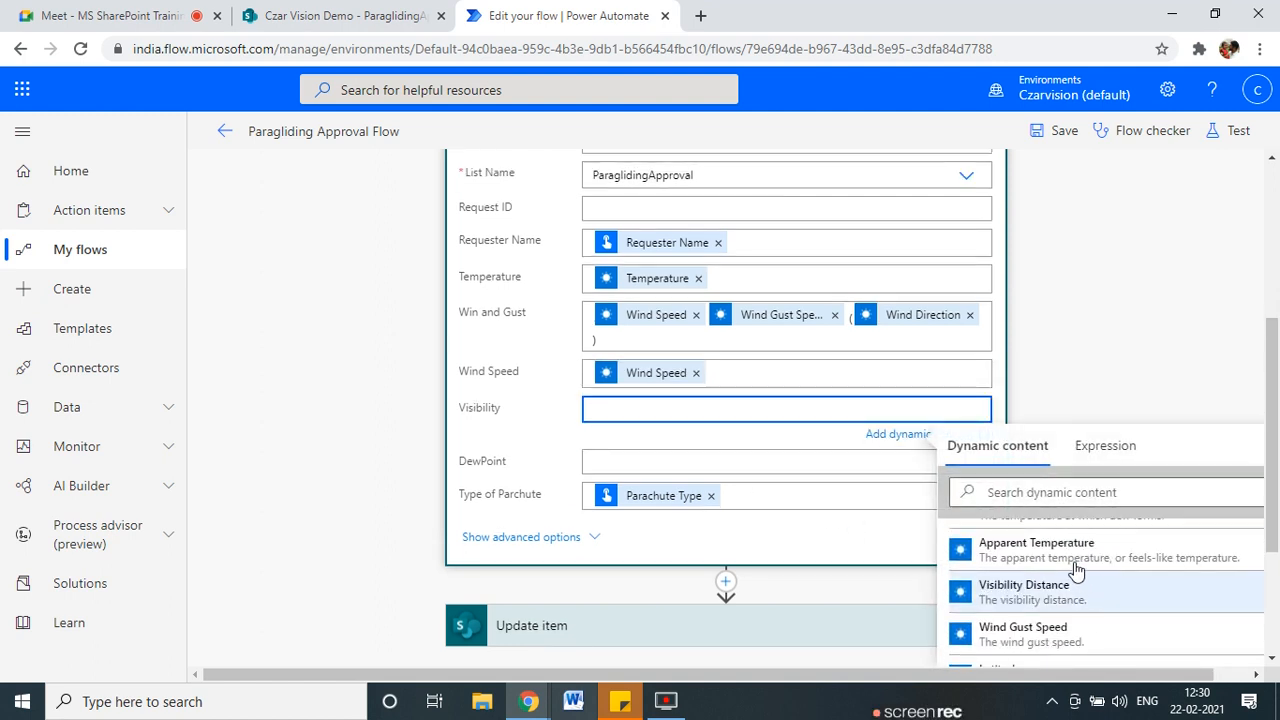
left_click(1040, 597)
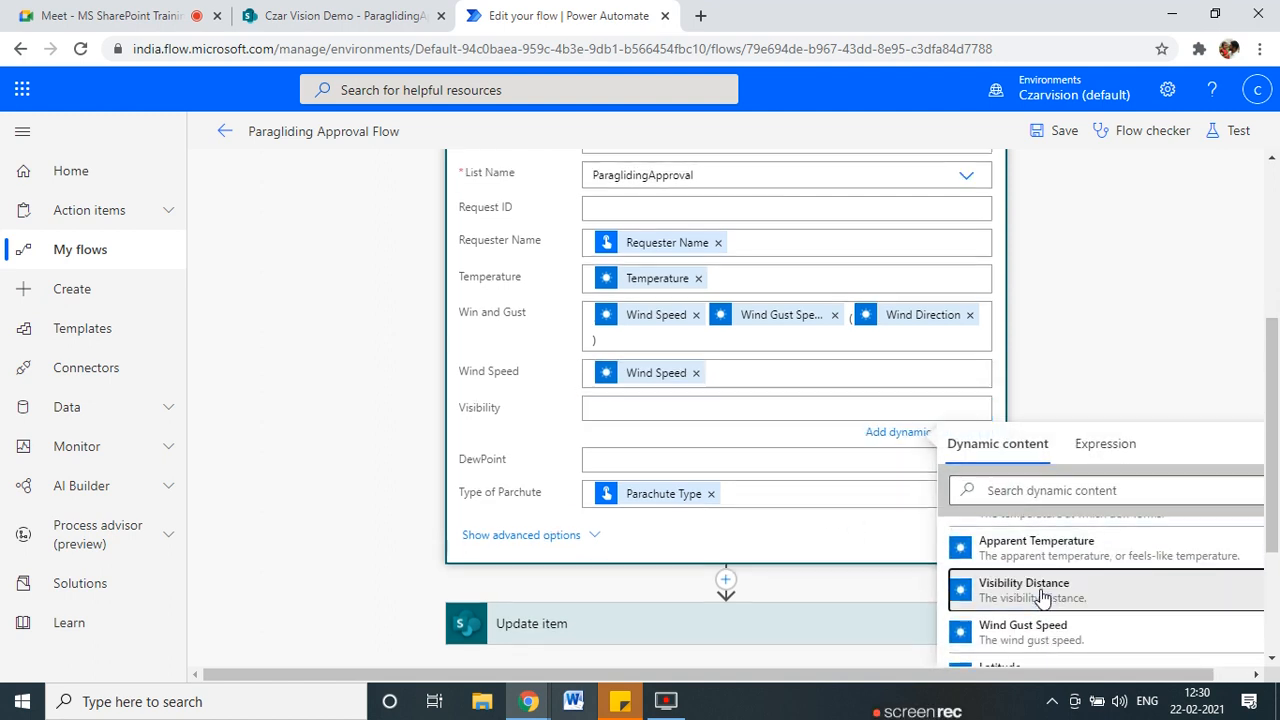
left_click(622, 463)
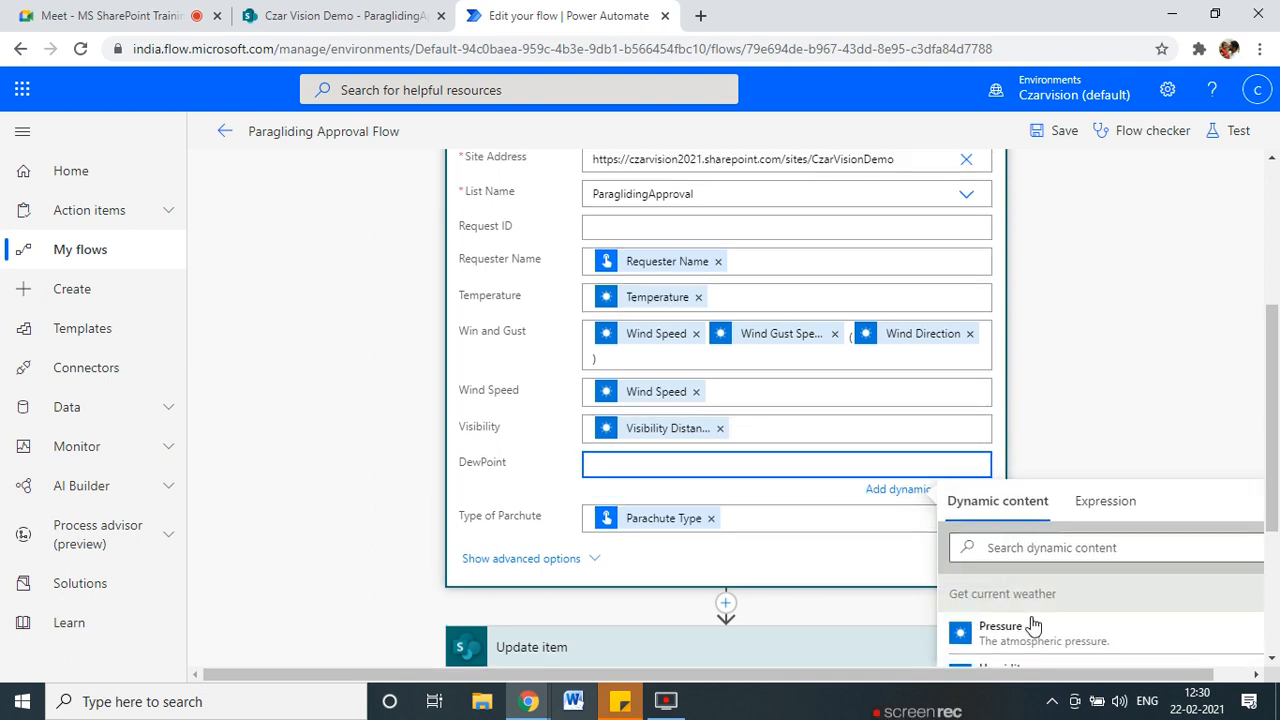
scroll(1036, 620, "down", 4)
scroll(1036, 630, "down", 5)
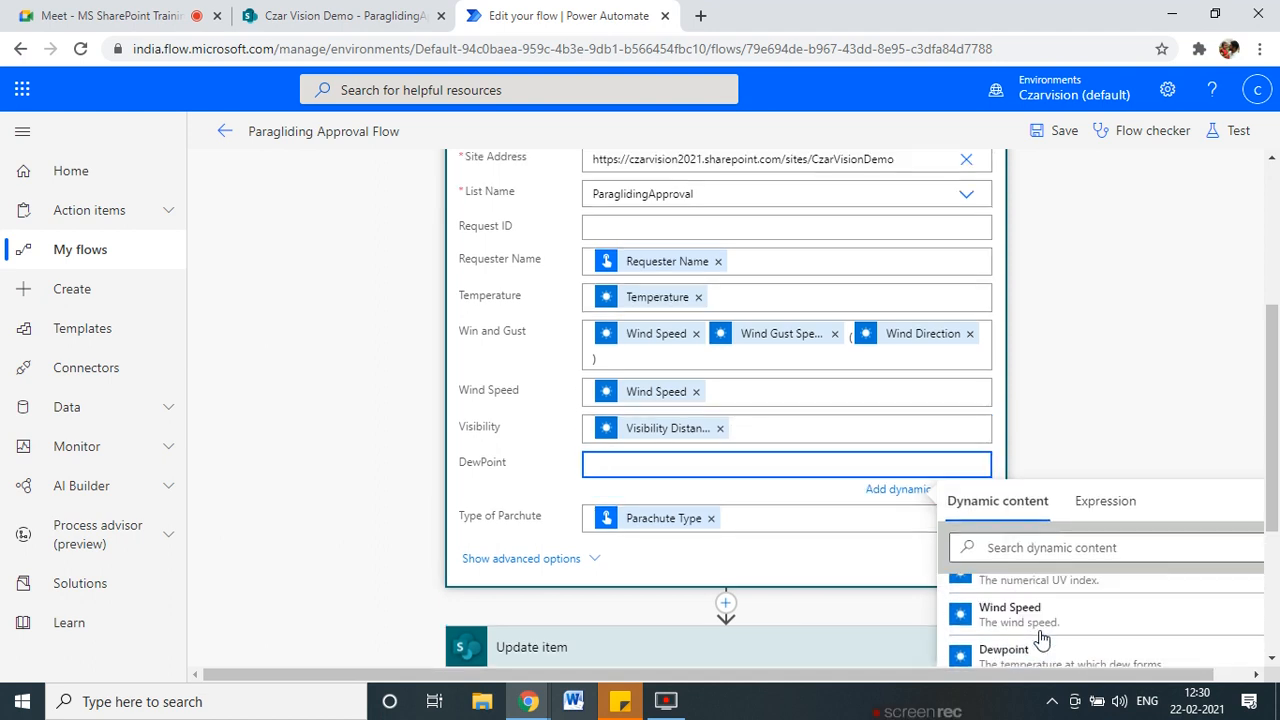
left_click(1024, 654)
left_click(1114, 420)
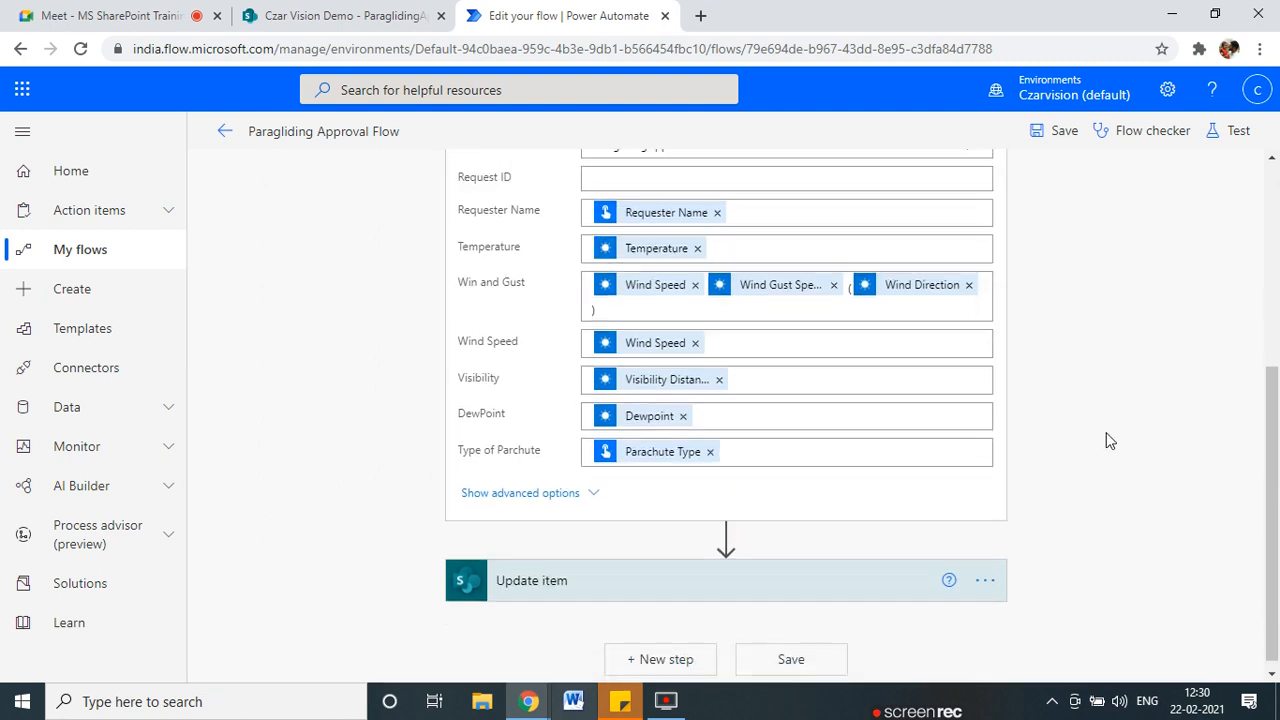
scroll(1211, 431, "up", 4)
Save the flow.
left_click(1063, 134)
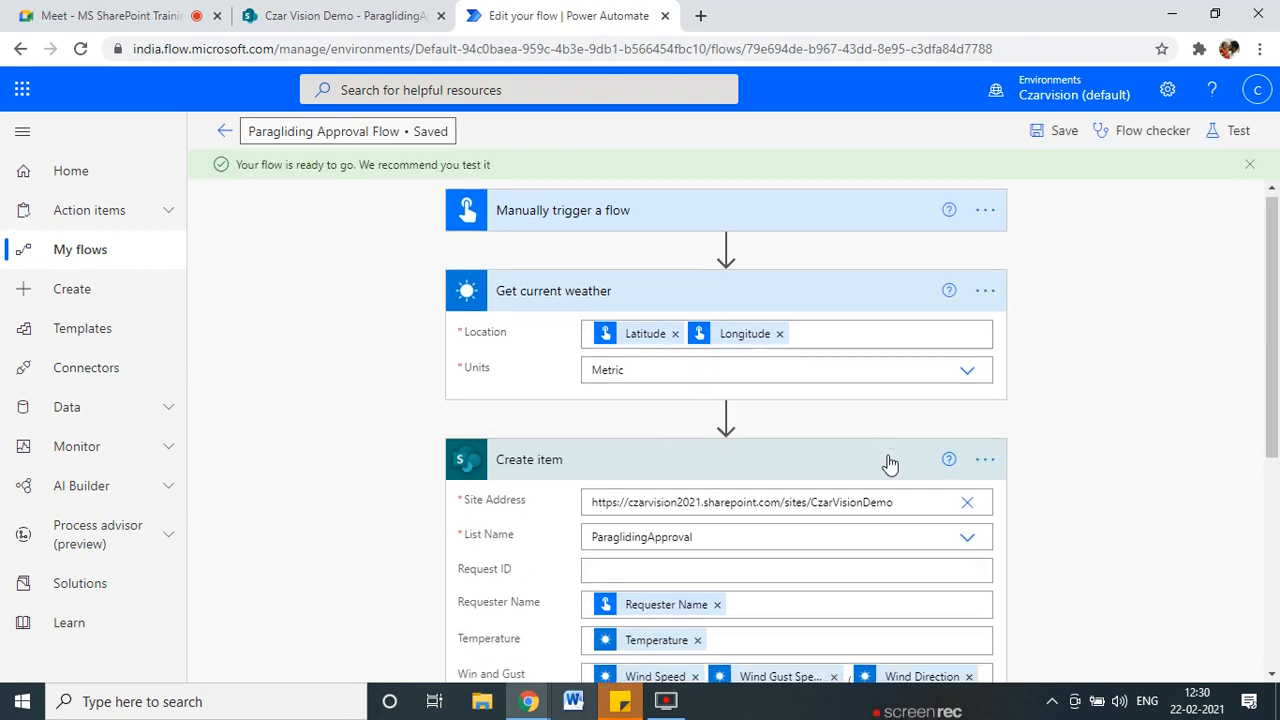
scroll(890, 463, "down", 1)
scroll(537, 390, "down", 3)
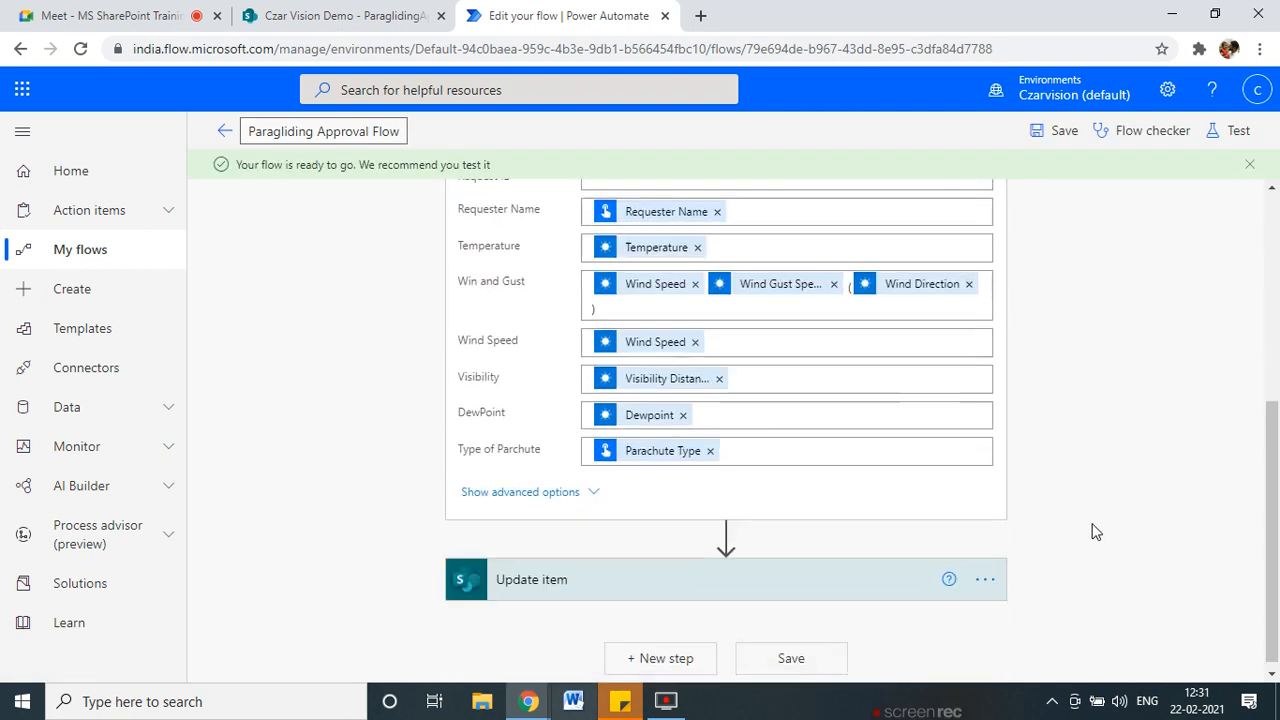
Expand Update item and check its empty Requester Name, Temperature and Win and Gust fields.
left_click(663, 580)
scroll(507, 600, "down", 4)
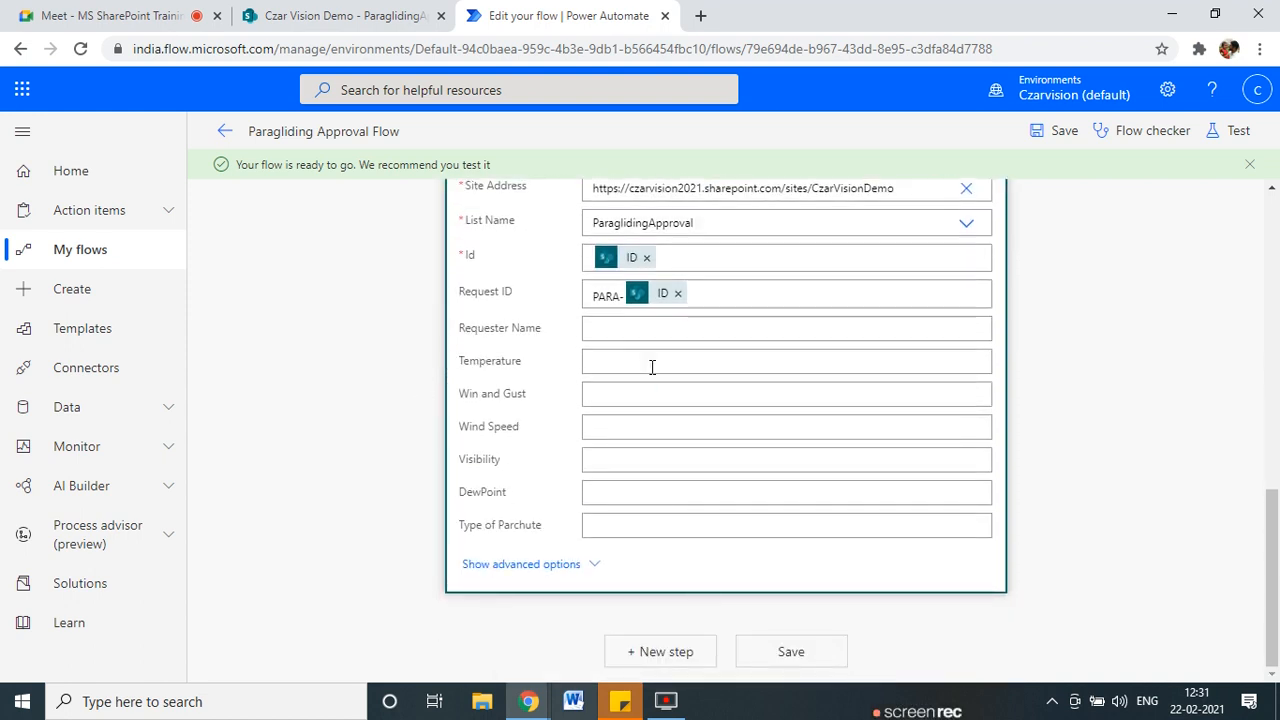
left_click(661, 325)
left_click(652, 368)
left_click(645, 405)
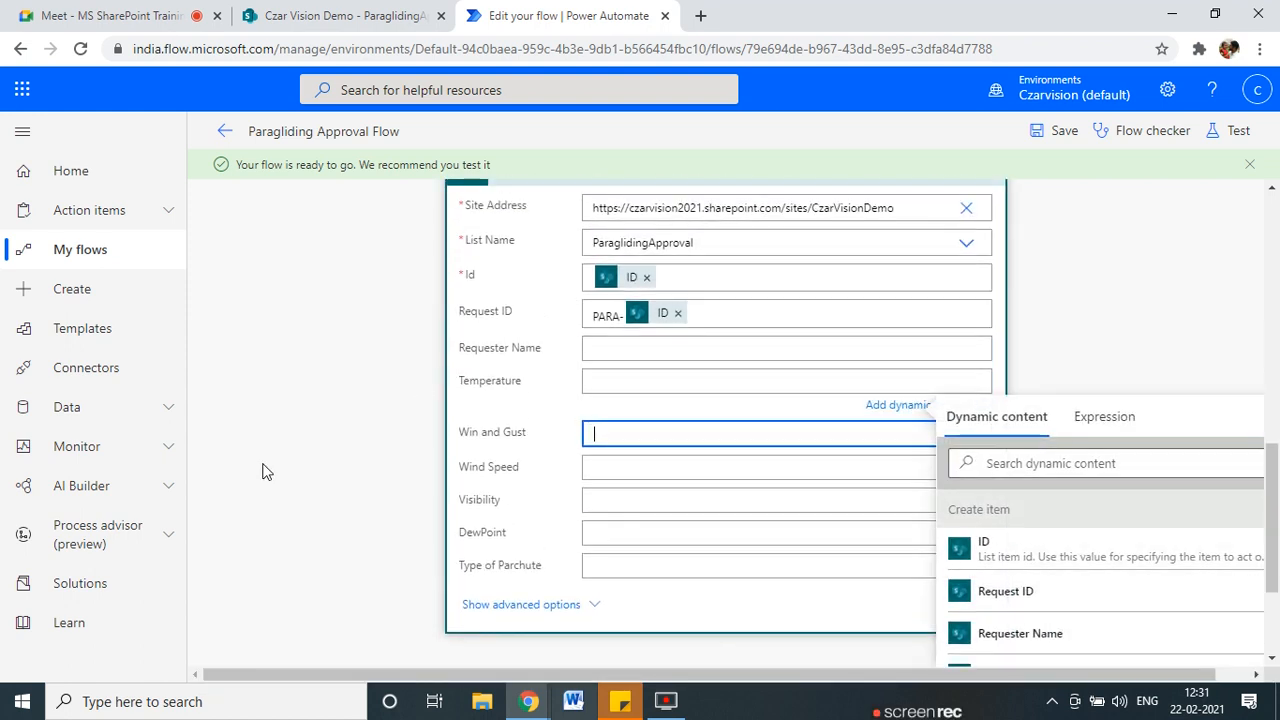
left_click(266, 471)
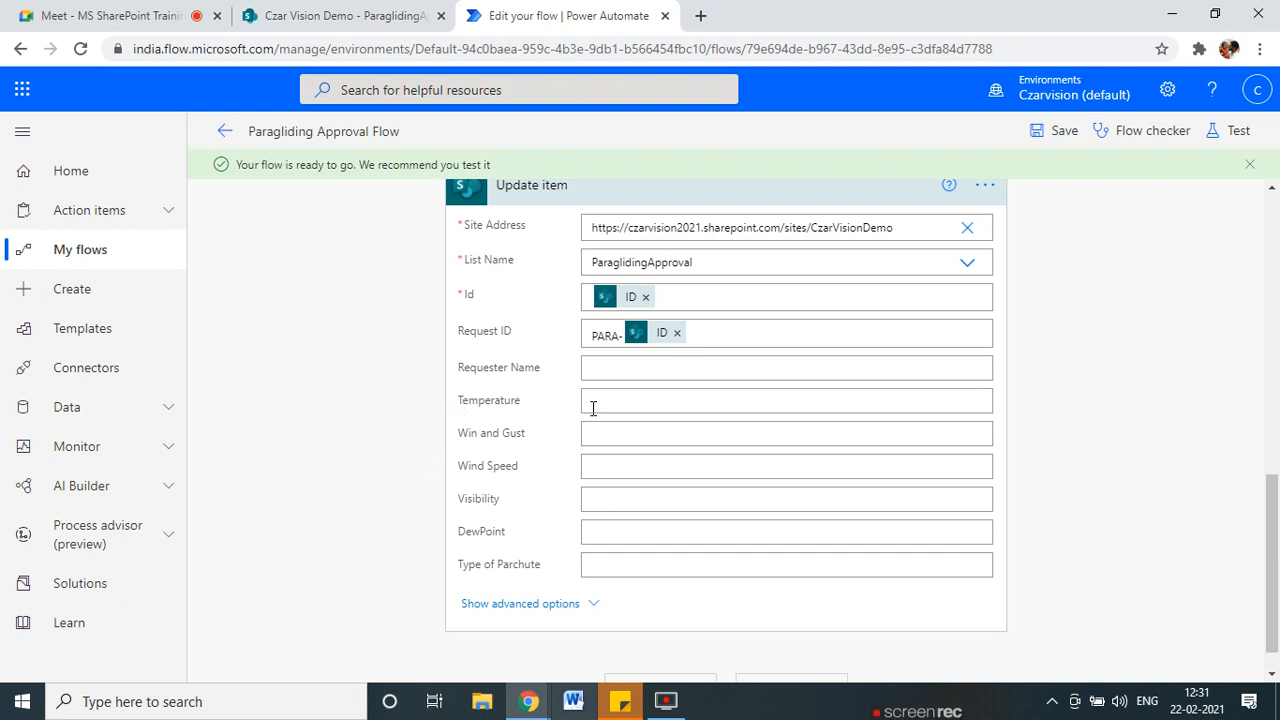
scroll(610, 429, "up", 1)
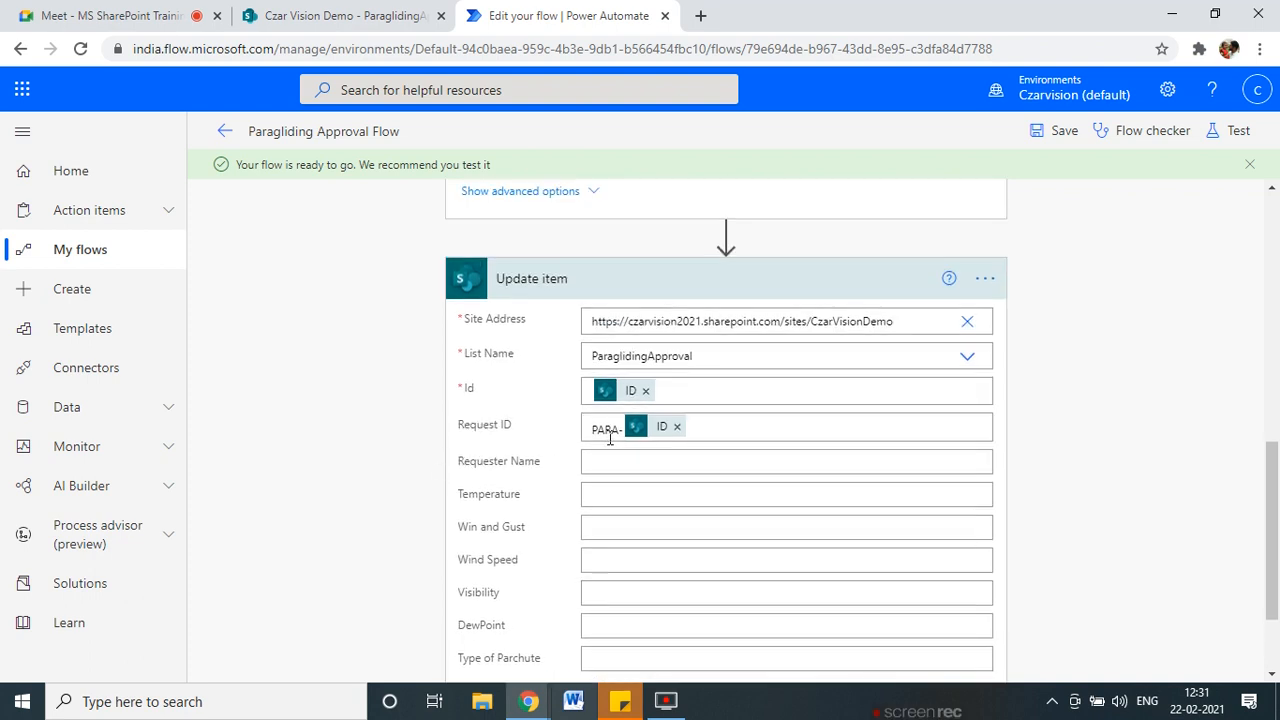
scroll(380, 597, "up", 1)
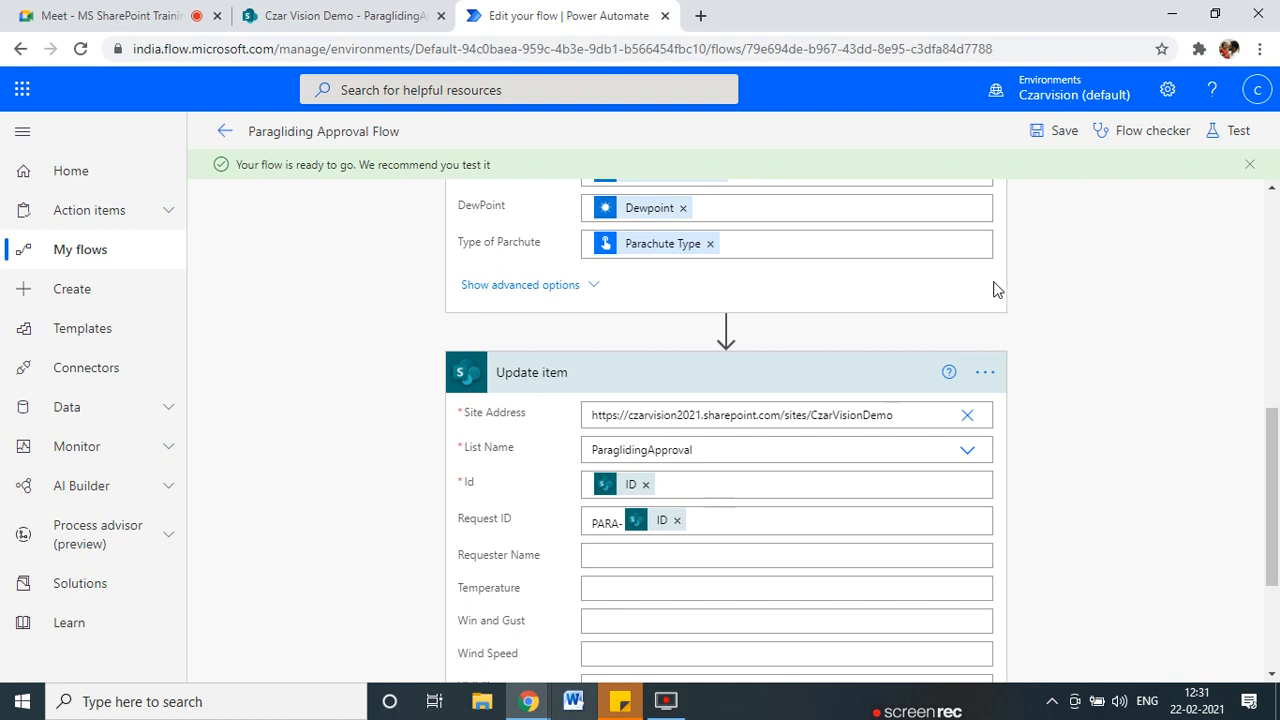
scroll(1095, 595, "up", 1)
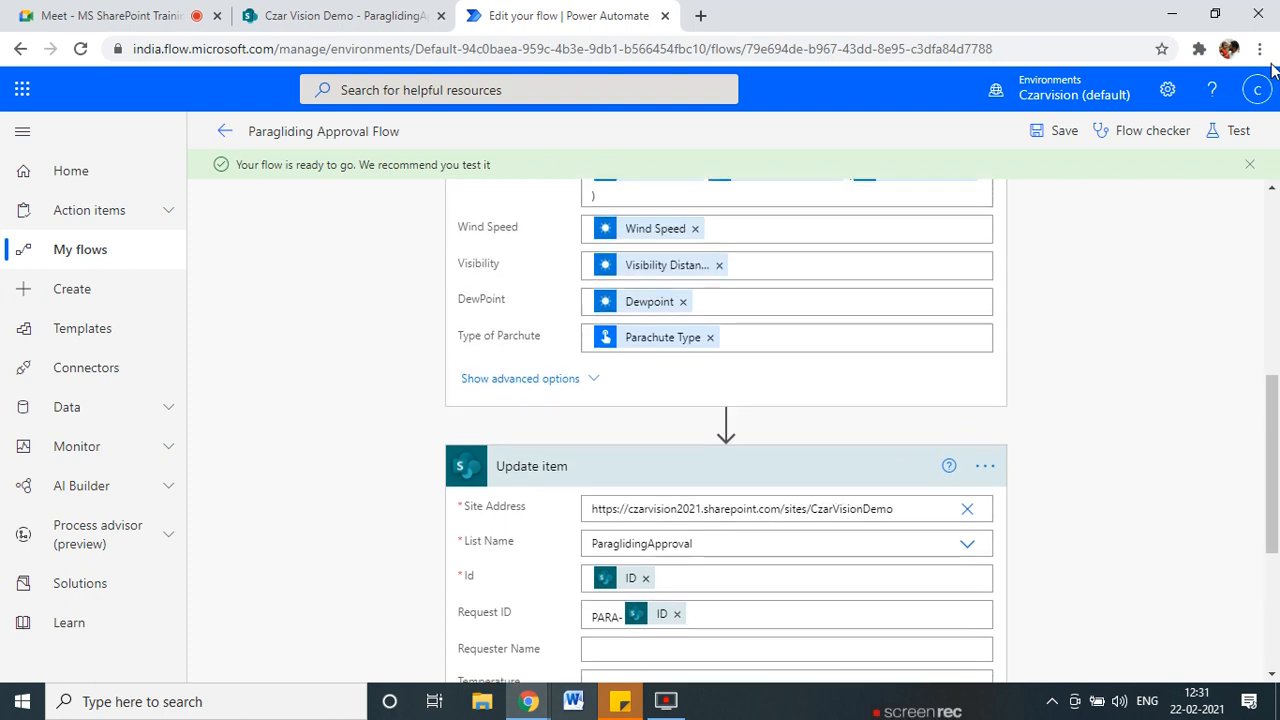
Test-run the flow with the recent trigger, then dismiss the missing MSN Weather connection error.
left_click(1232, 130)
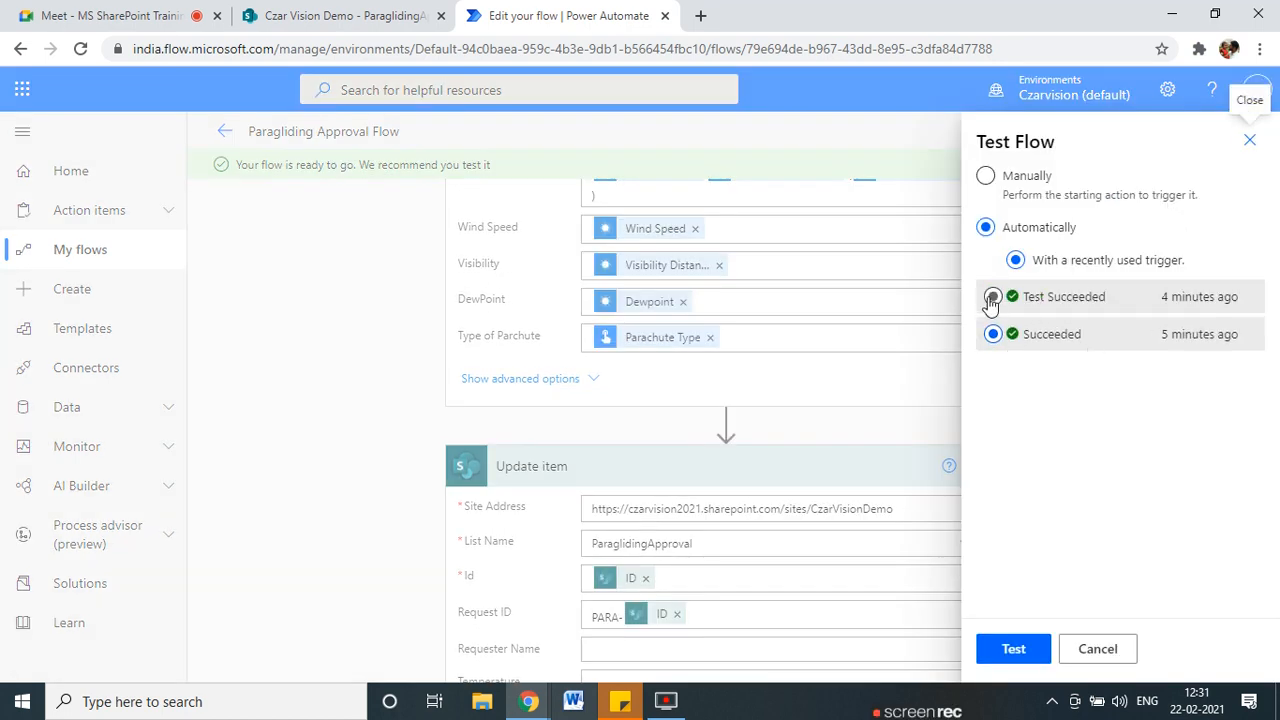
left_click(993, 296)
left_click(1014, 649)
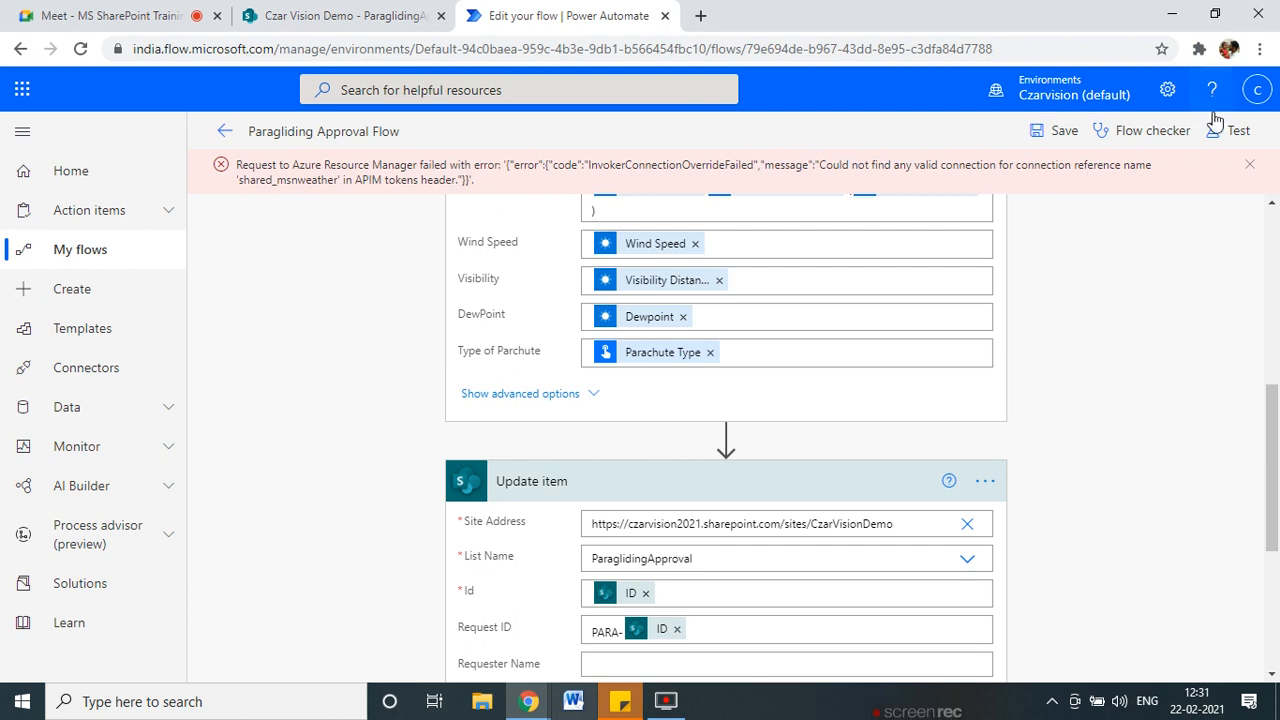
left_click(1250, 166)
scroll(640, 562, "up", 4)
scroll(640, 562, "up", 1)
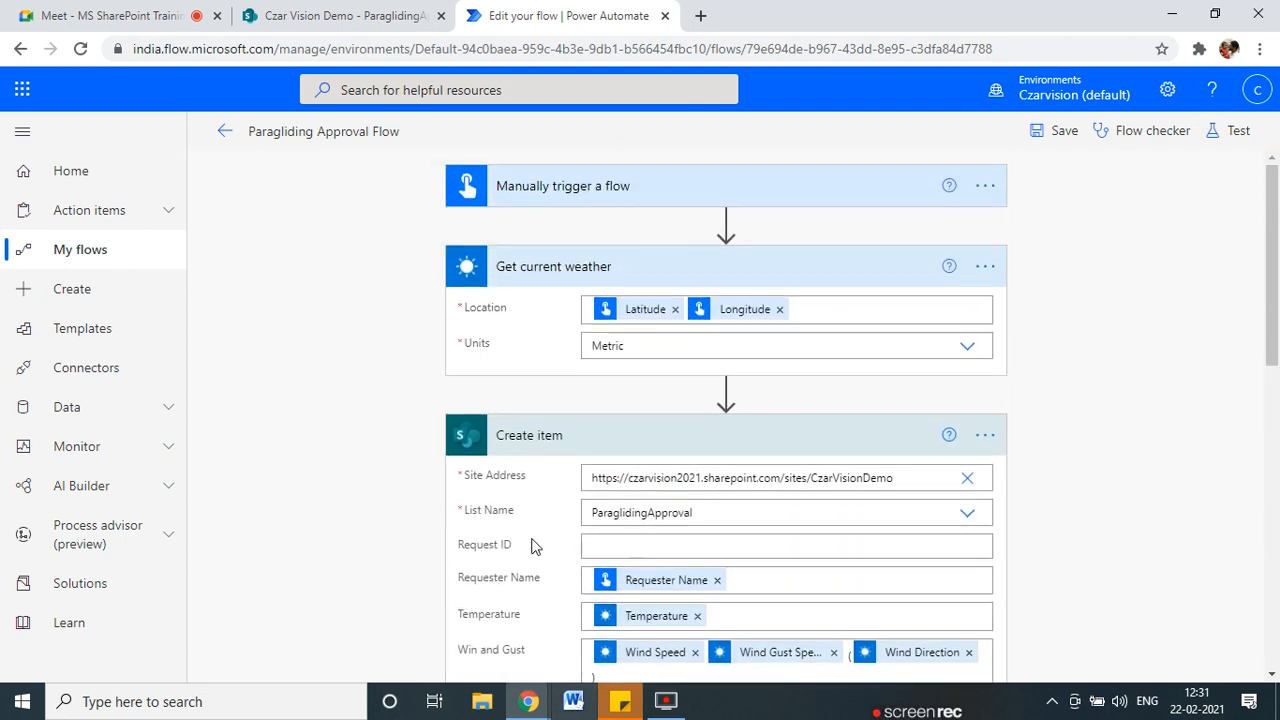
Attach the MSN Weather connection to Get current weather and save the flow.
left_click(985, 268)
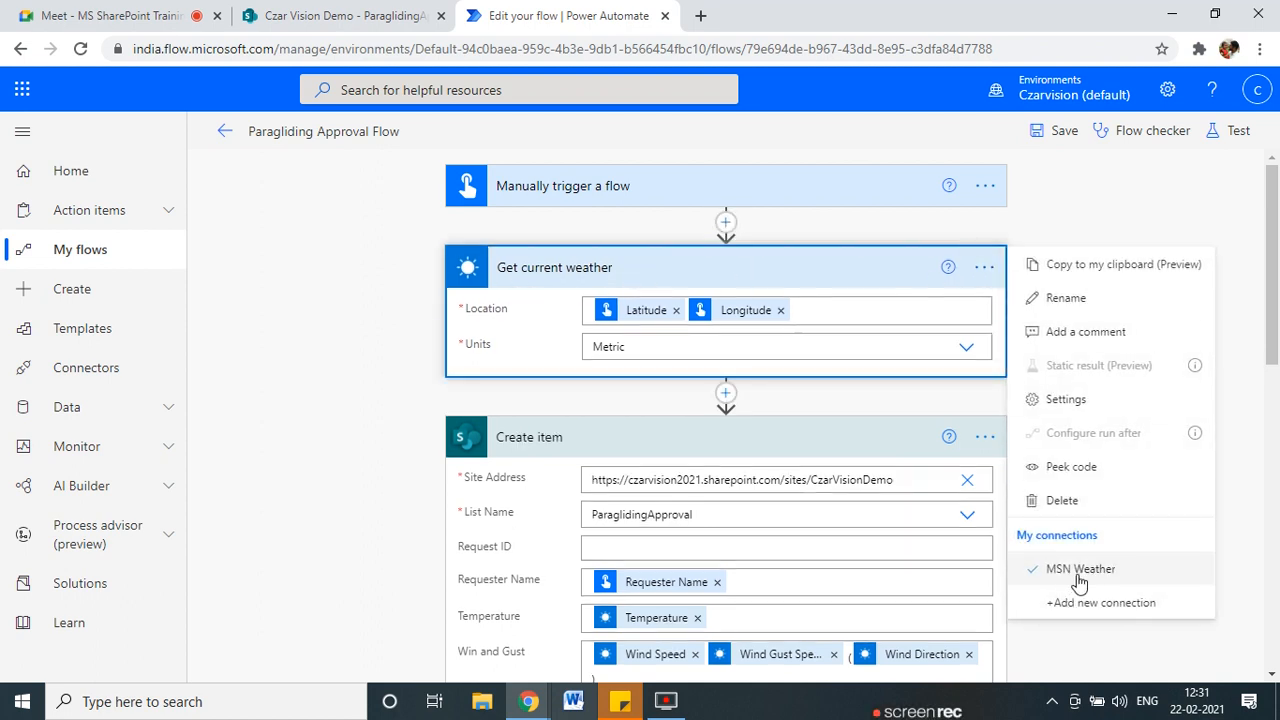
left_click(1040, 569)
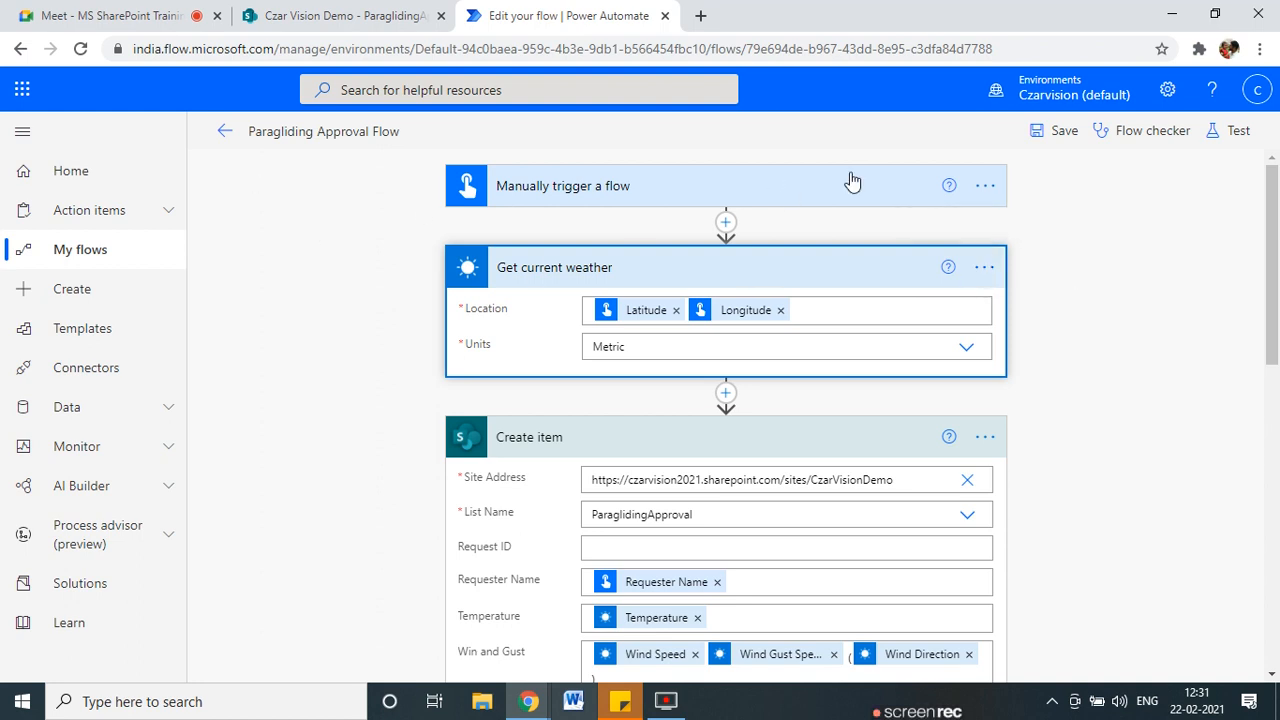
left_click(1056, 131)
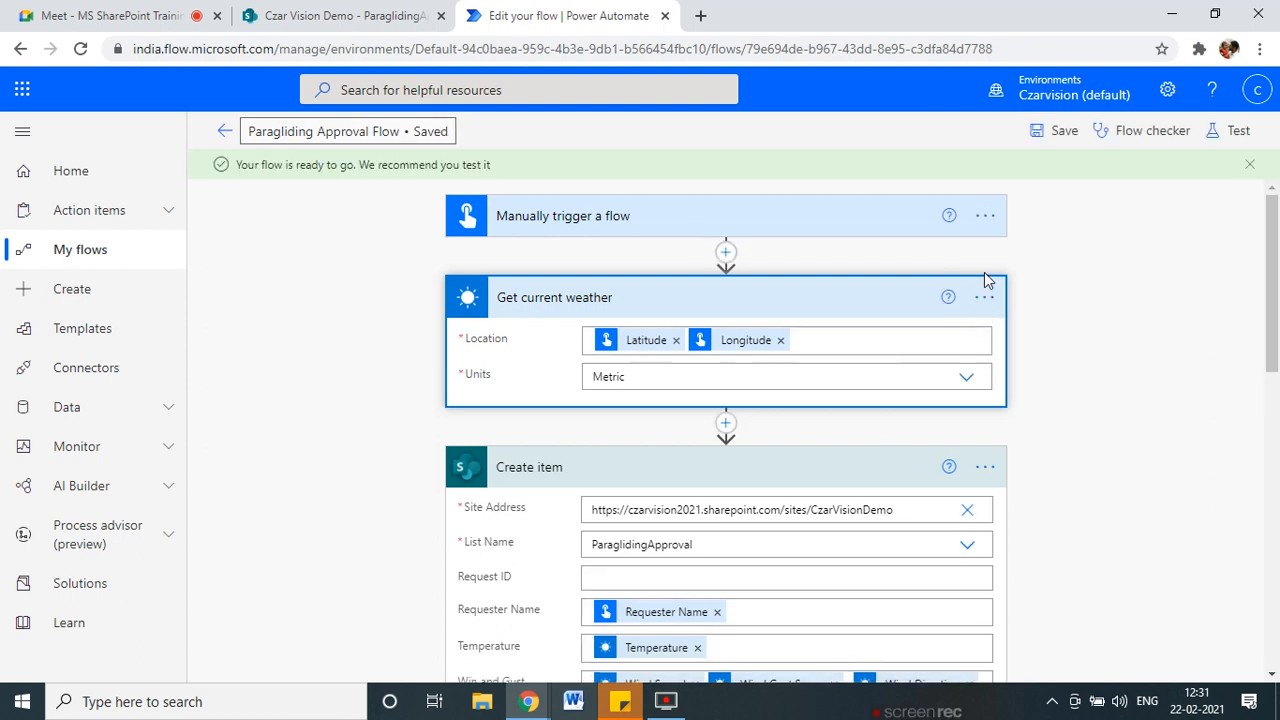
Review the flow's owners and its MSN Weather and SharePoint connections, then open Manage connections.
left_click(217, 131)
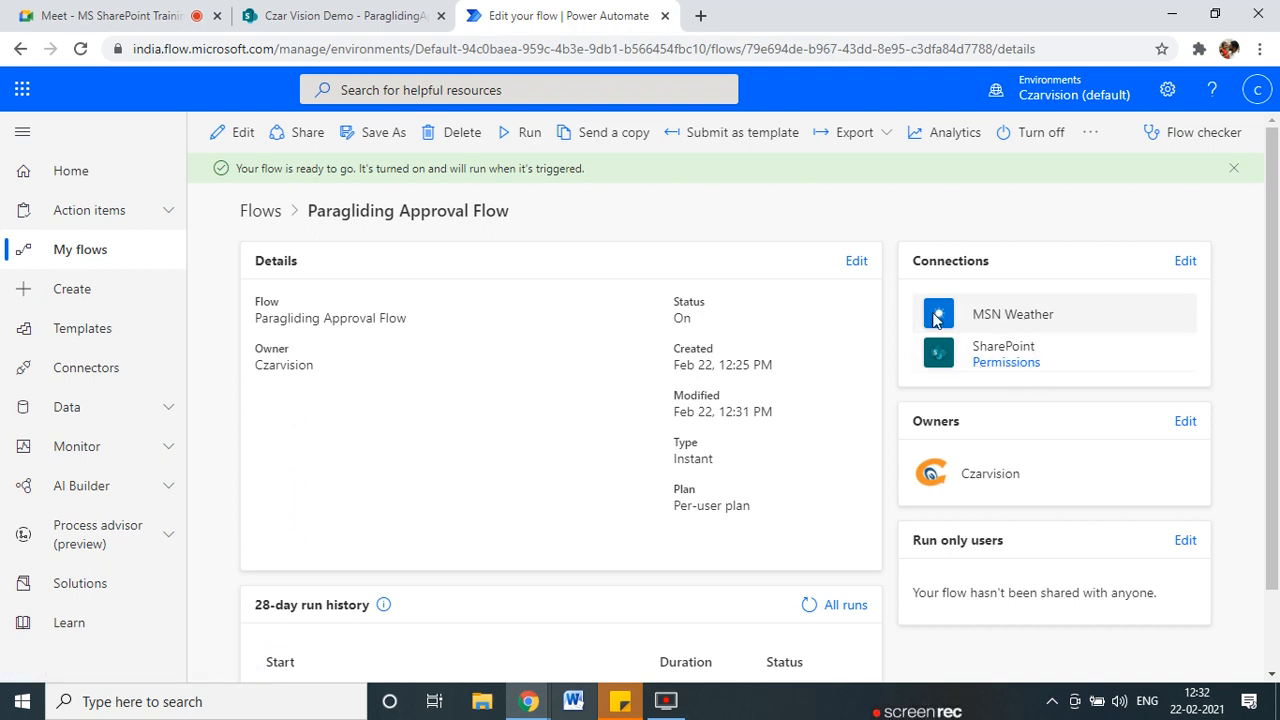
left_click(1185, 260)
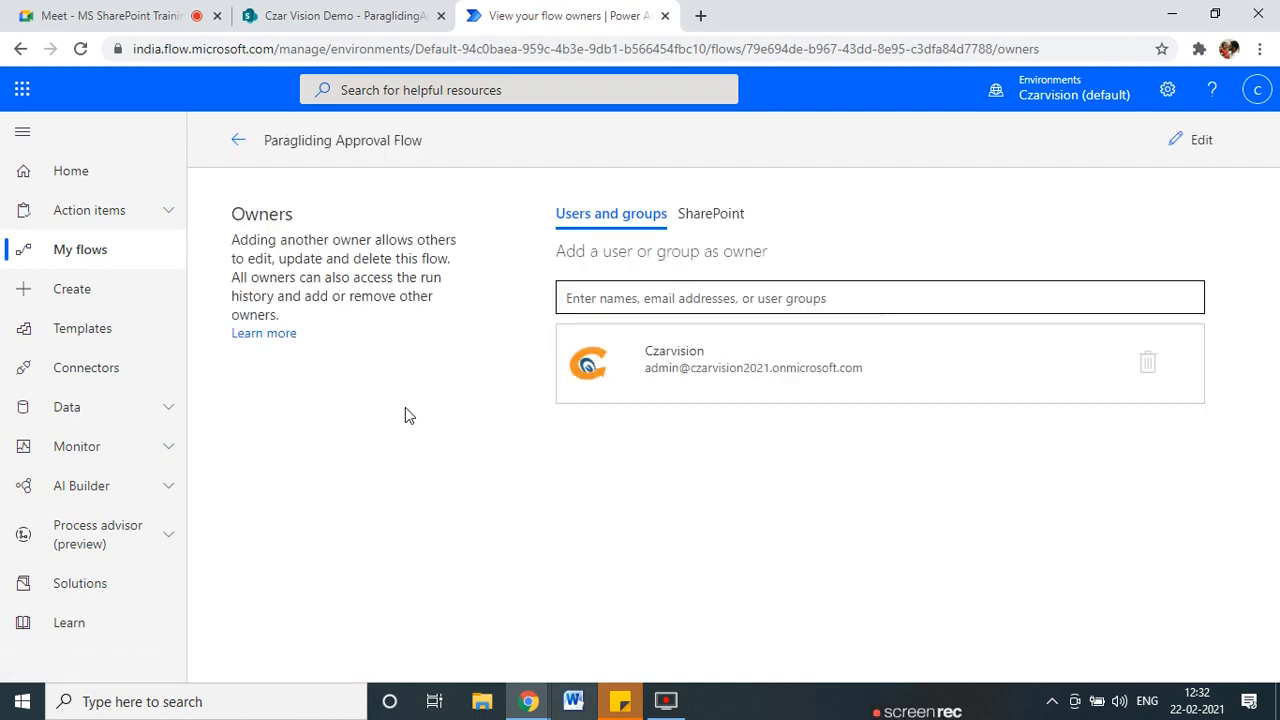
scroll(634, 560, "down", 1)
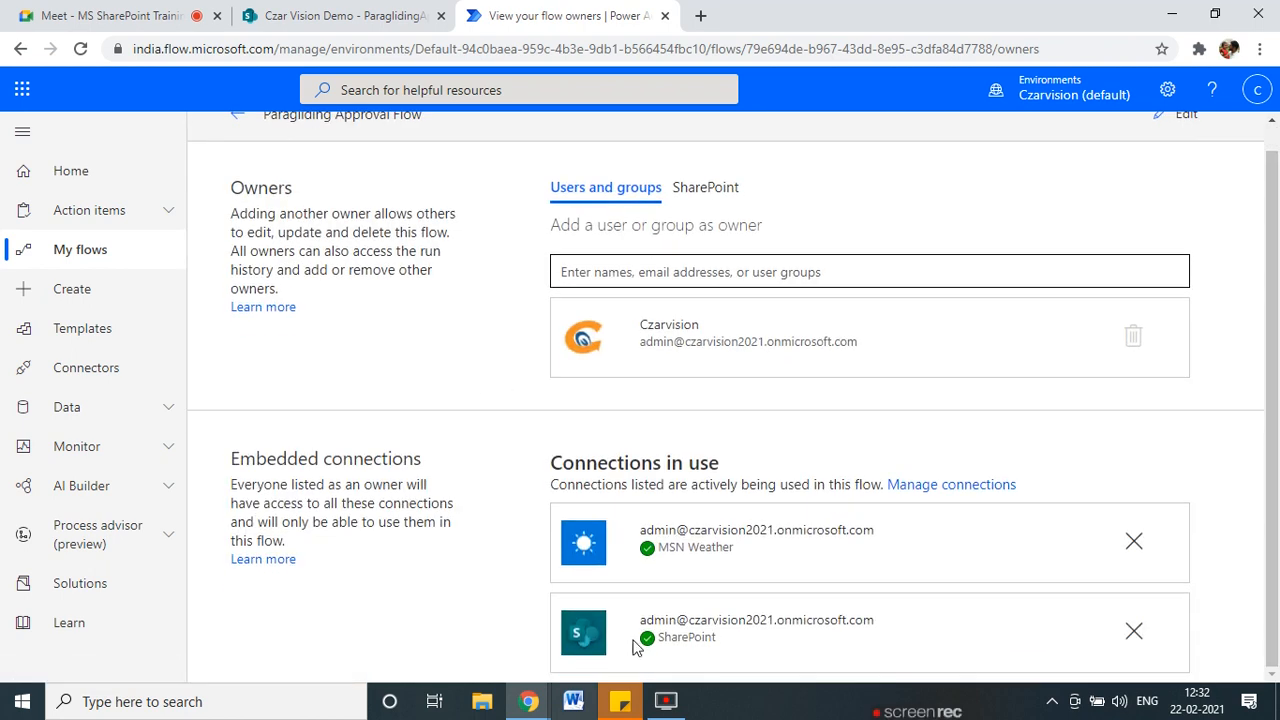
left_click_drag(698, 533, 876, 540)
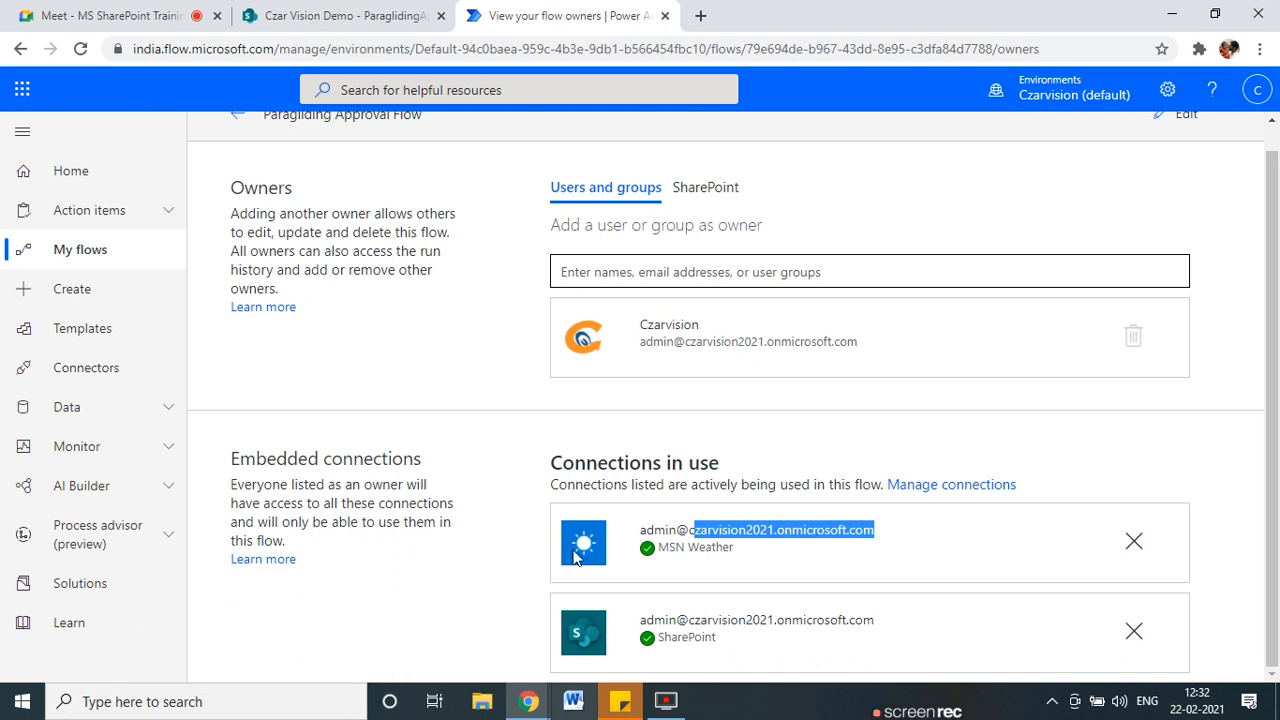
left_click(905, 486)
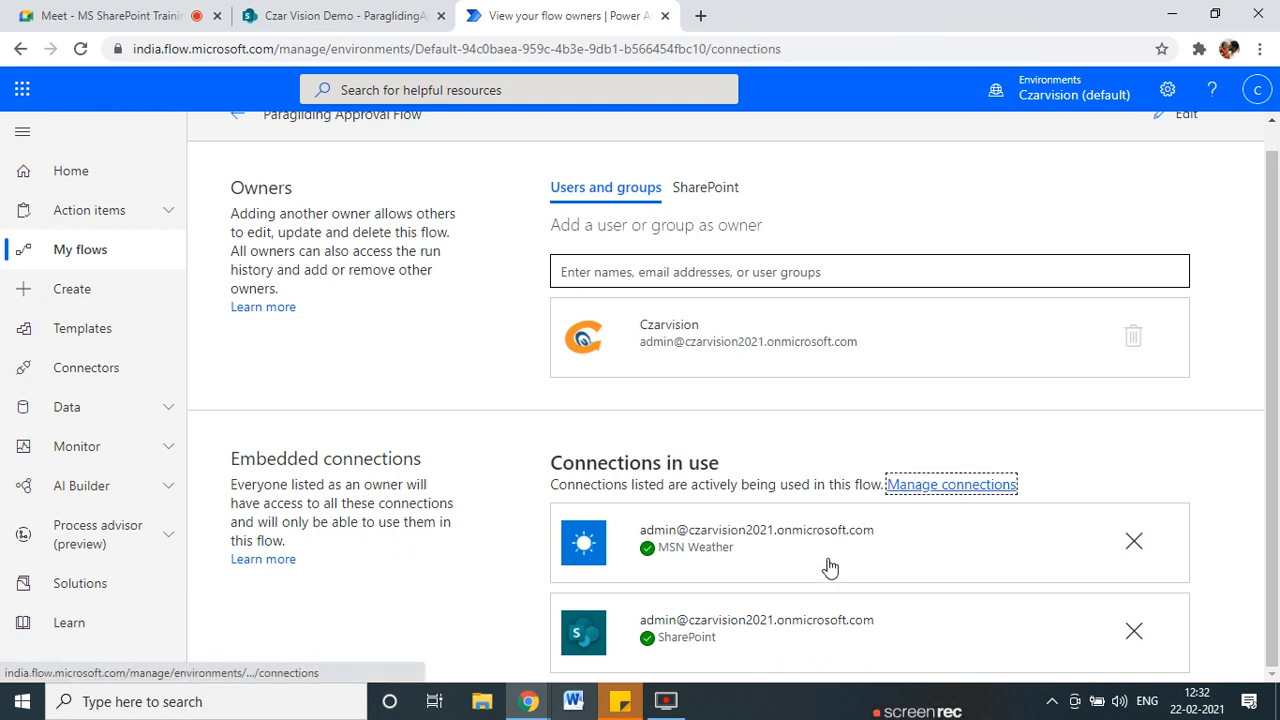
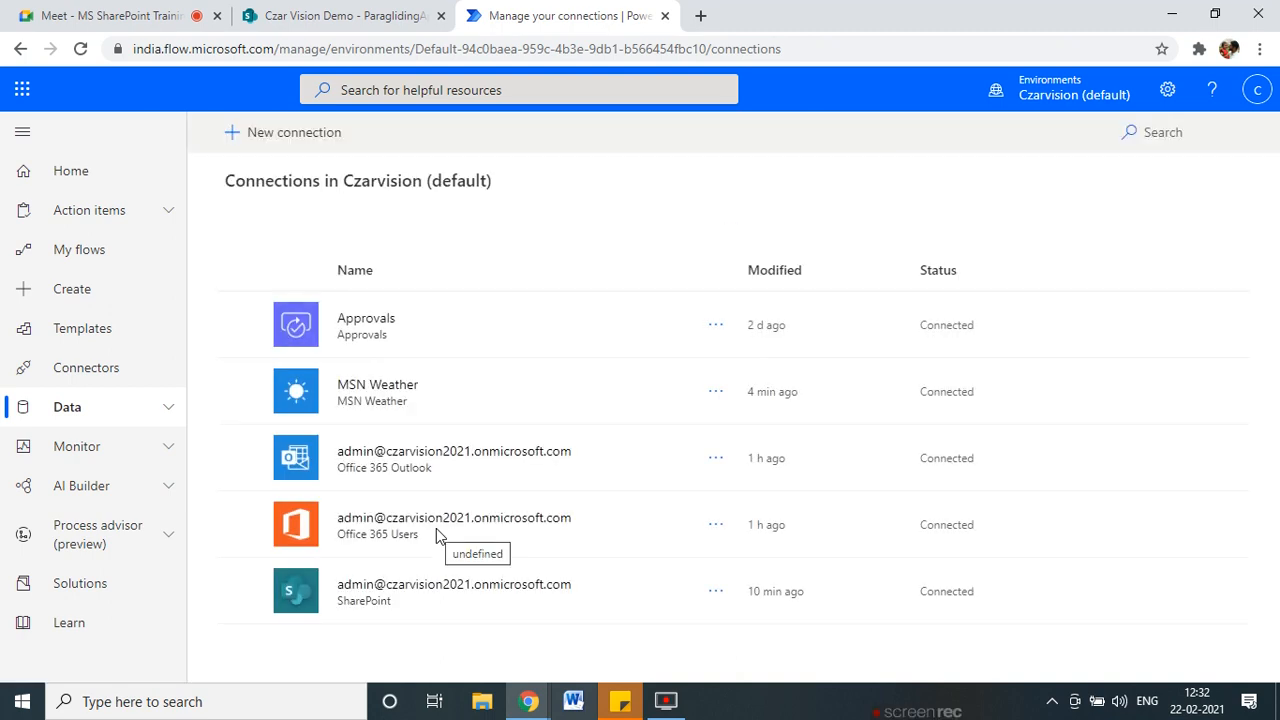
Open the details page of the MSN Weather connection.
left_click(632, 410)
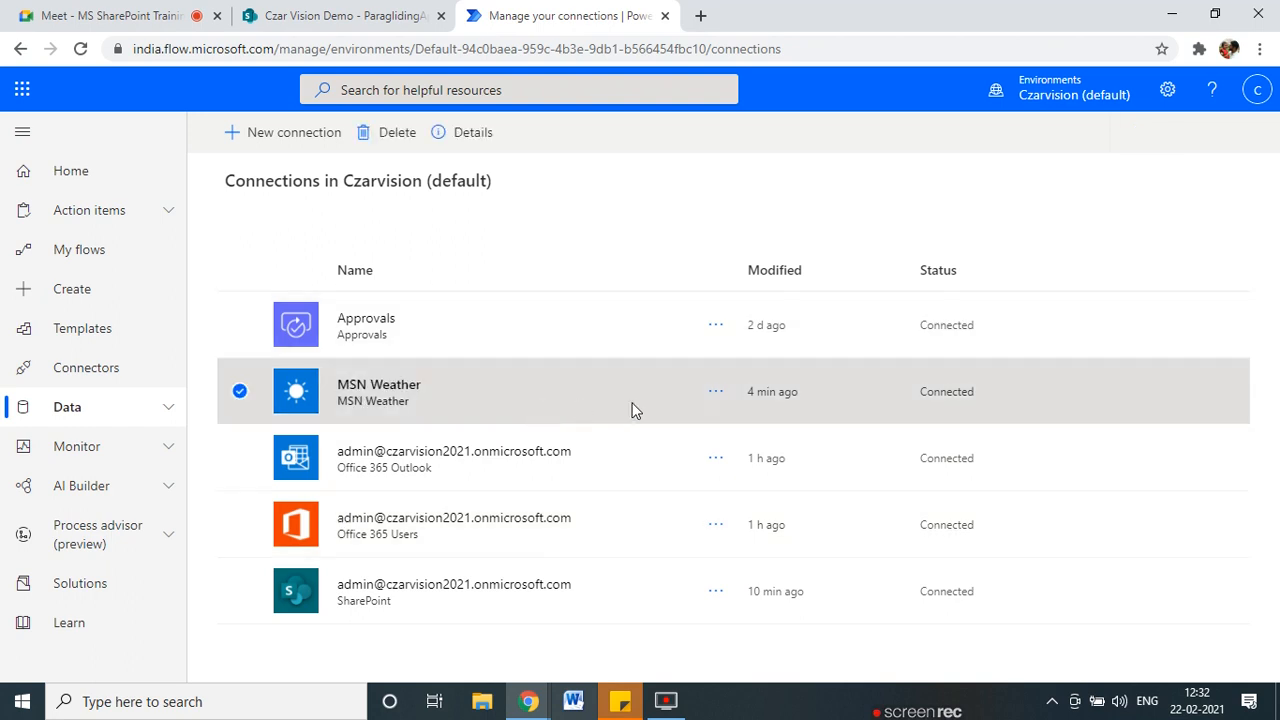
left_click(714, 393)
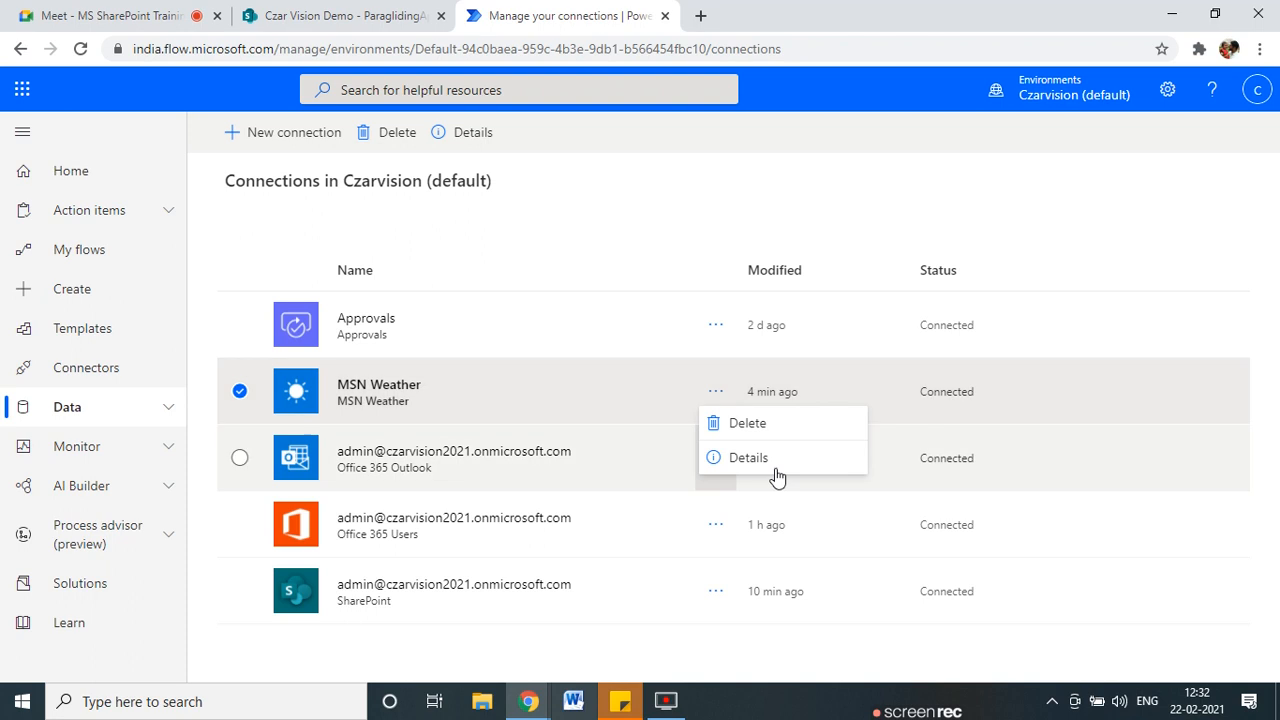
left_click(749, 460)
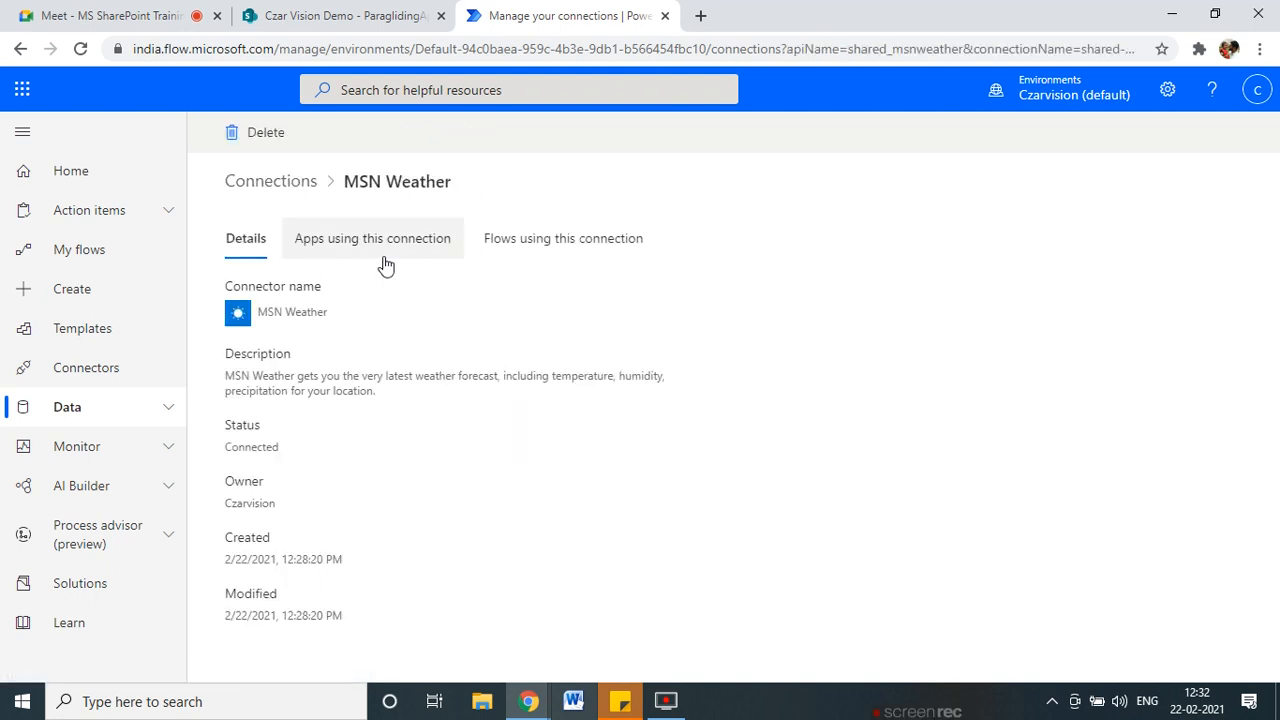
left_click_drag(267, 376, 589, 376)
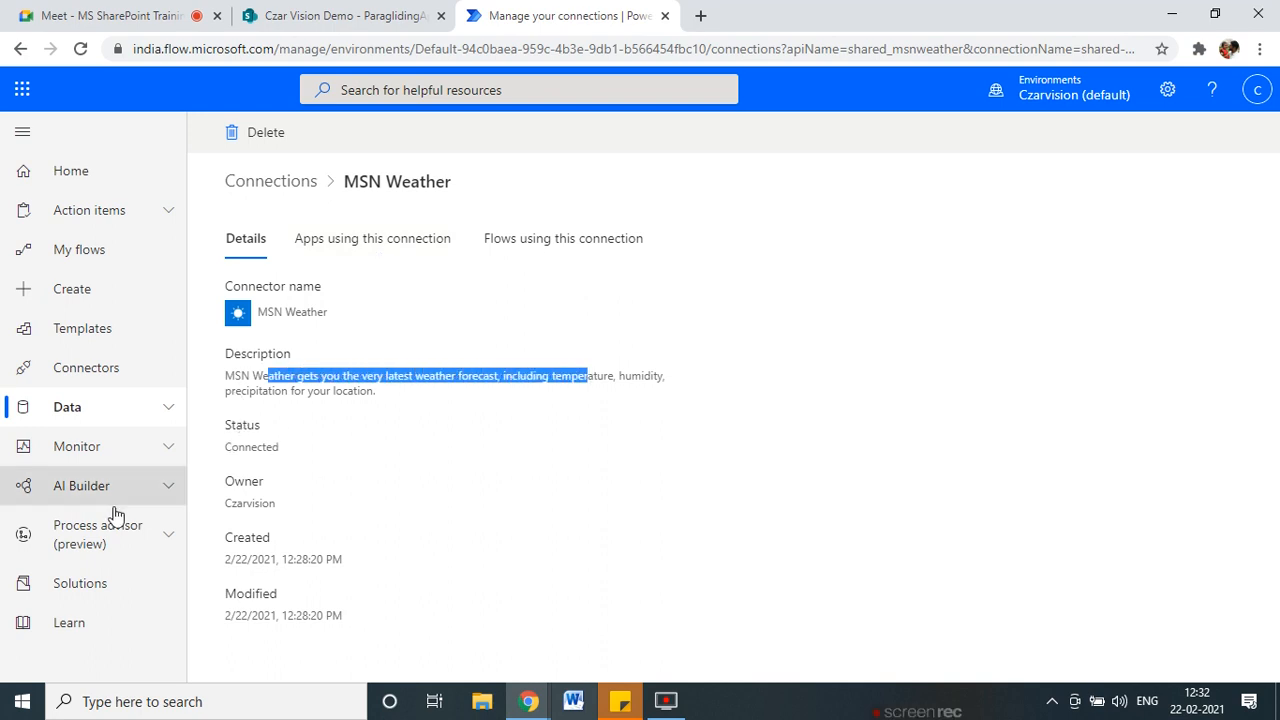
Check the connection's Apps and Flows tabs and open Paragliding Approval Flow.
left_click(352, 250)
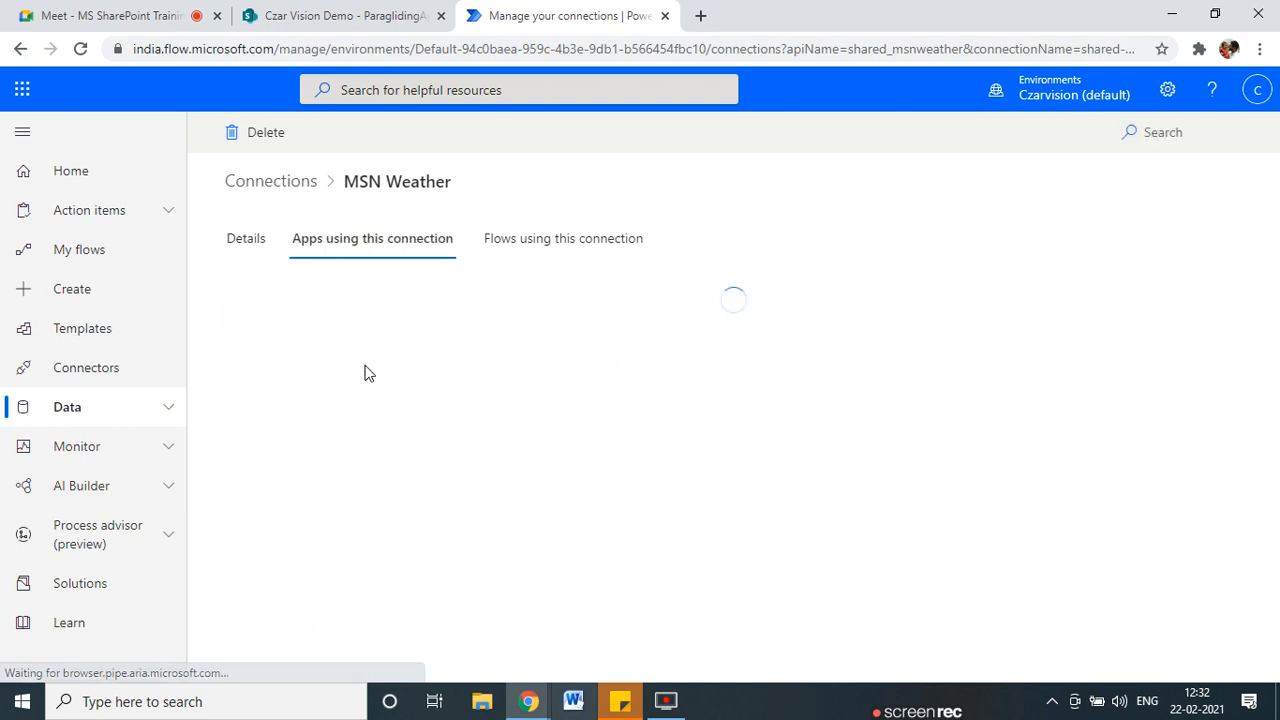
left_click(535, 248)
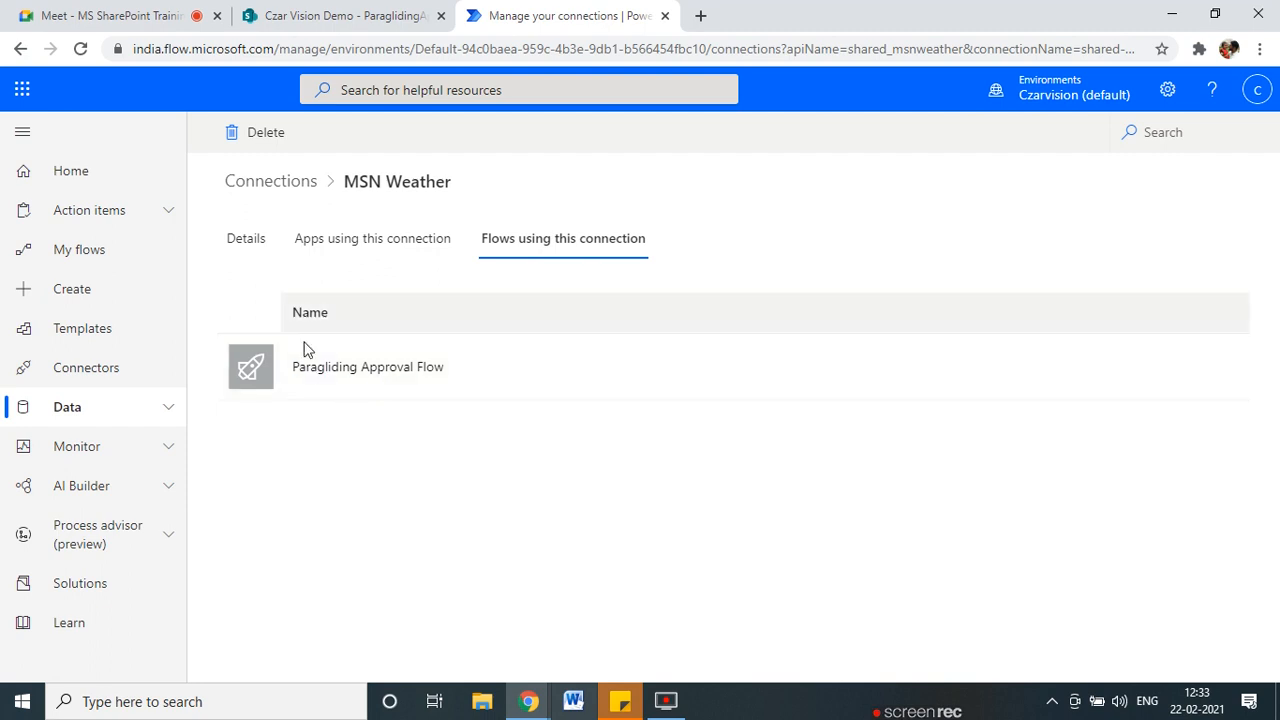
left_click(350, 371)
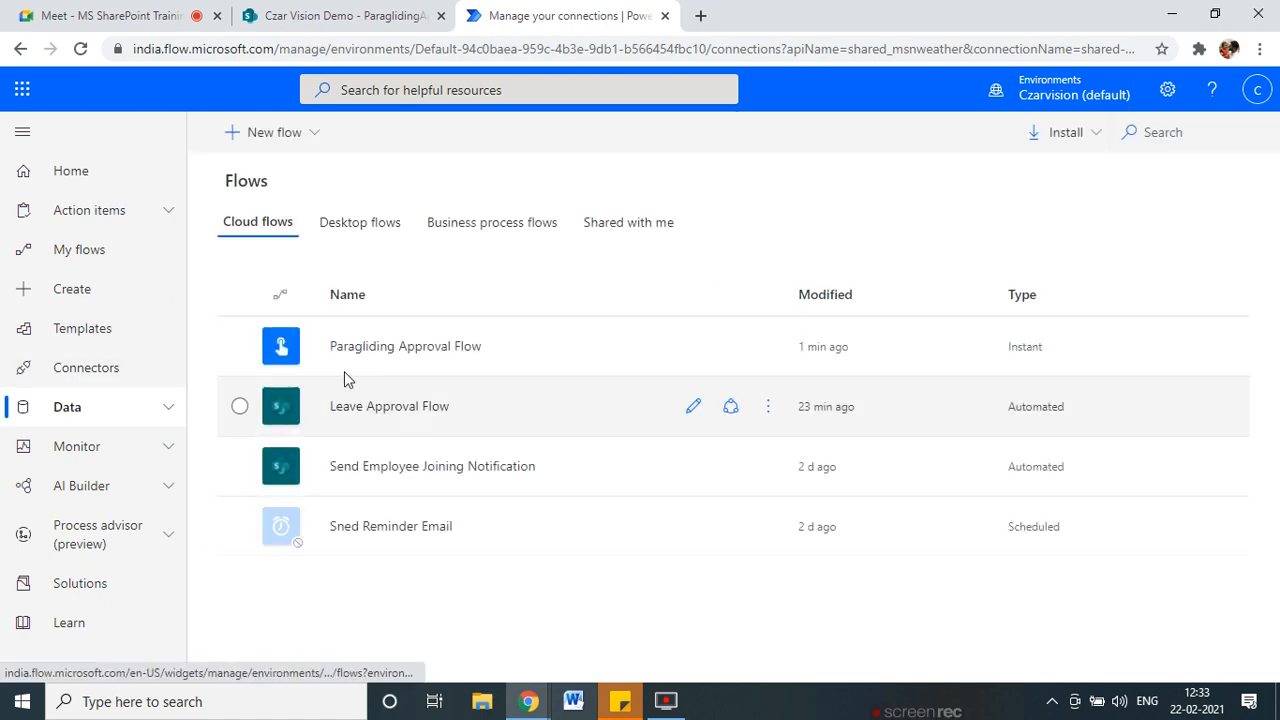
Try running Paragliding Approval Flow, get the location services error, and cancel the run.
left_click(638, 362)
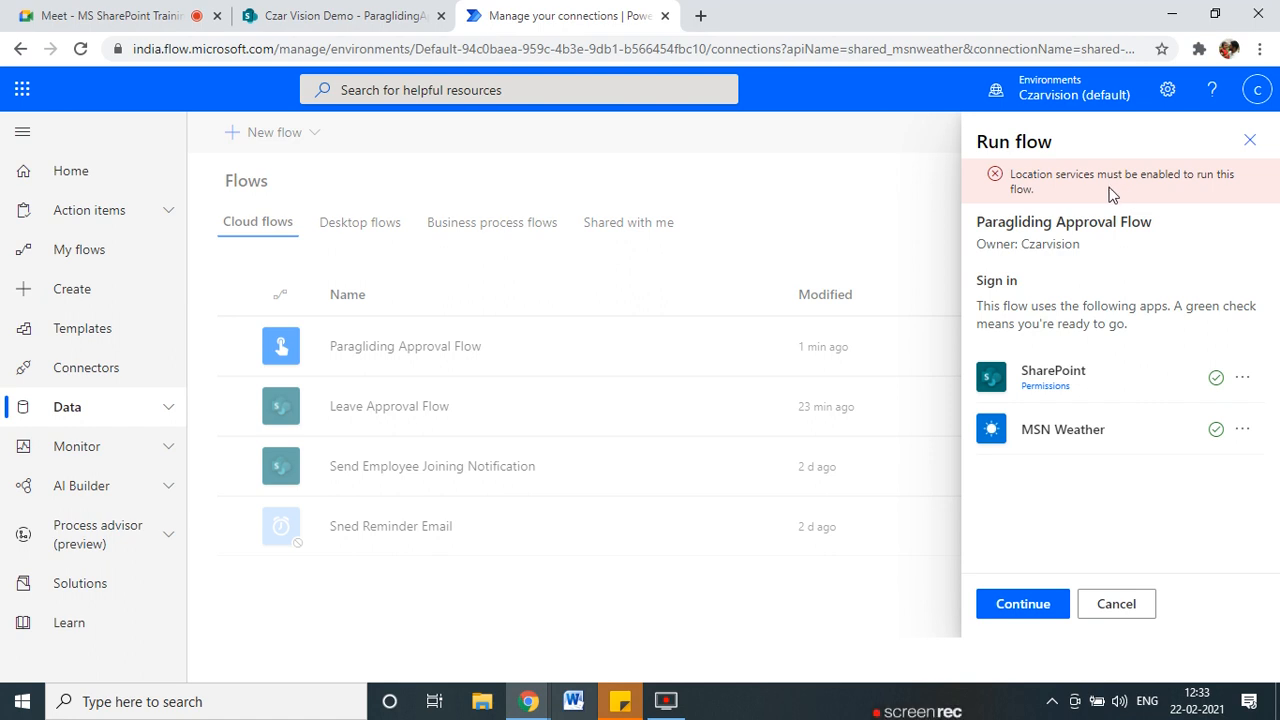
left_click(1260, 50)
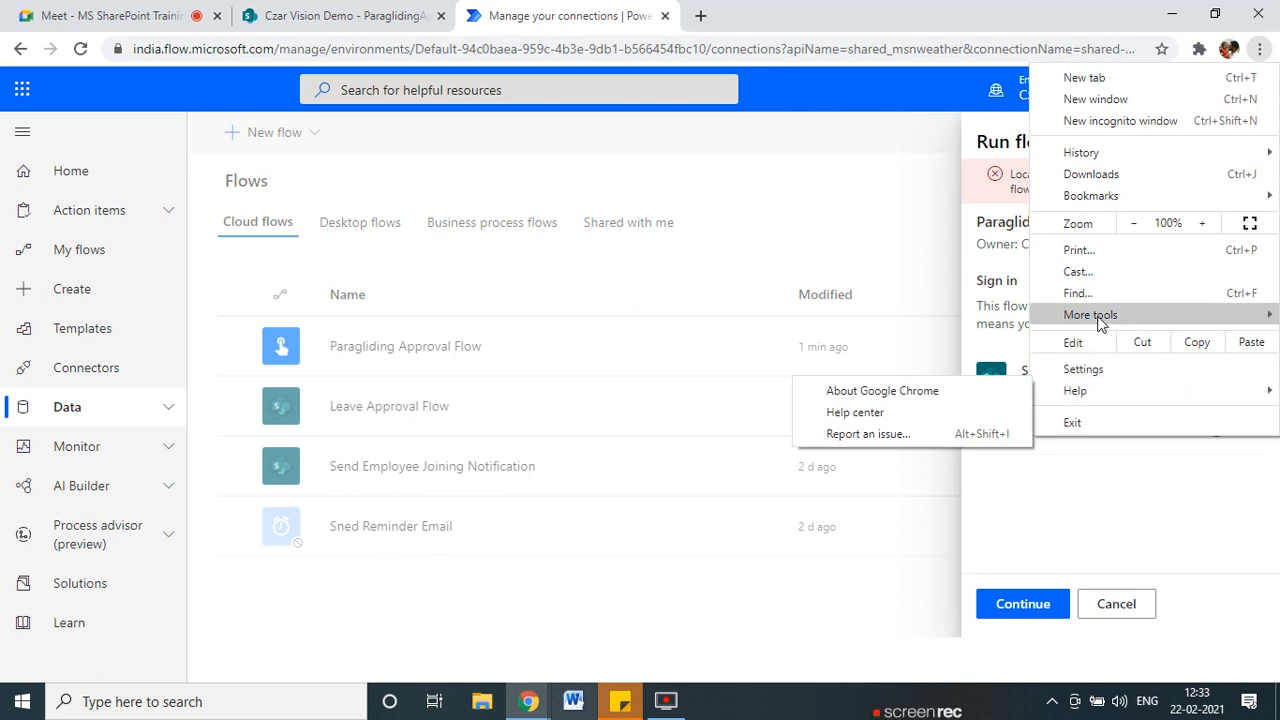
mouse_move(1100, 320)
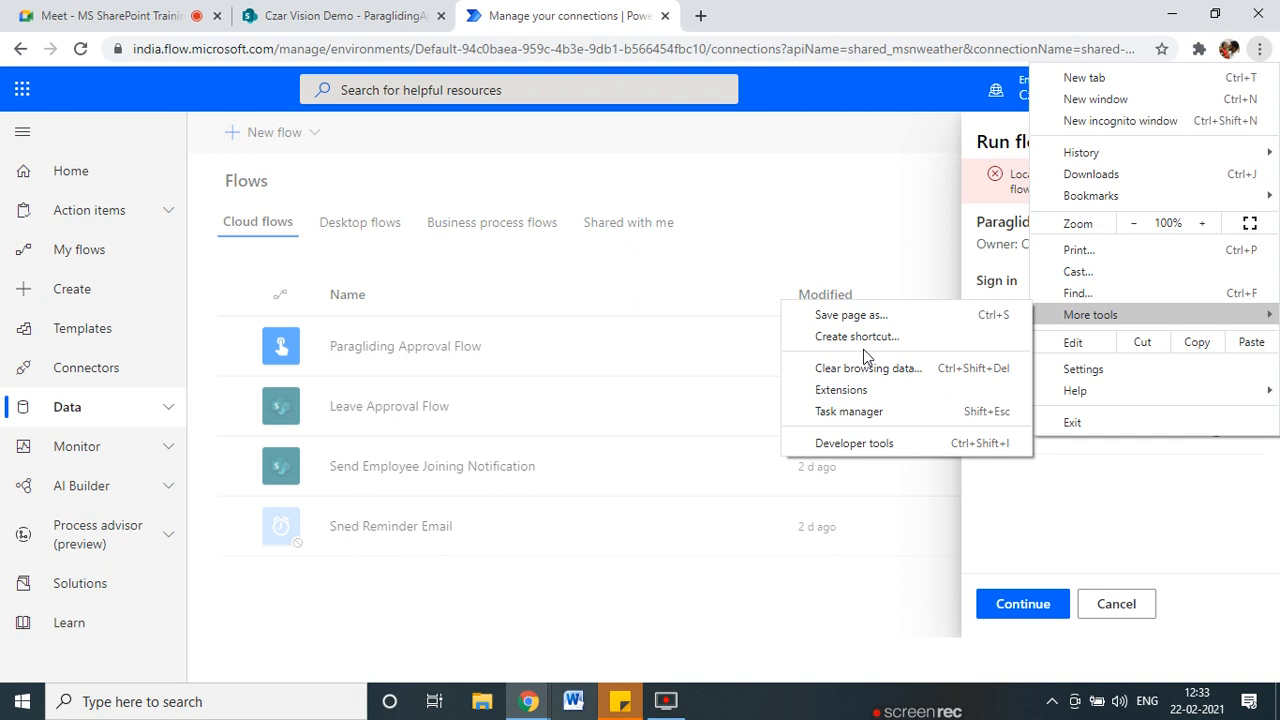
left_click(843, 205)
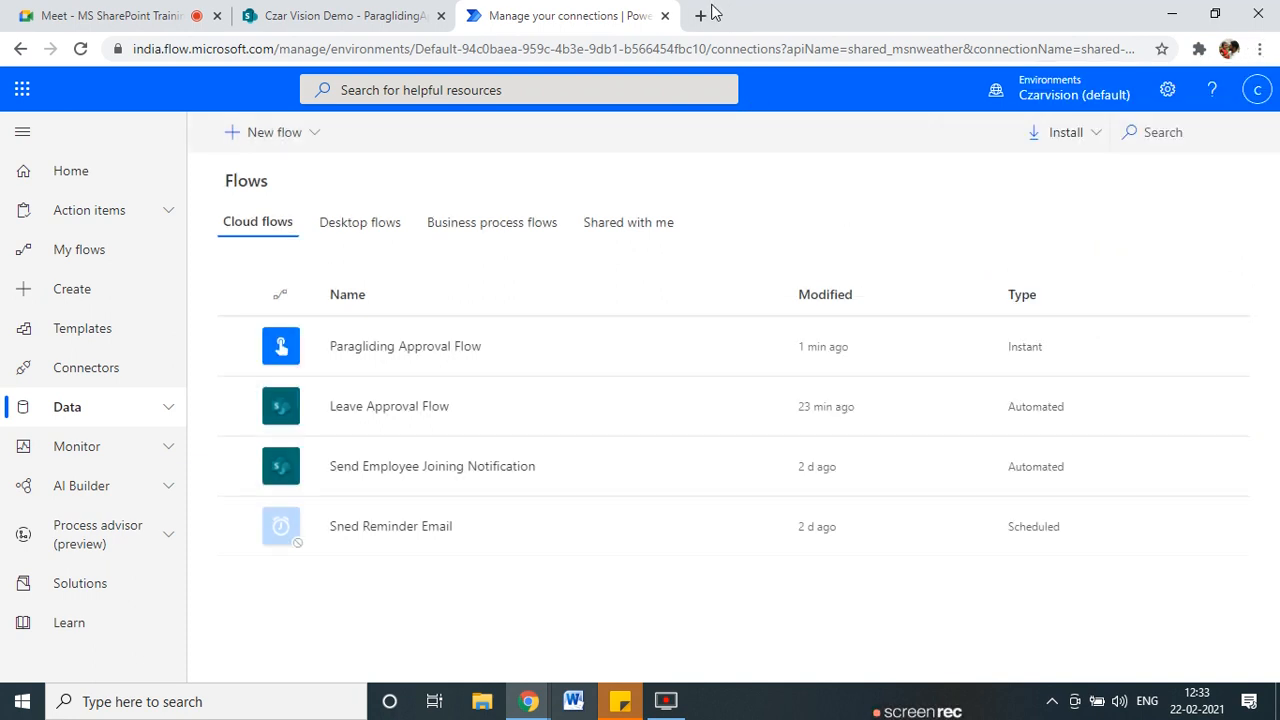
left_click(700, 15)
Search the web for 'enable browser location services' to get Chrome's instructions.
type("enabl")
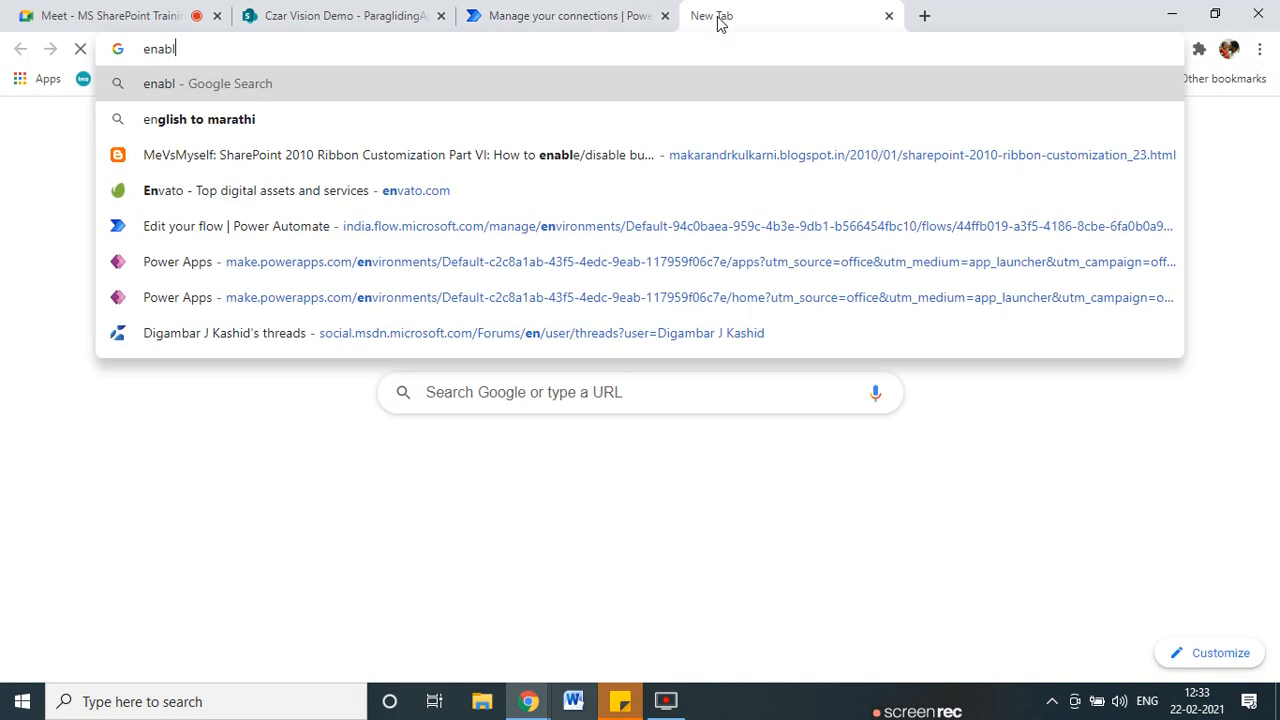
type("e browse")
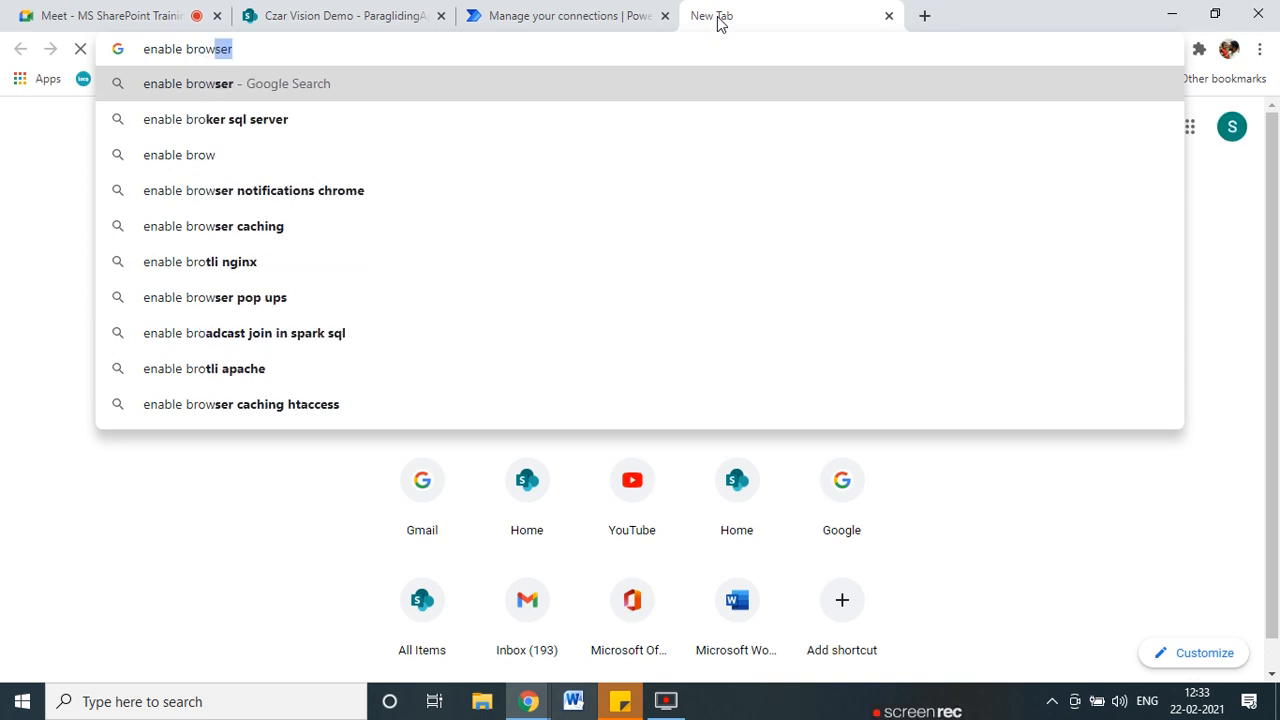
key("BackSpace")
key("BackSpace")
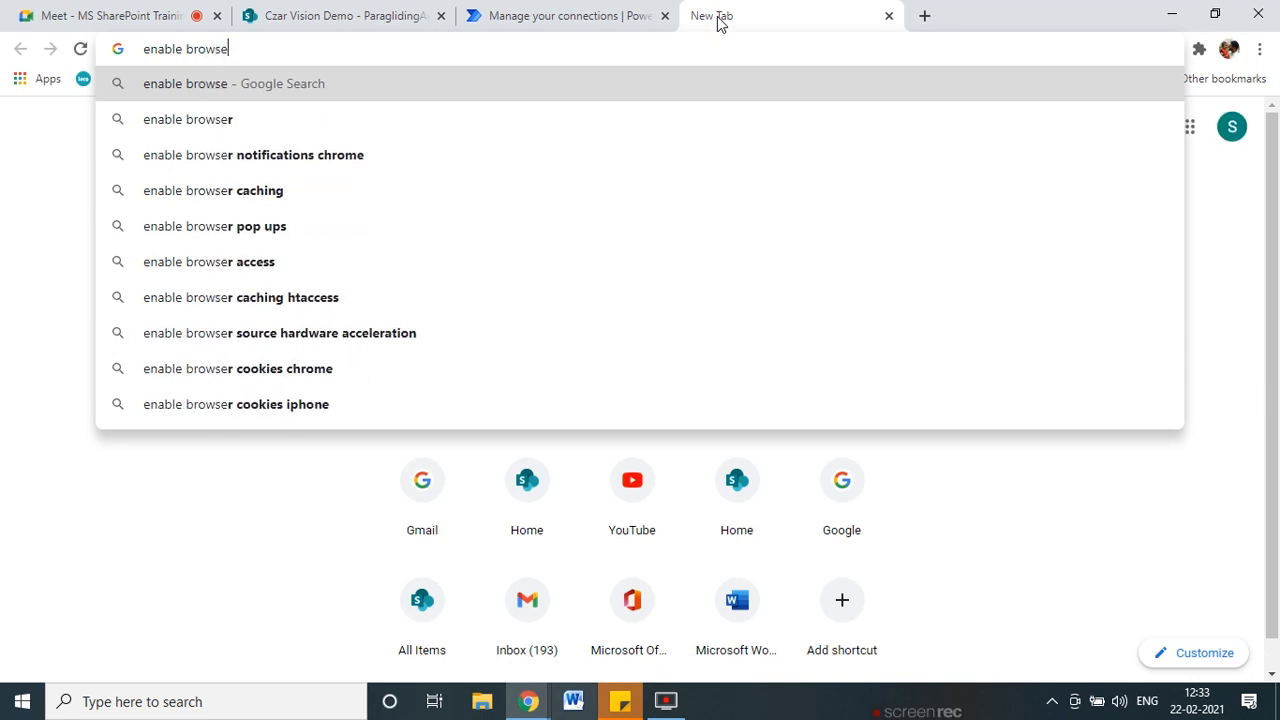
type("ser lo")
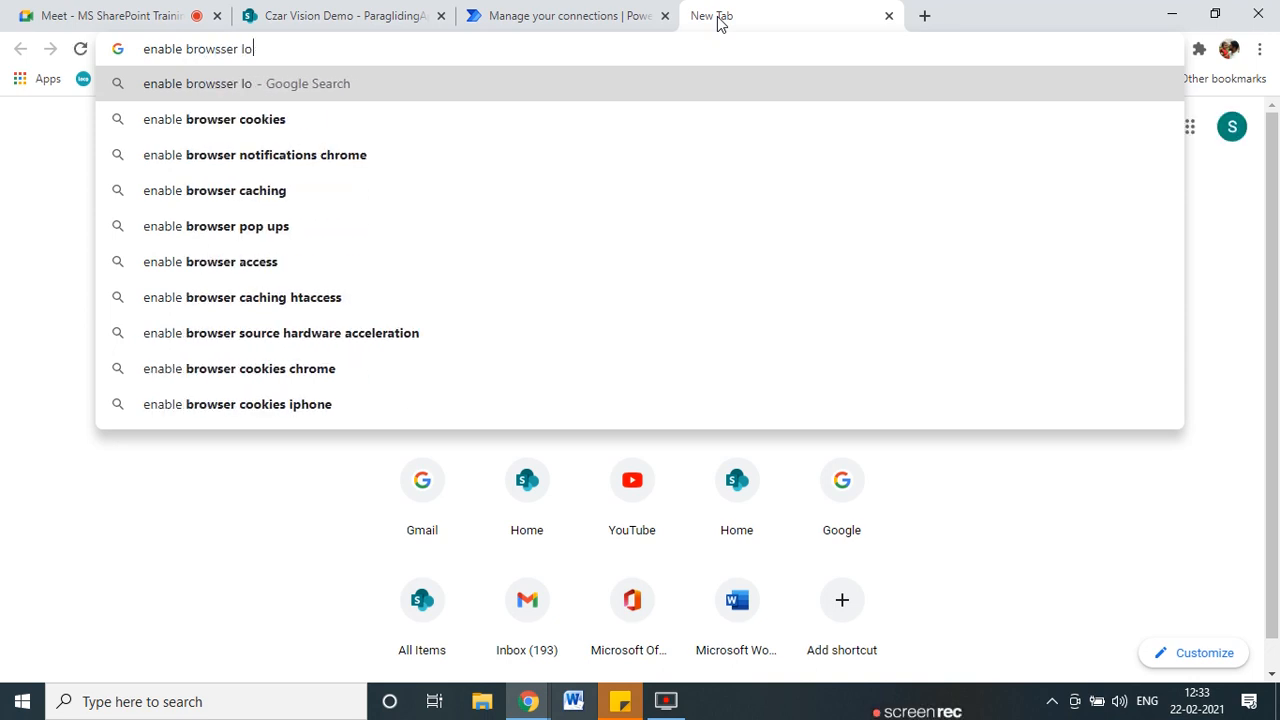
type("cation")
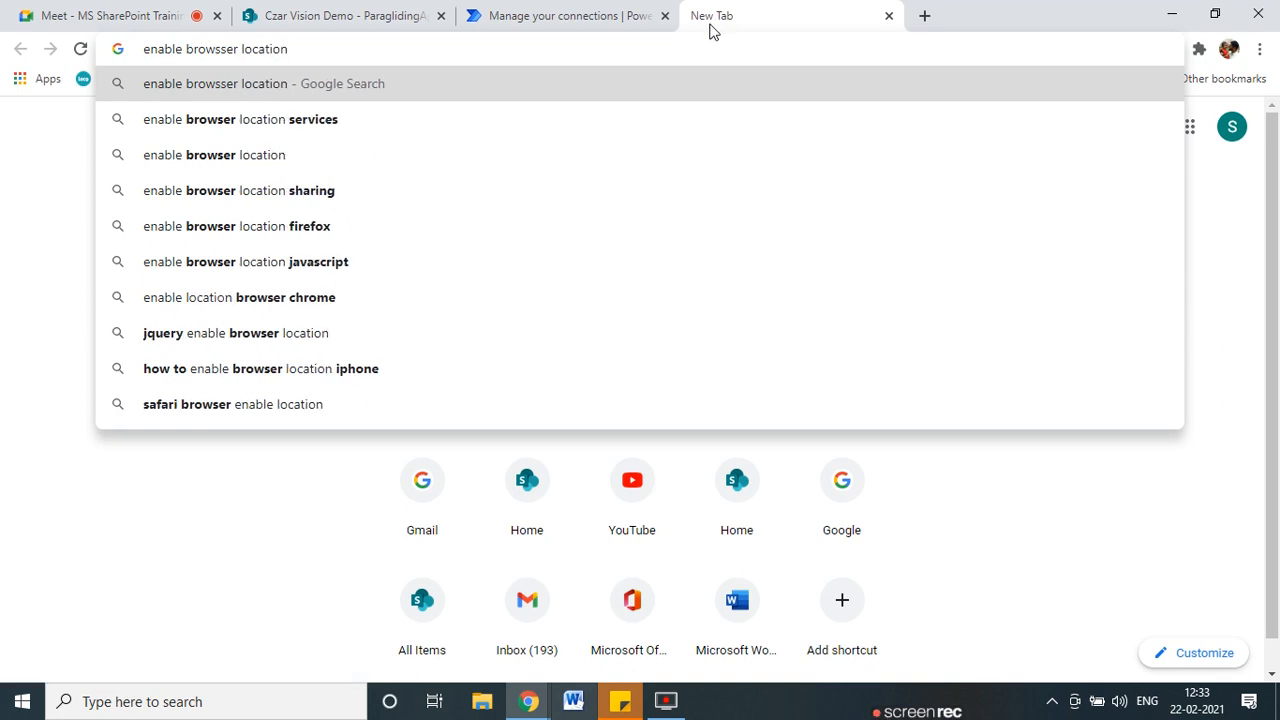
left_click(332, 122)
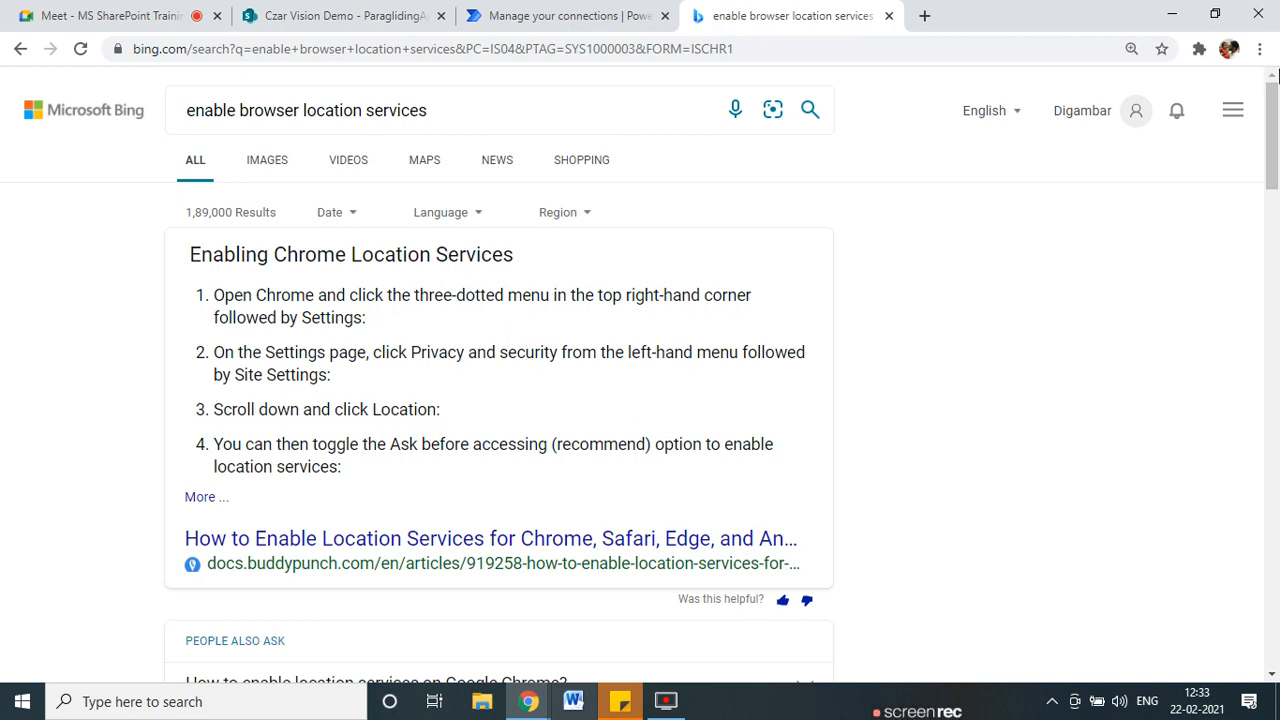
left_click(1259, 48)
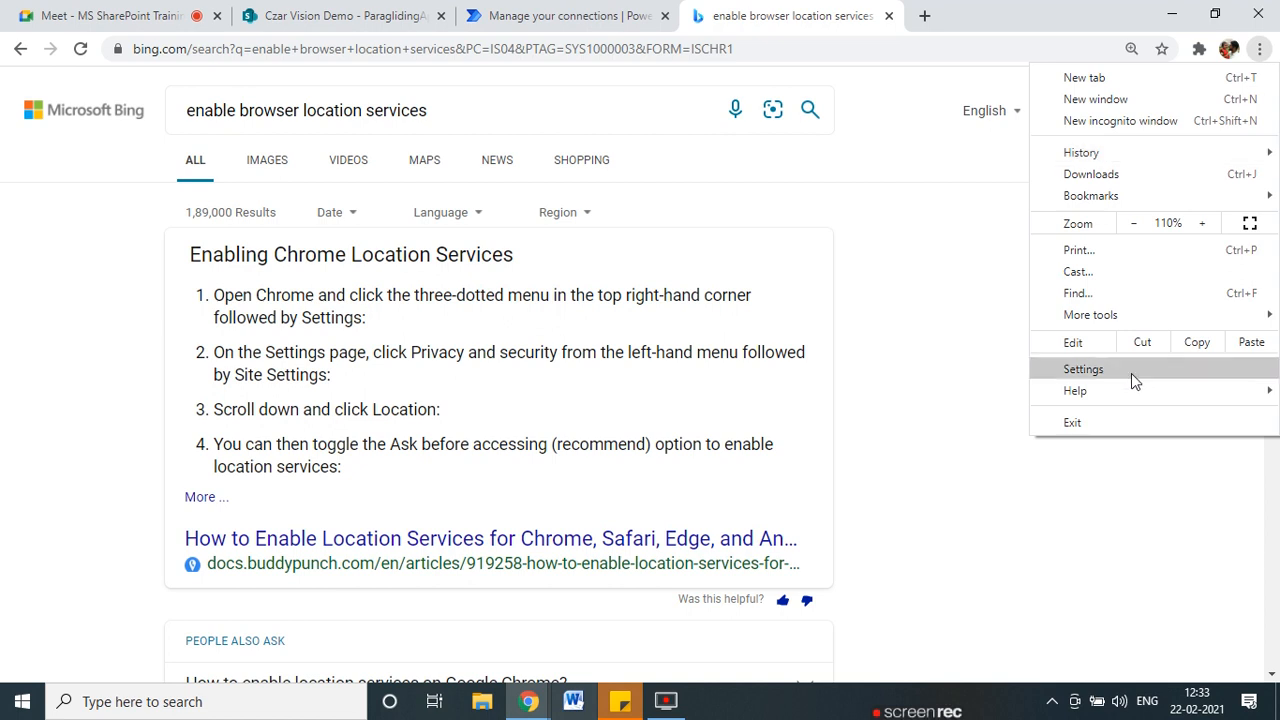
Open Chrome Settings at Privacy and security, checking it against the search-result instructions.
mouse_move(1133, 327)
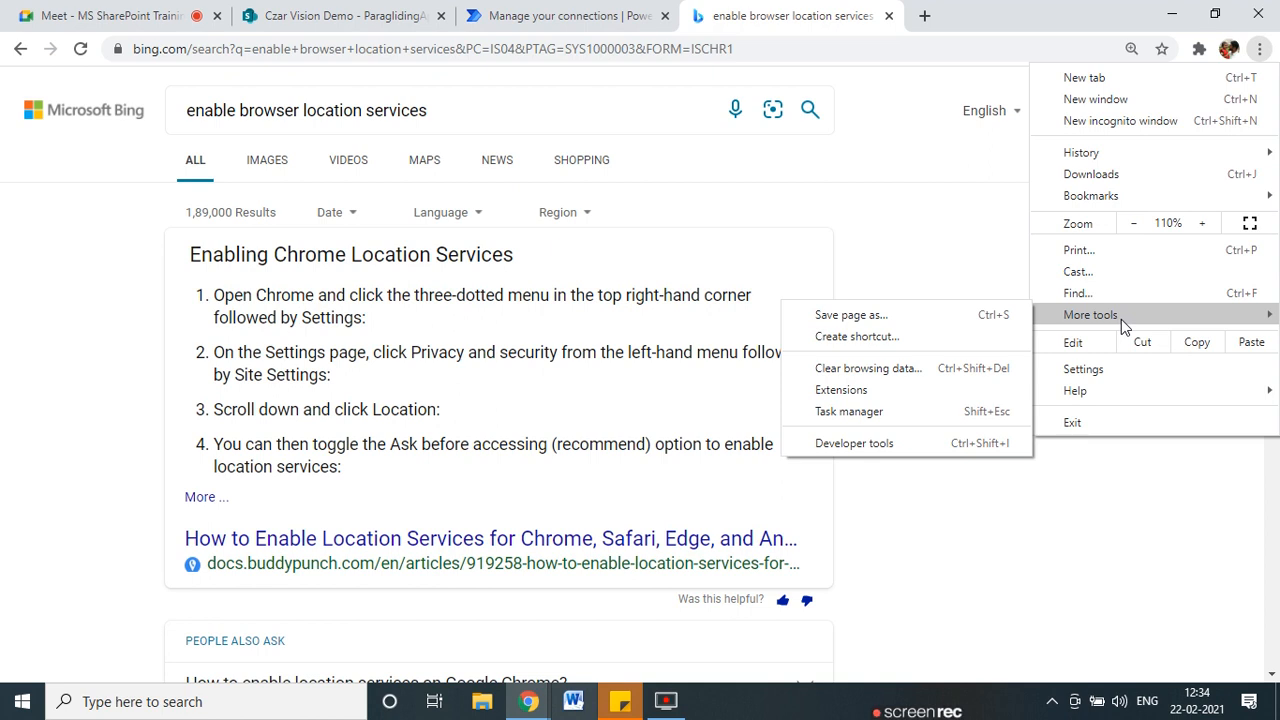
left_click(1102, 371)
left_click(760, 22)
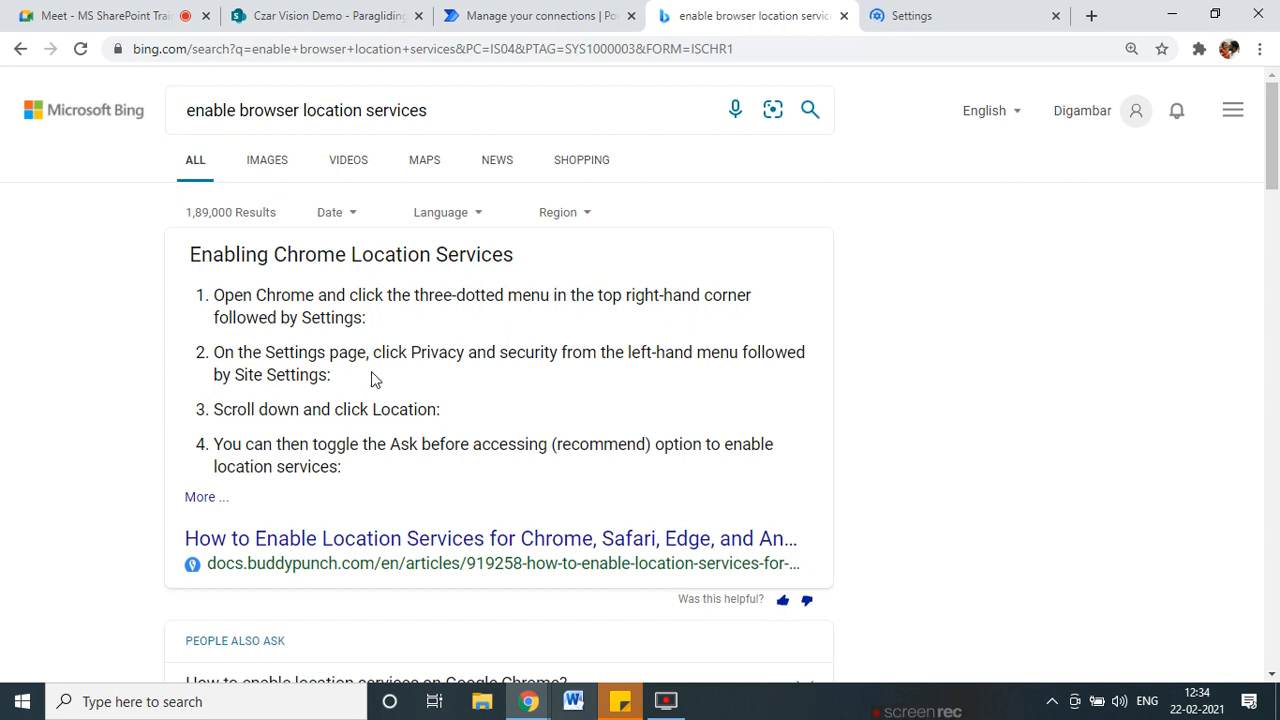
left_click(915, 15)
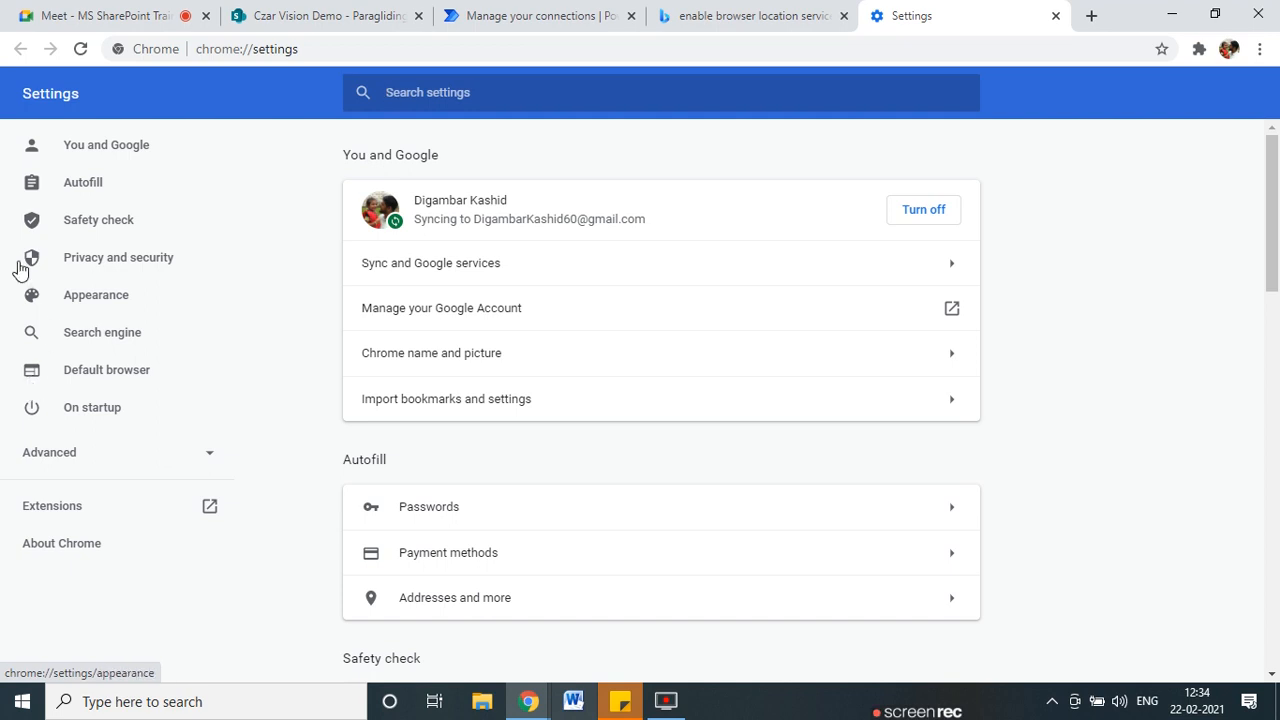
left_click(133, 266)
scroll(655, 460, "down", 1)
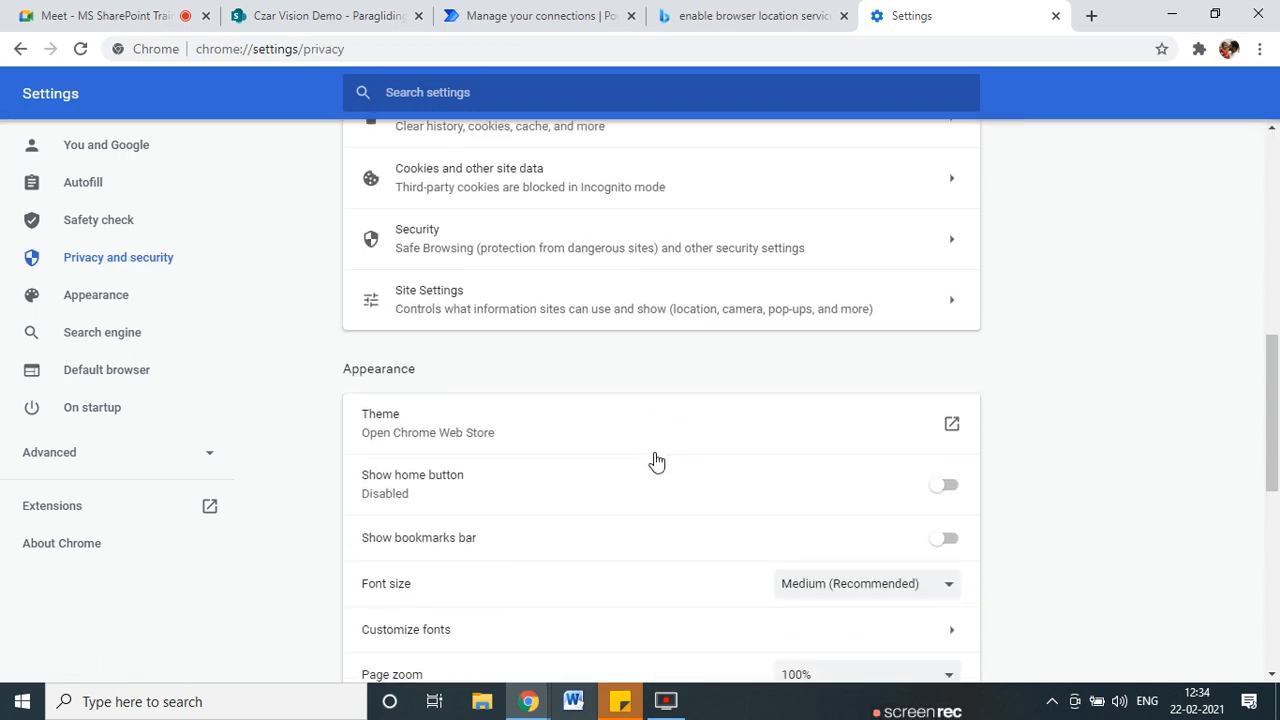
scroll(606, 446, "down", 5)
scroll(604, 449, "down", 1)
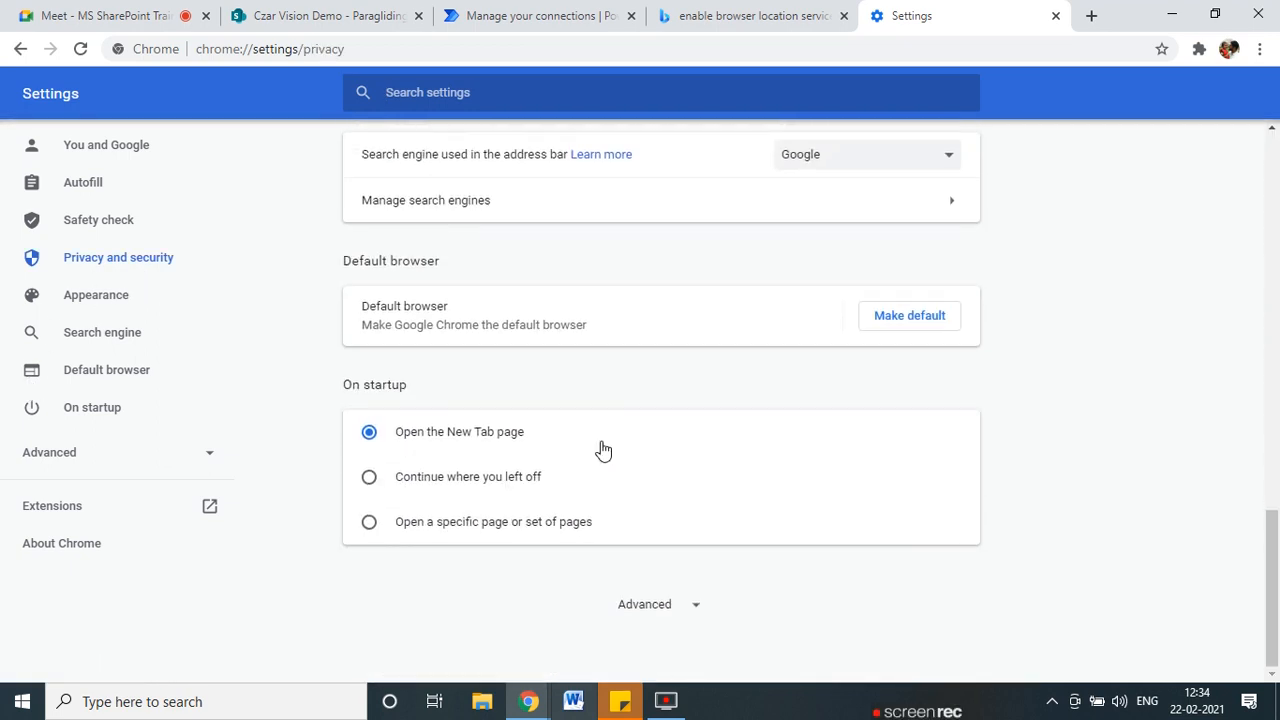
scroll(600, 446, "up", 5)
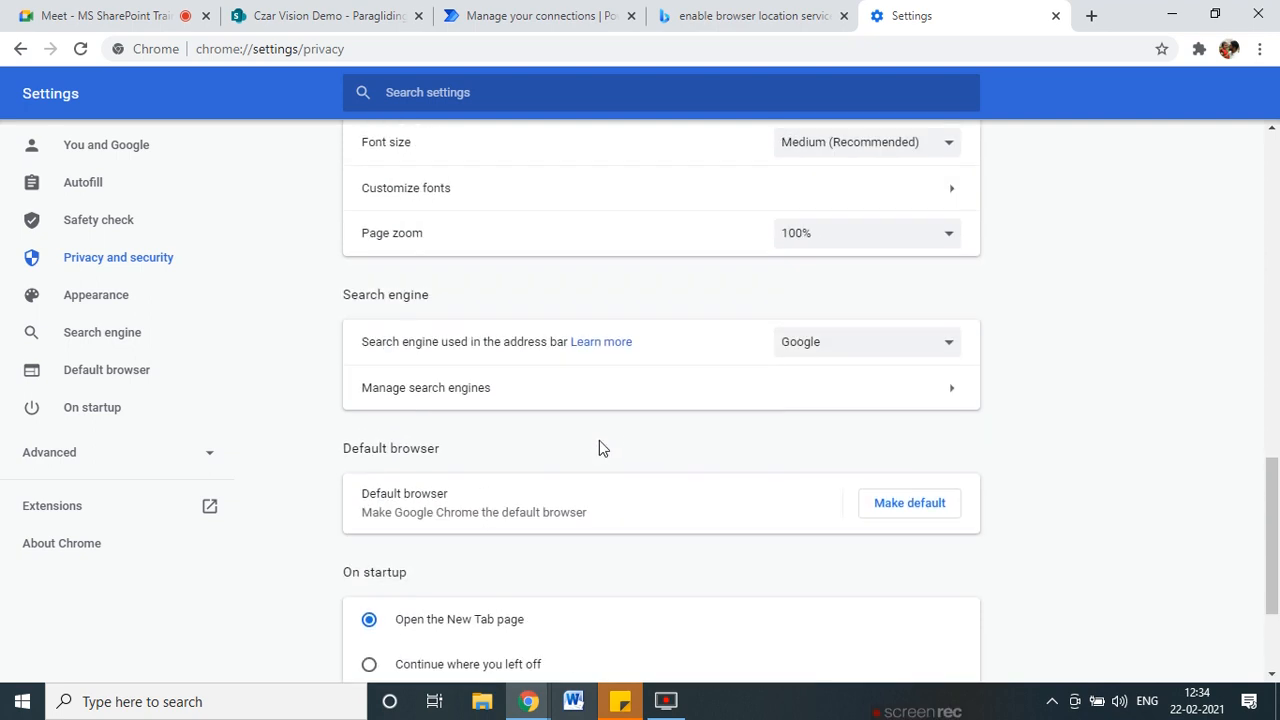
left_click(717, 14)
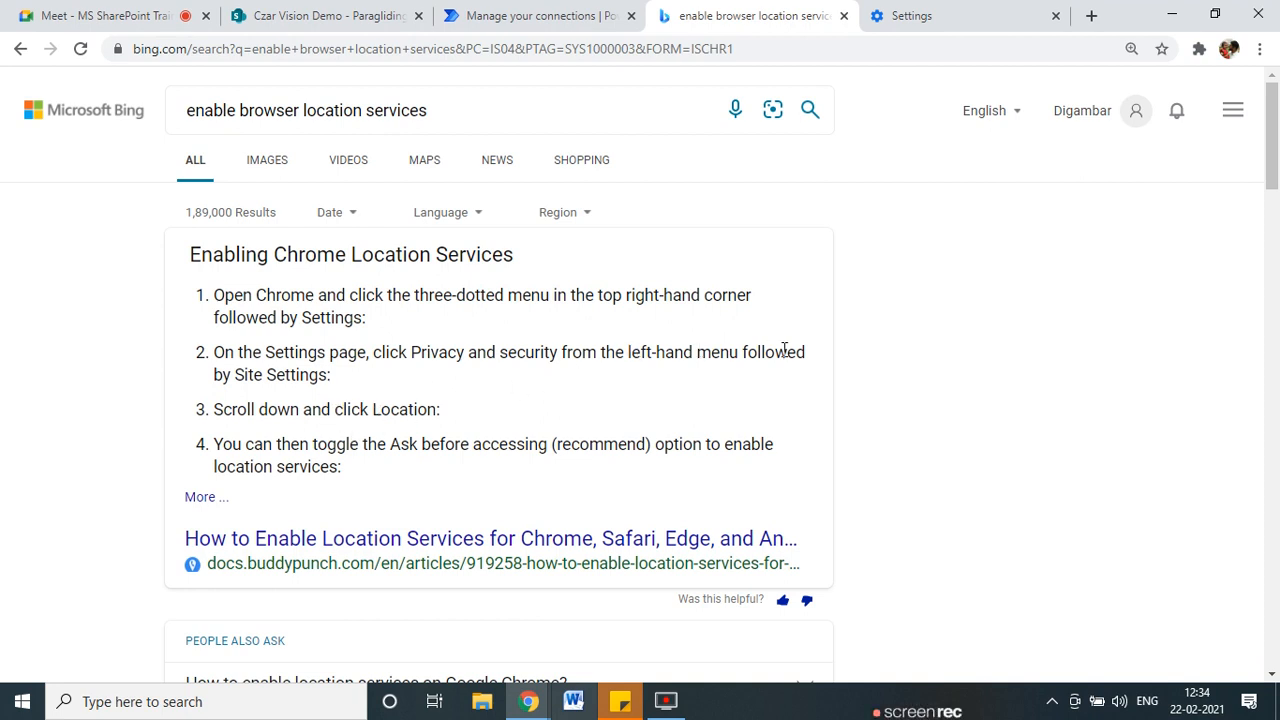
left_click(890, 15)
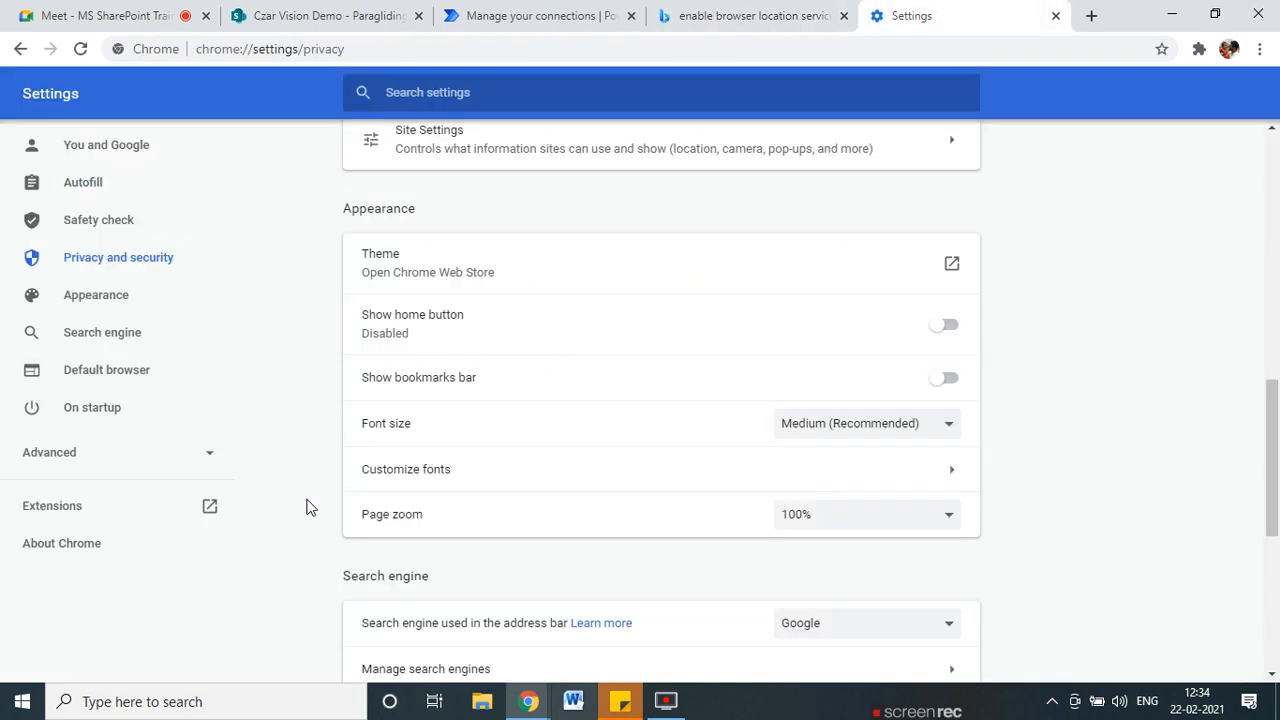
In Site Settings > Location, toggle 'Ask before accessing' off and back on.
left_click(201, 467)
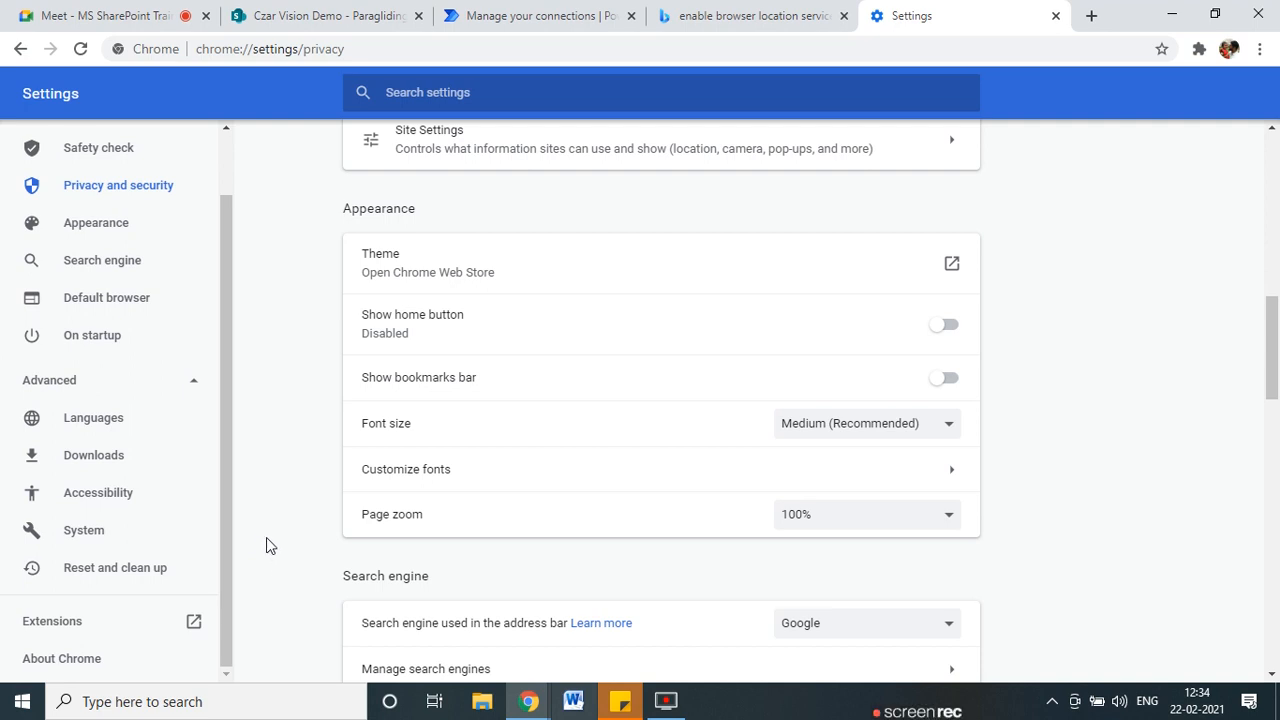
scroll(625, 440, "down", 2)
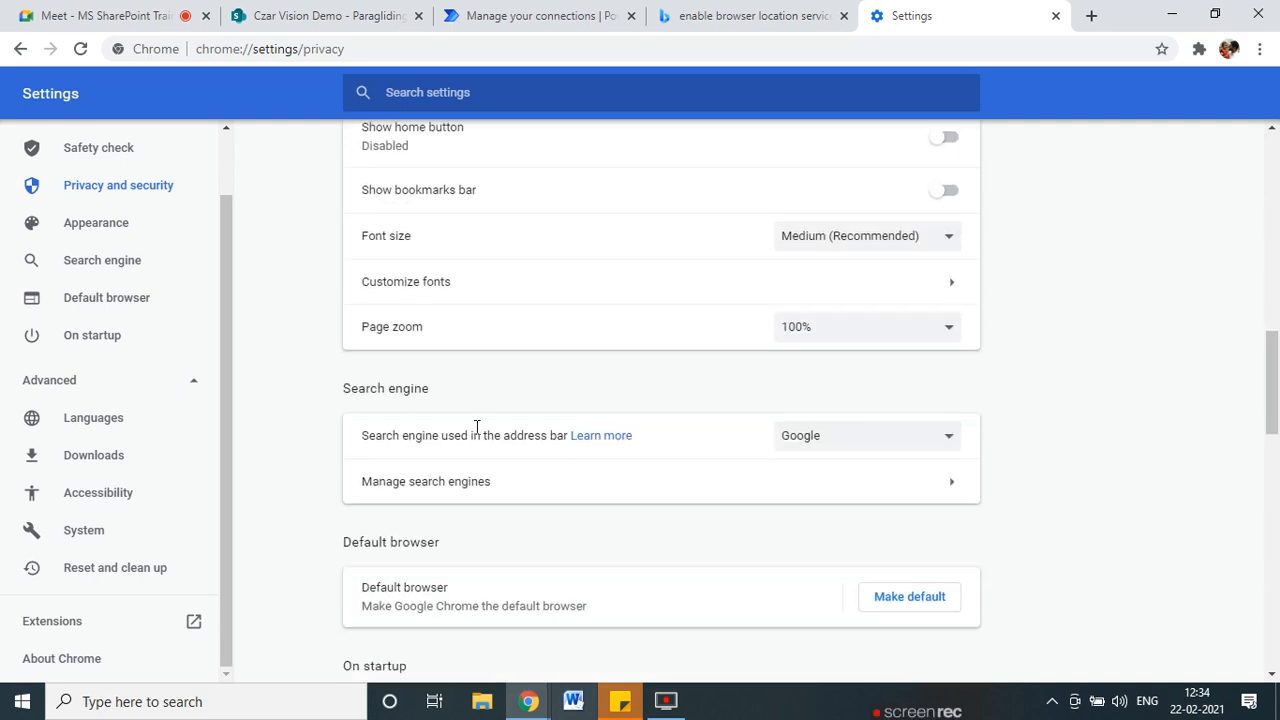
scroll(476, 430, "down", 2)
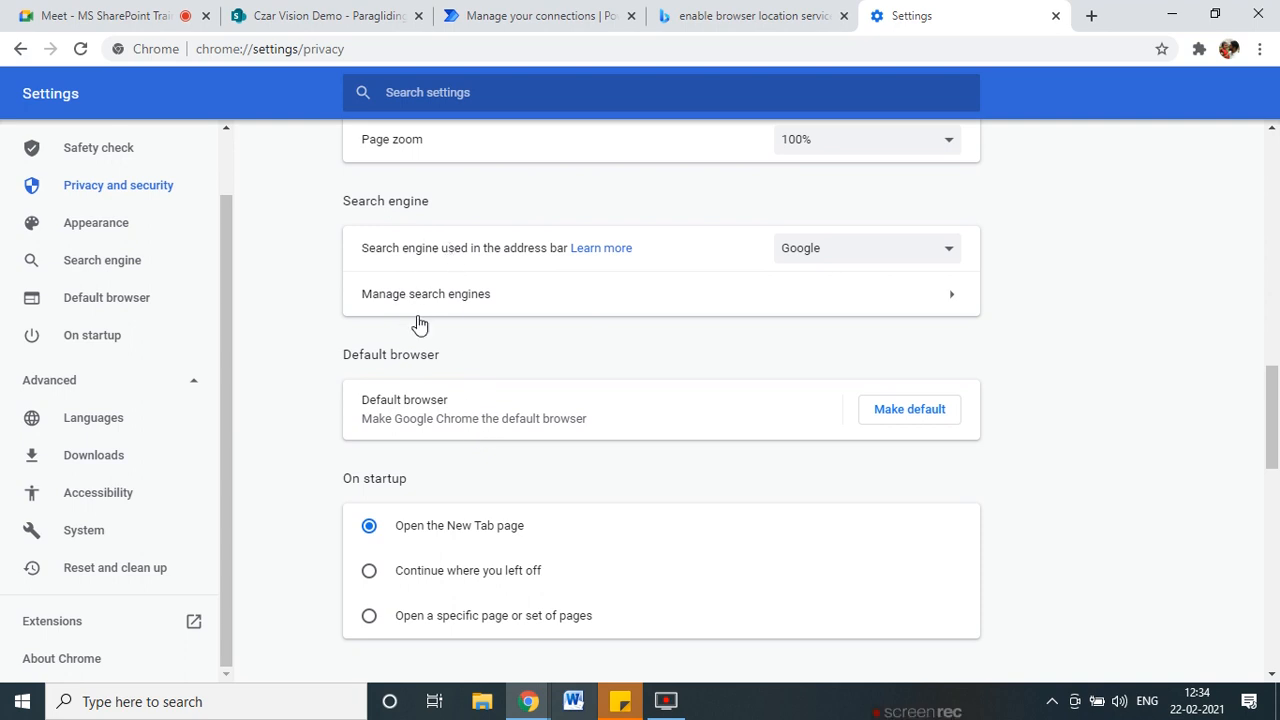
scroll(445, 372, "down", 1)
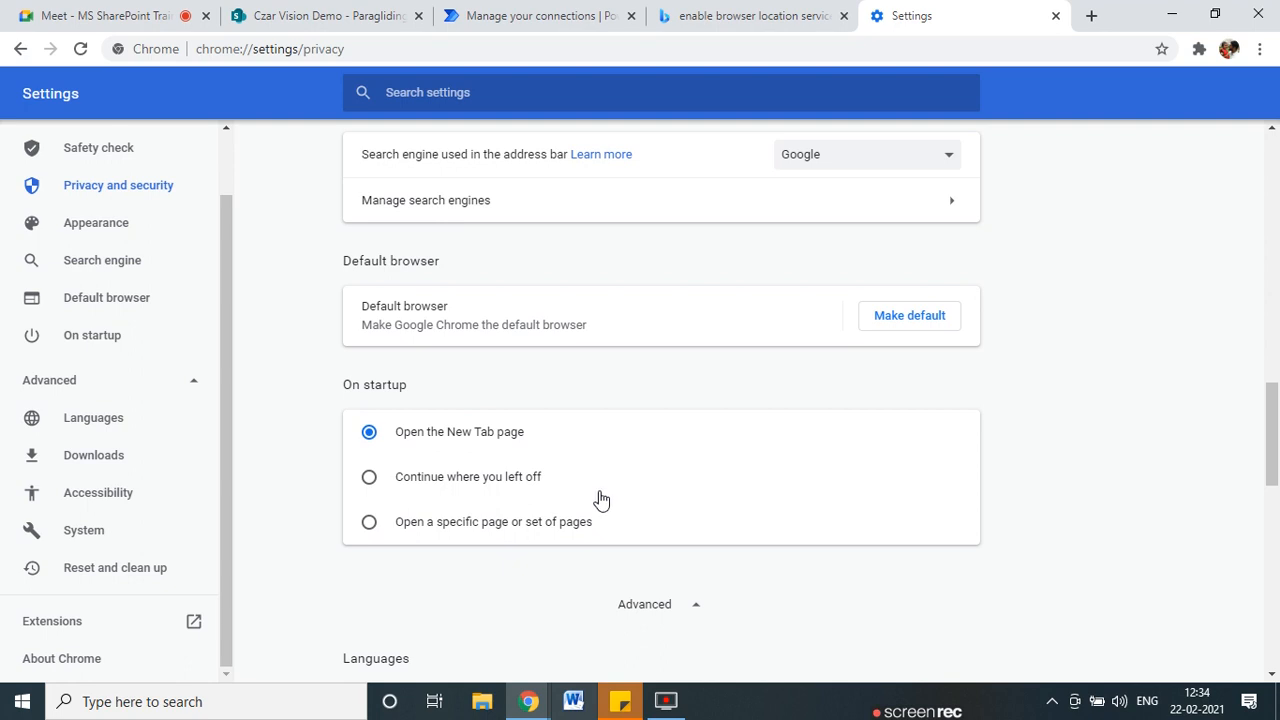
scroll(519, 565, "up", 6)
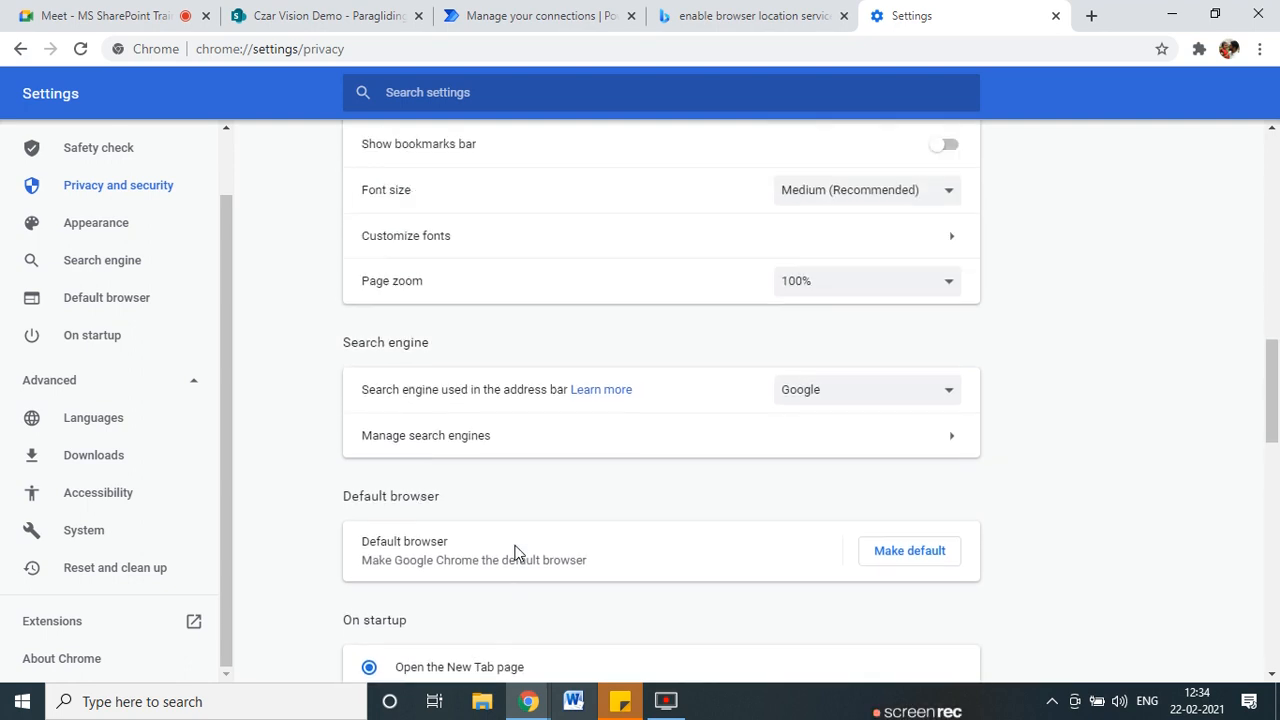
scroll(517, 553, "down", 4)
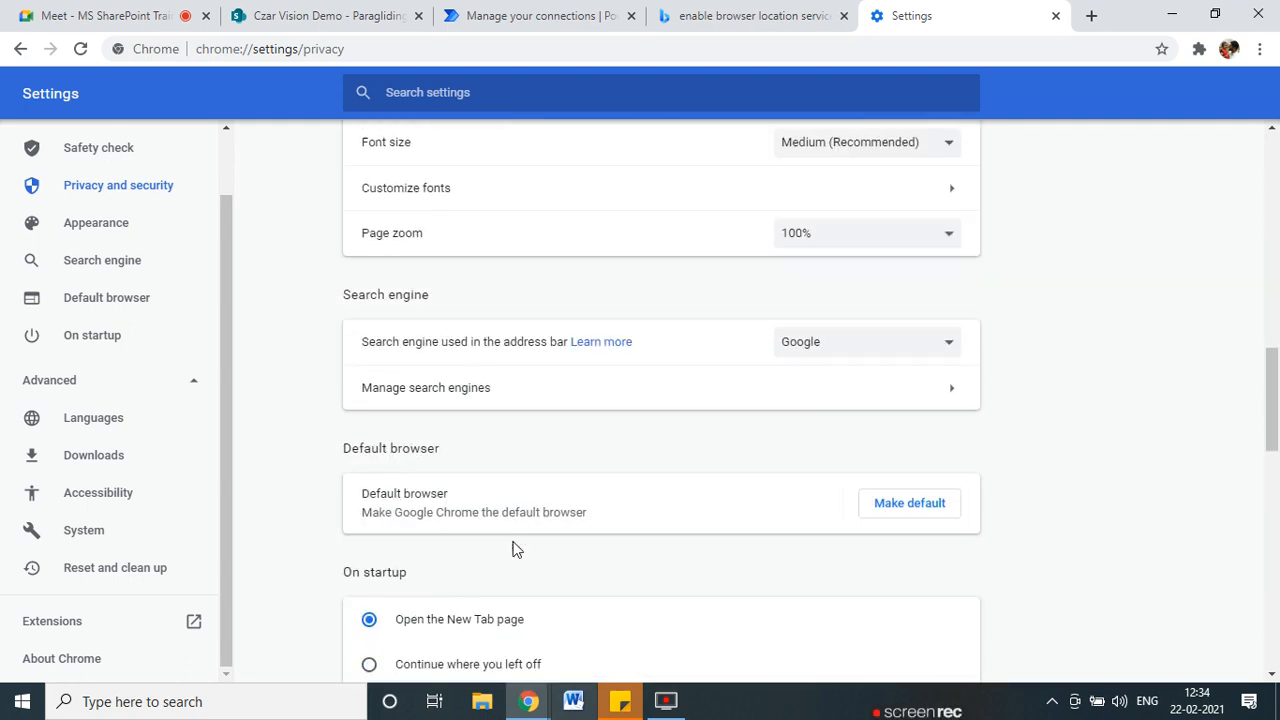
scroll(493, 505, "up", 2)
scroll(493, 509, "up", 1)
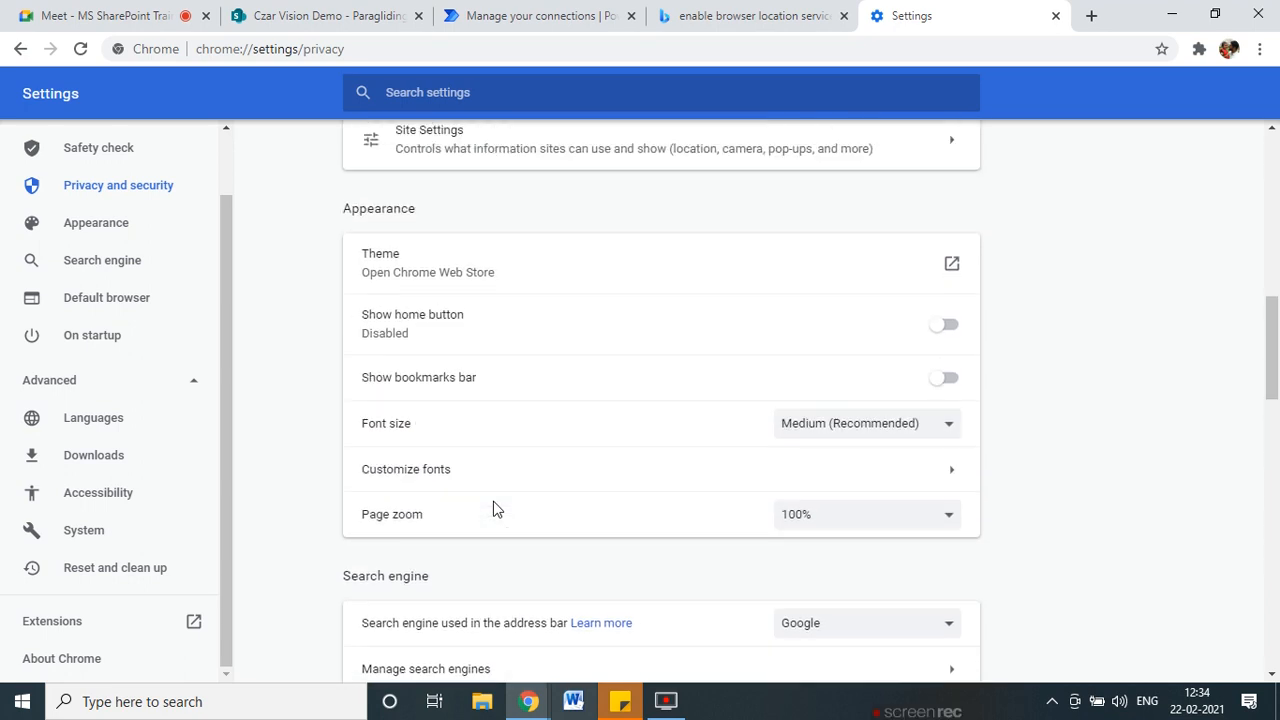
scroll(493, 509, "up", 3)
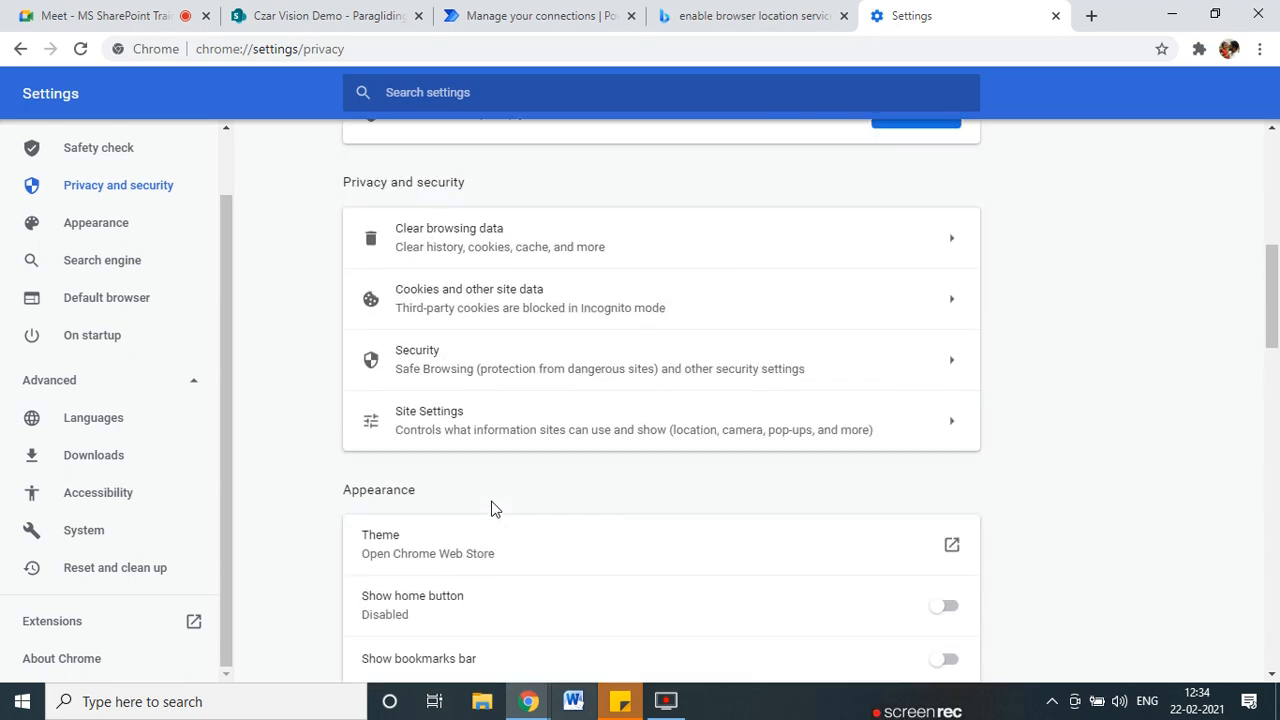
left_click(785, 421)
scroll(463, 507, "down", 3)
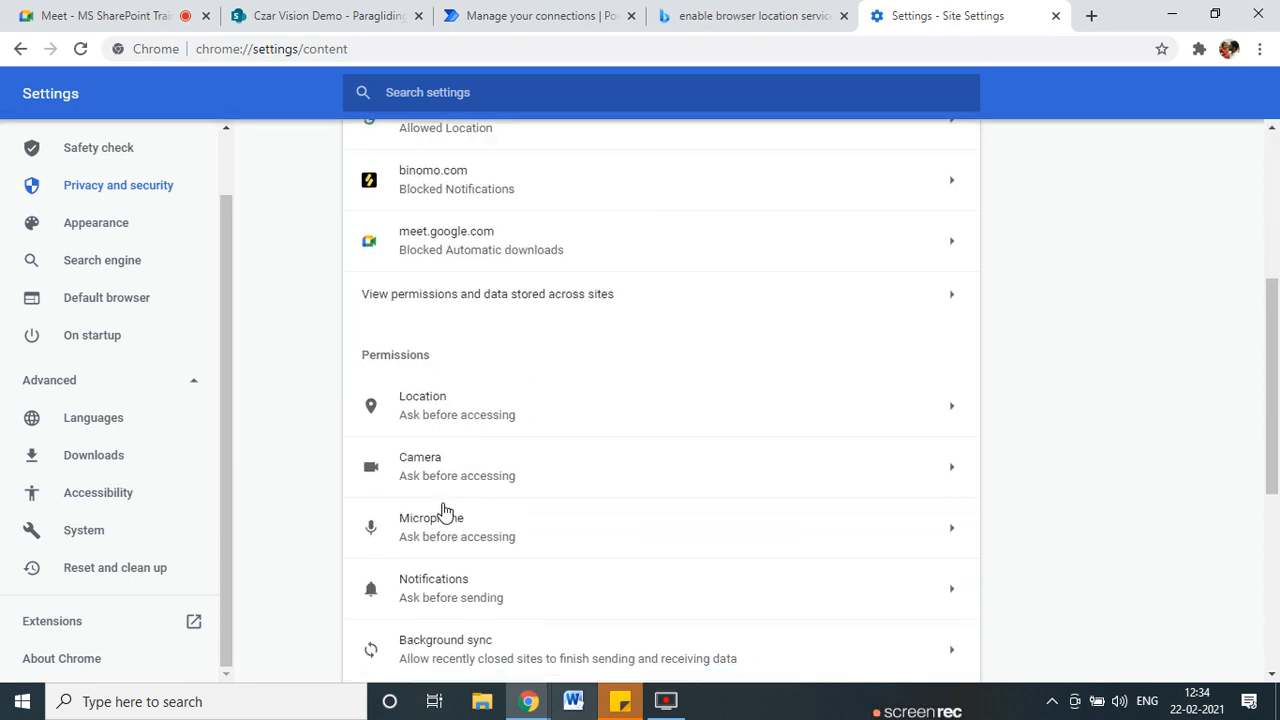
left_click(590, 418)
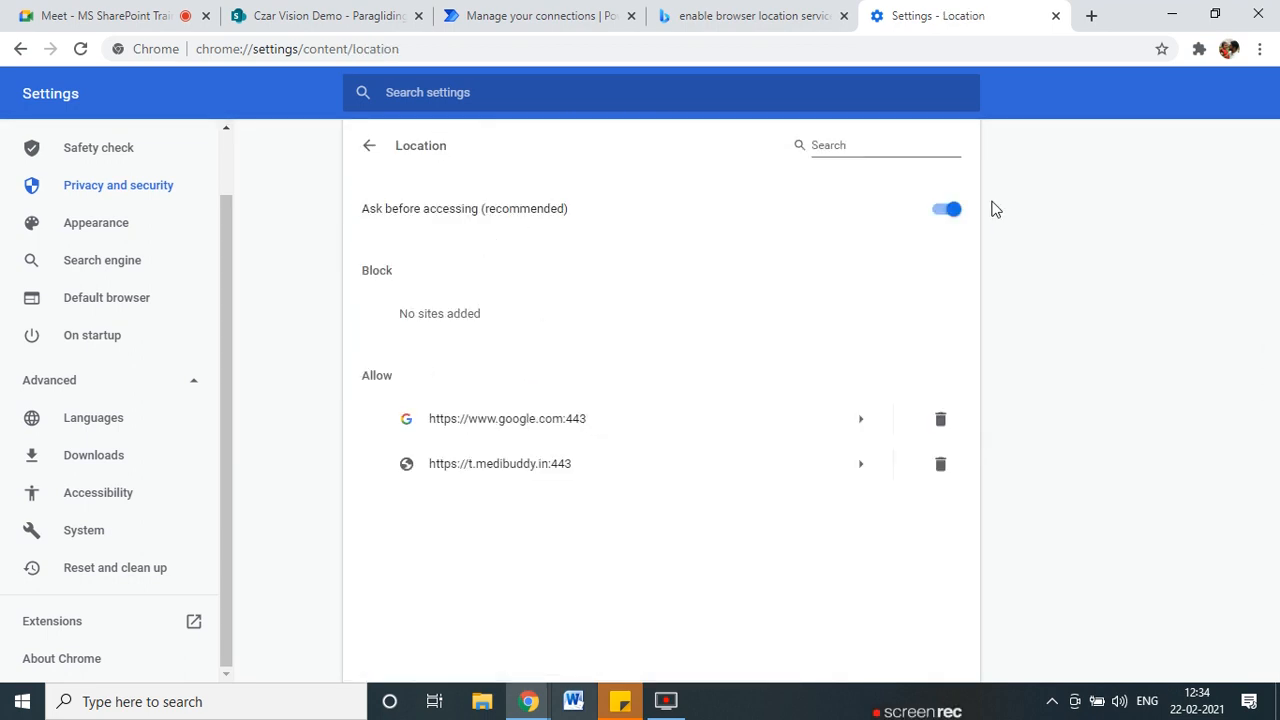
left_click(940, 215)
left_click(943, 214)
Toggle location asking off and on, then run Paragliding Approval Flow and continue past connections.
left_click(440, 225)
left_click(950, 211)
left_click(755, 15)
left_click(540, 15)
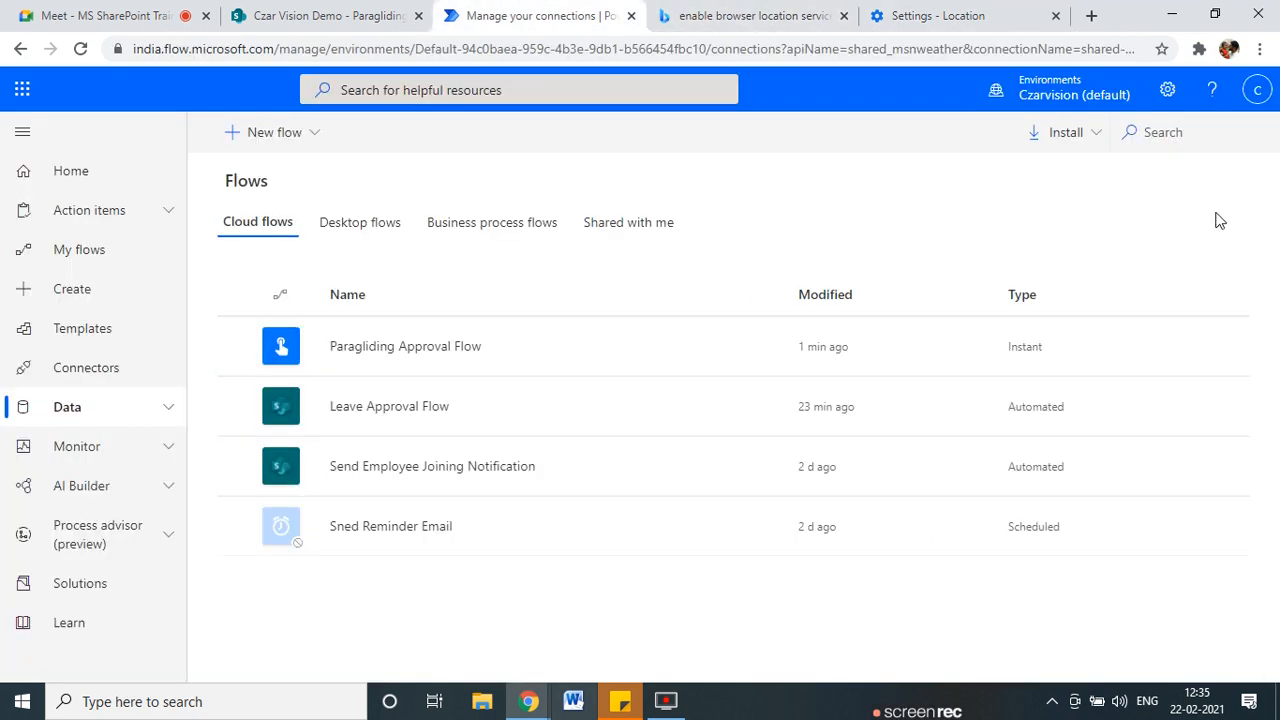
left_click(656, 346)
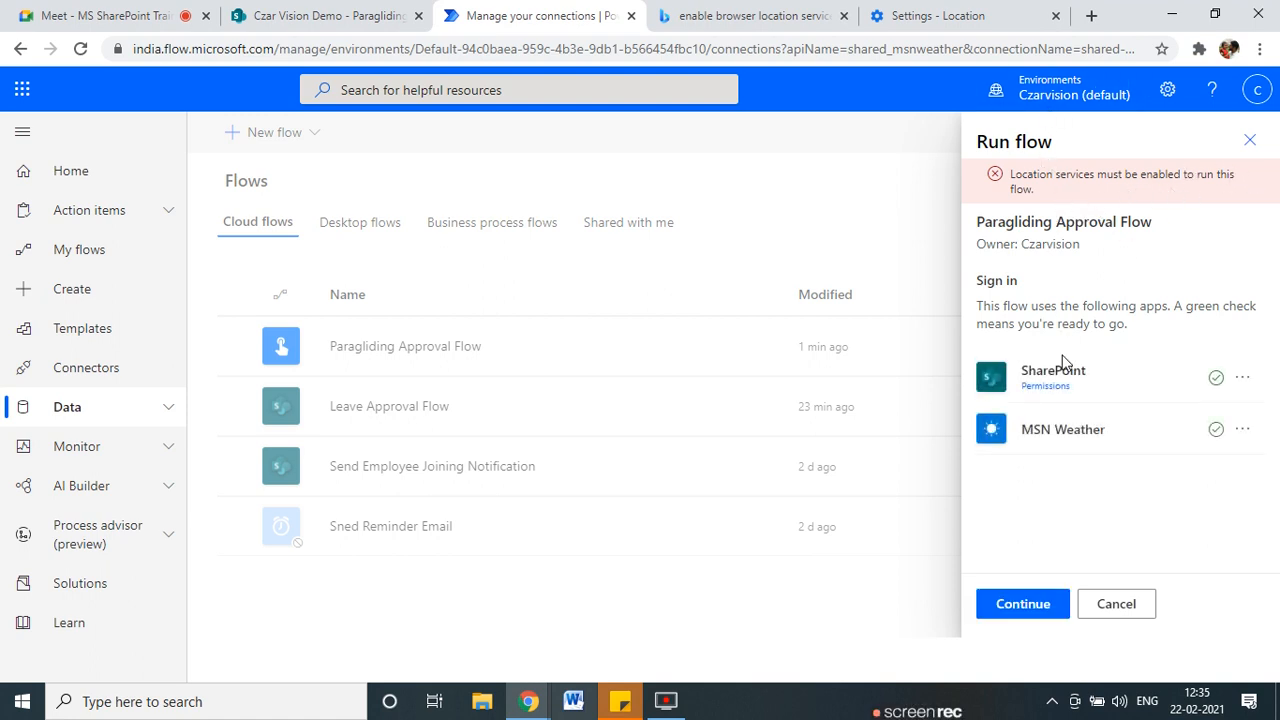
left_click(1242, 429)
left_click(1035, 605)
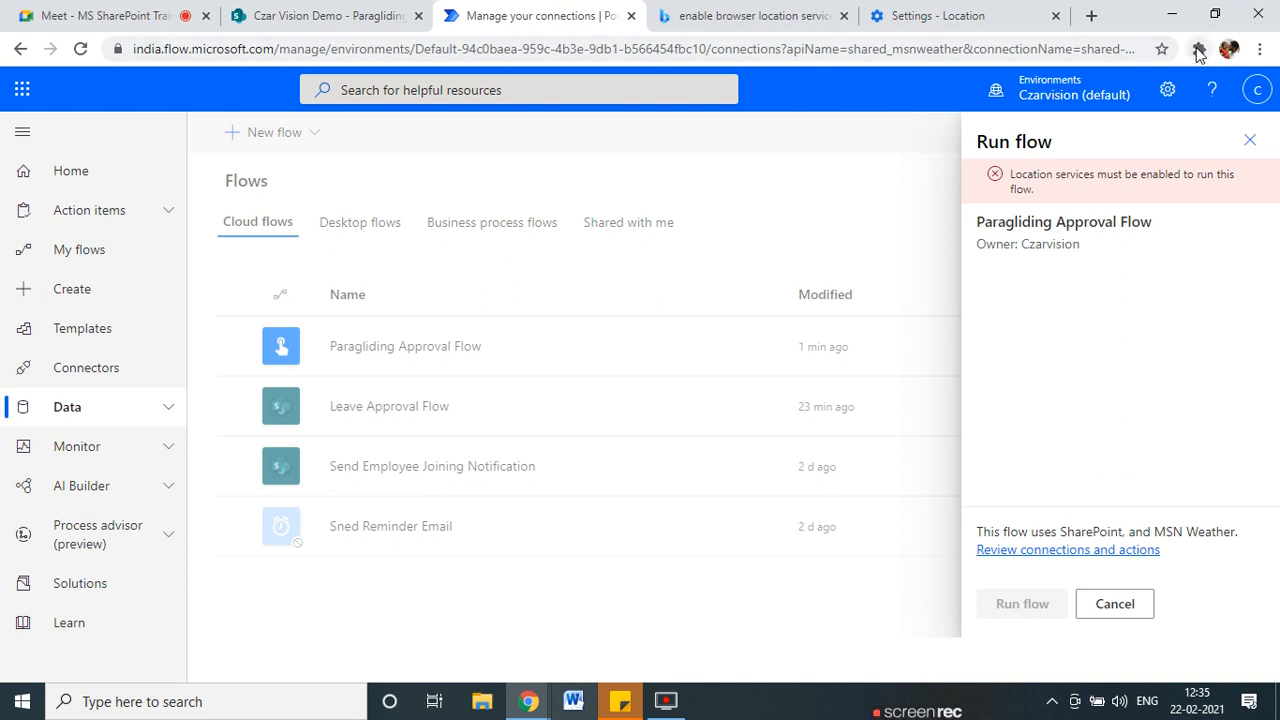
Inspect Chrome's extensions and site permission info, then close the blocked Run flow panel.
left_click(1199, 50)
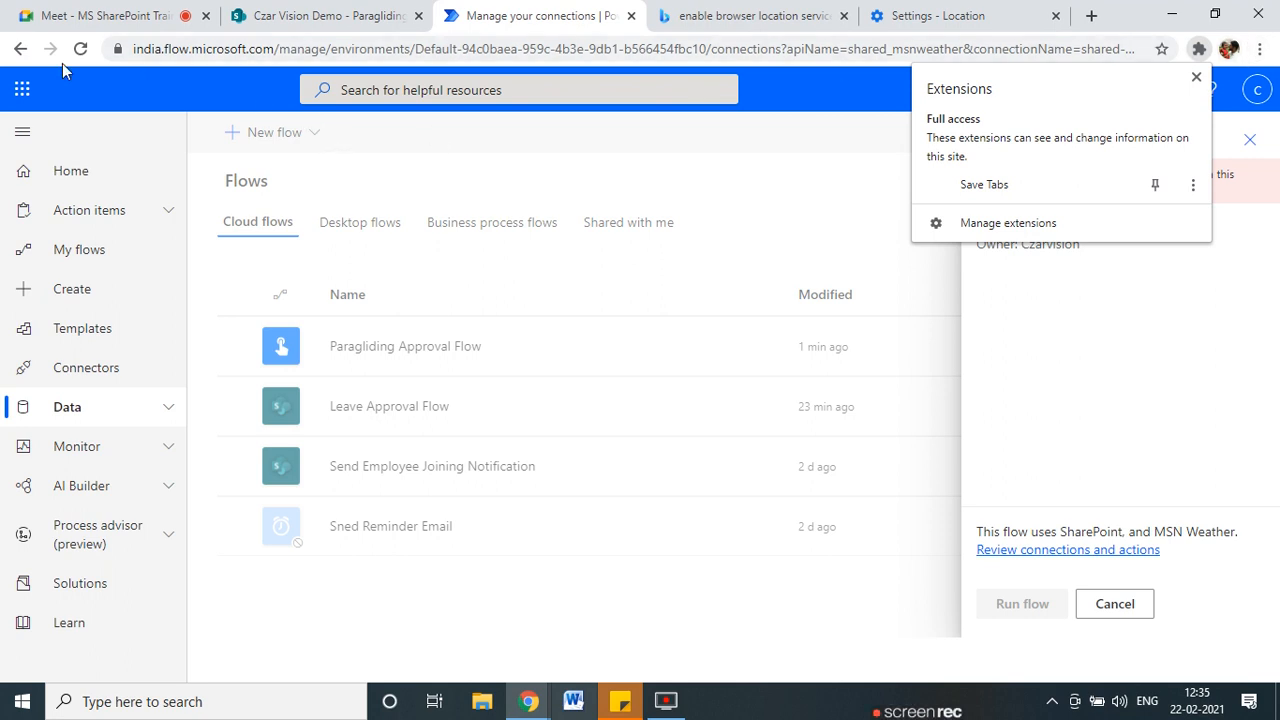
left_click(116, 49)
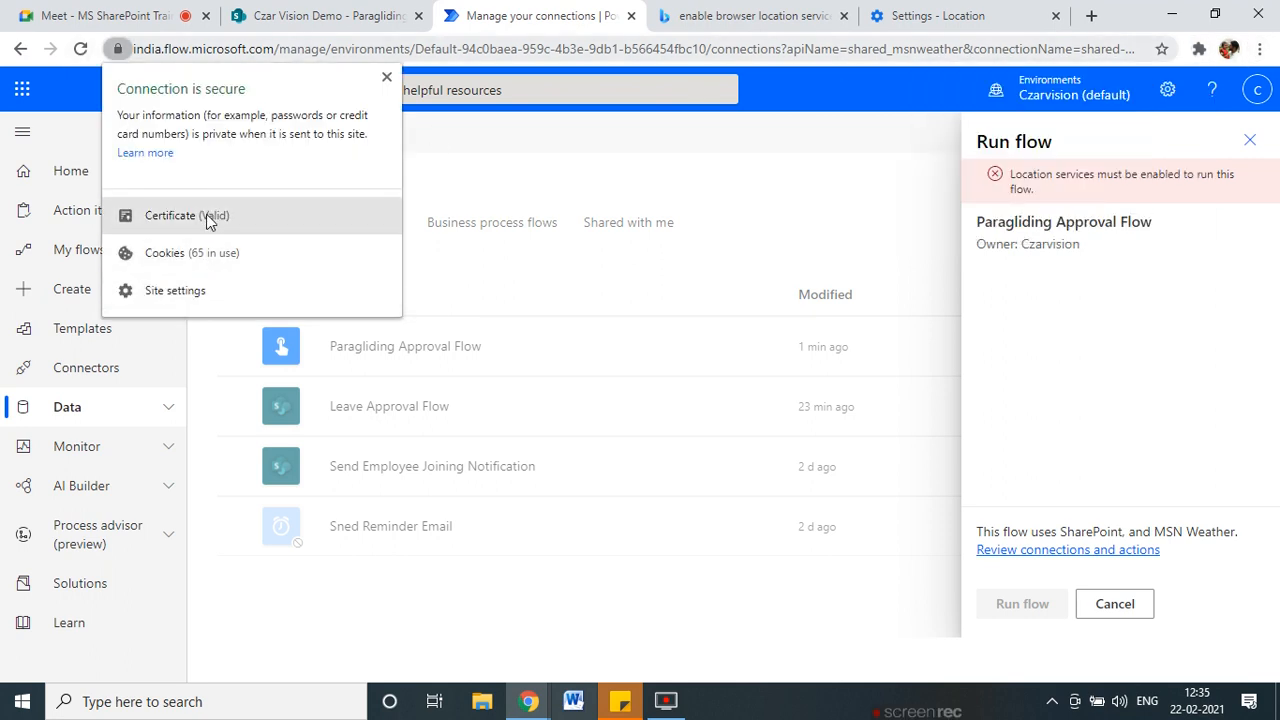
left_click(610, 170)
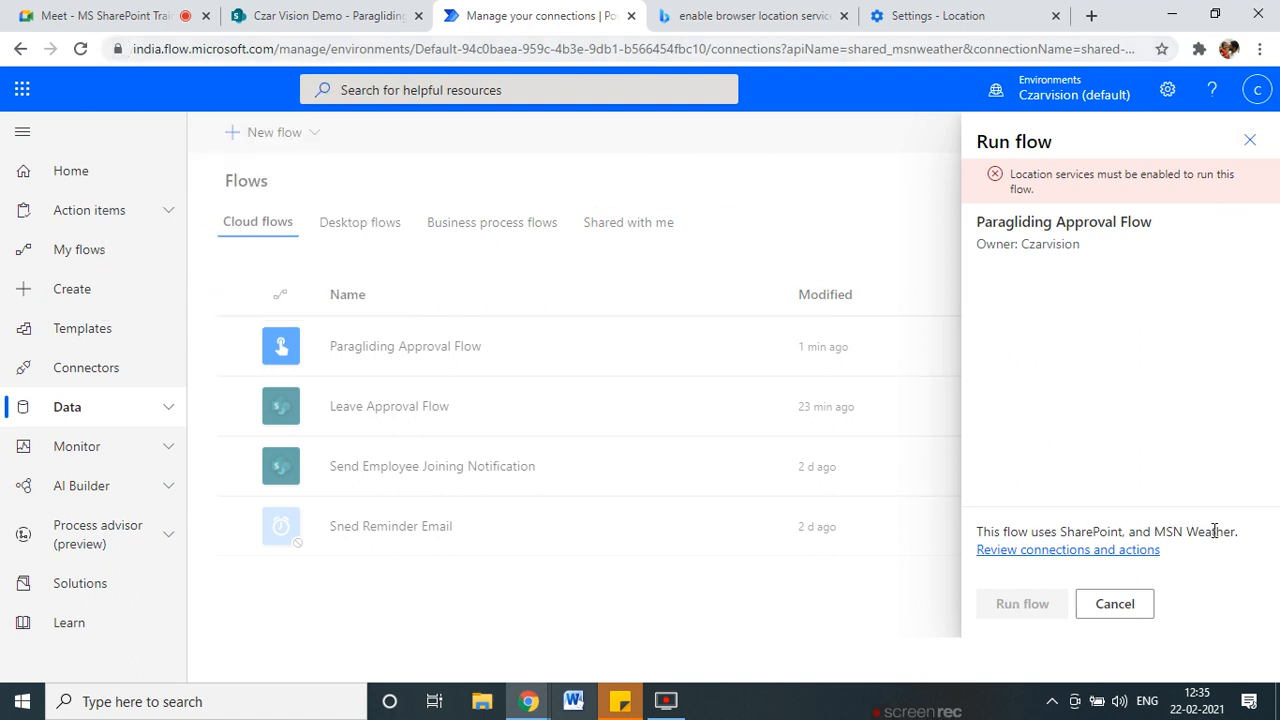
left_click(1250, 140)
Look over the search results, flows list, and ParaglidingApproval SharePoint list, then return to Location settings.
left_click(686, 14)
left_click(540, 15)
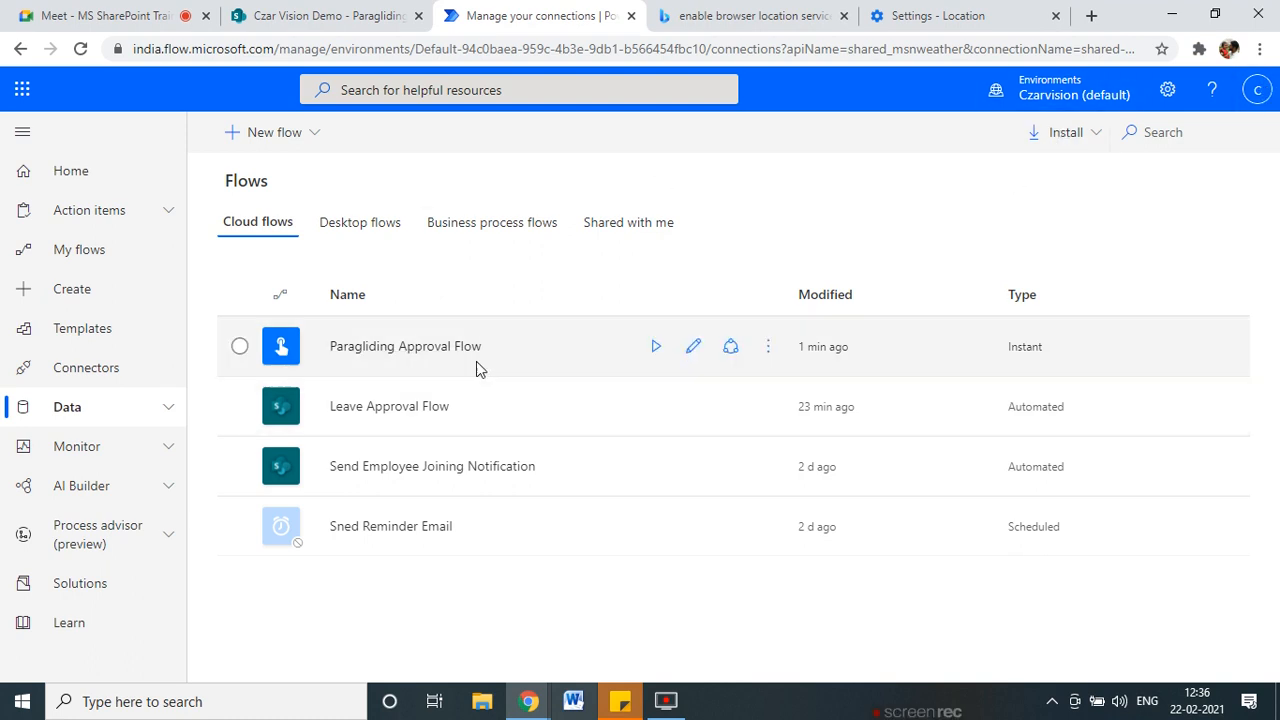
left_click(312, 12)
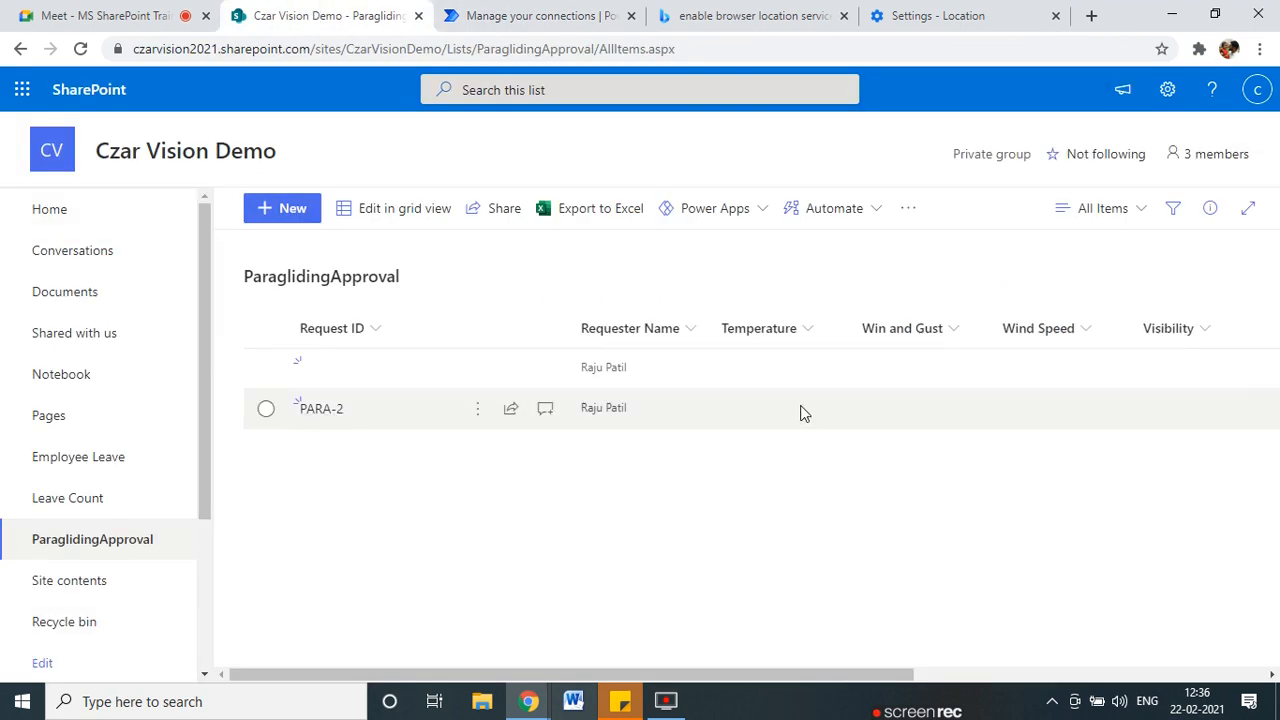
left_click_drag(726, 675, 883, 657)
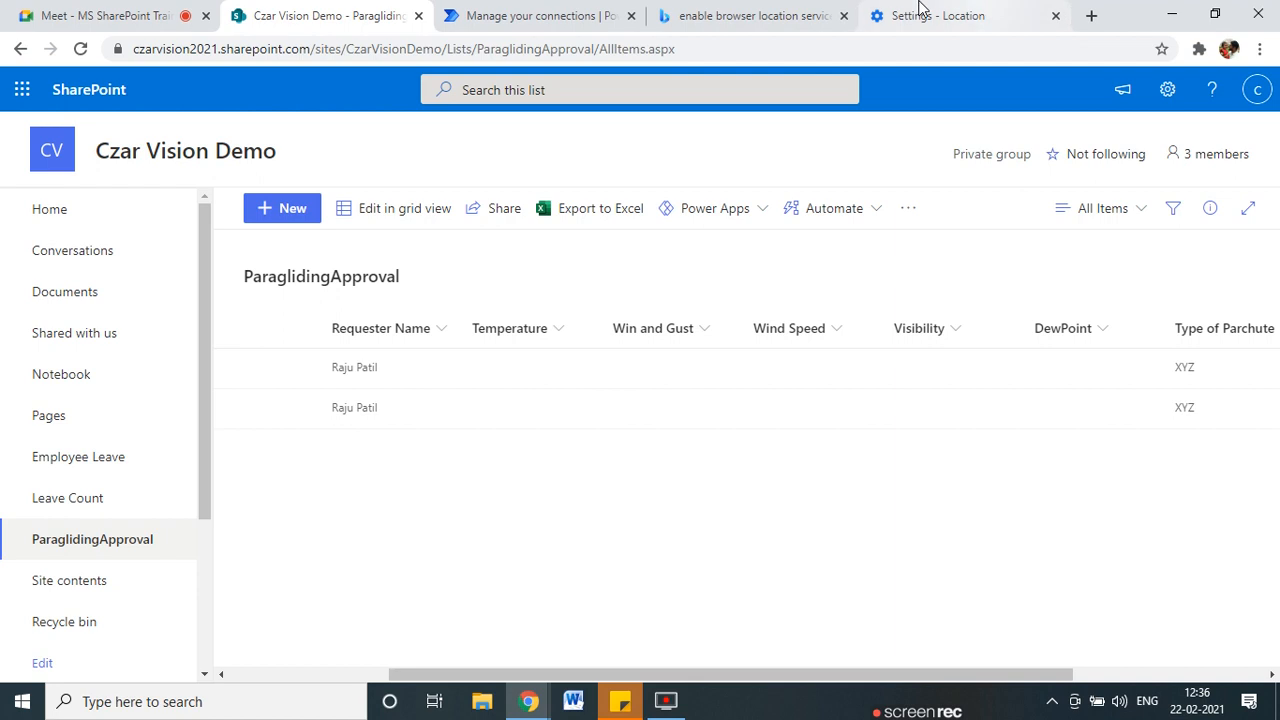
left_click(750, 15)
left_click(540, 15)
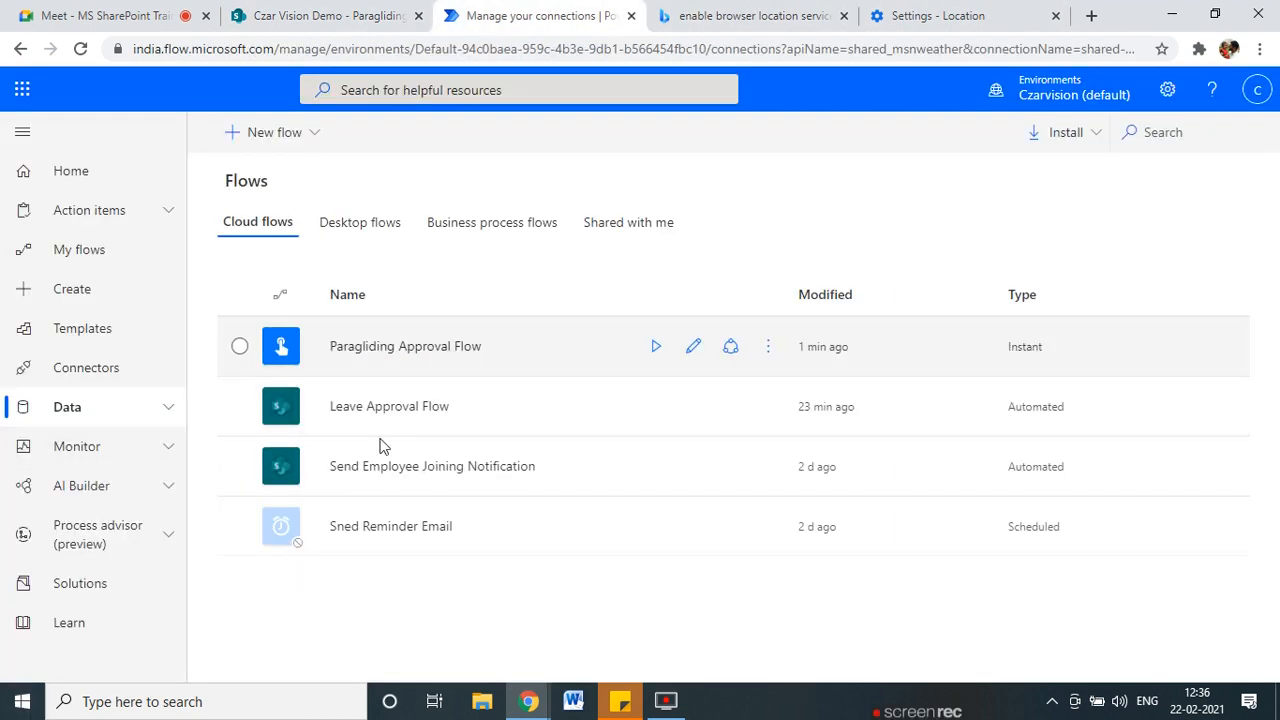
left_click(1008, 14)
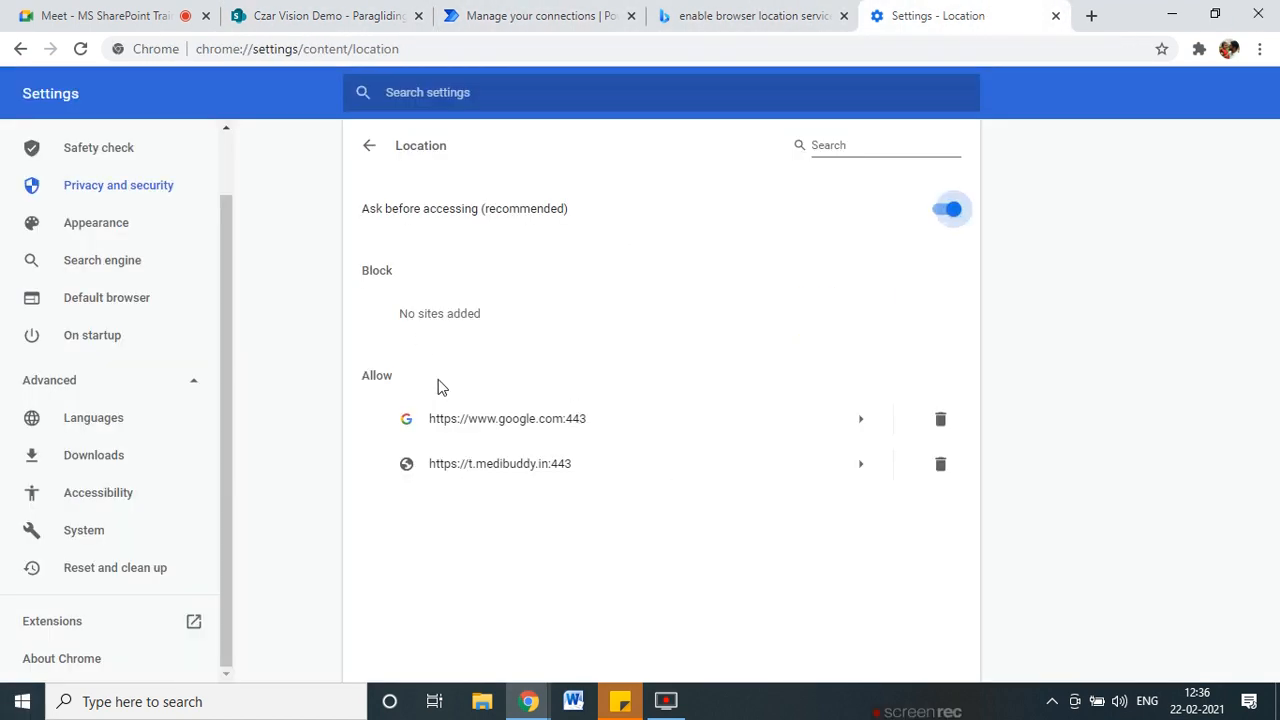
Toggle location blocking off and back to ask, then open binomo.com's permission details.
left_click(946, 214)
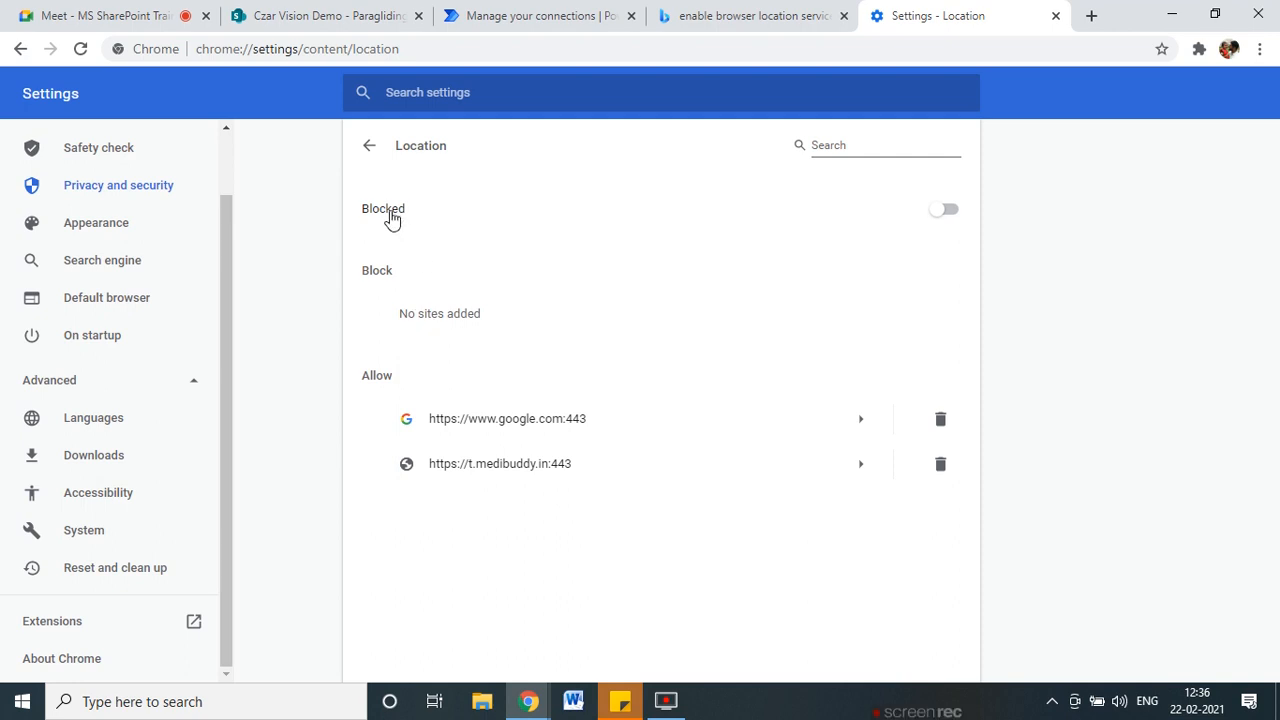
left_click(948, 210)
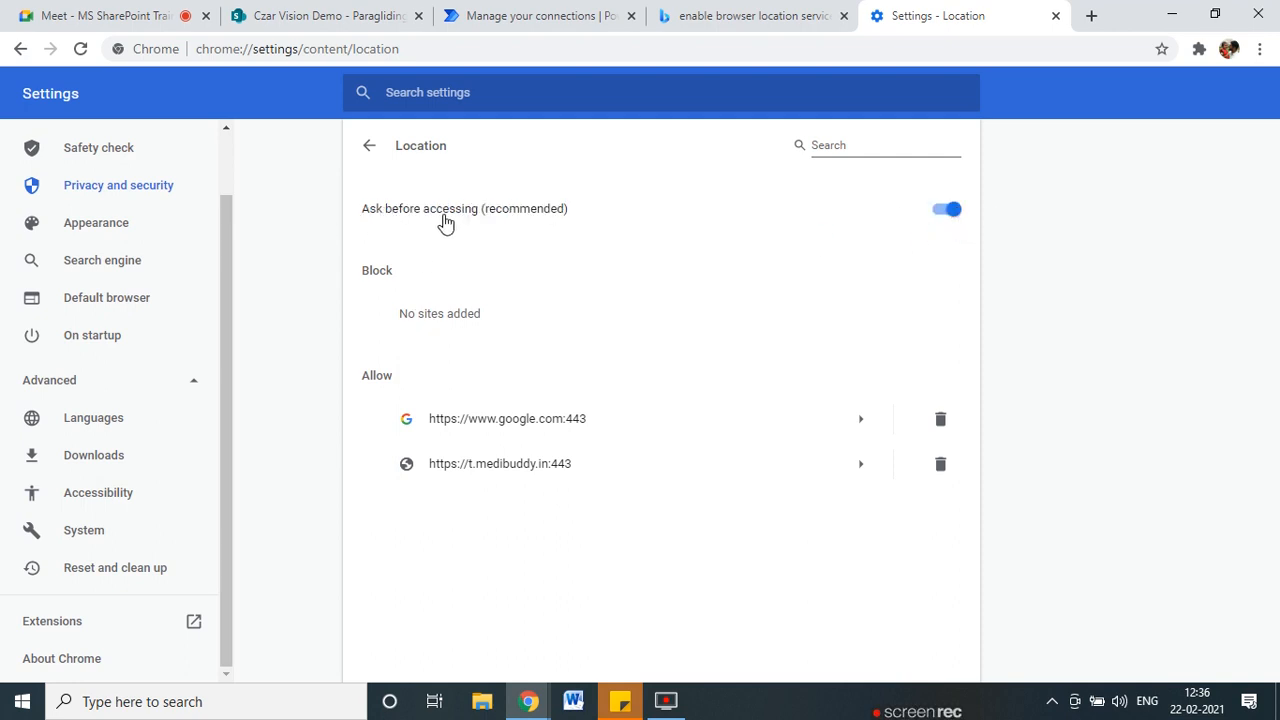
left_click(371, 147)
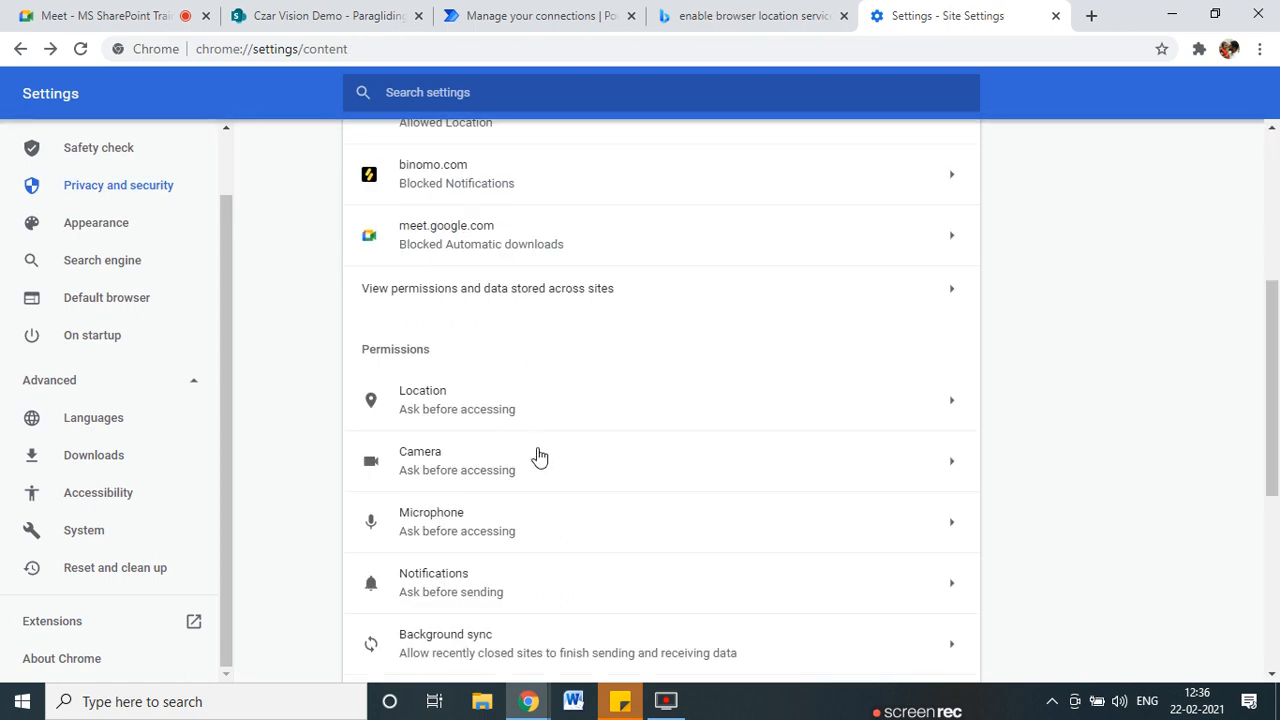
scroll(543, 460, "up", 3)
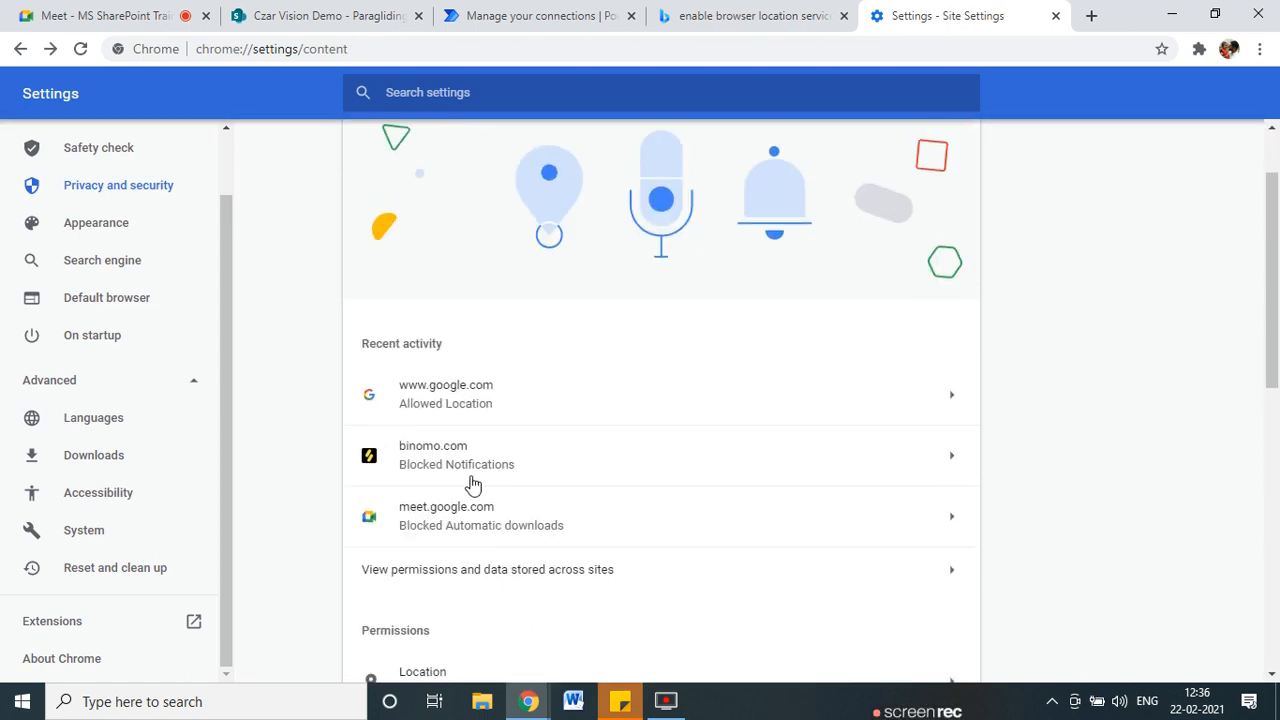
left_click(952, 455)
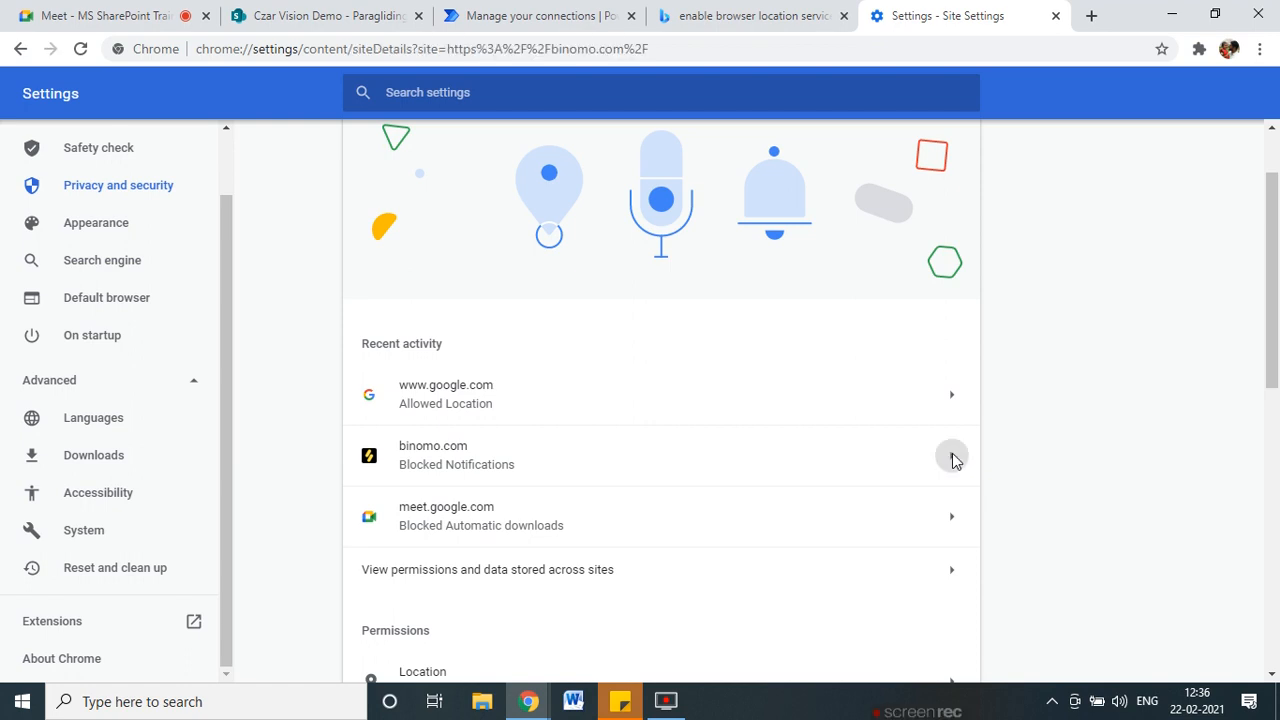
scroll(583, 511, "down", 7)
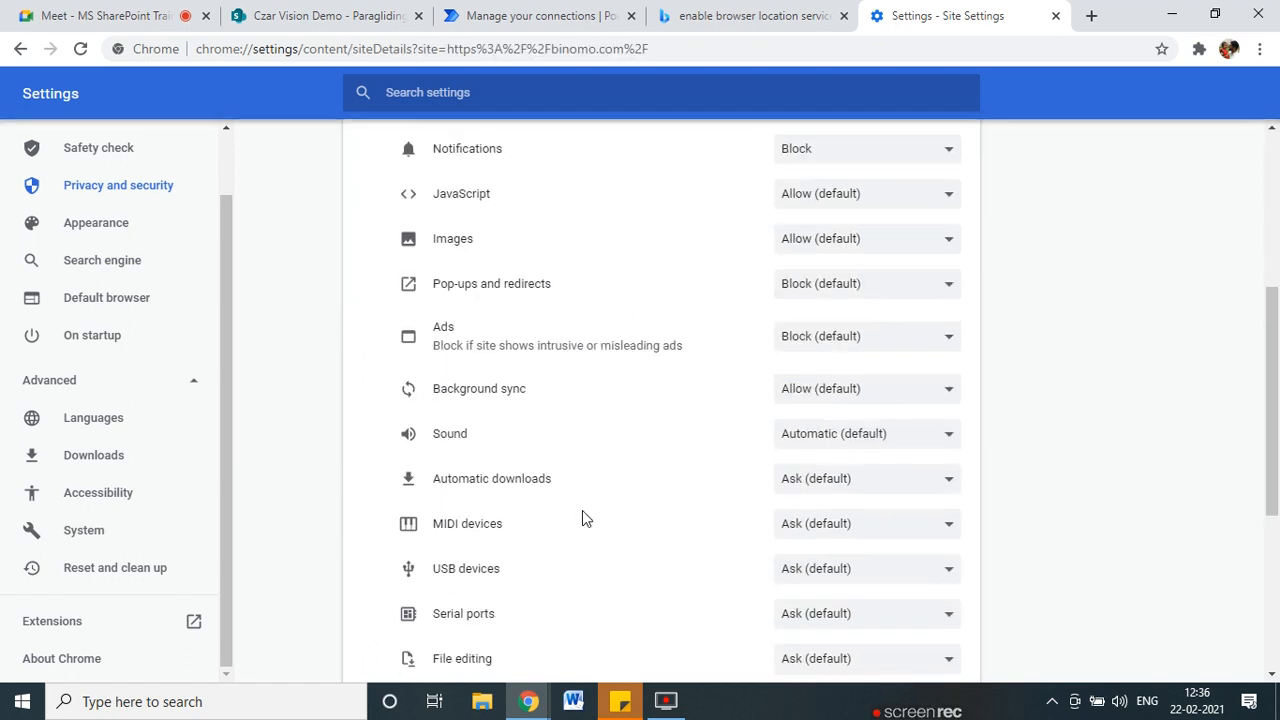
scroll(583, 511, "up", 2)
scroll(585, 512, "up", 5)
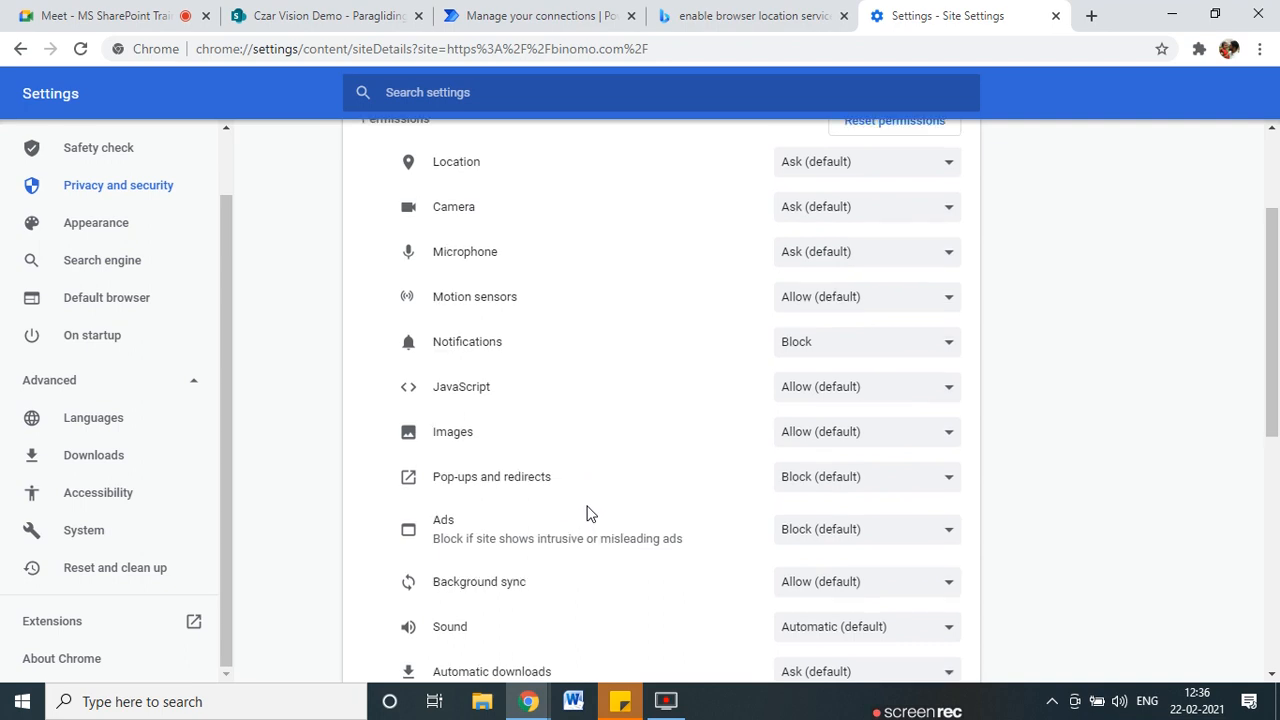
Set binomo.com's location permission to Allow, then back to Ask (default).
left_click(950, 345)
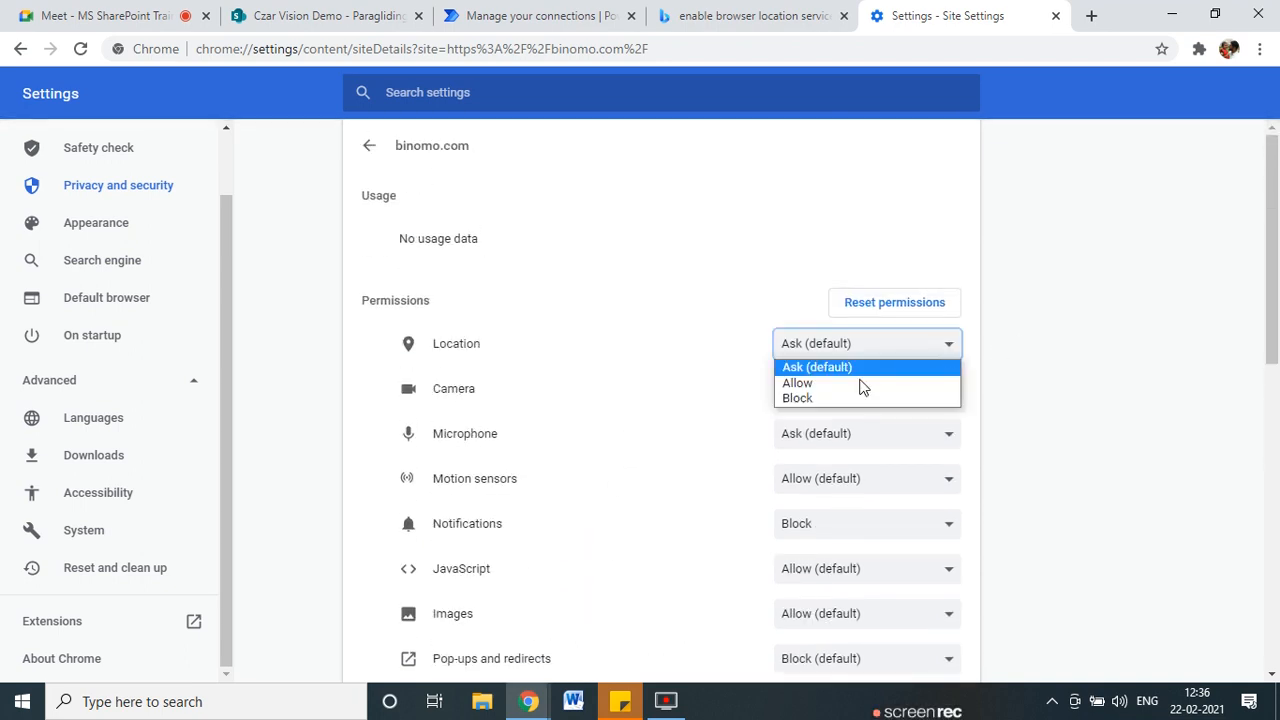
left_click(828, 380)
scroll(494, 491, "down", 7)
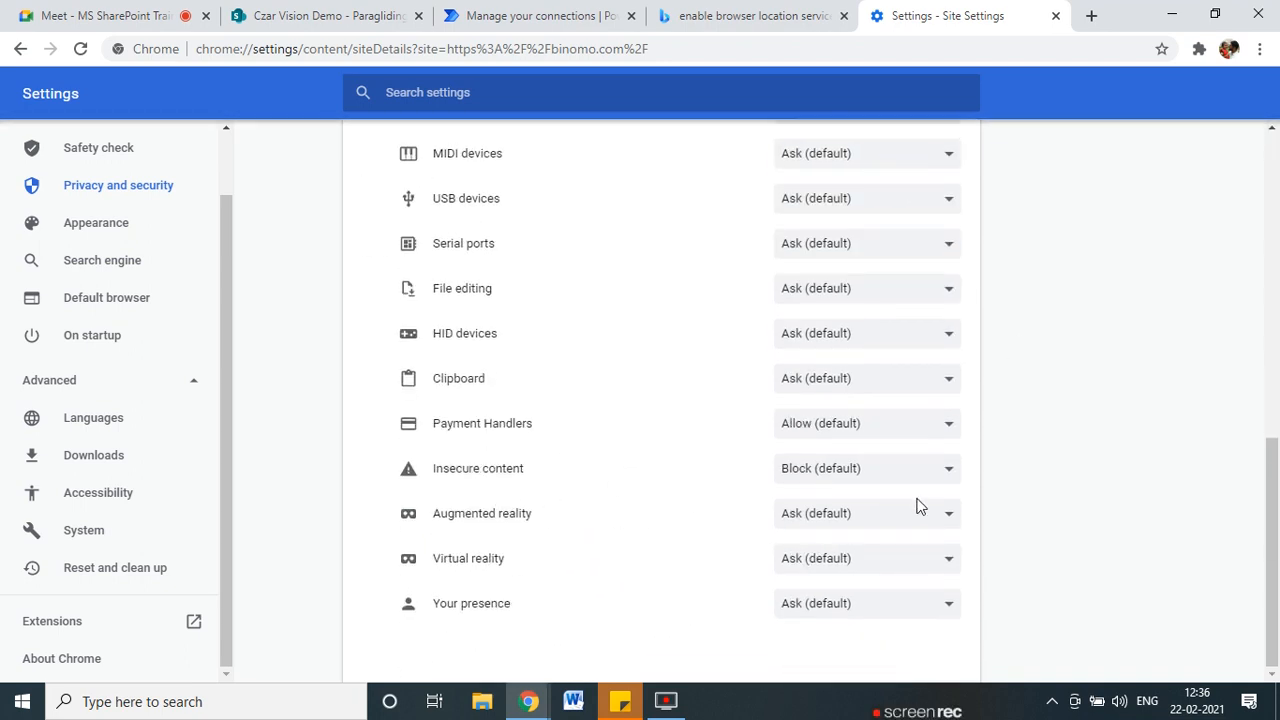
scroll(920, 503, "up", 7)
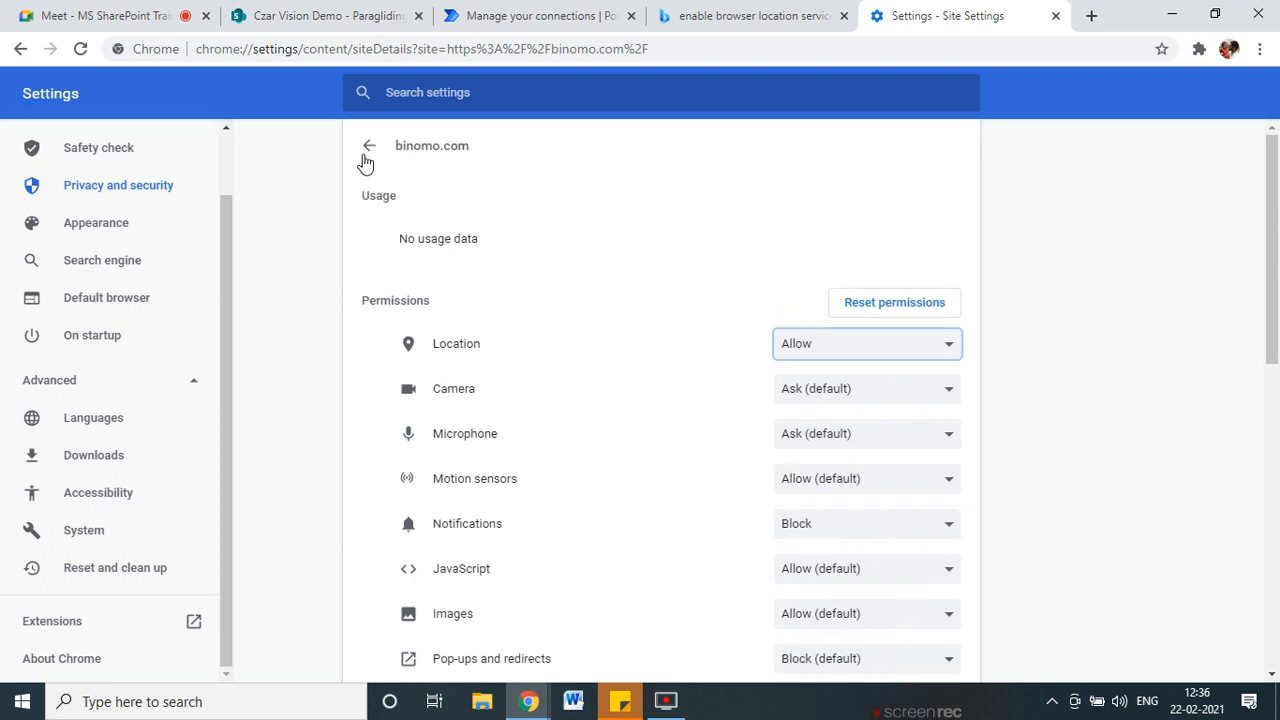
left_click(942, 348)
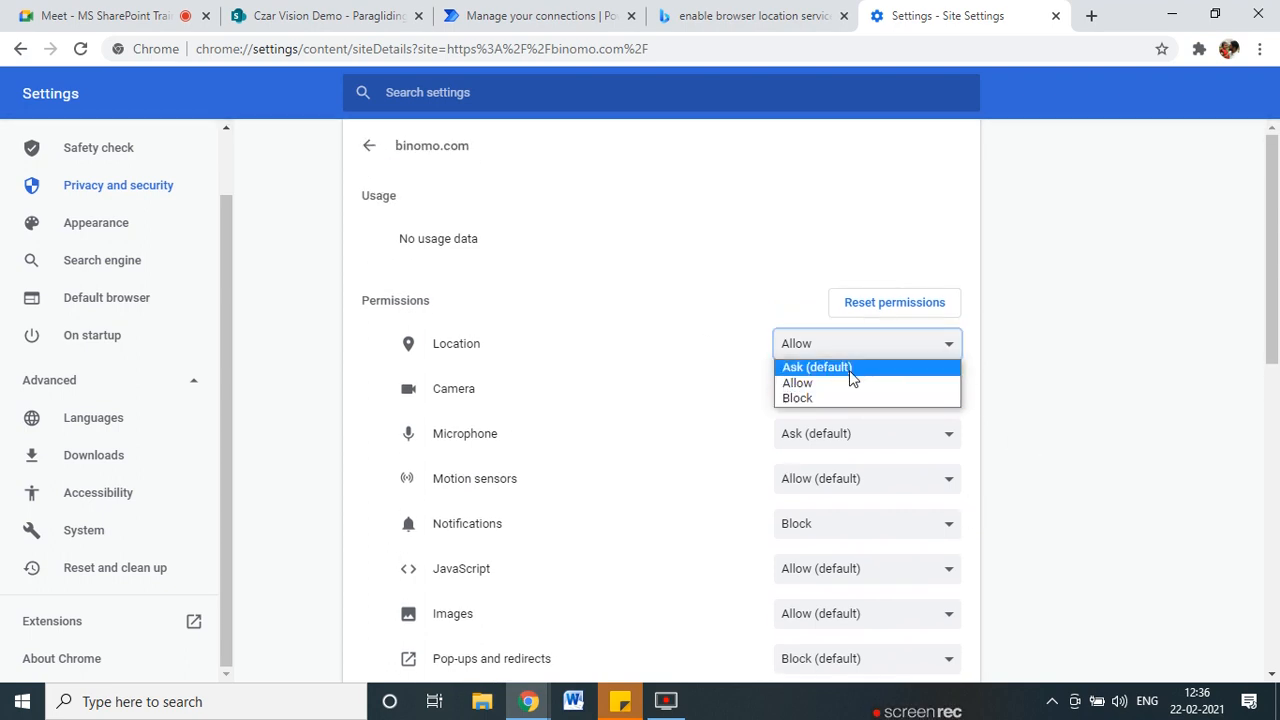
left_click(850, 368)
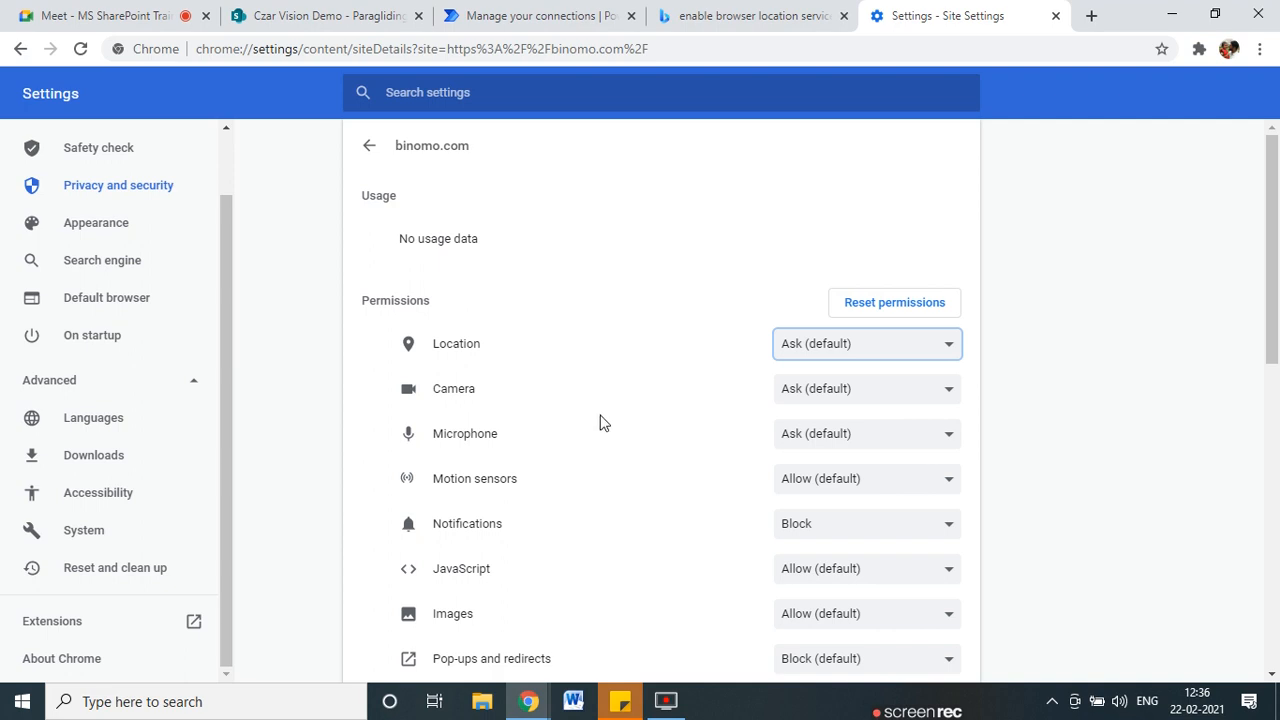
left_click(376, 150)
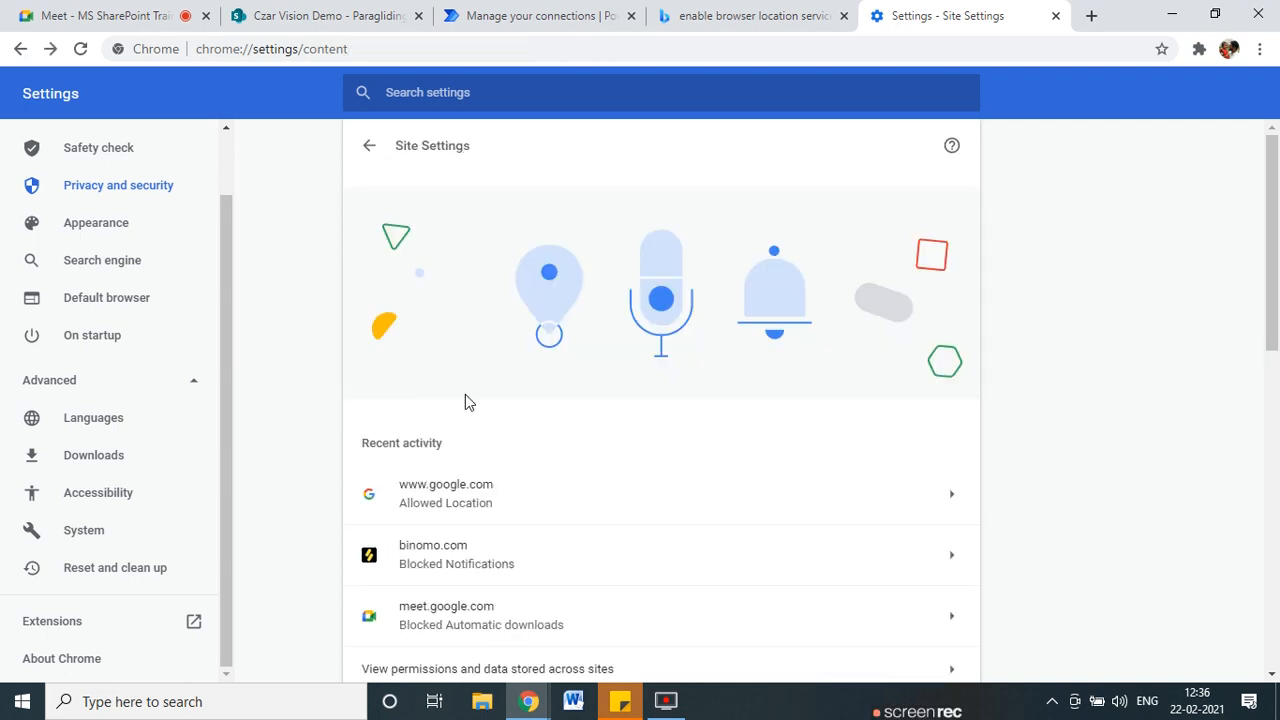
Open 'View permissions and data stored across sites' and expand, then collapse, microsoft.com.
scroll(480, 470, "down", 1)
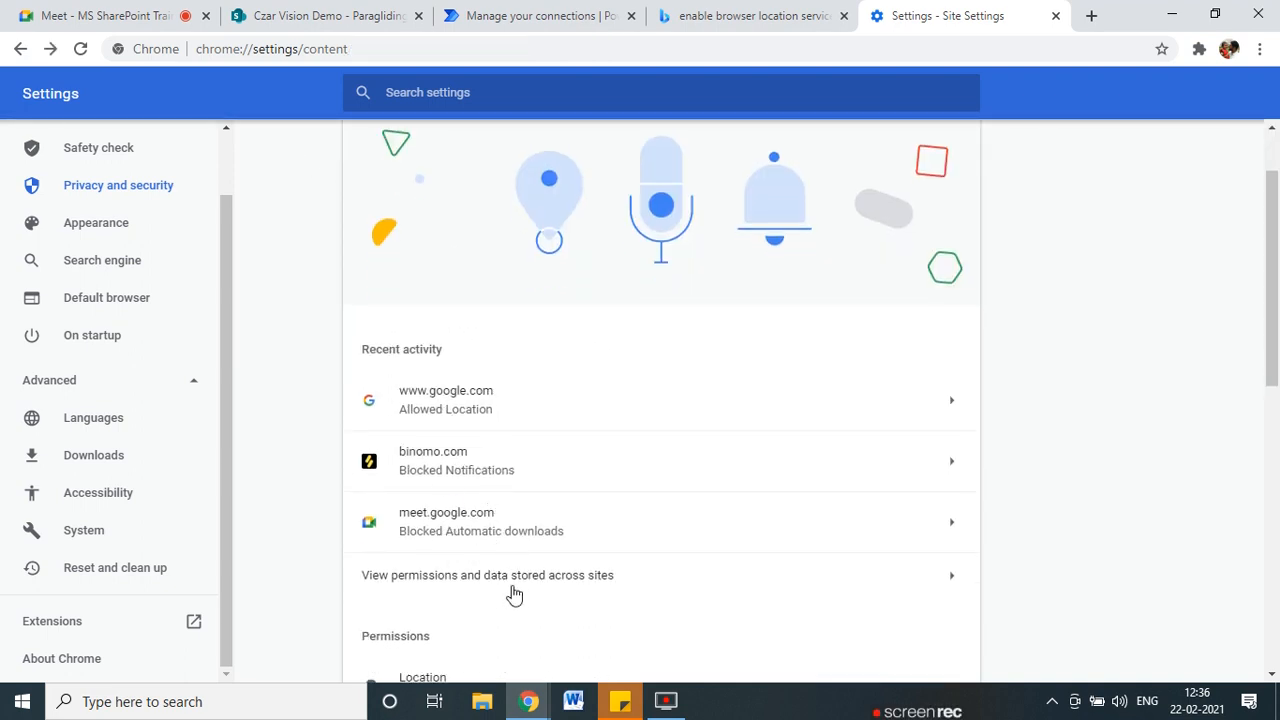
scroll(513, 594, "down", 1)
left_click(504, 488)
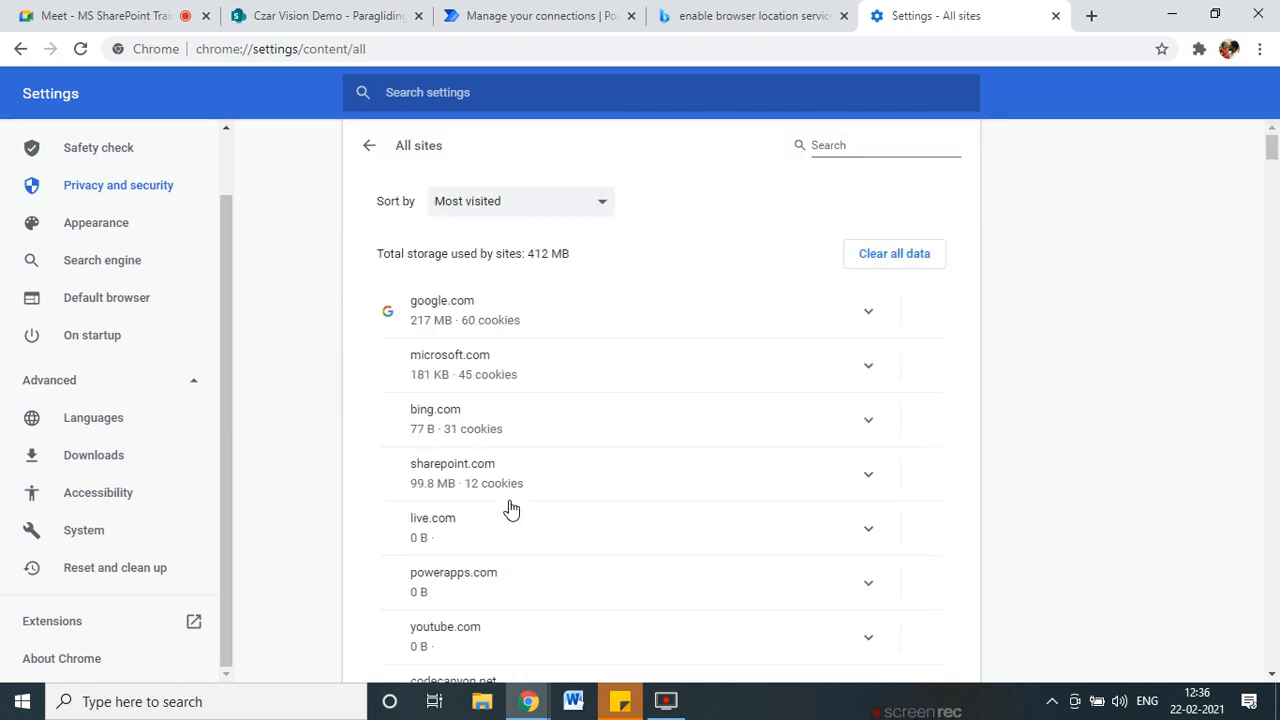
scroll(511, 500, "down", 1)
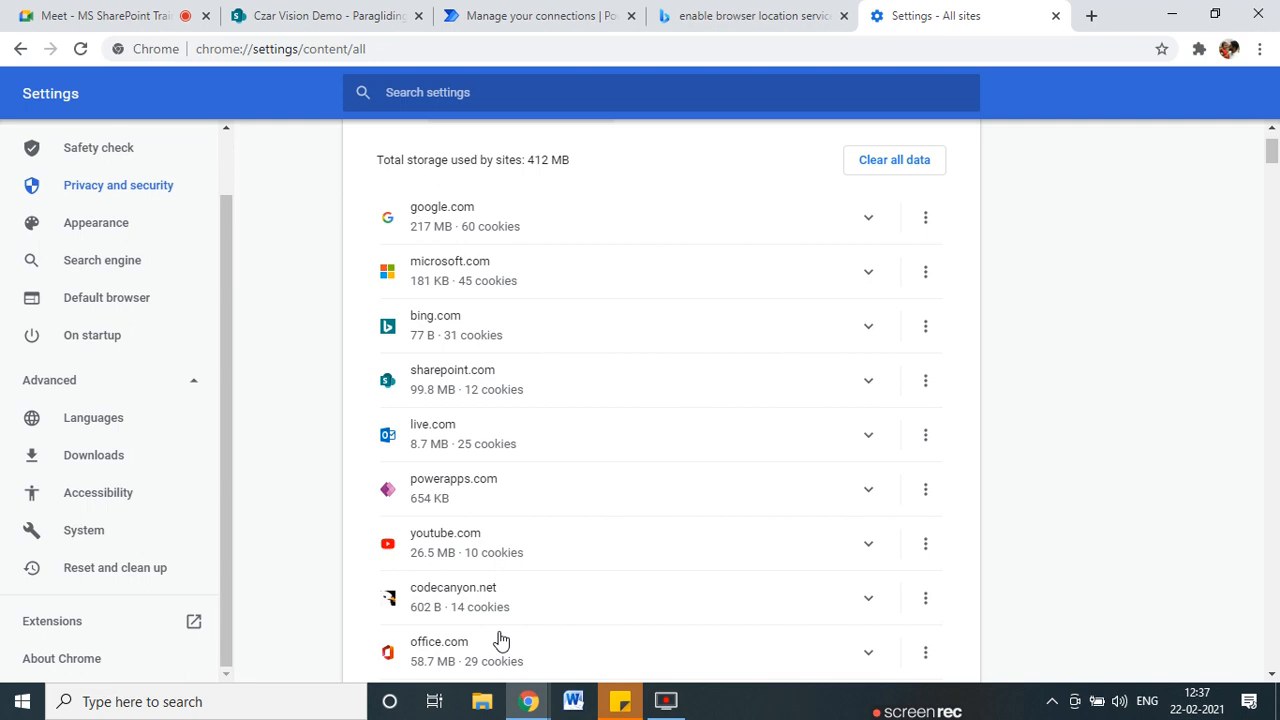
left_click(928, 279)
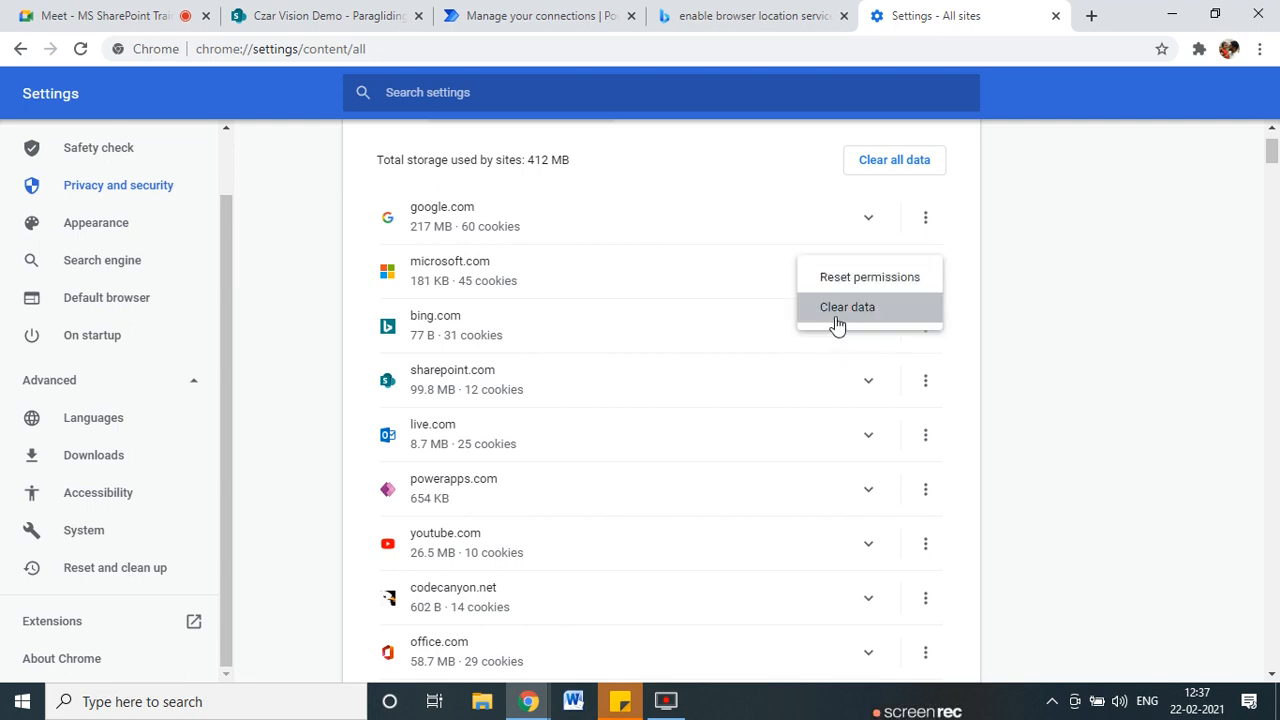
left_click(737, 277)
left_click(868, 272)
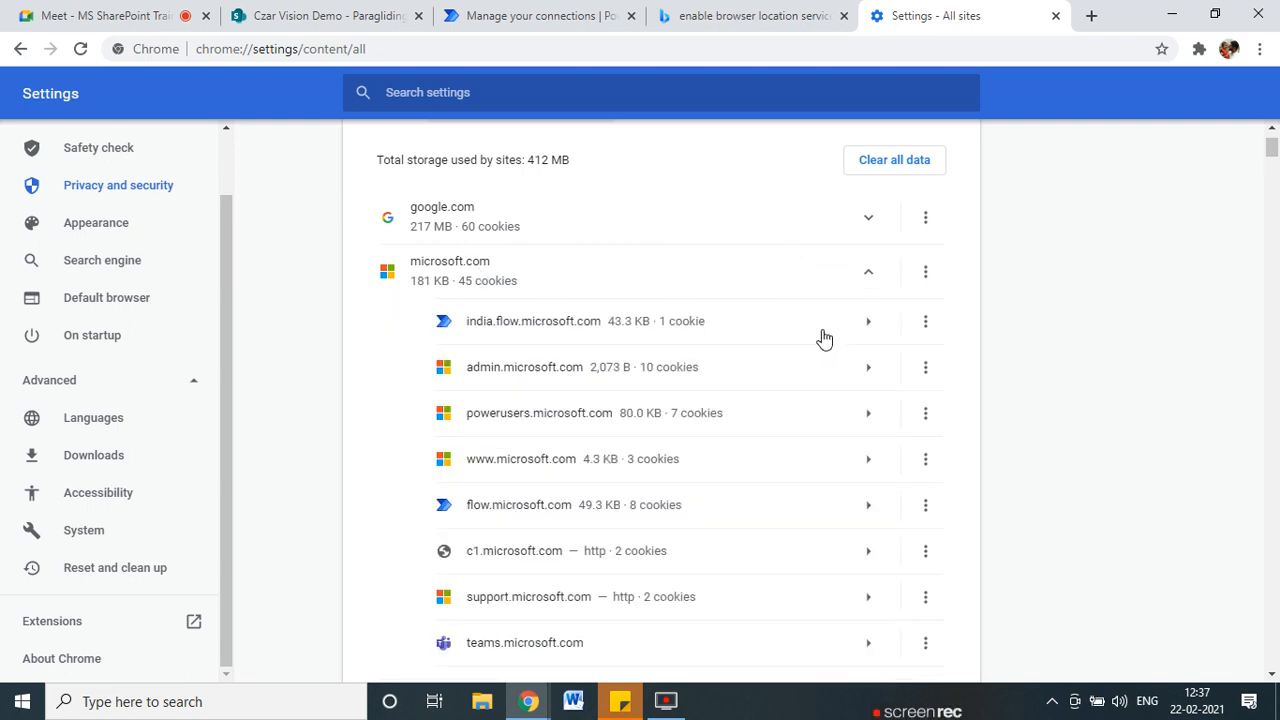
scroll(640, 429, "down", 3)
scroll(640, 431, "up", 3)
left_click(531, 277)
scroll(640, 534, "down", 3)
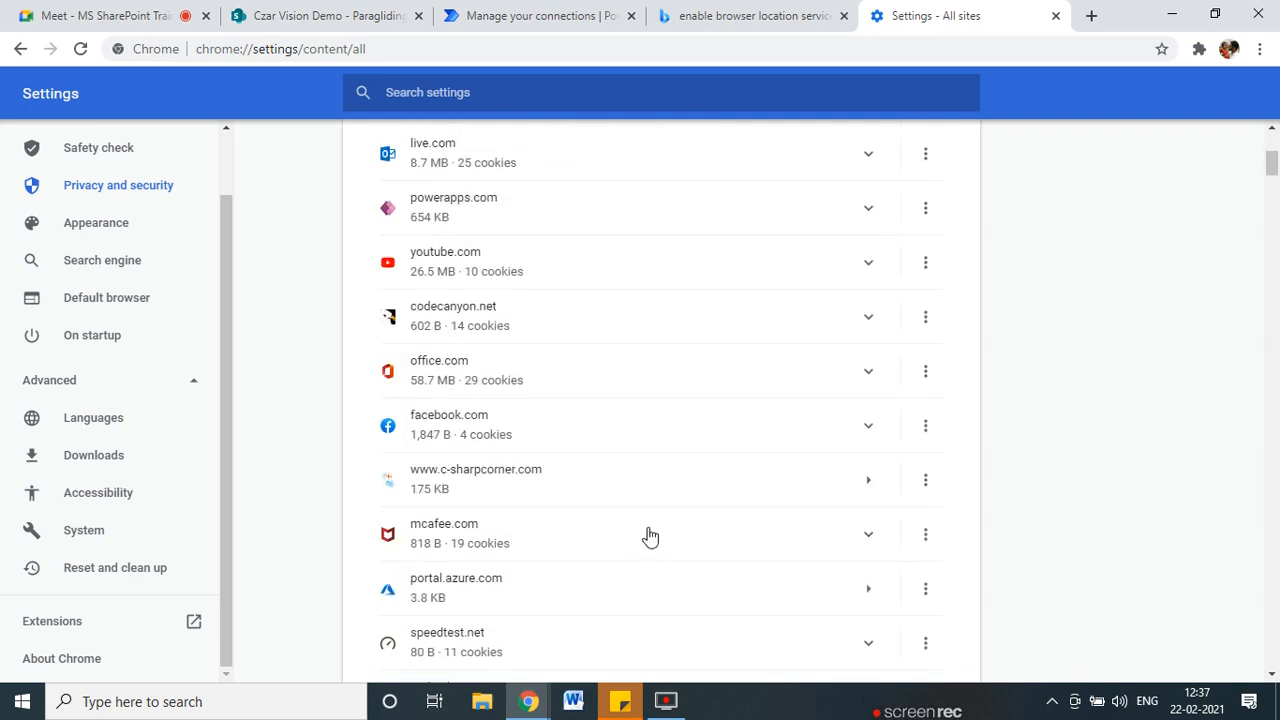
left_click(143, 703)
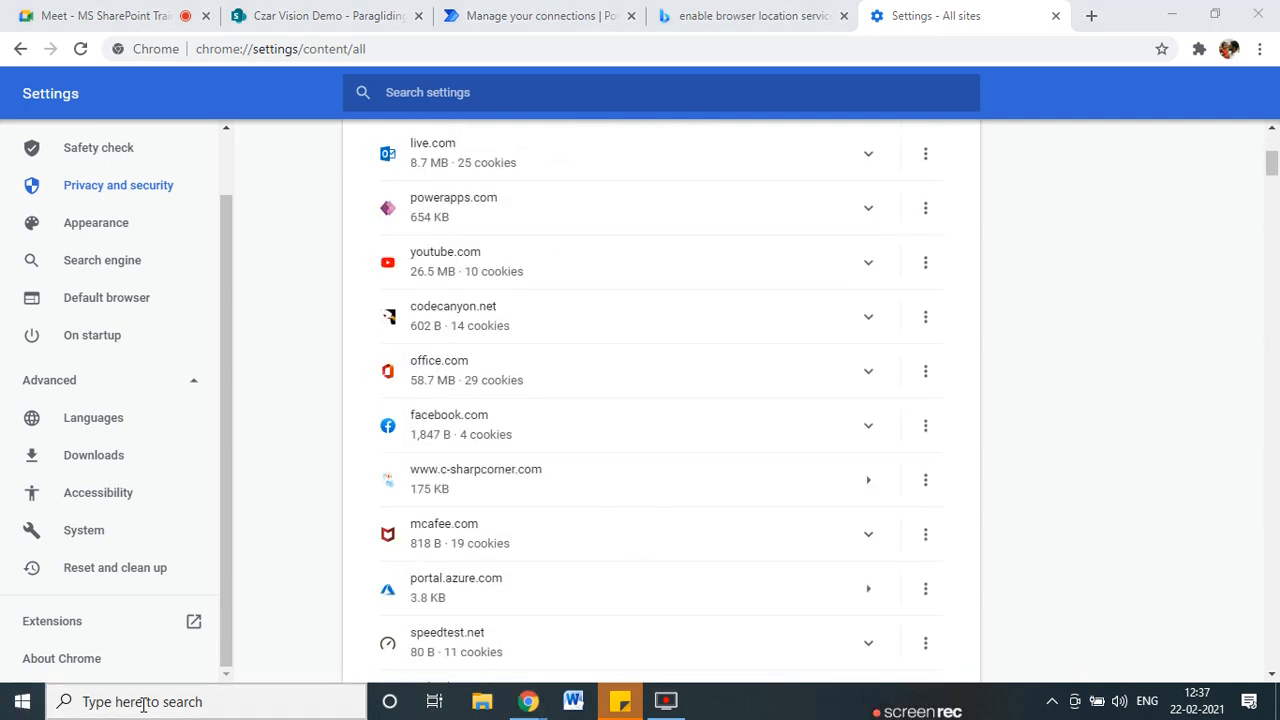
Open Windows Location privacy settings and confirm location for this device is on.
type("Loca")
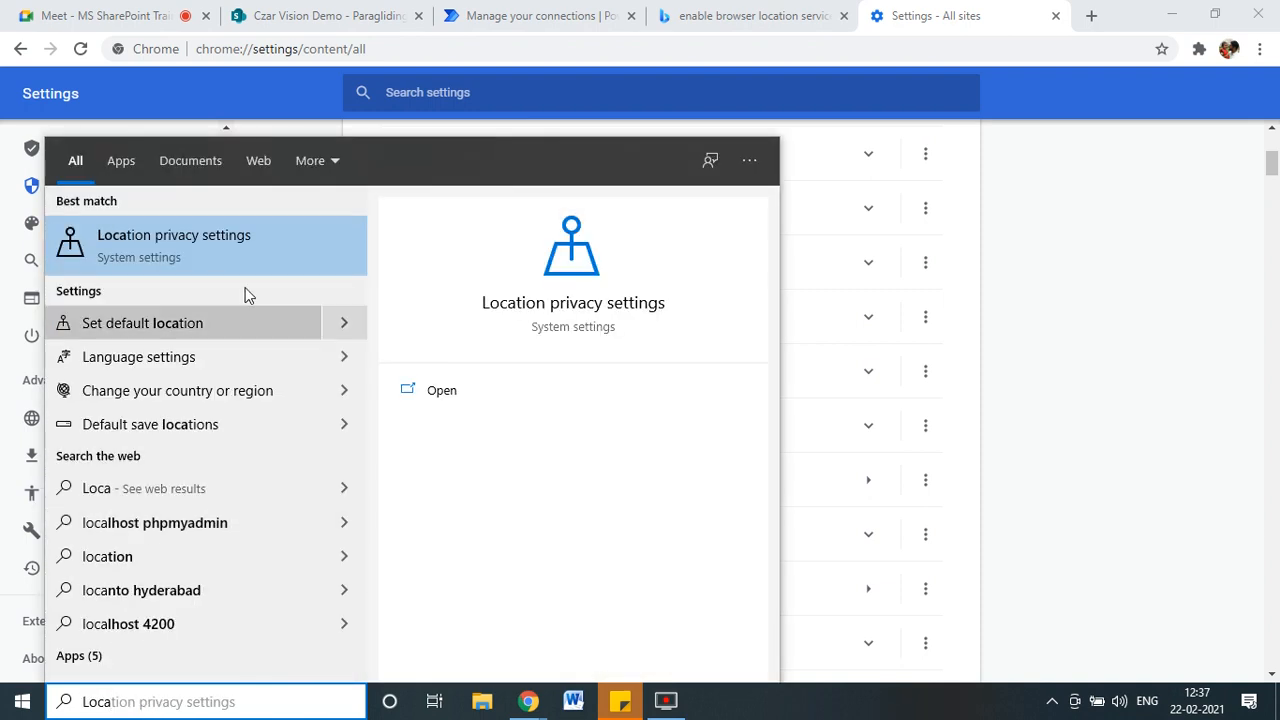
key("Return")
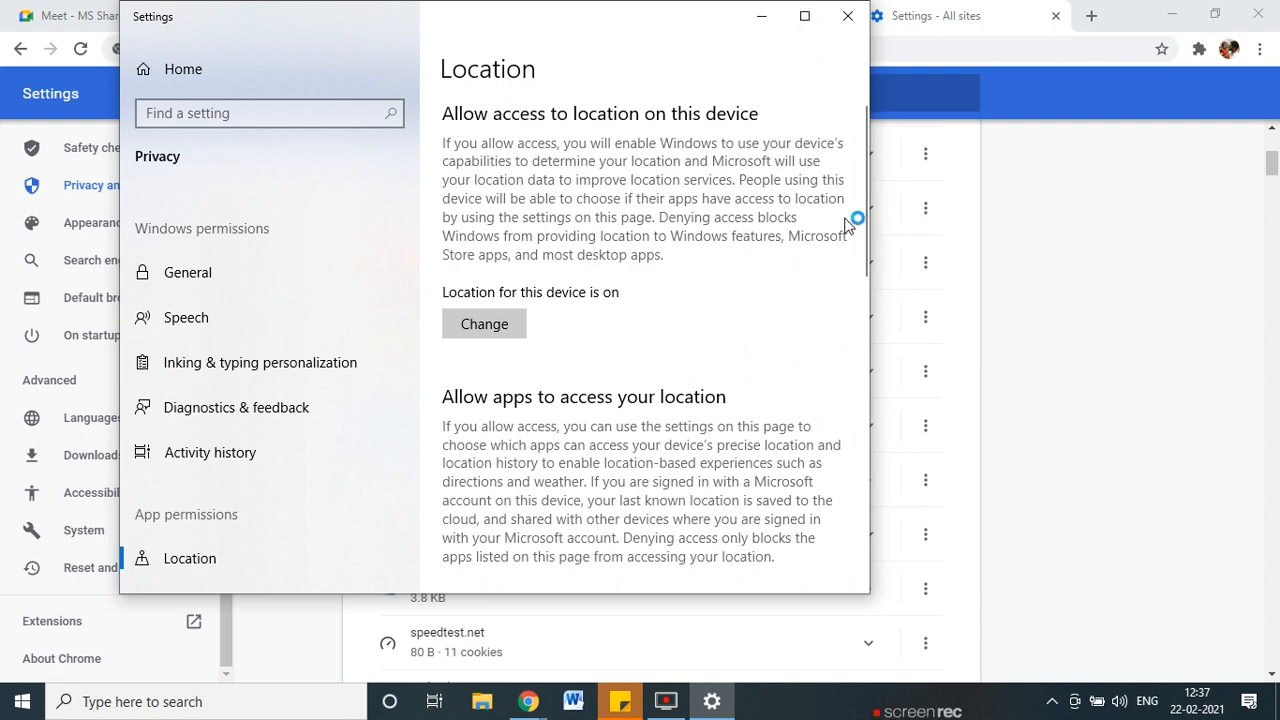
left_click_drag(864, 207, 698, 206)
left_click(783, 333)
left_click_drag(669, 28, 669, 503)
scroll(660, 350, "up", 4)
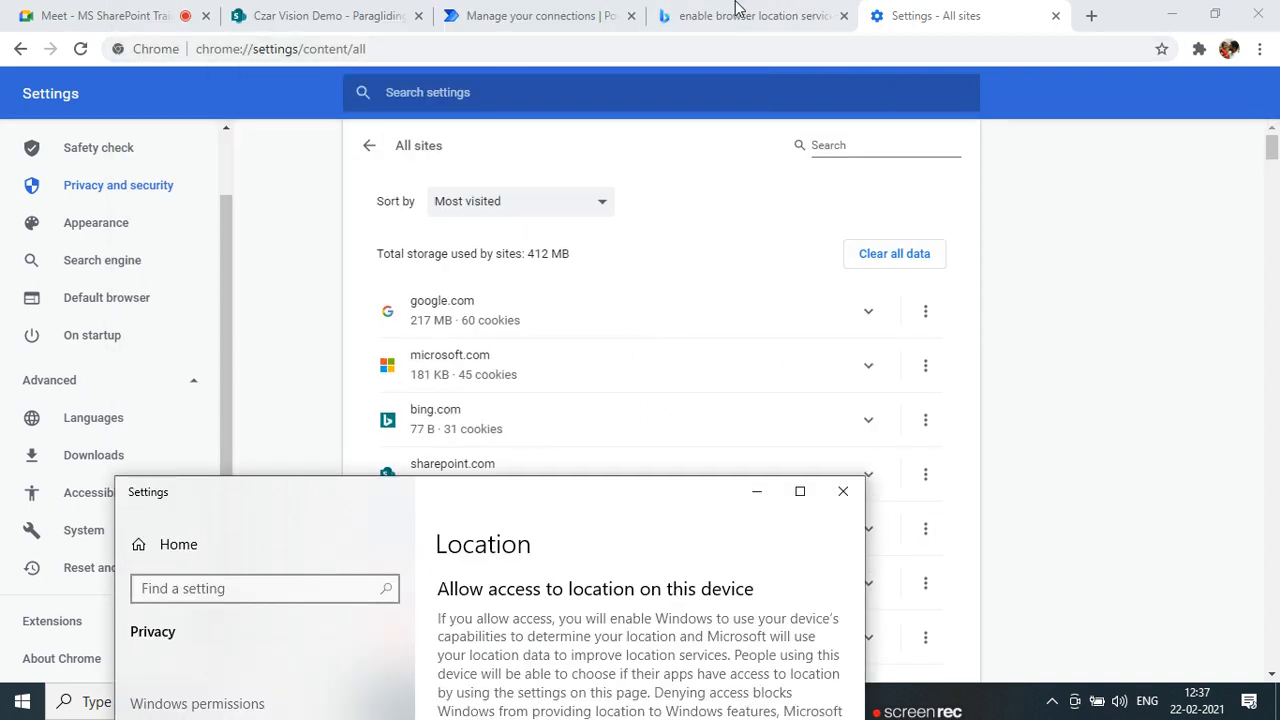
Switch to the Czar Vision Demo SharePoint list and select its web address.
left_click(535, 15)
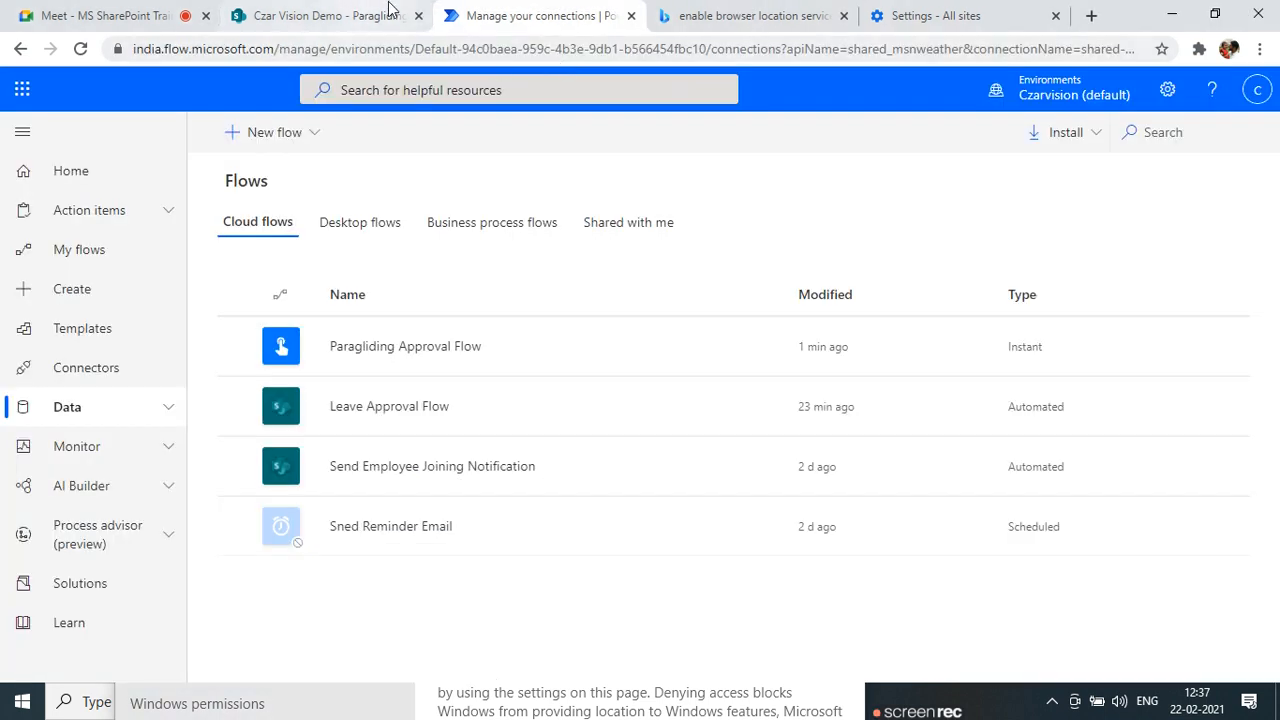
left_click(340, 15)
left_click(738, 48)
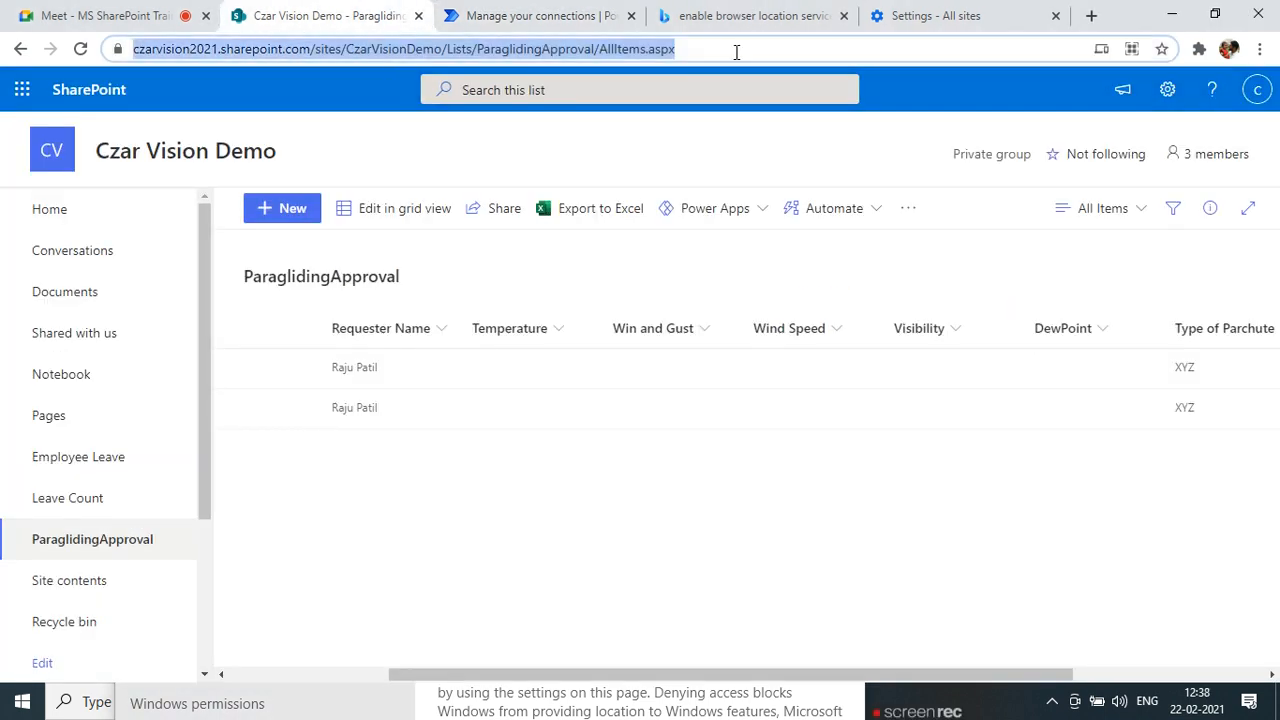
left_click(1000, 705)
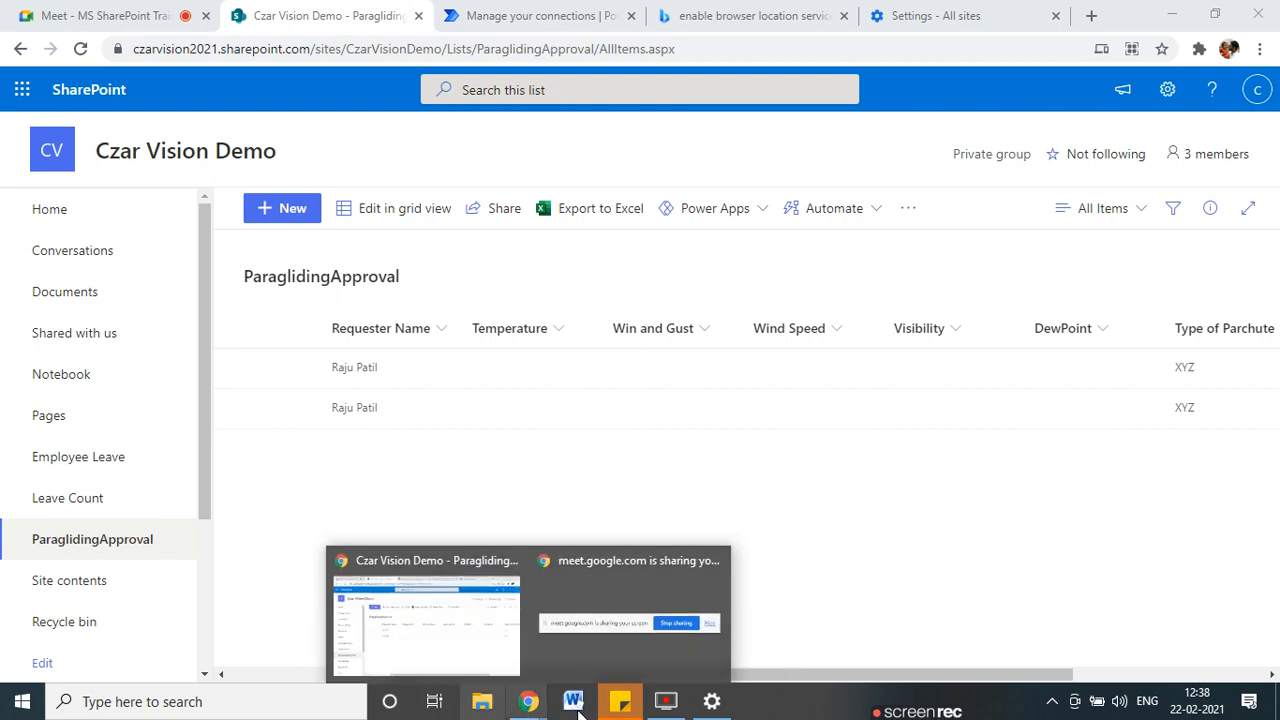
Try launching Mozilla Firefox from Windows search, then return to Chrome's All sites page.
left_click(90, 690)
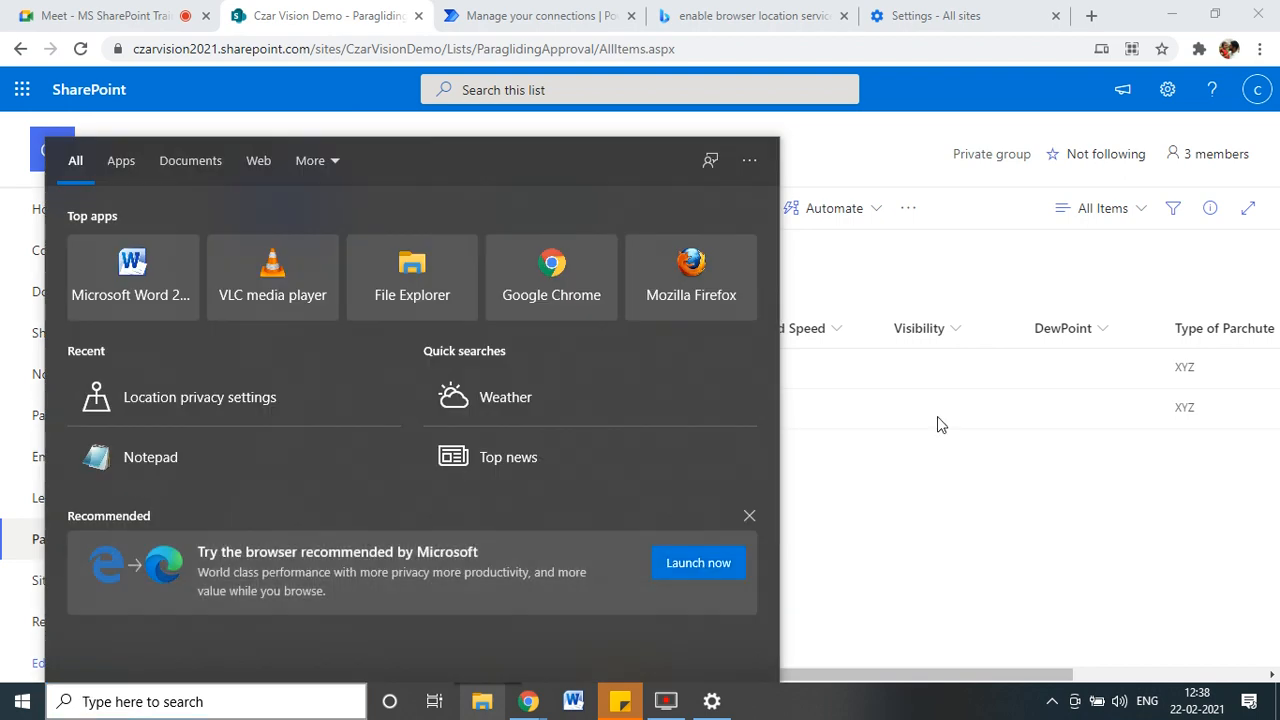
left_click(663, 300)
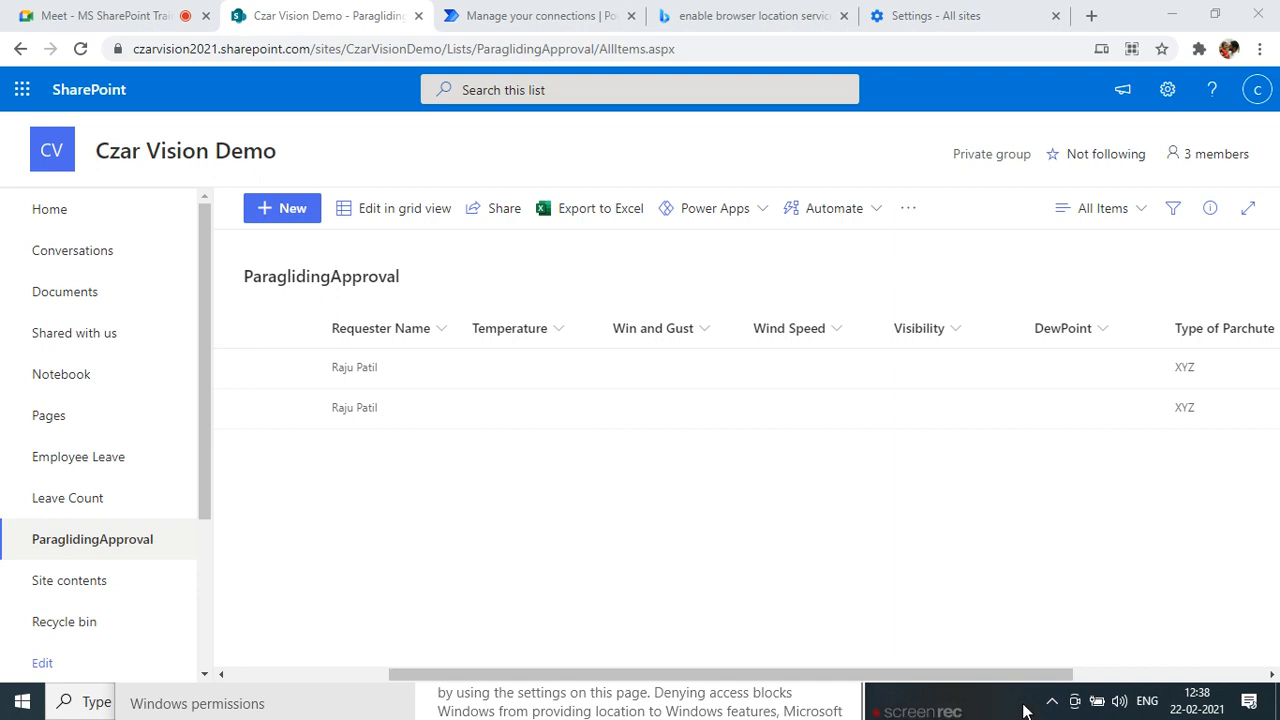
left_click(137, 700)
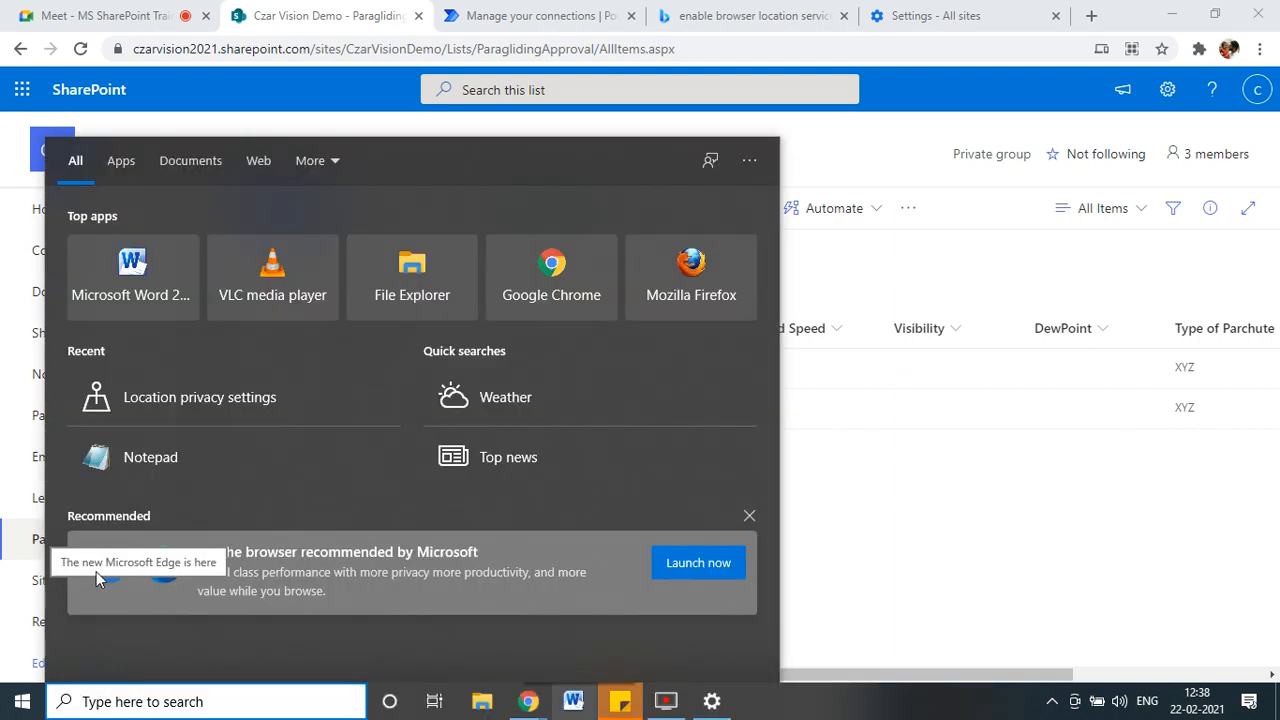
left_click(907, 603)
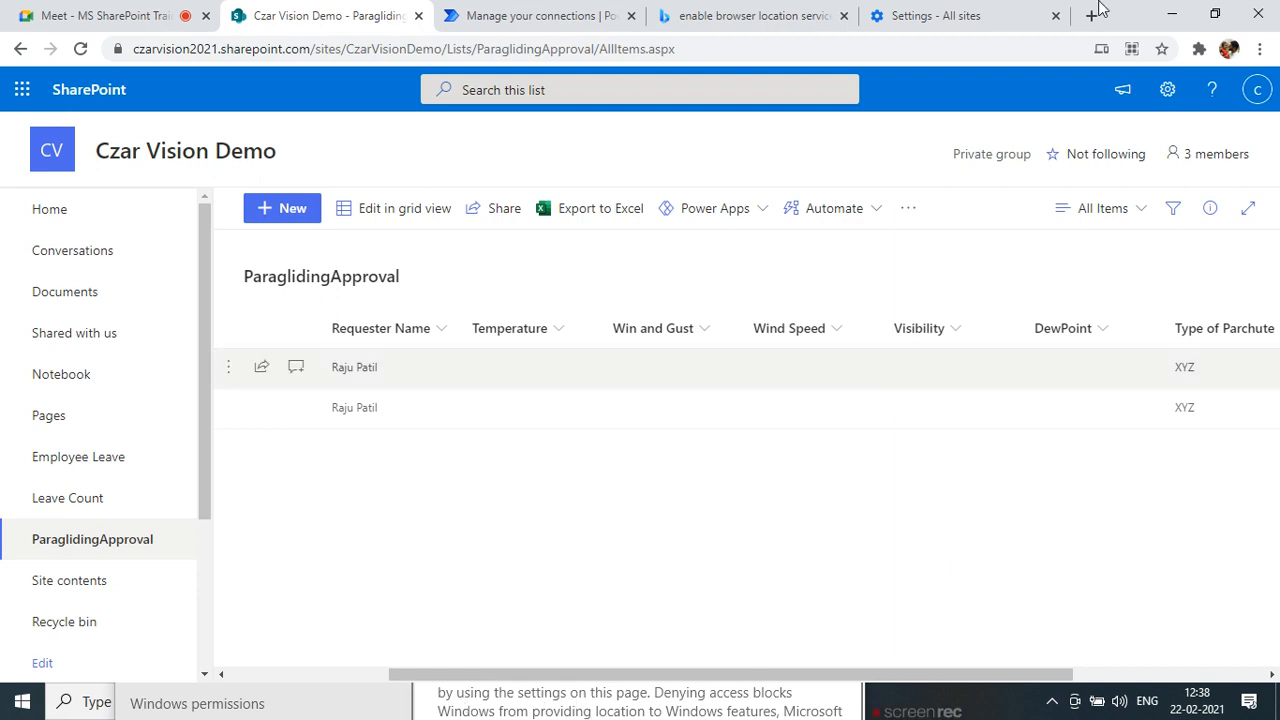
left_click(985, 15)
Reset flow.microsoft.com's permissions under microsoft.com in Chrome's All sites list.
left_click(580, 366)
scroll(552, 505, "down", 2)
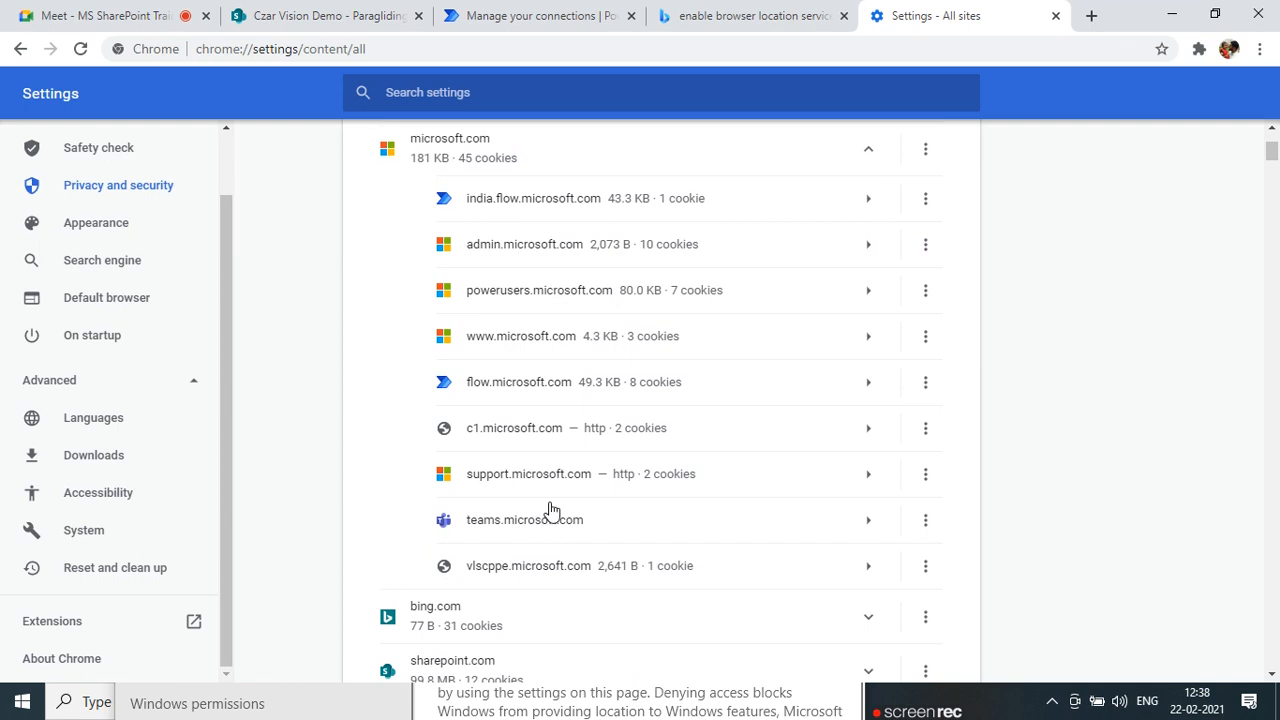
left_click(918, 388)
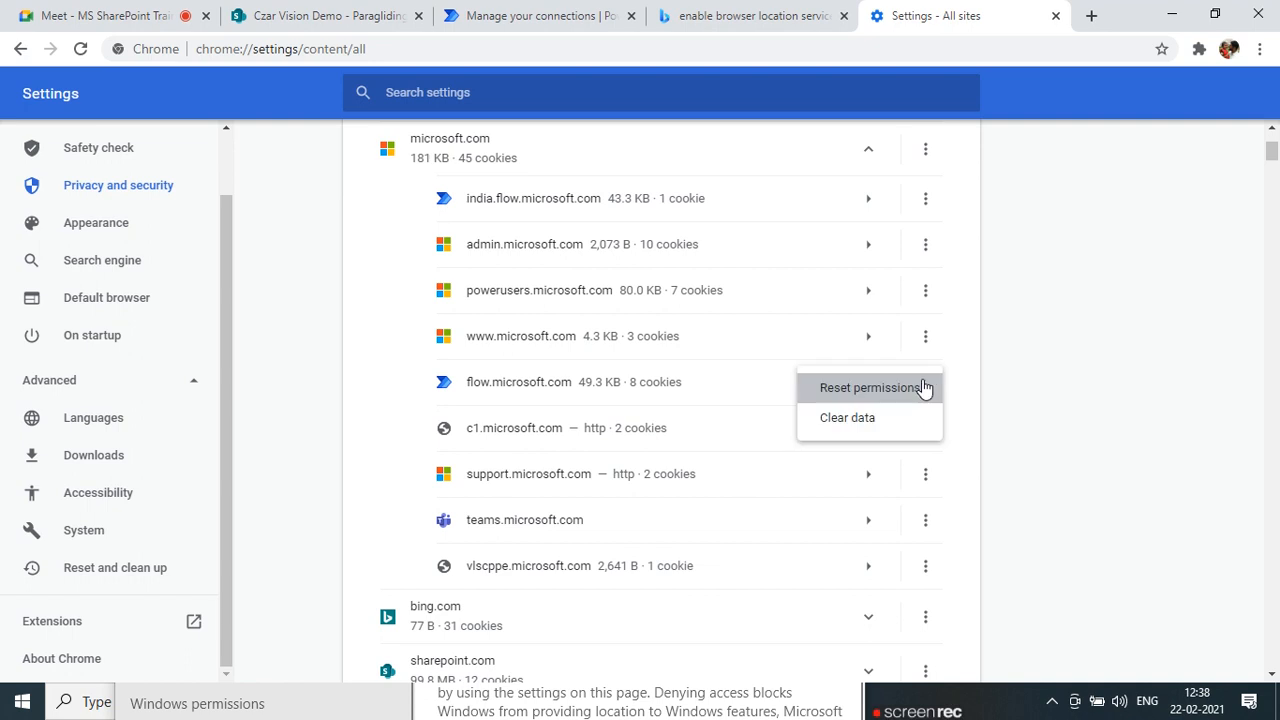
left_click(923, 389)
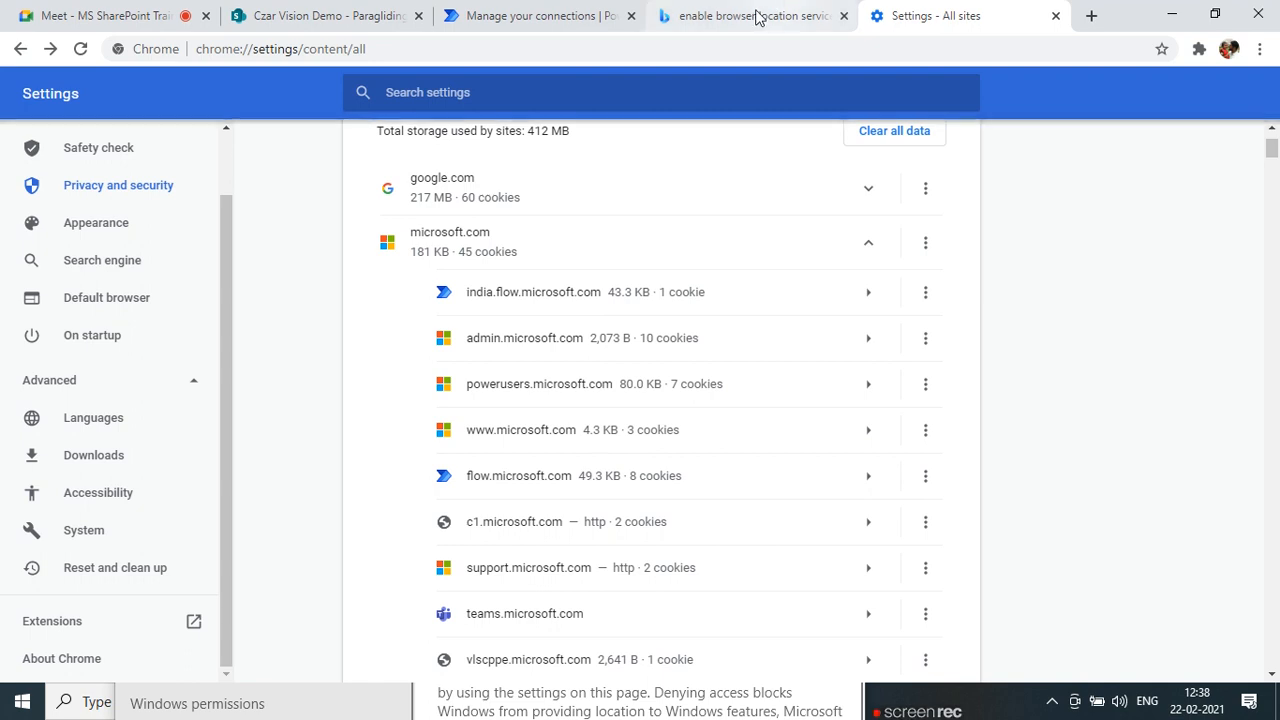
left_click(538, 20)
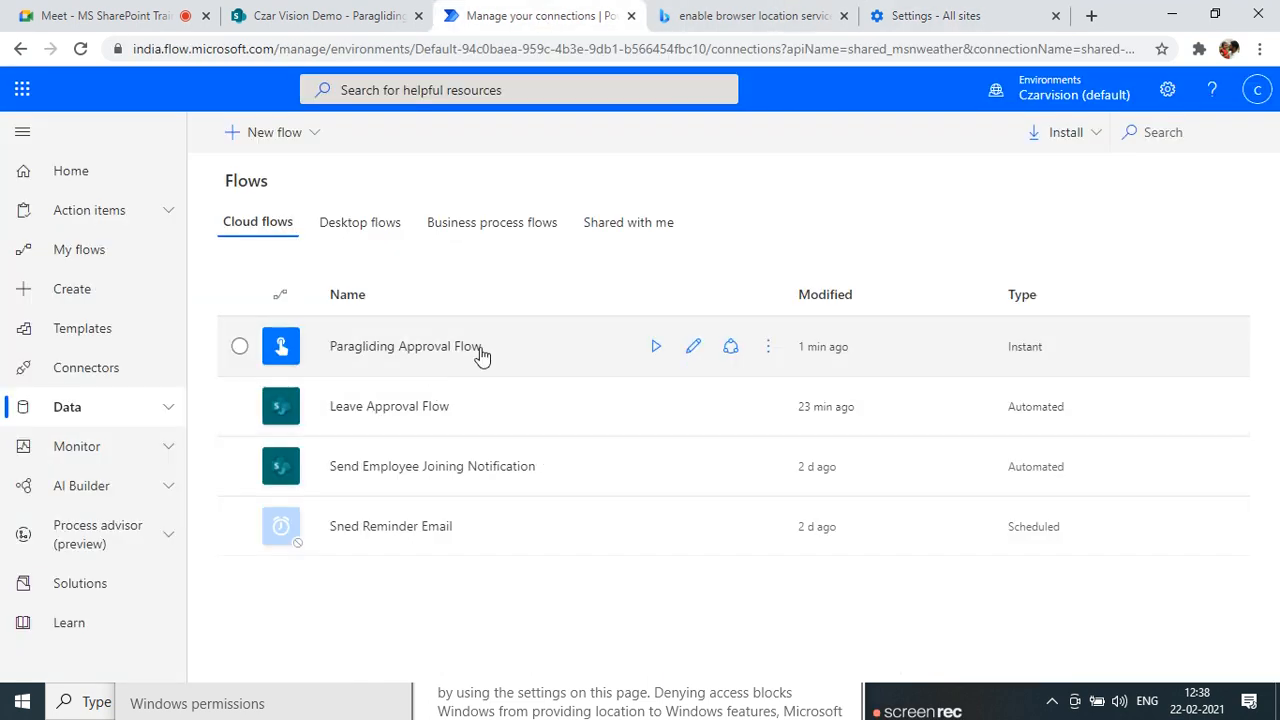
Run Paragliding Approval Flow again; it still says location services must be enabled.
left_click(656, 346)
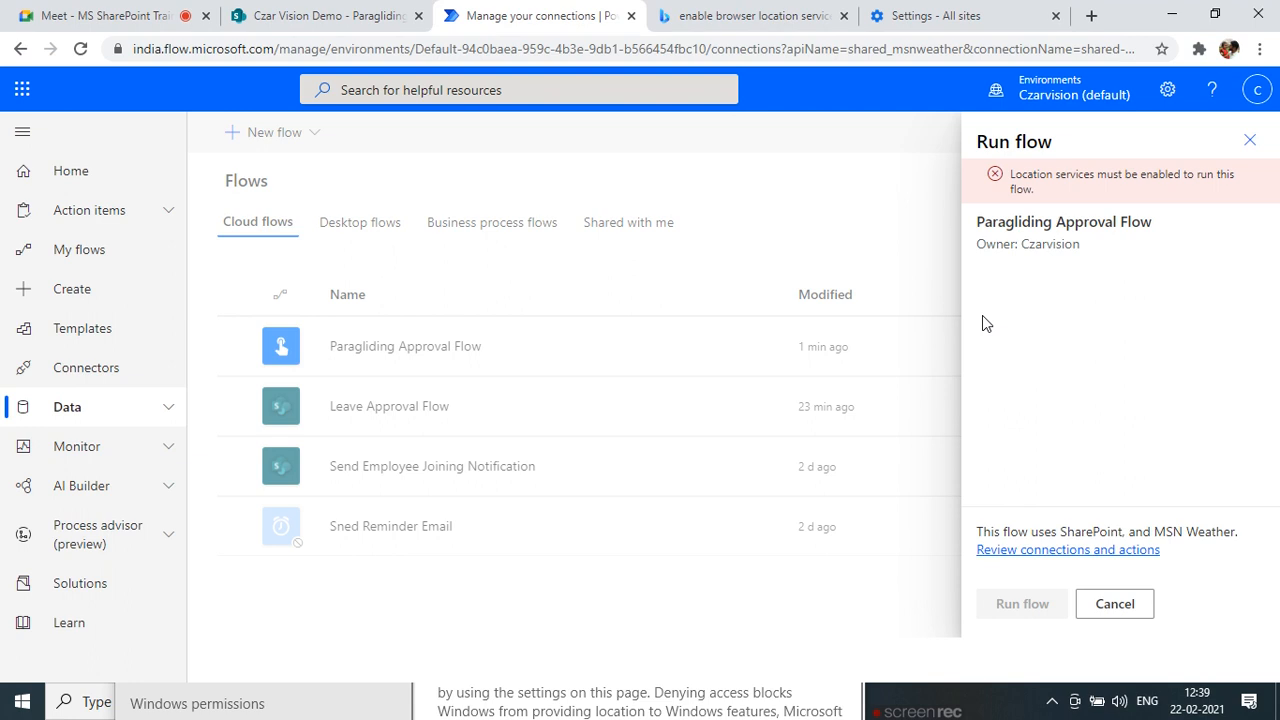
left_click(990, 711)
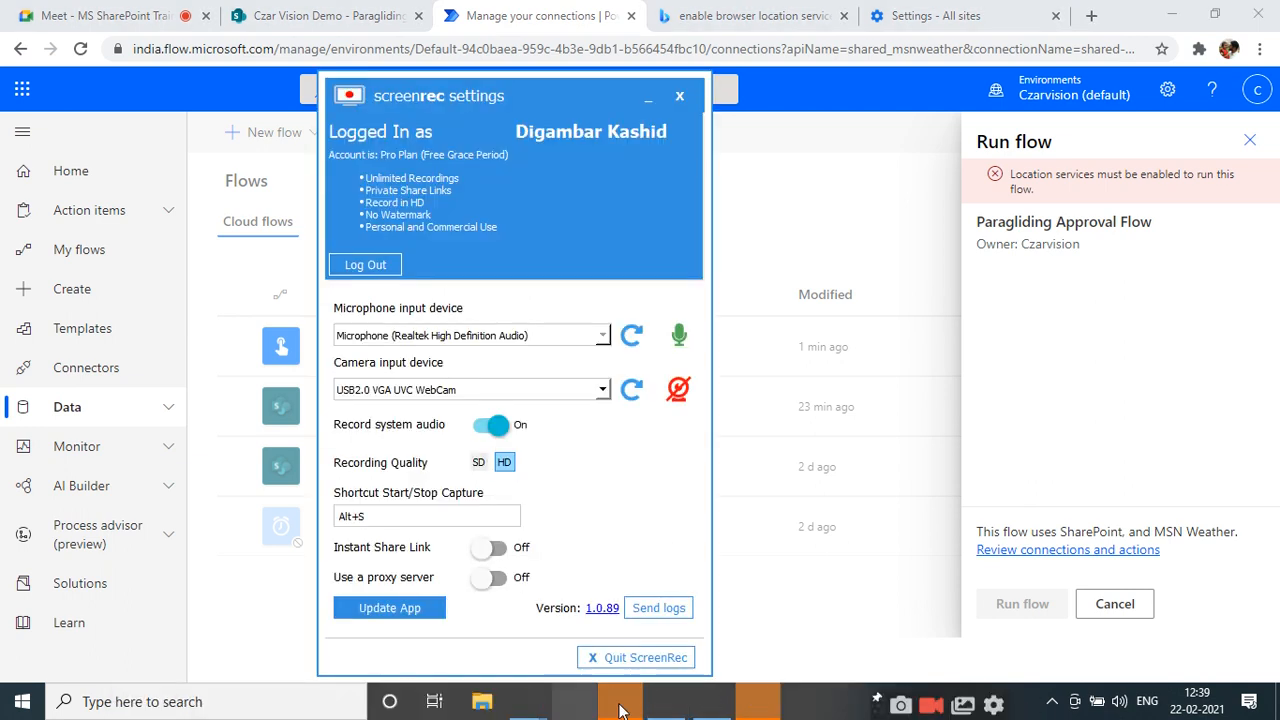
Launch a new Microsoft Edge window from the taskbar and maximise it to full screen.
left_click(757, 703)
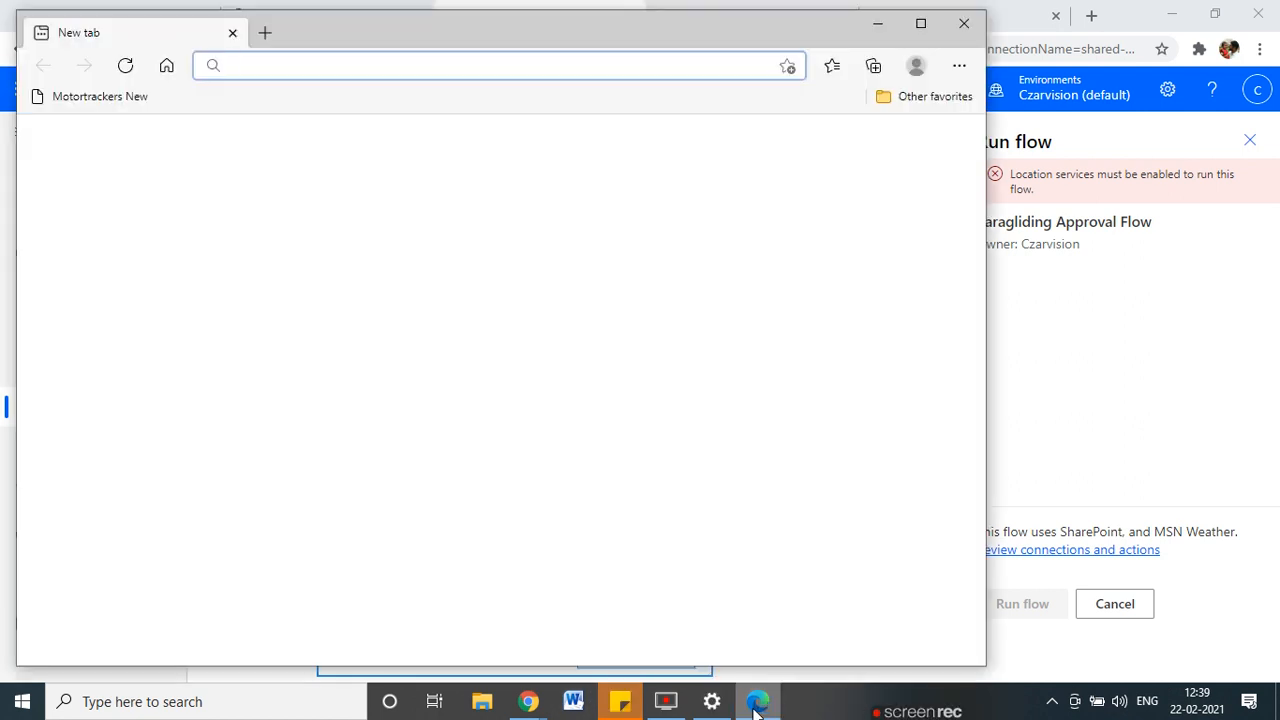
double_click(475, 25)
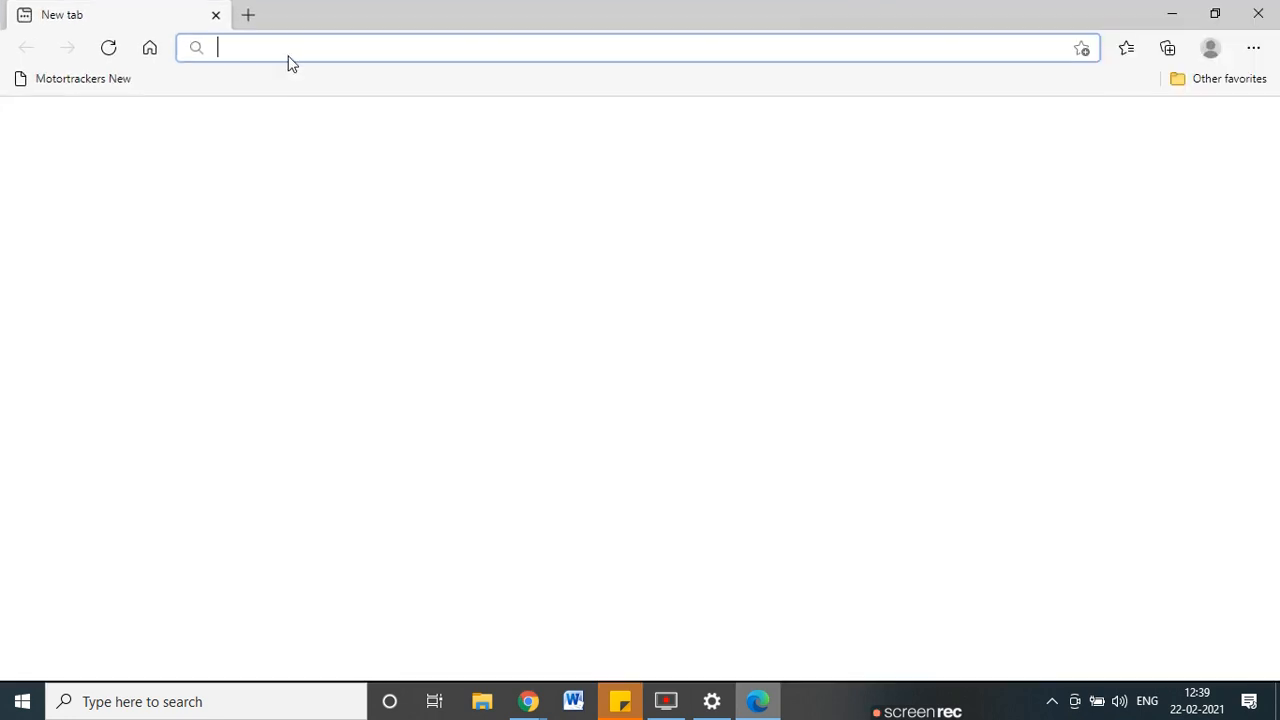
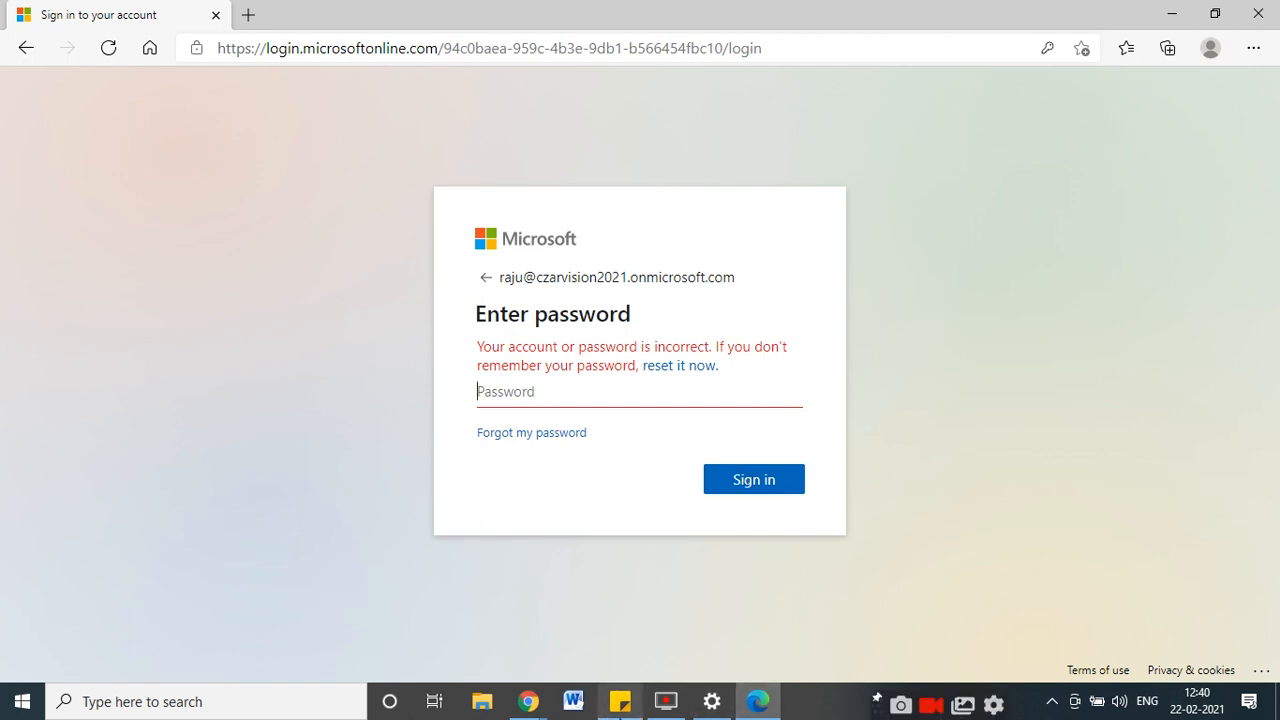
Copy the saved password from Sticky Notes, paste it into the Password field and submit it.
left_click(620, 701)
left_click_drag(724, 318, 629, 316)
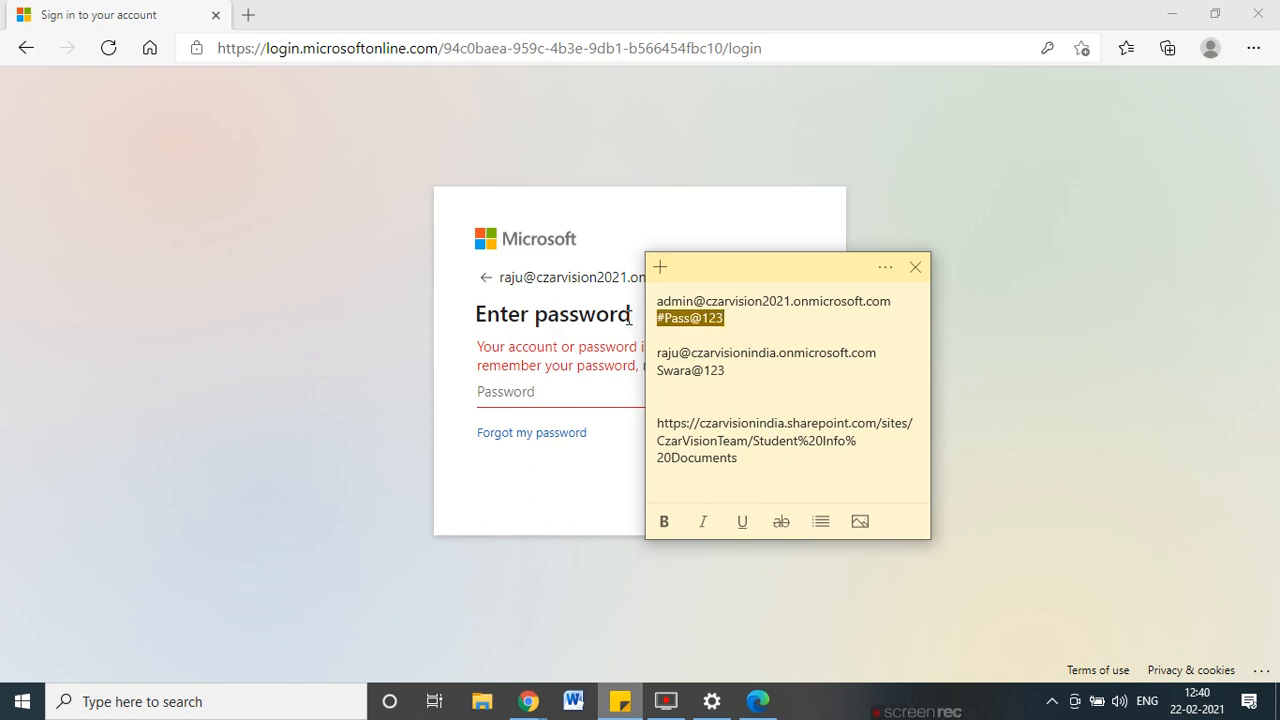
left_click(555, 398)
key("ctrl+v")
left_click(752, 480)
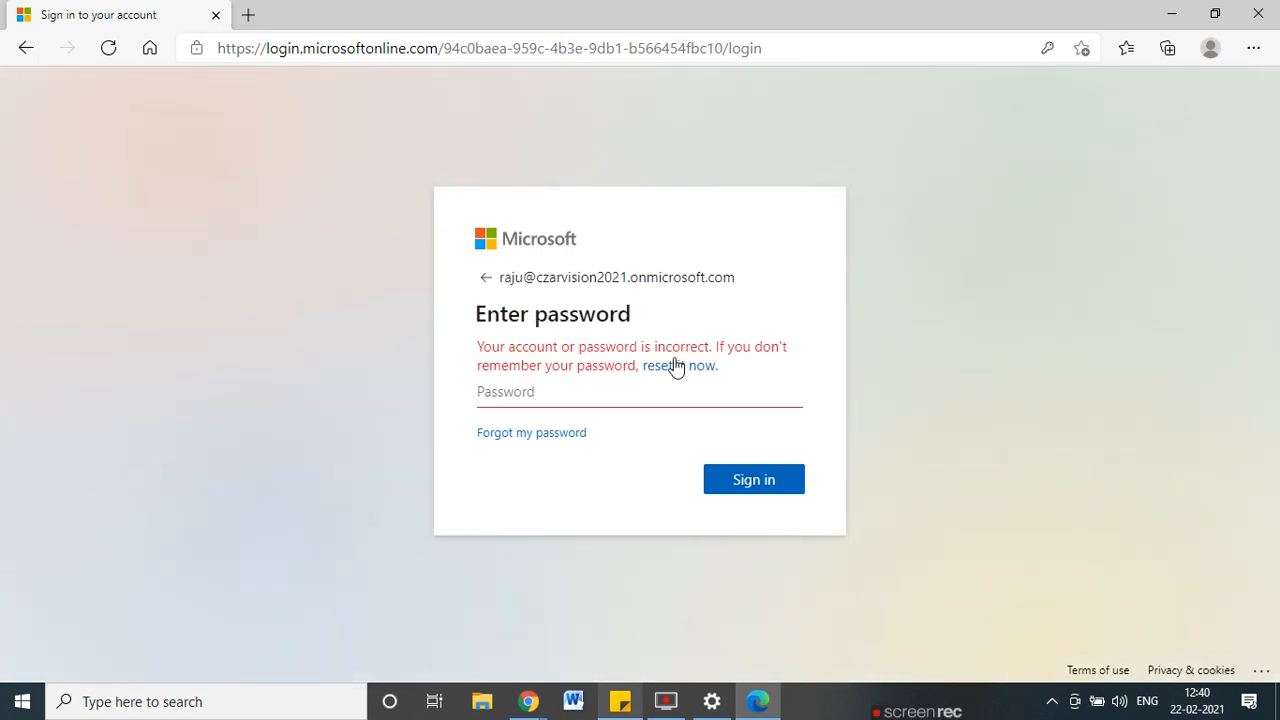
After the incorrect-password message, retype the account password and sign in.
left_click_drag(605, 346, 701, 341)
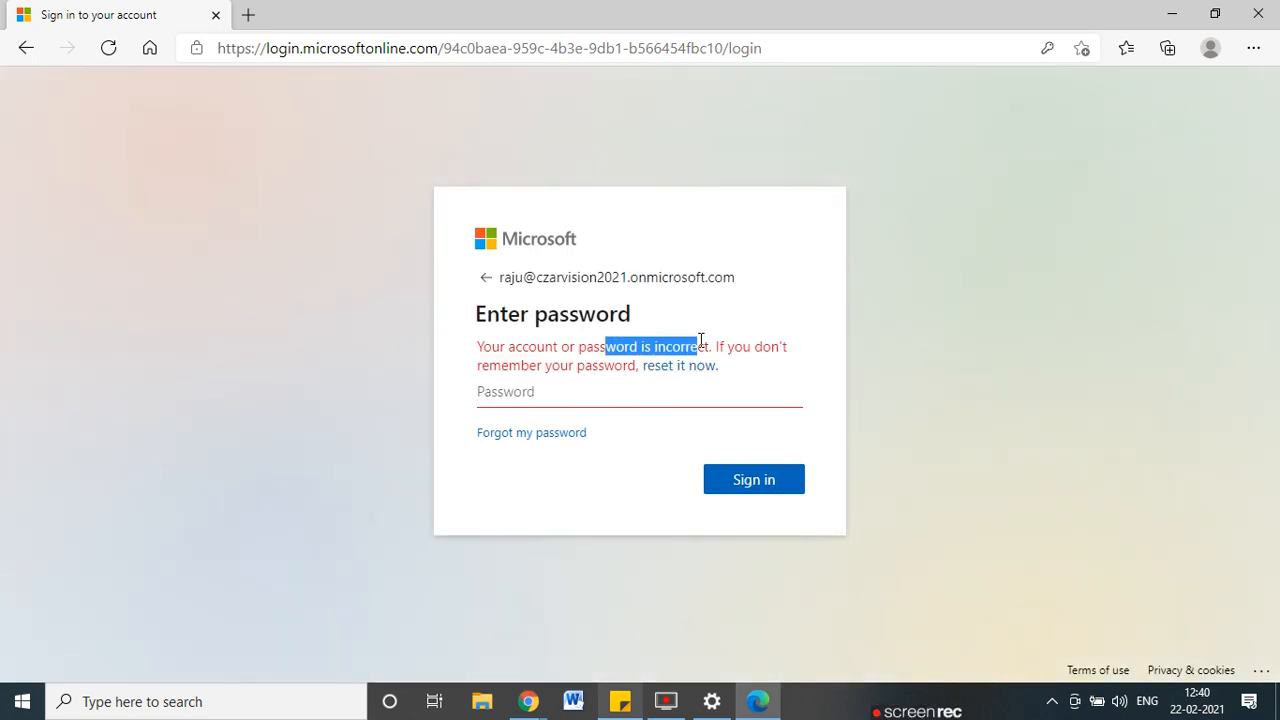
left_click(538, 403)
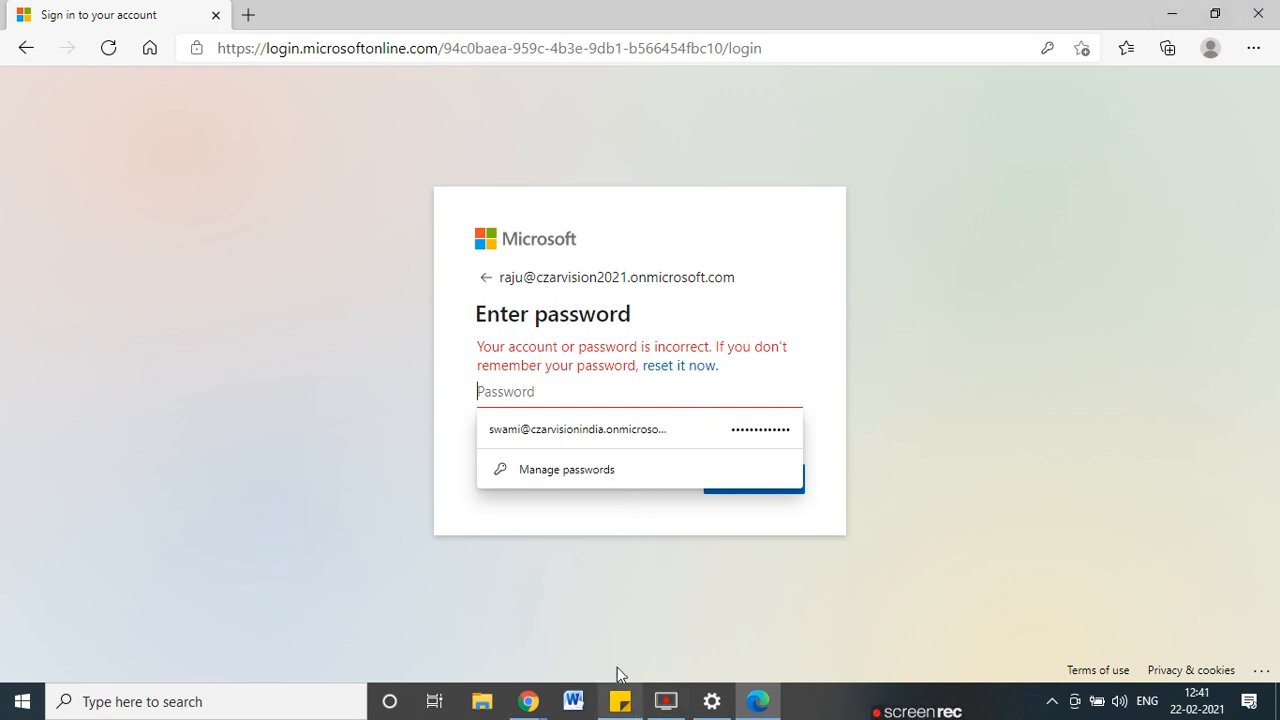
type("***")
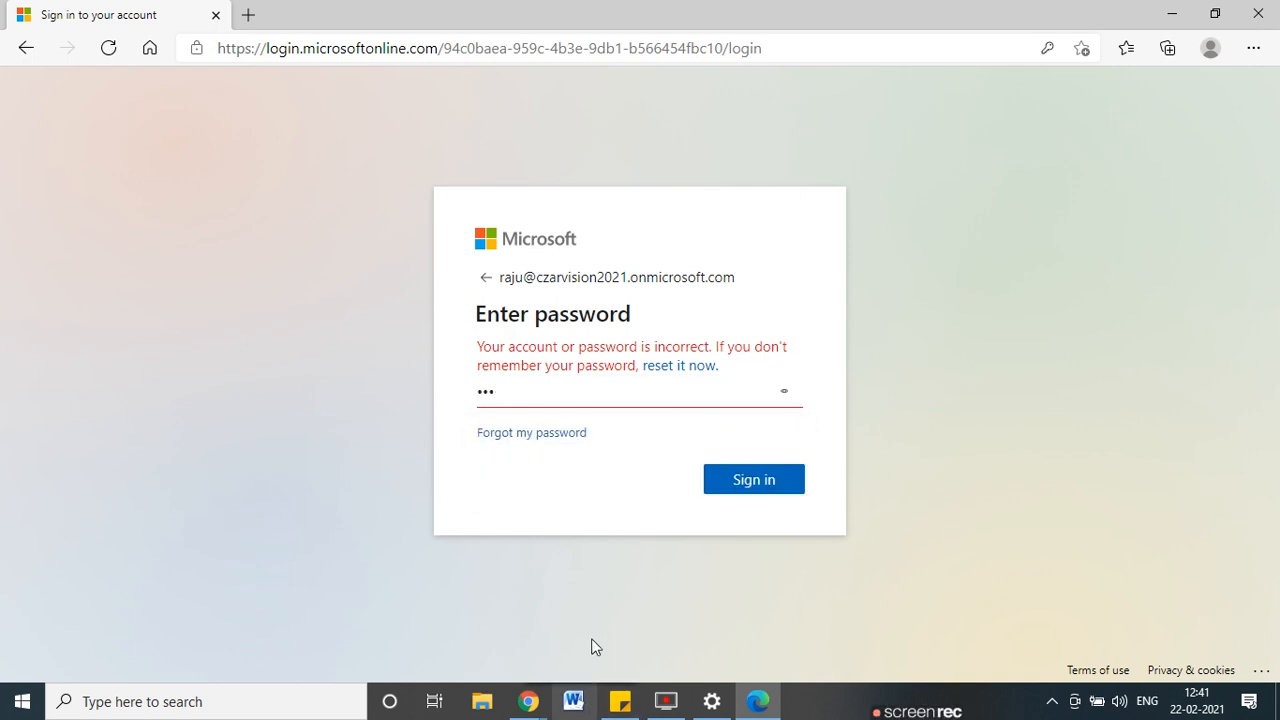
key("BackSpace")
key("BackSpace")
type("****")
key("Return")
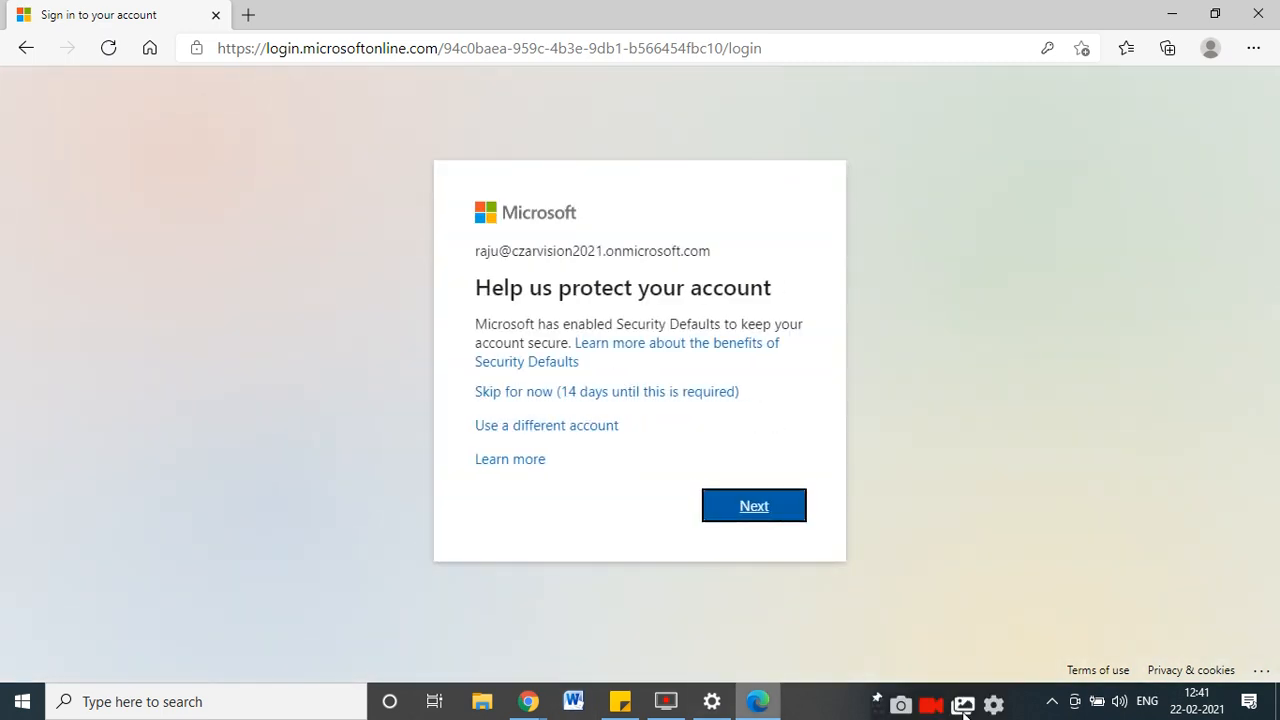
Back out of the security setup page and clear text mistakenly typed into the address bar.
left_click(776, 511)
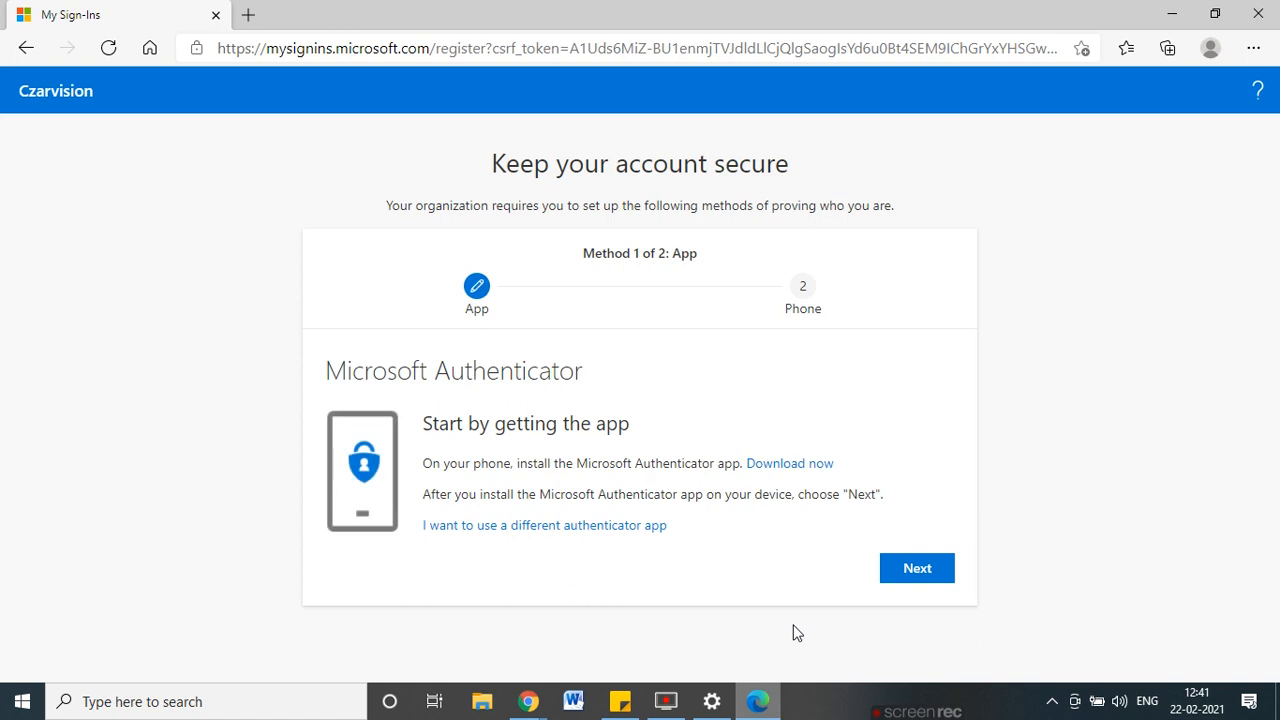
left_click(26, 48)
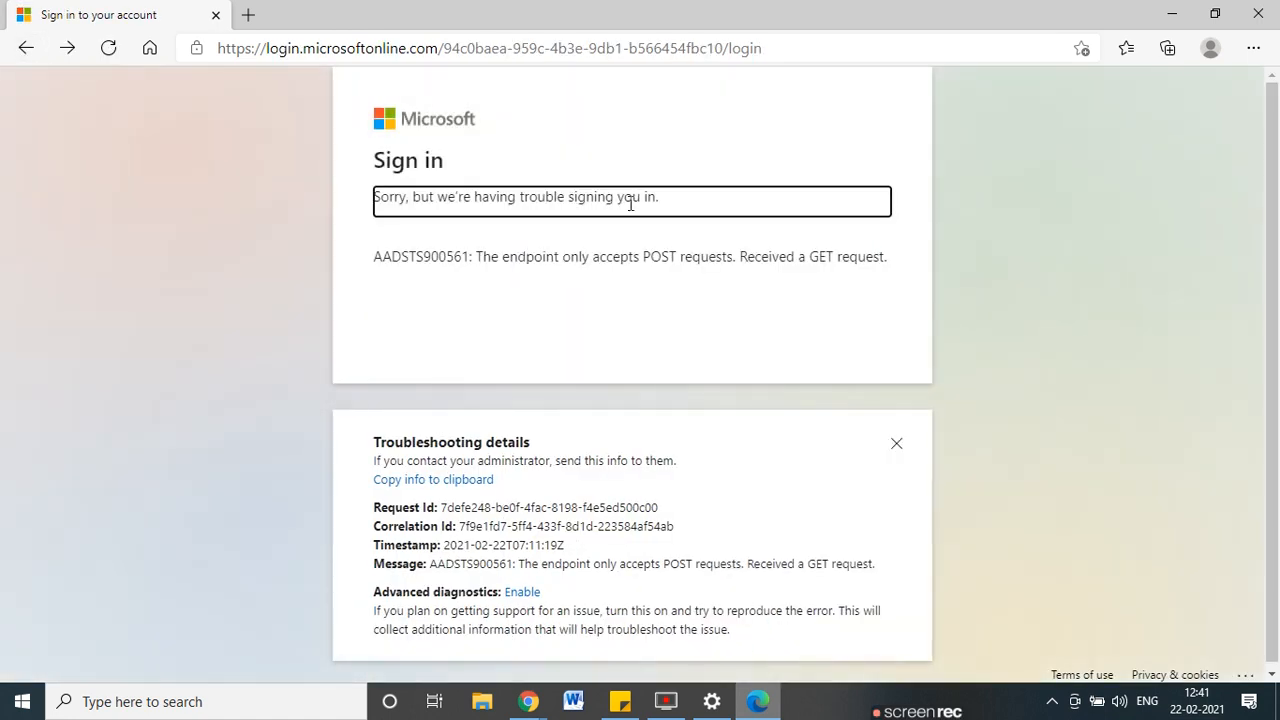
left_click(26, 48)
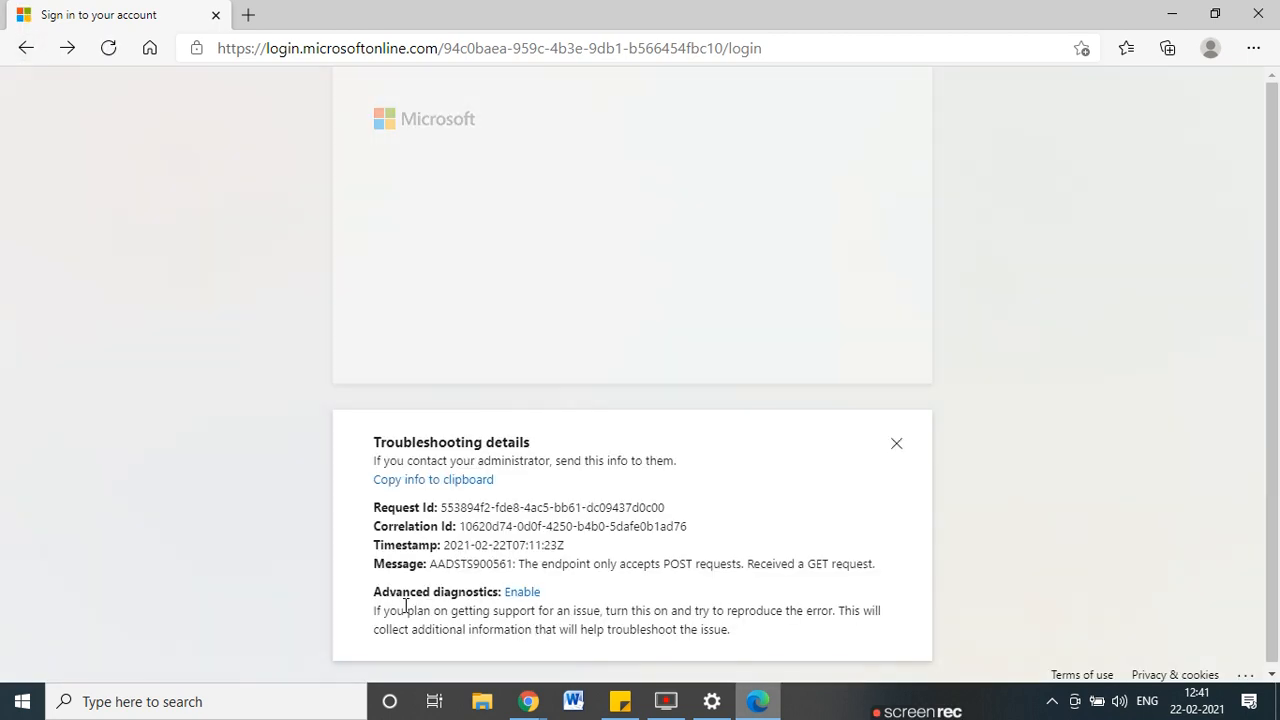
left_click(537, 57)
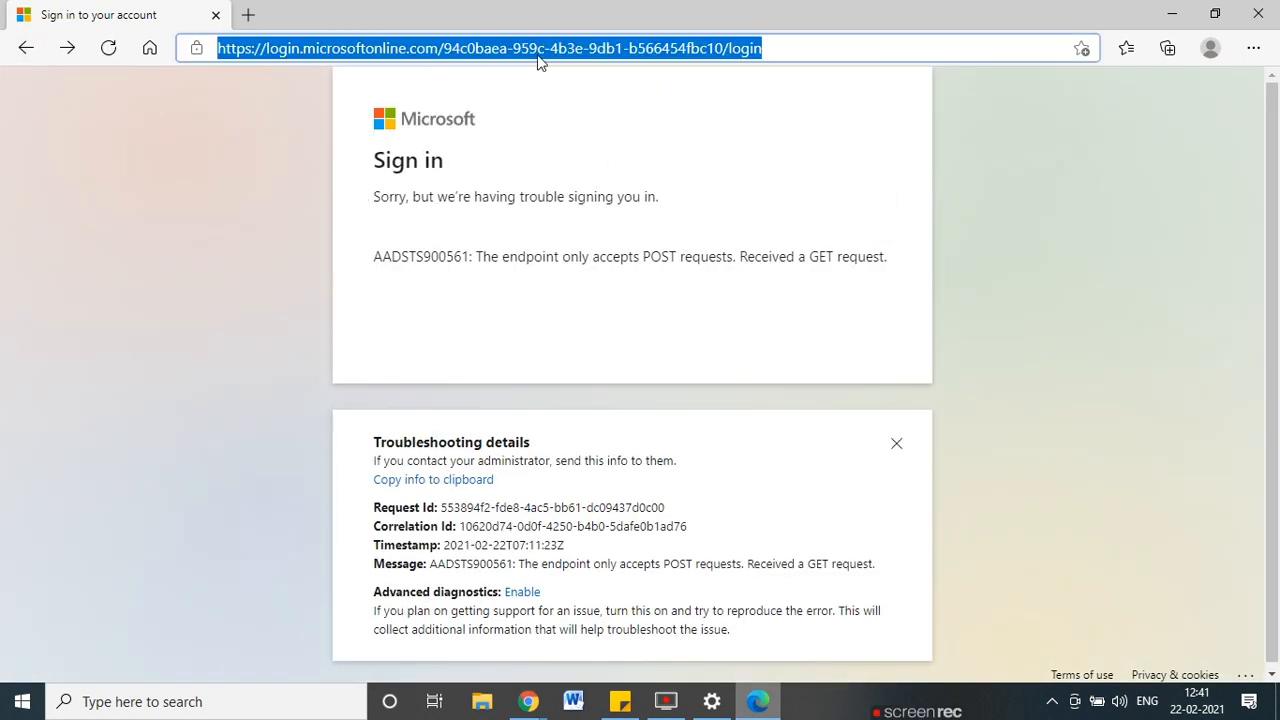
left_click_drag(537, 62, 14, 88)
key("BackSpace")
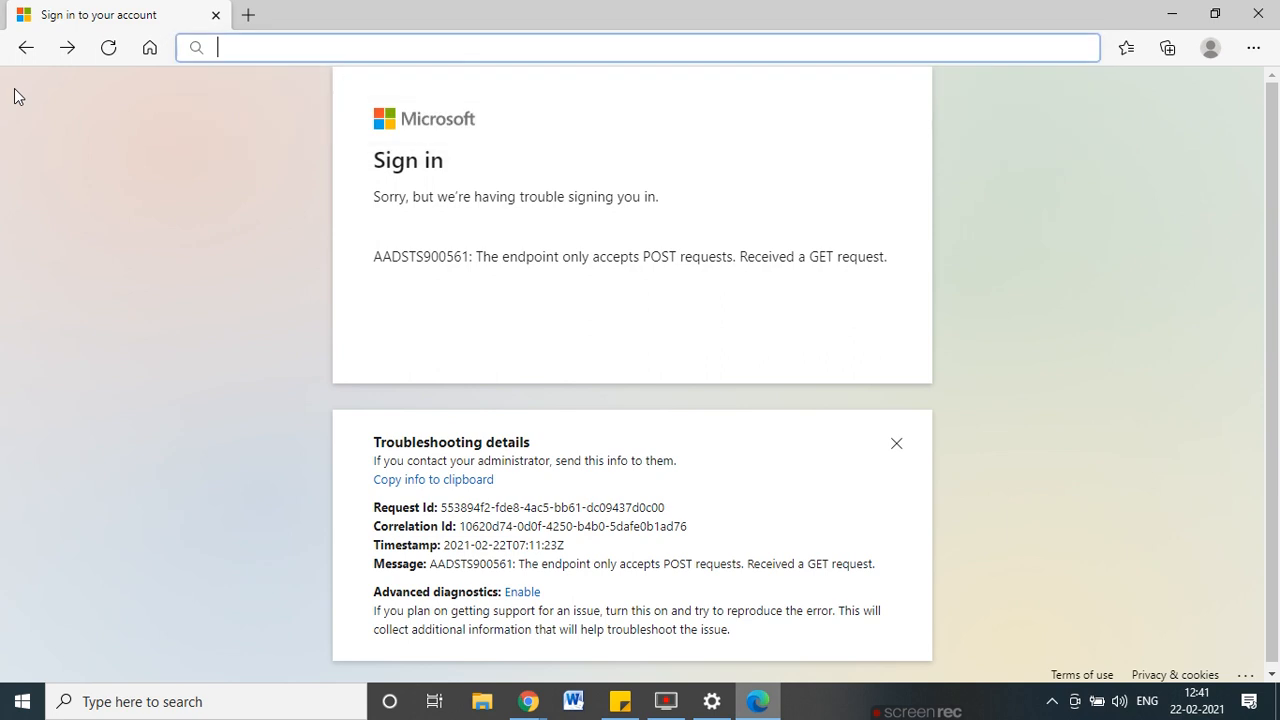
key("alt+Tab")
Copy the Czar Vision Demo site address from Chrome's ParaglidingApproval list window.
left_click(207, 565)
left_click(528, 702)
left_click(374, 626)
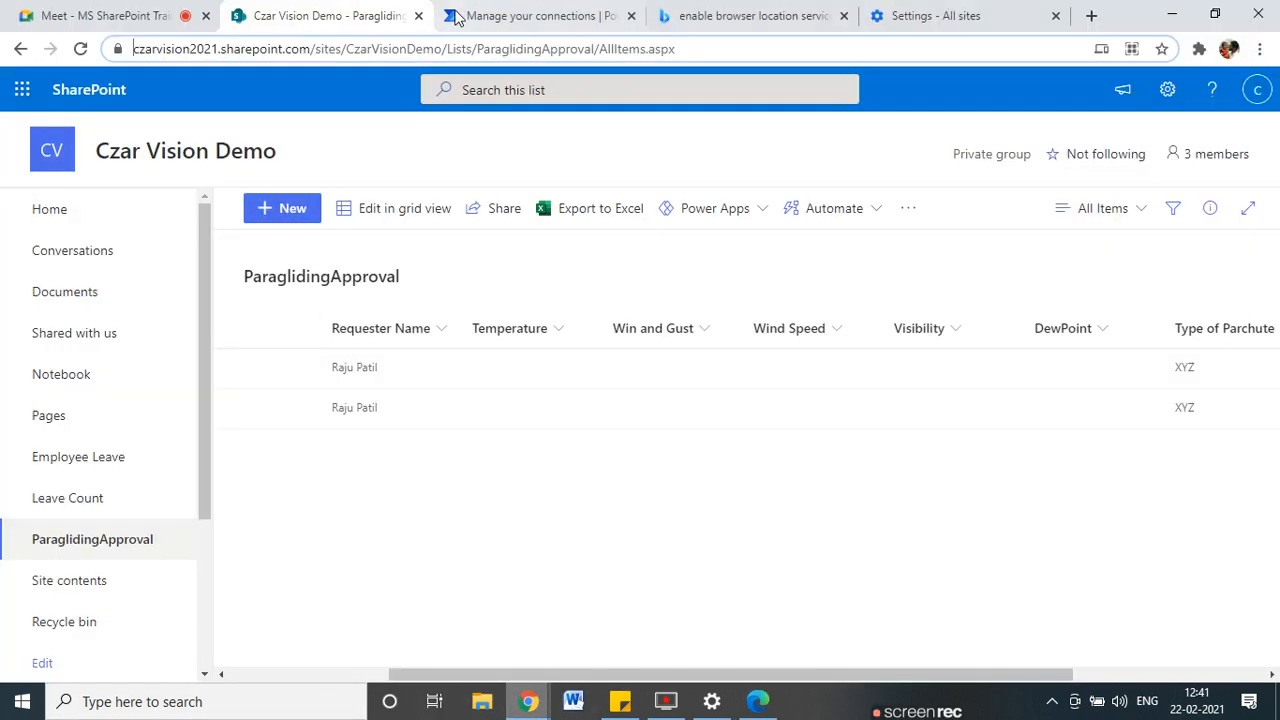
left_click_drag(440, 55, 35, 55)
key("ctrl+c")
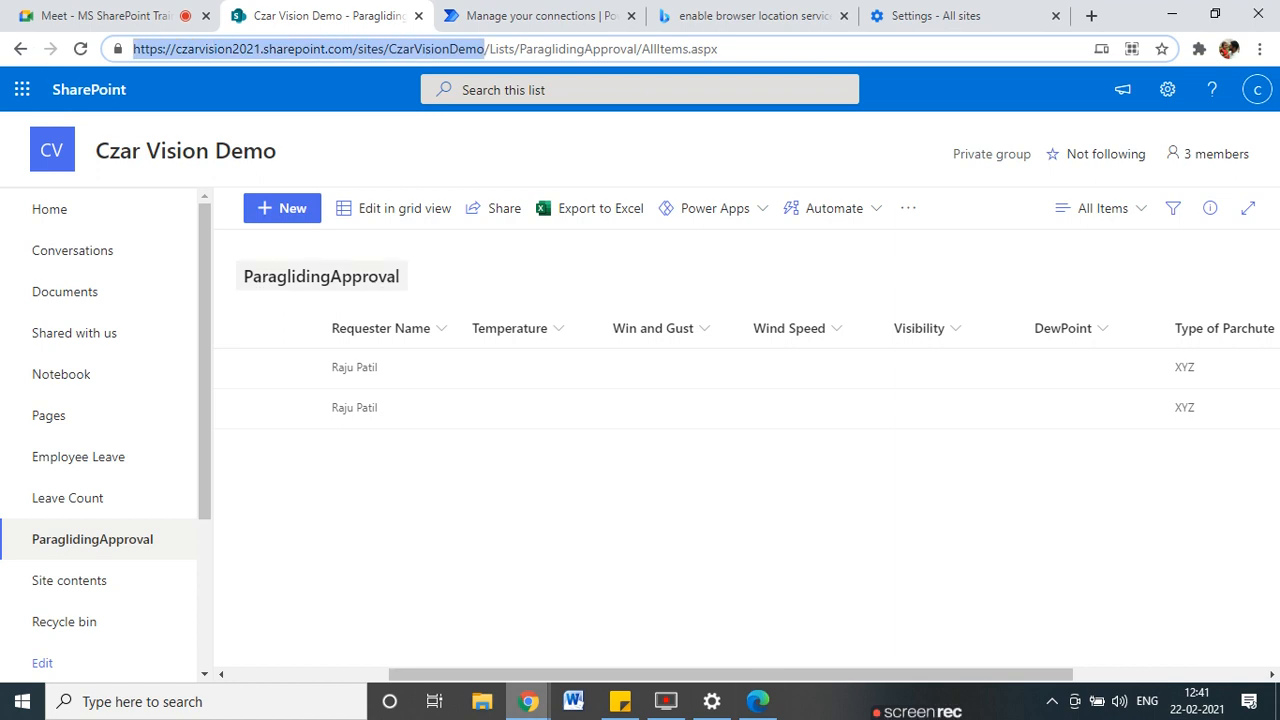
Load the Czar Vision Demo site in Edge, skip security setup and stay signed in.
left_click(757, 702)
left_click(459, 48)
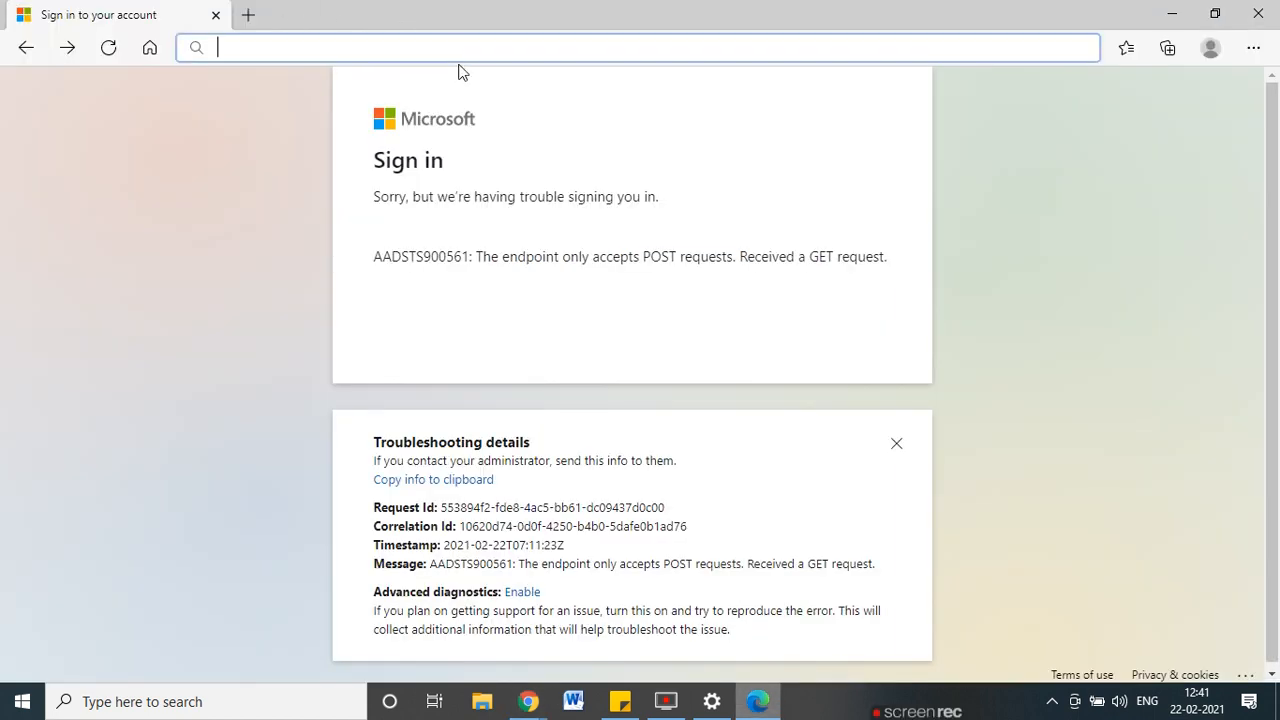
key("ctrl+v")
key("Return")
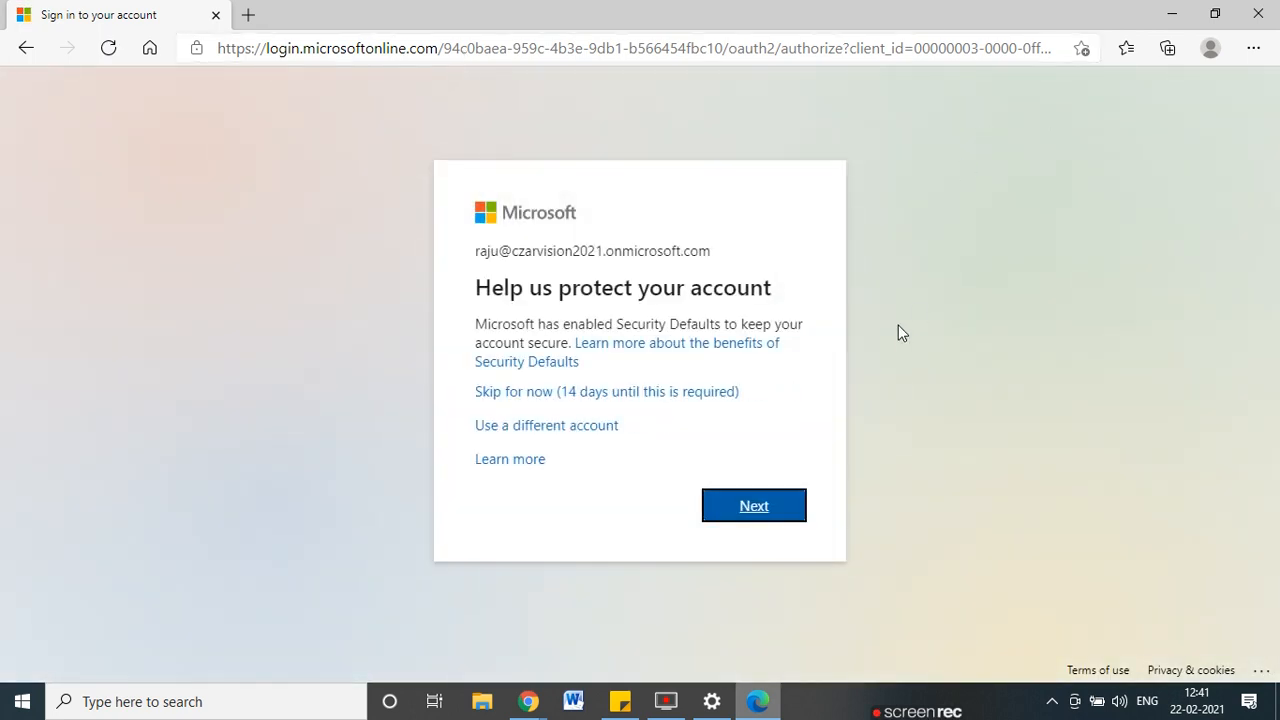
left_click(519, 393)
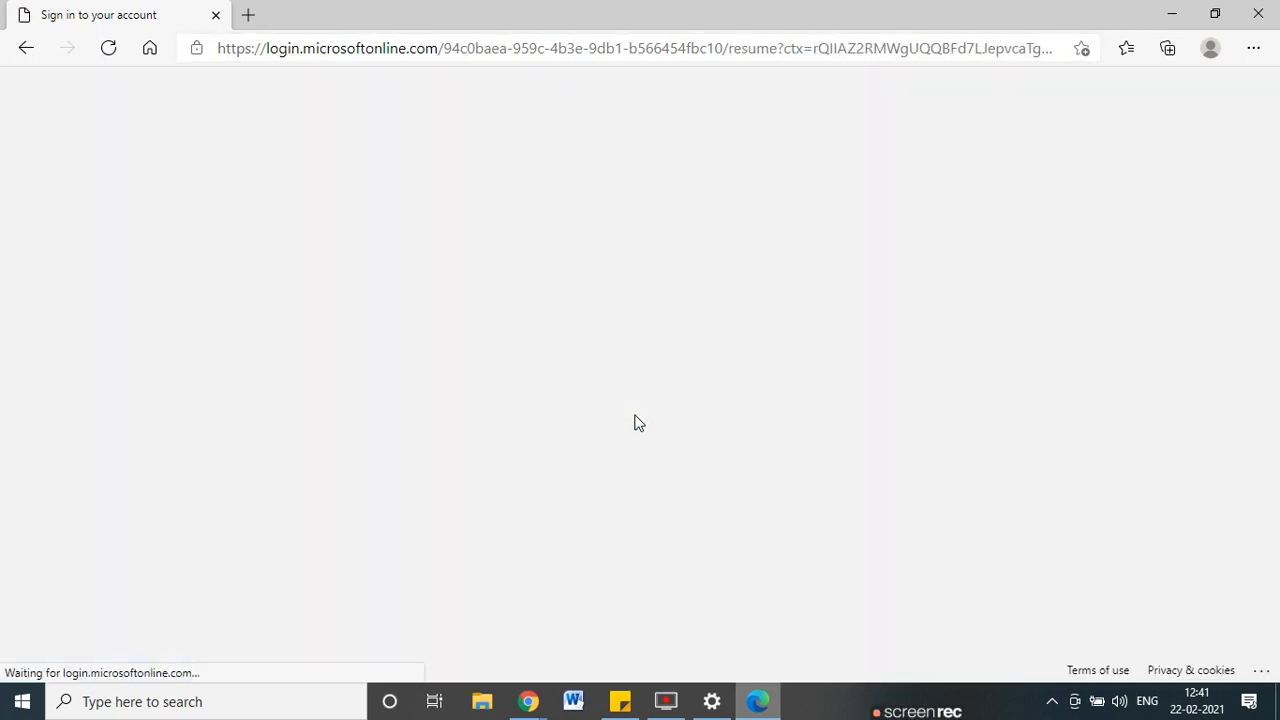
left_click(740, 468)
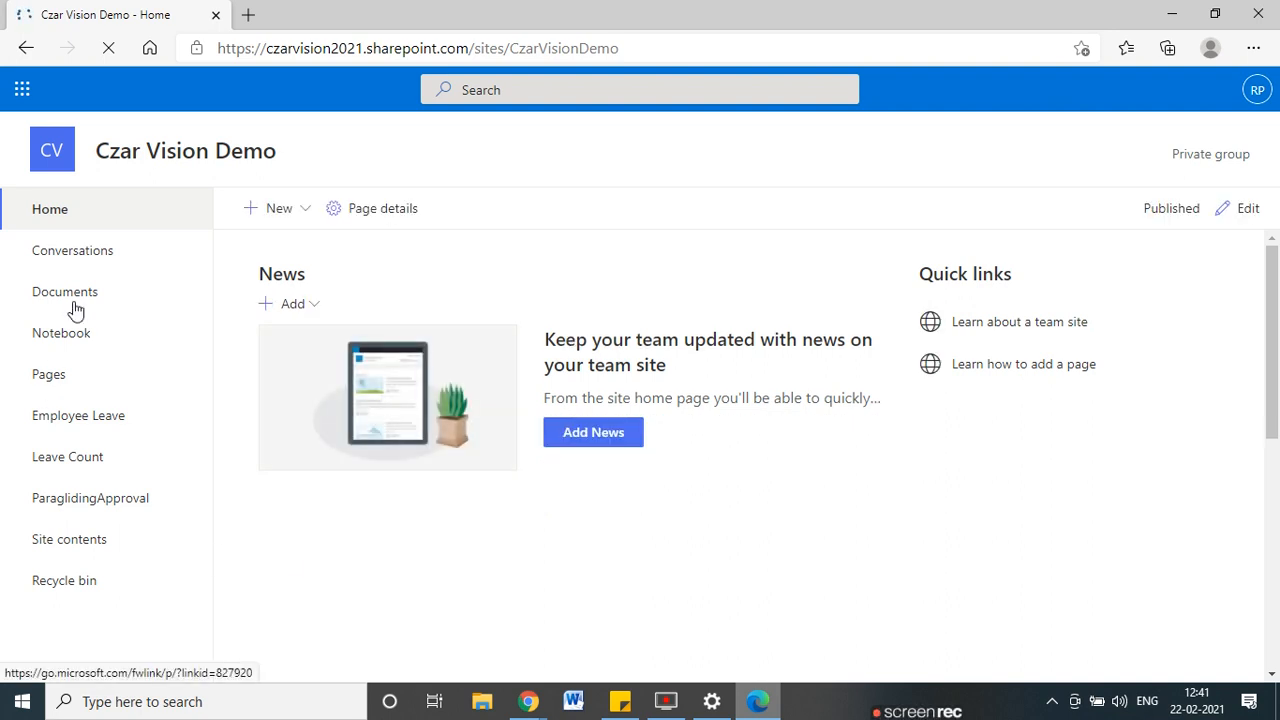
Open the ParaglidingApproval list and choose Automate > Power Automate > See your flows.
left_click(45, 500)
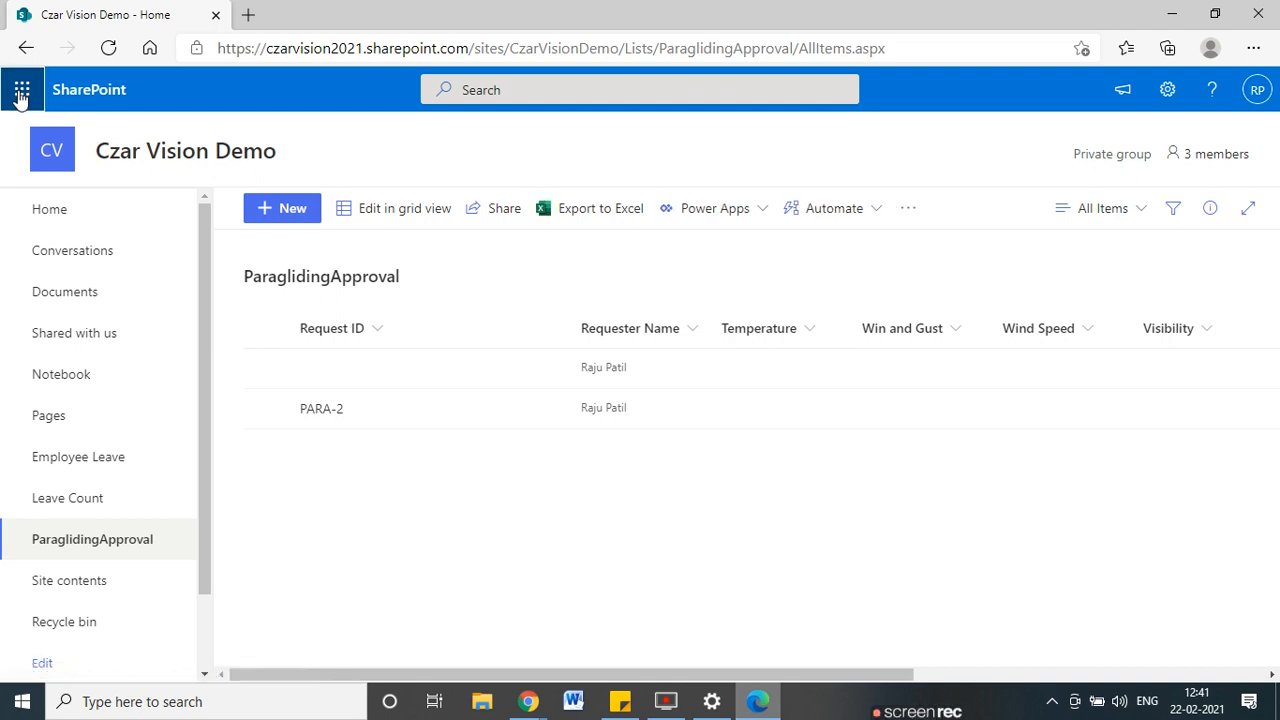
left_click(21, 92)
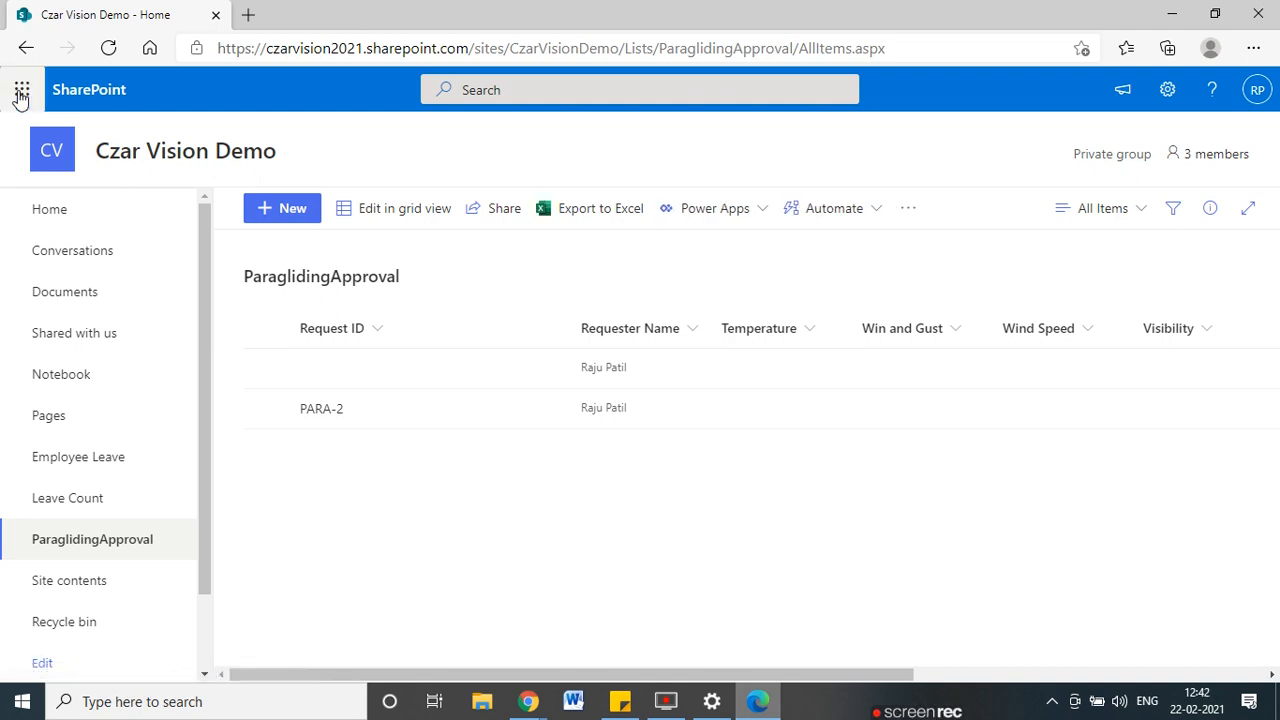
left_click(875, 218)
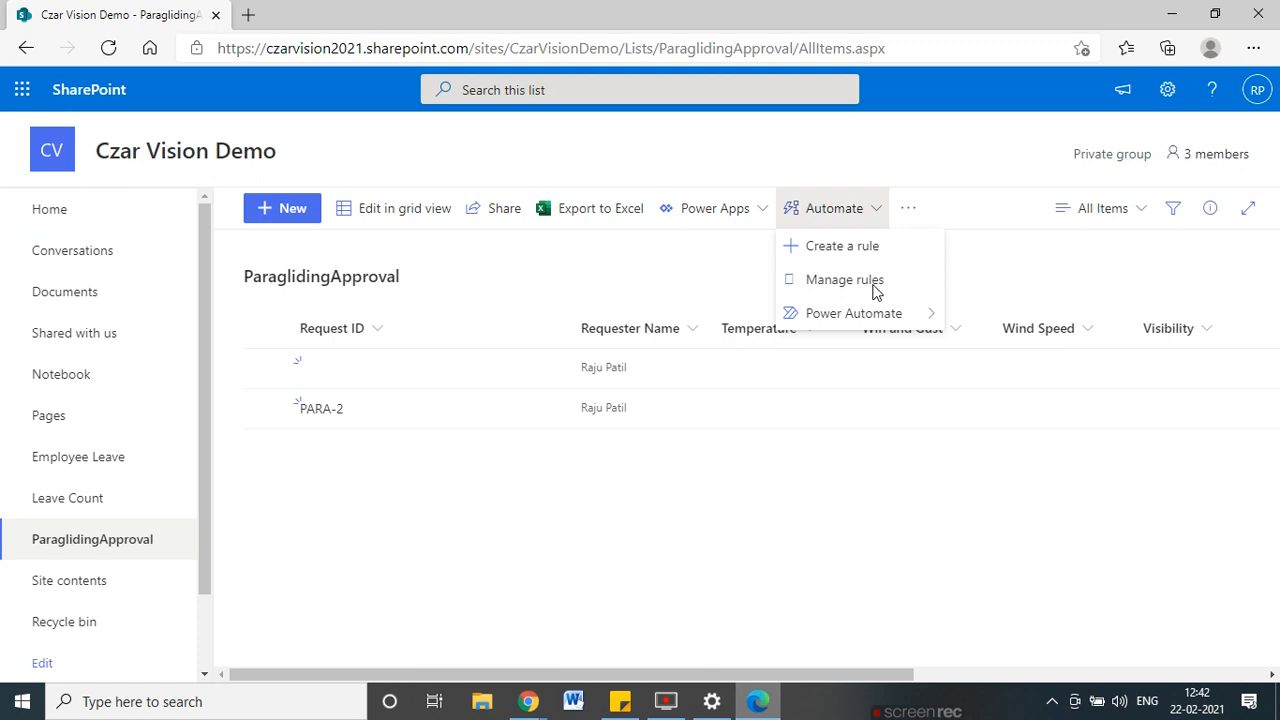
mouse_move(894, 318)
left_click(1025, 350)
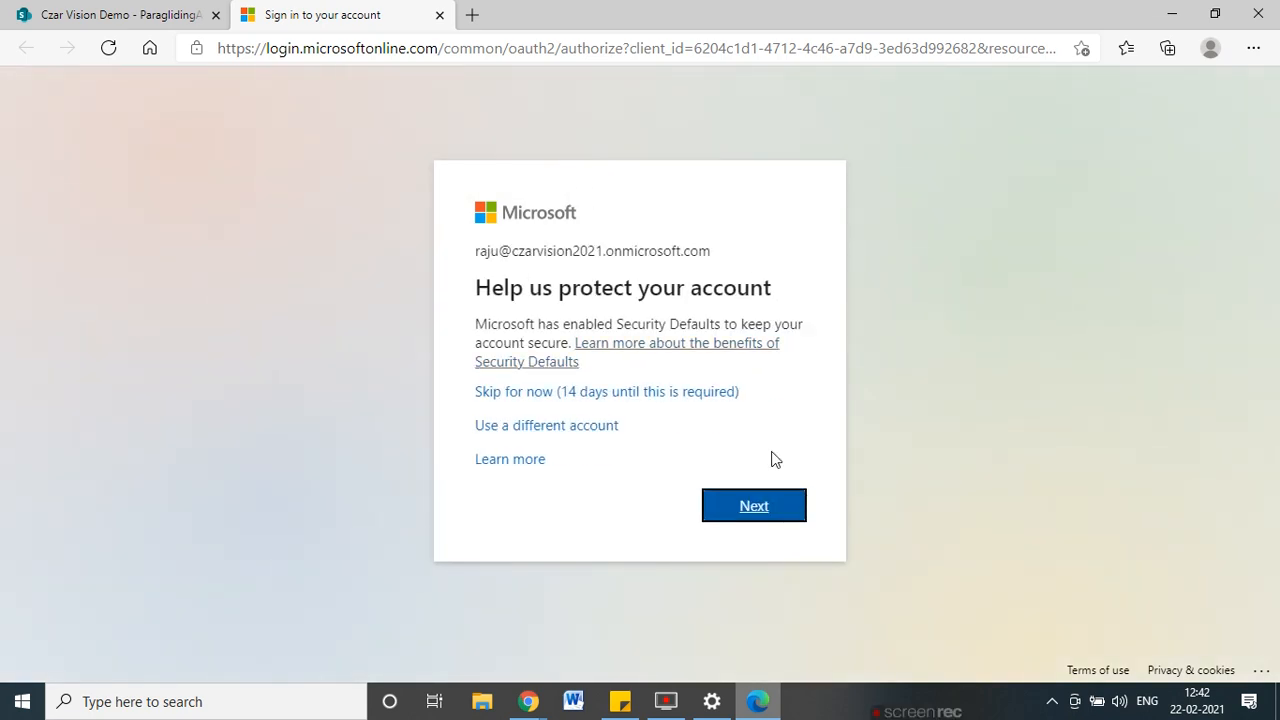
Skip the security prompt and get past Power Automate's welcome to My flows.
left_click(660, 393)
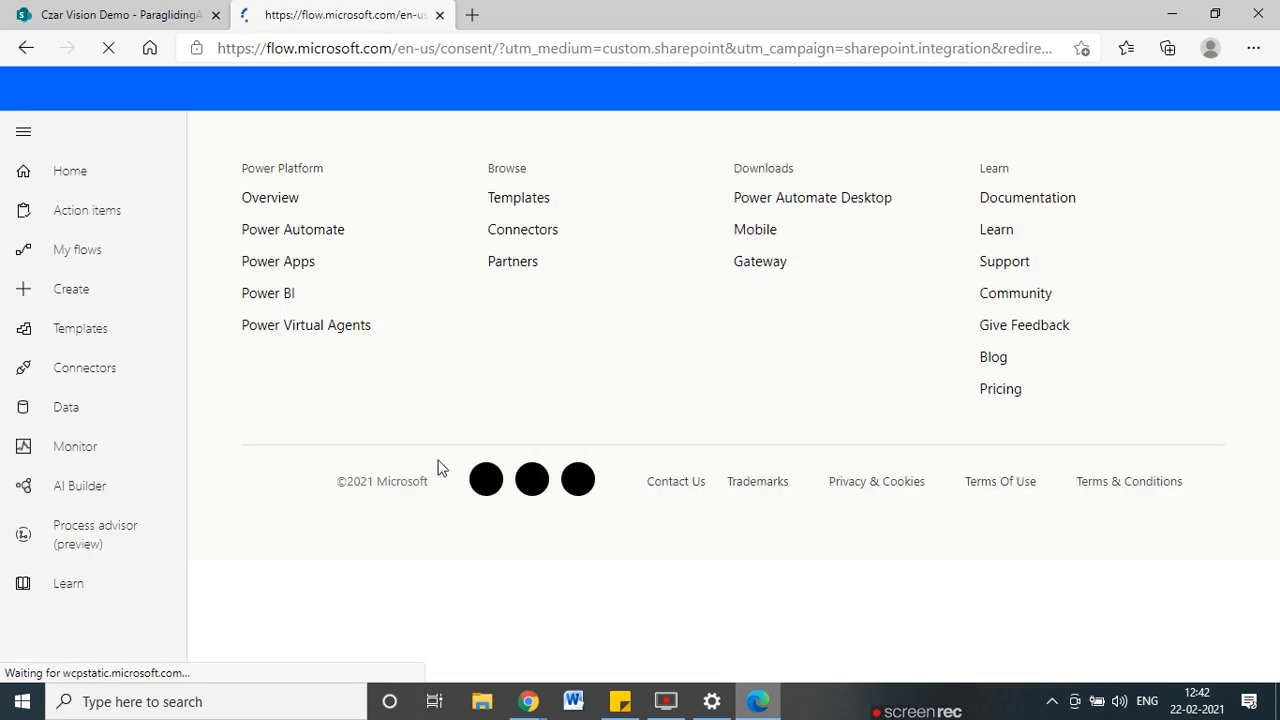
left_click(68, 255)
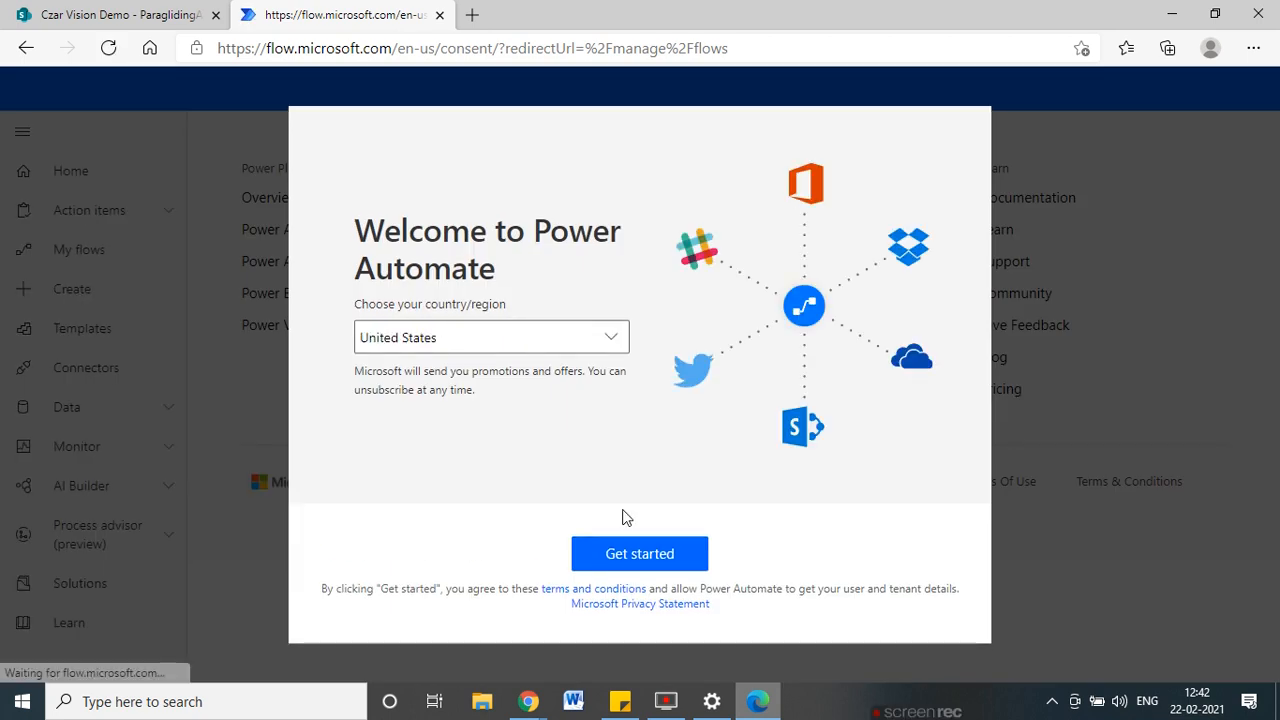
left_click(640, 548)
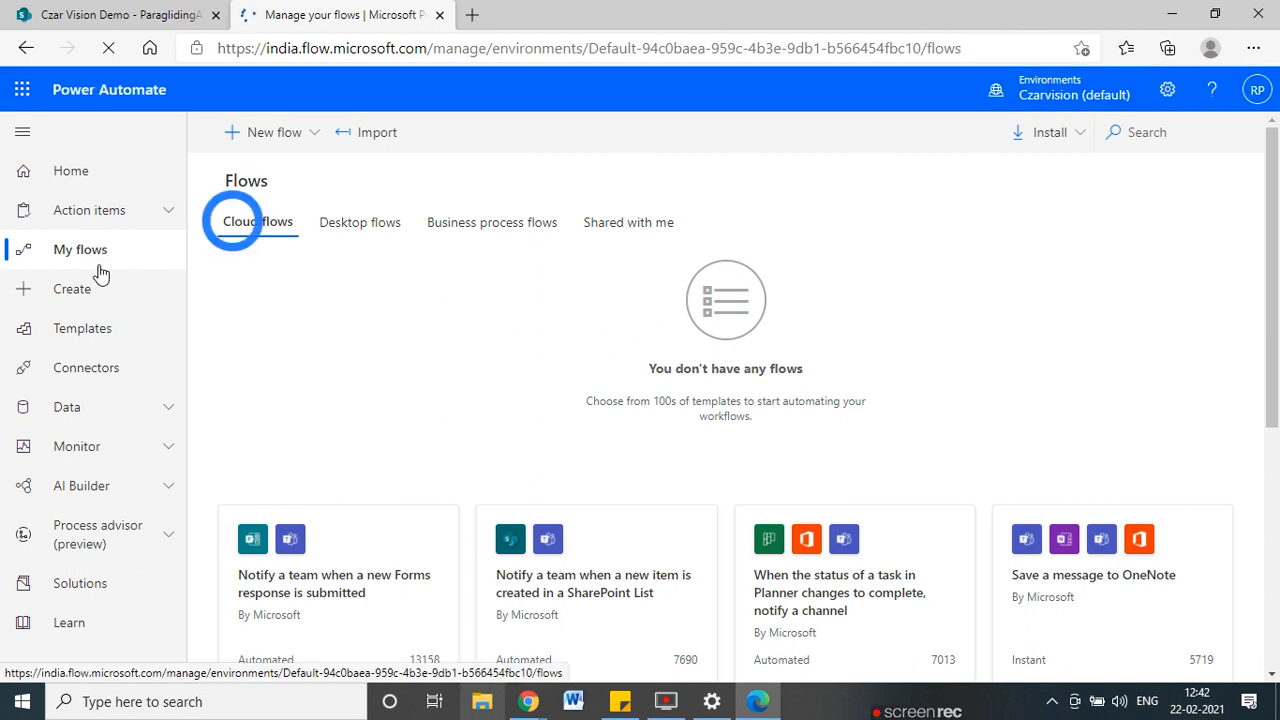
Add the colleague as an owner of Paragliding Approval Flow, sharing its connections.
left_click(1171, 11)
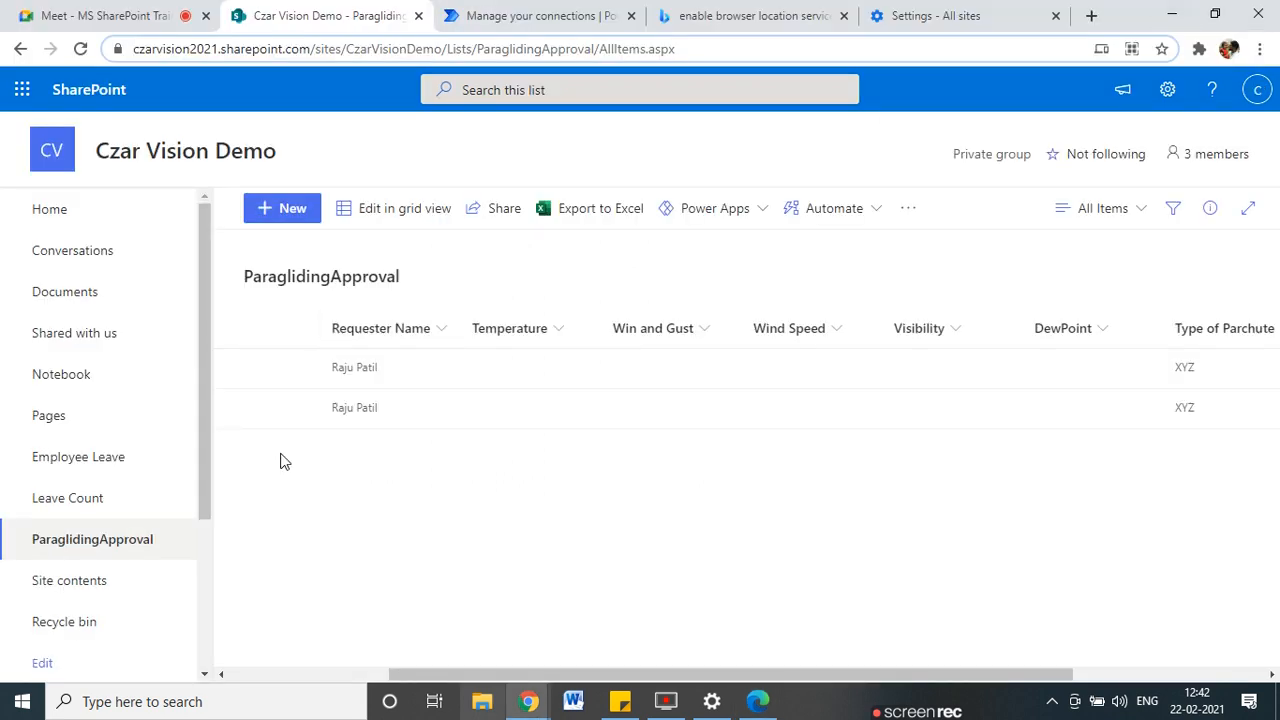
left_click(540, 15)
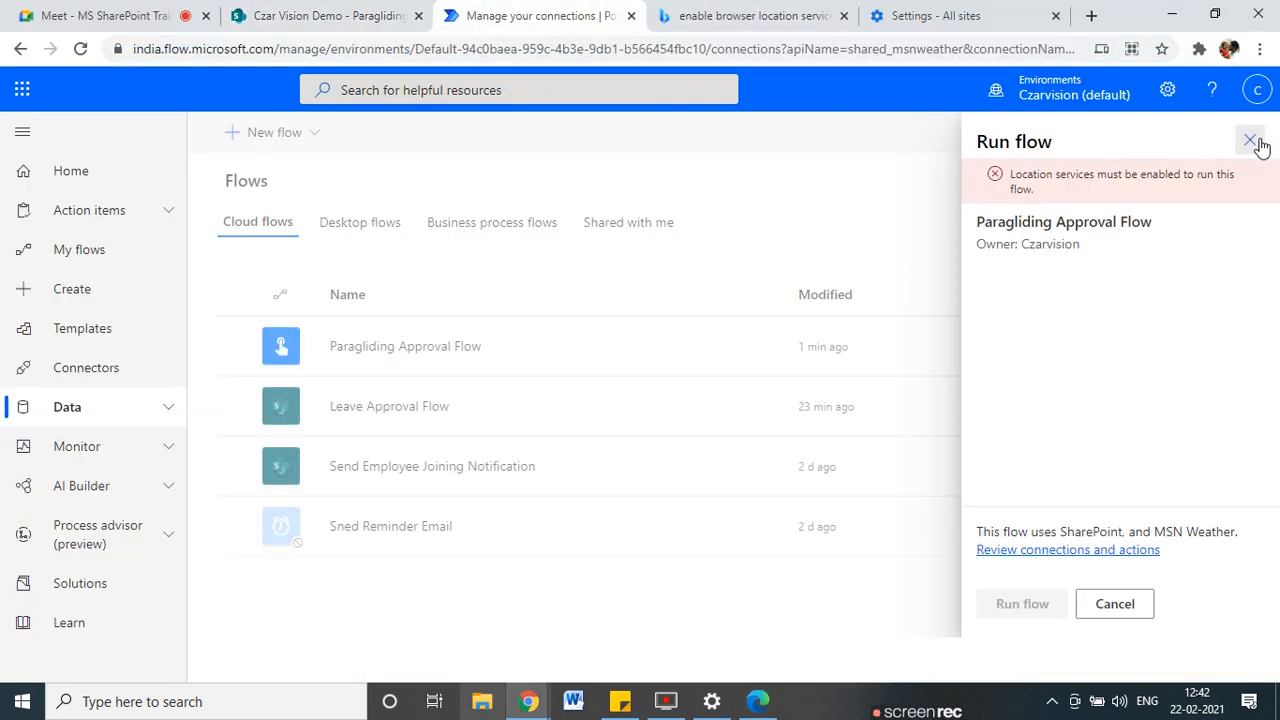
left_click(1251, 141)
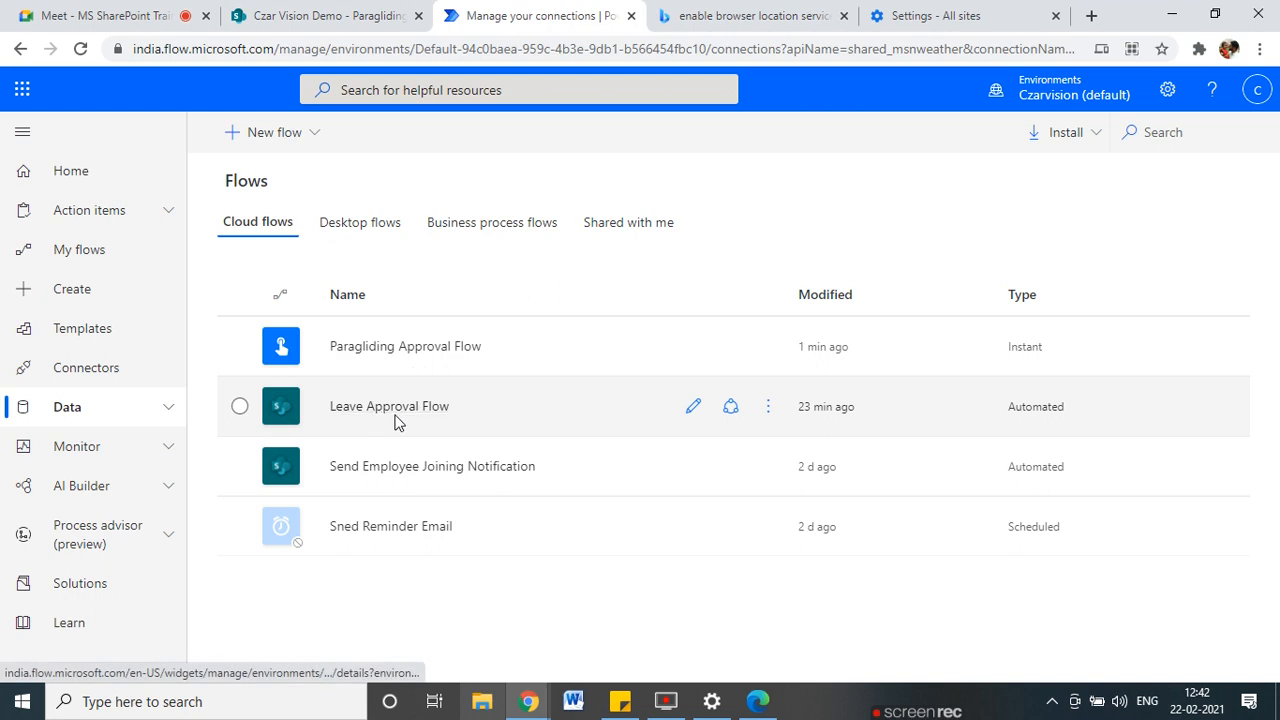
left_click(731, 350)
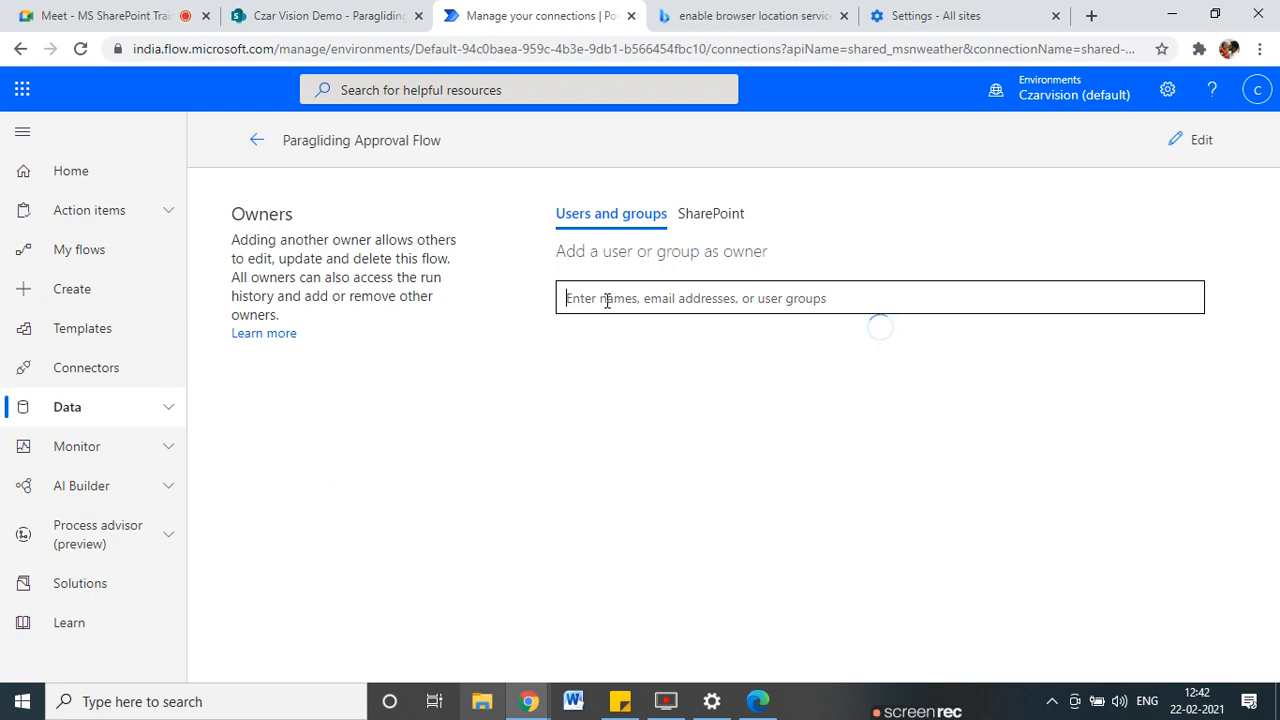
type("raju")
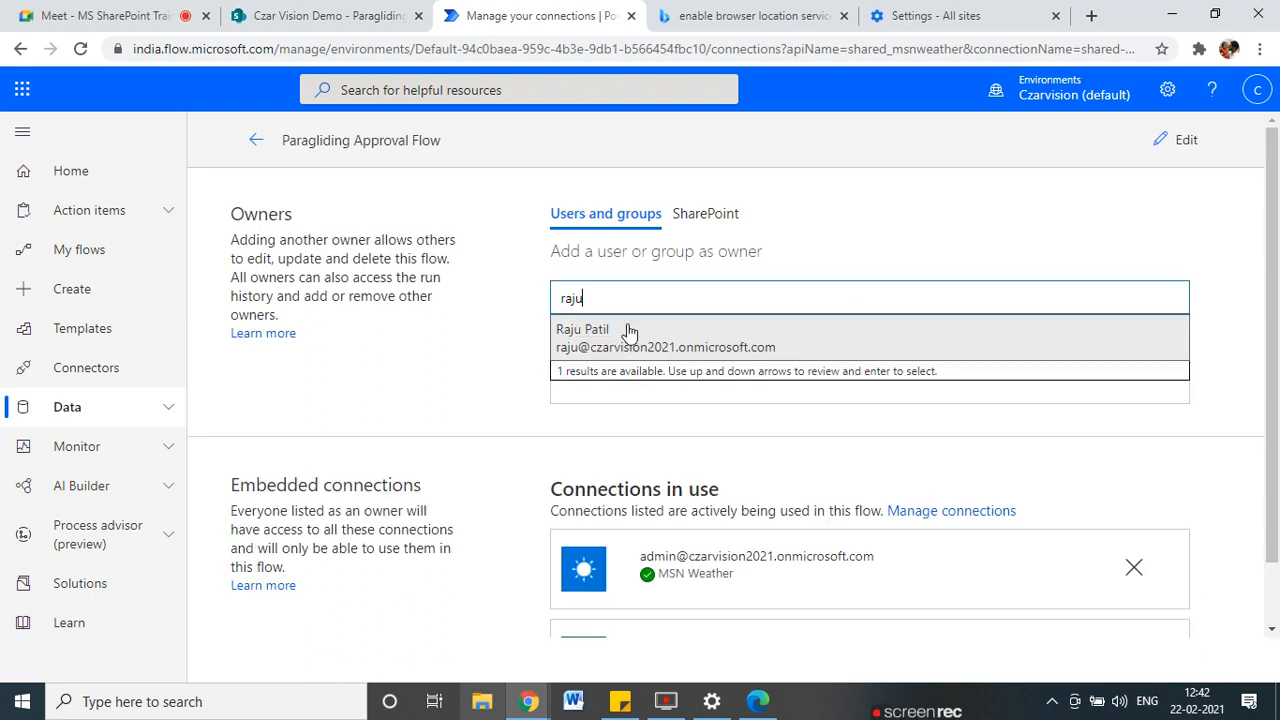
left_click(590, 345)
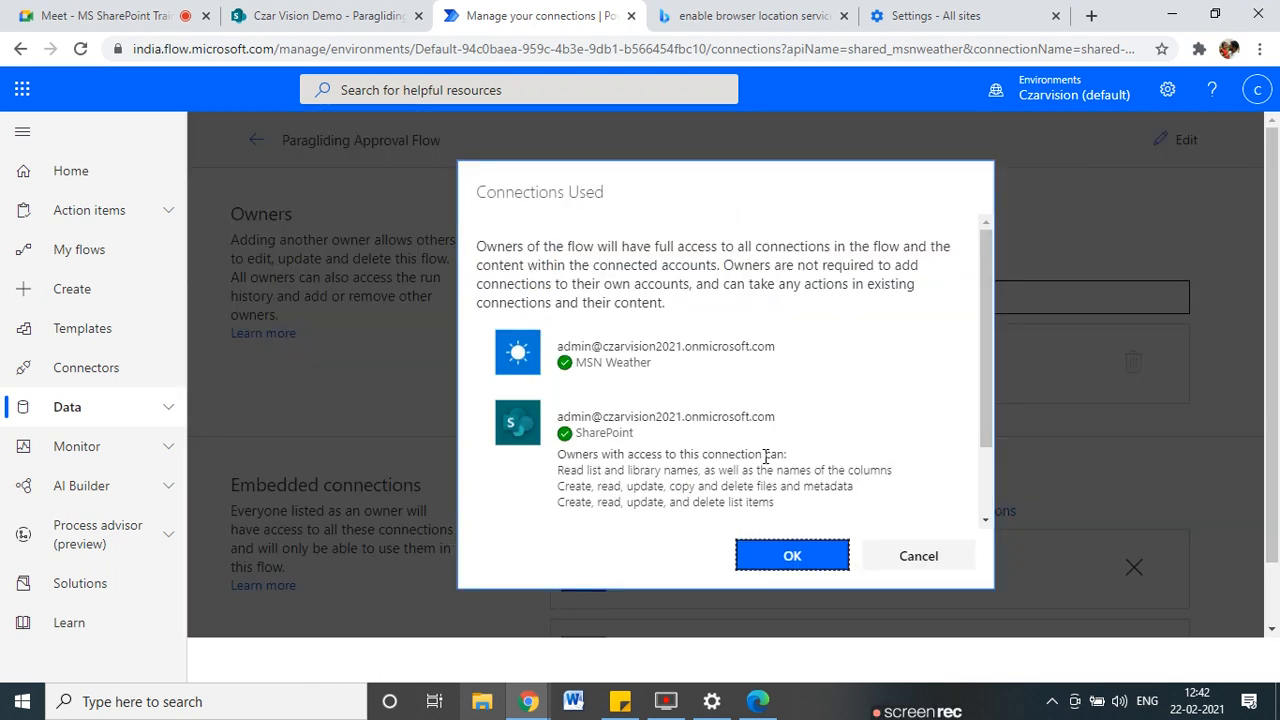
left_click(822, 557)
scroll(560, 480, "down", 2)
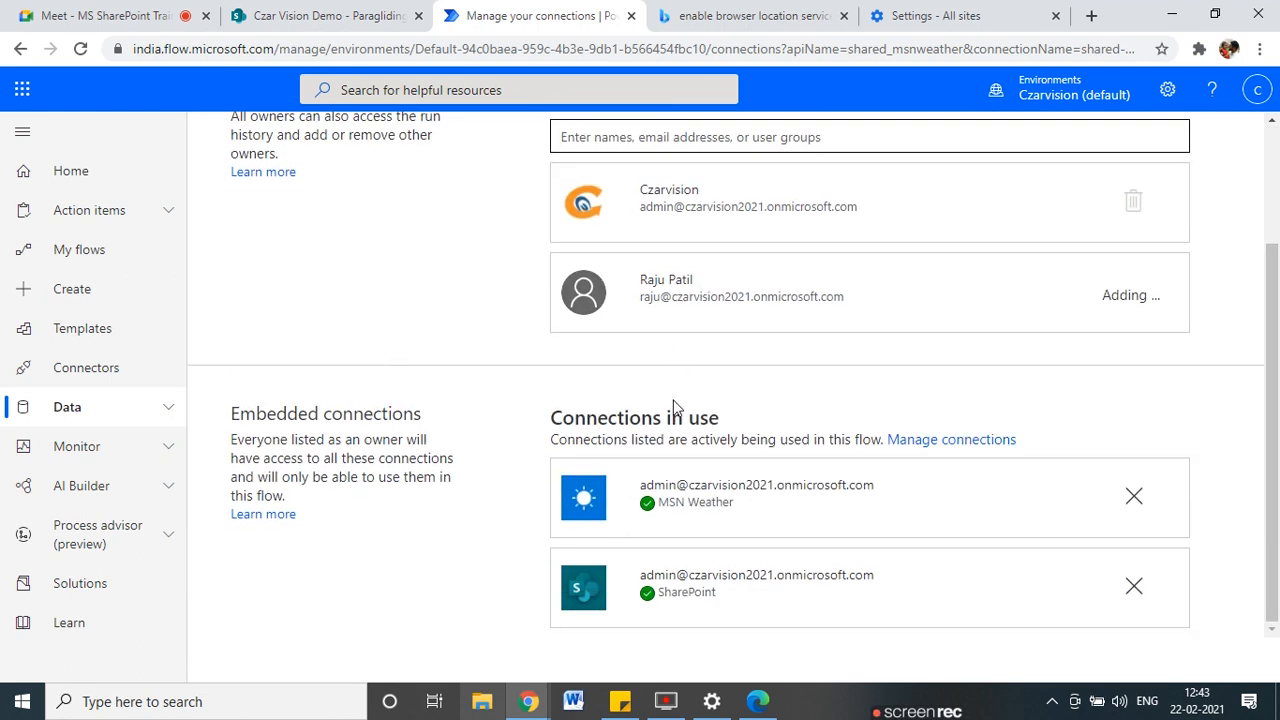
left_click_drag(1276, 447, 1277, 330)
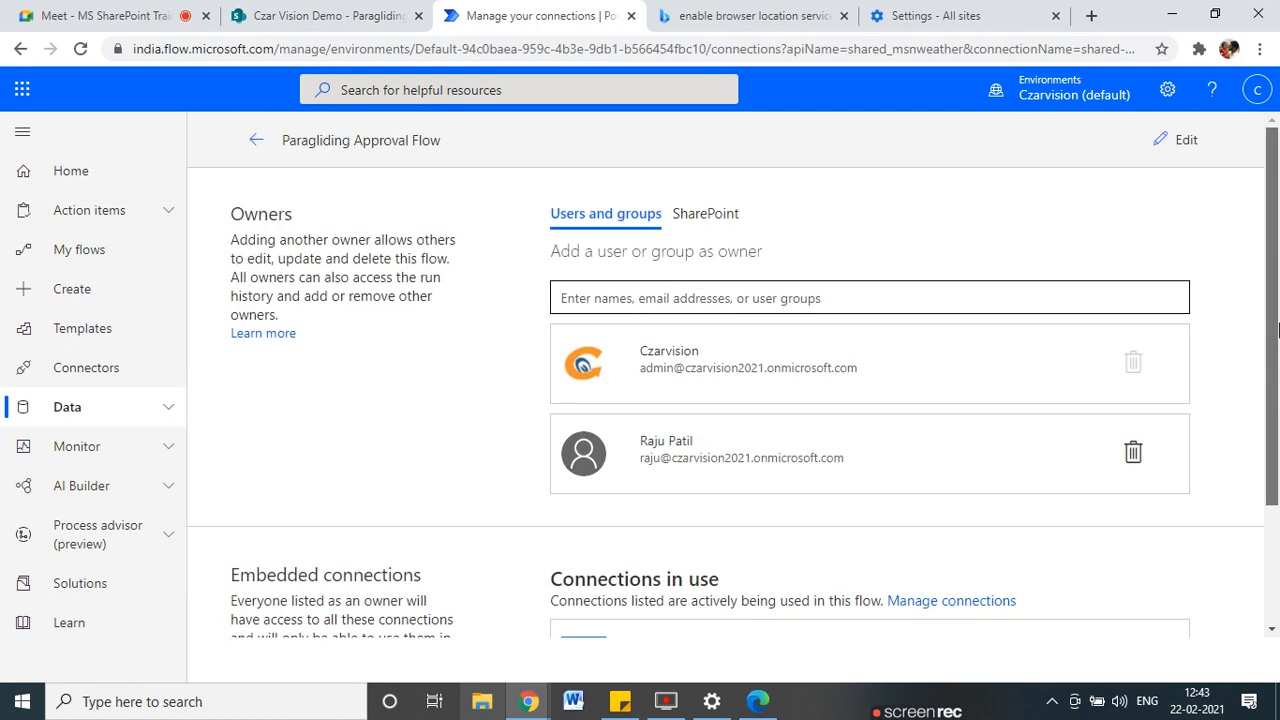
left_click_drag(1277, 377, 1277, 493)
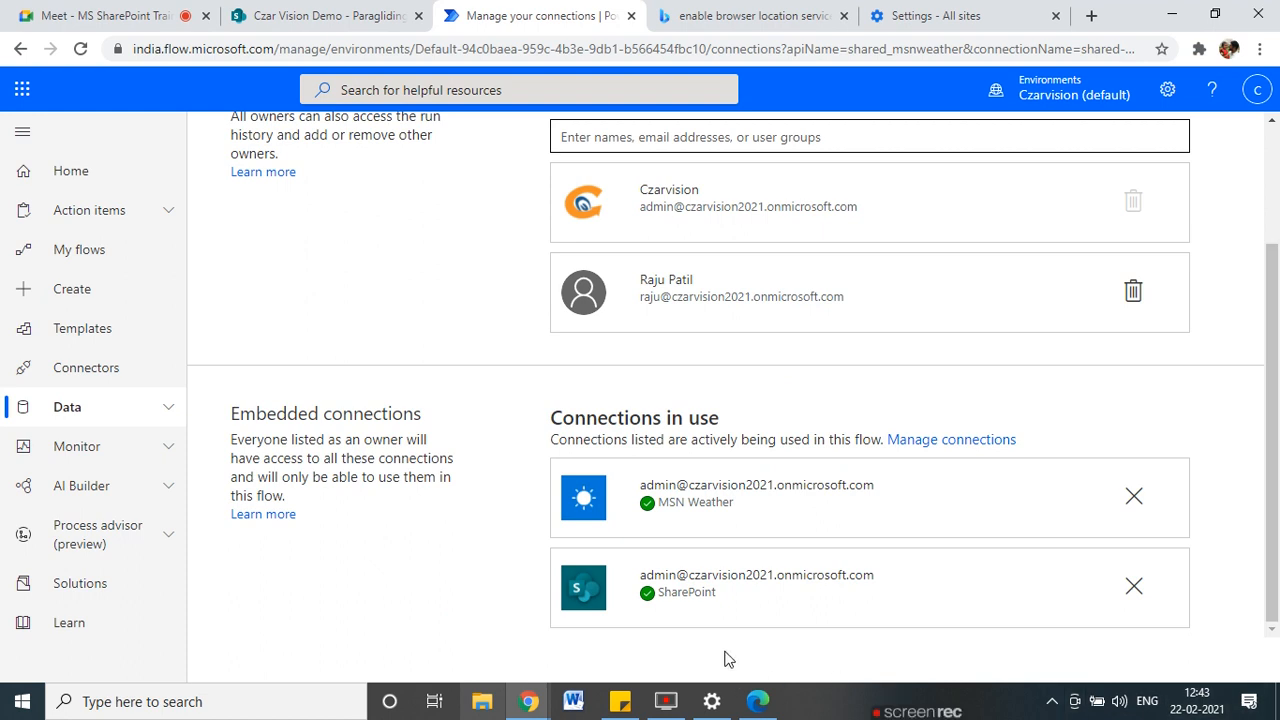
scroll(474, 428, "up", 2)
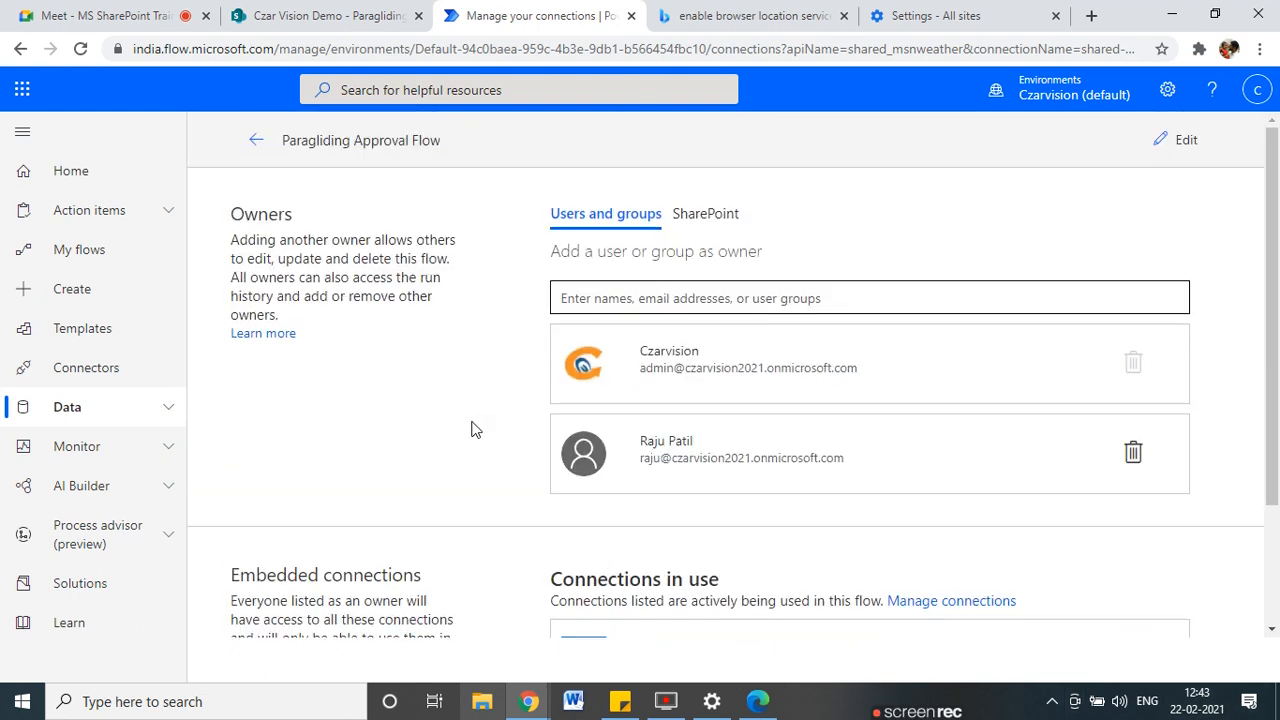
Add the ParaglidingApproval list on the Czar Vision Demo site as a flow owner.
left_click(690, 214)
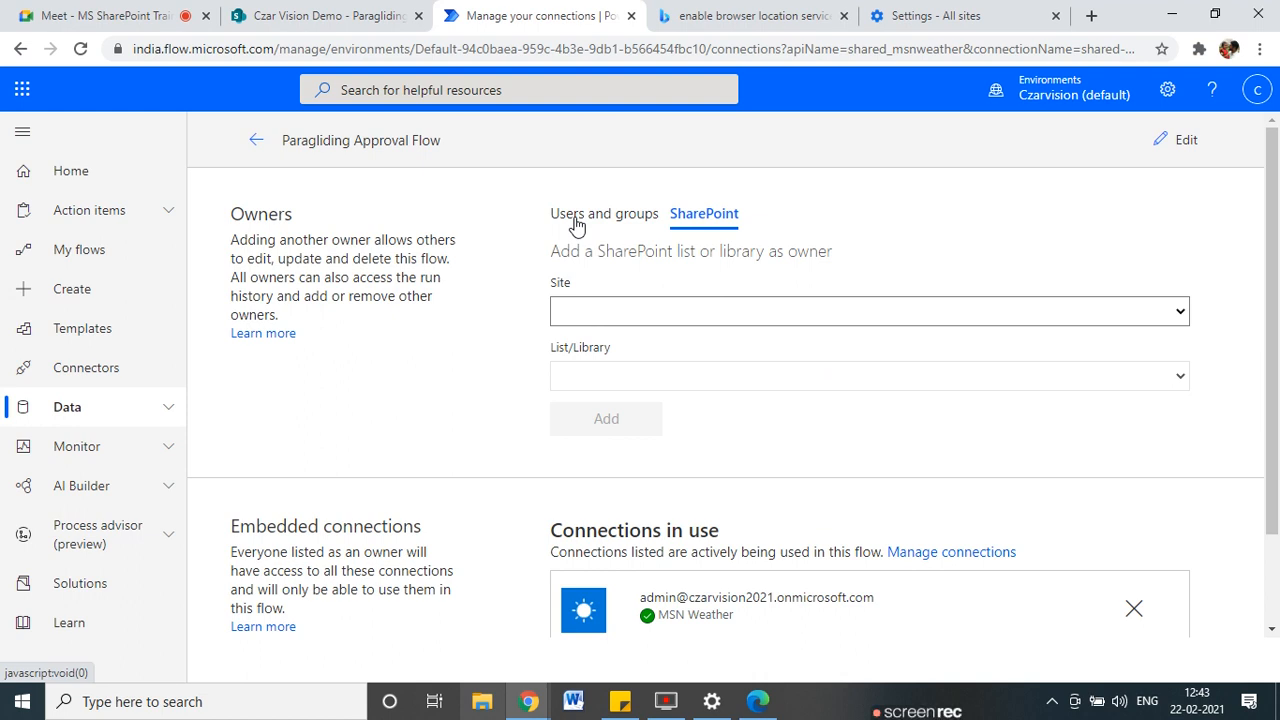
left_click(610, 315)
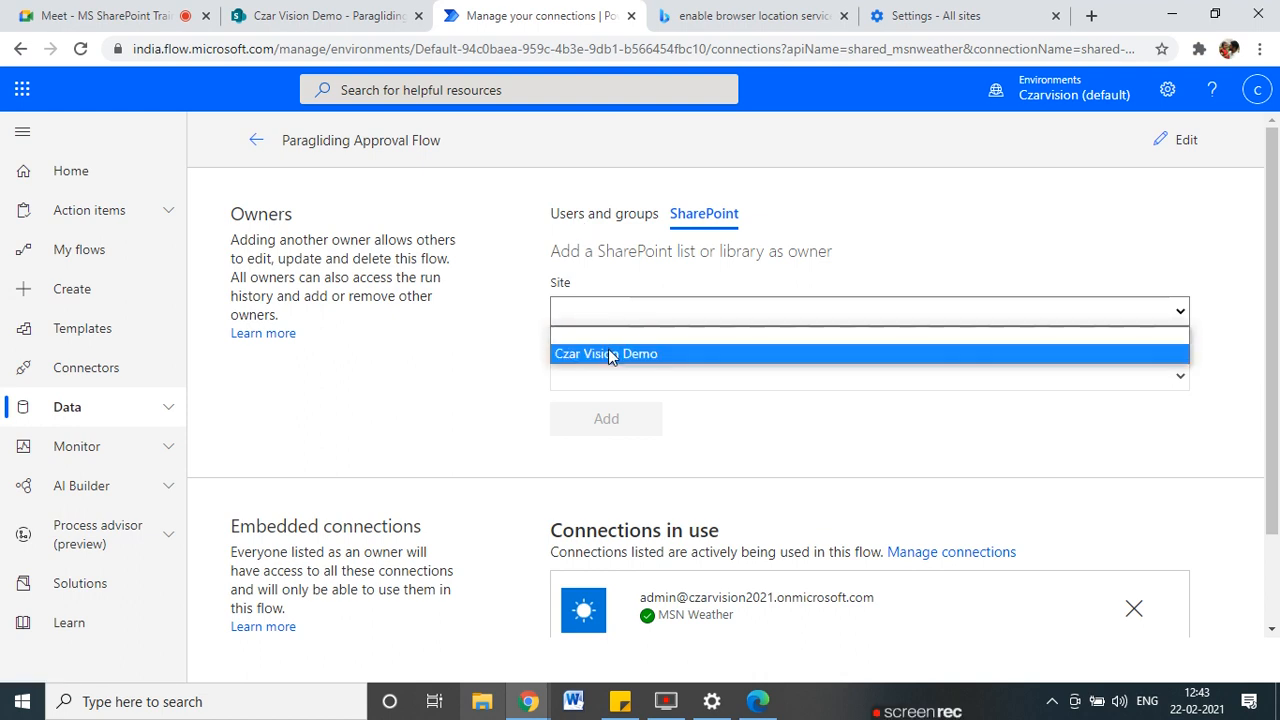
left_click(610, 354)
left_click(597, 376)
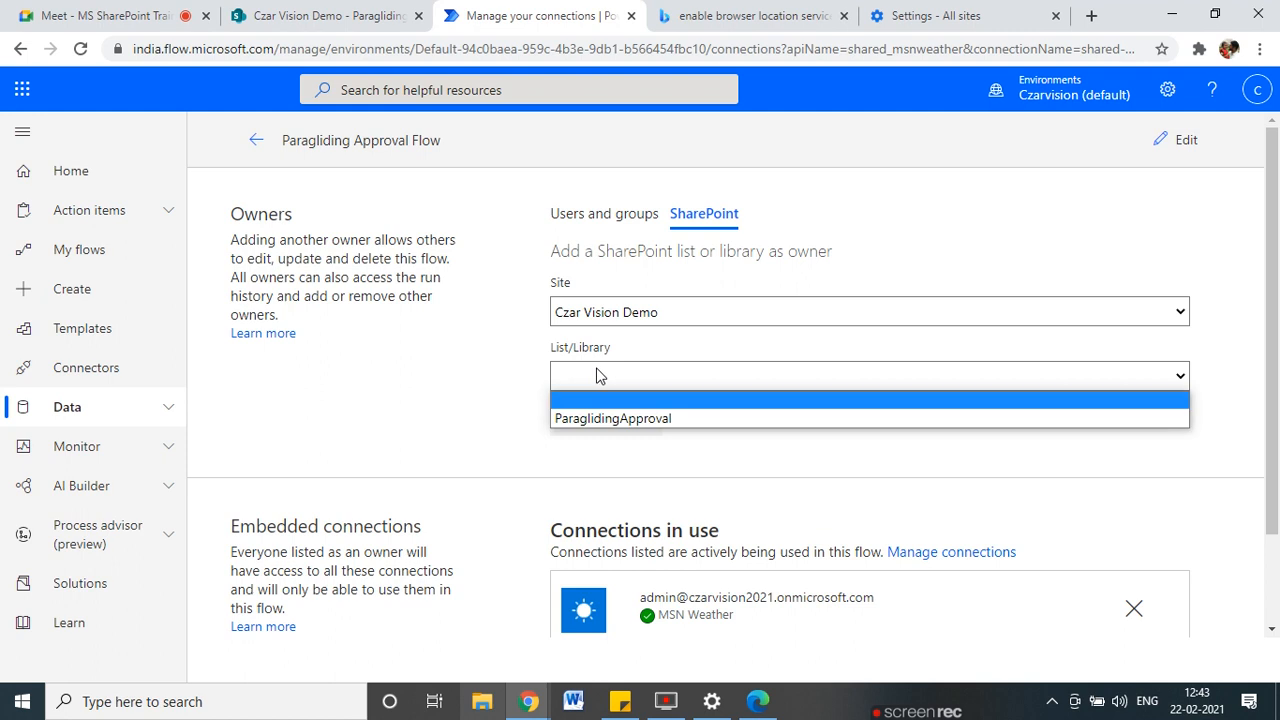
left_click(600, 417)
left_click(606, 420)
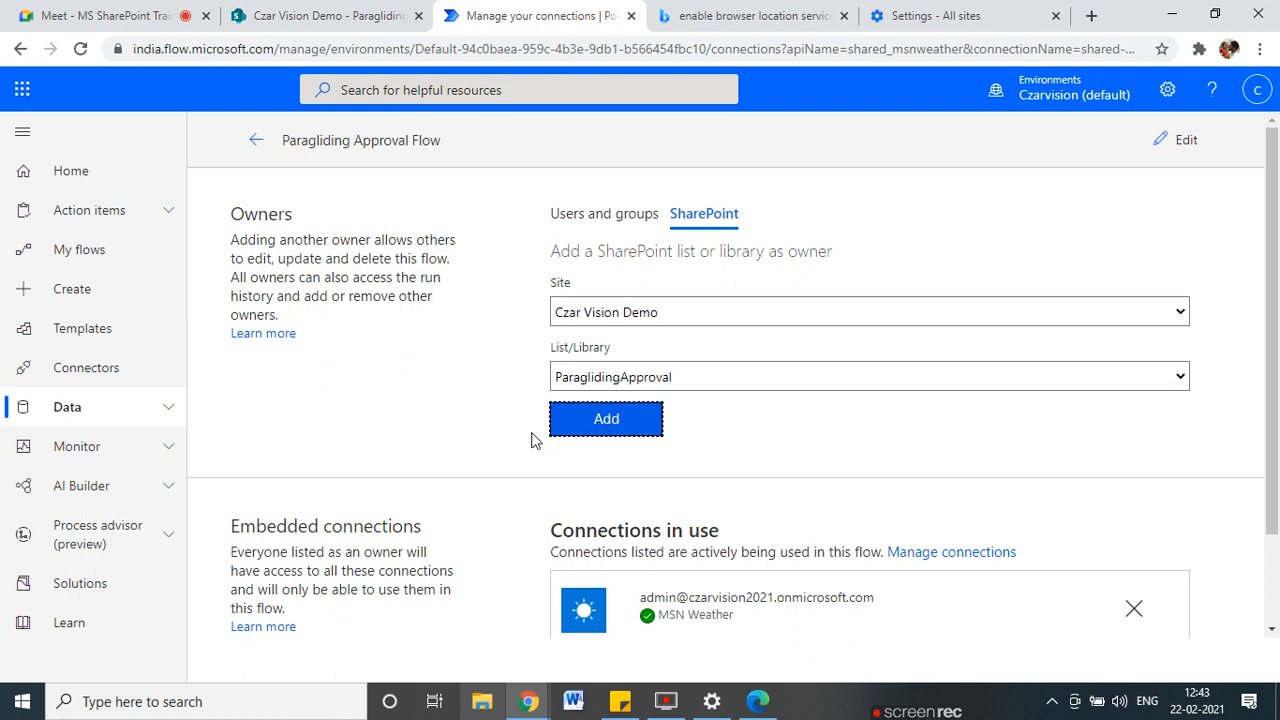
scroll(340, 416, "down", 2)
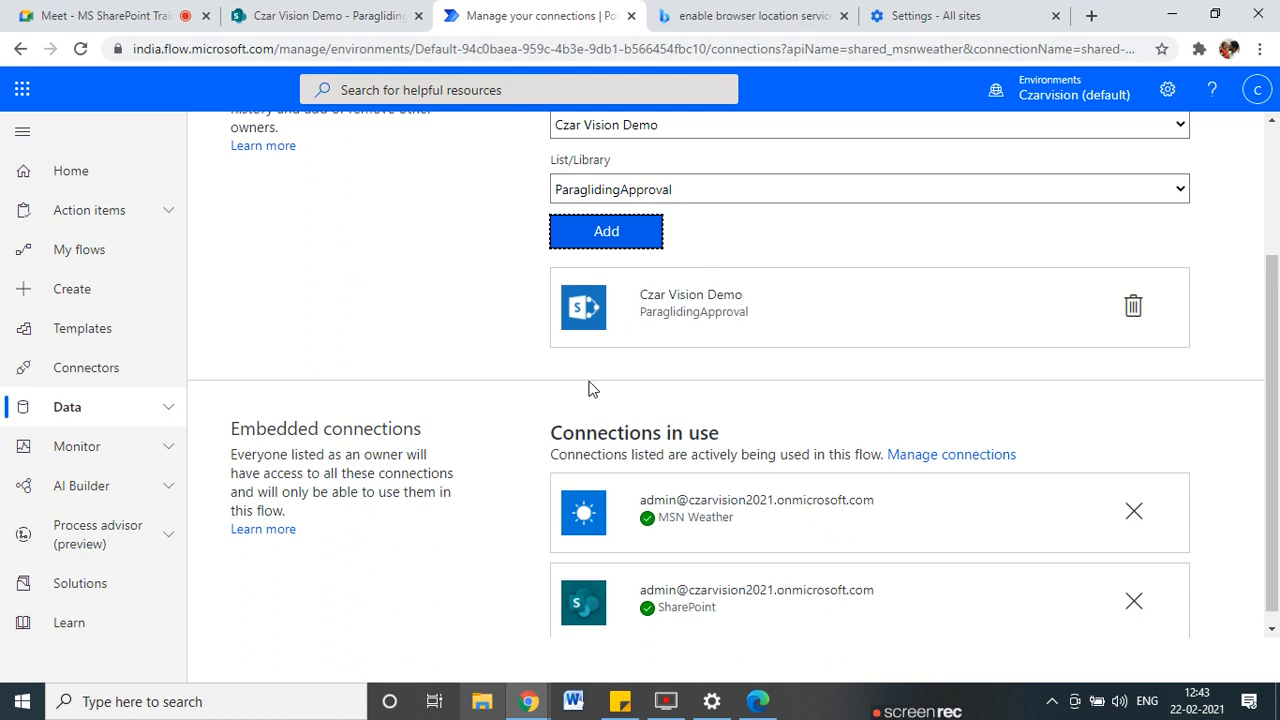
scroll(613, 527, "down", 1)
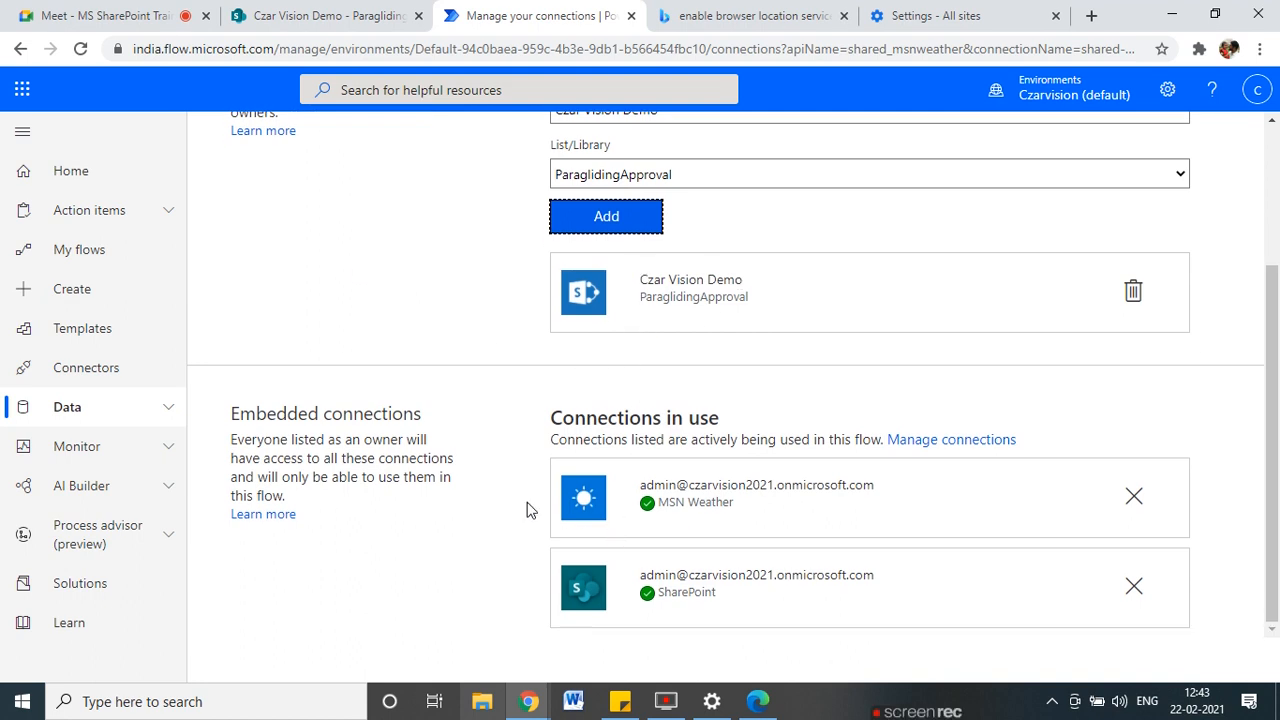
scroll(590, 526, "up", 3)
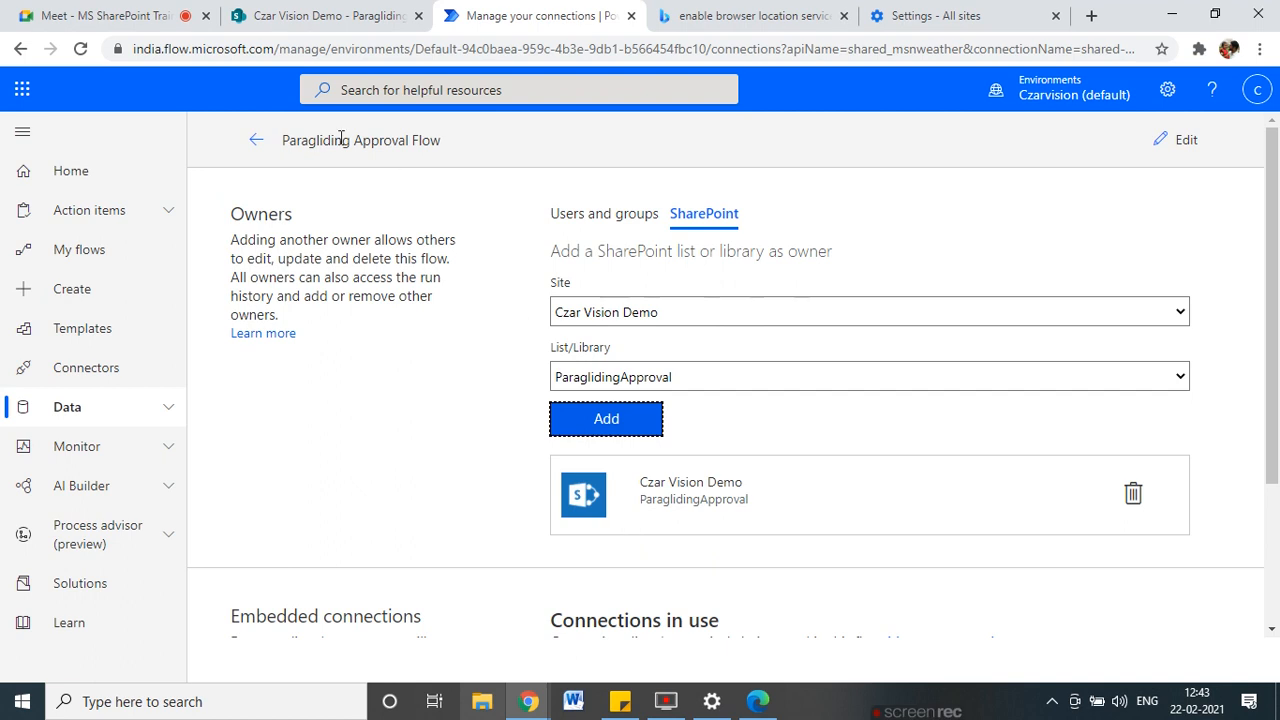
Open the flow in the editor, then leave without saving back to the flows list.
left_click(1181, 158)
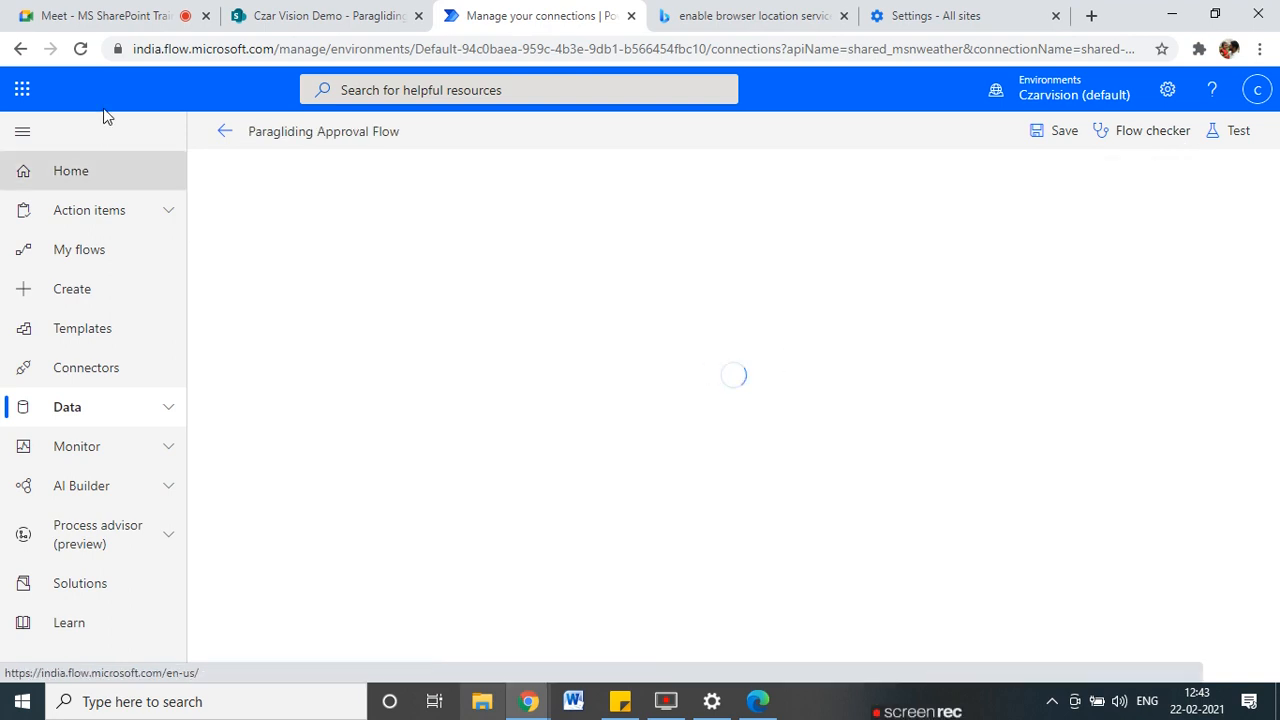
left_click(226, 132)
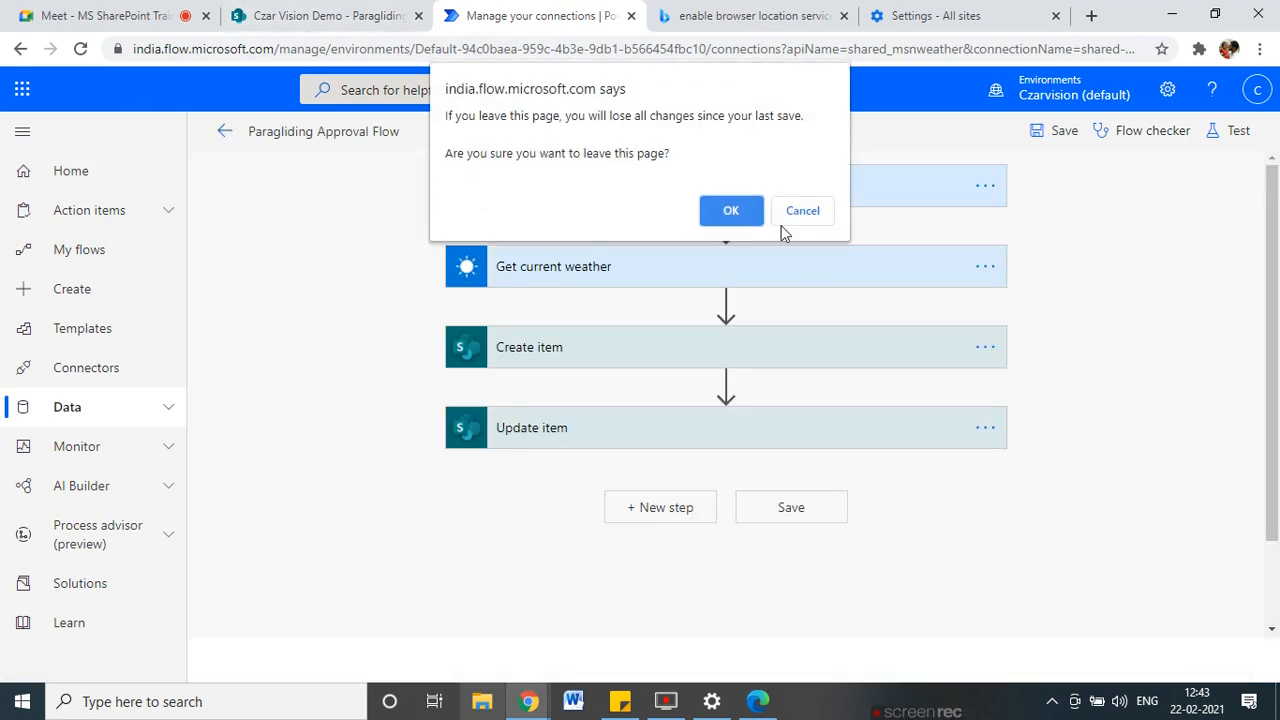
left_click(743, 207)
left_click(265, 132)
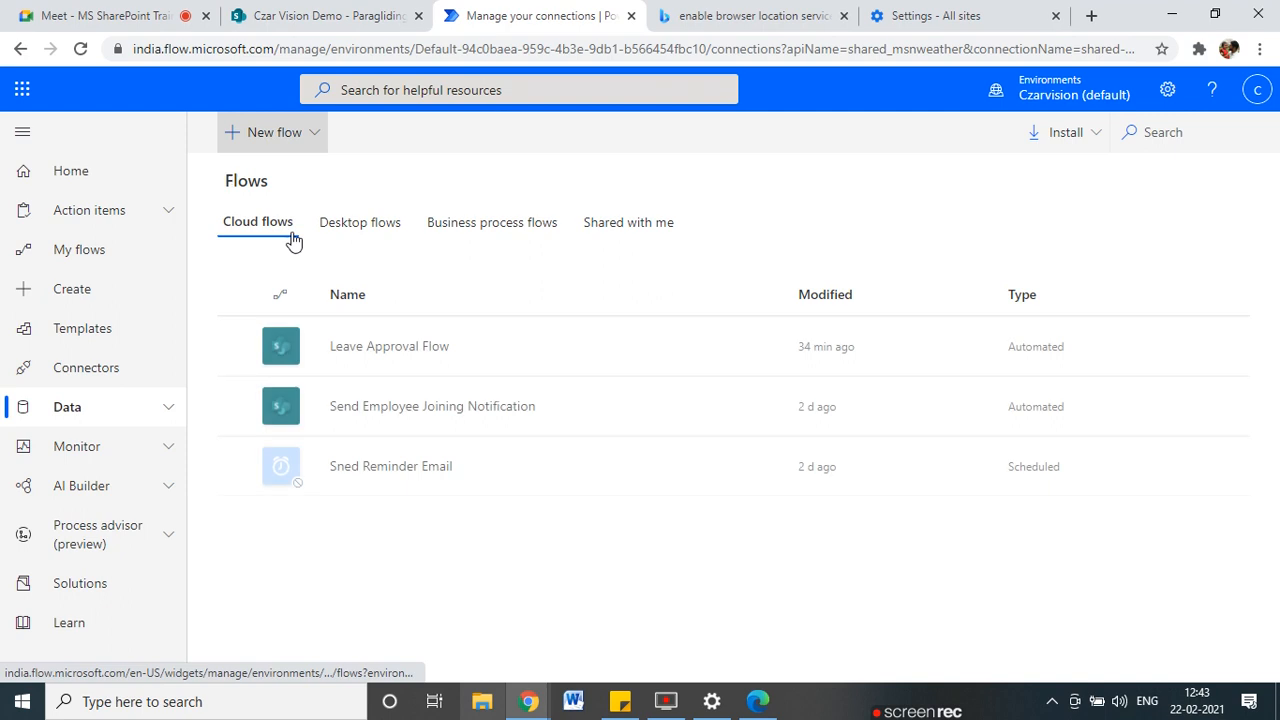
Share Leave Approval Flow with the colleague as co-owner and return to its details page.
left_click(771, 348)
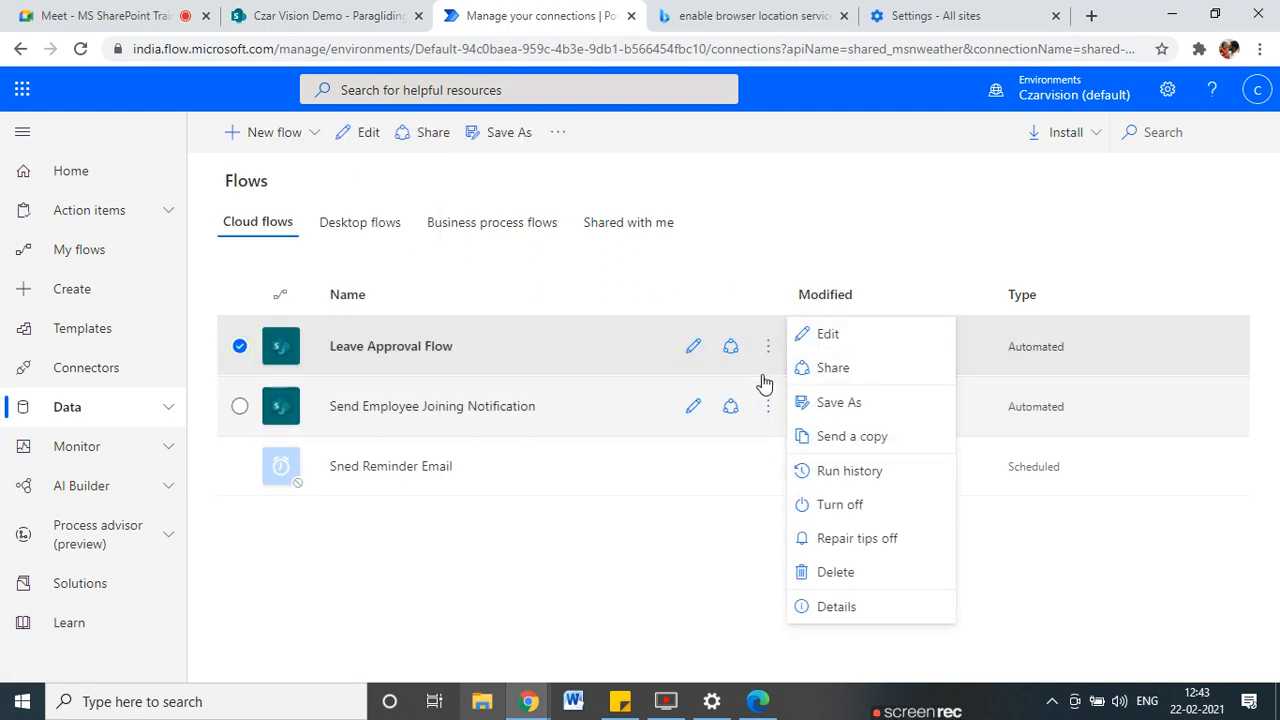
left_click(737, 350)
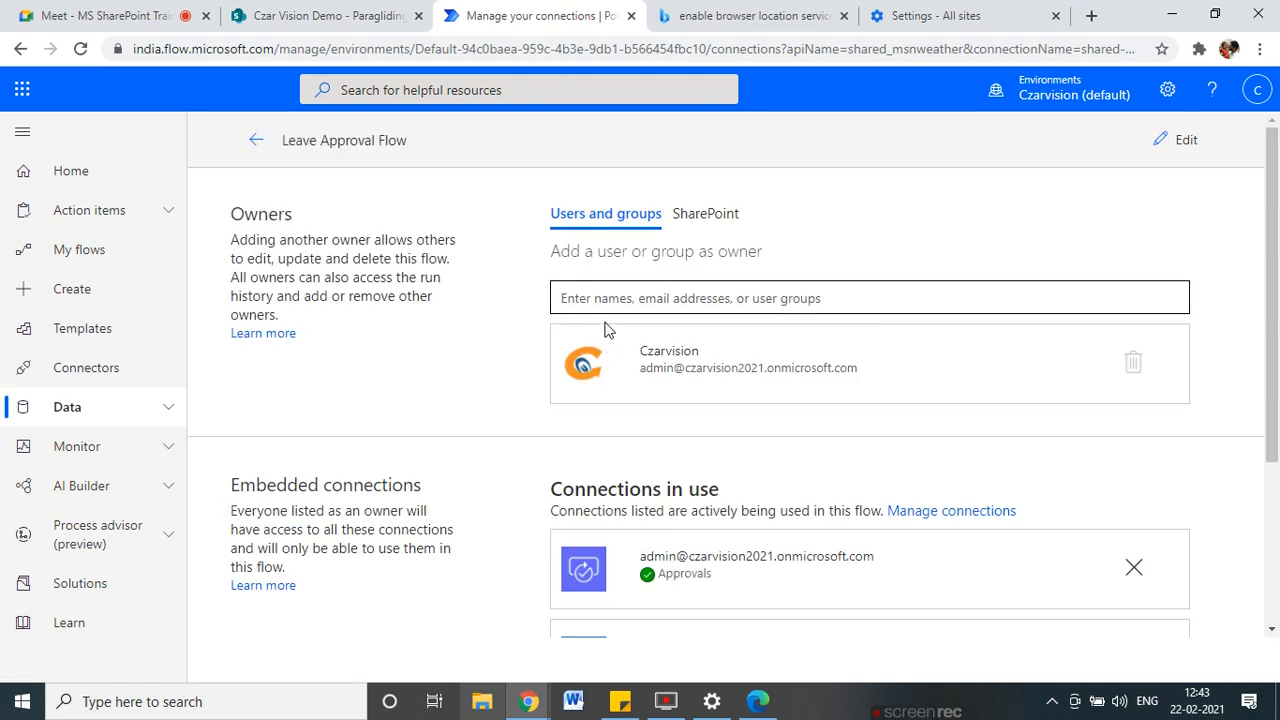
type("ra")
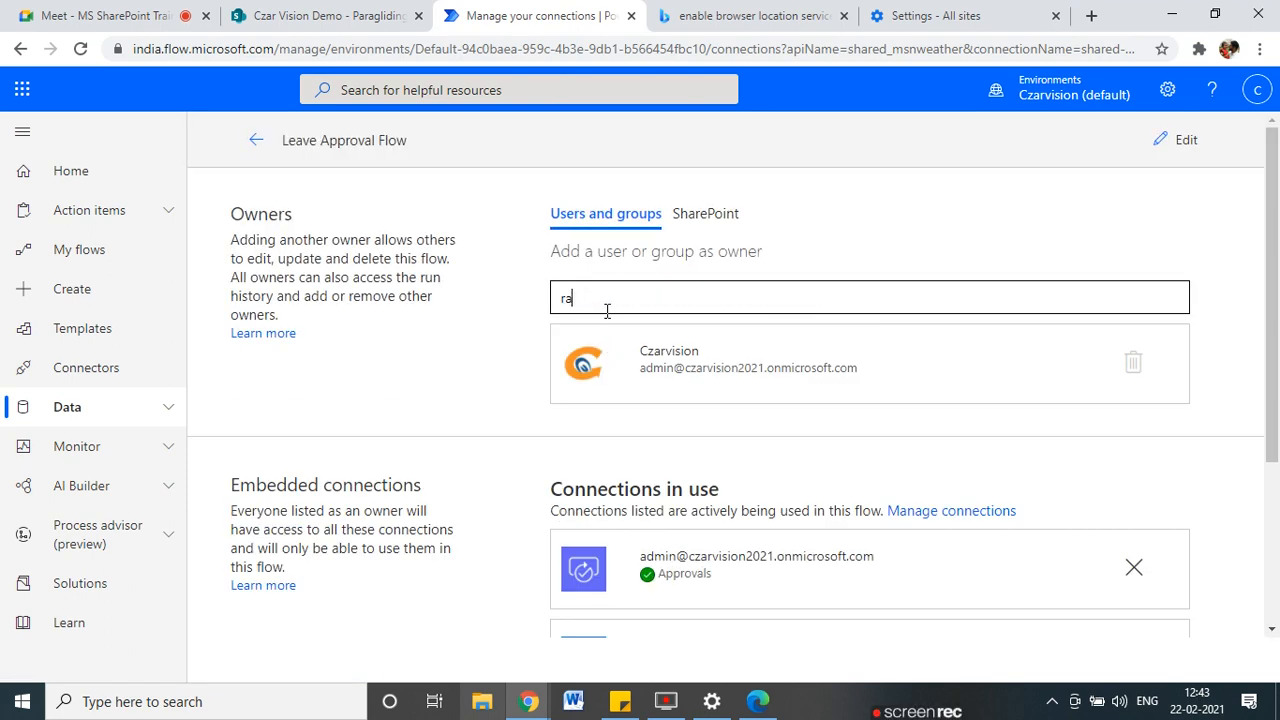
left_click(614, 340)
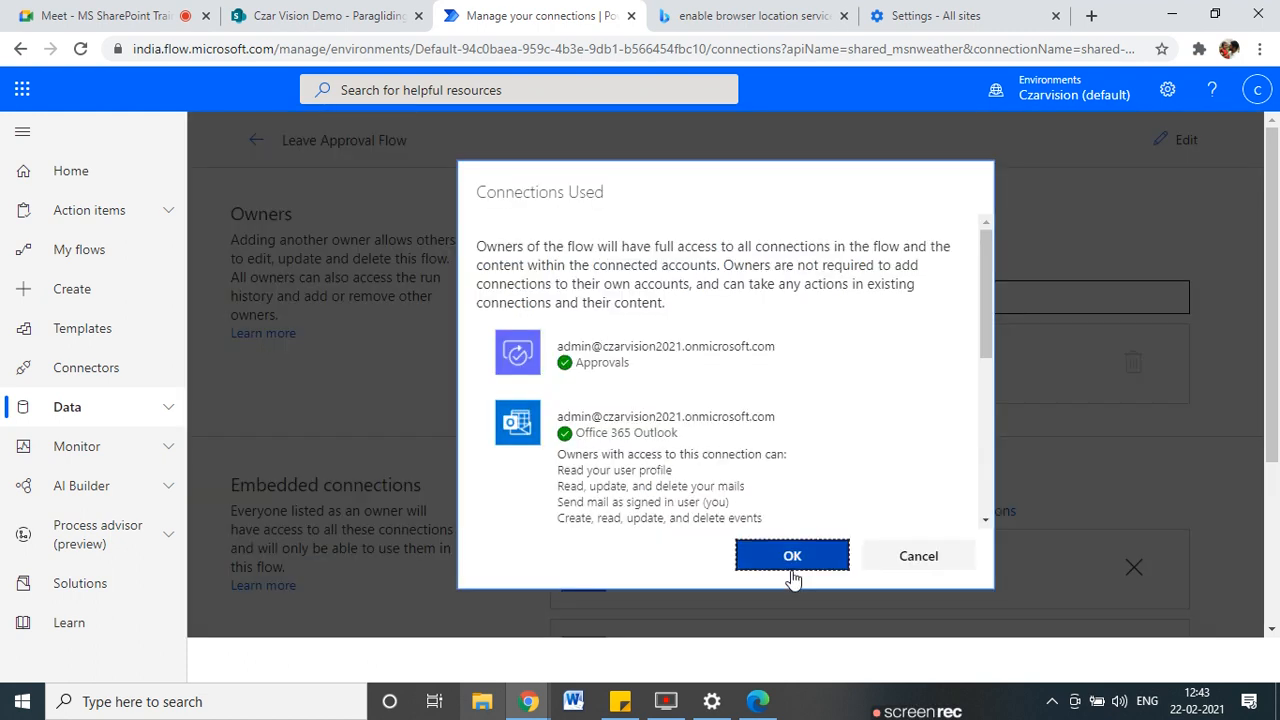
left_click(803, 568)
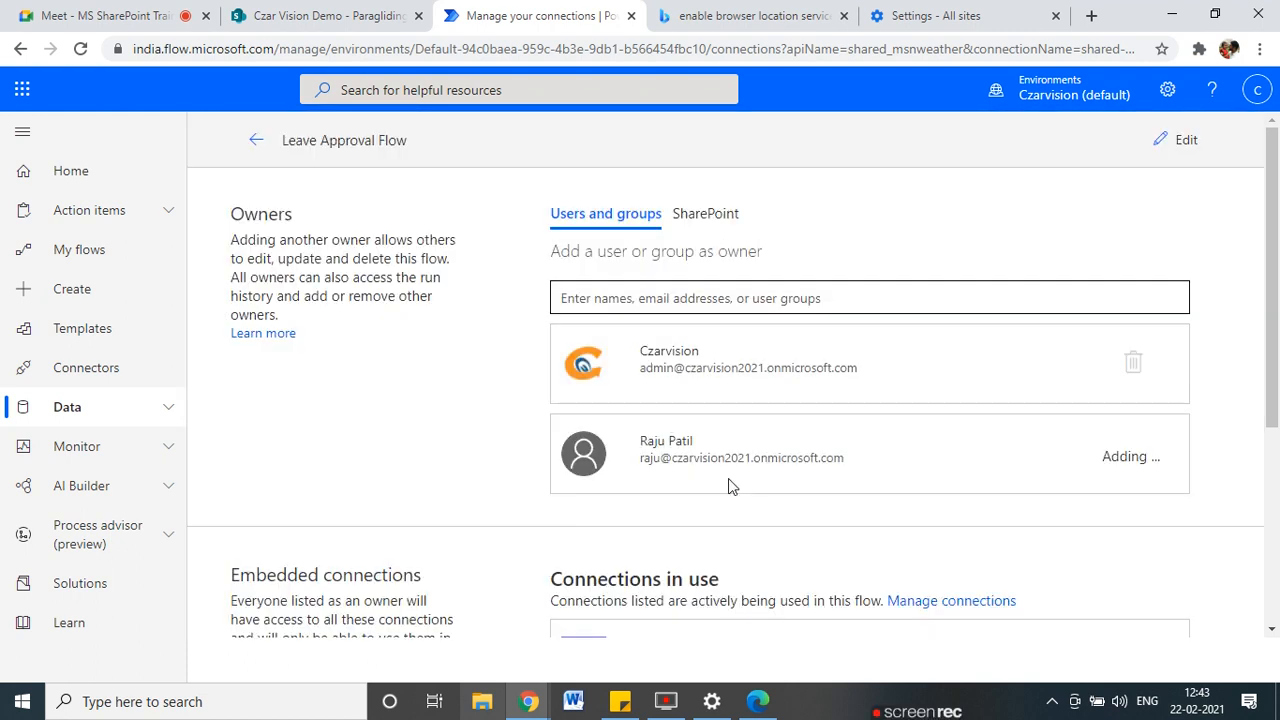
scroll(728, 478, "down", 3)
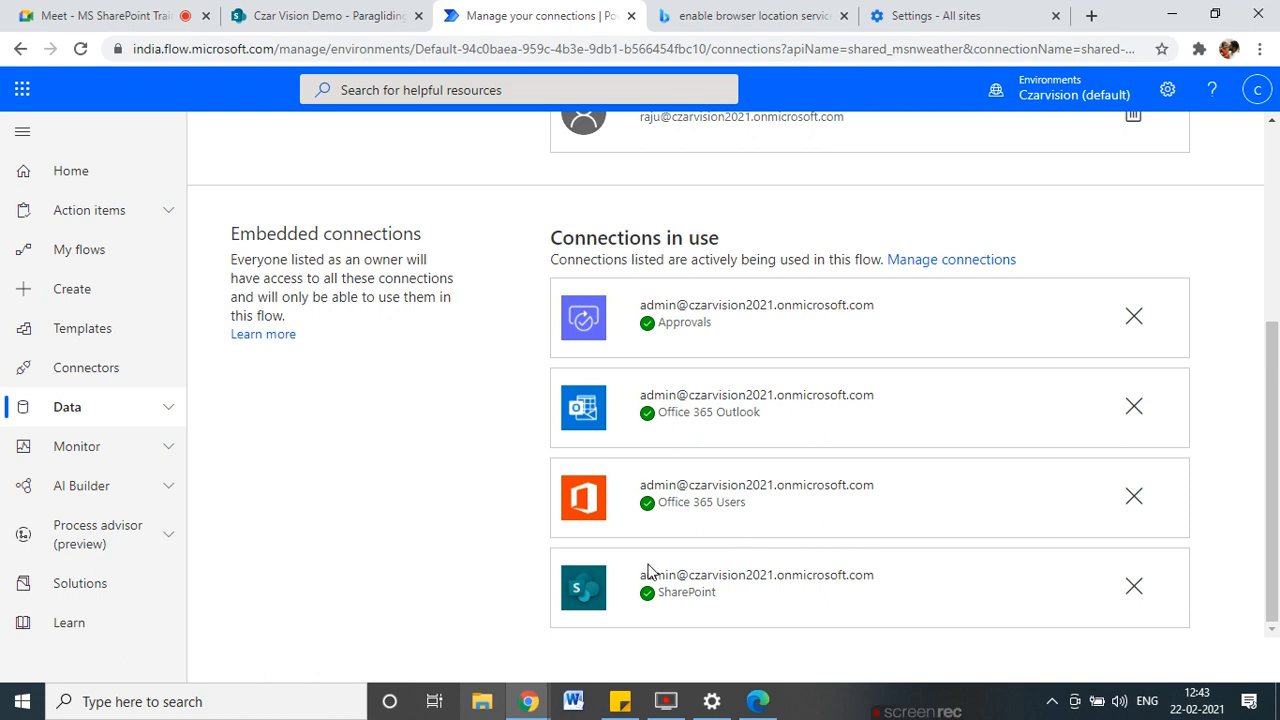
scroll(655, 556, "up", 4)
left_click(256, 140)
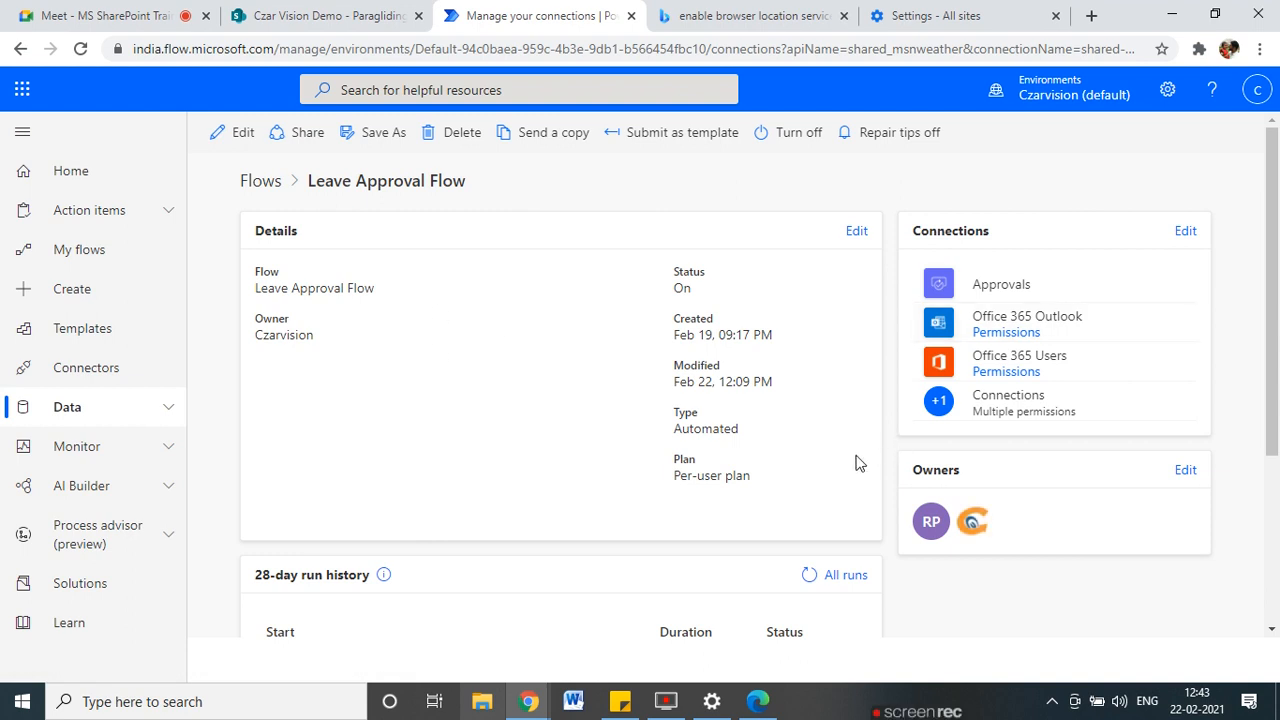
scroll(760, 510, "down", 2)
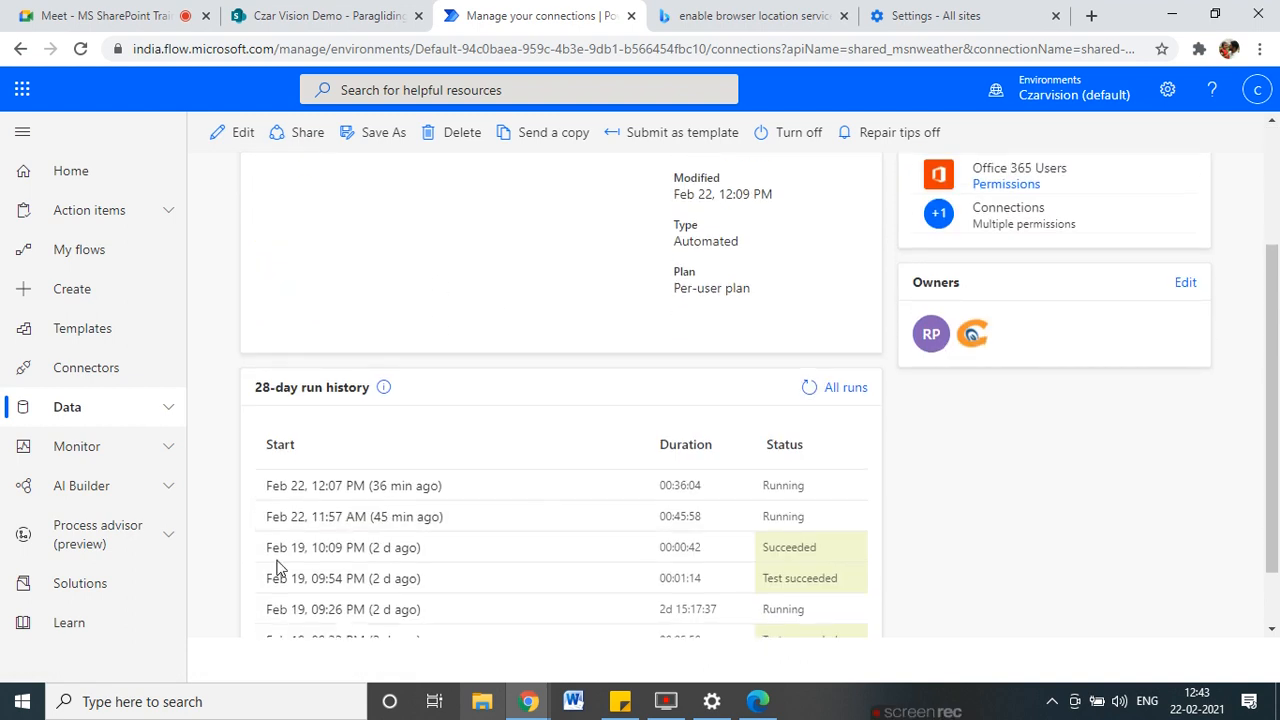
In the co-owner's Edge session, show the flows shared with this user.
left_click(757, 701)
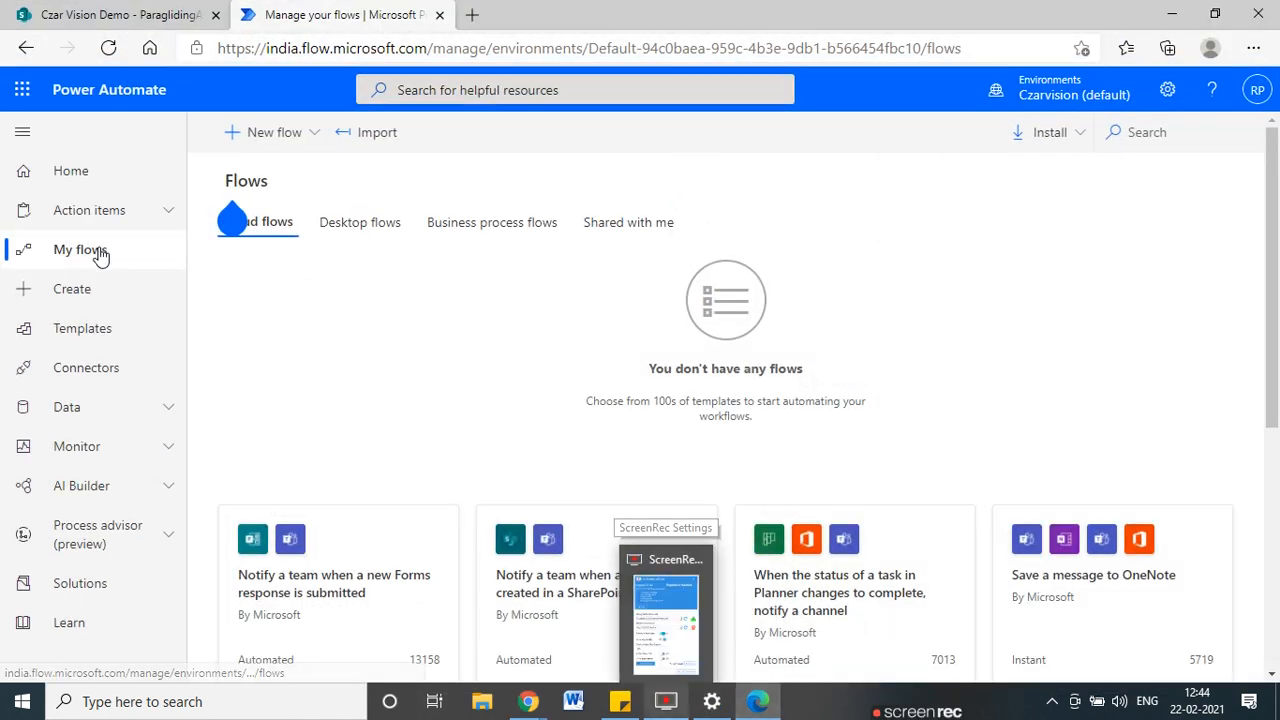
left_click(62, 250)
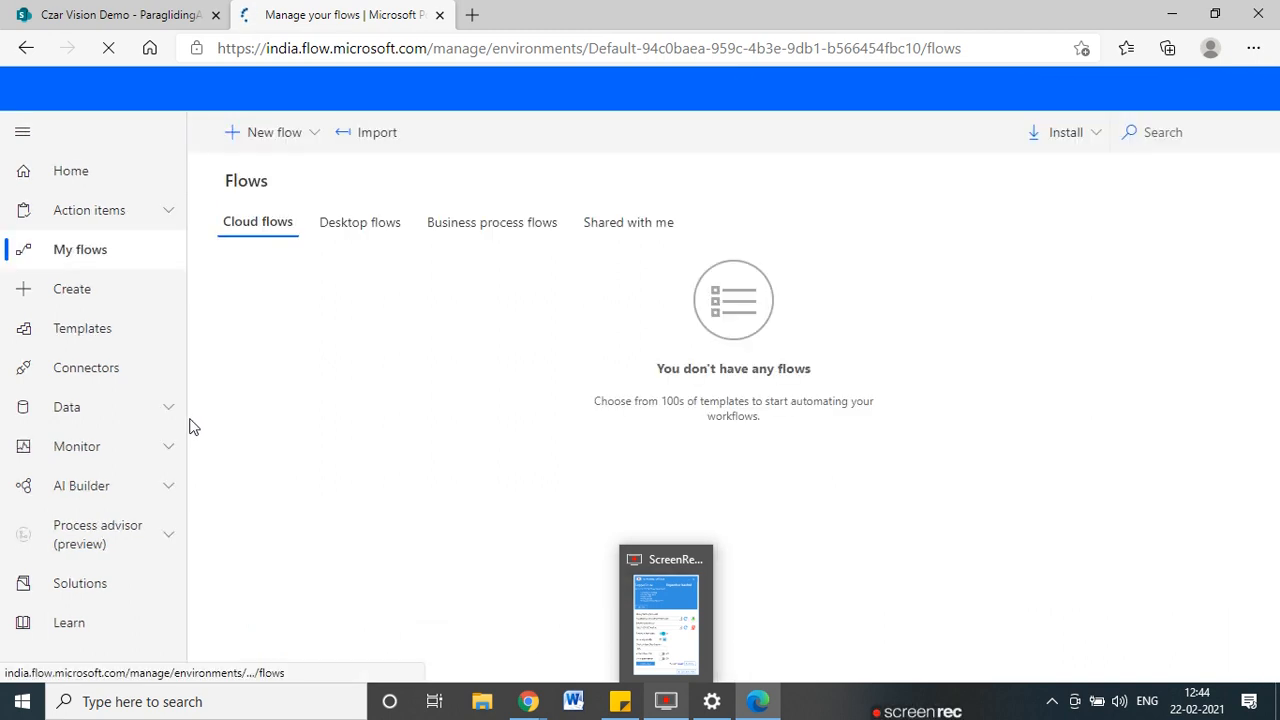
left_click(638, 235)
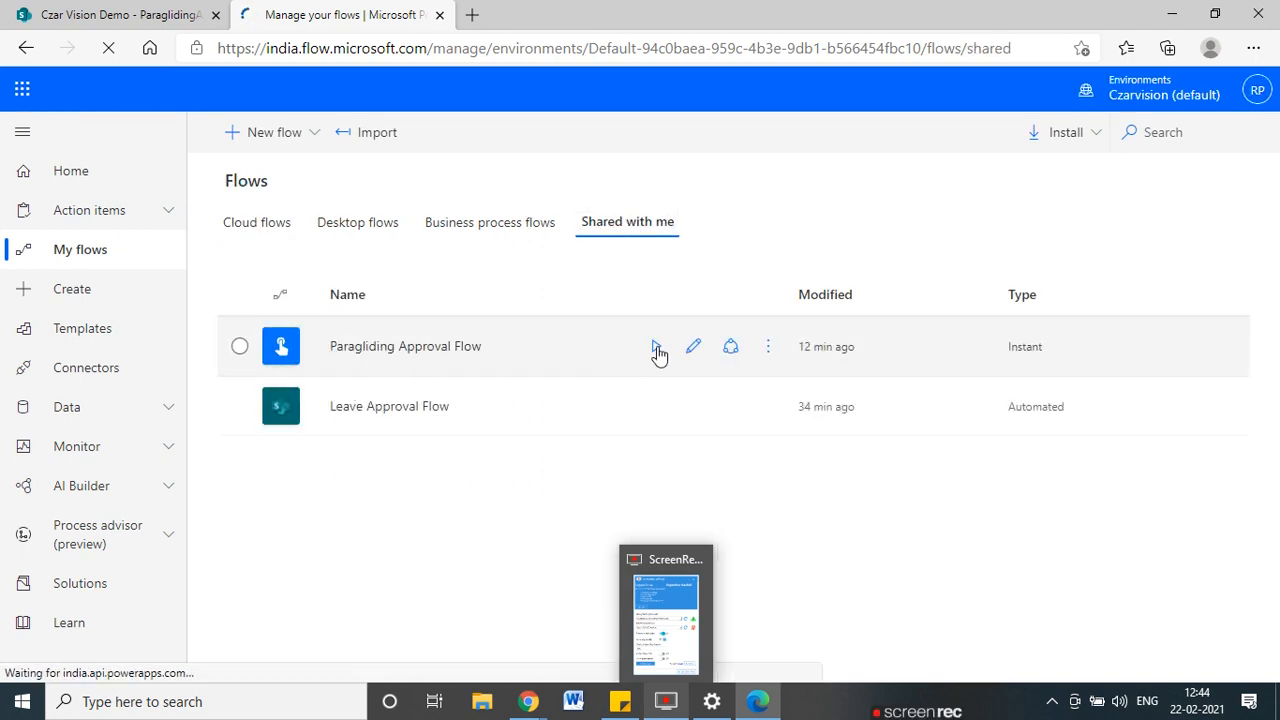
Start running the shared Paragliding Approval Flow, then return to Chrome's ParaglidingApproval list.
left_click(656, 348)
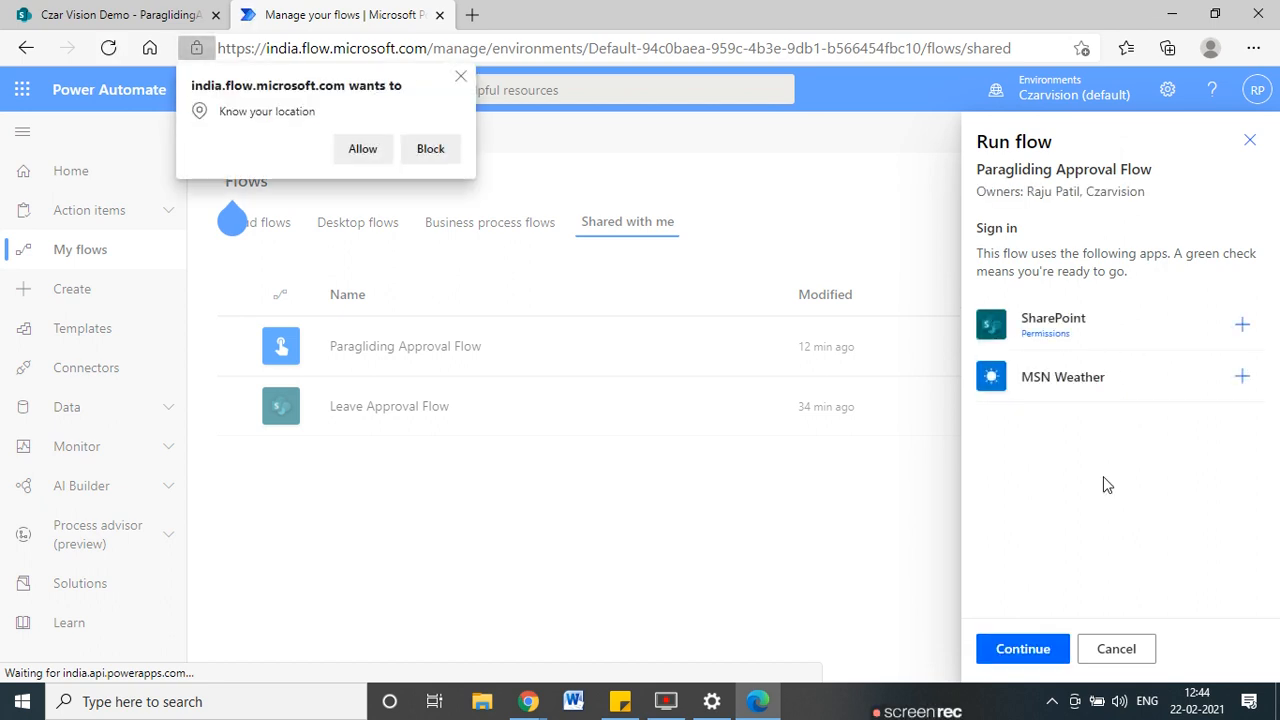
left_click(1037, 652)
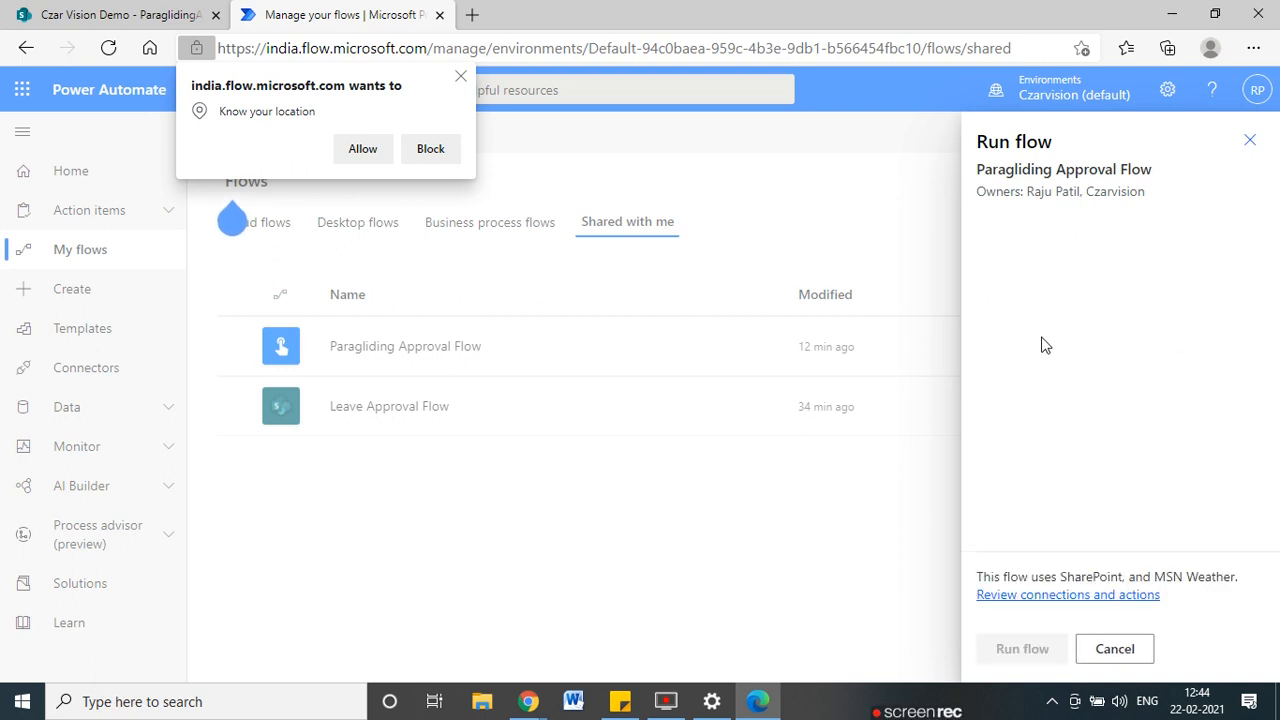
left_click(1172, 19)
left_click(398, 18)
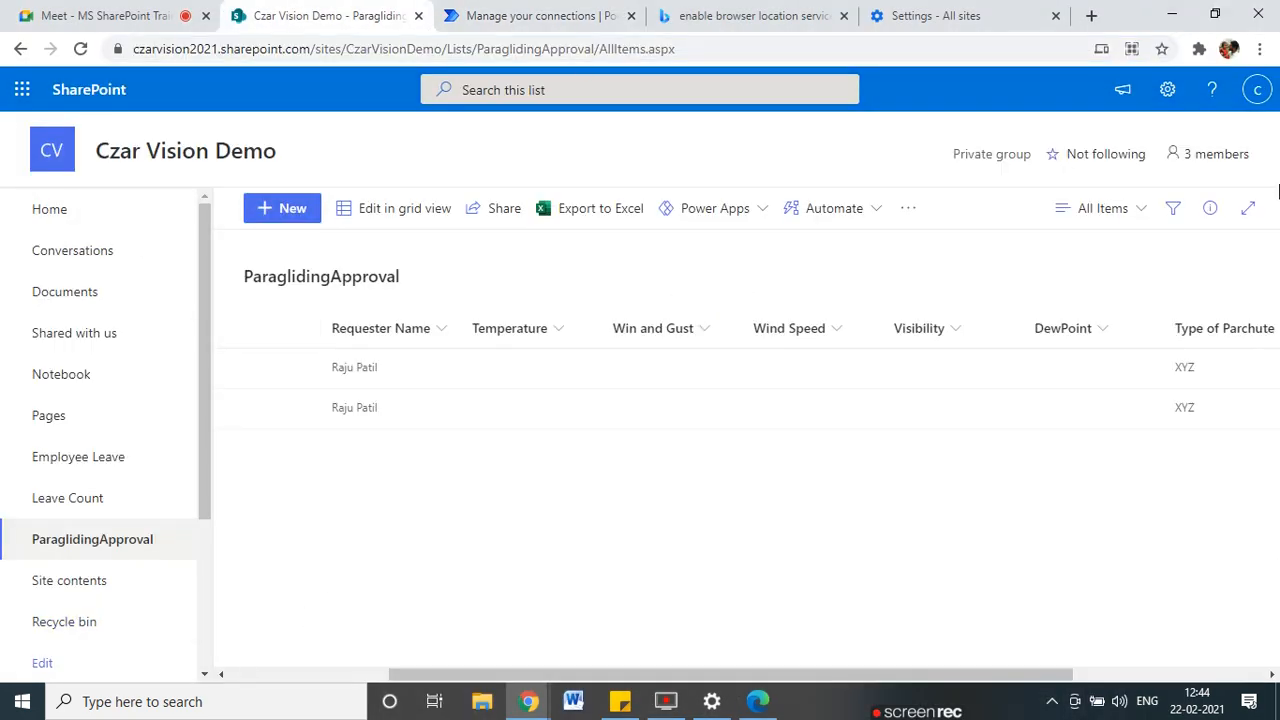
Add the requester's account to the Czar Vision Demo Members group through Site permissions.
left_click(1167, 90)
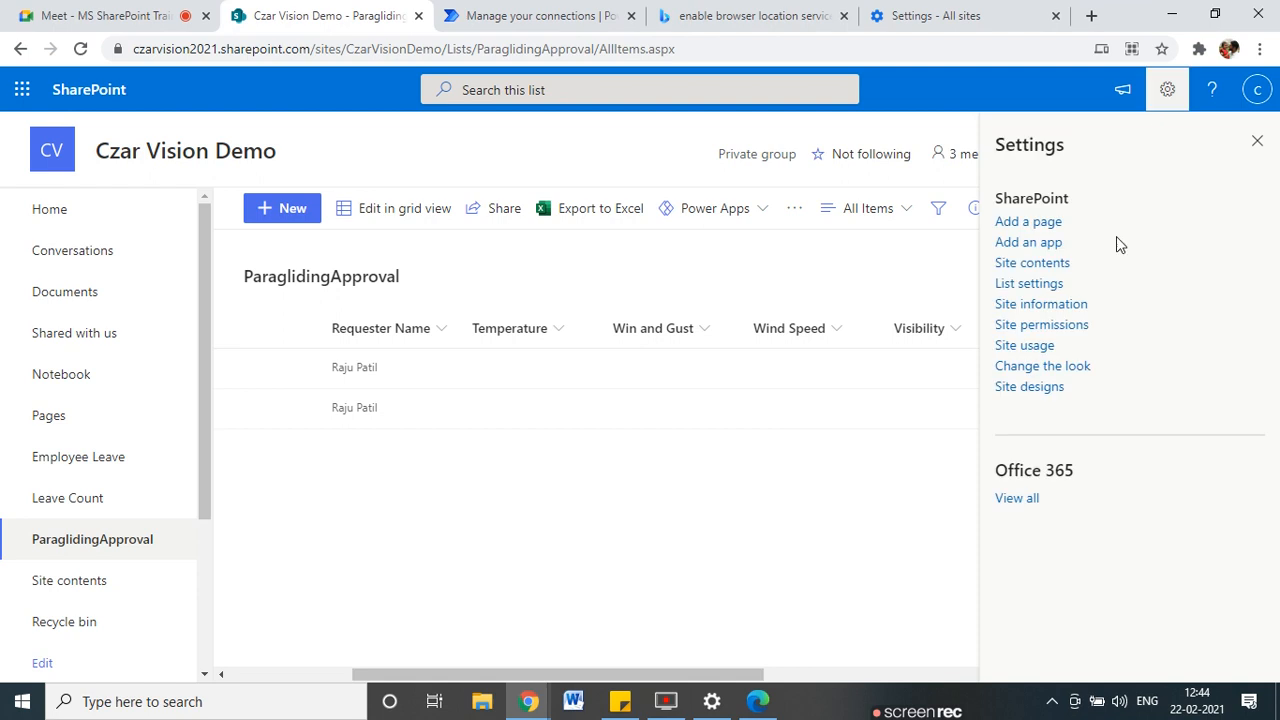
left_click(1040, 324)
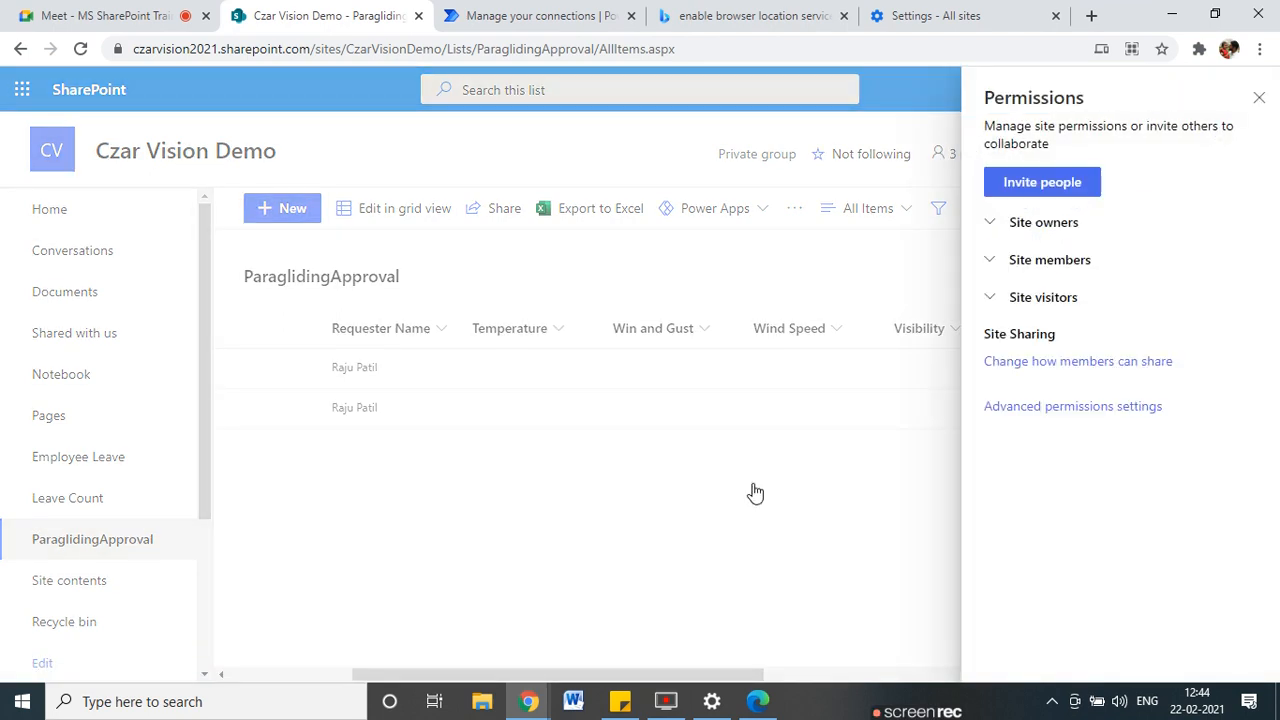
left_click(995, 264)
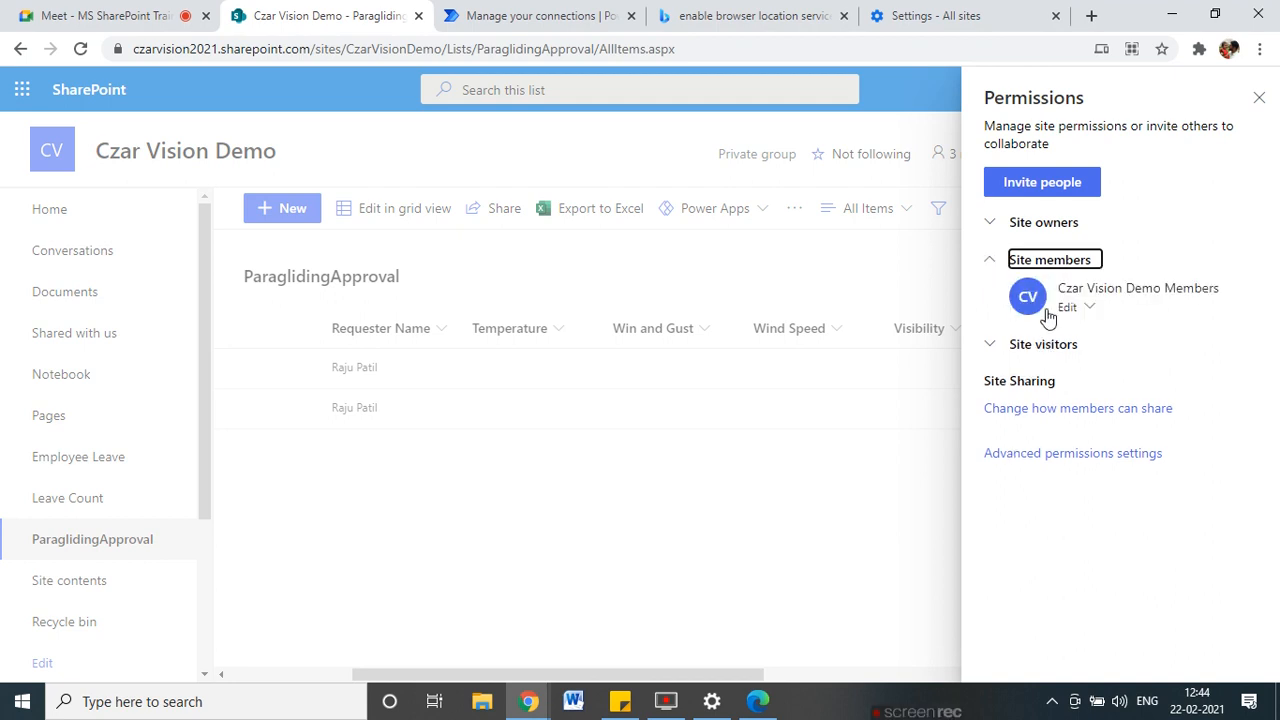
left_click(1045, 185)
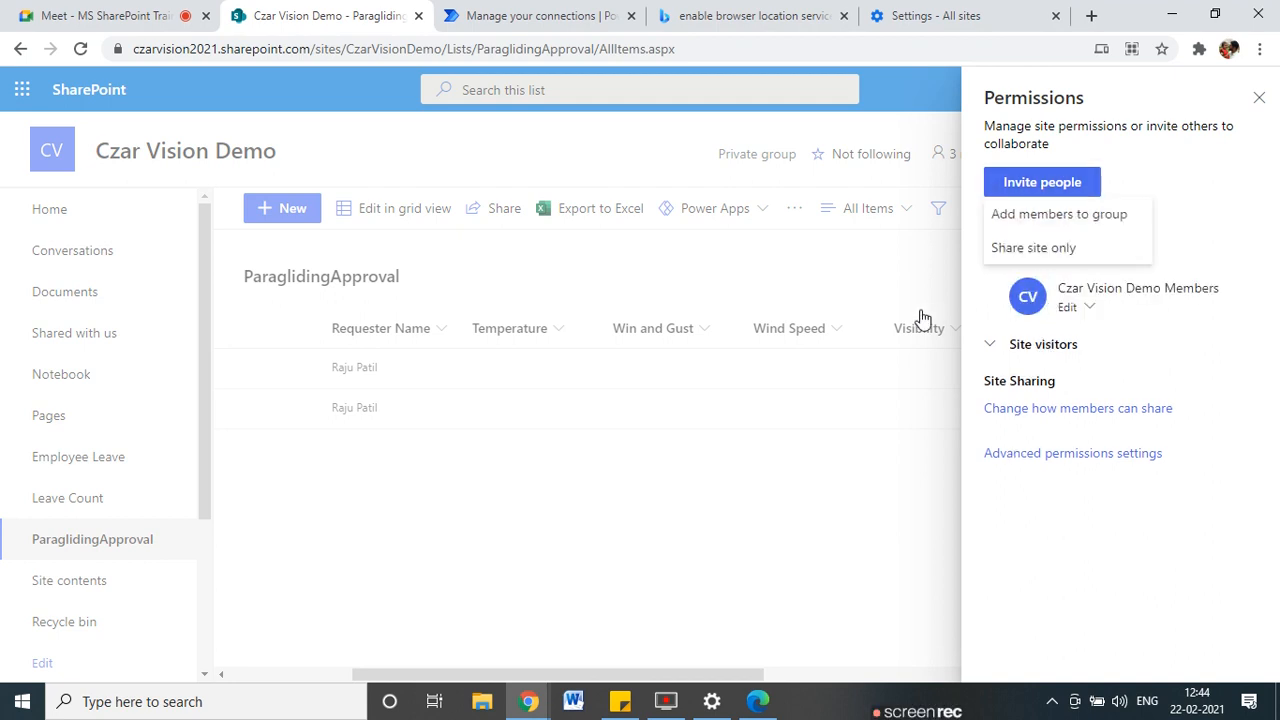
left_click(1023, 218)
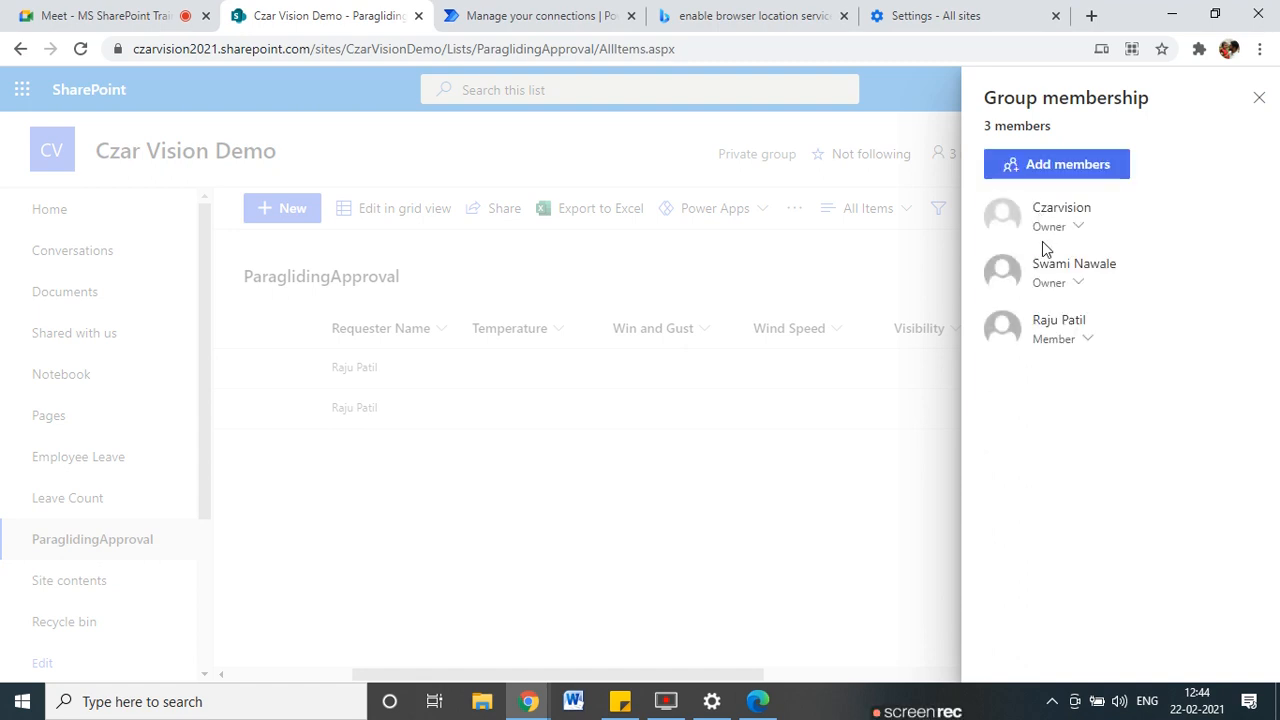
left_click(1040, 170)
type("raju")
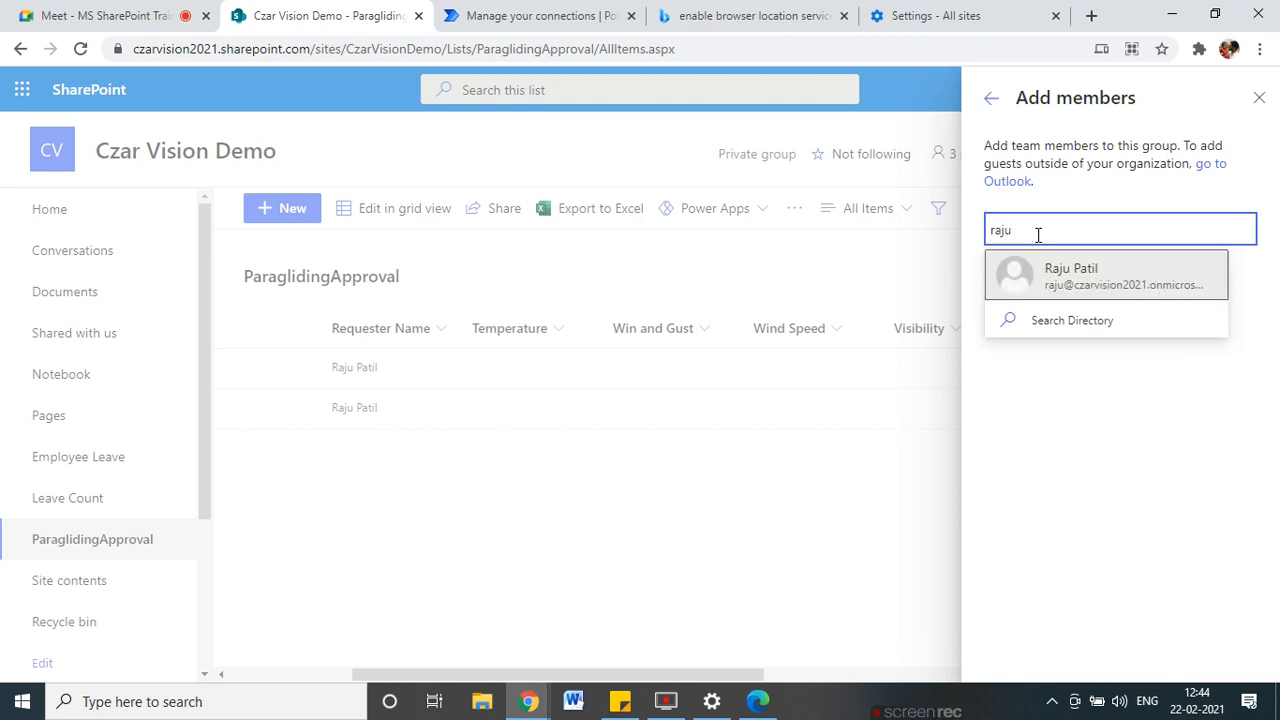
left_click(1040, 275)
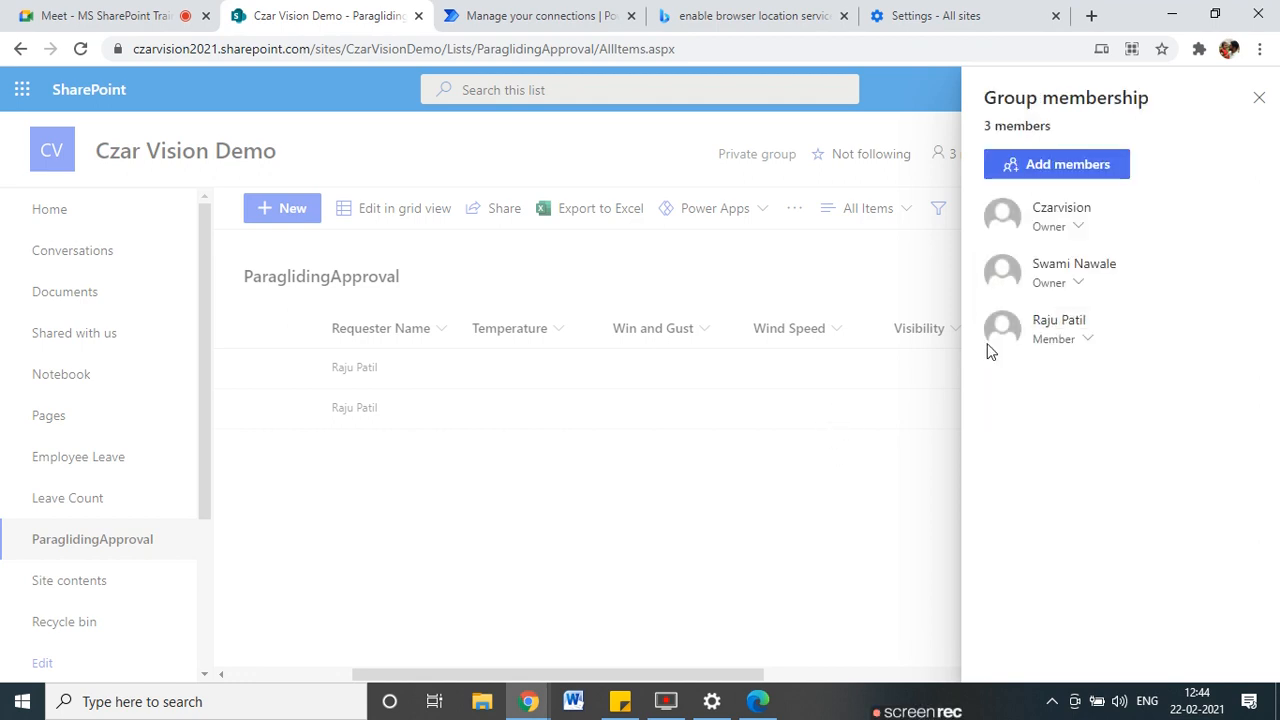
left_click(1257, 97)
left_click(754, 700)
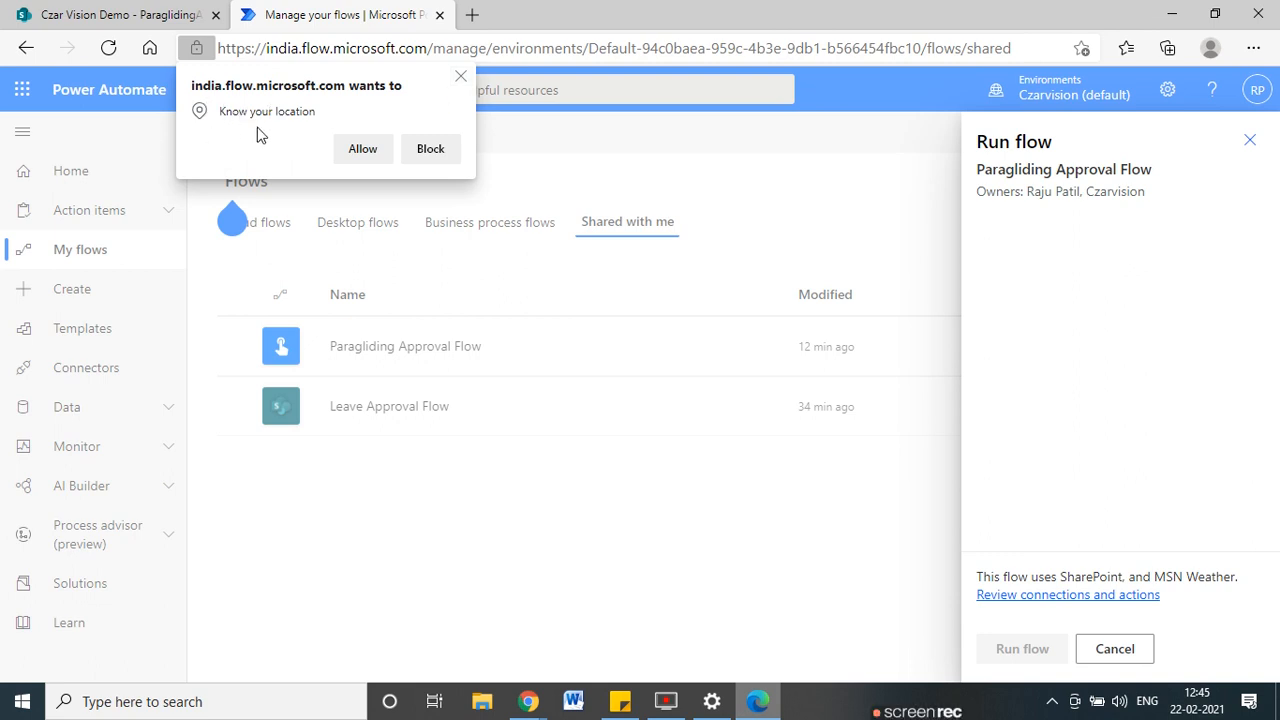
Allow location access and run the flow with the requester's name and parachute type X.
left_click_drag(257, 125, 272, 242)
left_click(367, 152)
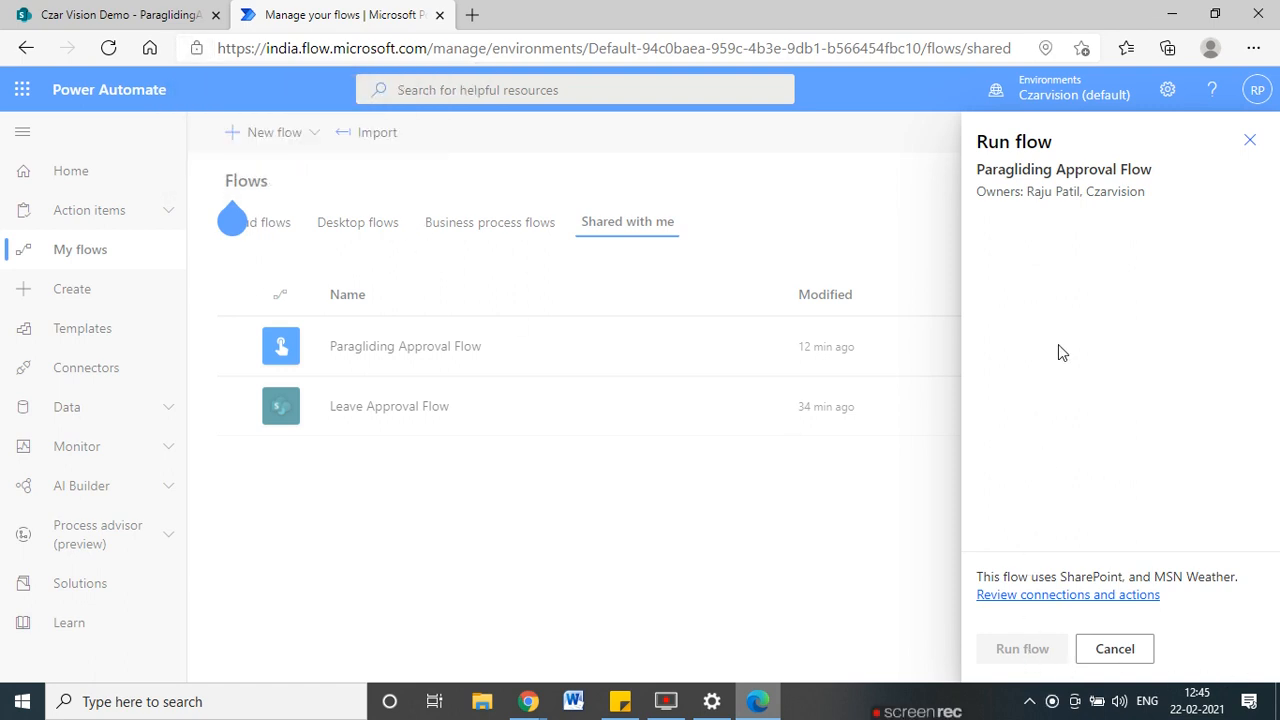
left_click(1016, 328)
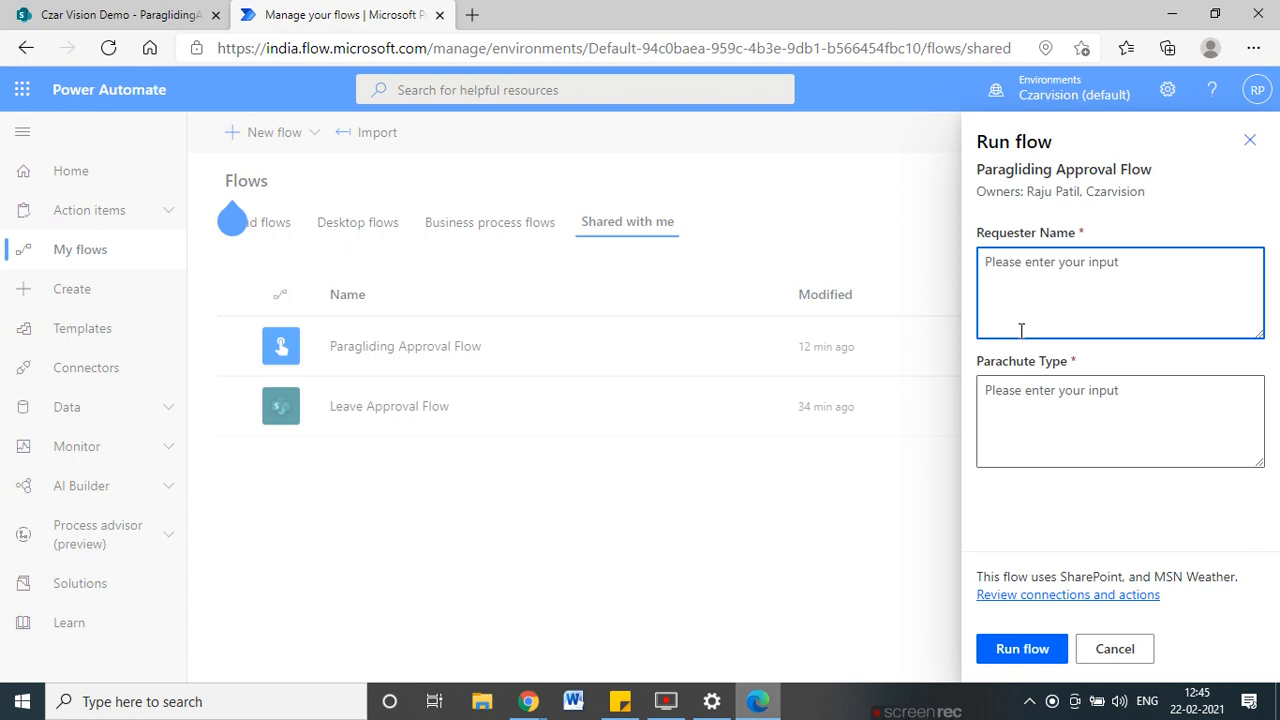
type("Raju")
key("Tab")
type("X")
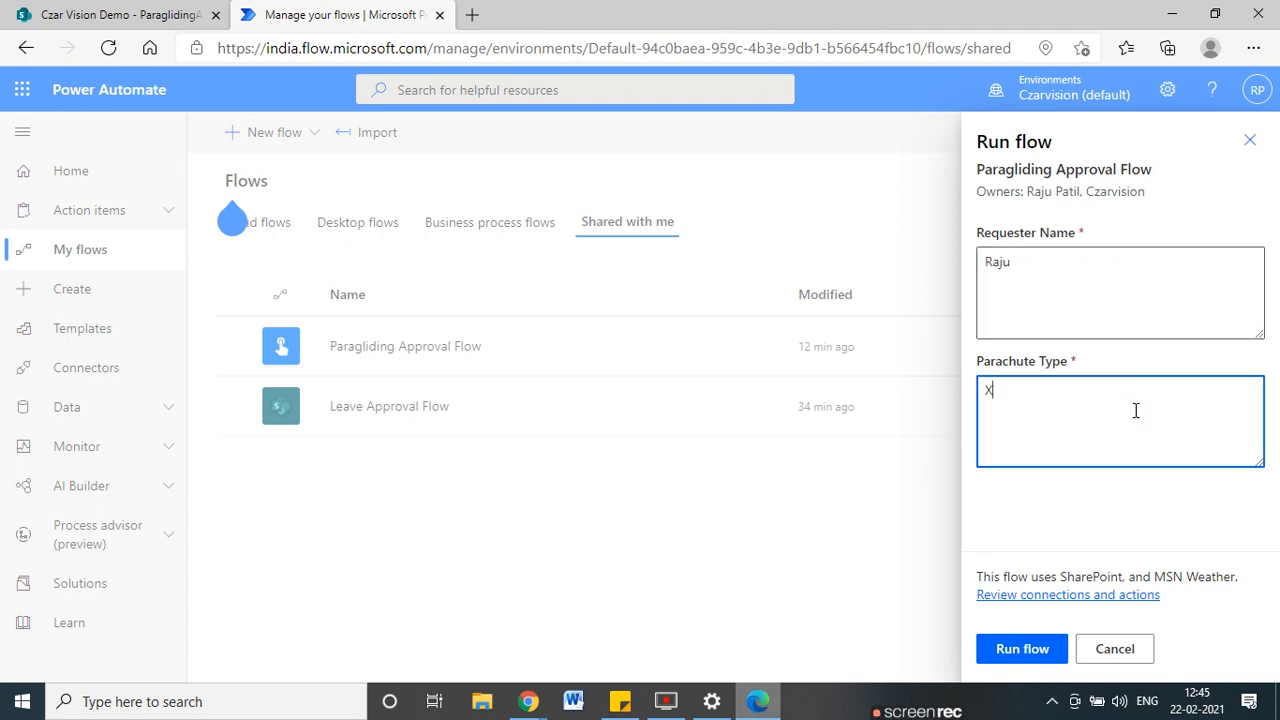
left_click(1022, 648)
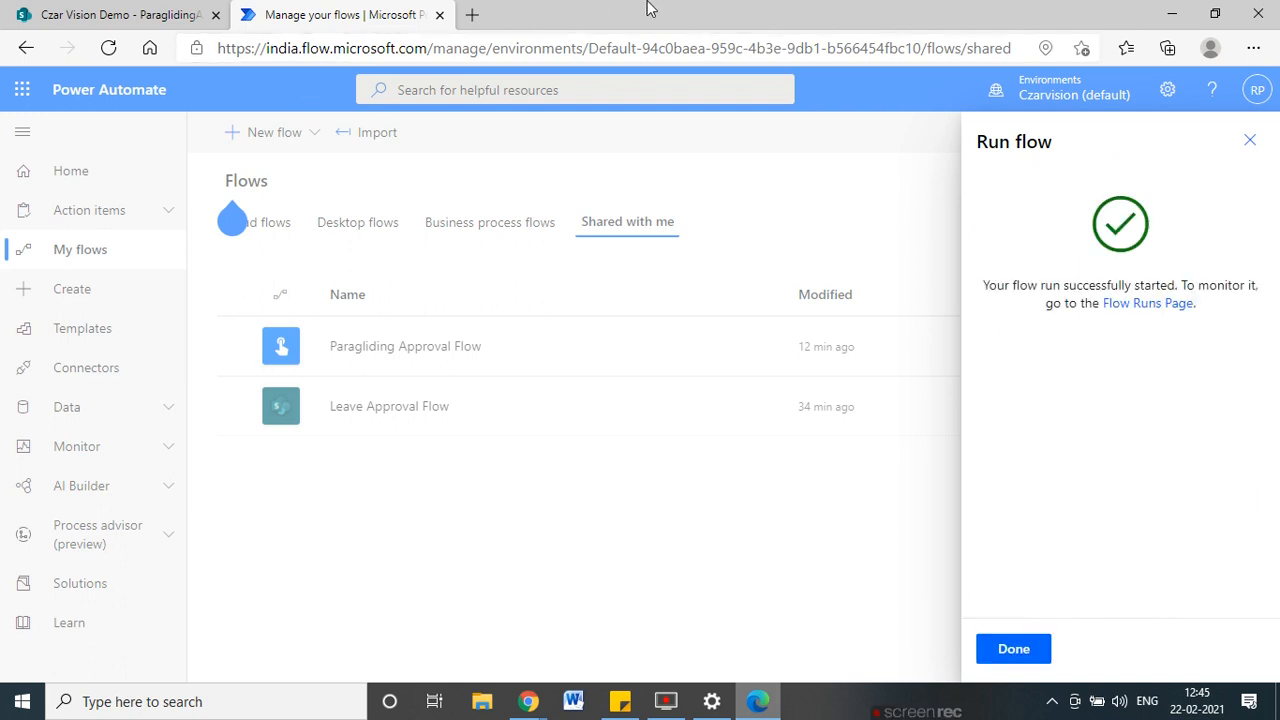
left_click(1168, 14)
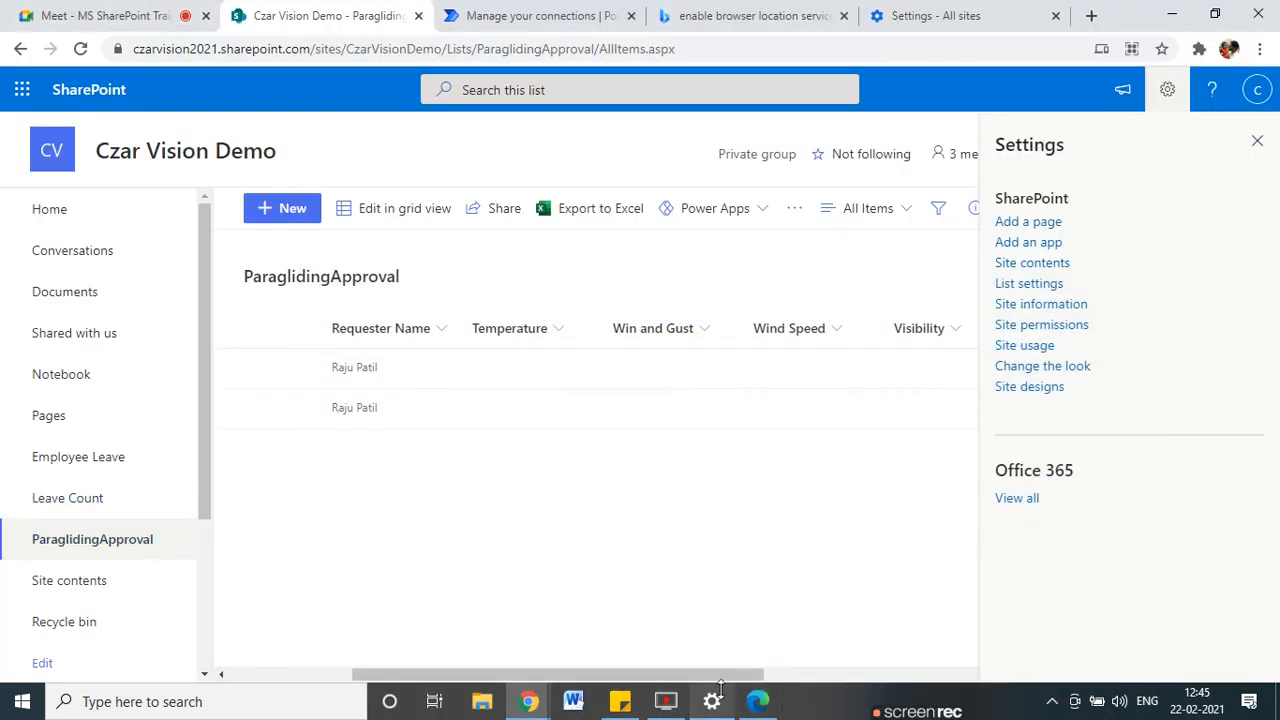
Close the Settings panel and reload the ParaglidingApproval list to look for the new request.
left_click_drag(720, 678, 314, 669)
left_click(1257, 140)
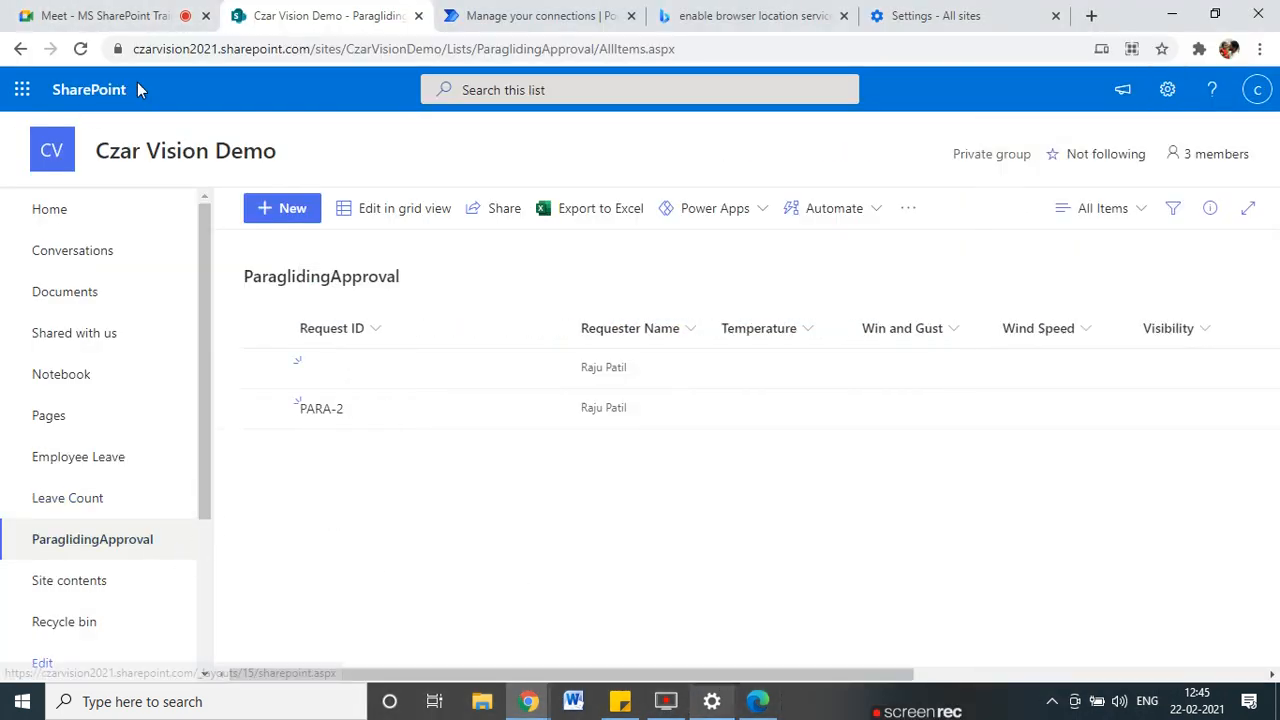
left_click(80, 50)
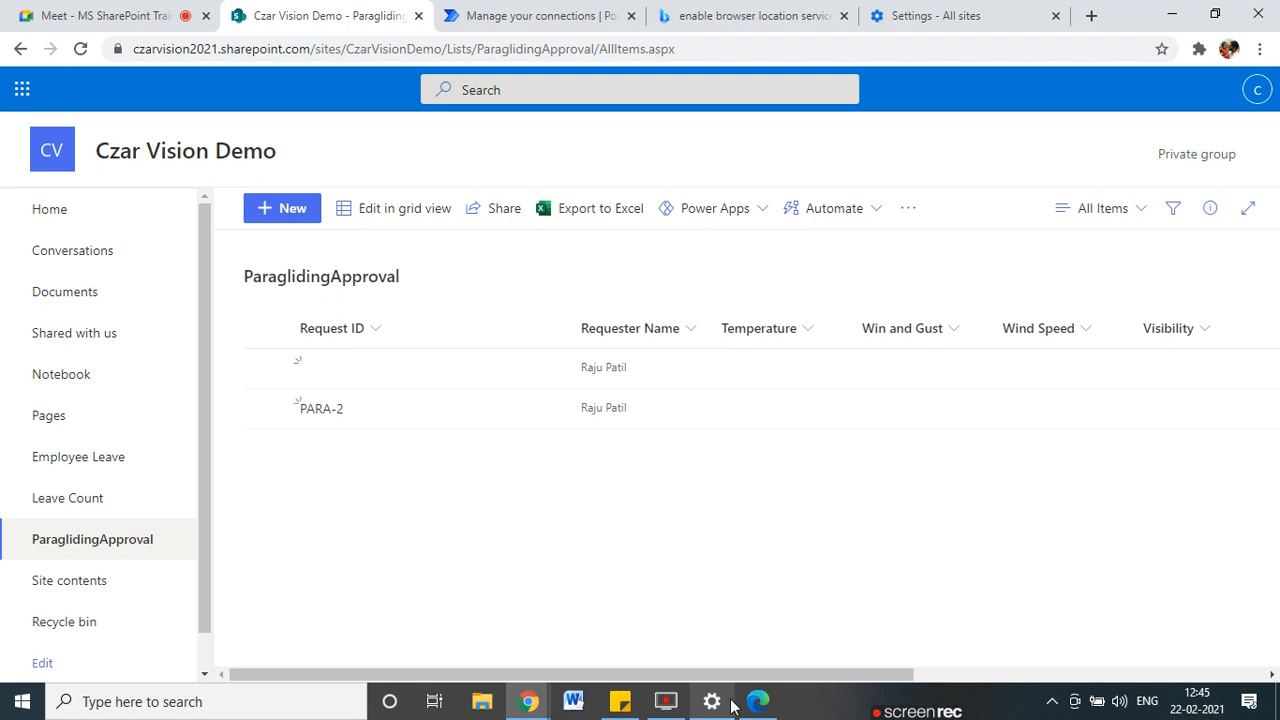
scroll(755, 668, "right", 3)
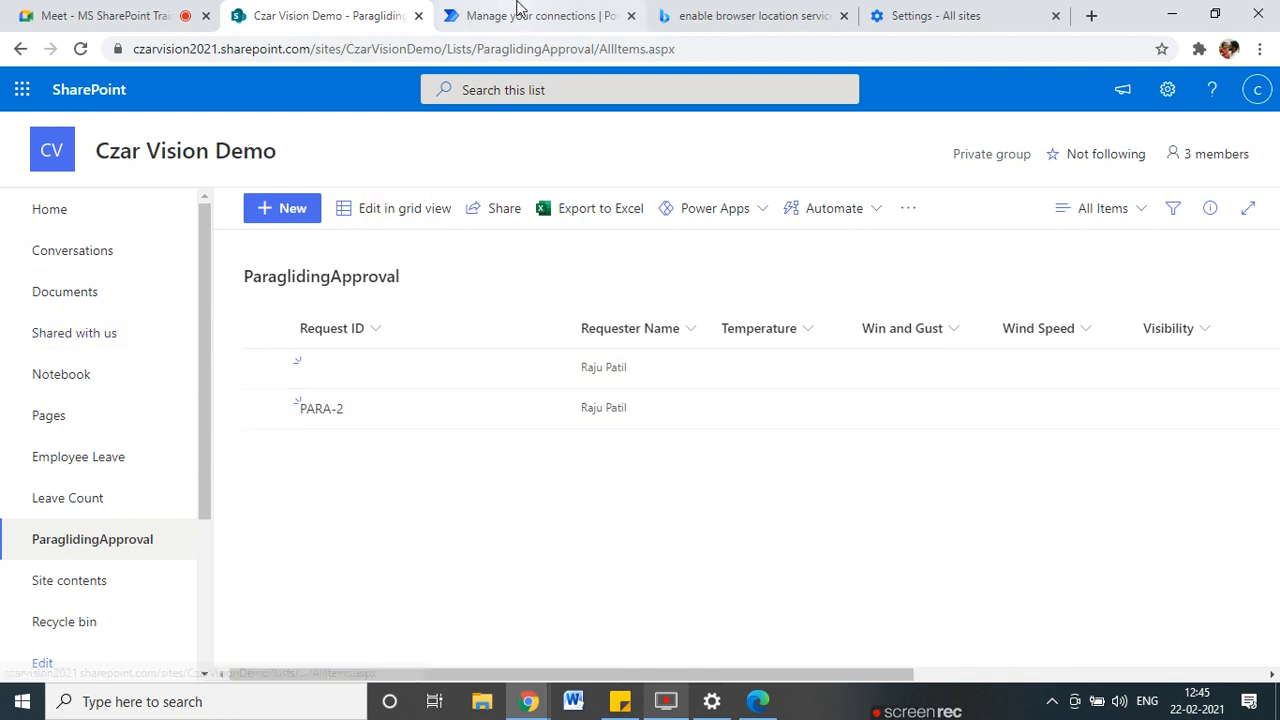
left_click(590, 14)
left_click(302, 14)
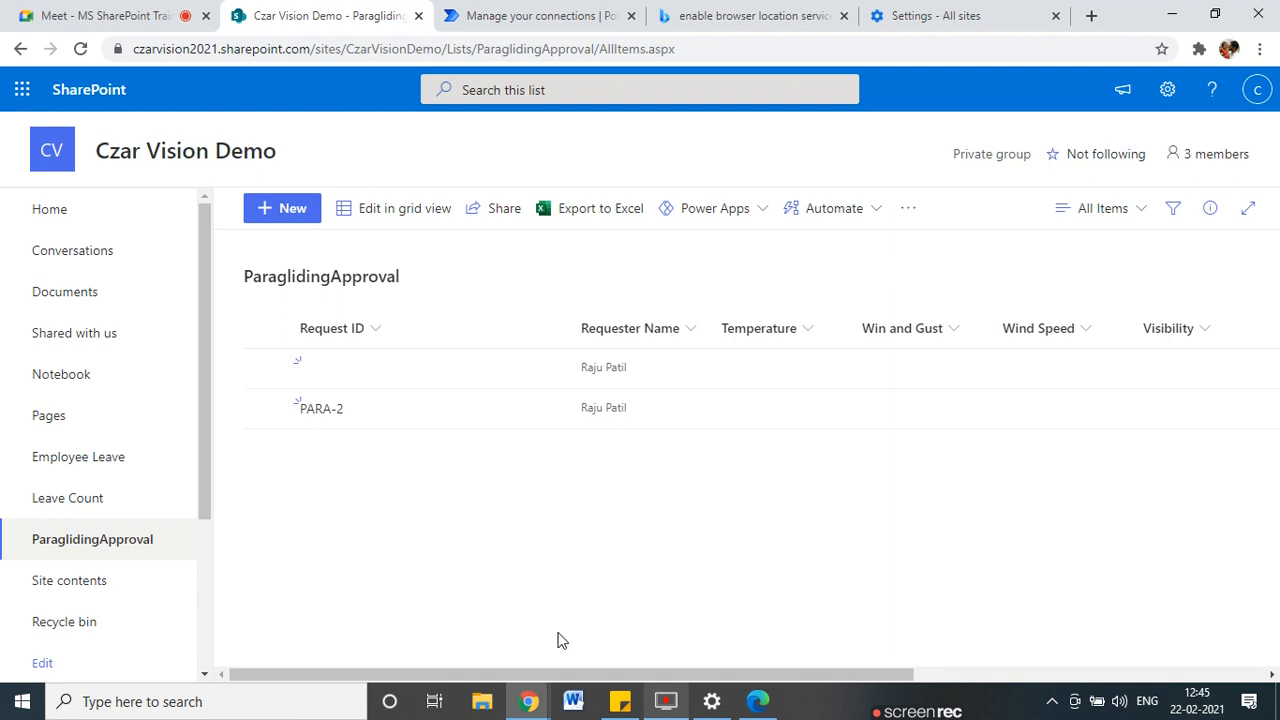
Dismiss the run confirmation and open the latest Failed run from Paragliding Approval Flow's 28-day history.
left_click(757, 701)
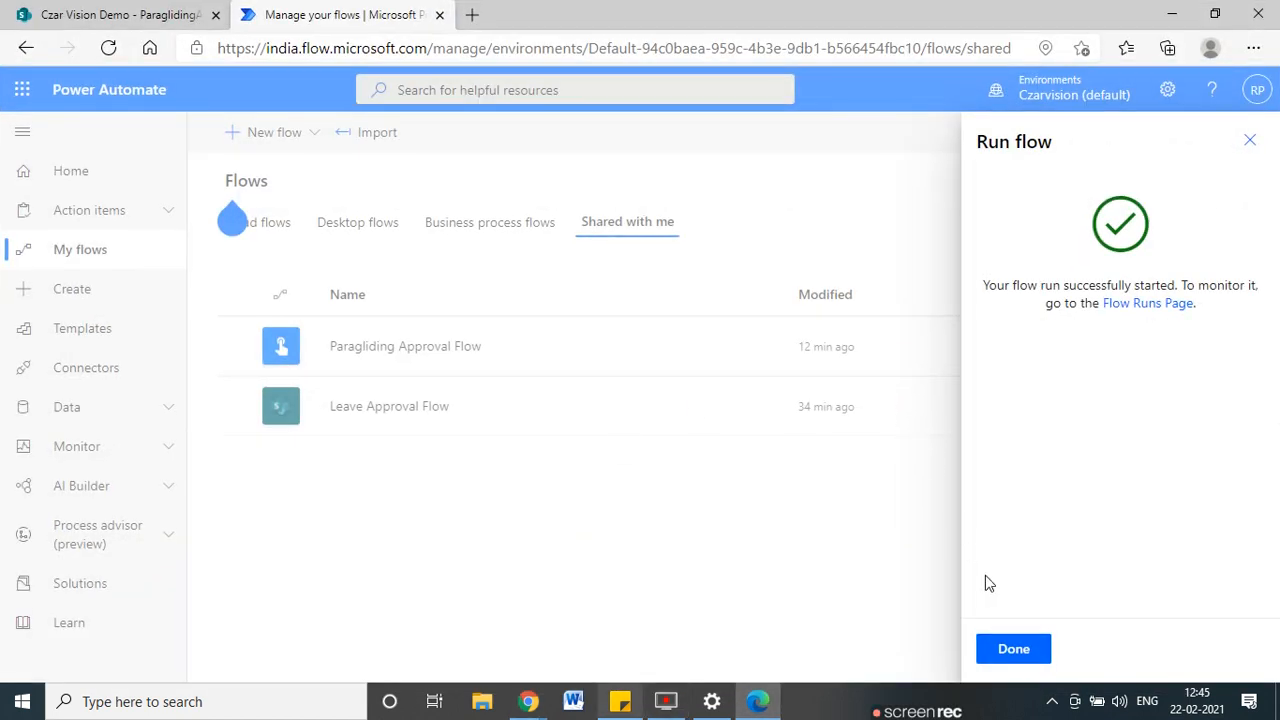
left_click(1013, 649)
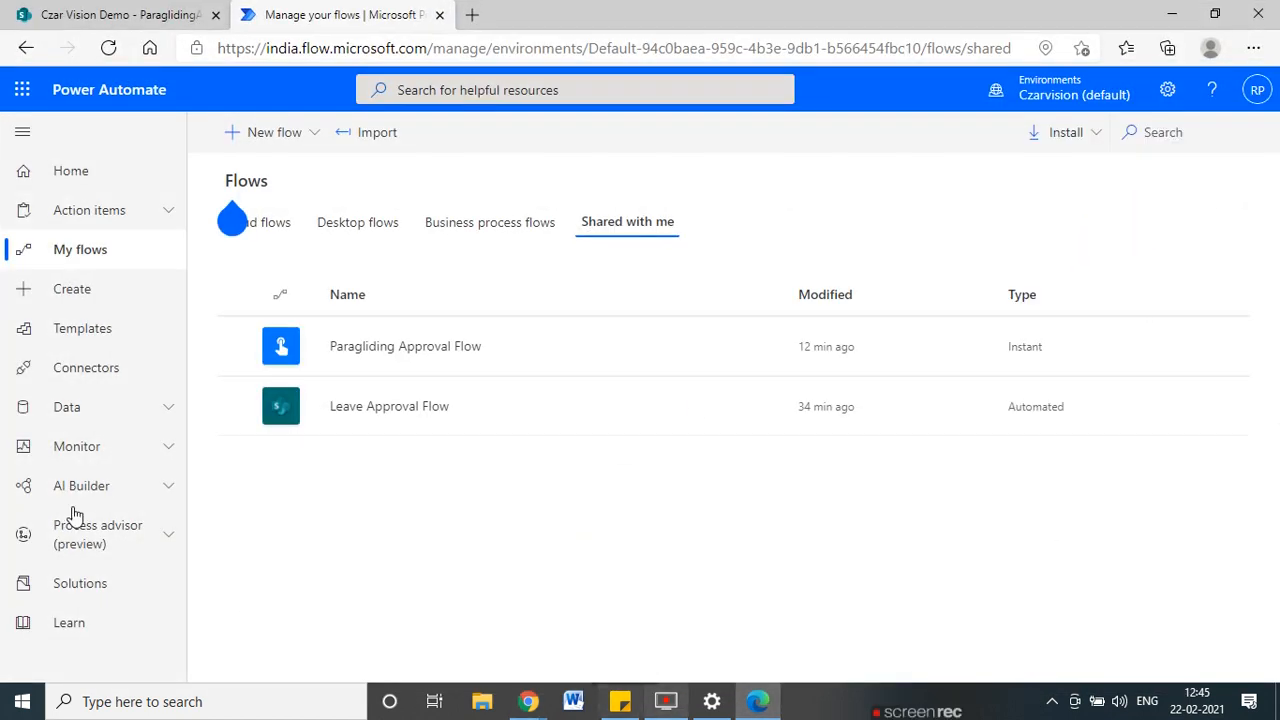
left_click(377, 348)
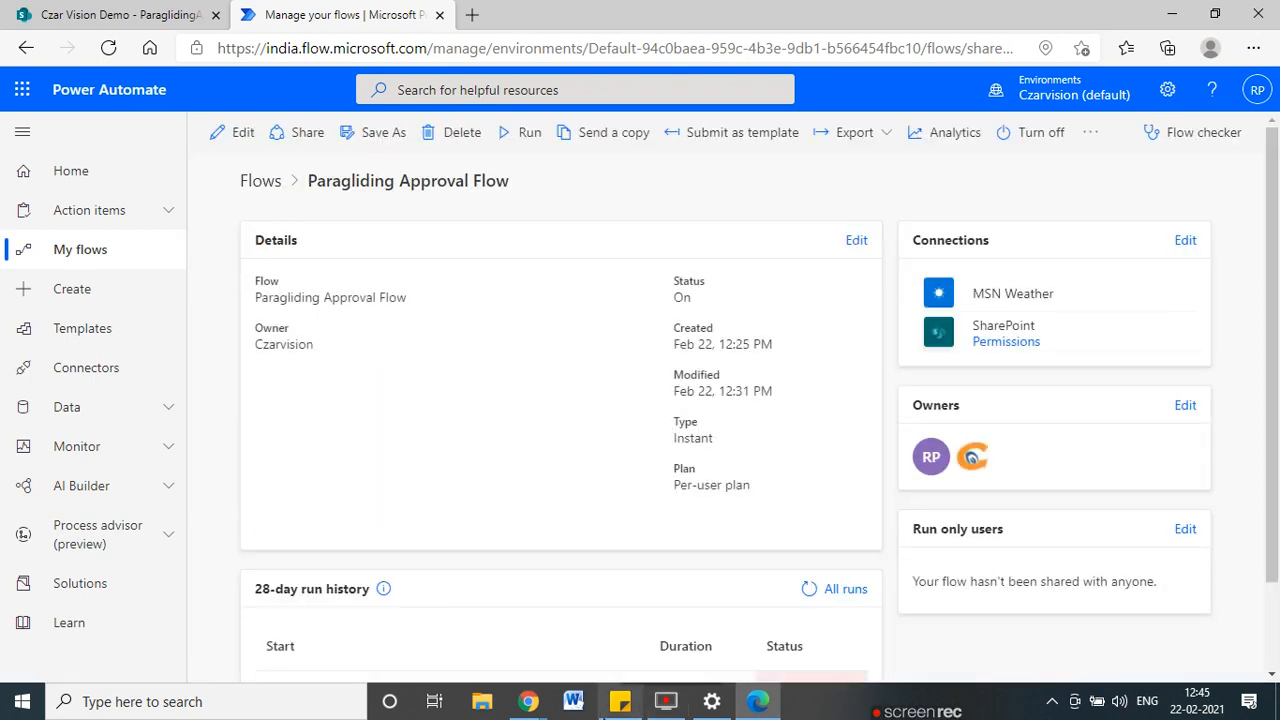
scroll(665, 590, "down", 2)
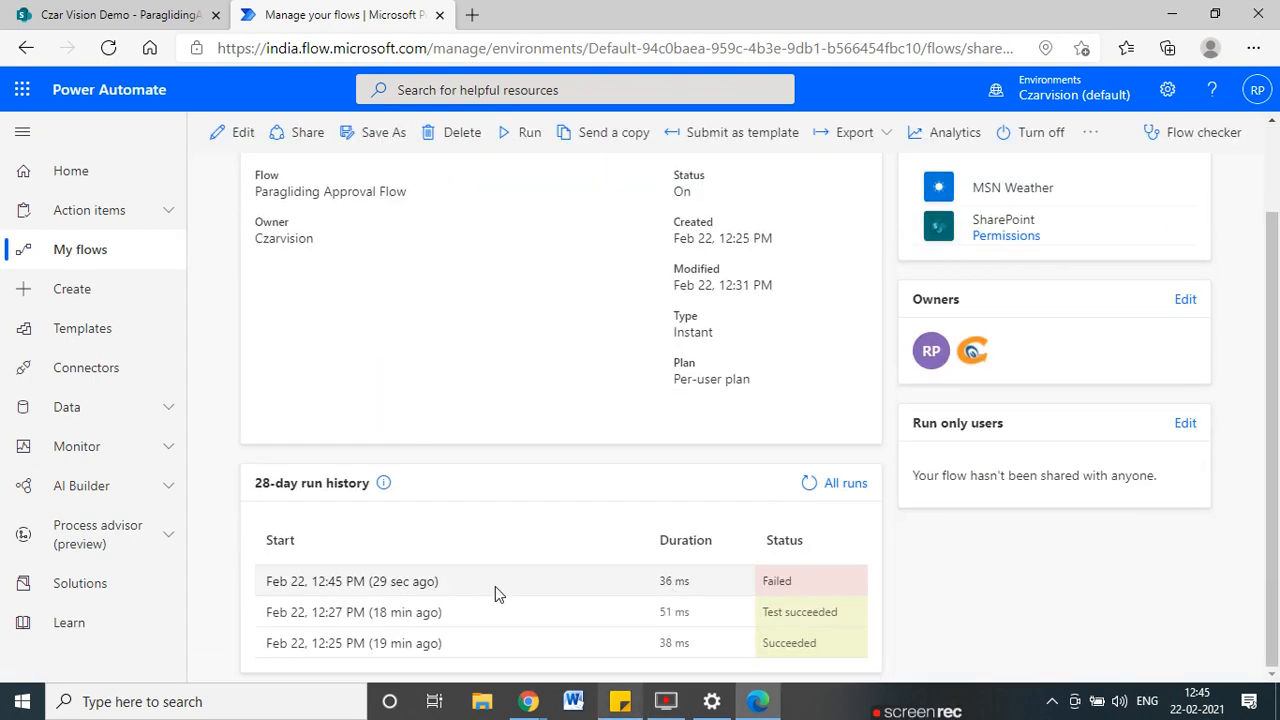
left_click(355, 583)
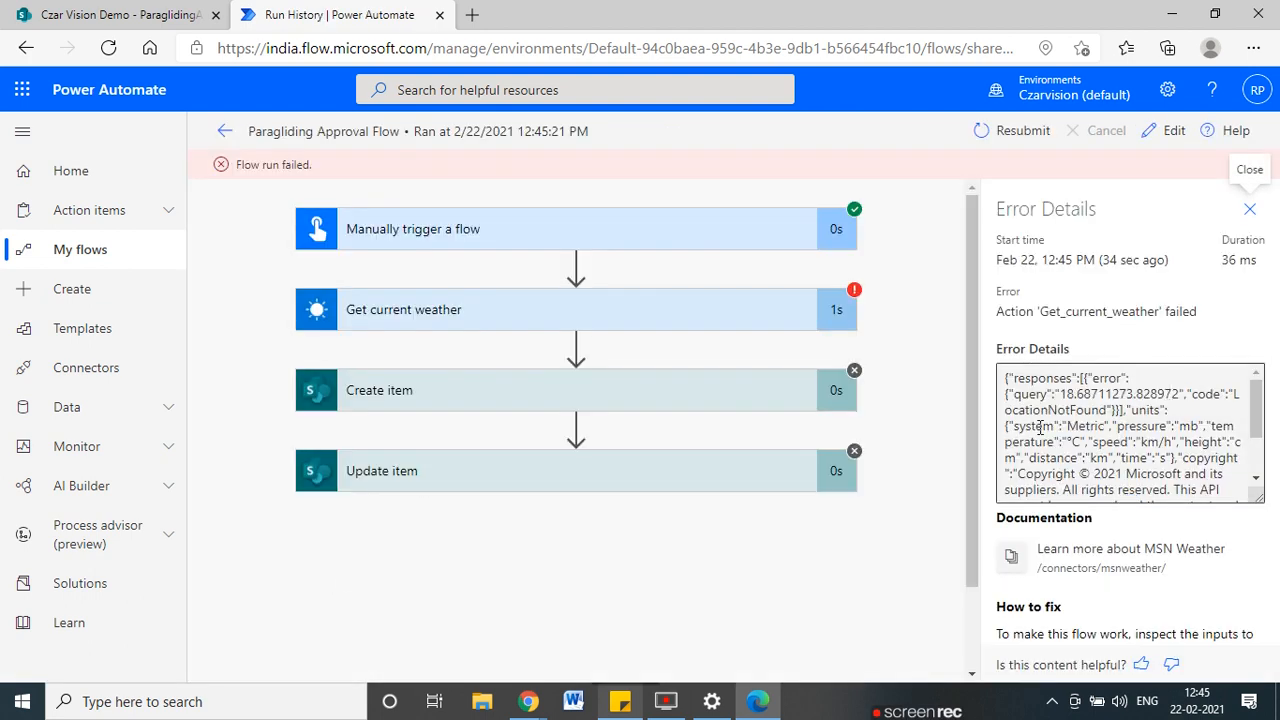
Inspect Get current weather's error details and highlight the LocationNotFound error code.
left_click(594, 329)
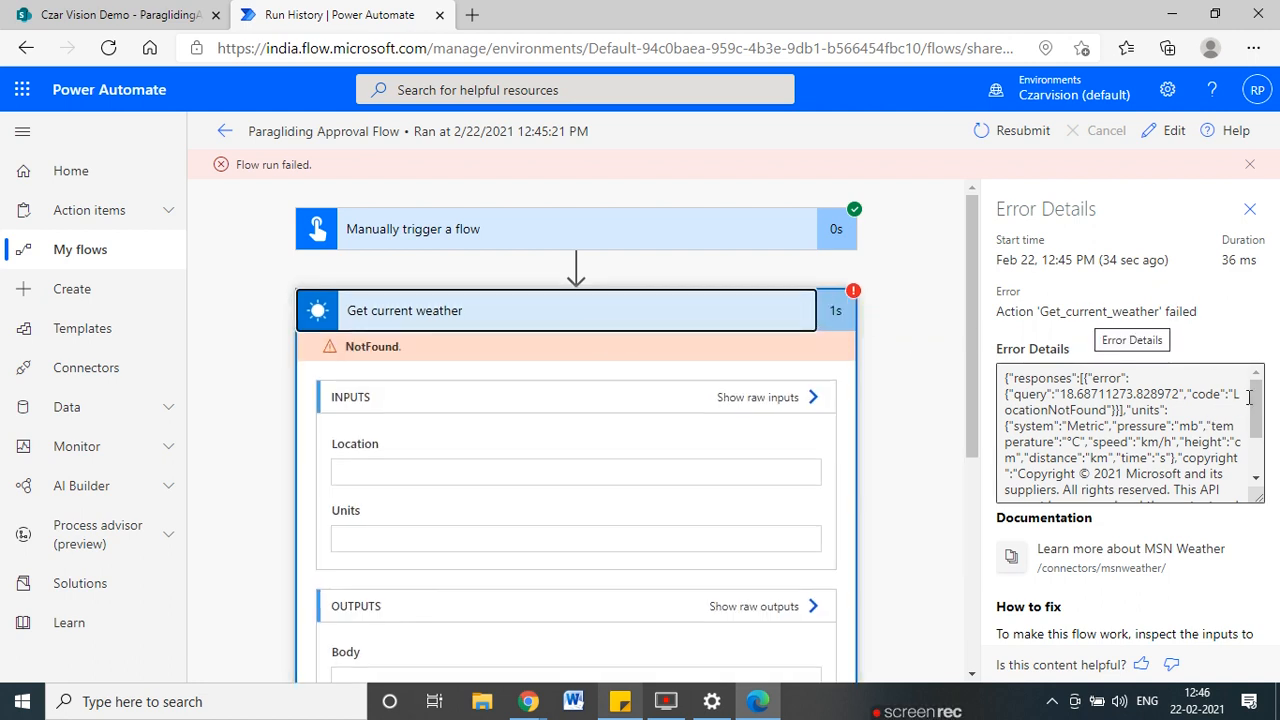
mouse_move(1259, 413)
left_mouse_down()
mouse_move(1261, 430)
mouse_move(1260, 399)
left_mouse_up()
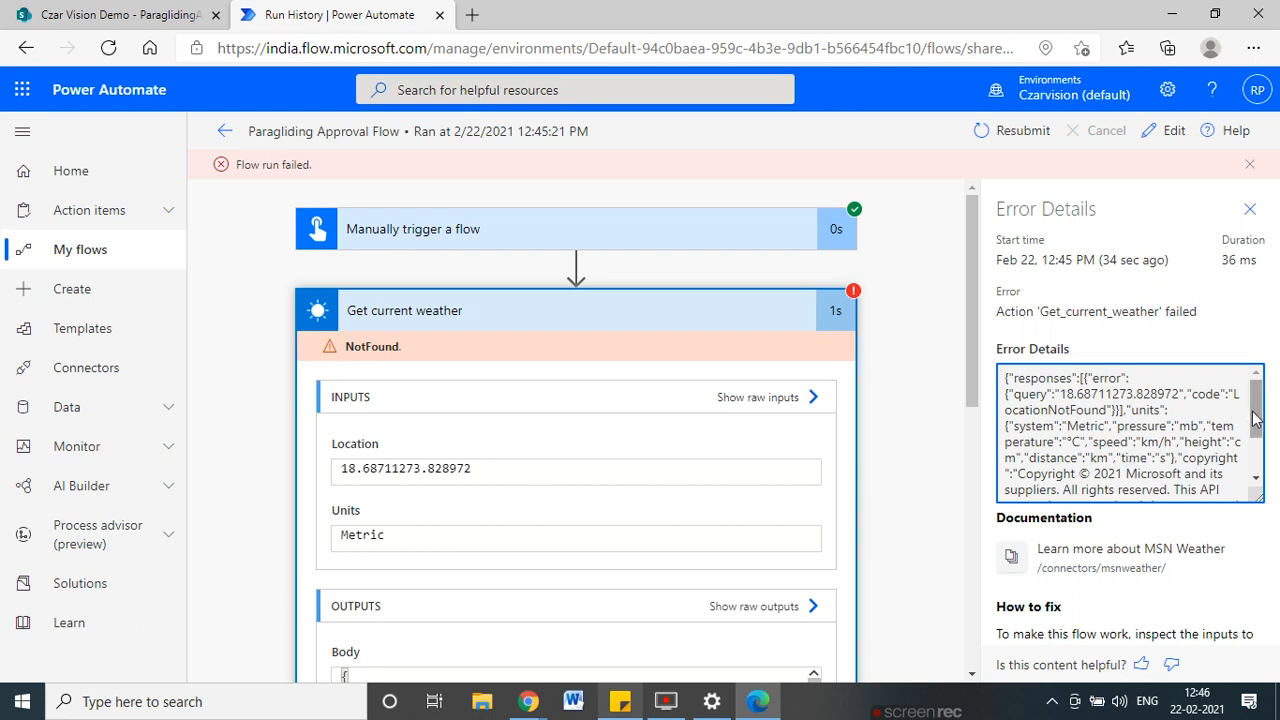
scroll(1257, 418, "down", 2)
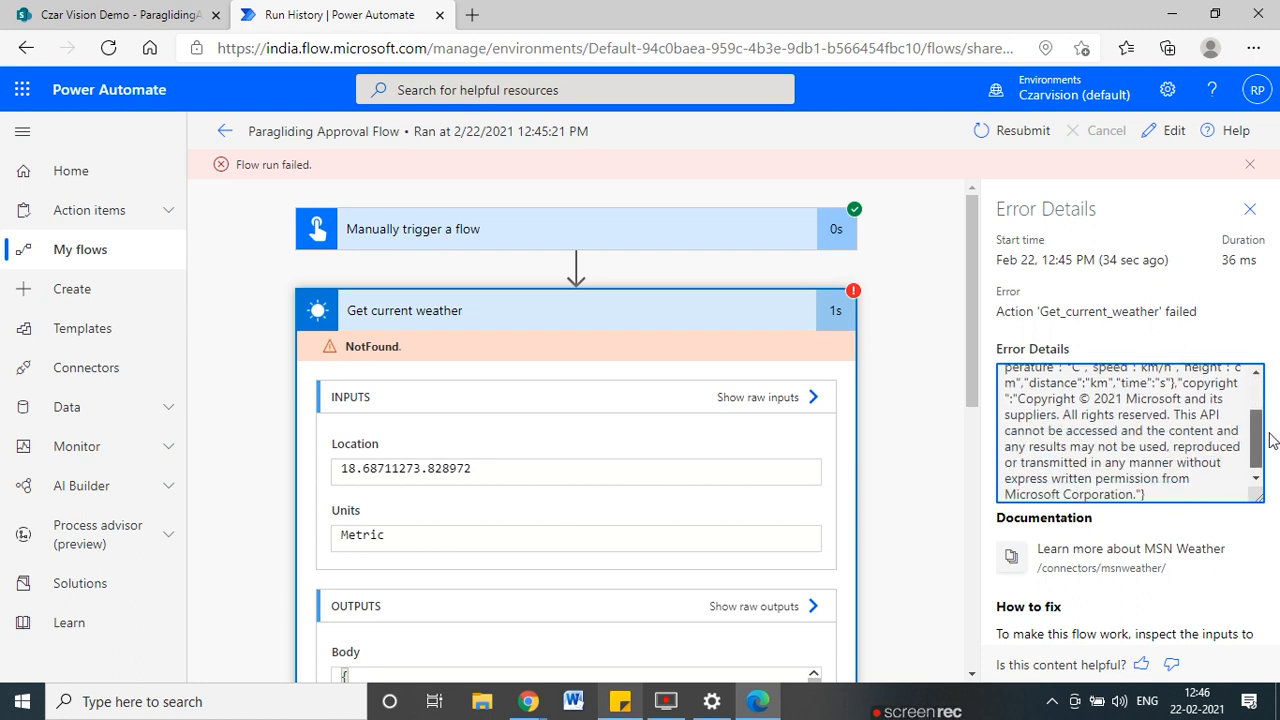
scroll(957, 604, "down", 2)
scroll(659, 565, "down", 5)
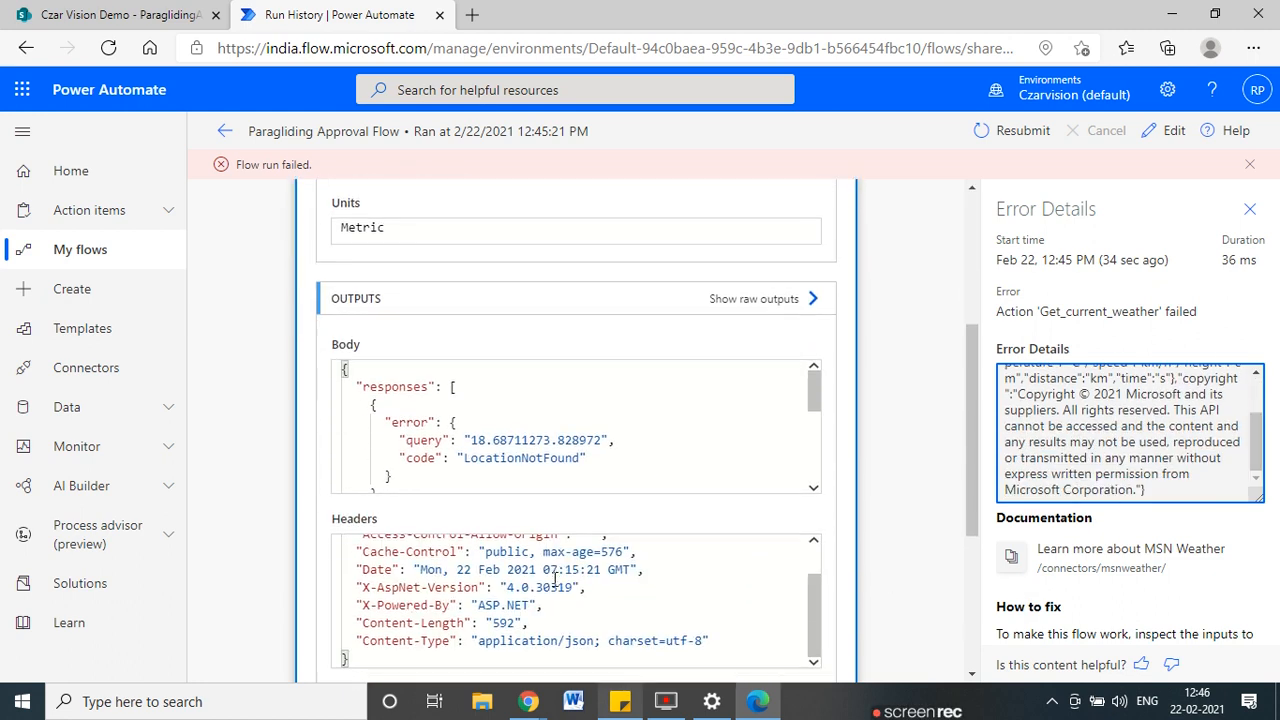
scroll(346, 423, "up", 2)
scroll(388, 484, "up", 3)
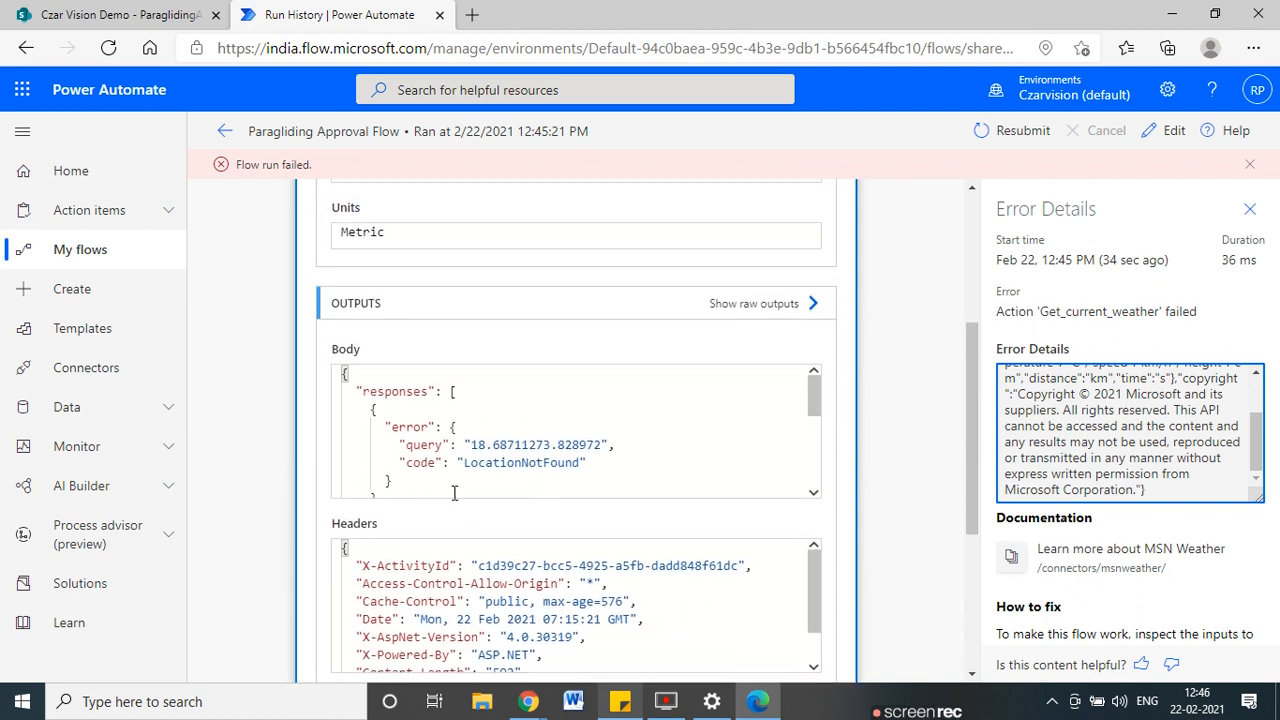
left_click_drag(466, 465, 567, 465)
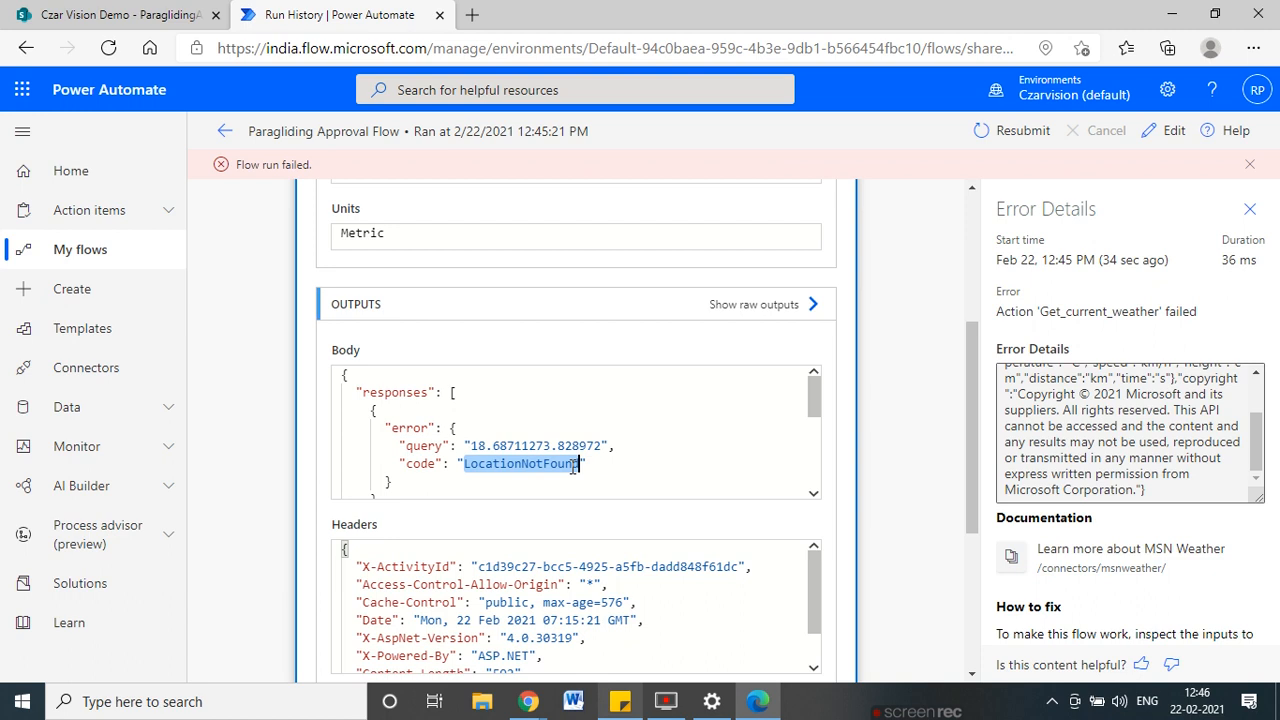
scroll(238, 354, "up", 2)
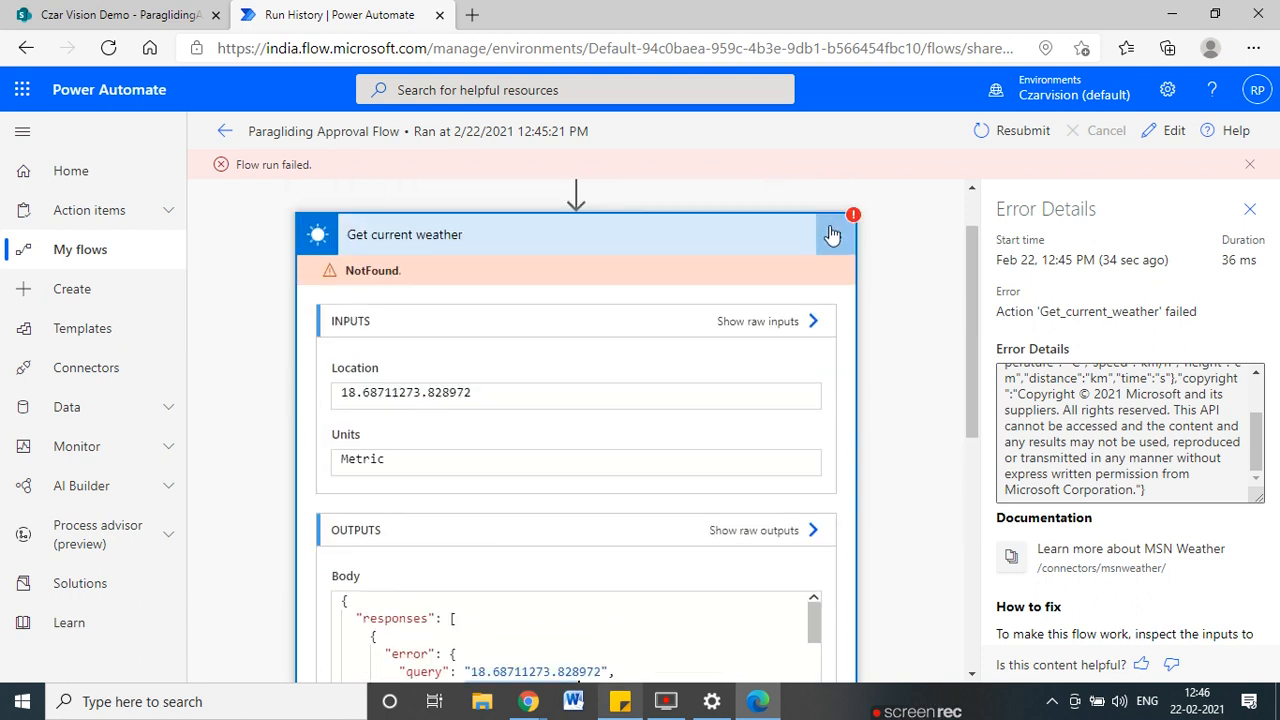
Bring up the ParaglidingApproval list in the Czar Vision Demo SharePoint tab.
left_click(65, 15)
left_click(296, 12)
left_click(150, 18)
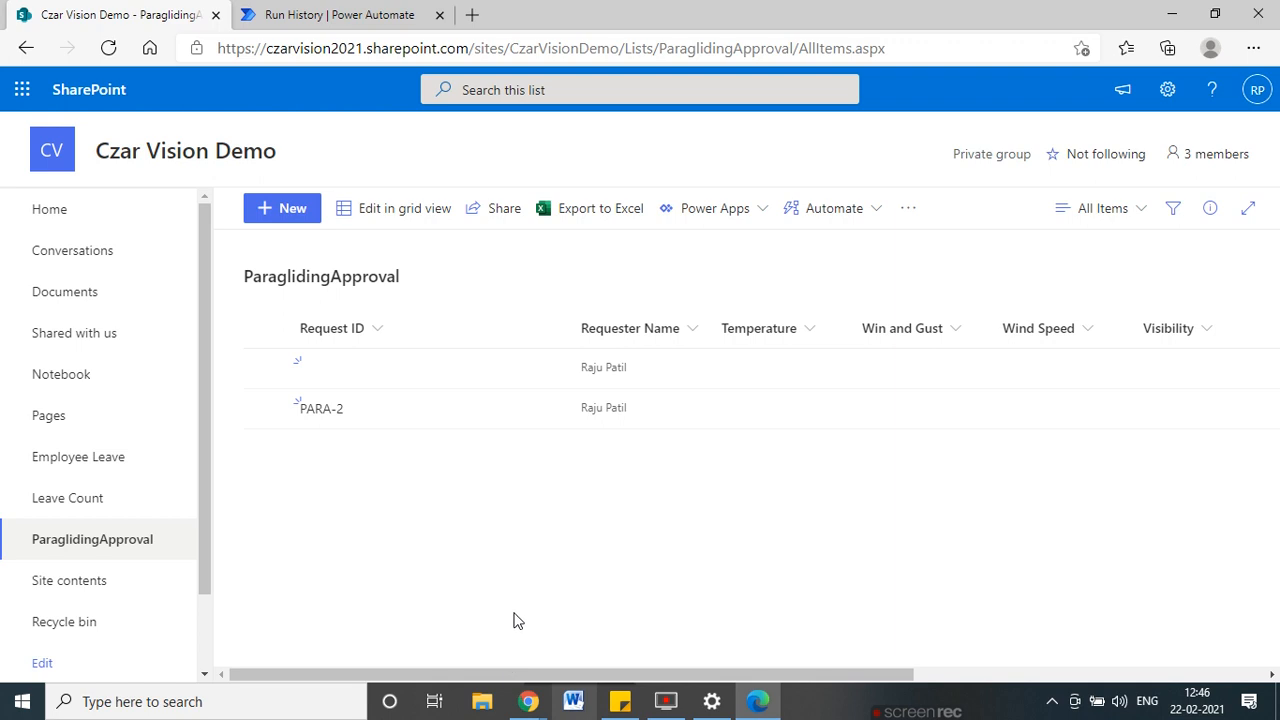
Return to the failed Paragliding Approval Flow run on the Run History tab in Edge.
left_click(540, 698)
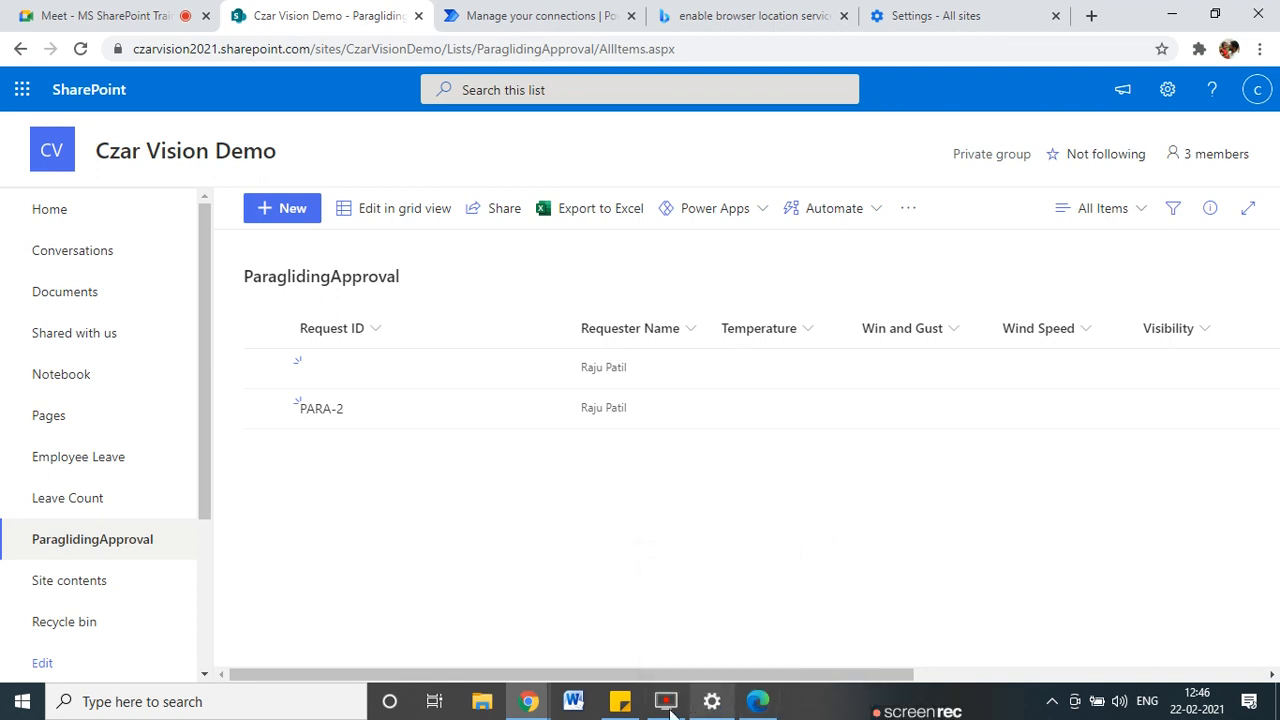
left_click(758, 701)
left_click(380, 14)
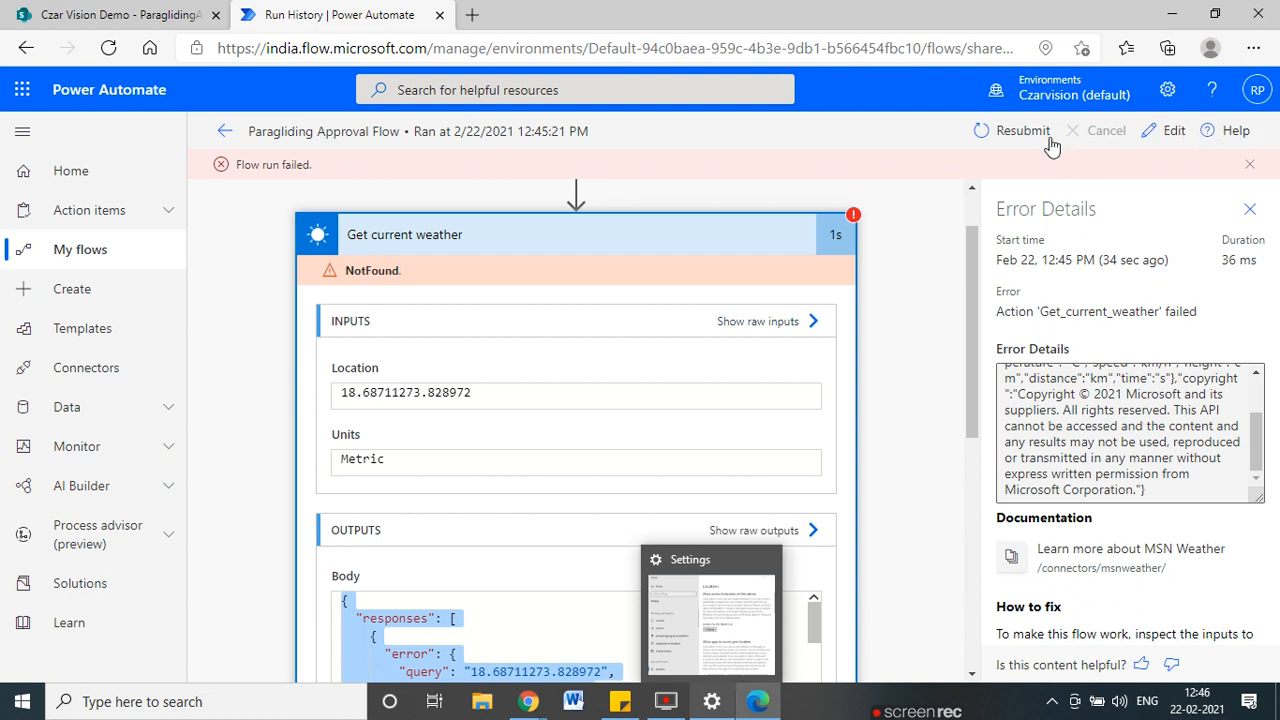
Resubmit the failed run, which fails again, then open the flow in the editor.
left_click(1013, 131)
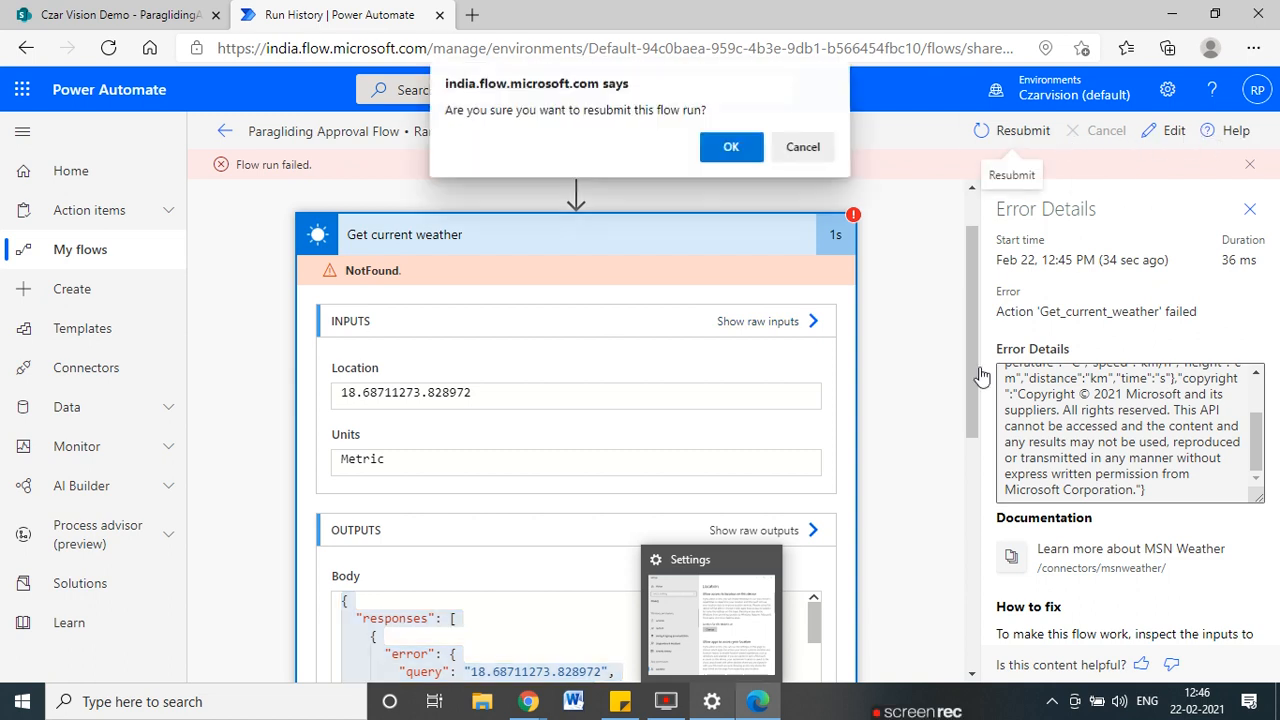
left_click(731, 152)
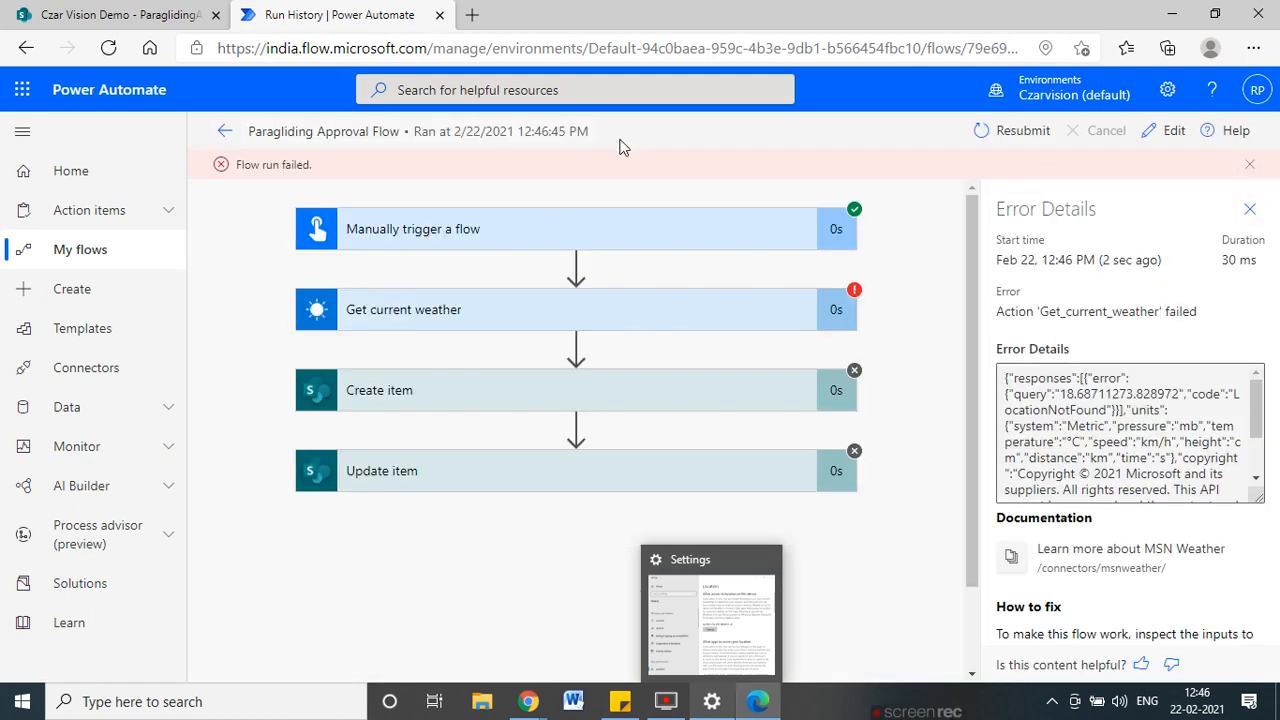
left_click(1166, 131)
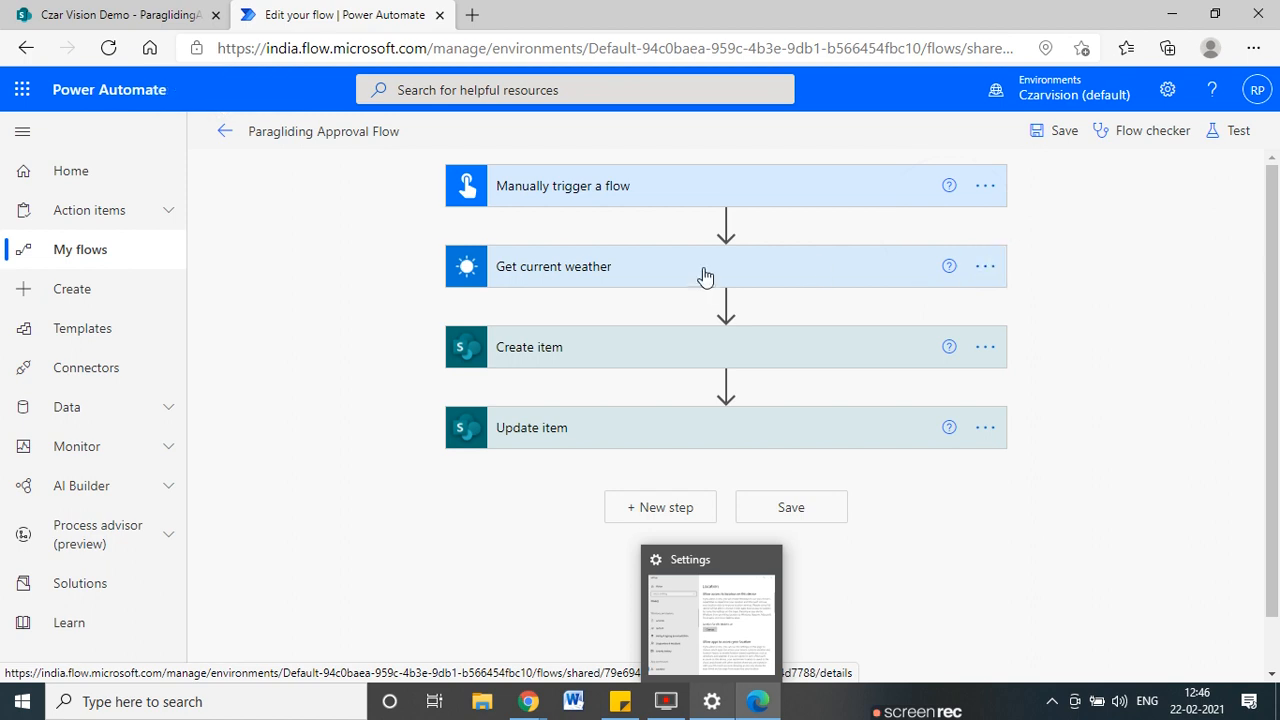
Replace the Latitude and Longitude tokens in Get current weather's Location with Pune.
left_click(704, 270)
left_click(786, 311)
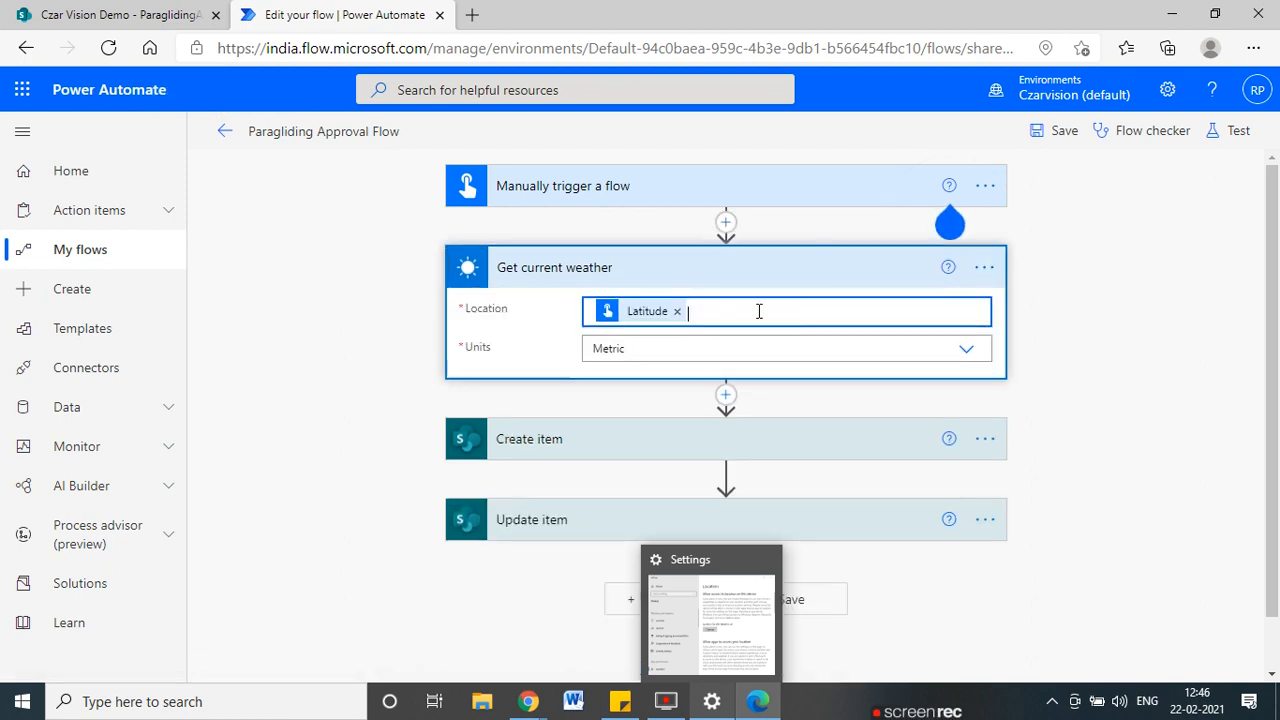
left_click(677, 311)
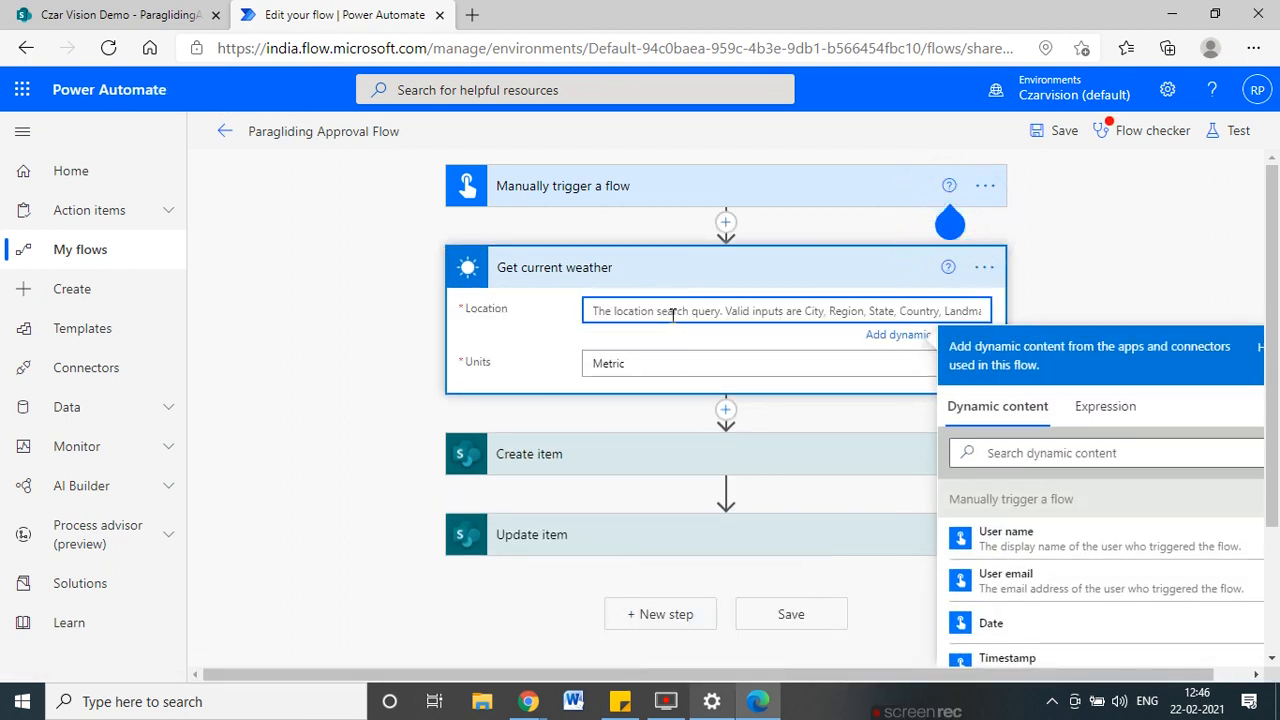
type("pu")
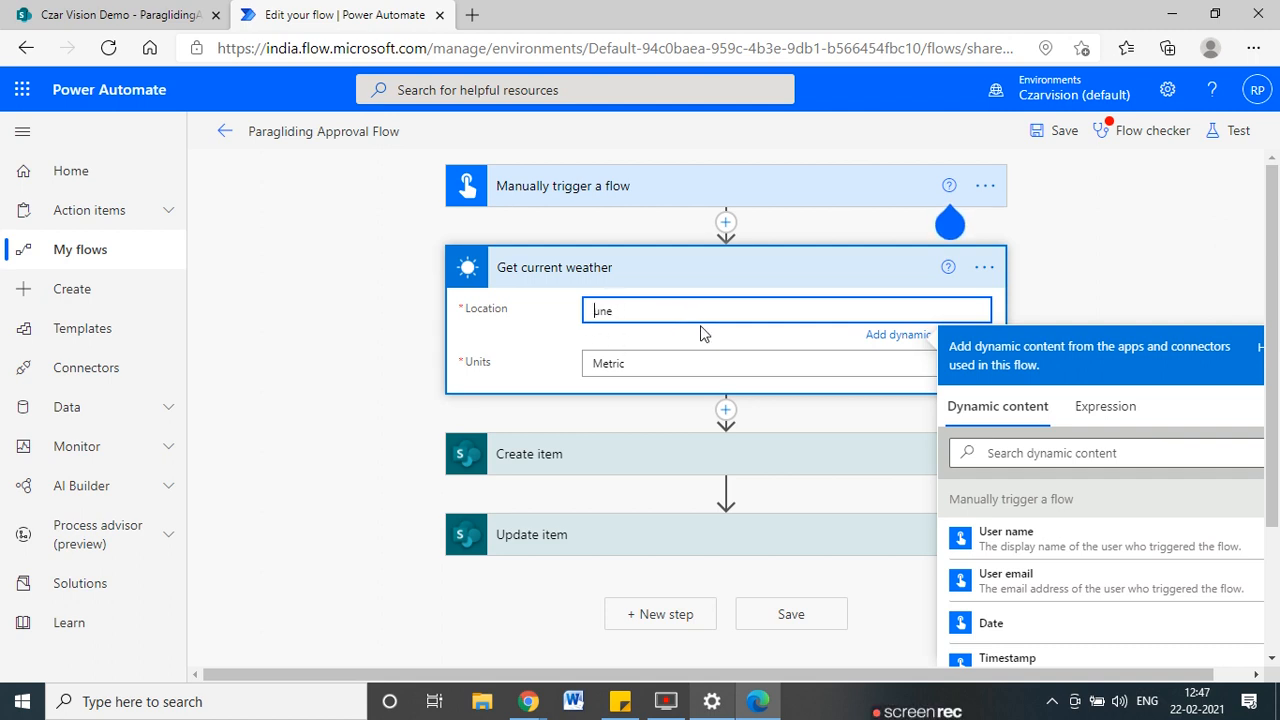
left_click(1076, 138)
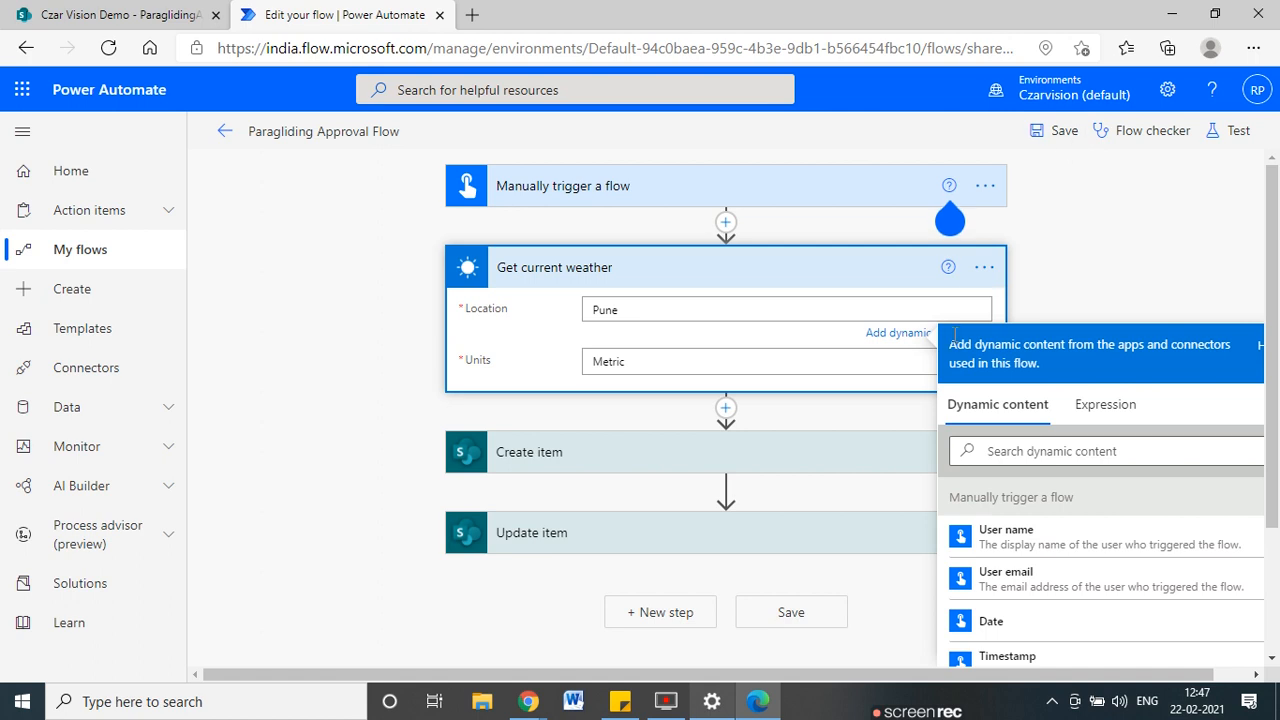
left_click(1216, 135)
Save and manually test the flow with a requester name and Pune Parachute; the run succeeds.
left_click(1004, 178)
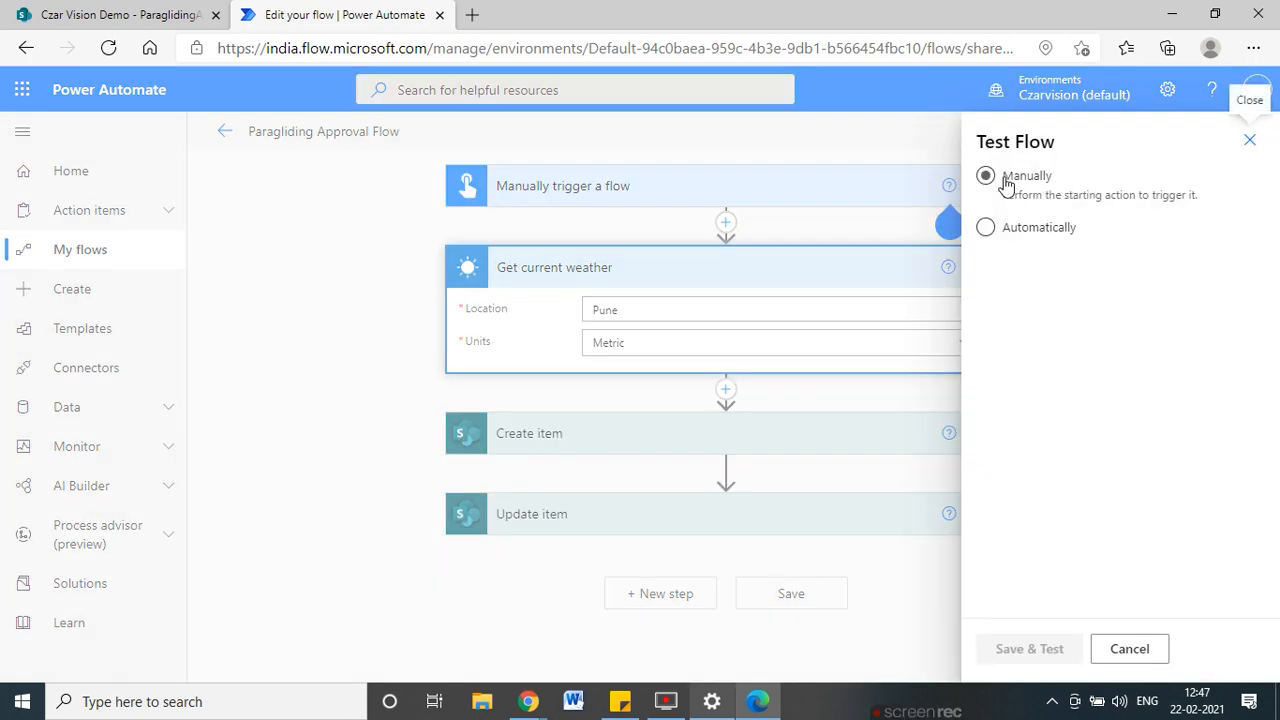
left_click(1044, 648)
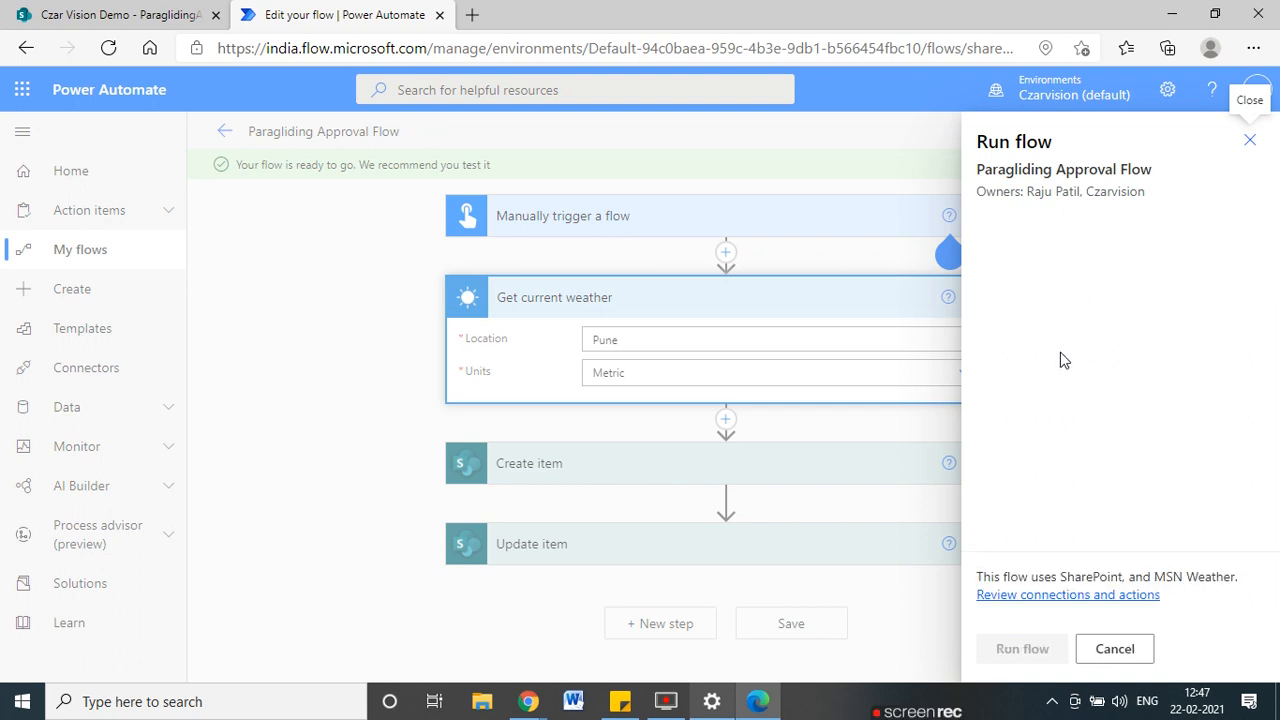
left_click(1048, 316)
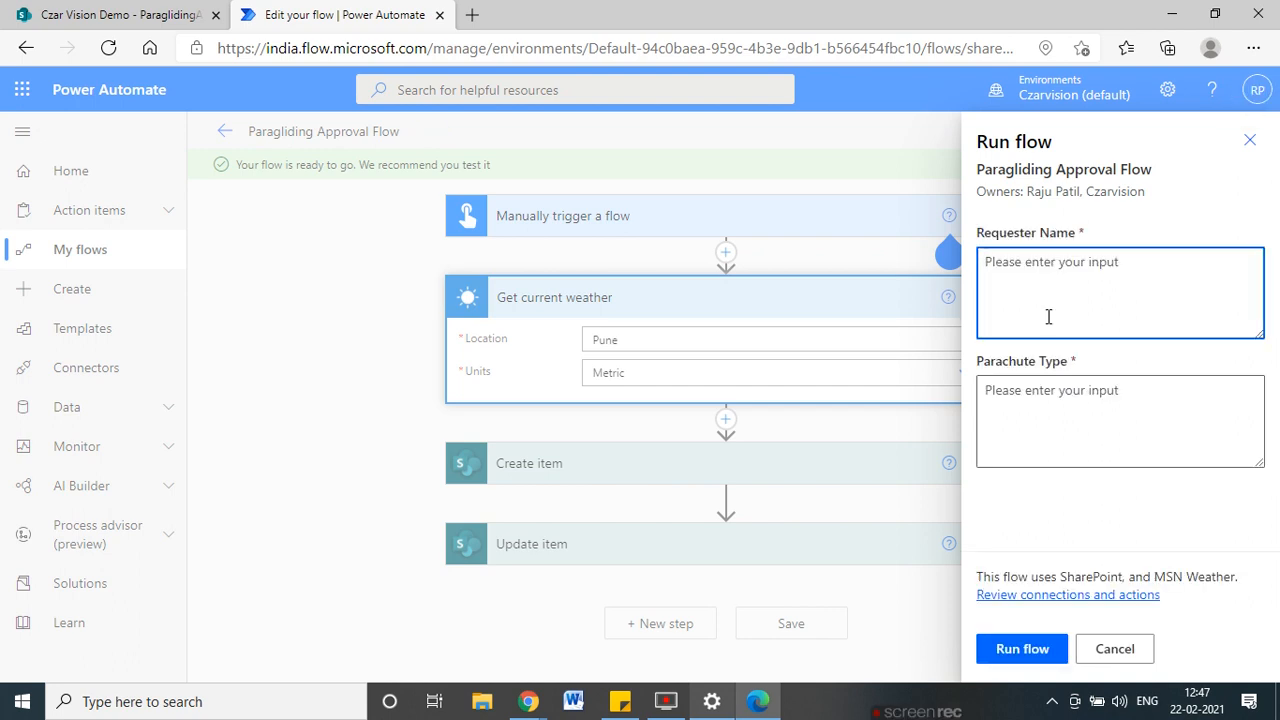
type("Raju")
key("Tab")
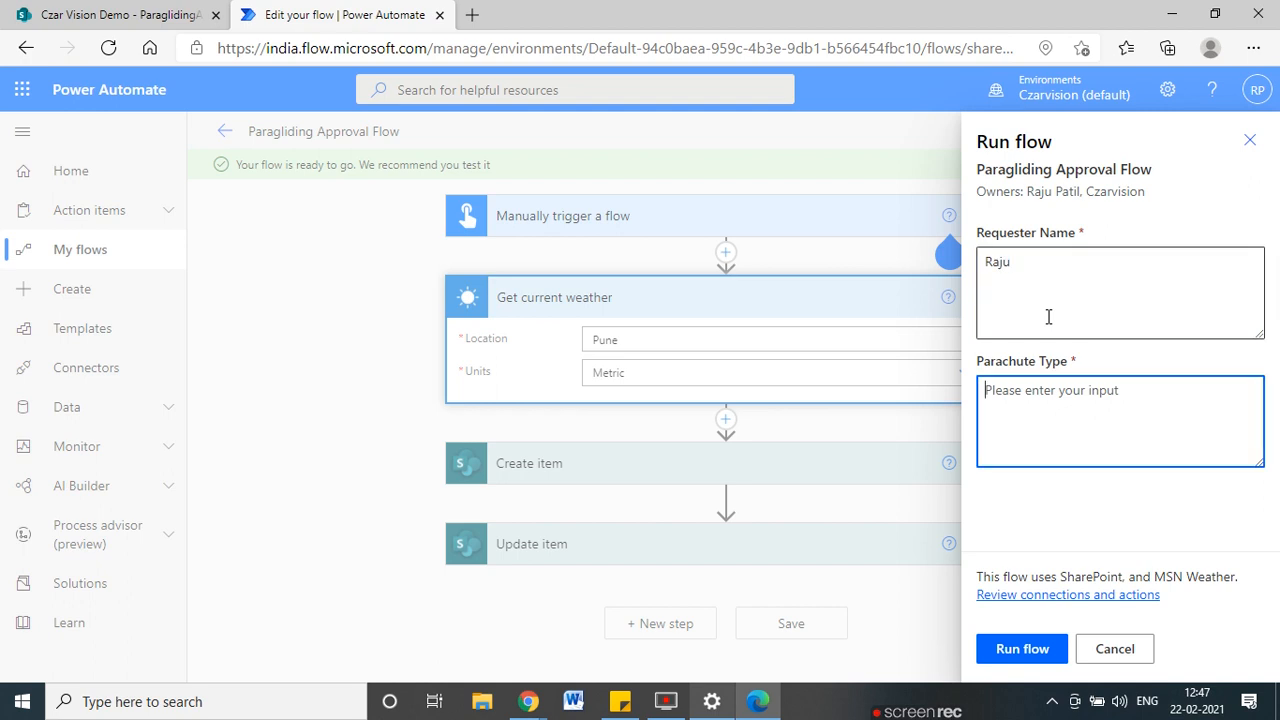
type("Pune Parachute")
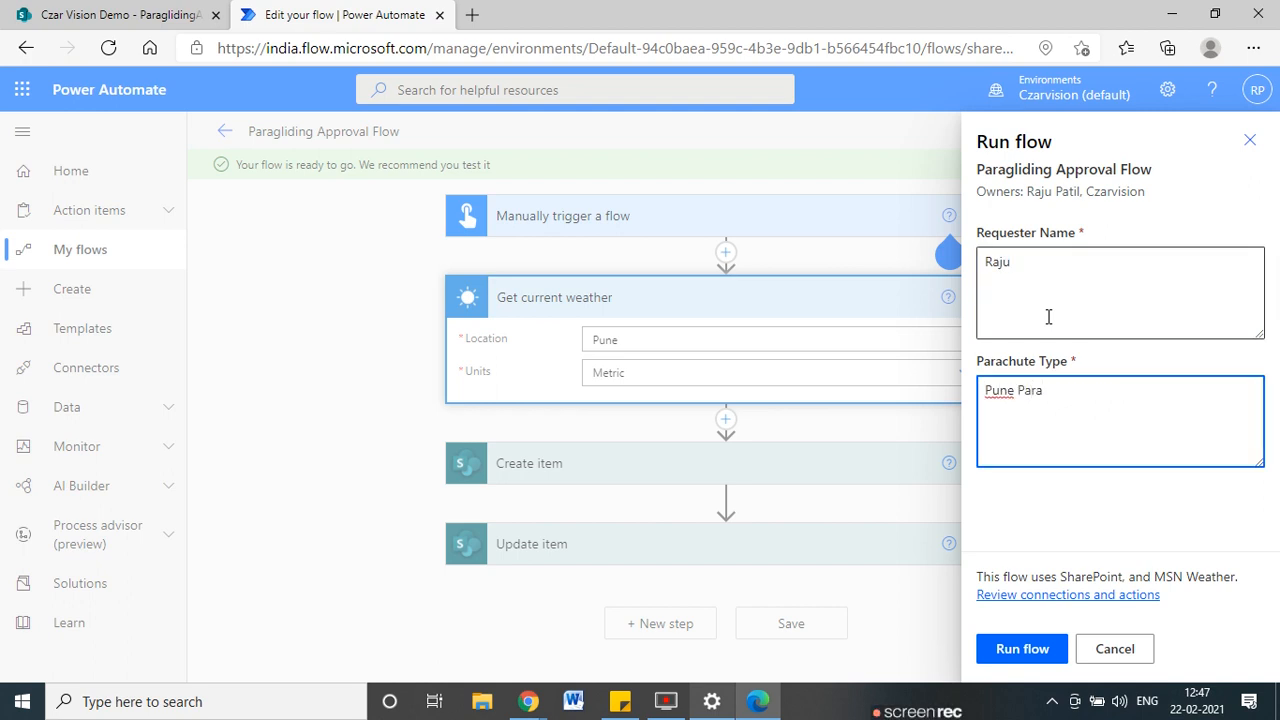
left_click(1044, 650)
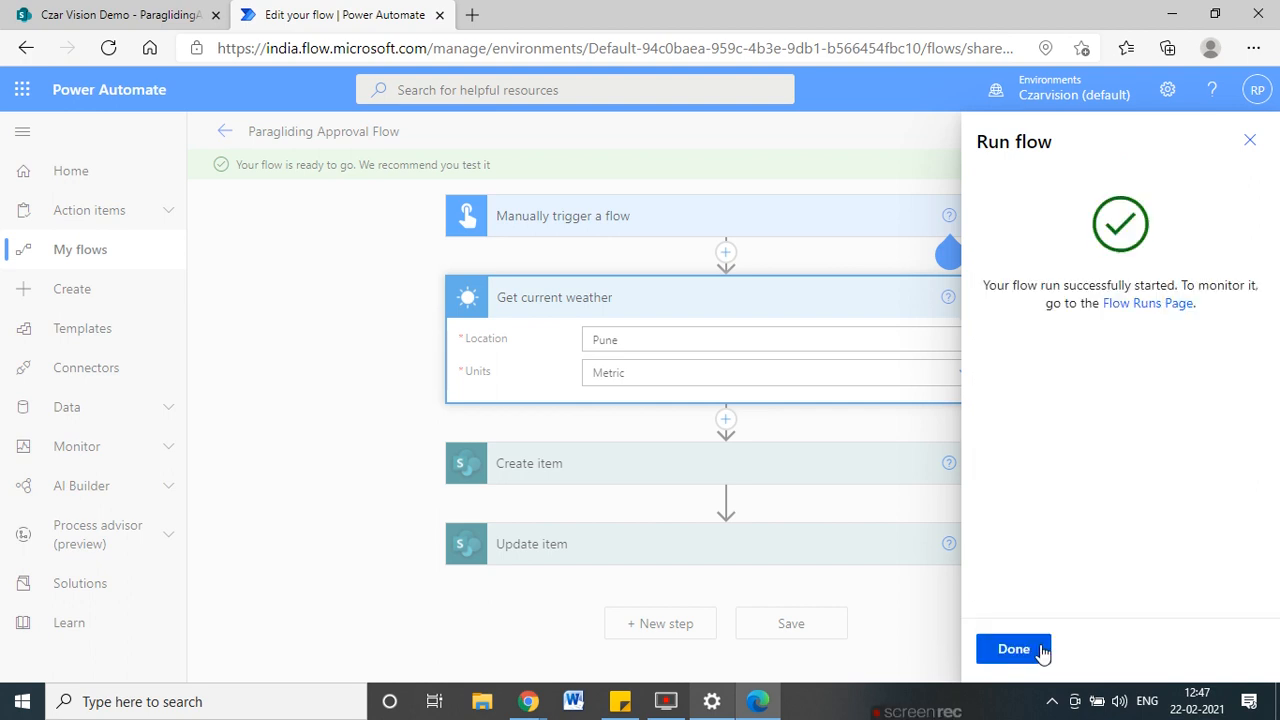
left_click(1040, 649)
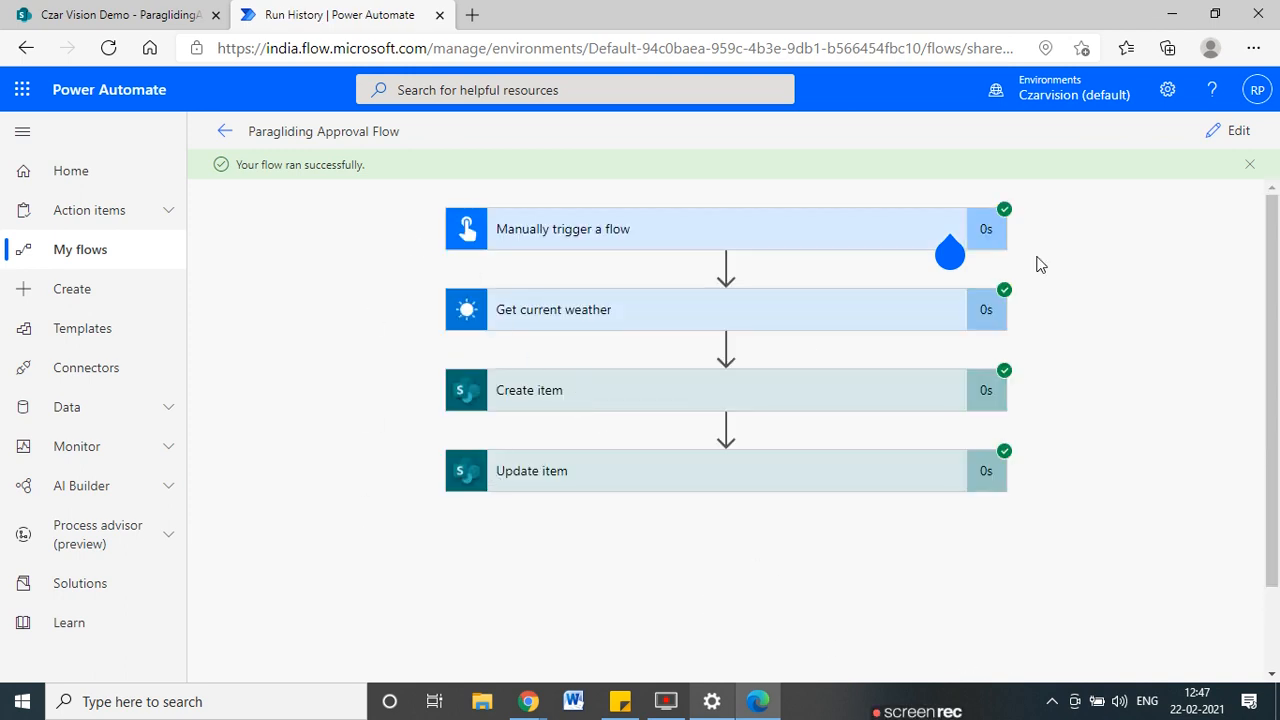
left_click(205, 12)
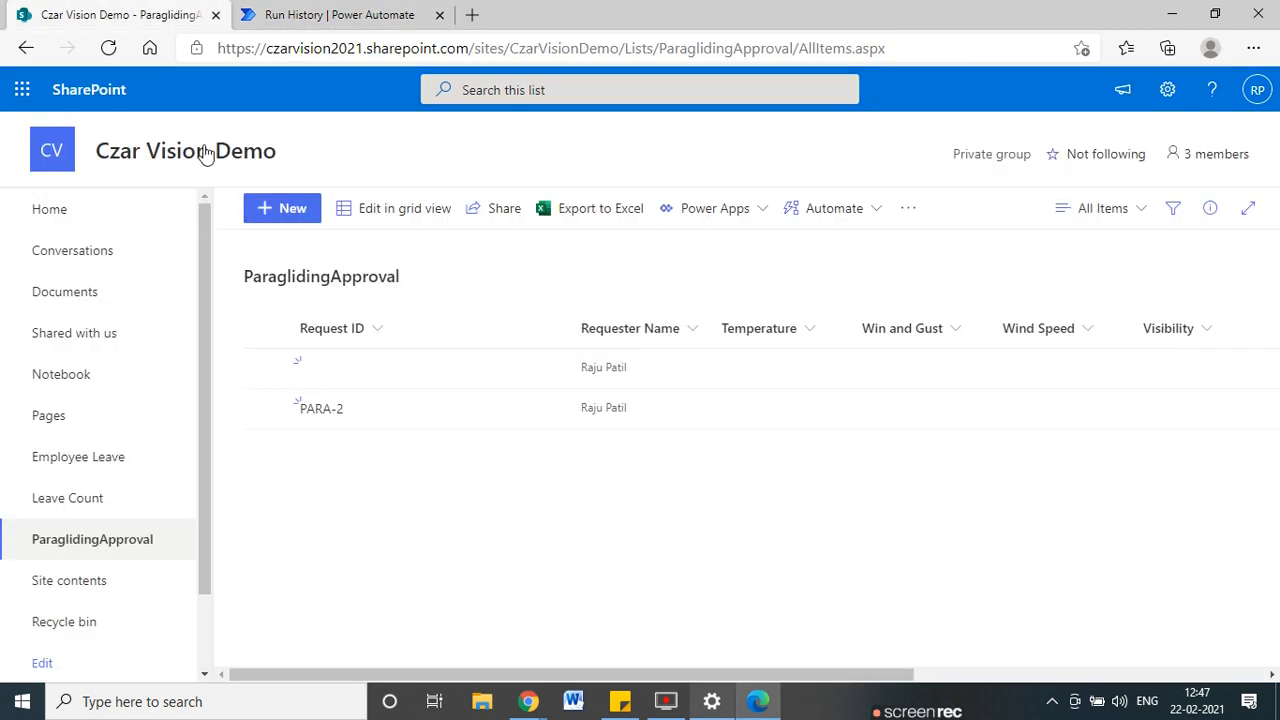
Refresh the list and scroll across the PARA-3 row: temperature 29, visibility 10, dew point 16.
left_click(108, 48)
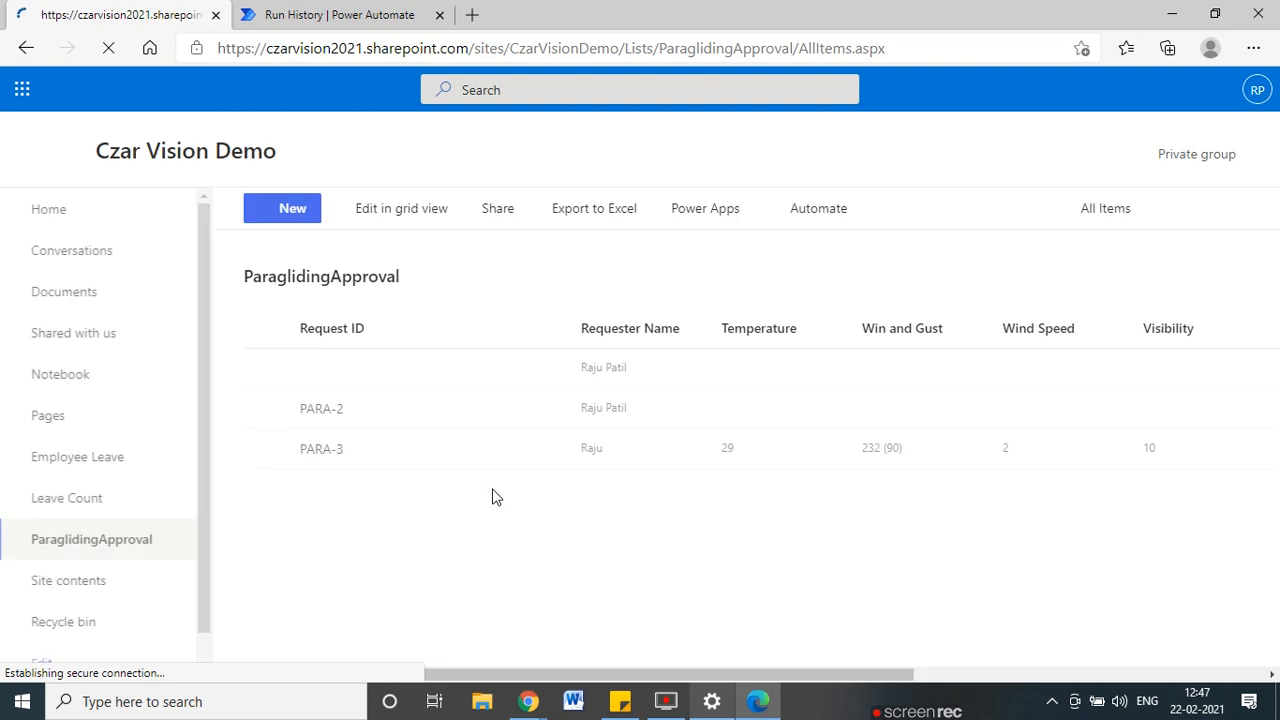
left_click_drag(378, 676, 592, 664)
left_click_drag(715, 660, 646, 646)
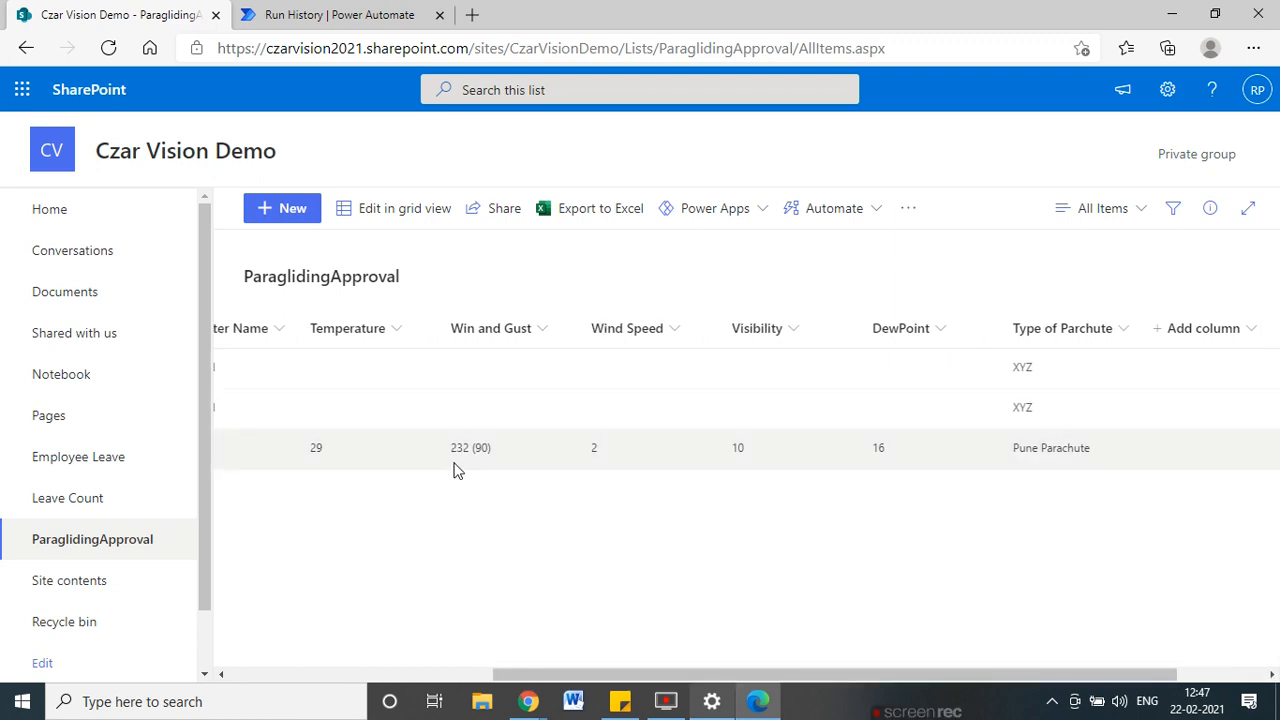
left_click_drag(587, 668, 464, 672)
left_click_drag(688, 668, 854, 676)
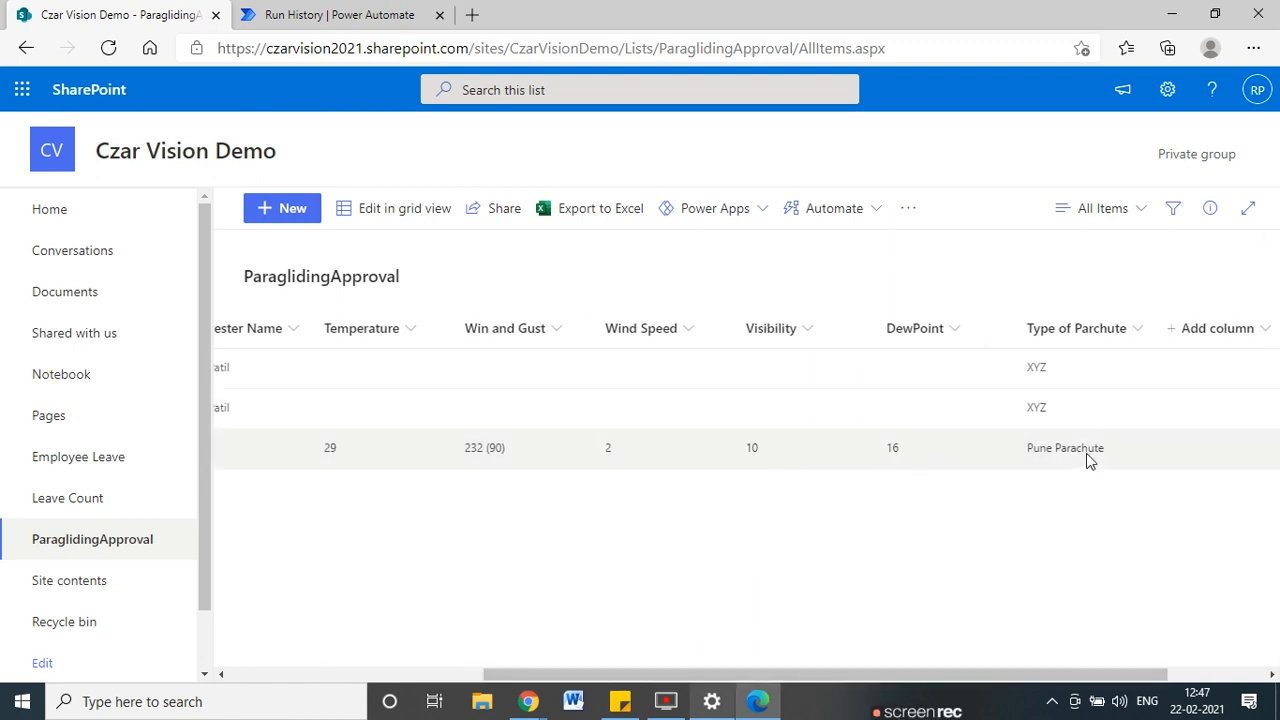
left_click_drag(1123, 675, 474, 594)
Compare the successful run with the SharePoint list, then reopen the flow in the editor.
left_click(280, 14)
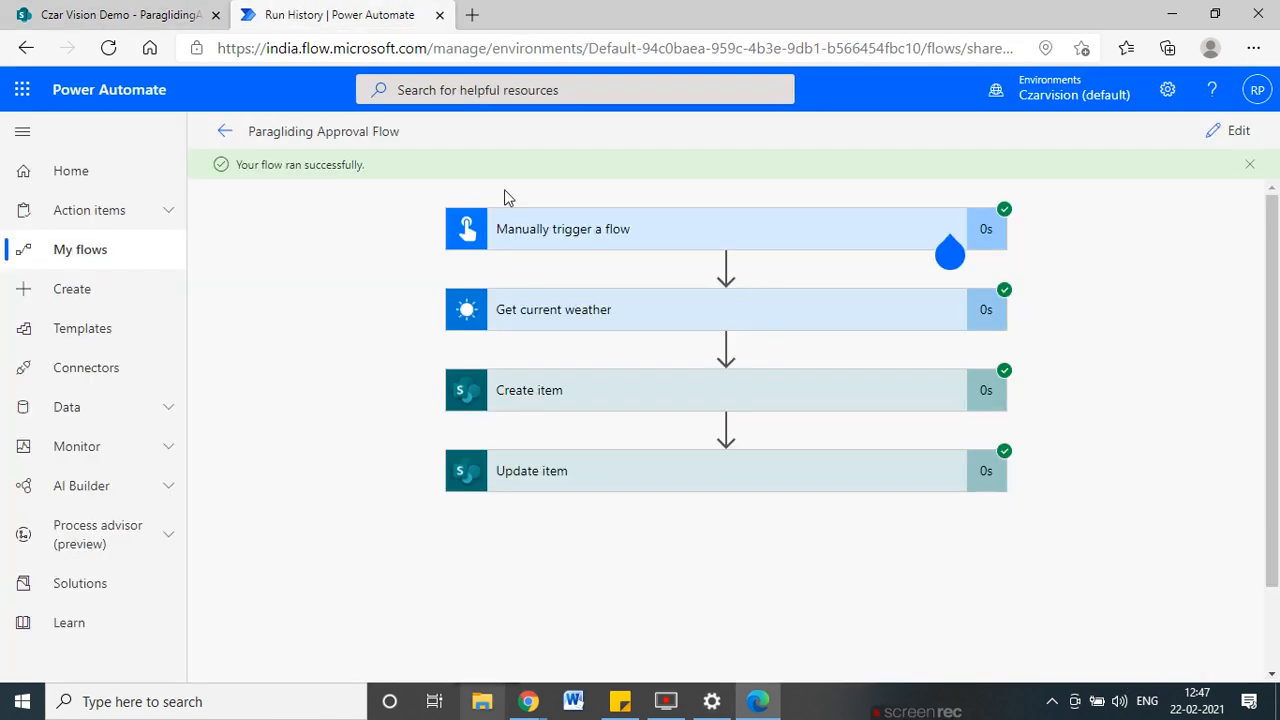
left_click(116, 15)
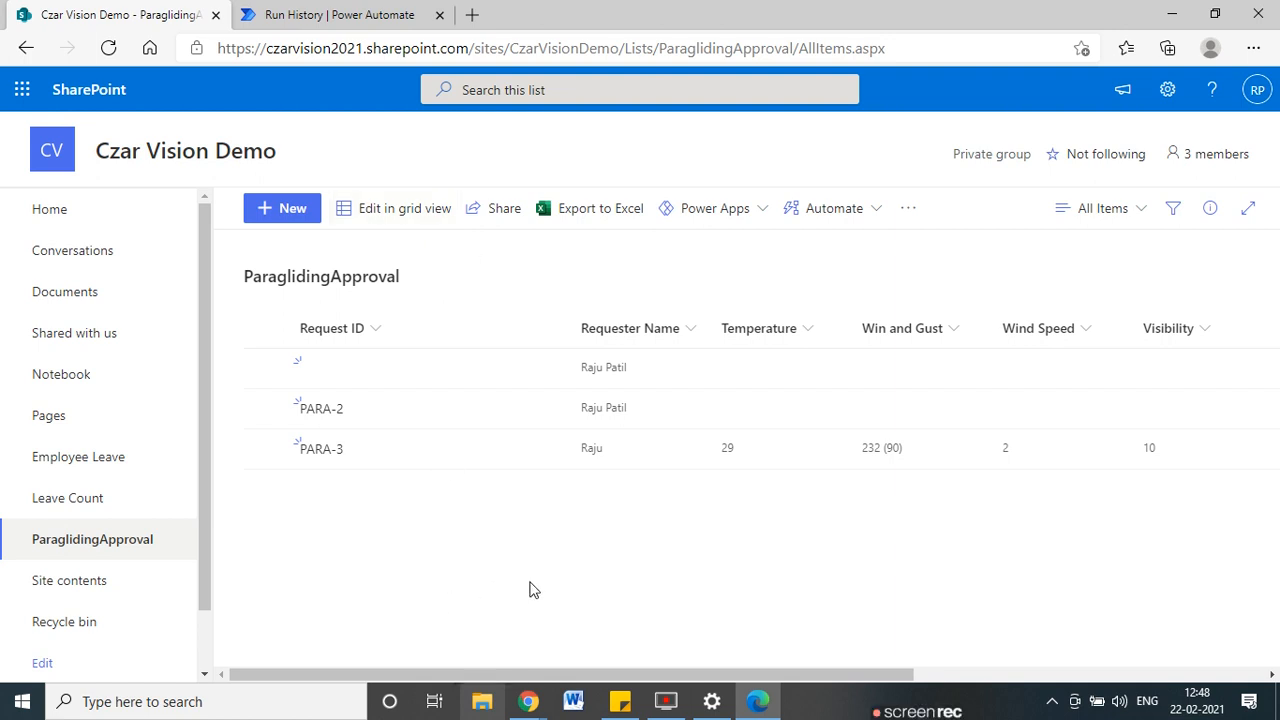
left_click(280, 14)
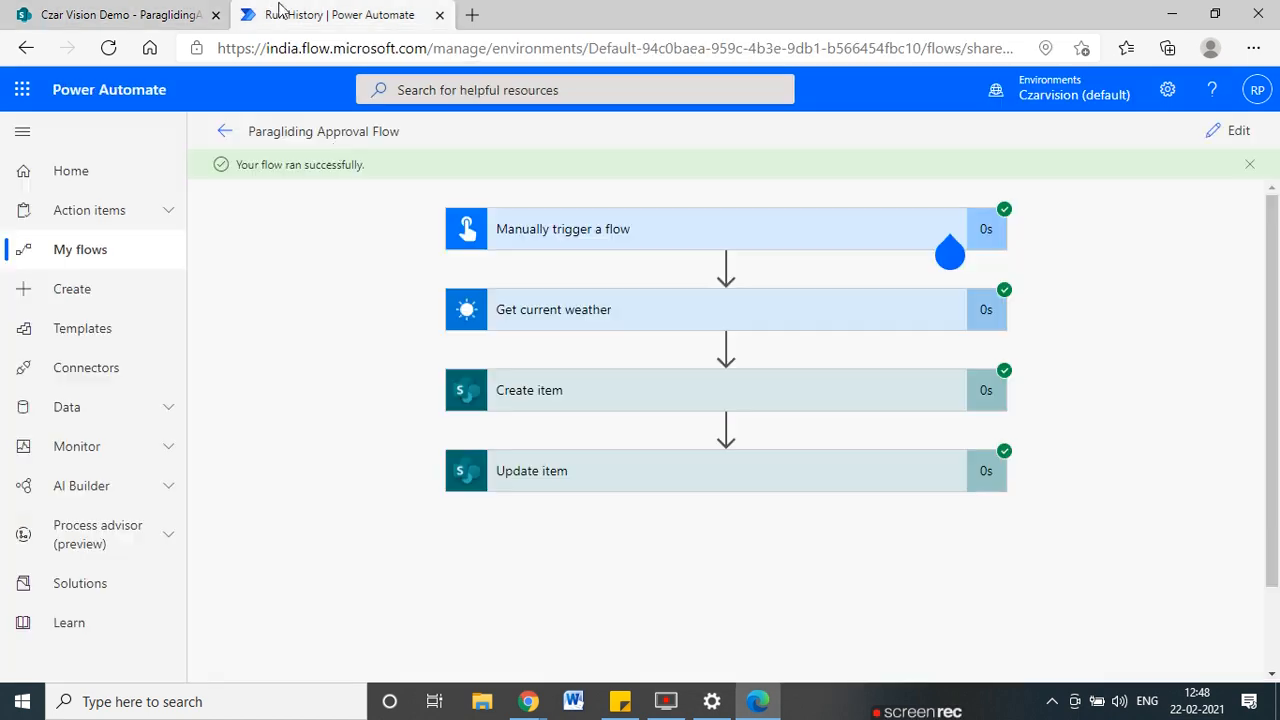
left_click(1252, 134)
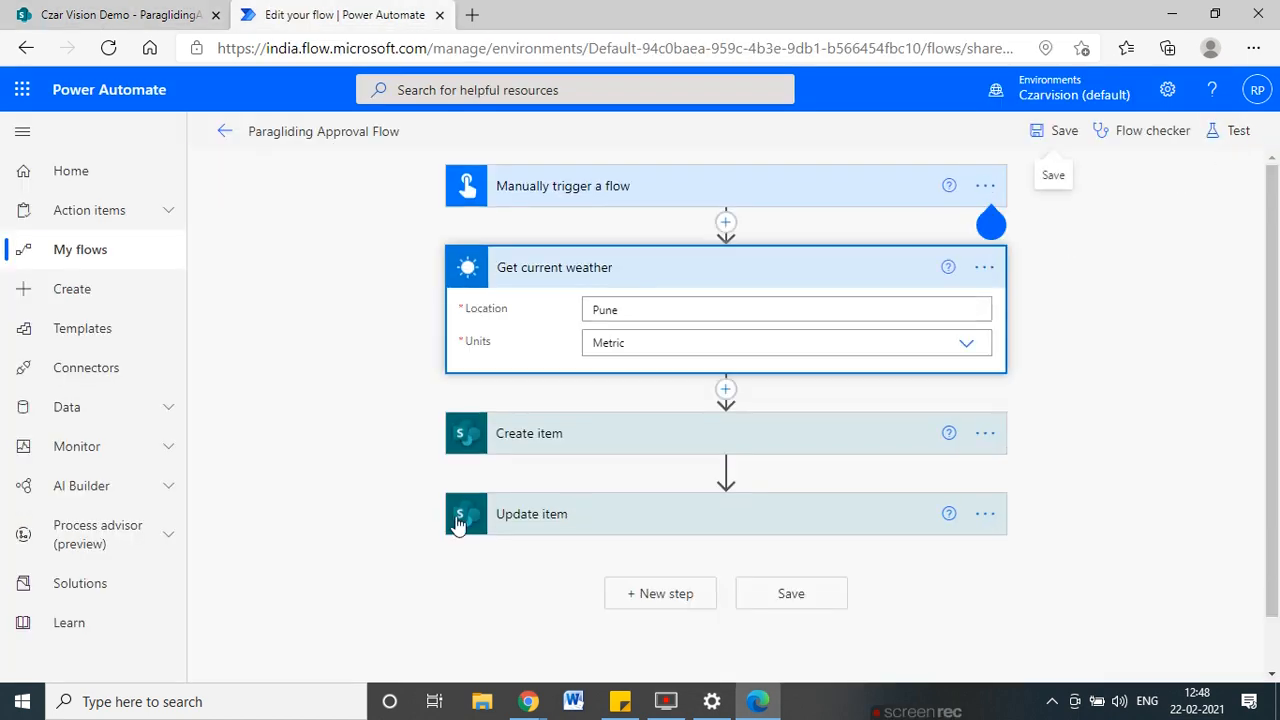